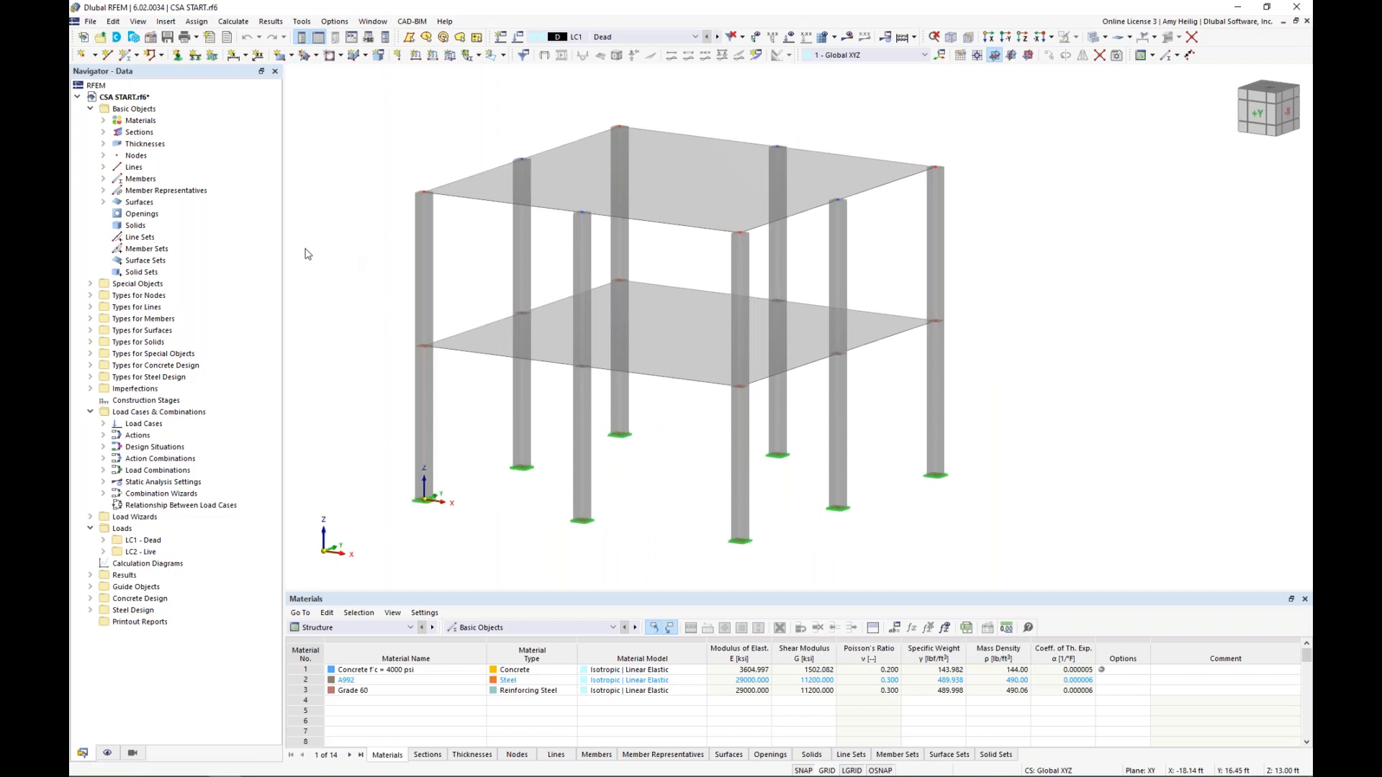
Open the model's base data and review which analysis and design add-ons are activated
right_click(158, 99)
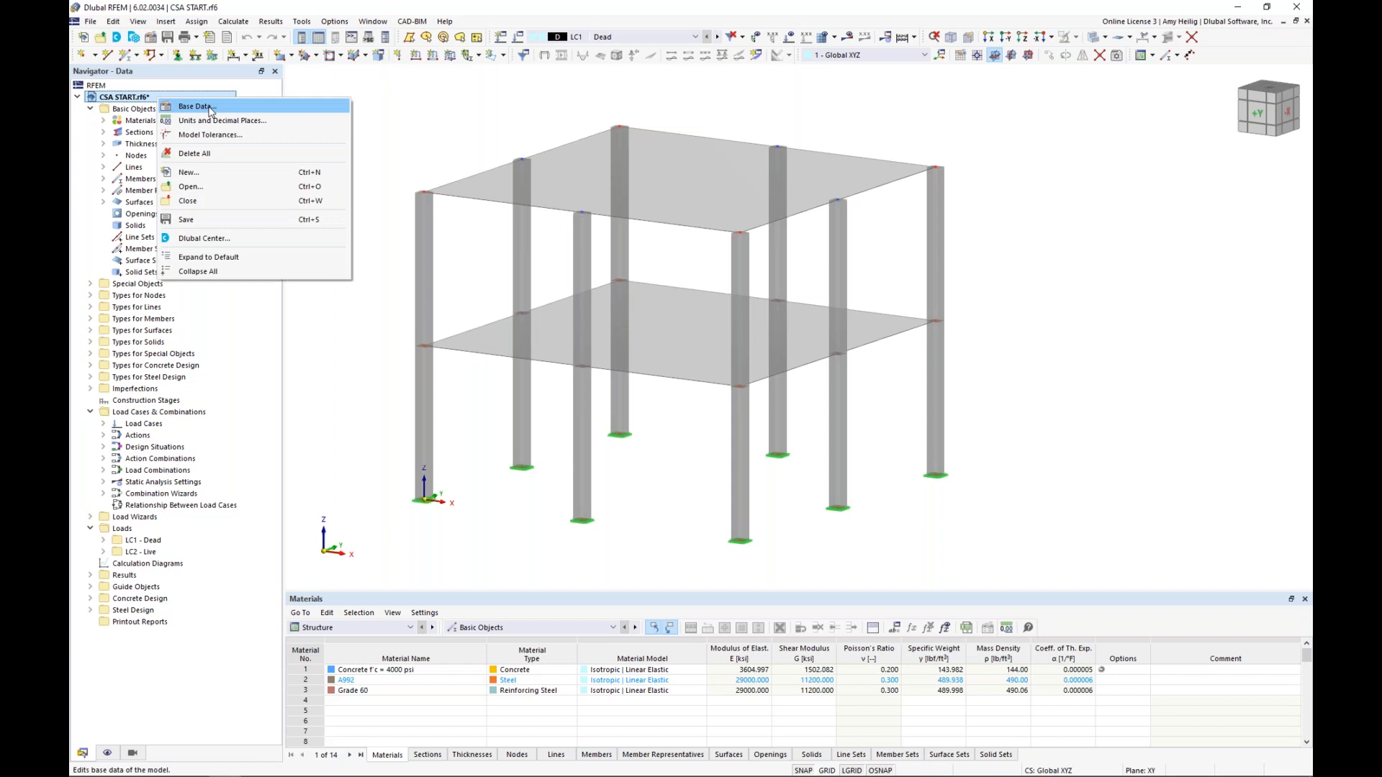
left_click(210, 108)
left_click(526, 193)
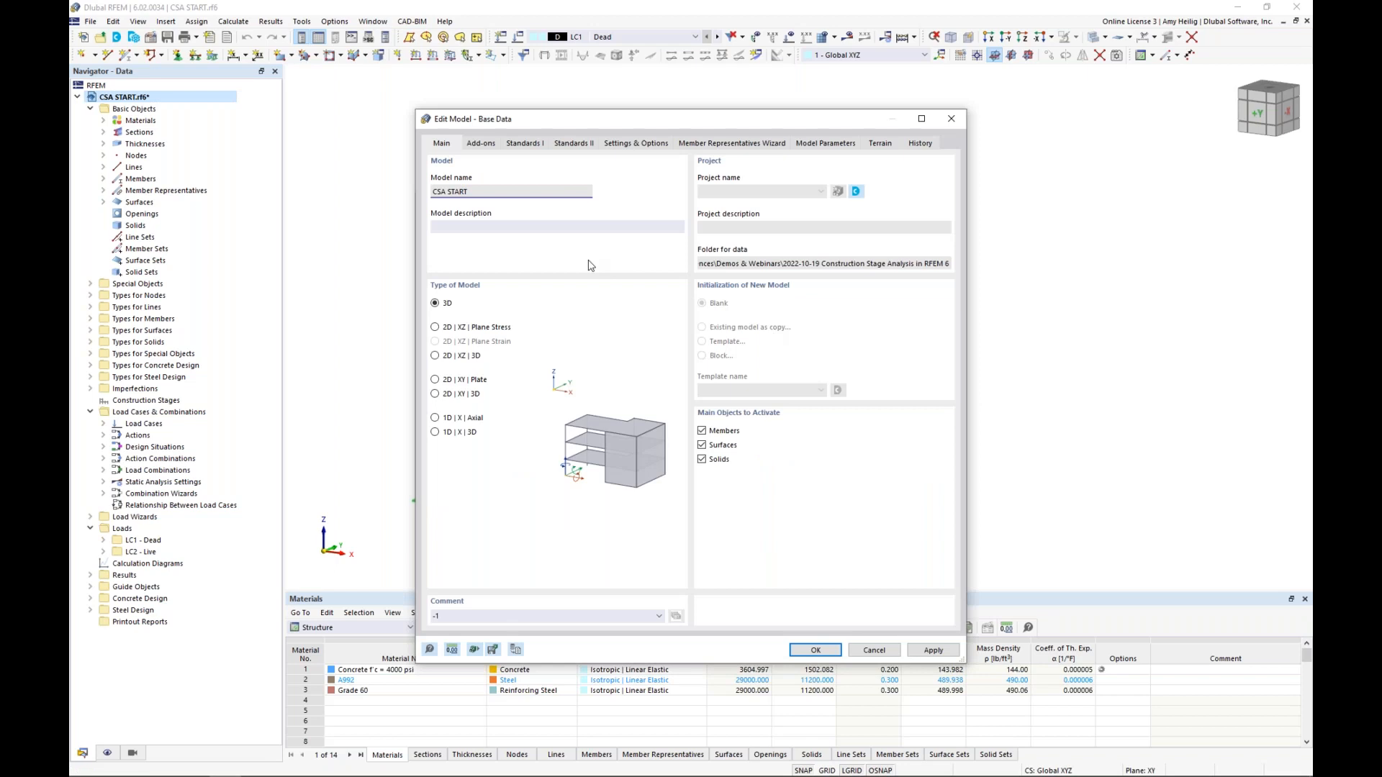
left_click(489, 147)
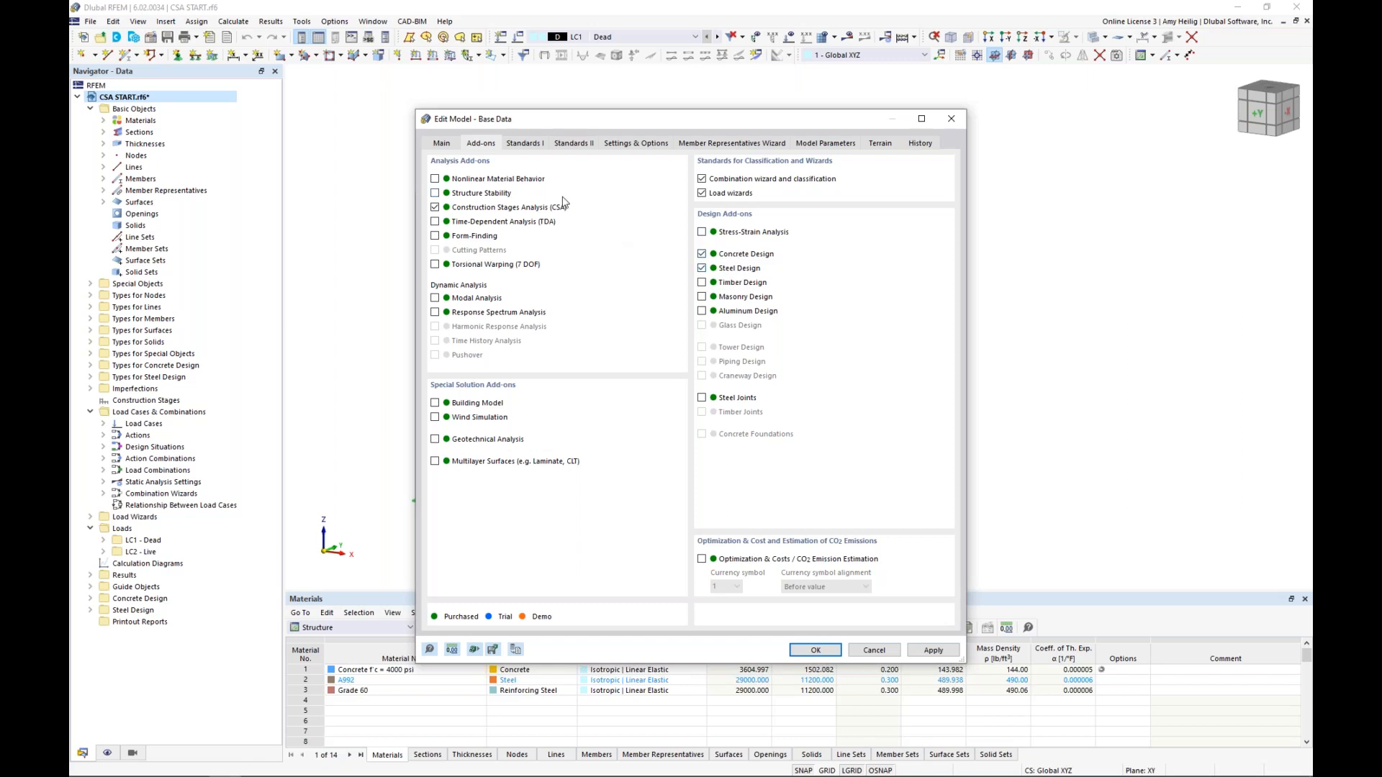
Review the load combination and steel design standards available in the base data, and leave the settings without changes
left_click(537, 146)
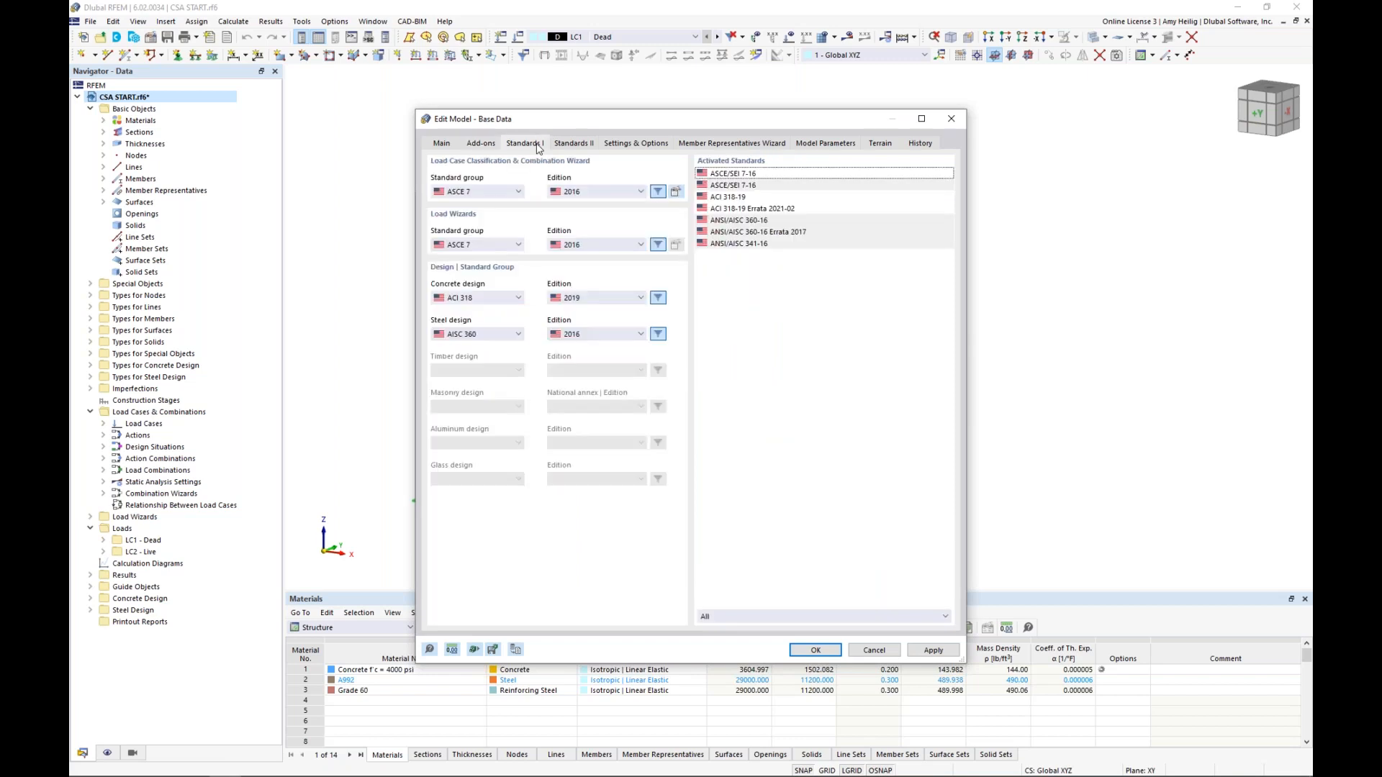
left_click(518, 195)
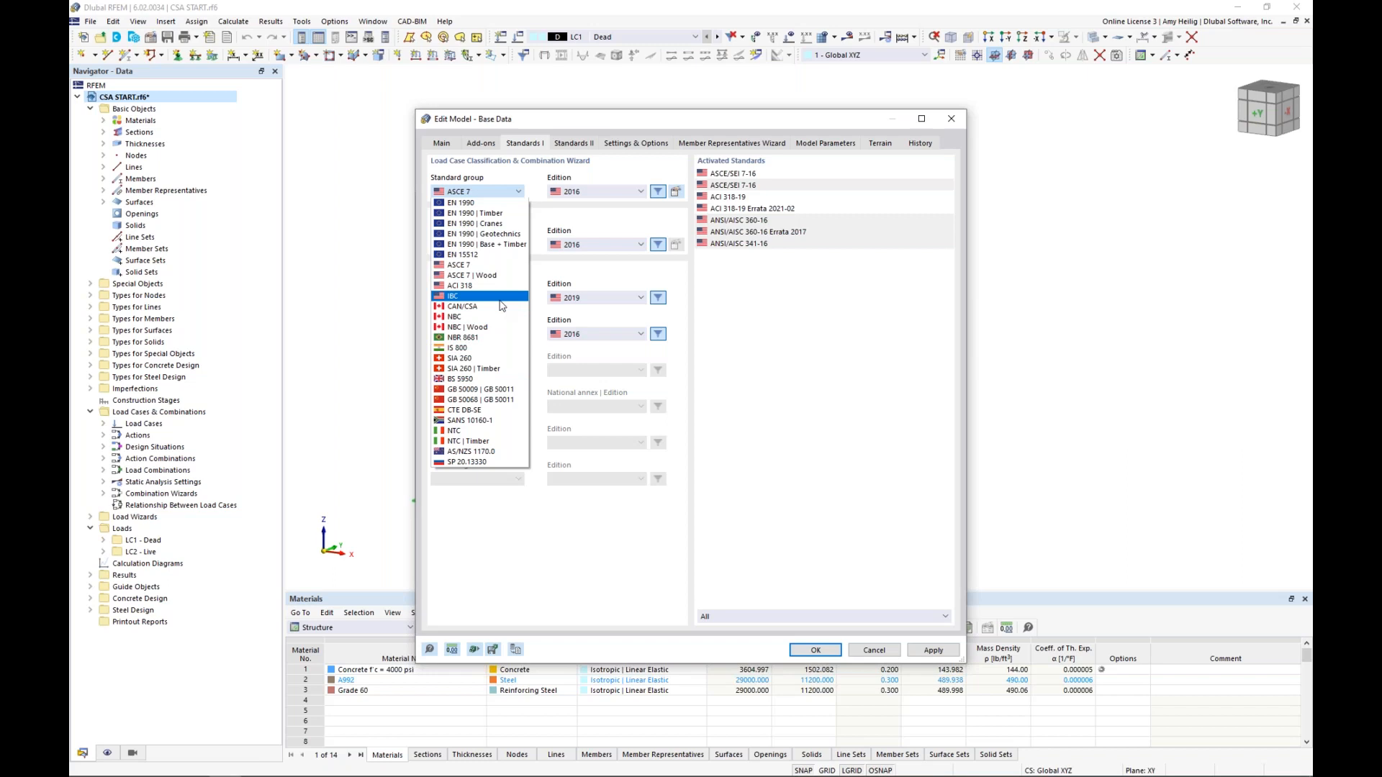
left_click(554, 279)
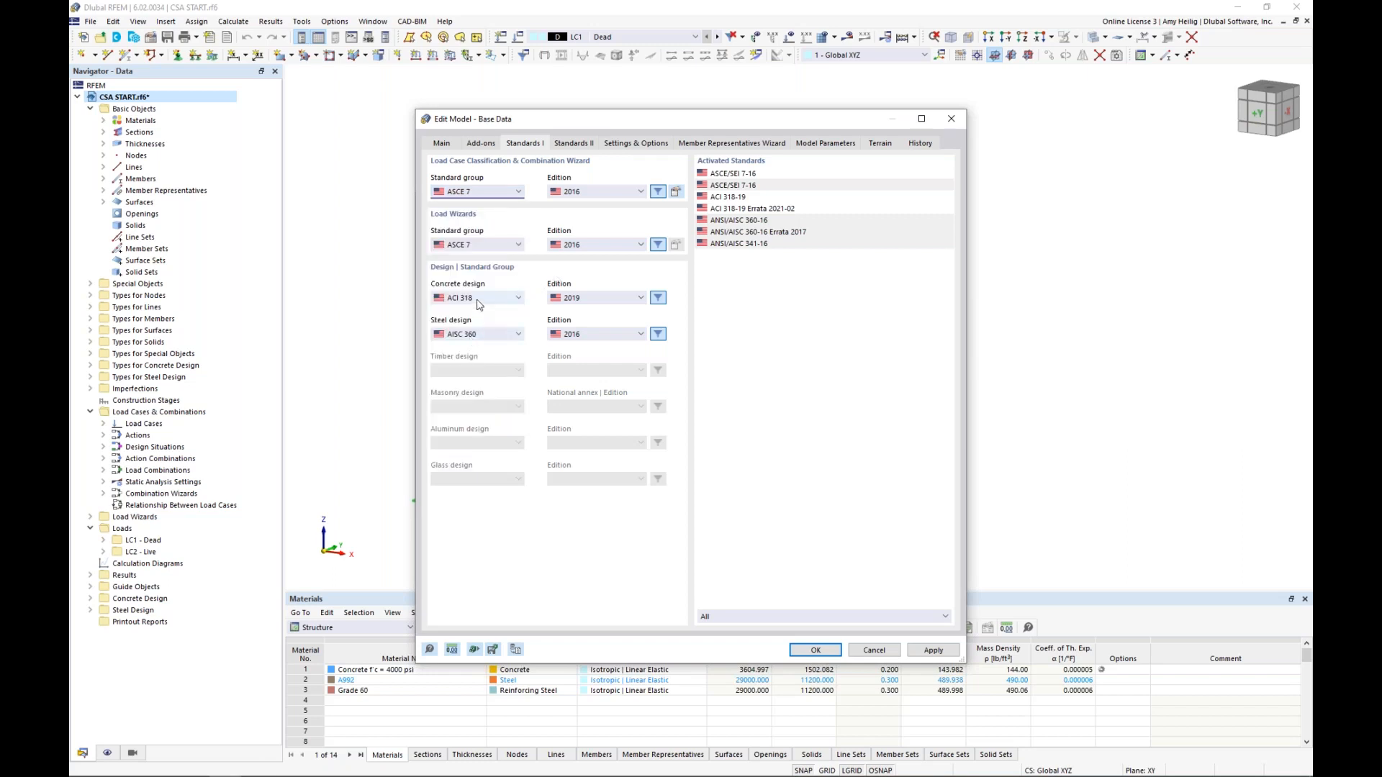
left_click(490, 335)
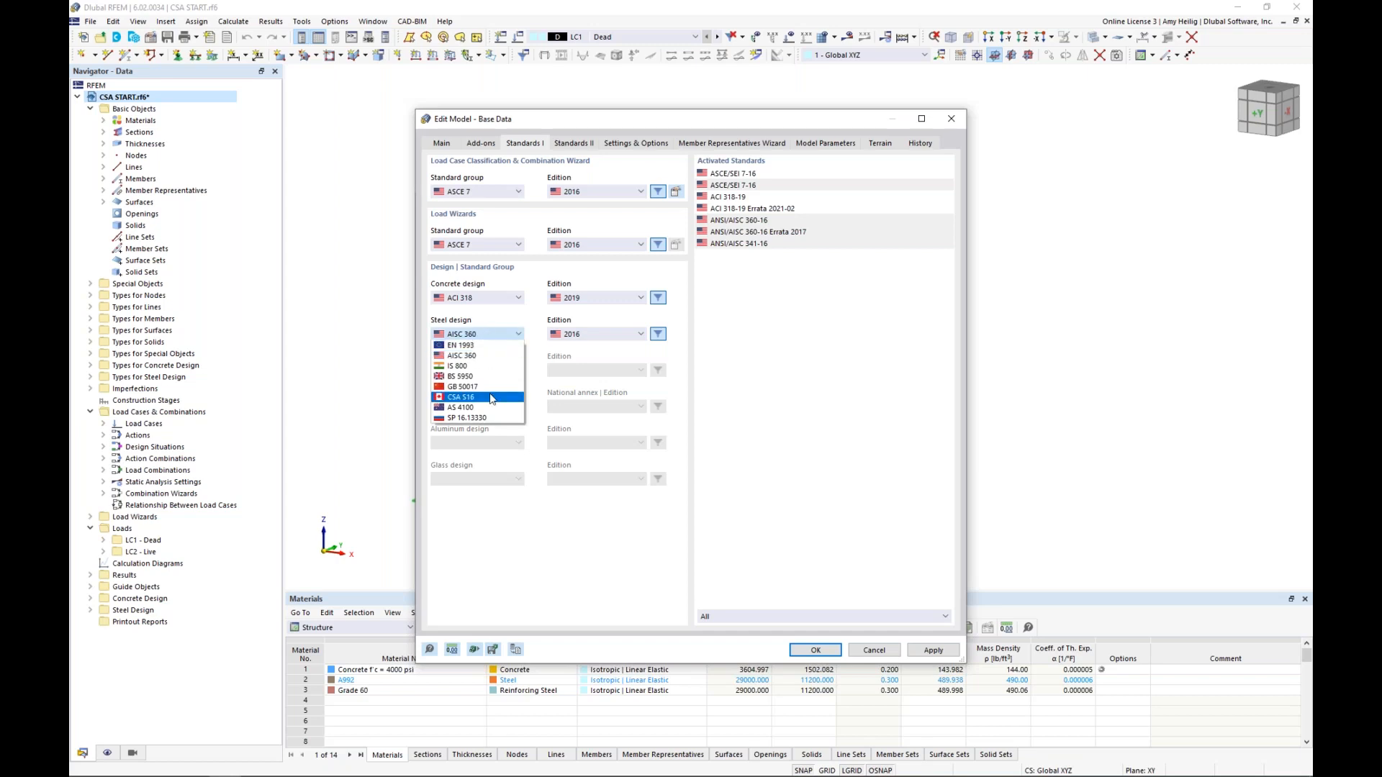
left_click(547, 360)
left_click(888, 651)
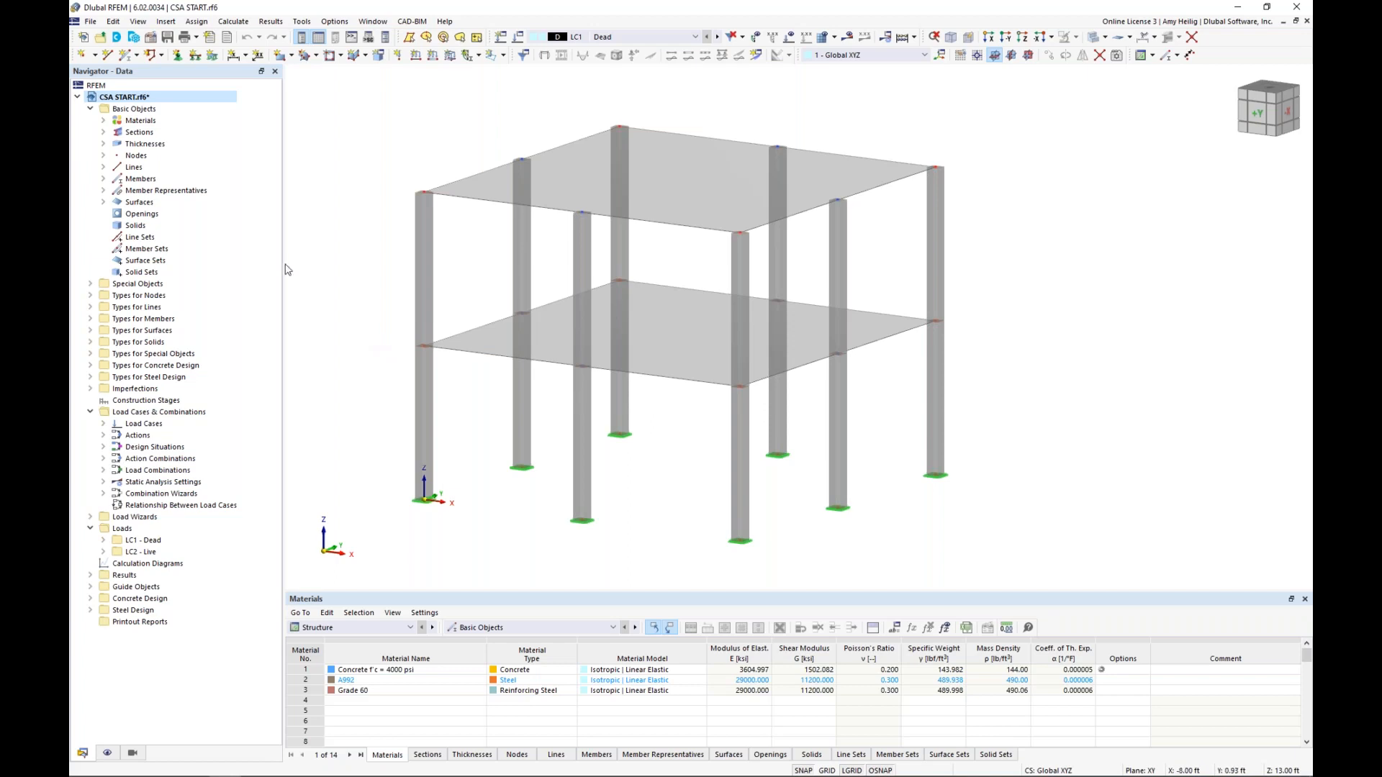
Check in the model which objects use the 4000 psi concrete material and which members use the SQ_M1 11 section
left_click(103, 120)
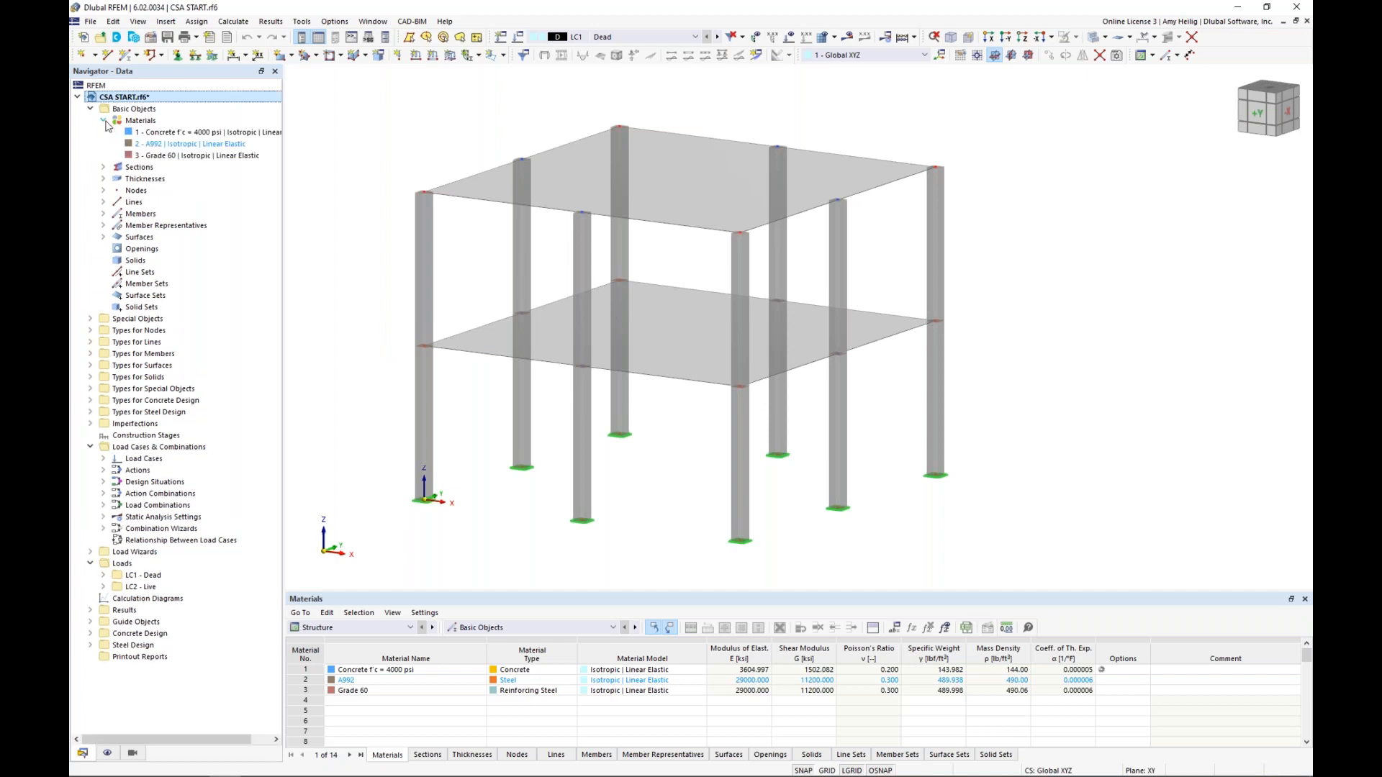
left_click(157, 136)
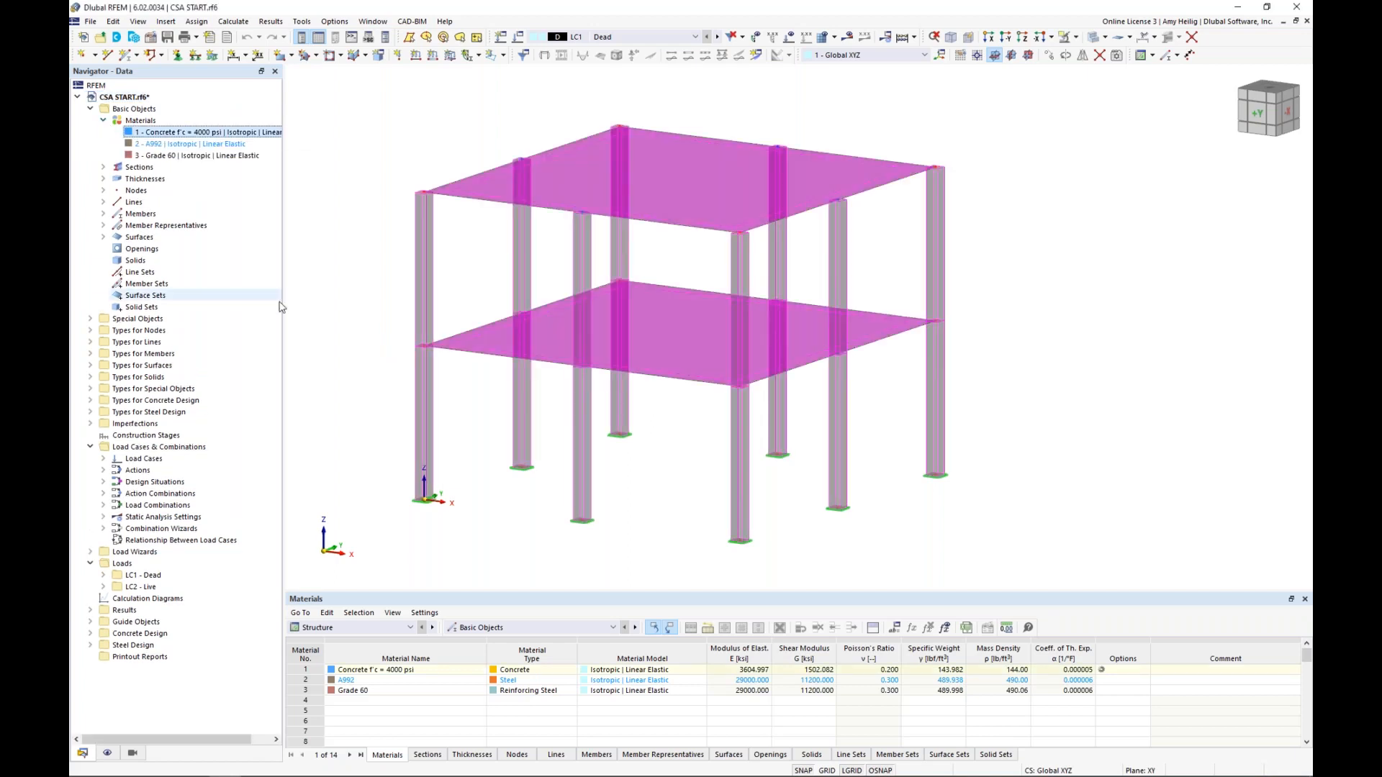
left_click(395, 299)
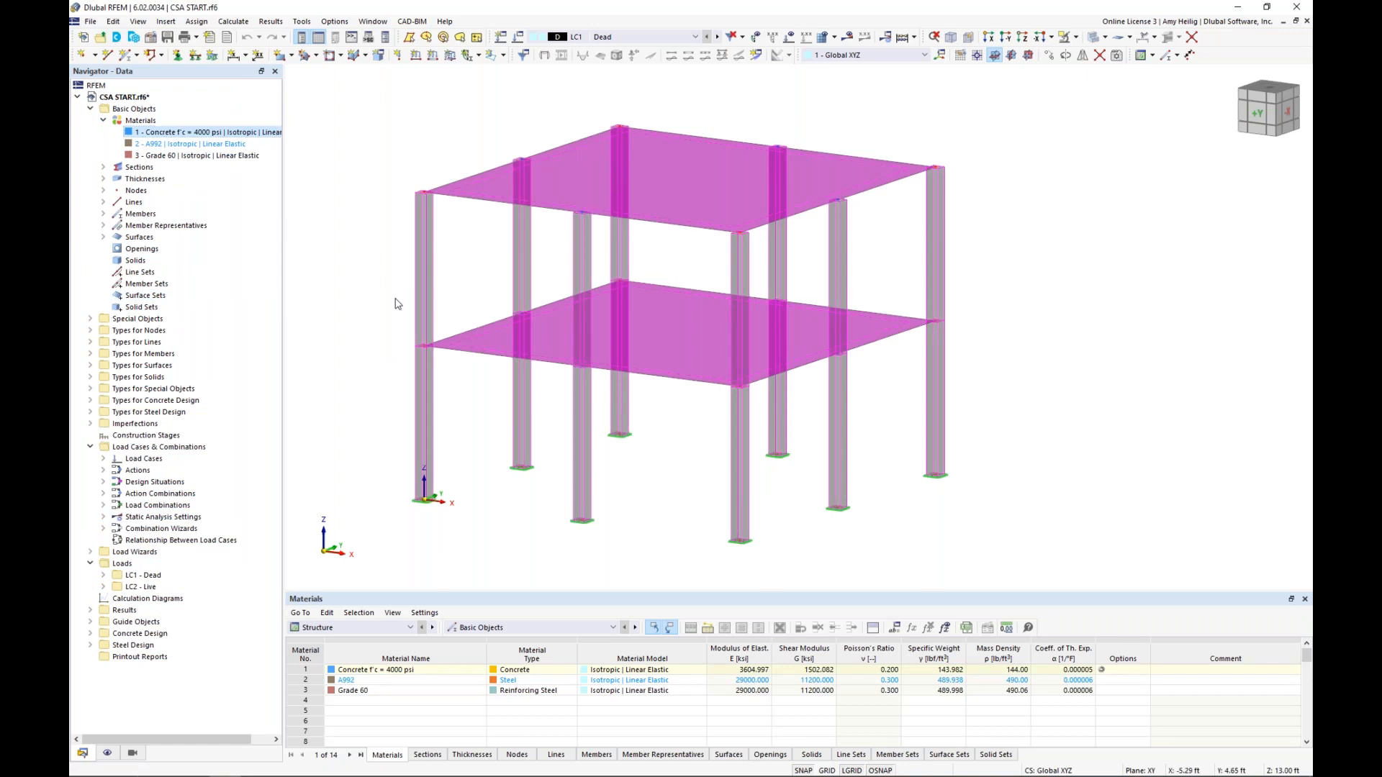
left_click(105, 170)
left_click(157, 178)
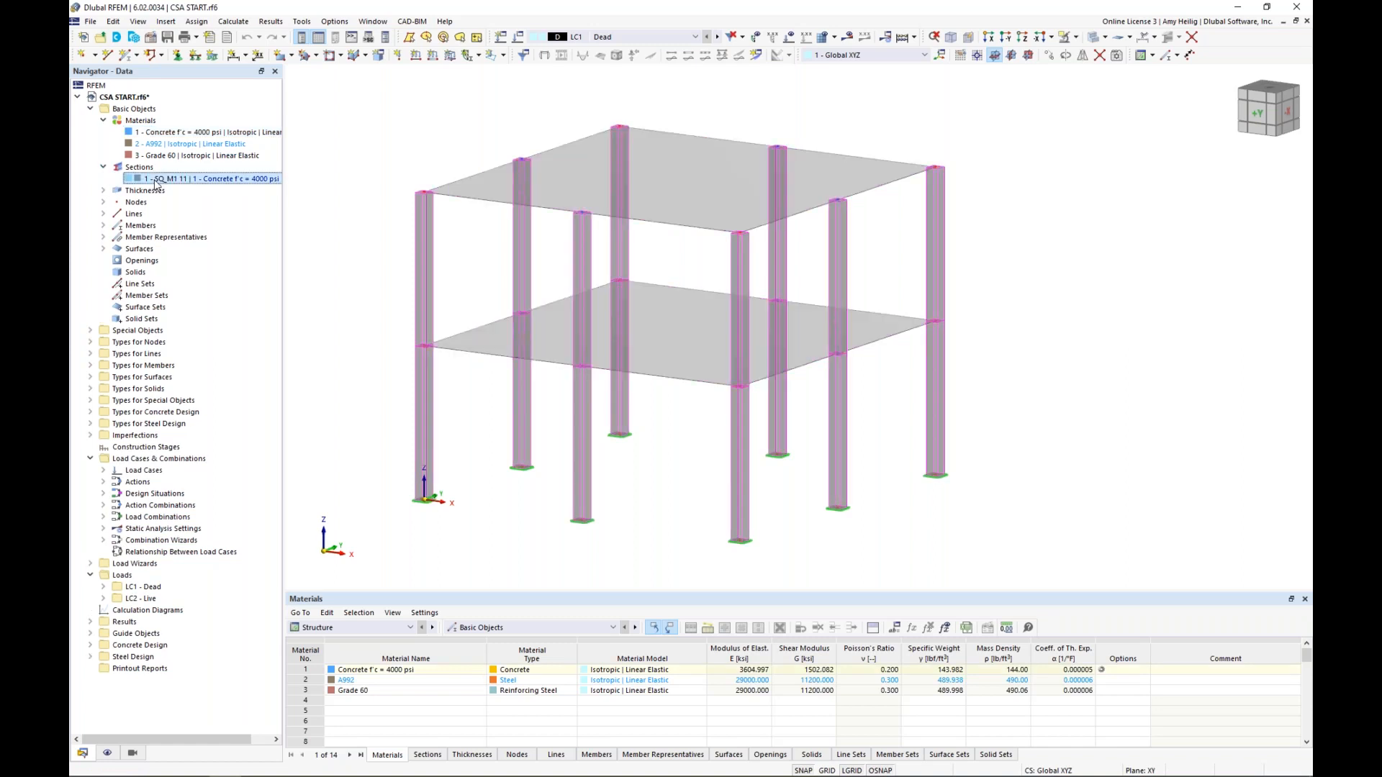
Open the column members' properties and review their section, assigned material and main settings
double_click(426, 279)
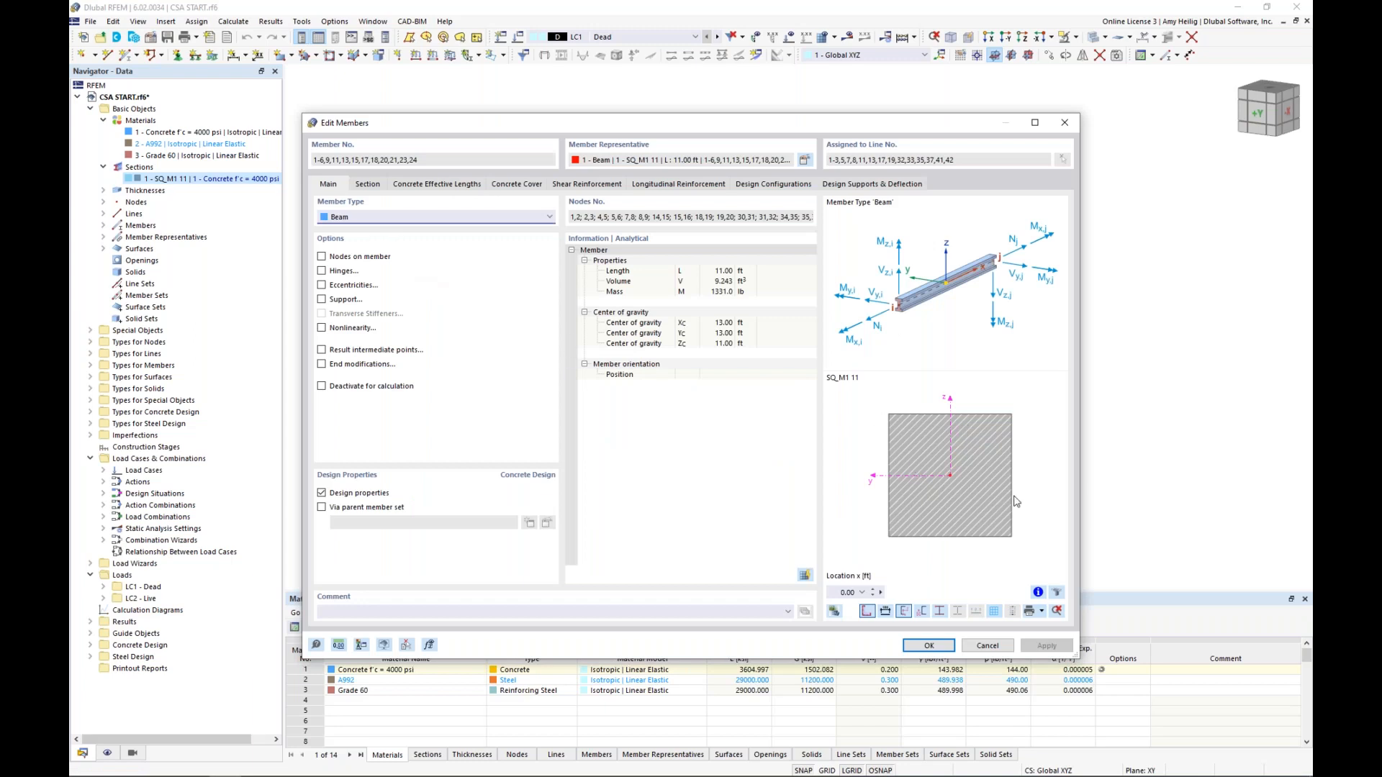
left_click(376, 188)
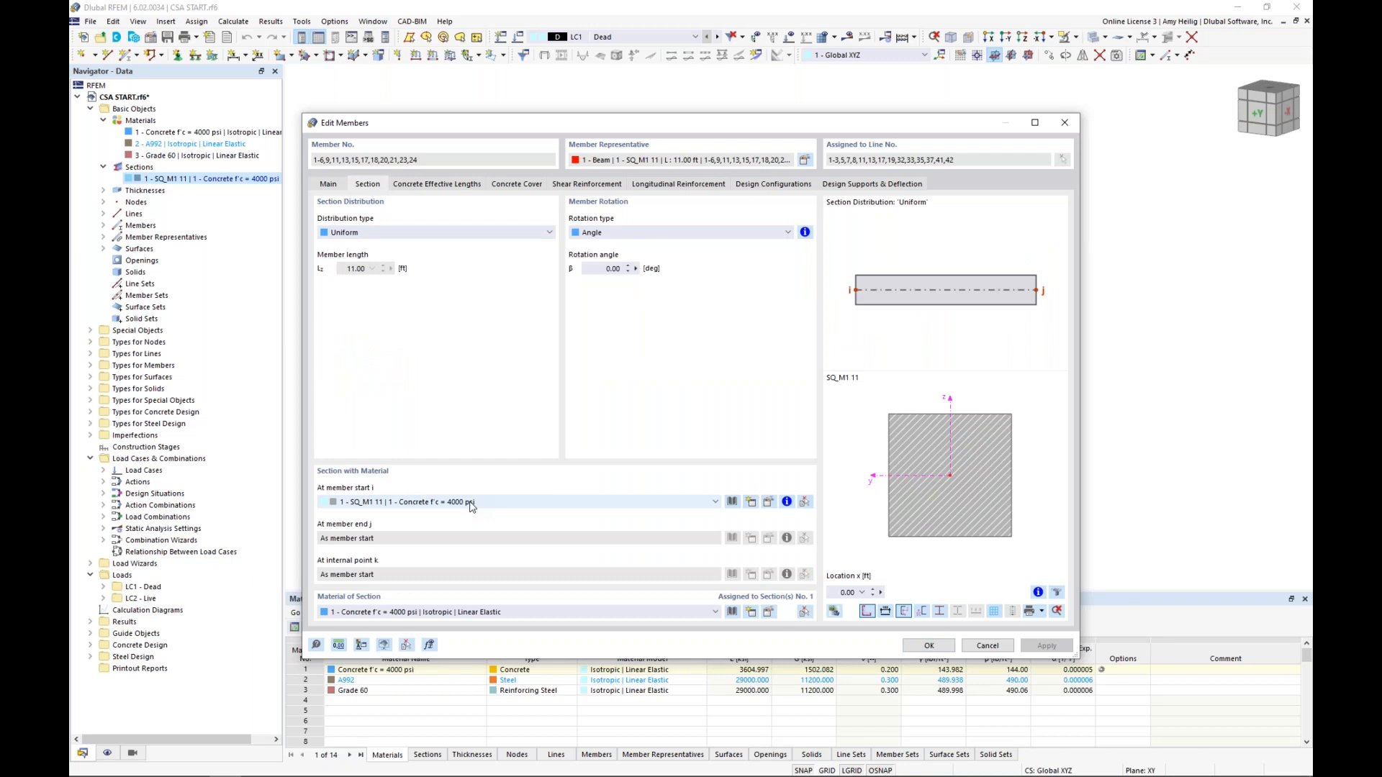
left_click(337, 188)
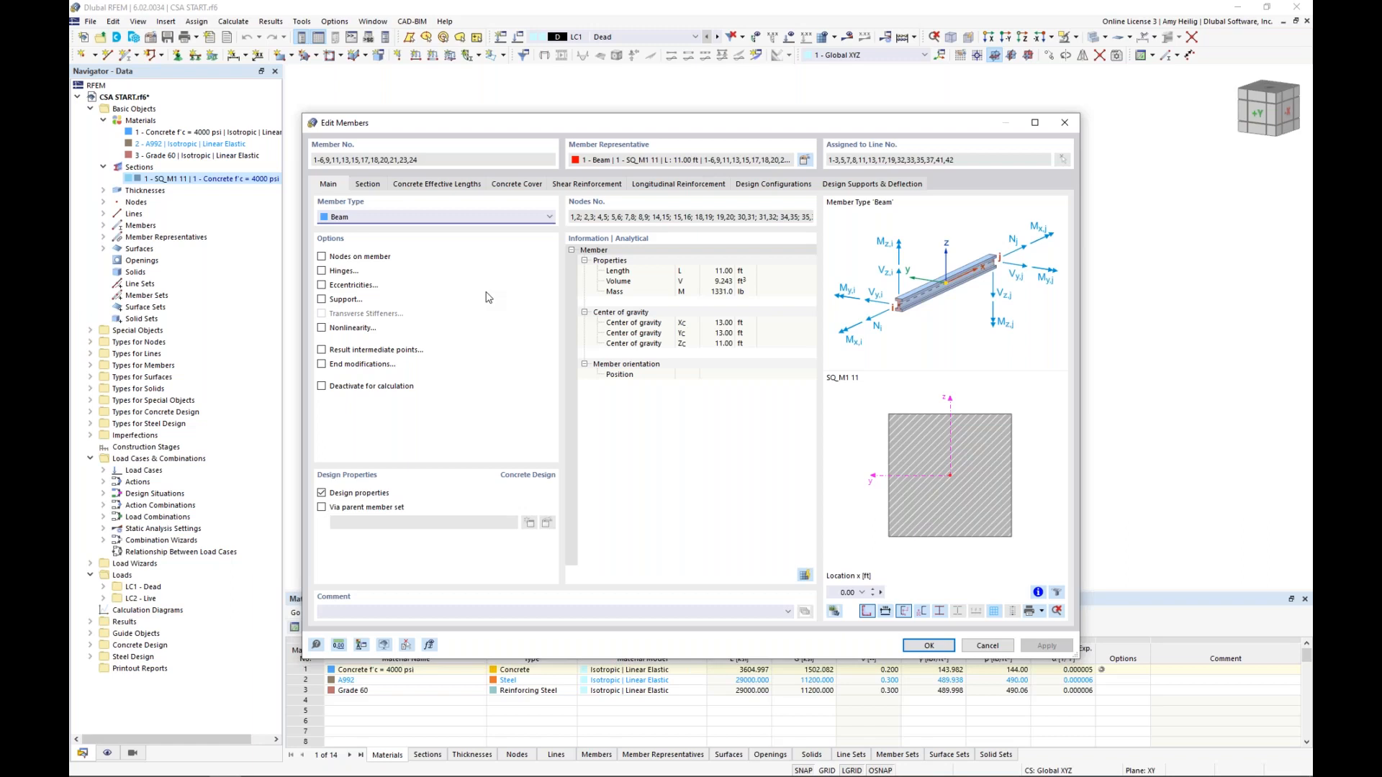
Inspect the columns' concrete cover, shear reinforcement and longitudinal reinforcement, then close their properties without changes
left_click(522, 186)
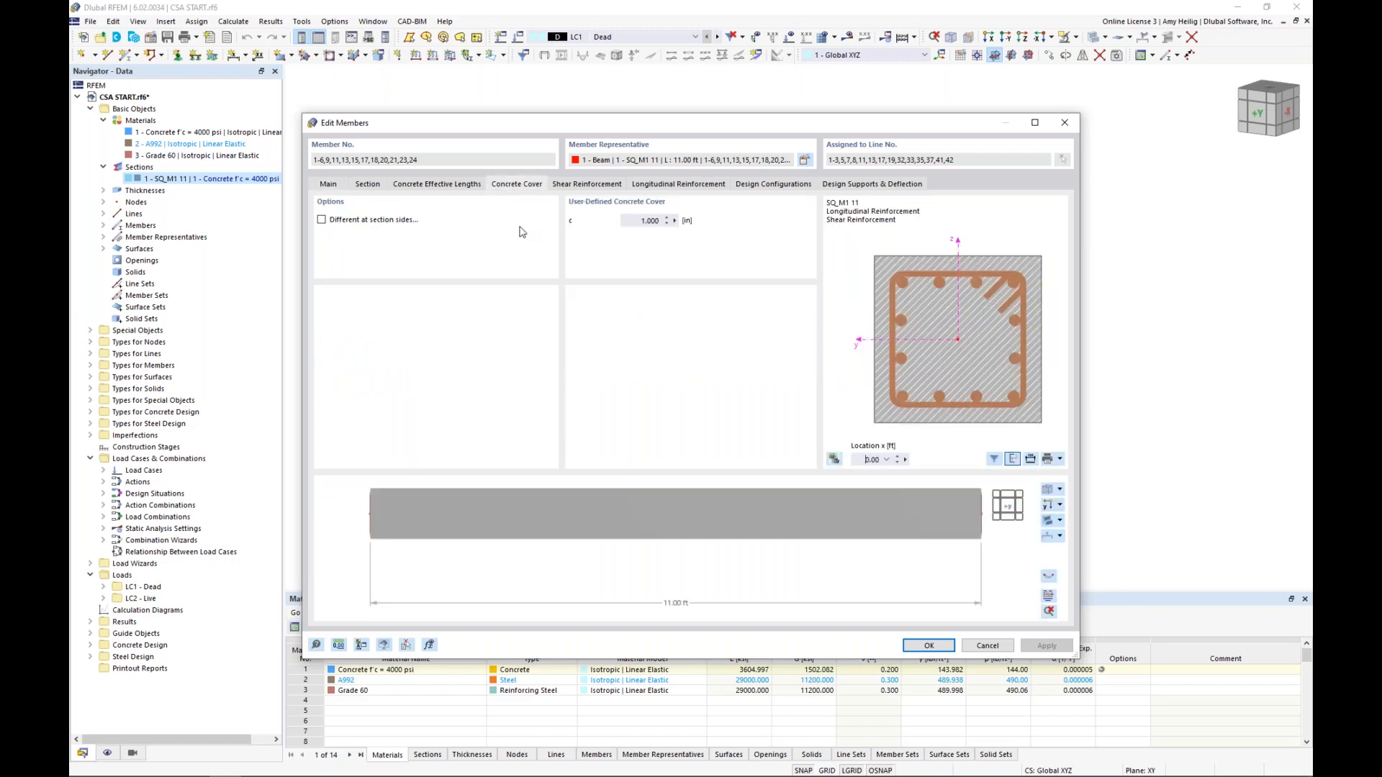
left_click(584, 187)
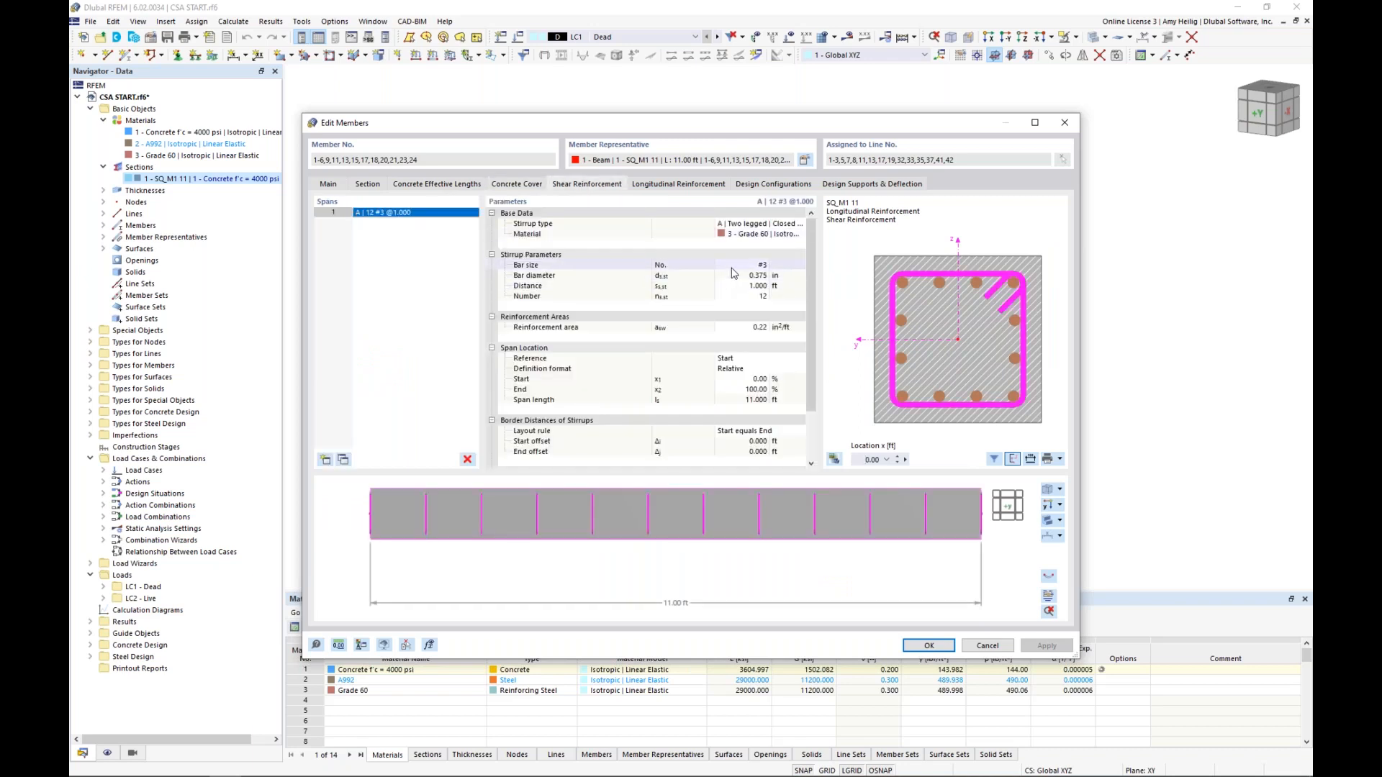
middle_click_drag(883, 537, 827, 547, "ctrl")
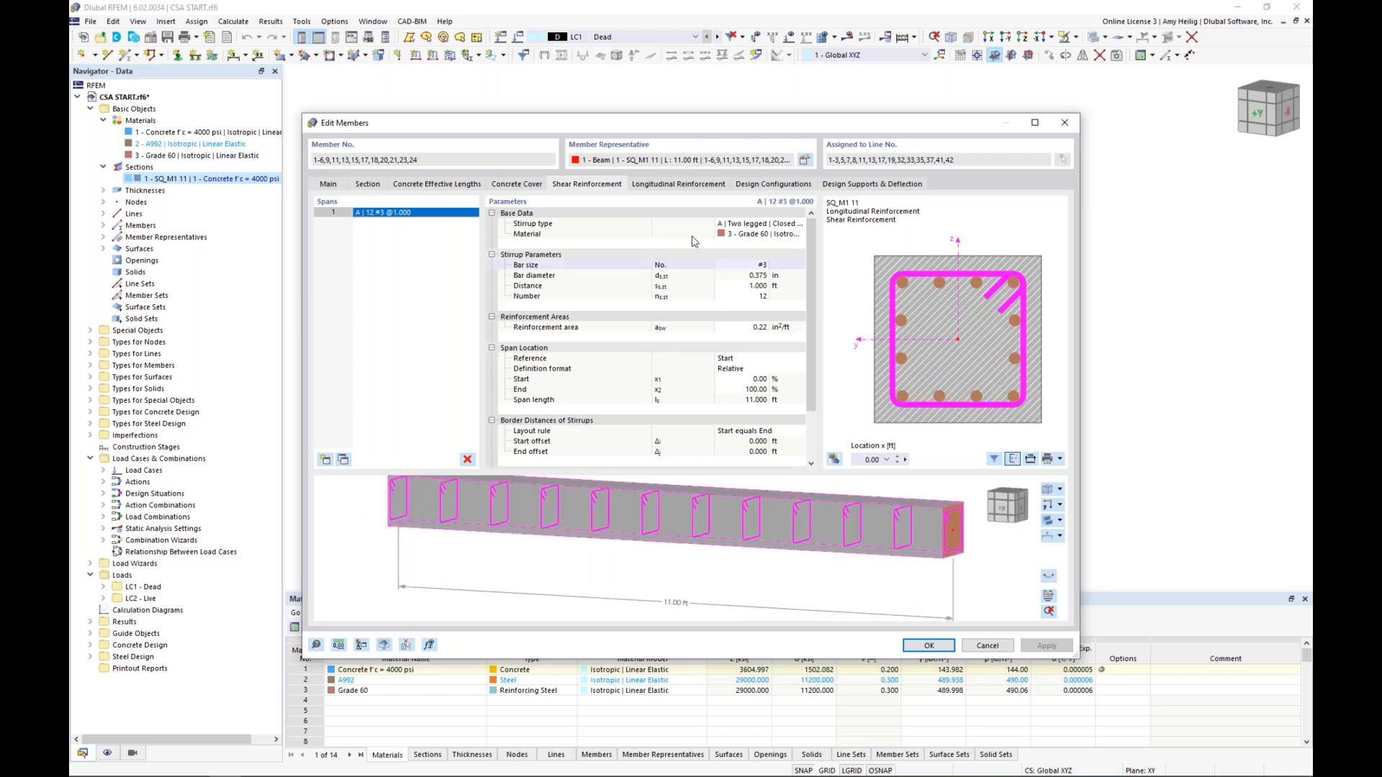
left_click(676, 186)
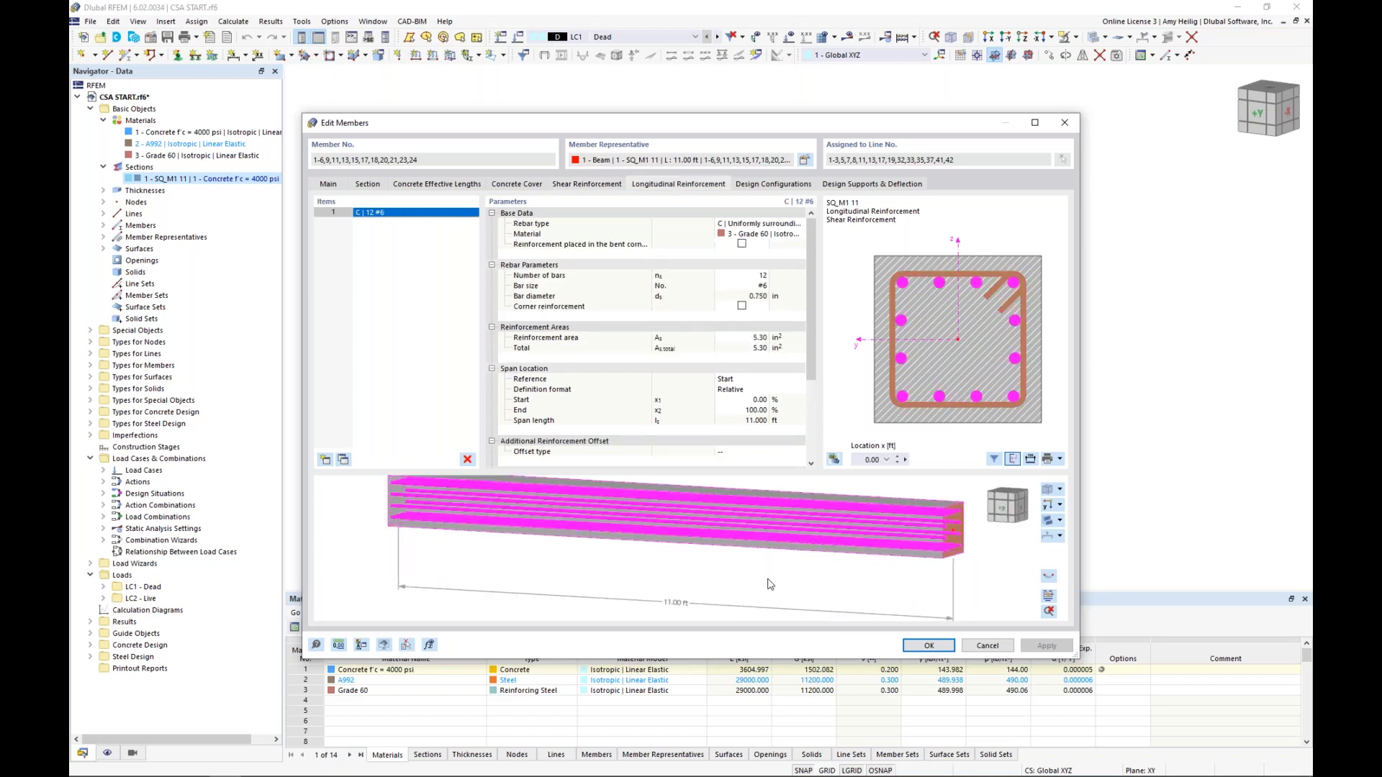
middle_click_drag(803, 573, 746, 568, "ctrl")
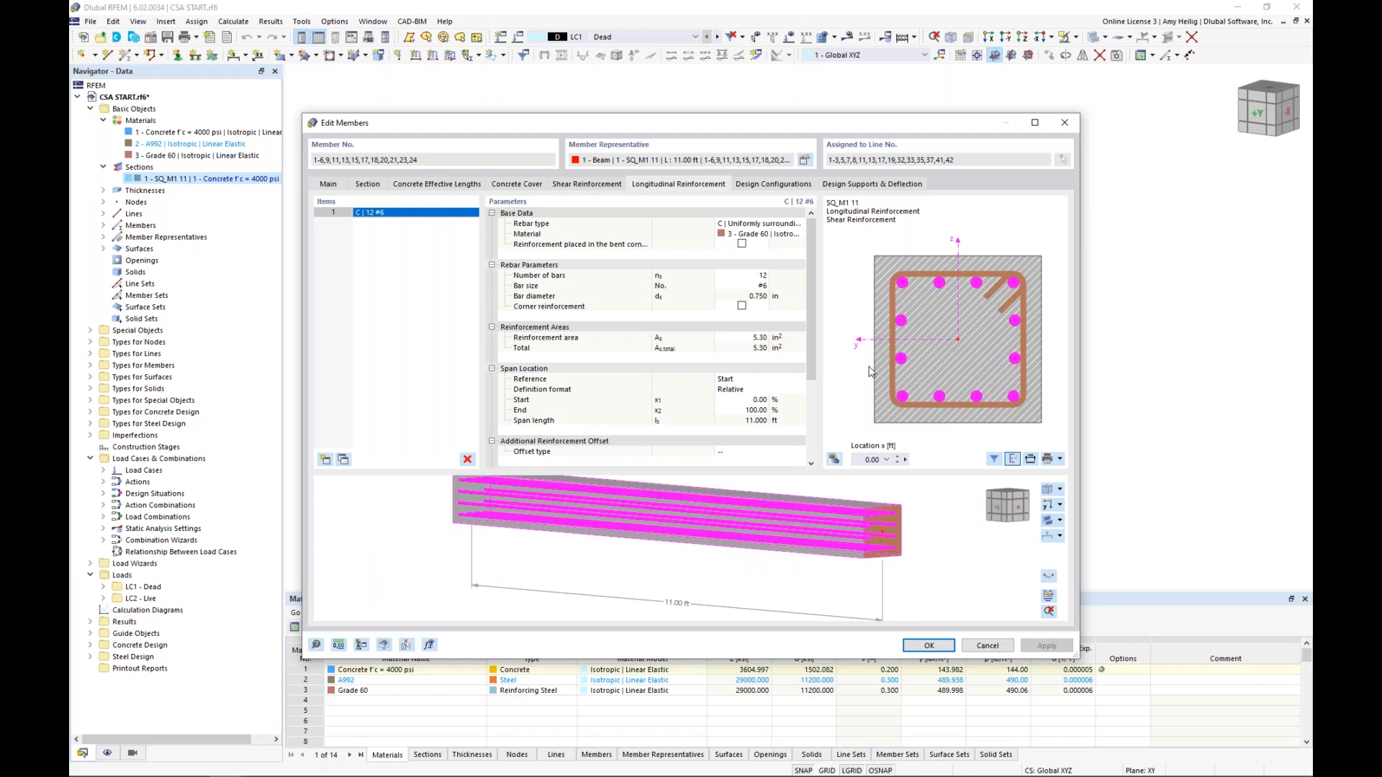
left_click(995, 647)
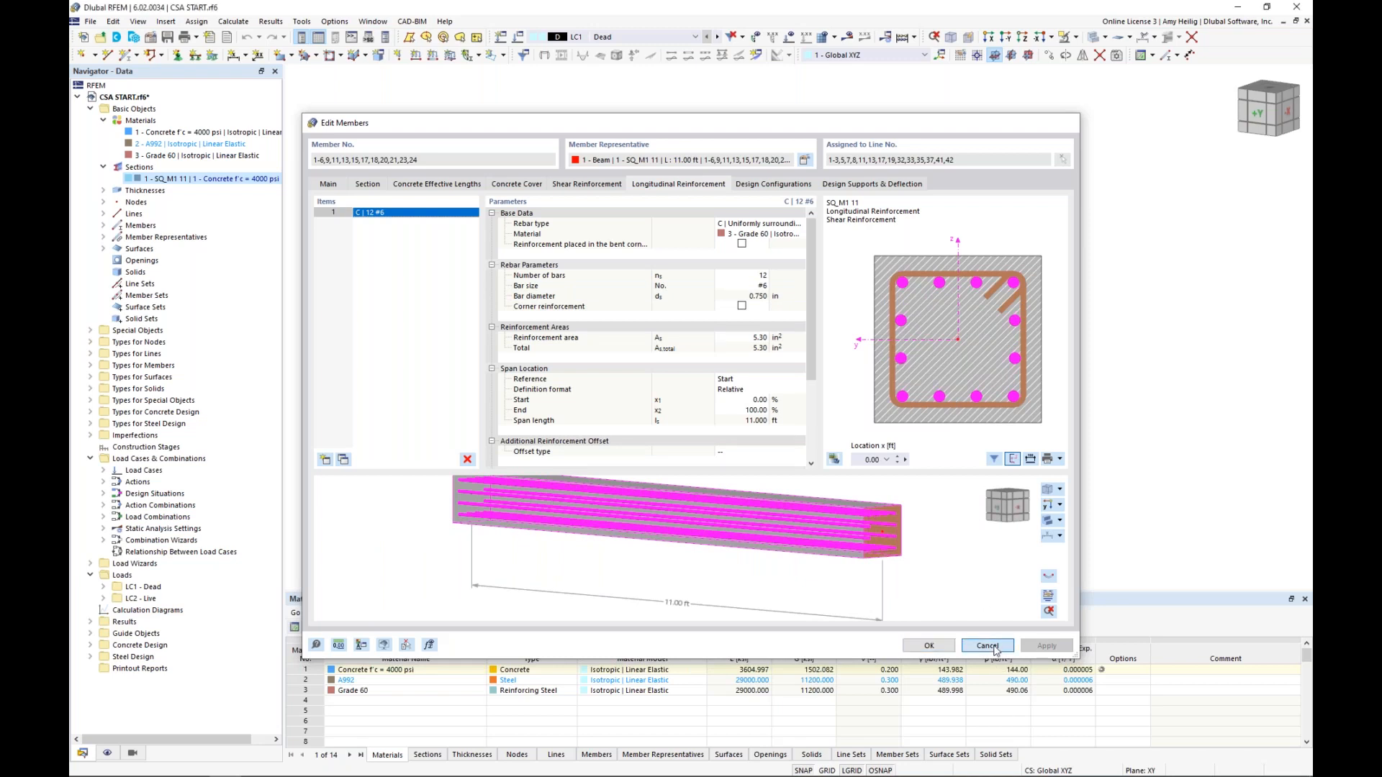
left_click(721, 478)
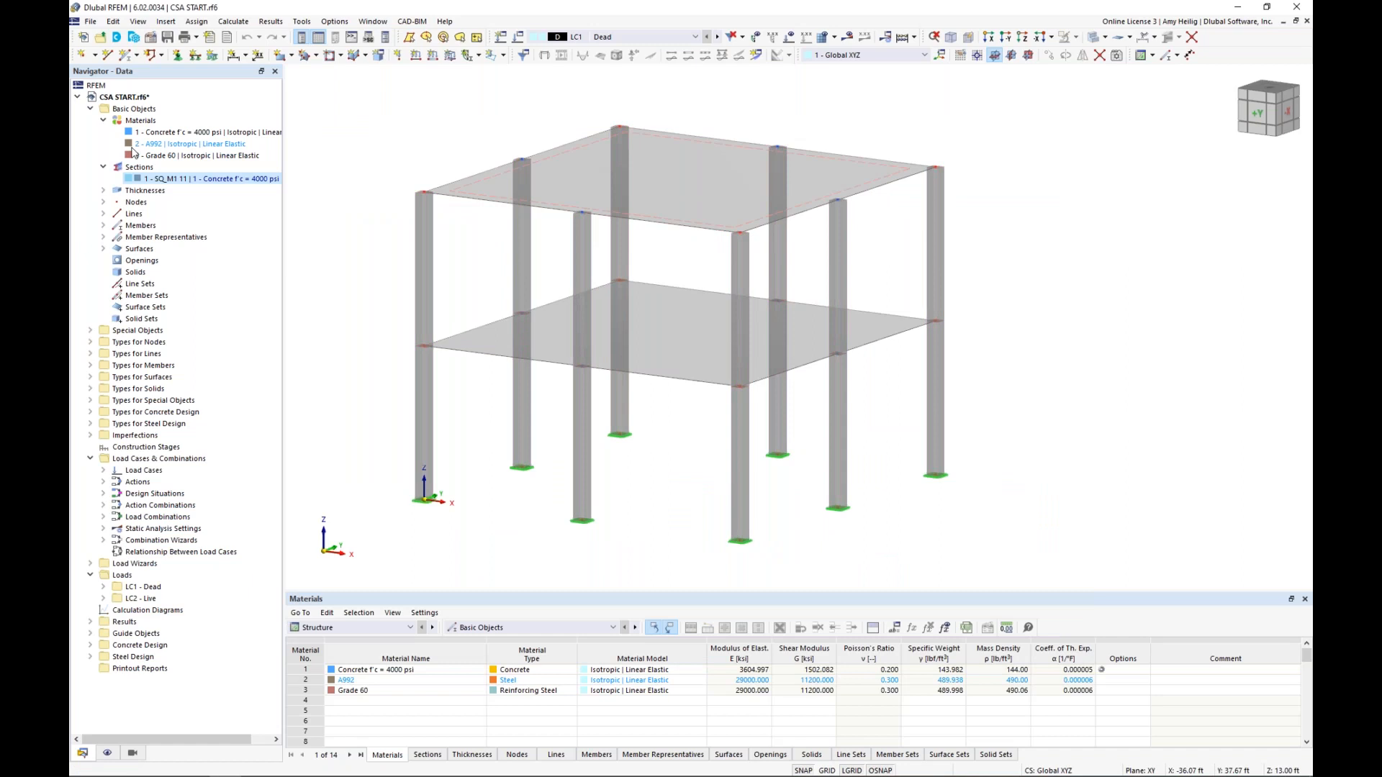
List the defined thicknesses, and review the upper slab's main properties and concrete cover
left_click(167, 178)
left_click(103, 190)
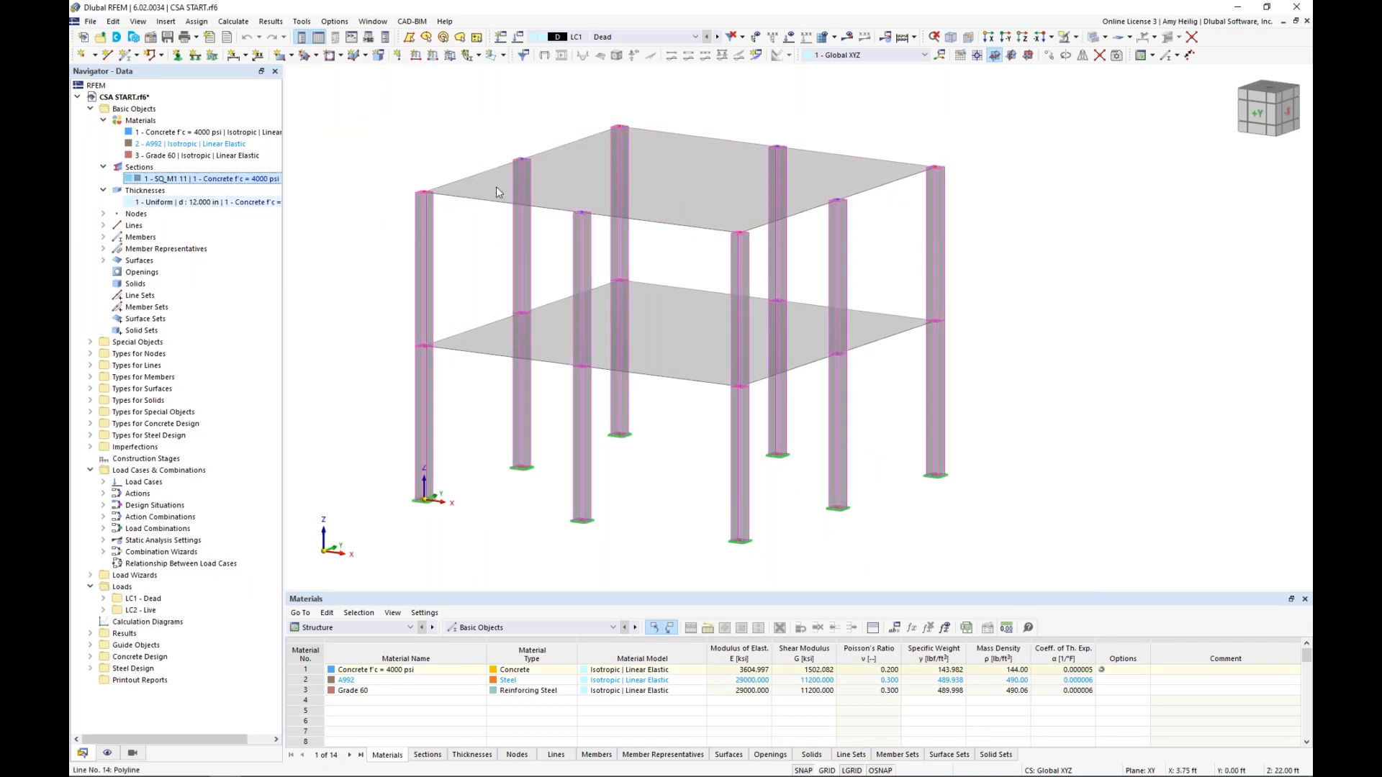
left_click(557, 176)
double_click(557, 177)
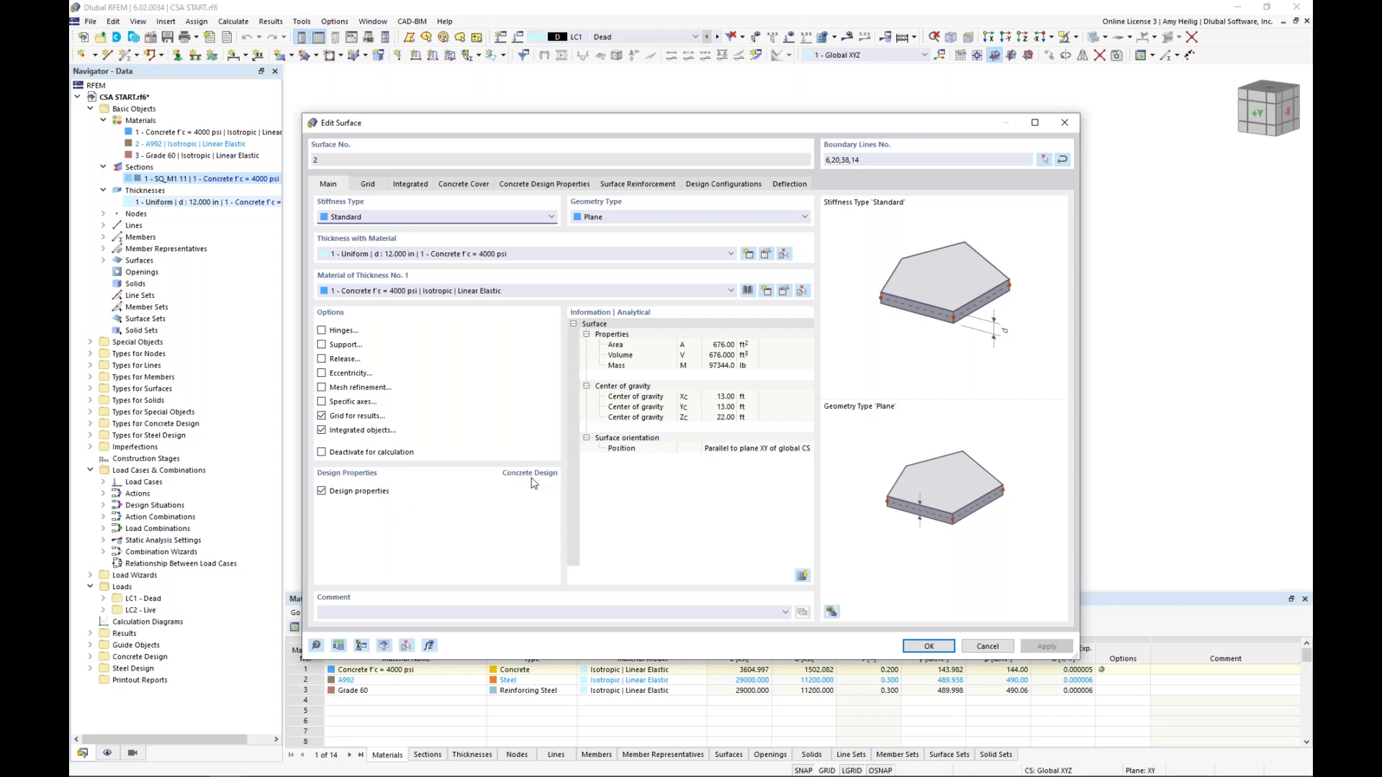
left_click(468, 186)
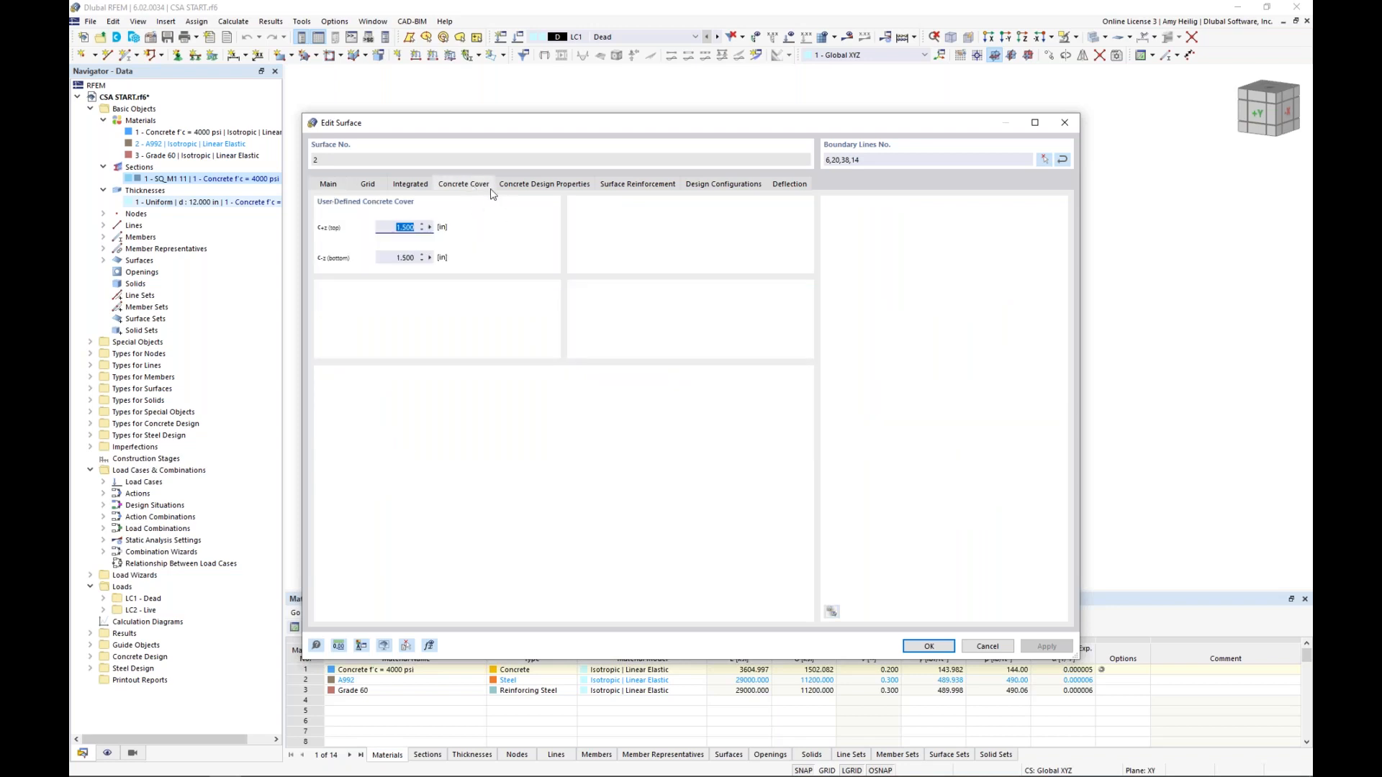
Inspect the upper slab's on-surface and free rectangular reinforcement definitions, then close the slab's properties without changes
left_click(637, 186)
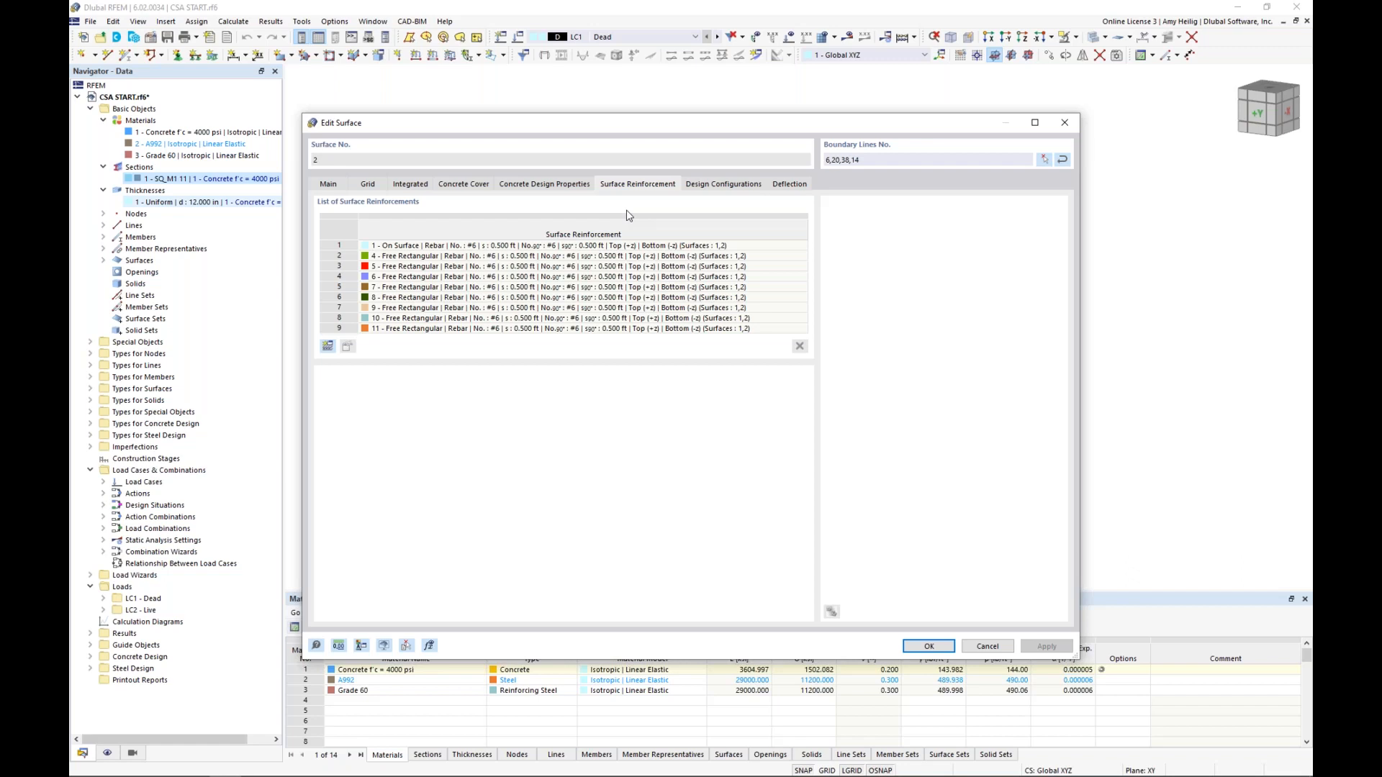
left_click(616, 245)
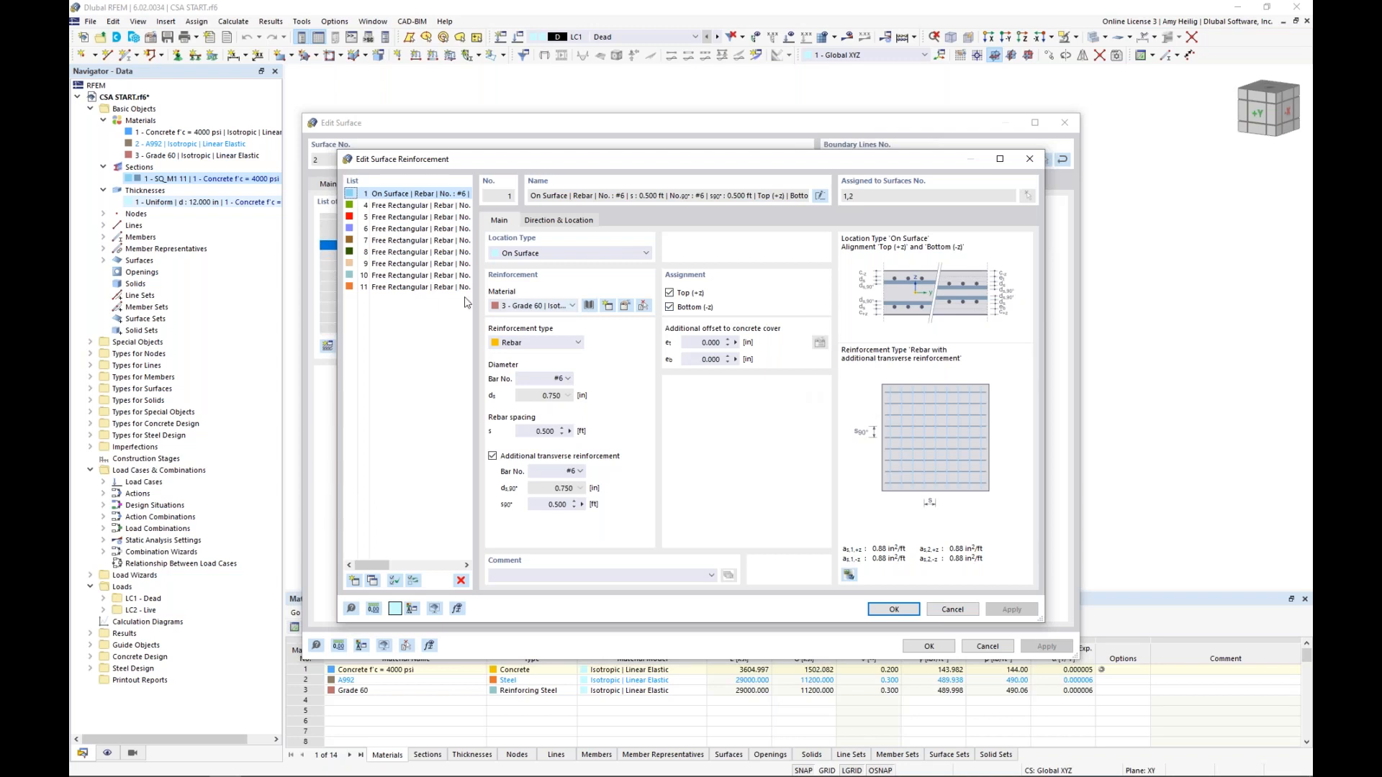
left_click(412, 205)
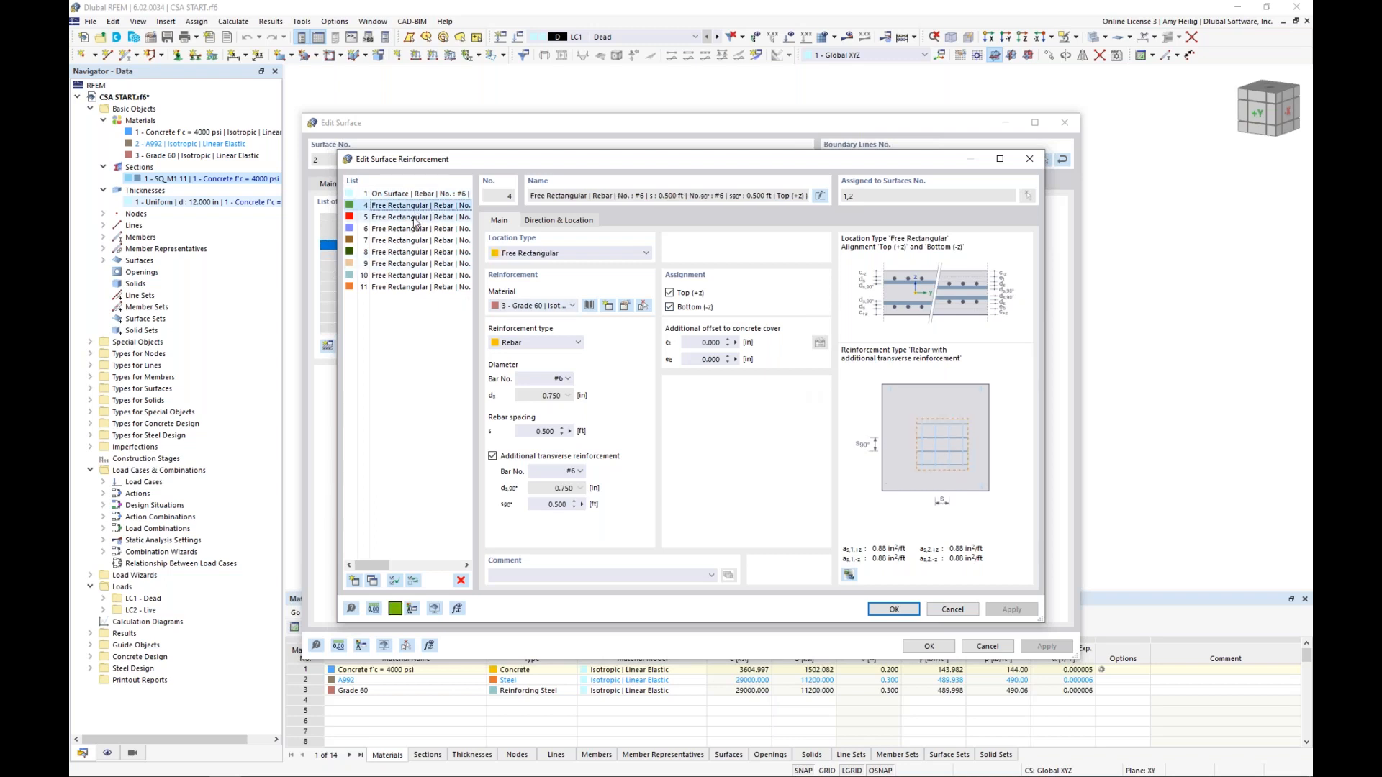
left_click(416, 218)
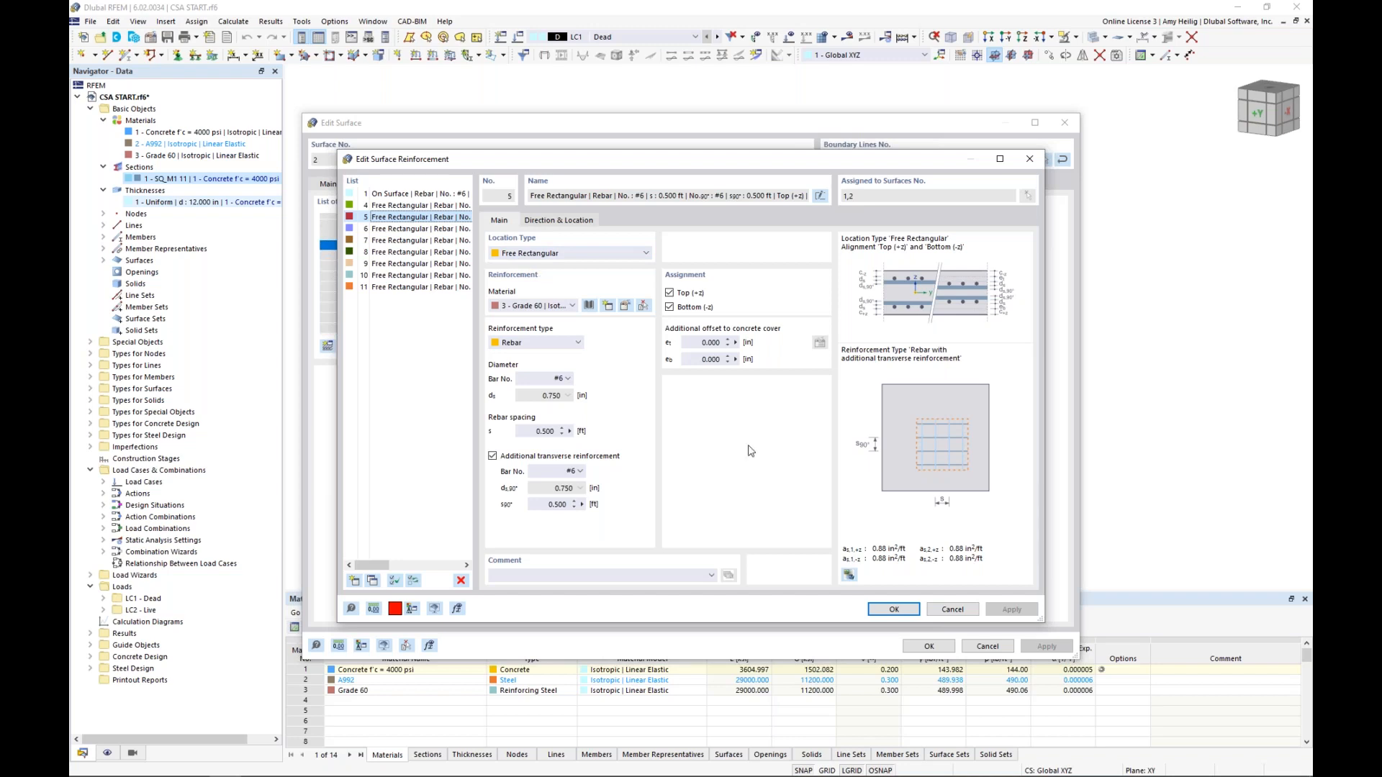
left_click(943, 611)
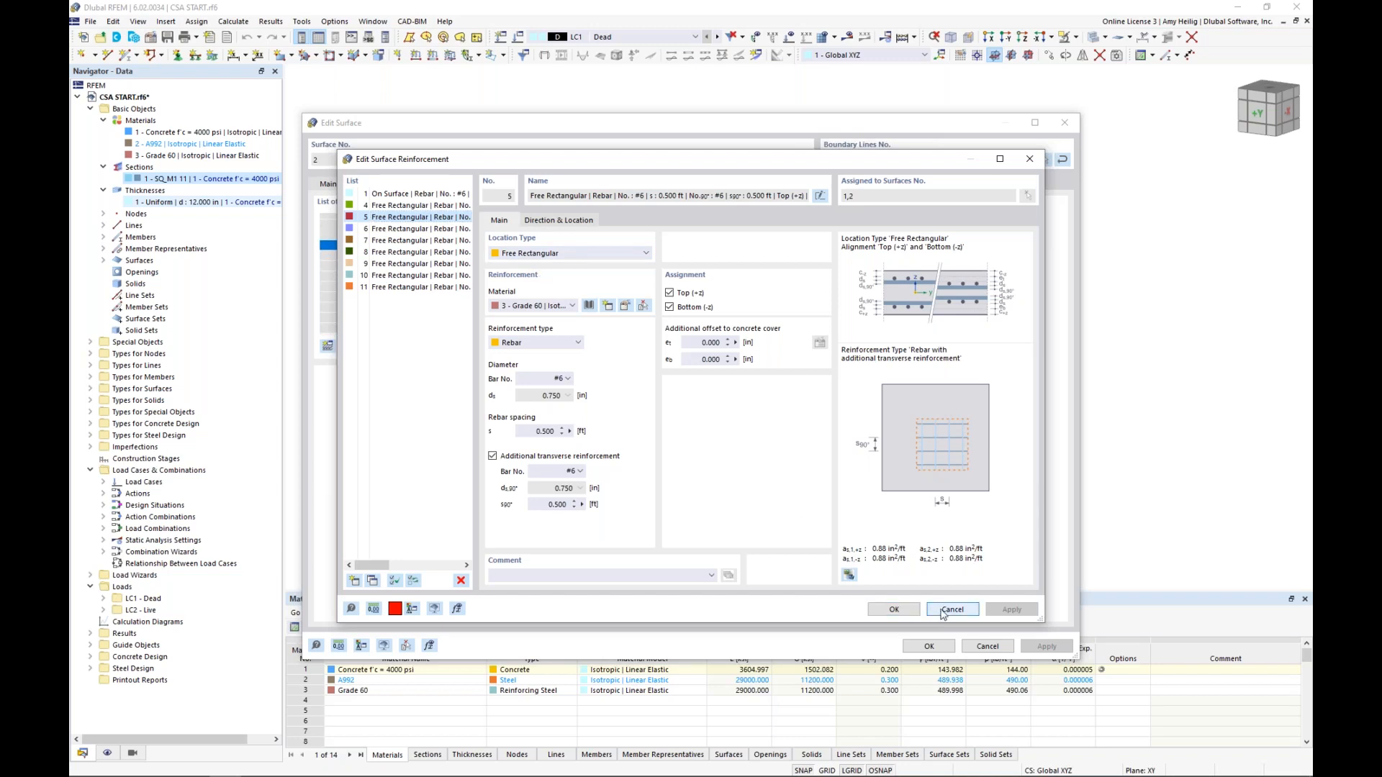
left_click(983, 647)
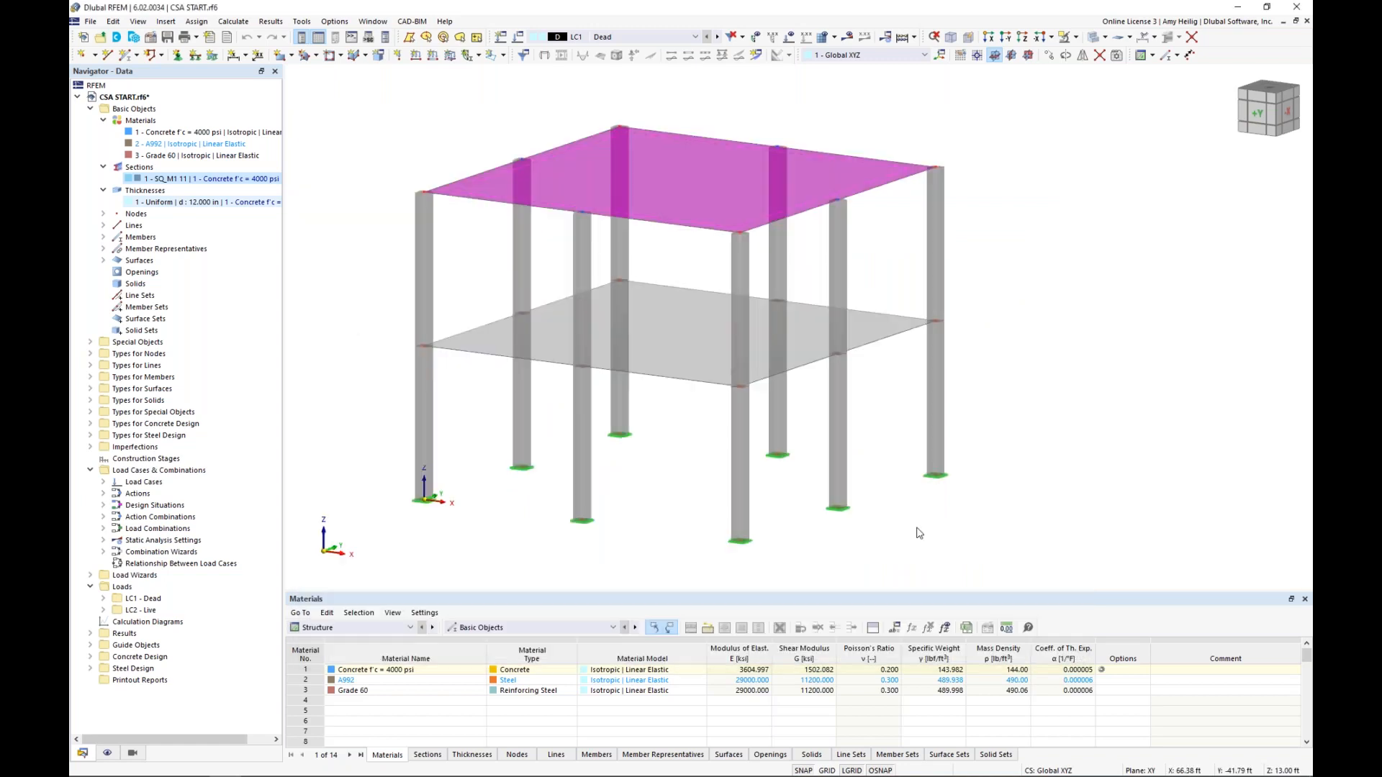
Turn on the display of Types for Concrete Design and switch the model to wireframe view to expose the reinforcement
left_click(107, 753)
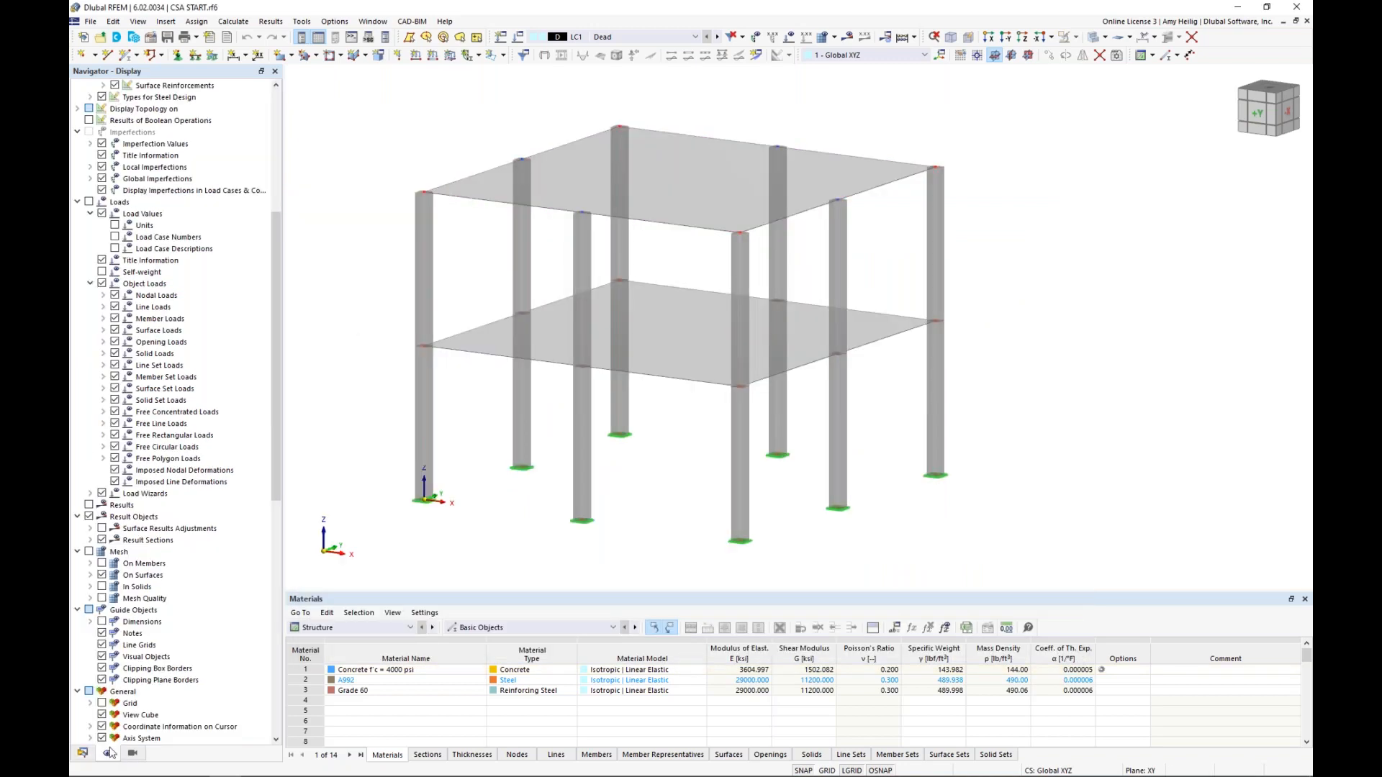
scroll(173, 324, "up", 8)
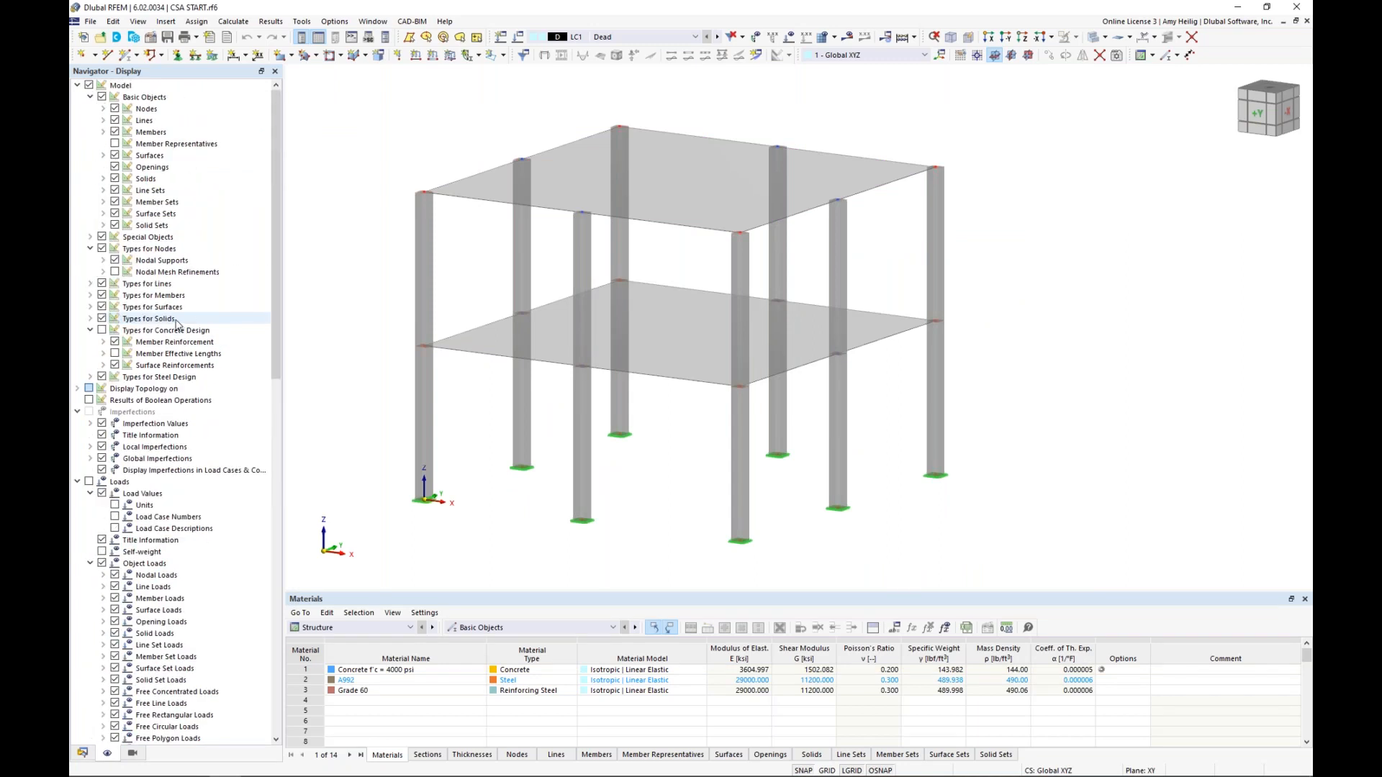
left_click(103, 333)
left_click(101, 330)
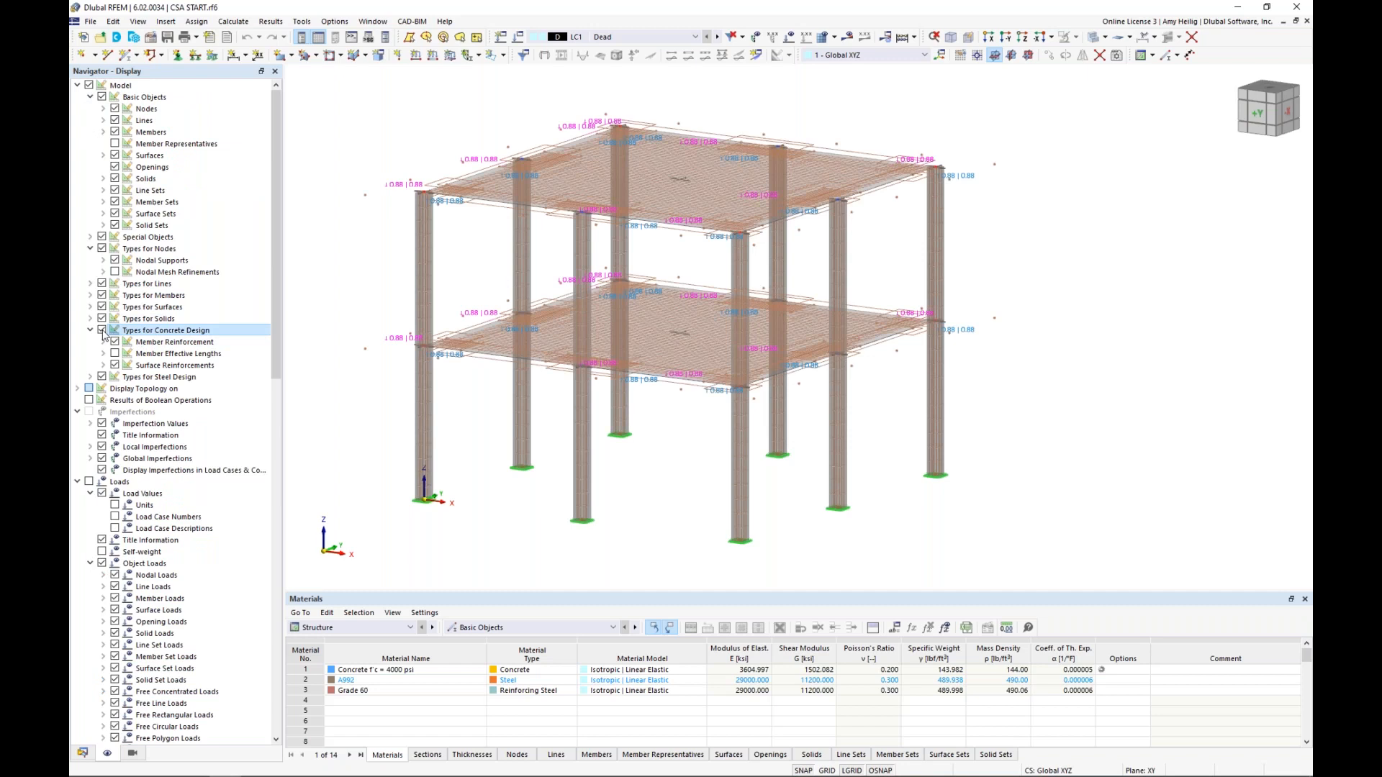
left_click(1094, 38)
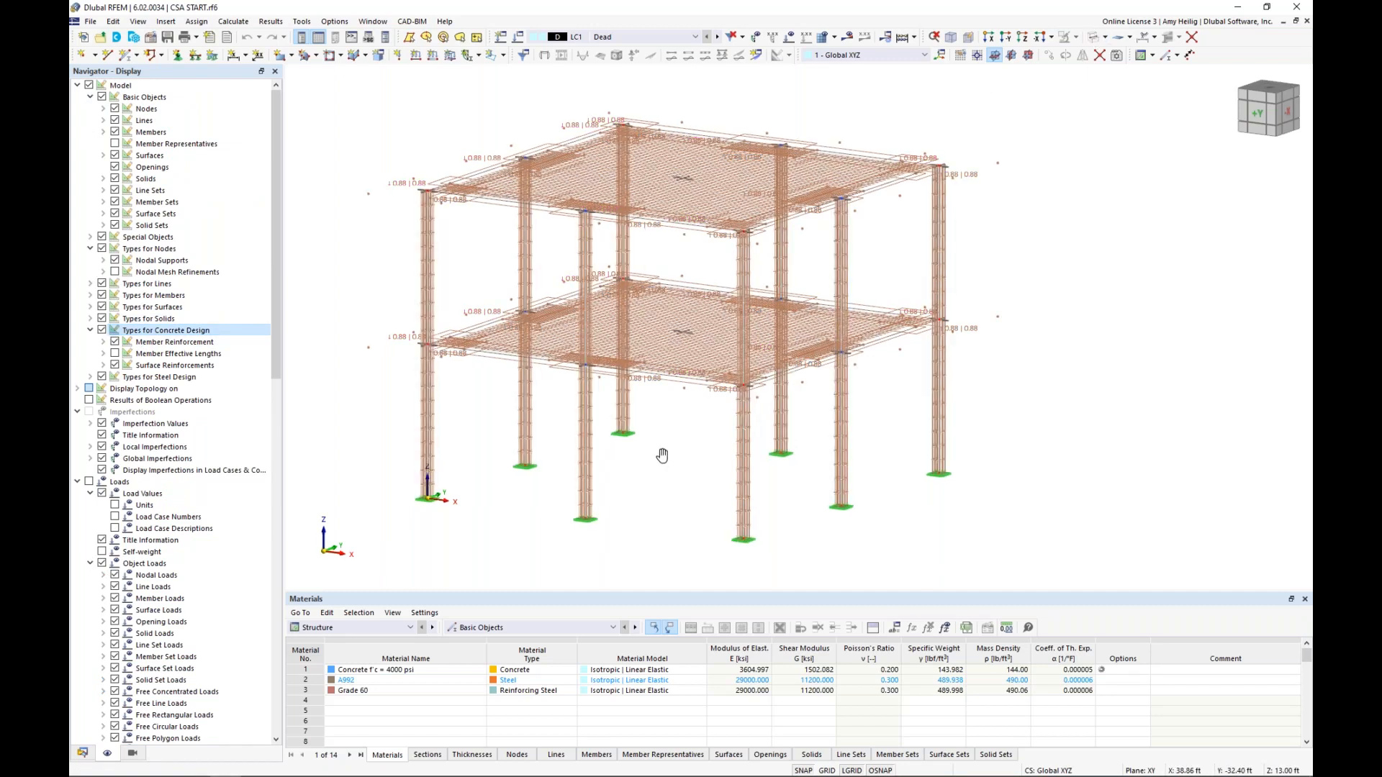
Examine the column ties, longitudinal bars and slab reinforcement up close and across the whole building
scroll(490, 344, "up", 5)
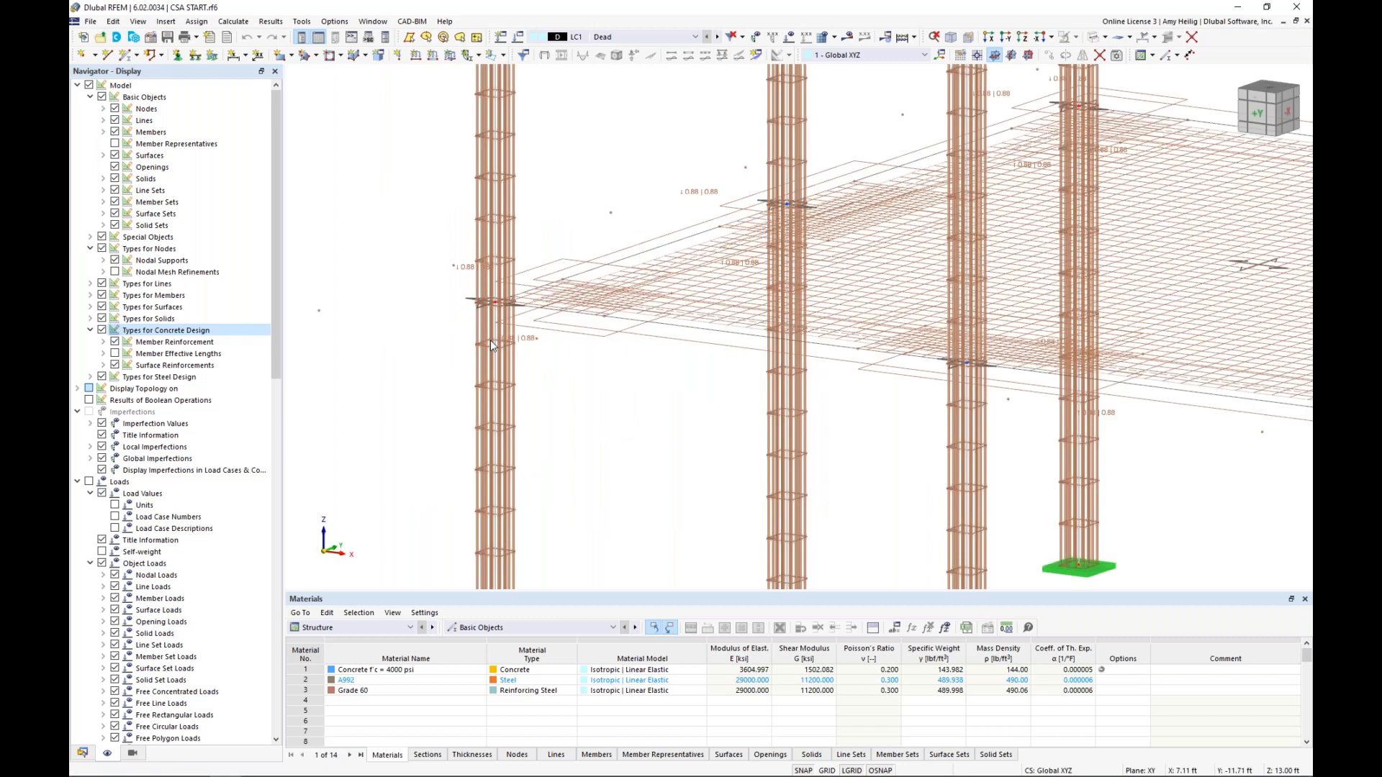
scroll(491, 342, "up", 2)
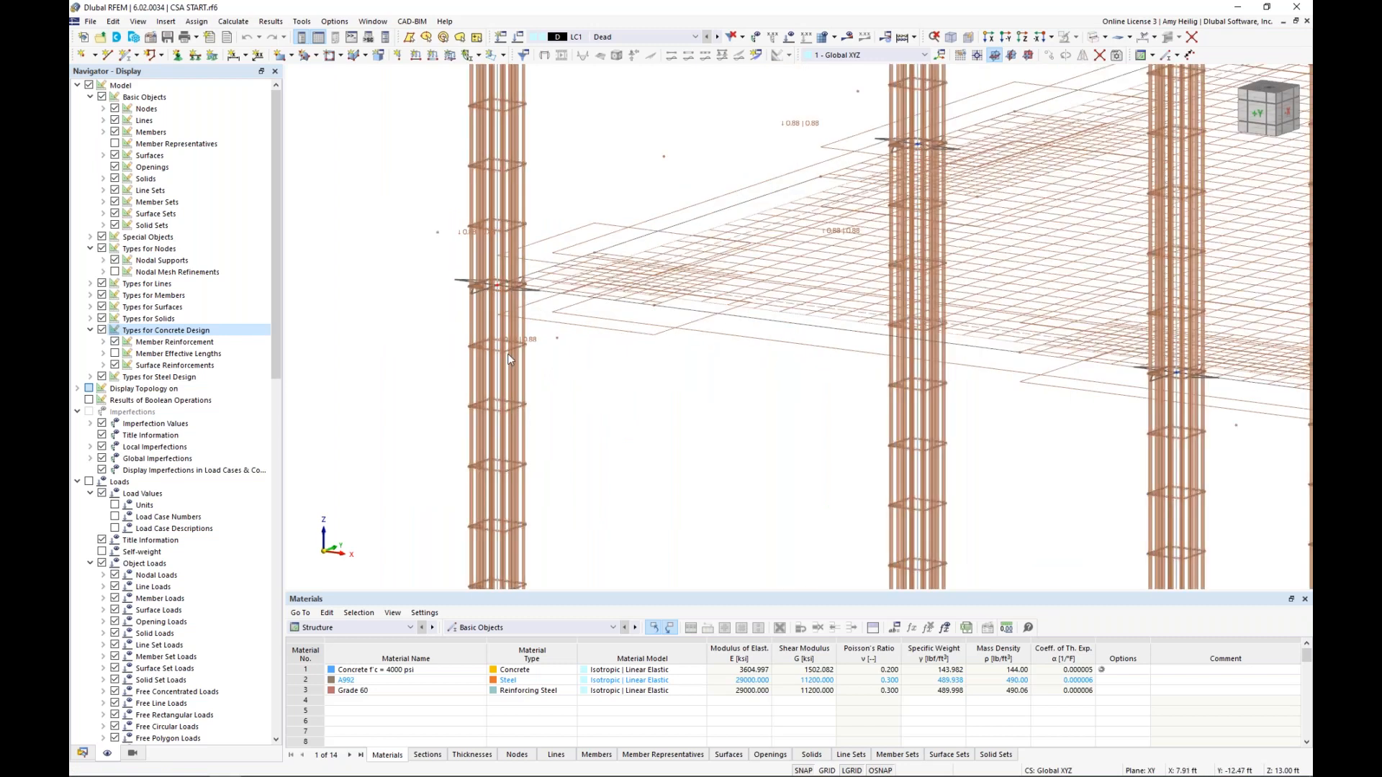
scroll(508, 352, "down", 1)
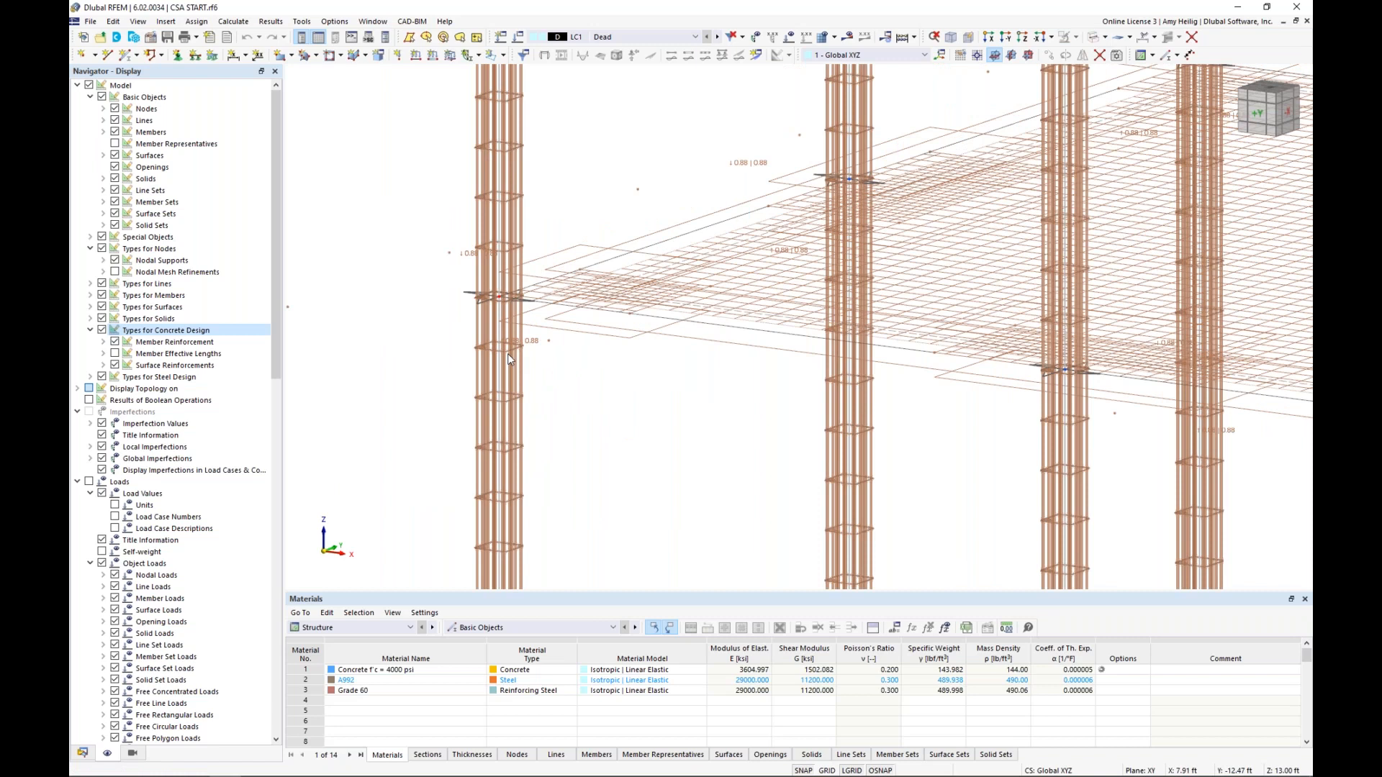
scroll(508, 357, "down", 3)
scroll(507, 352, "down", 2)
middle_click_drag(747, 183, 676, 258)
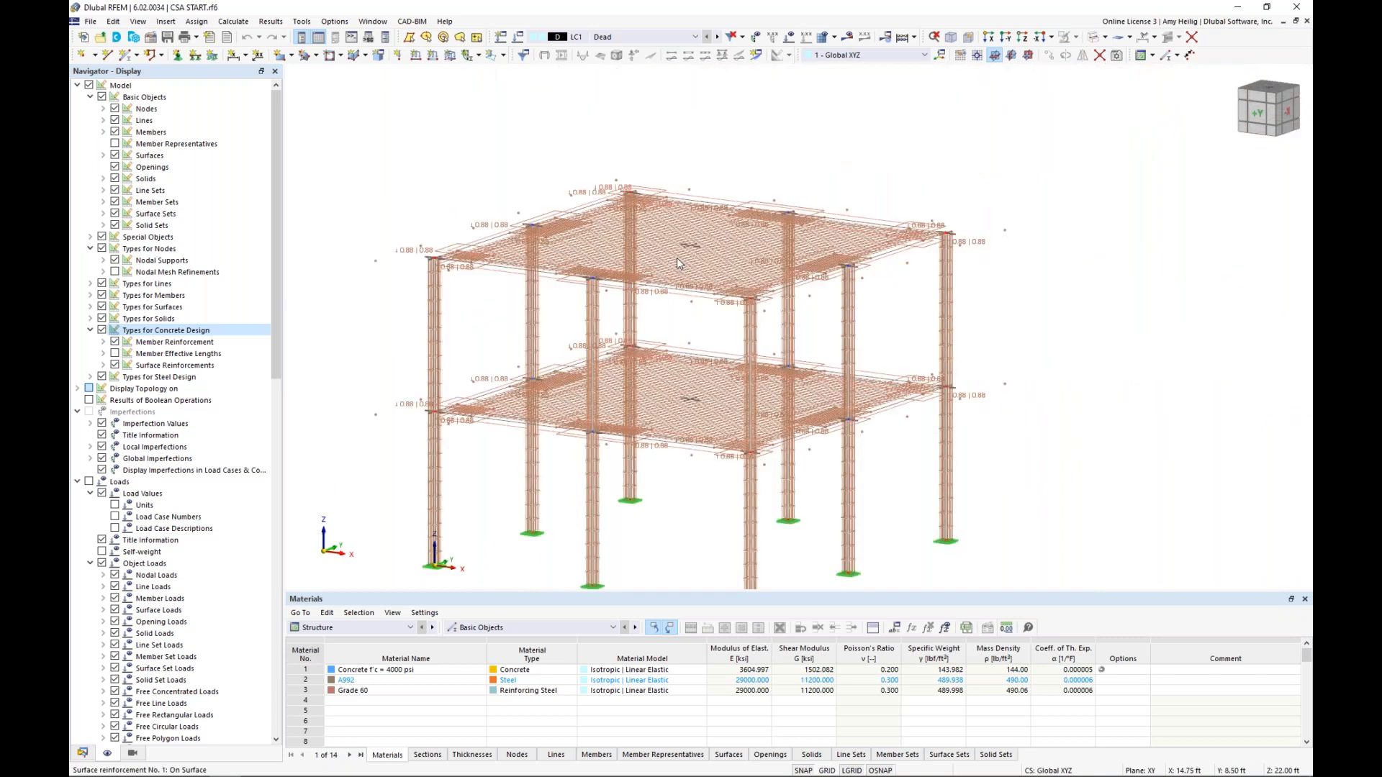
scroll(677, 258, "up", 3)
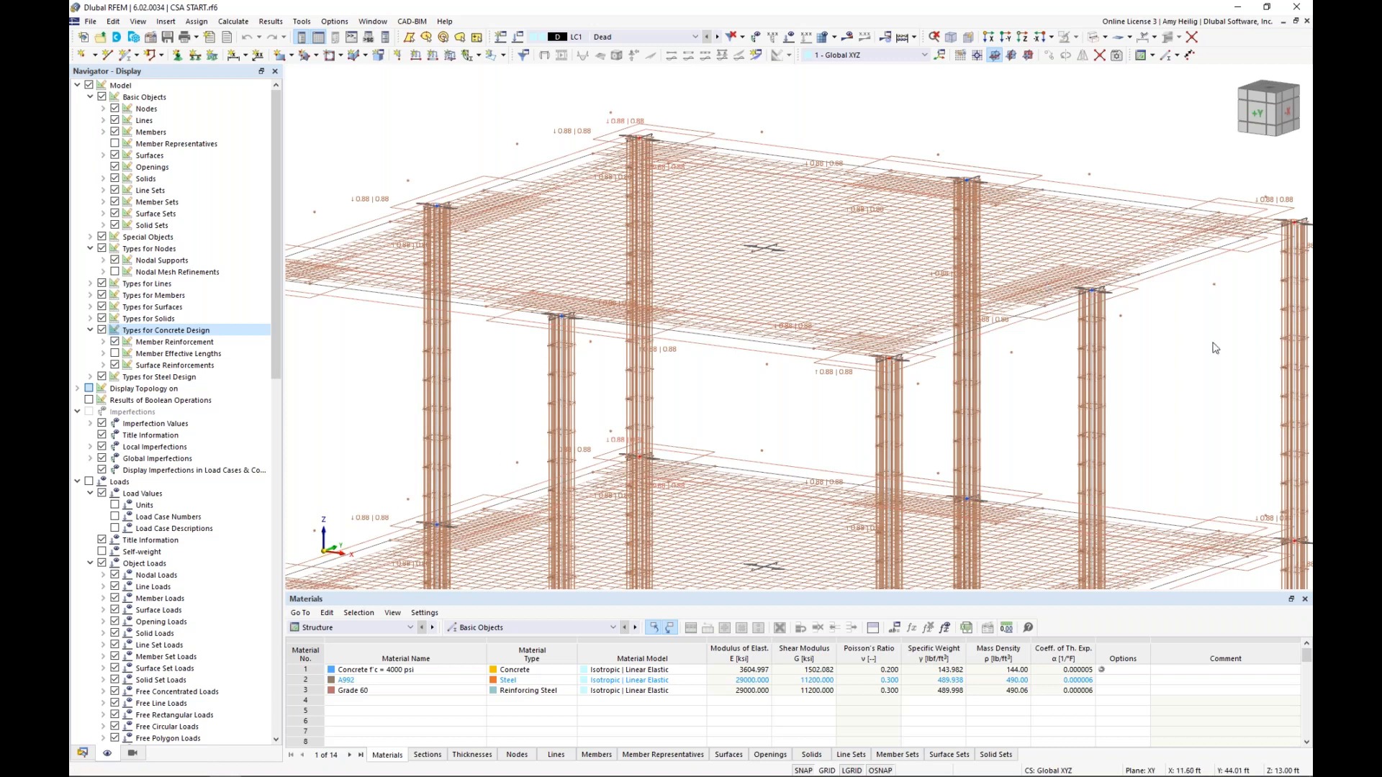
scroll(1215, 349, "down", 5)
scroll(953, 307, "up", 1)
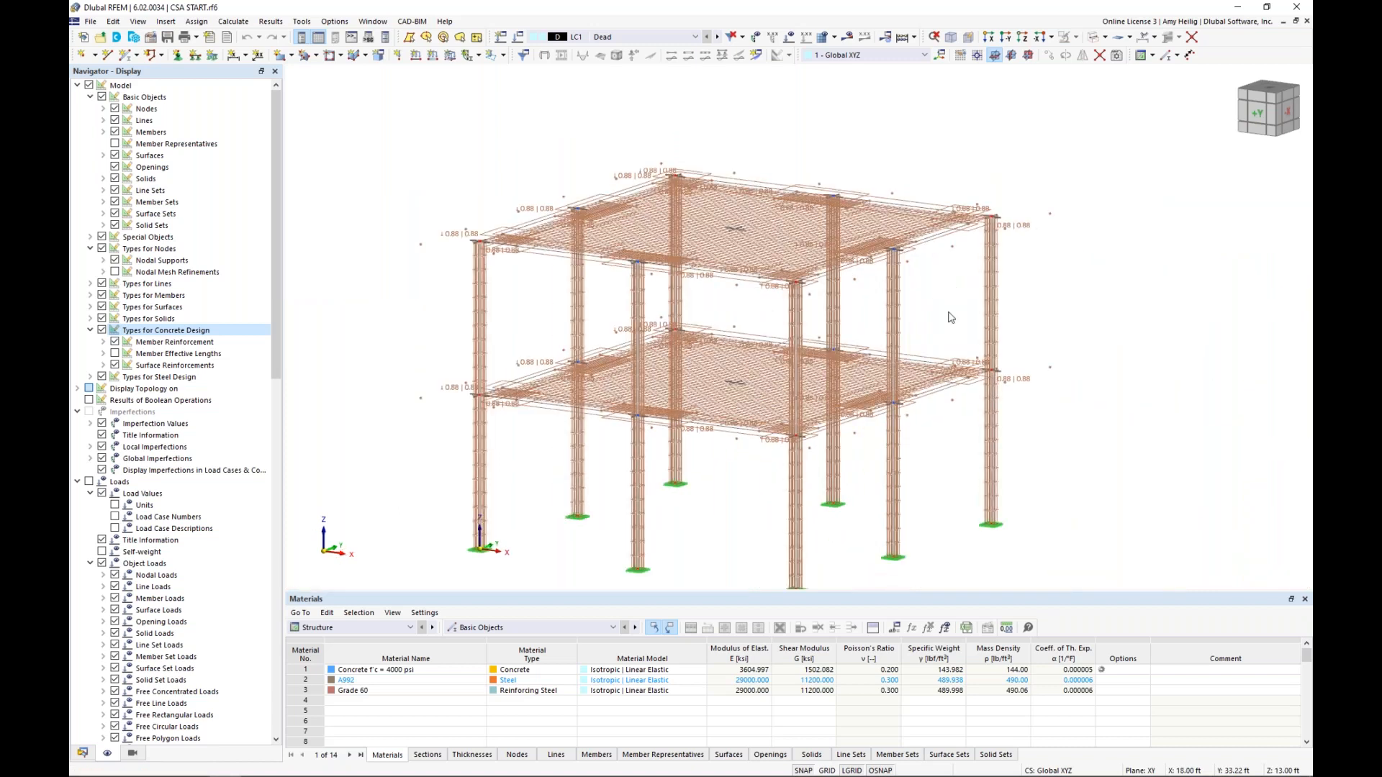
Hide the Types for Concrete Design and return the model to transparent solid rendering
left_click(102, 330)
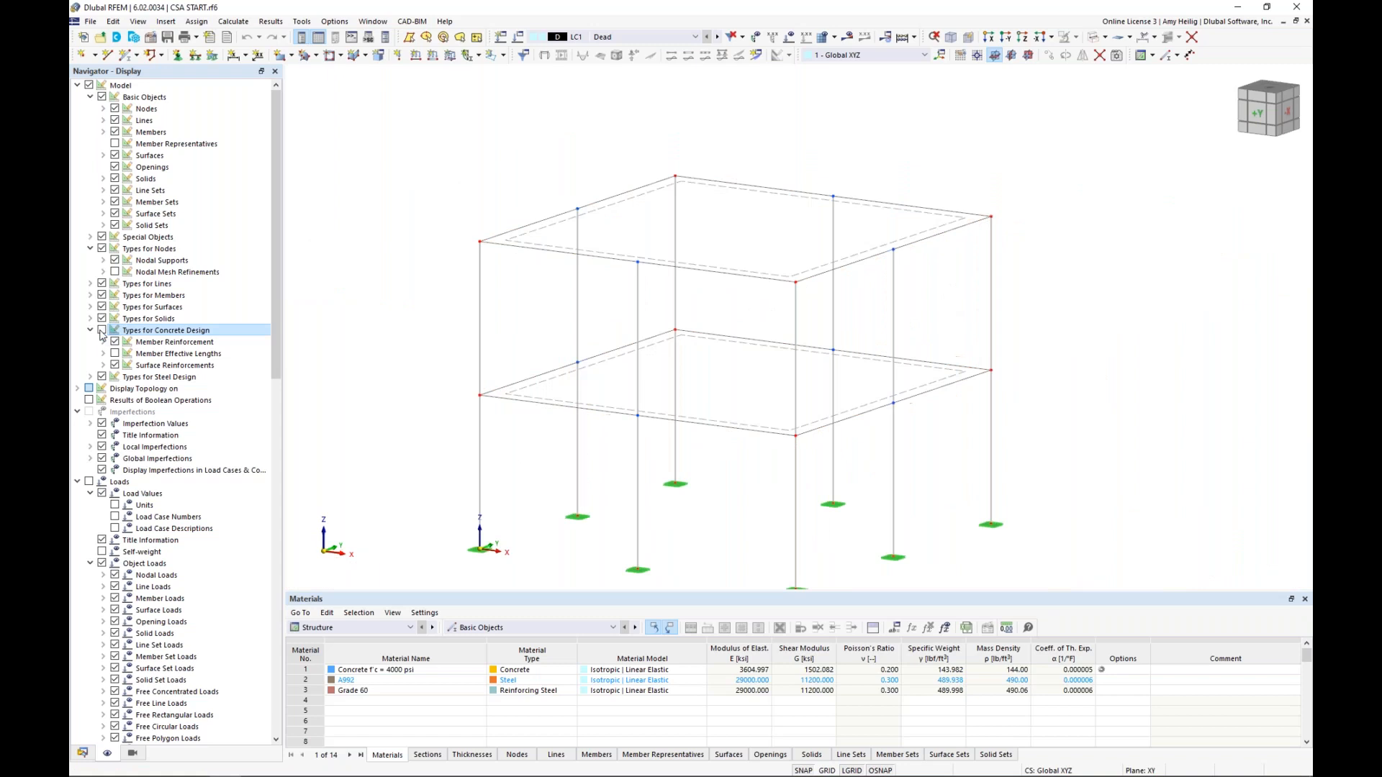
left_click(1094, 39)
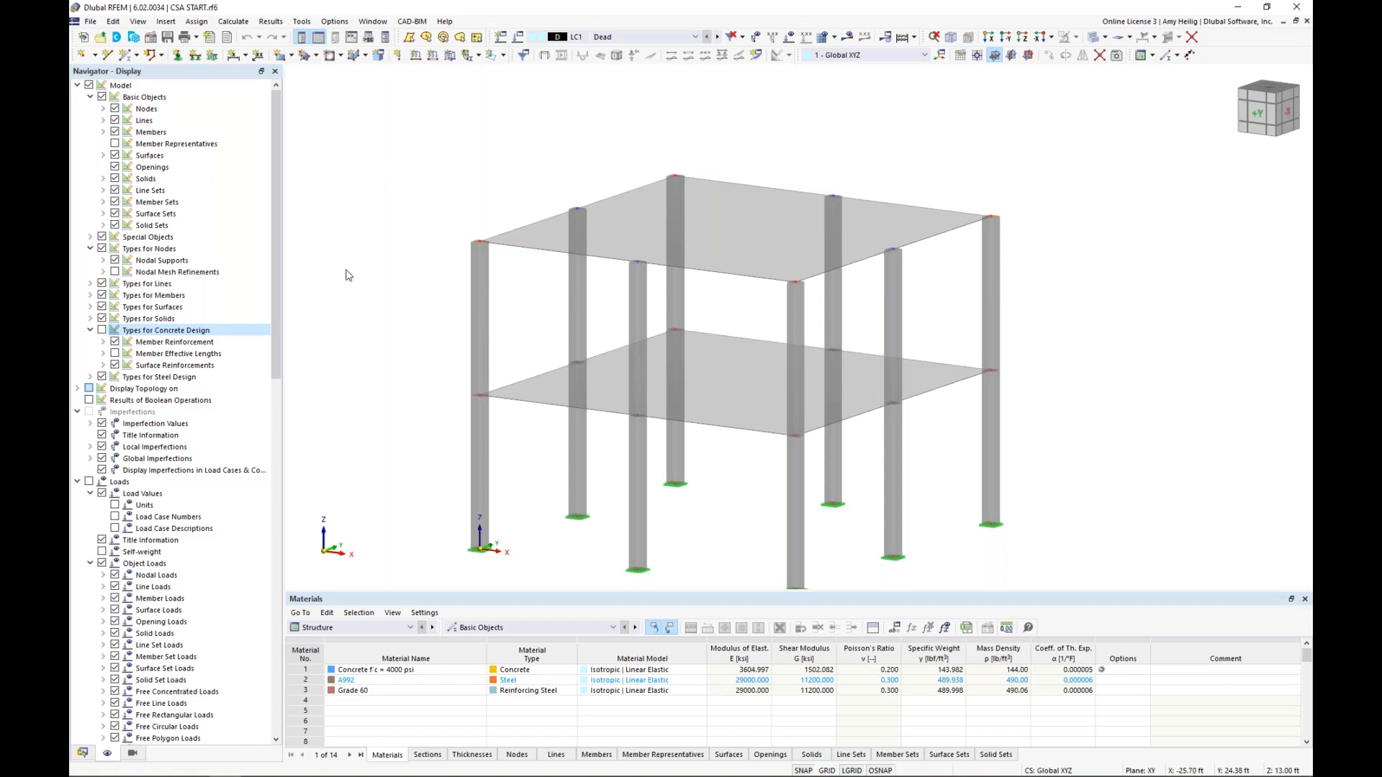
Display the nodal mesh refinements in wireframe view and inspect the refinement assigned to an upper slab edge node, leaving it unchanged
left_click(115, 272)
left_click(116, 273)
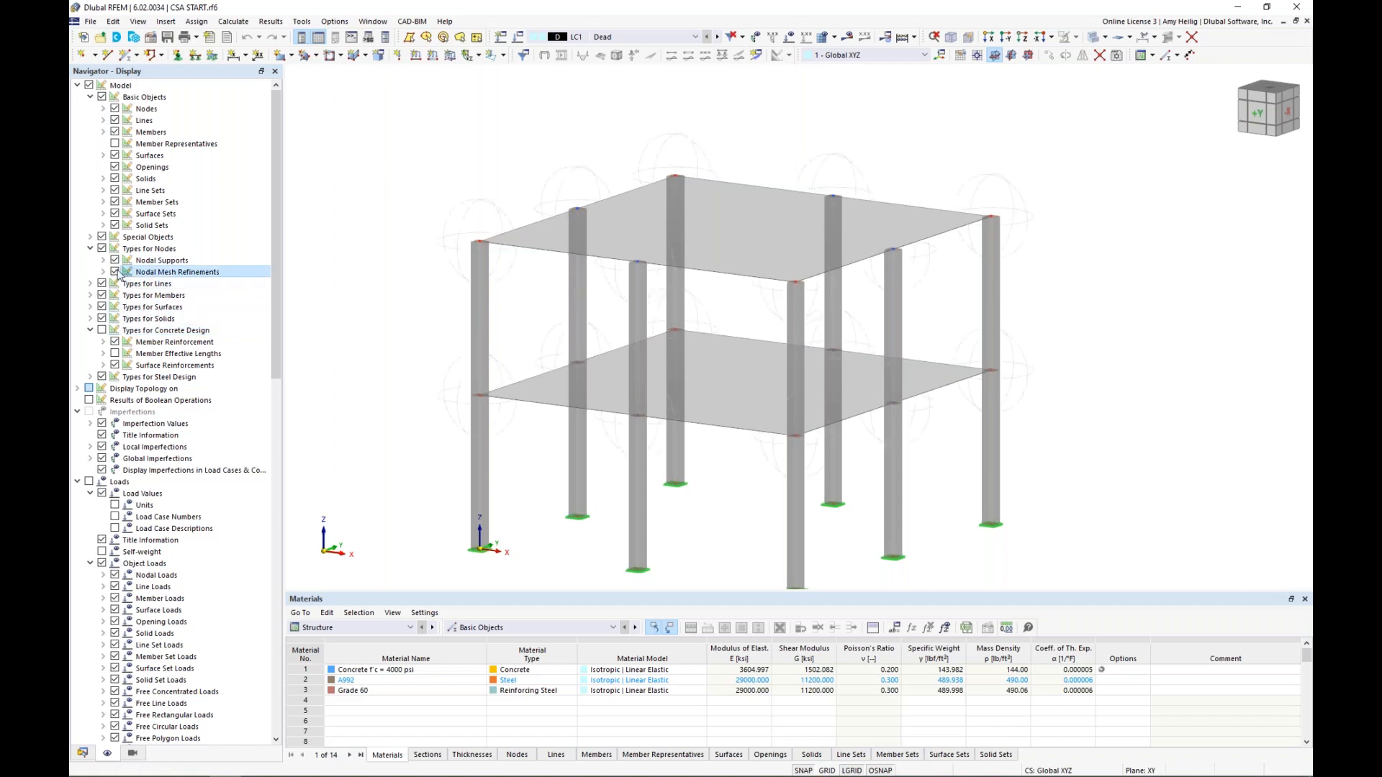
scroll(555, 324, "up", 1)
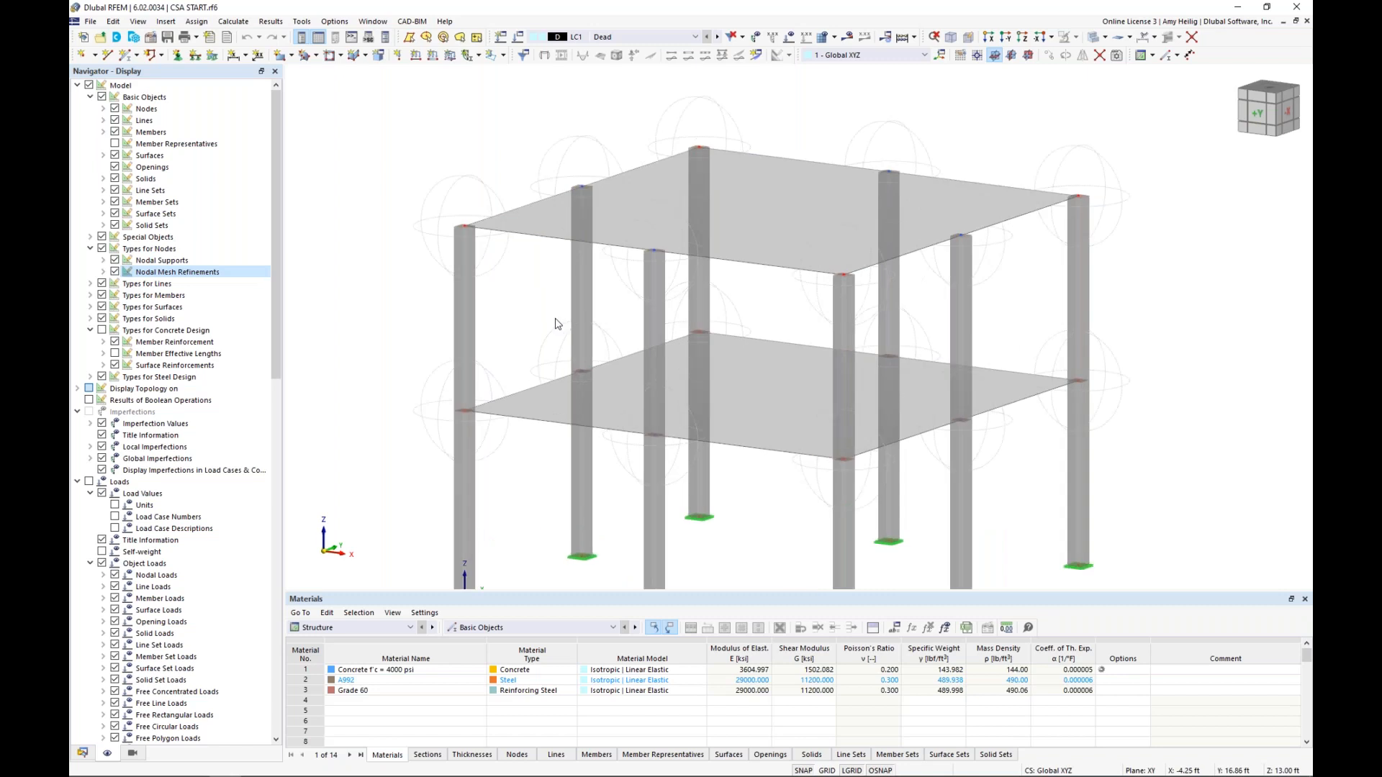
scroll(555, 324, "down", 1)
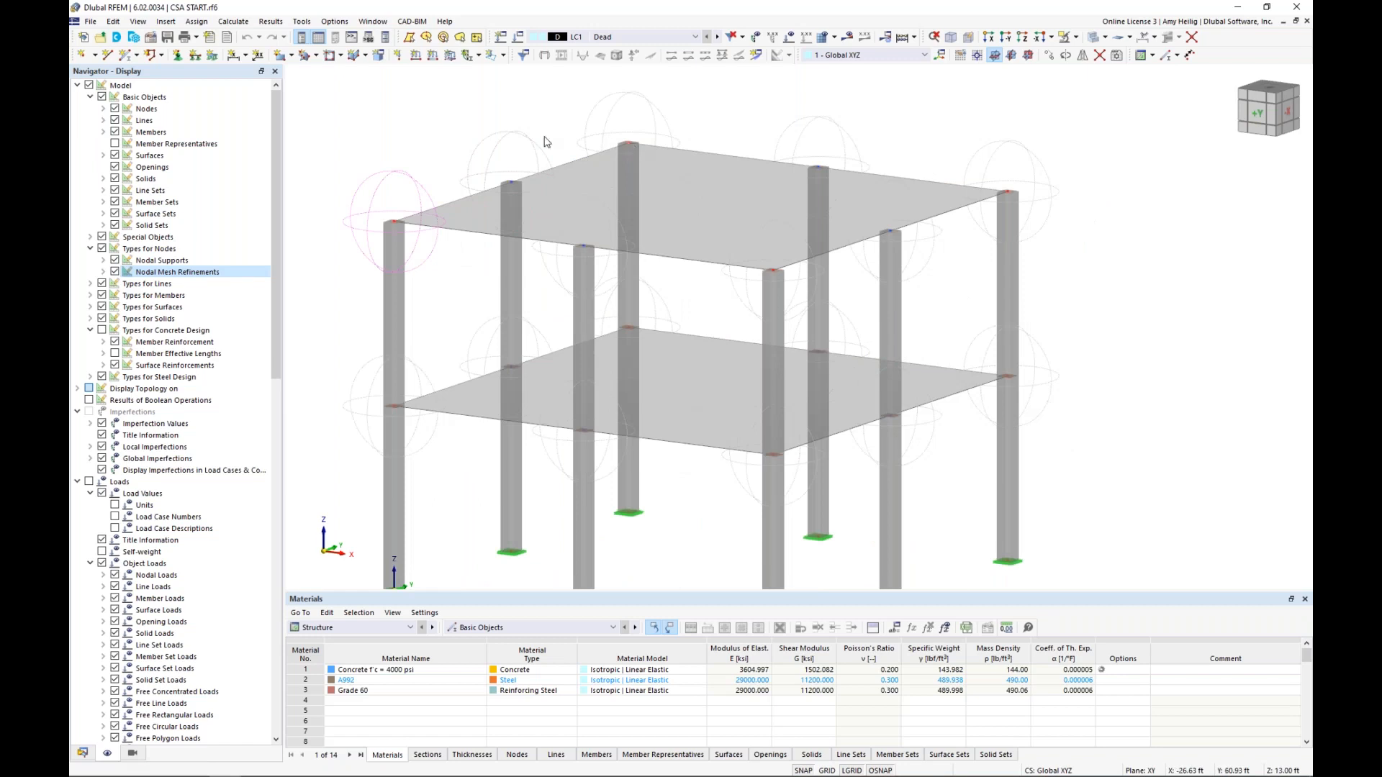
left_click(1090, 42)
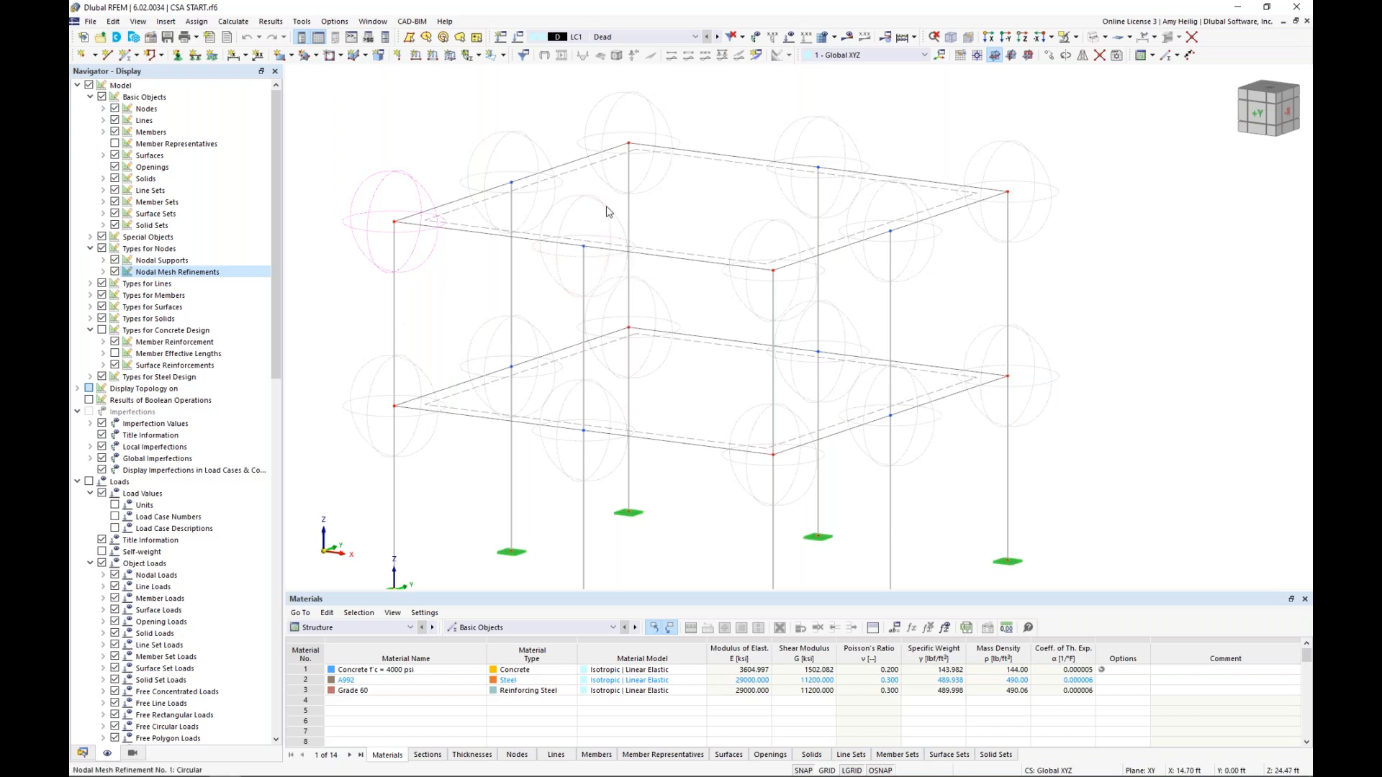
double_click(595, 235)
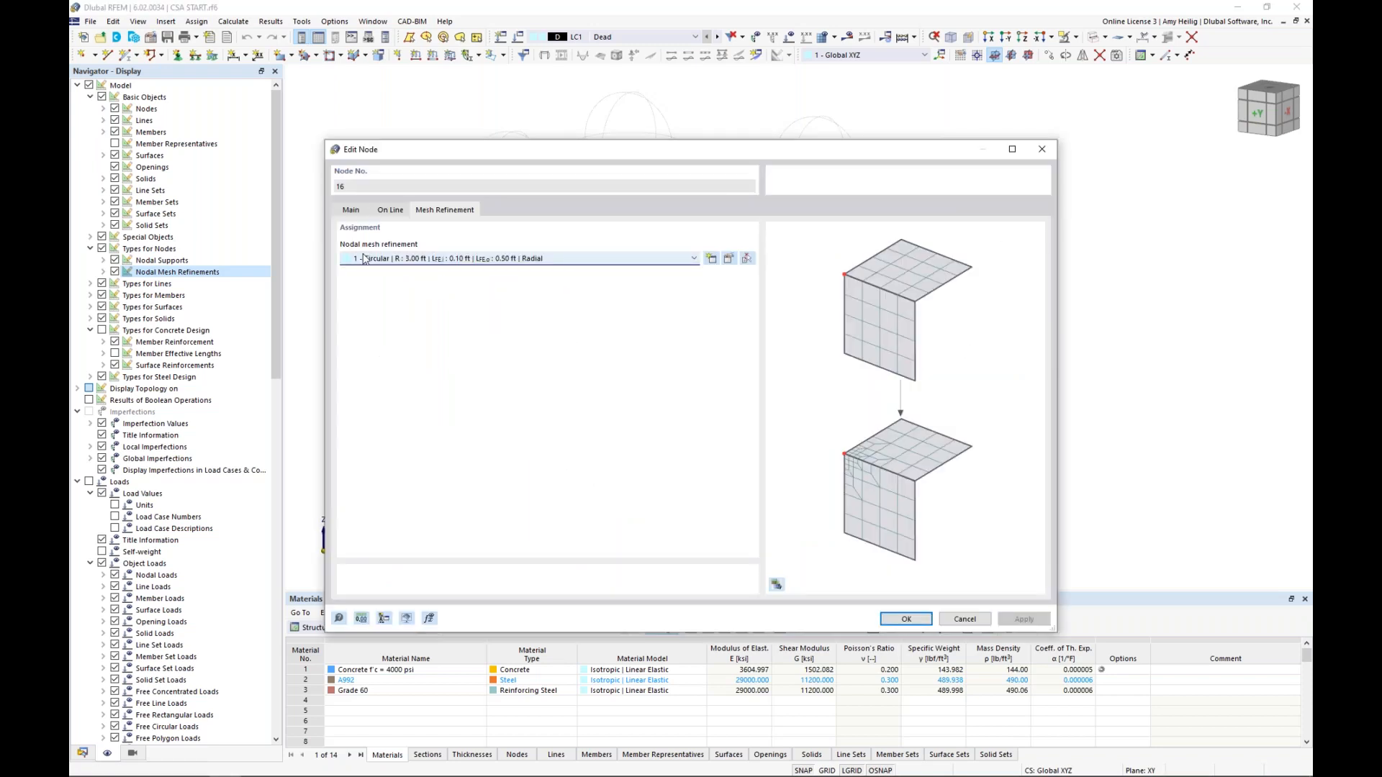
left_click(959, 621)
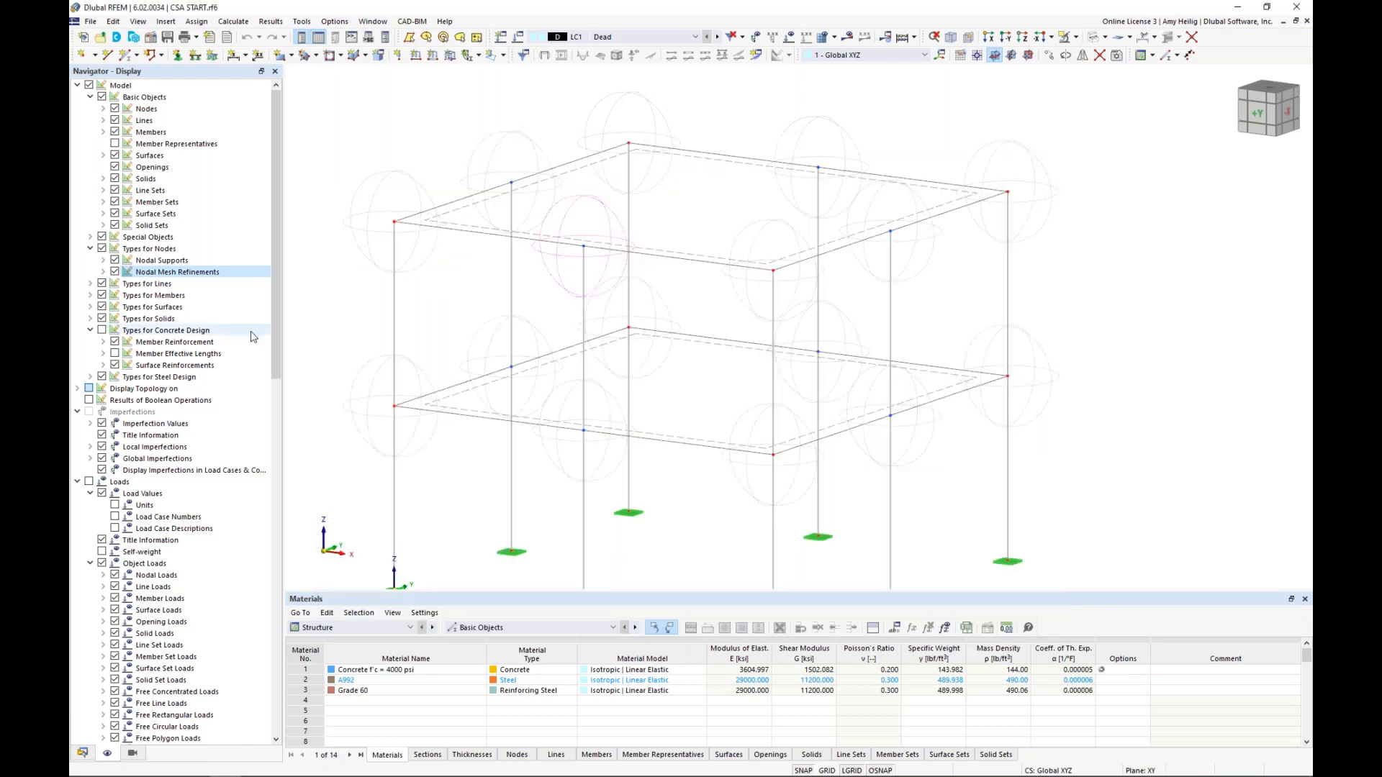
Display the surface results adjustments and review the adjustment type options at the upper slab's corner column, then close without changes
scroll(173, 360, "down", 6)
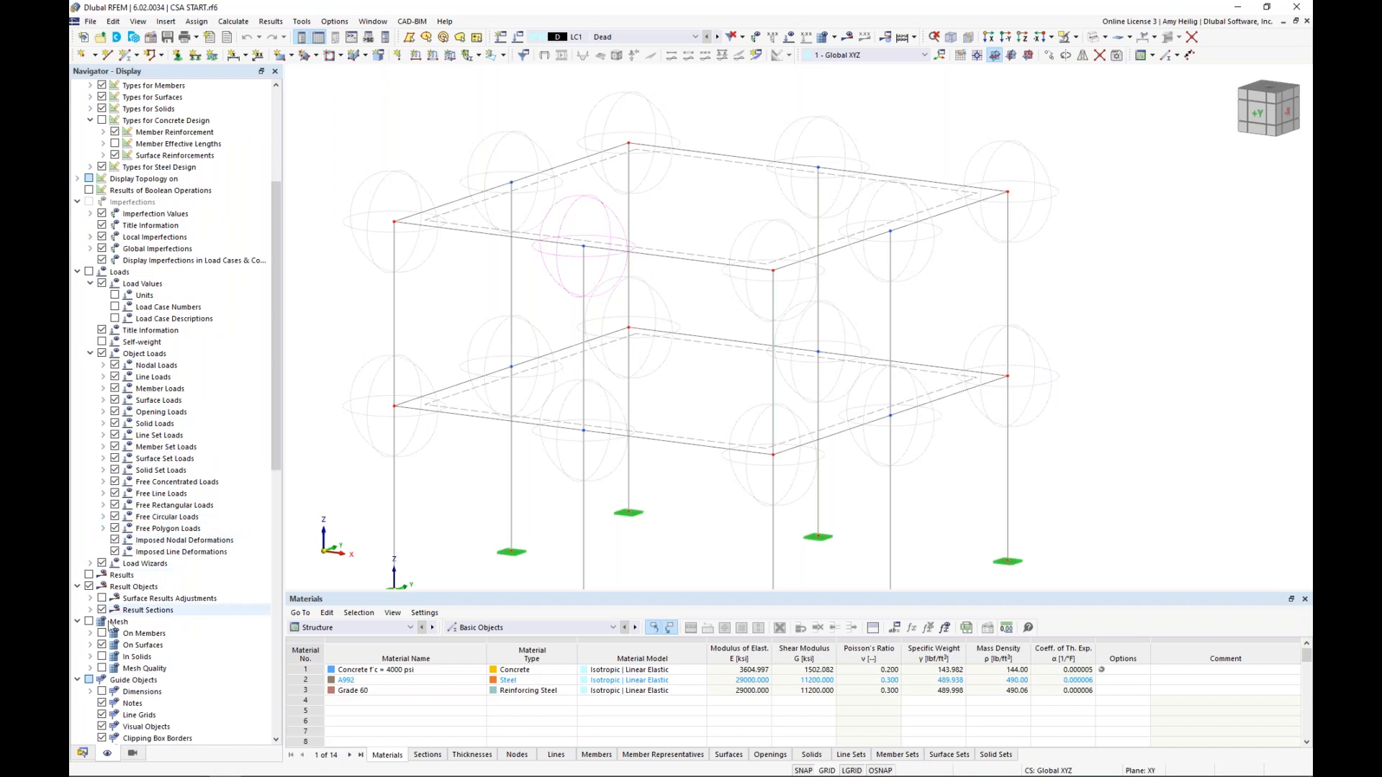
scroll(138, 606, "down", 2)
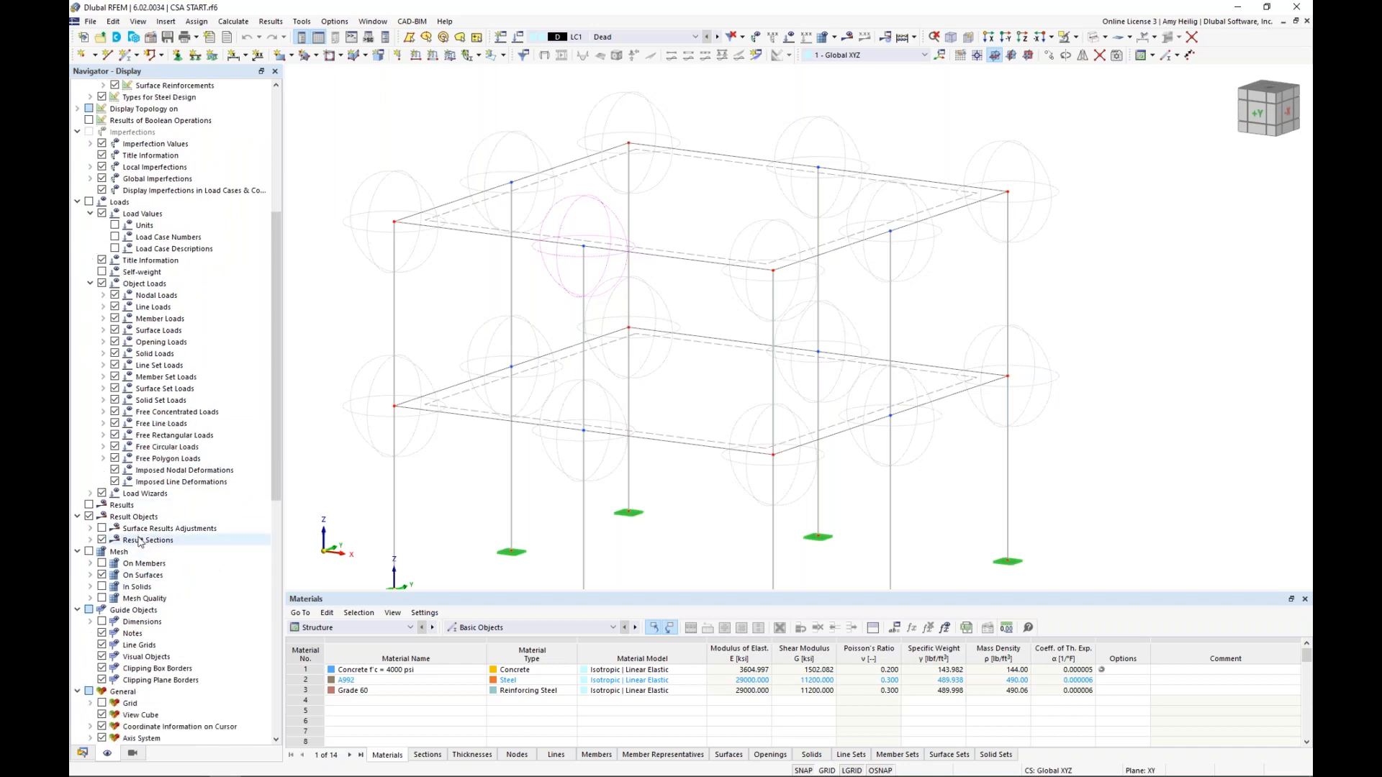
left_click(102, 529)
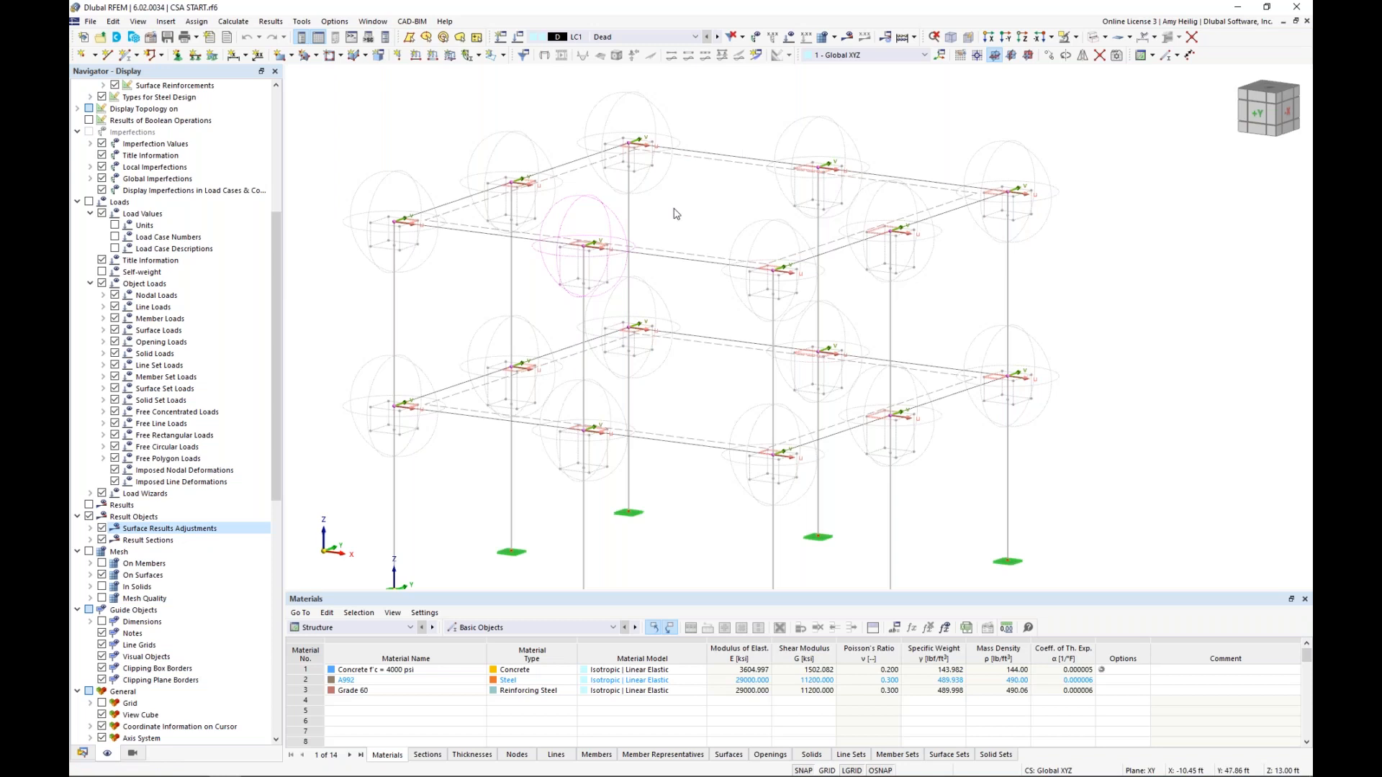
double_click(403, 256)
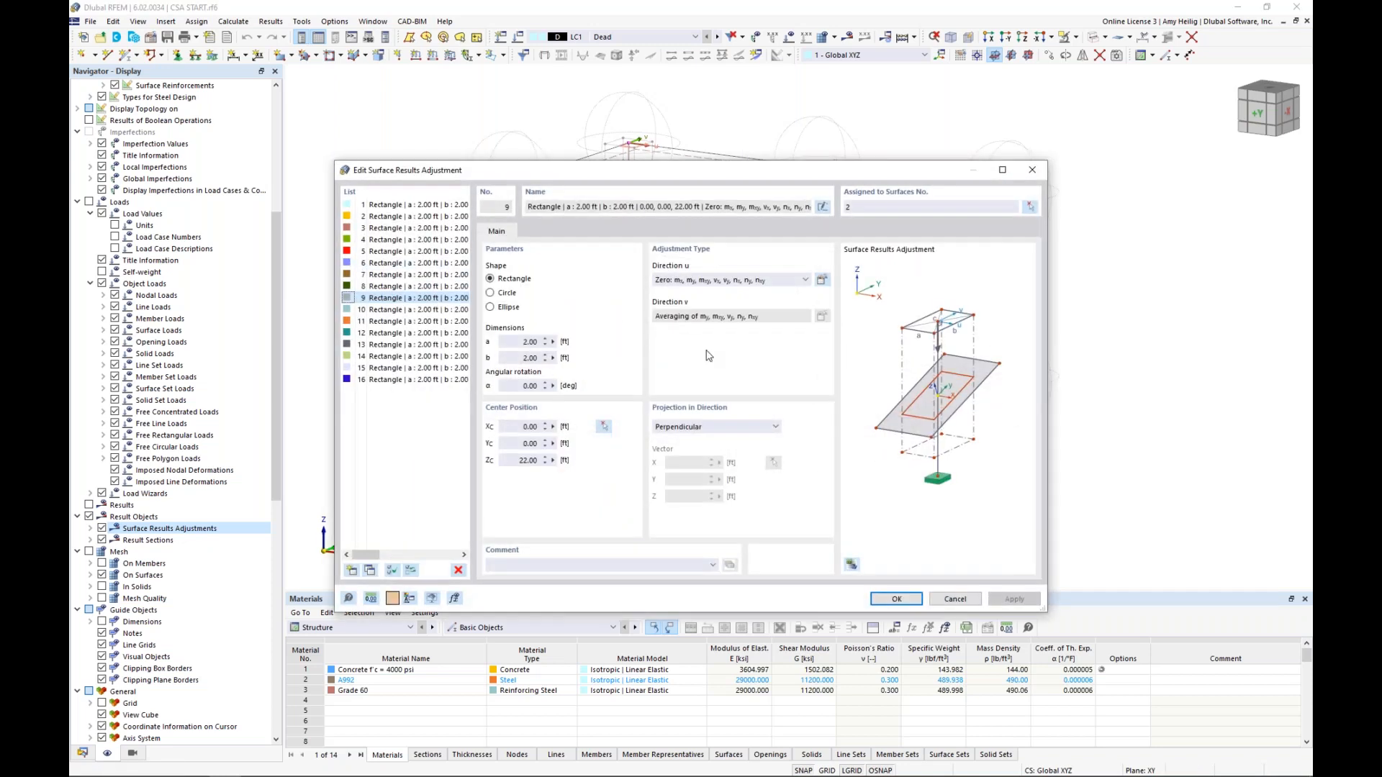
left_click(729, 281)
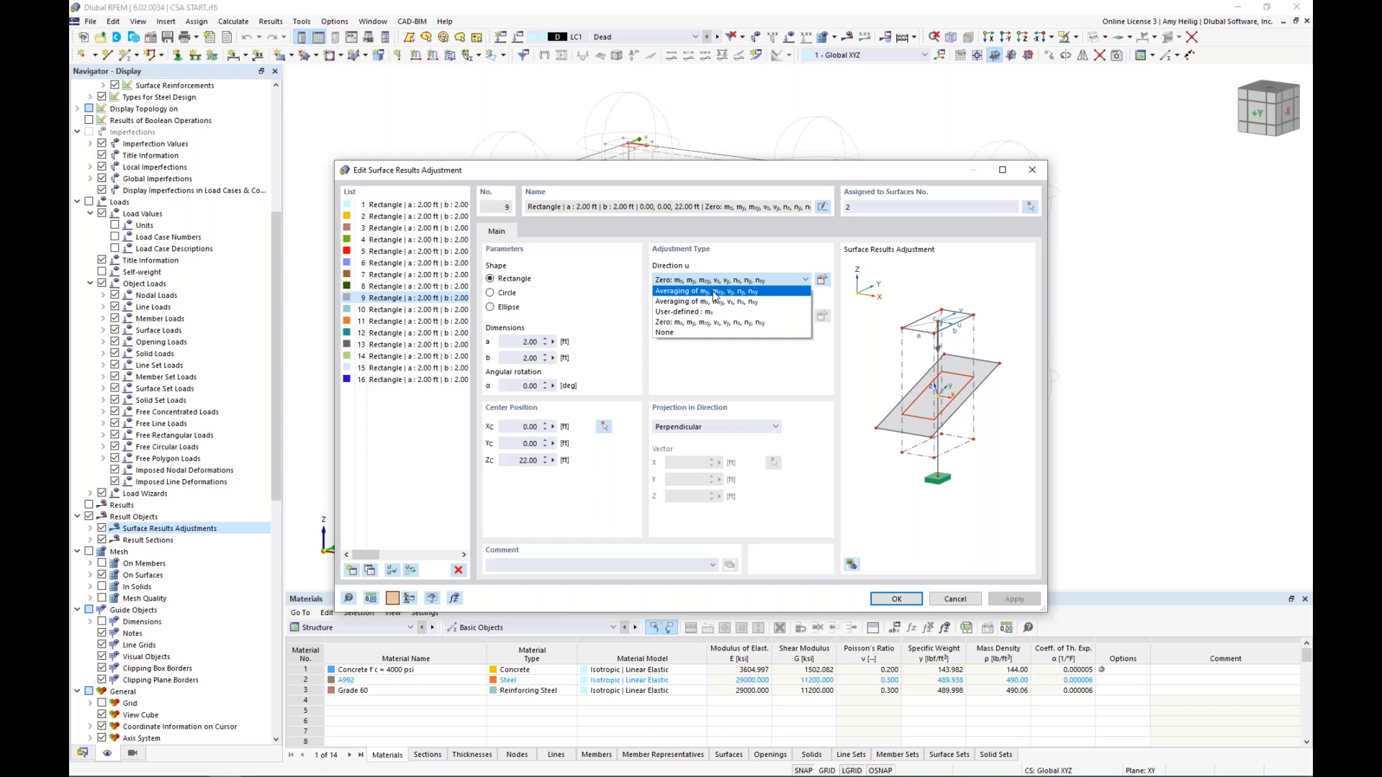
left_click(720, 324)
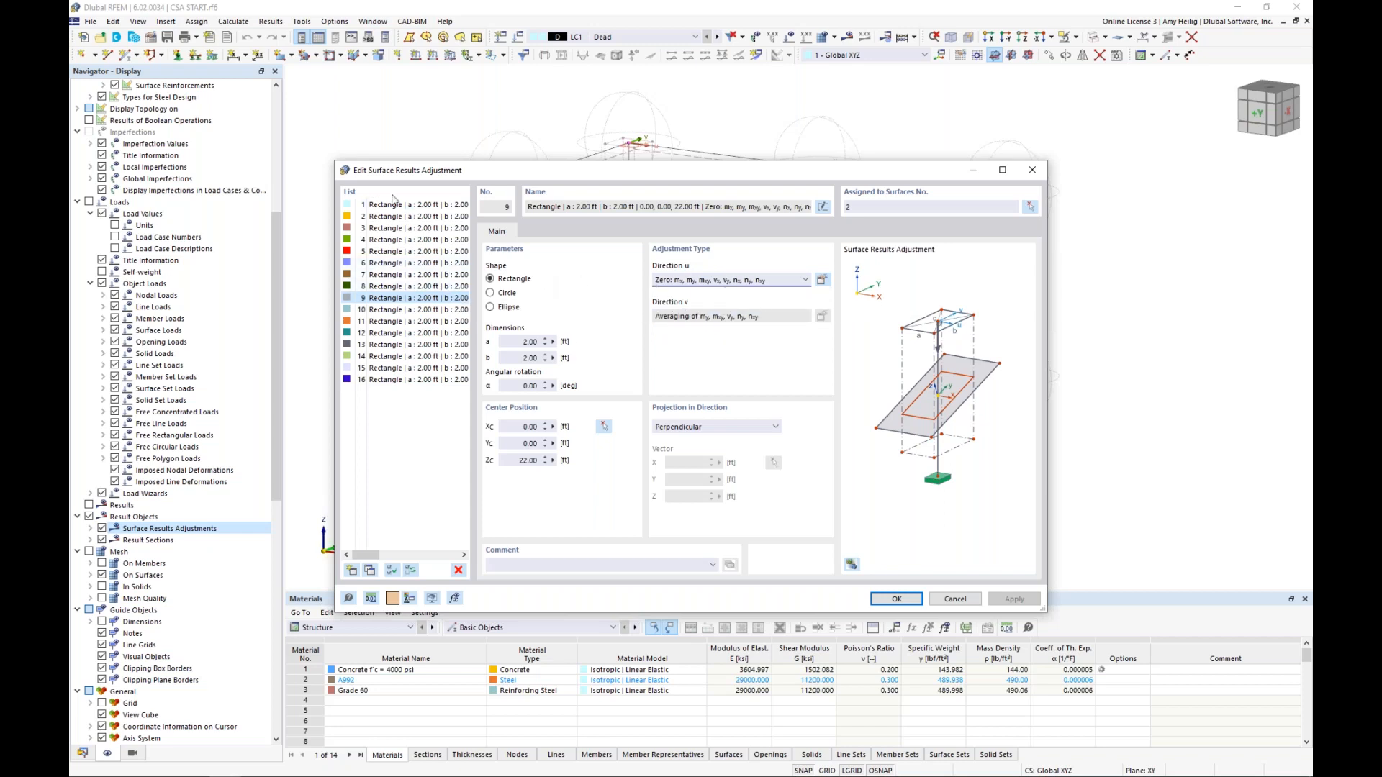
left_click(963, 601)
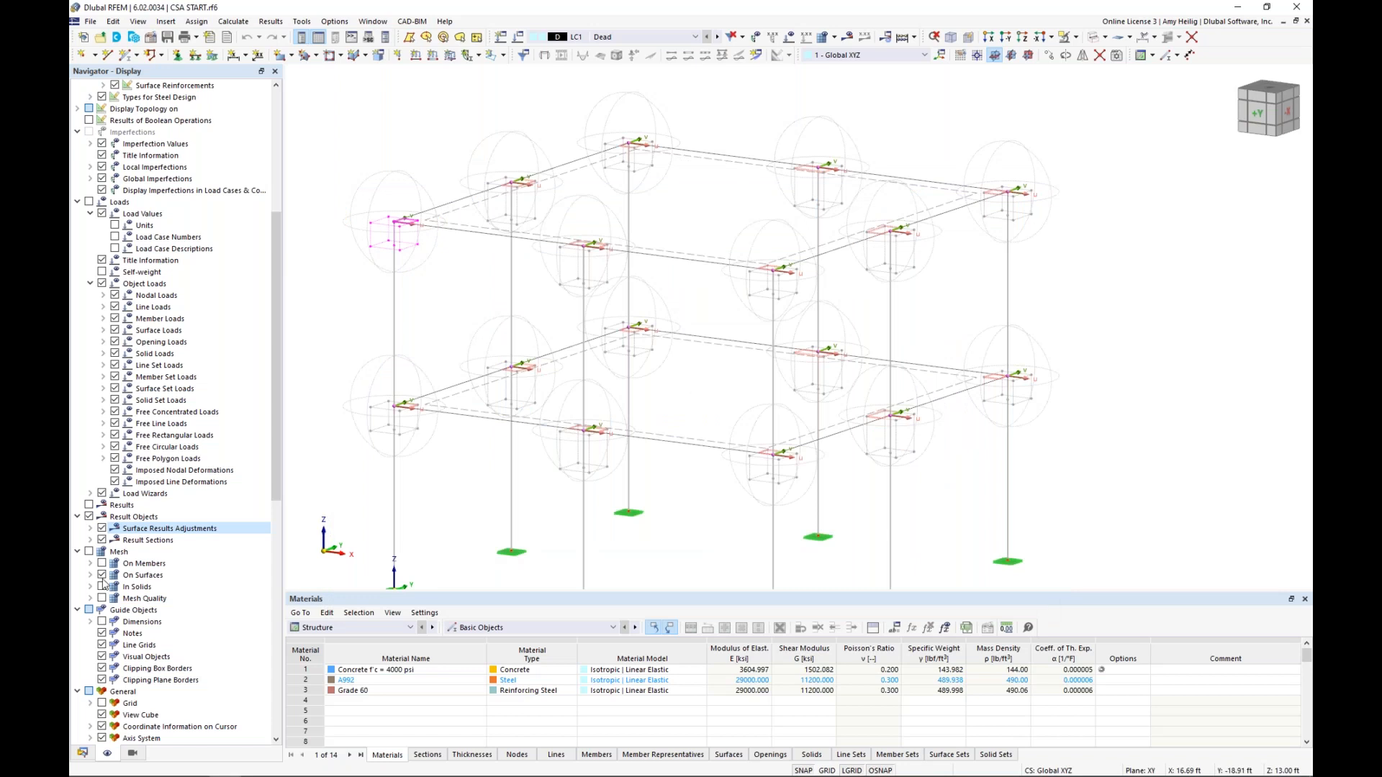
Hide the surface results adjustments and nodal mesh refinements, and restore the transparent solid rendering of the model
left_click(101, 536)
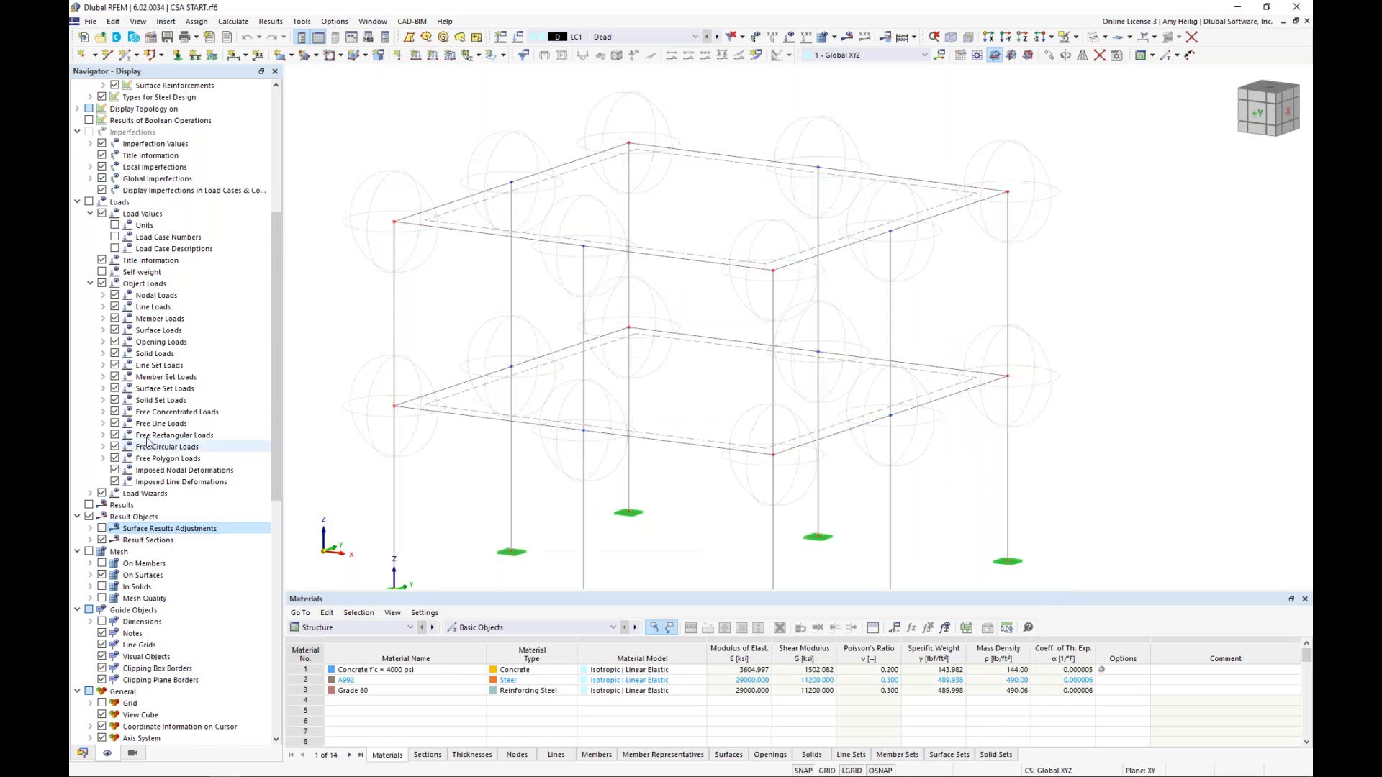
scroll(169, 365, "up", 8)
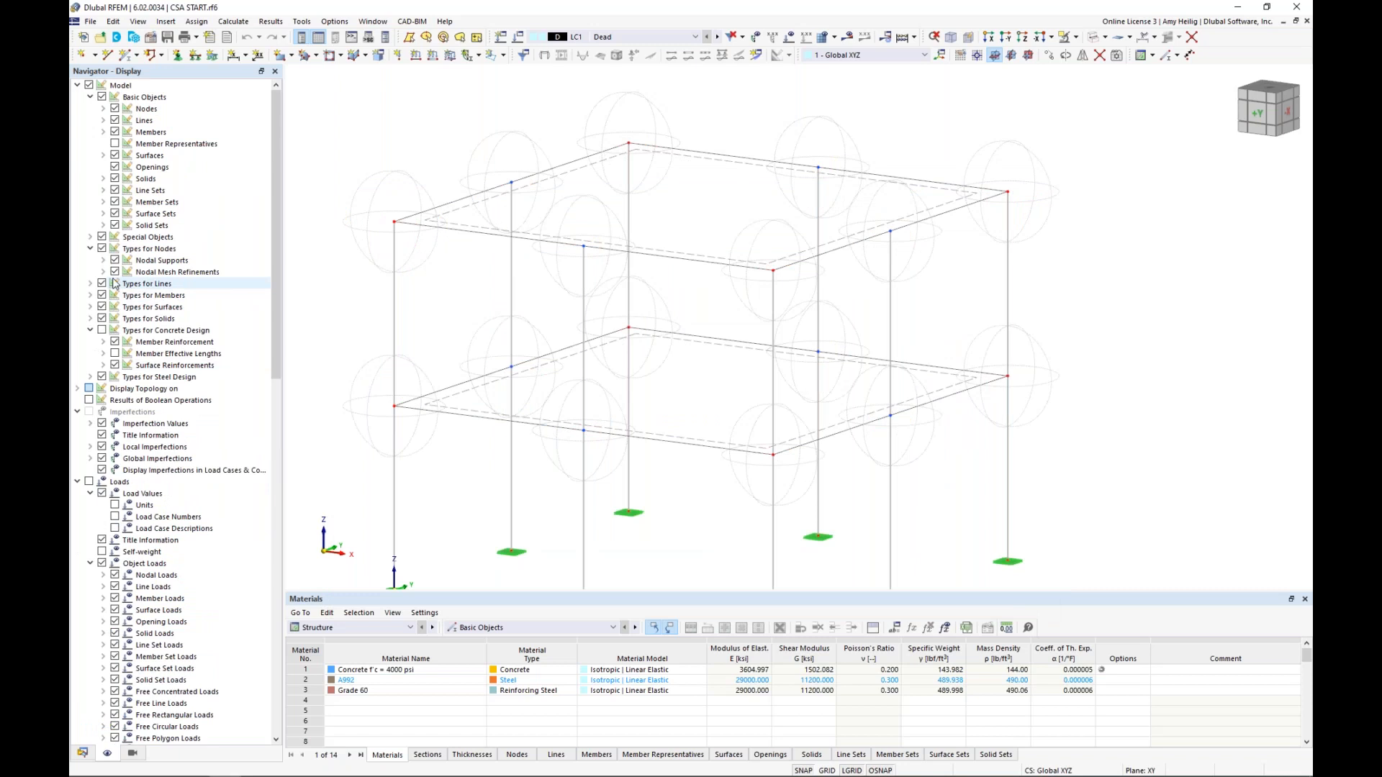
left_click(115, 273)
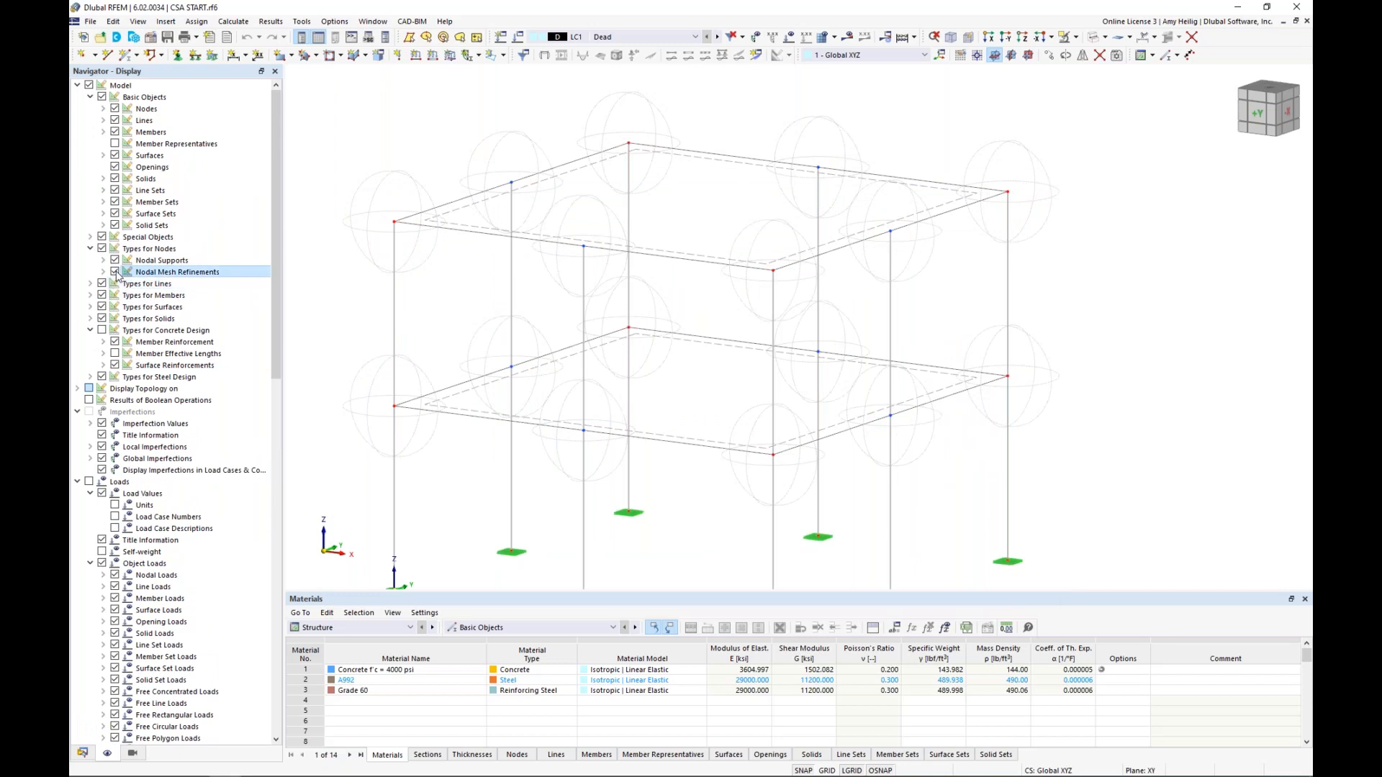
left_click(1093, 38)
left_click(1093, 39)
scroll(1029, 376, "down", 1)
middle_click_drag(1029, 376, 1009, 310)
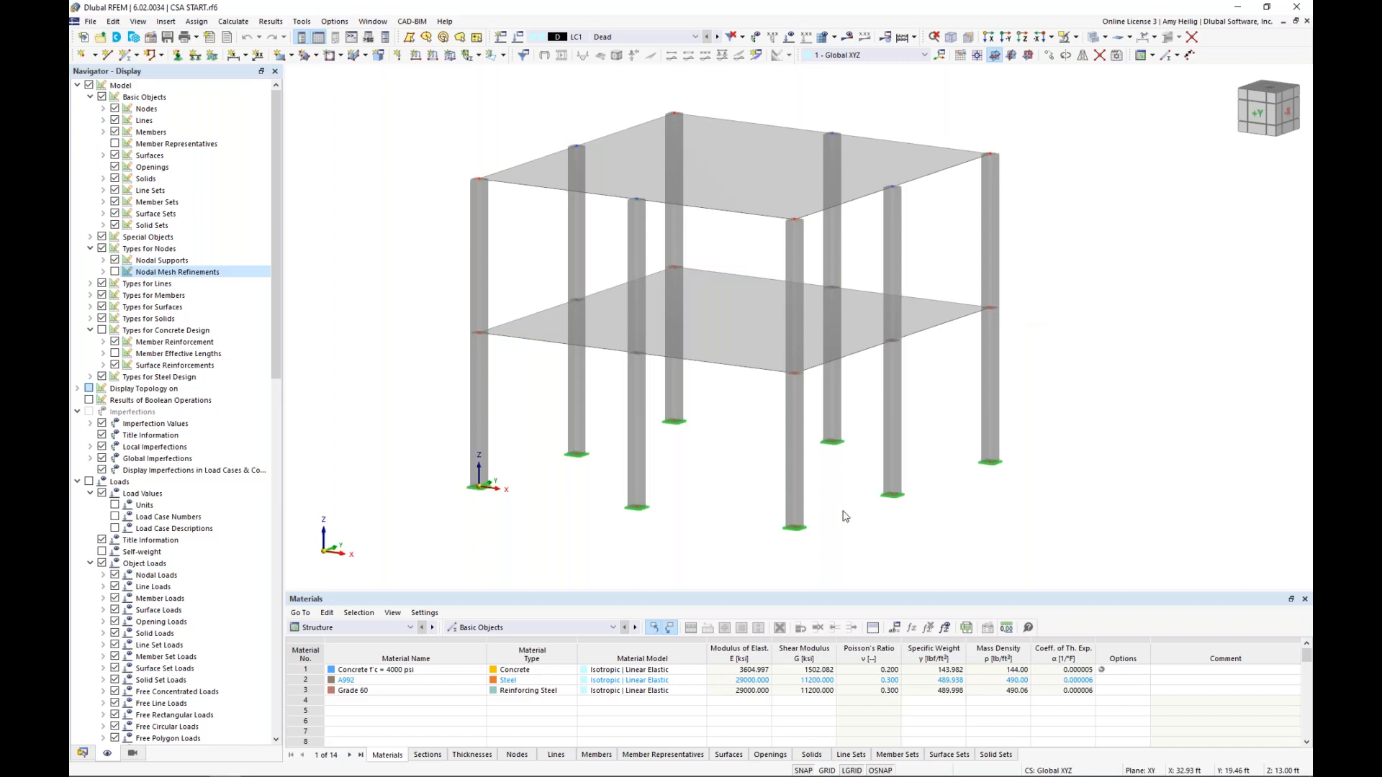
Highlight the two opposite ground-floor middle columns to examine their location, then clear the selection
middle_click_drag(737, 495, 785, 455, "ctrl")
left_click_drag(825, 428, 653, 385)
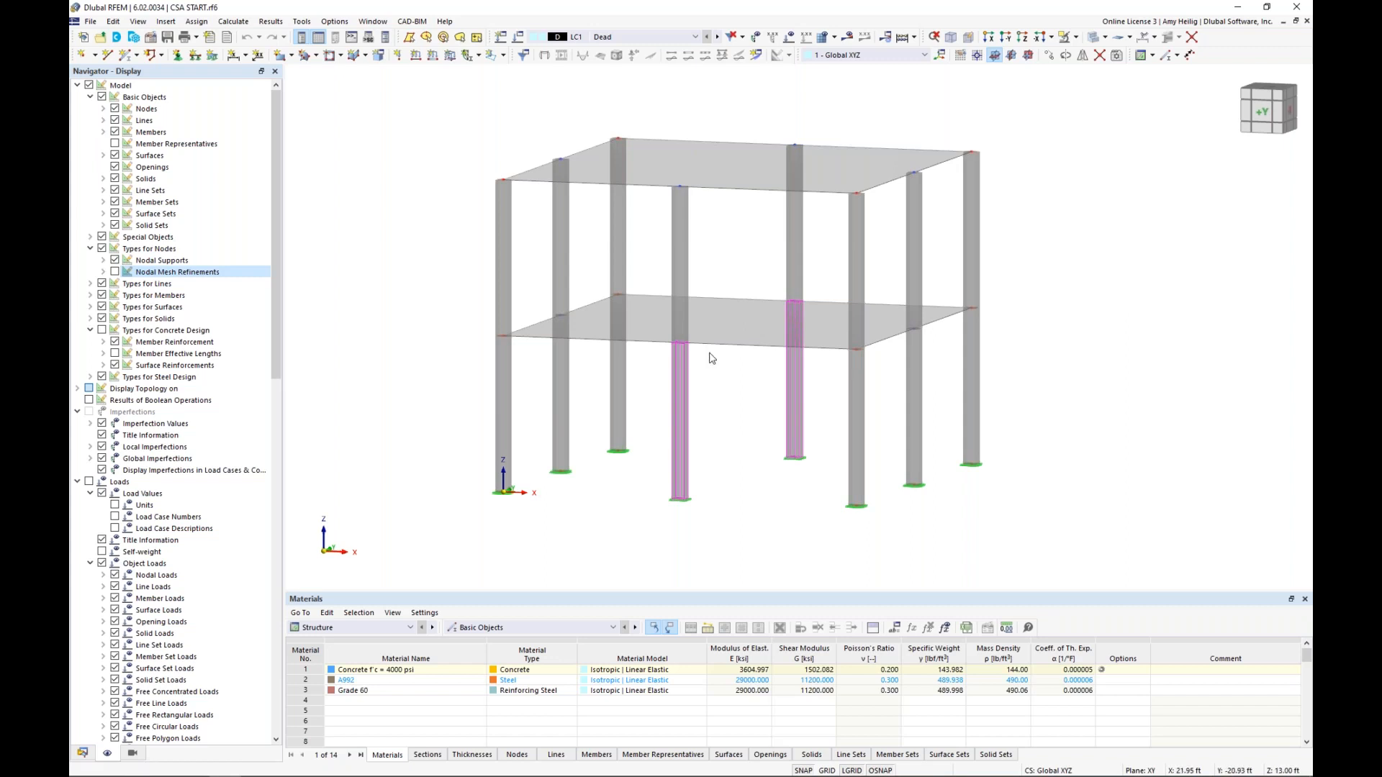
middle_click_drag(721, 423, 666, 513, "ctrl")
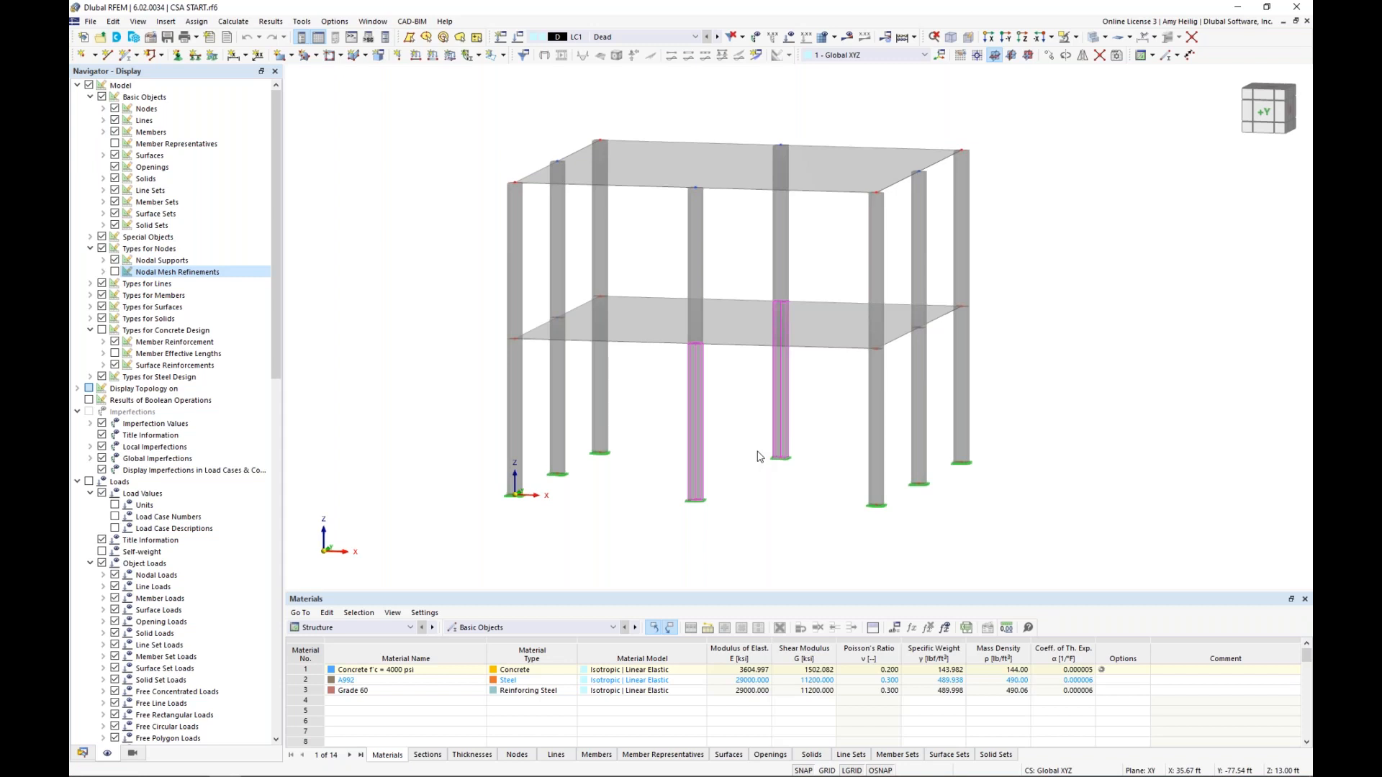
left_click(750, 508)
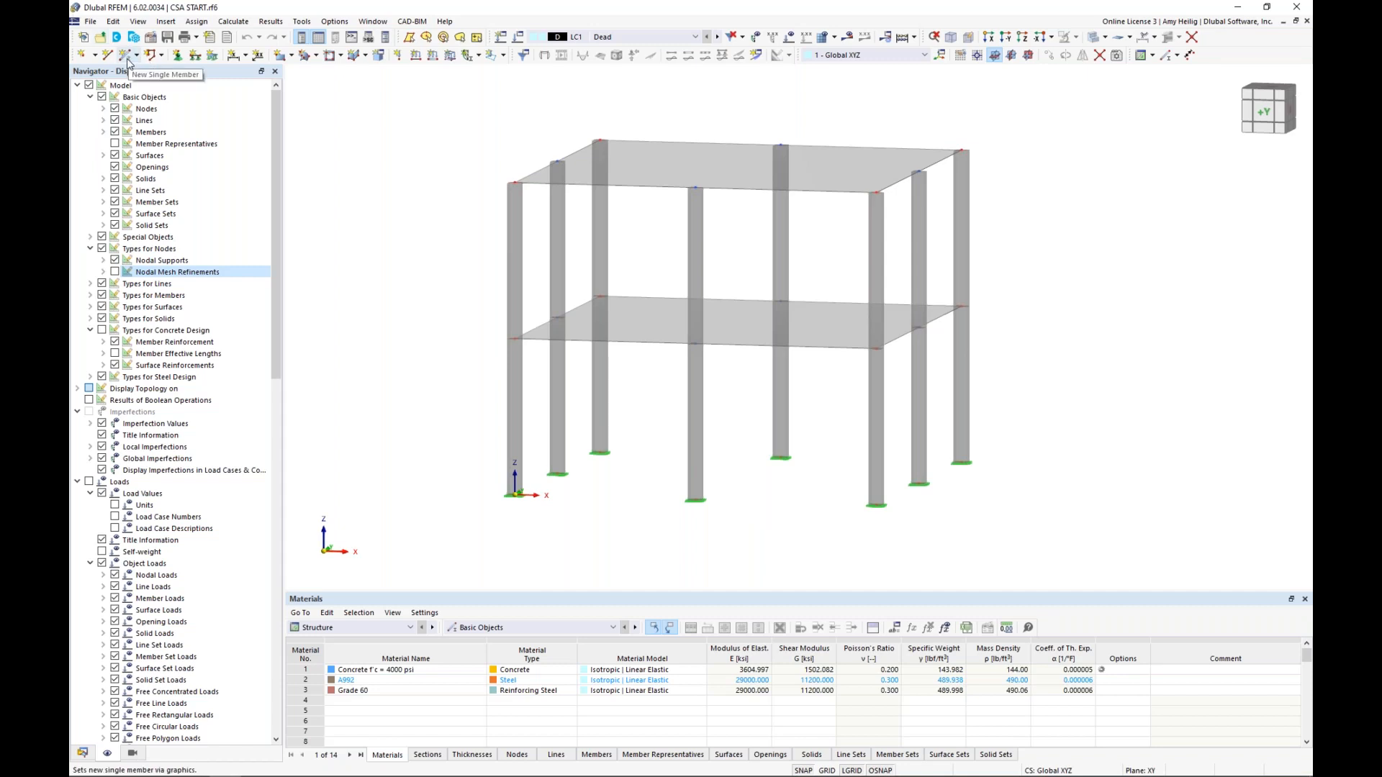
Start a new single beam member and choose the W 14x82 section from the United States AISC 15 standardized steel library
left_click(136, 65)
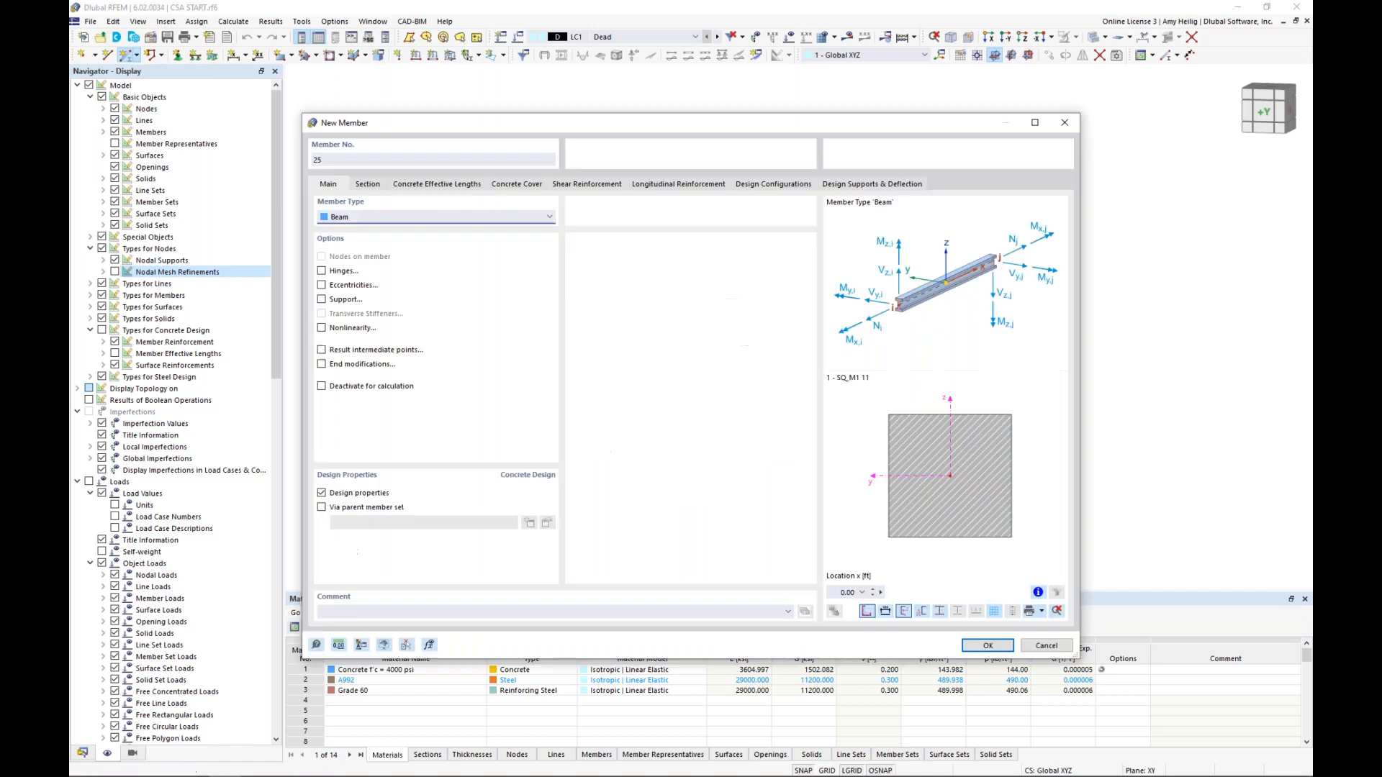
left_click(368, 186)
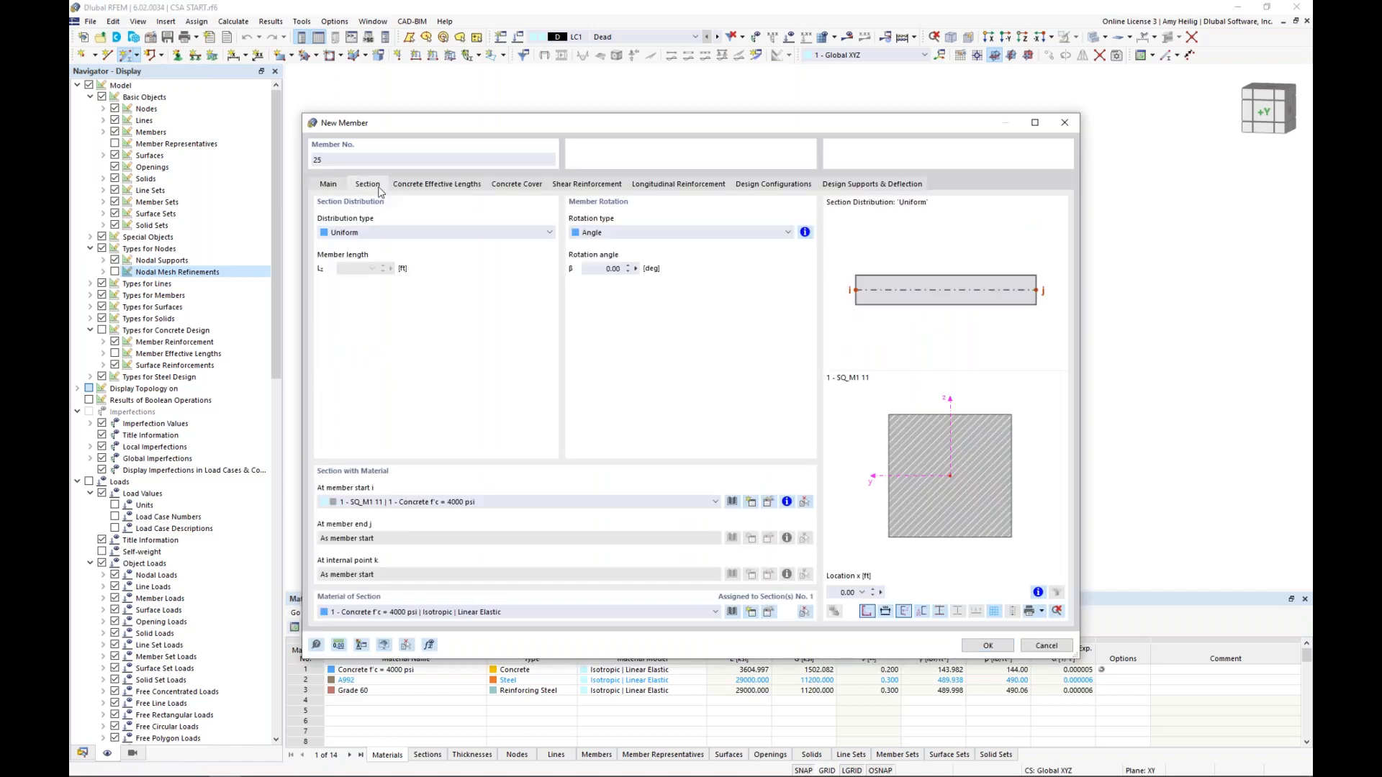
left_click(732, 503)
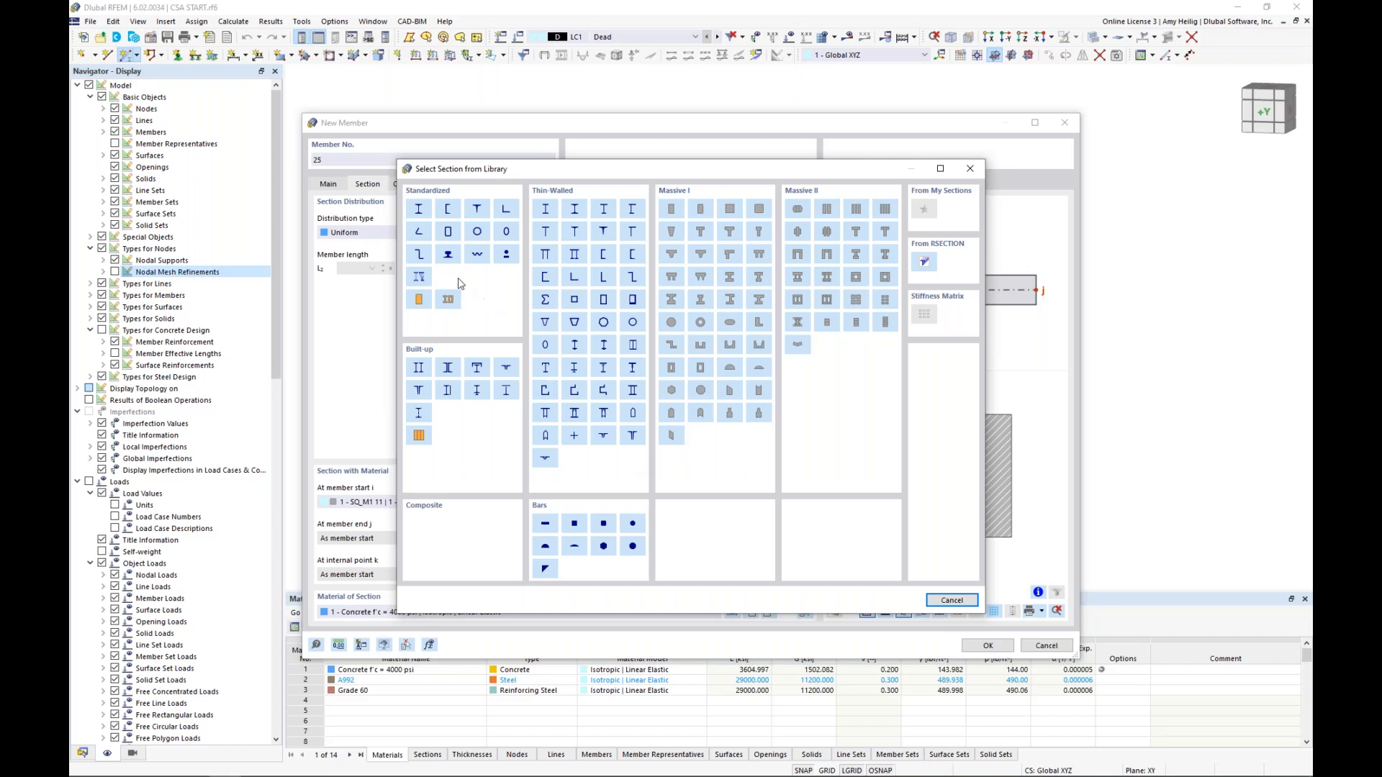
left_click(419, 209)
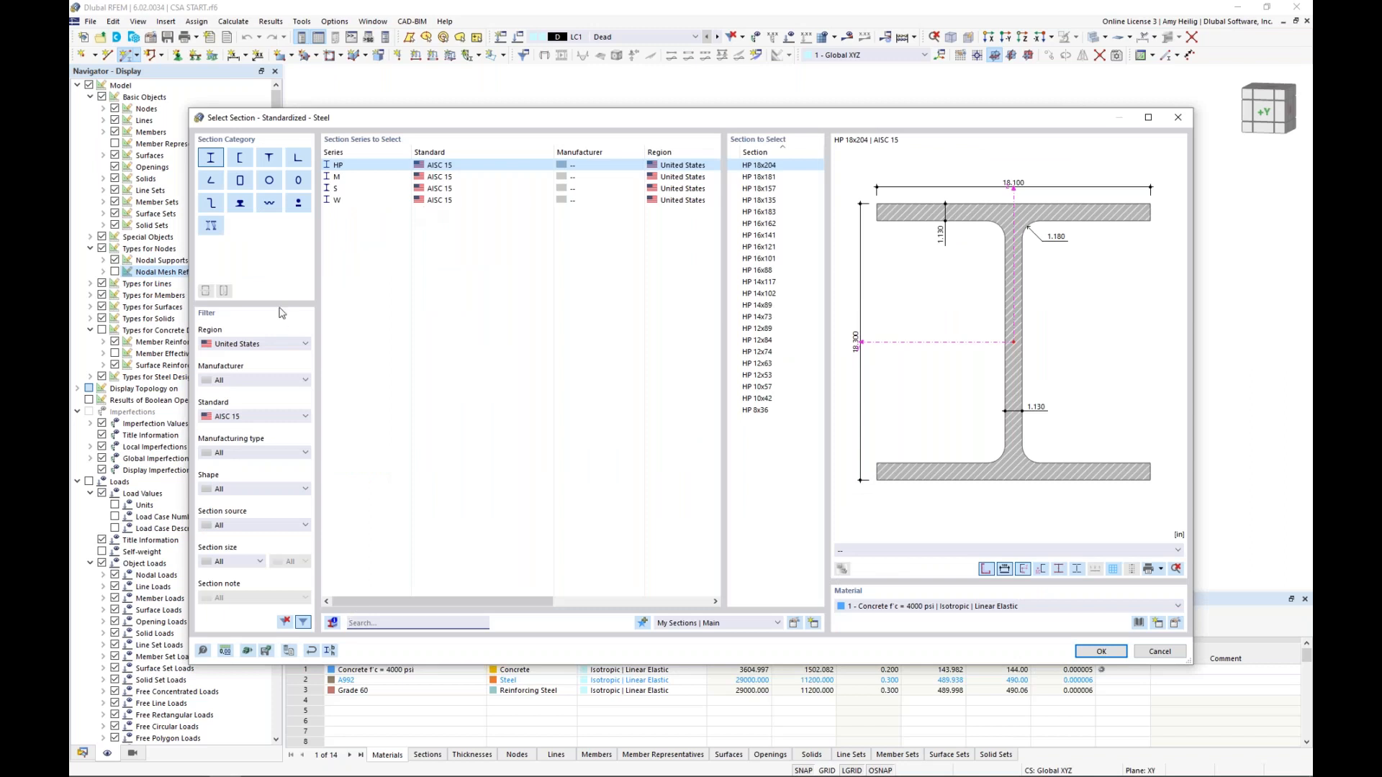
left_click(249, 344)
left_click(248, 344)
left_click(353, 202)
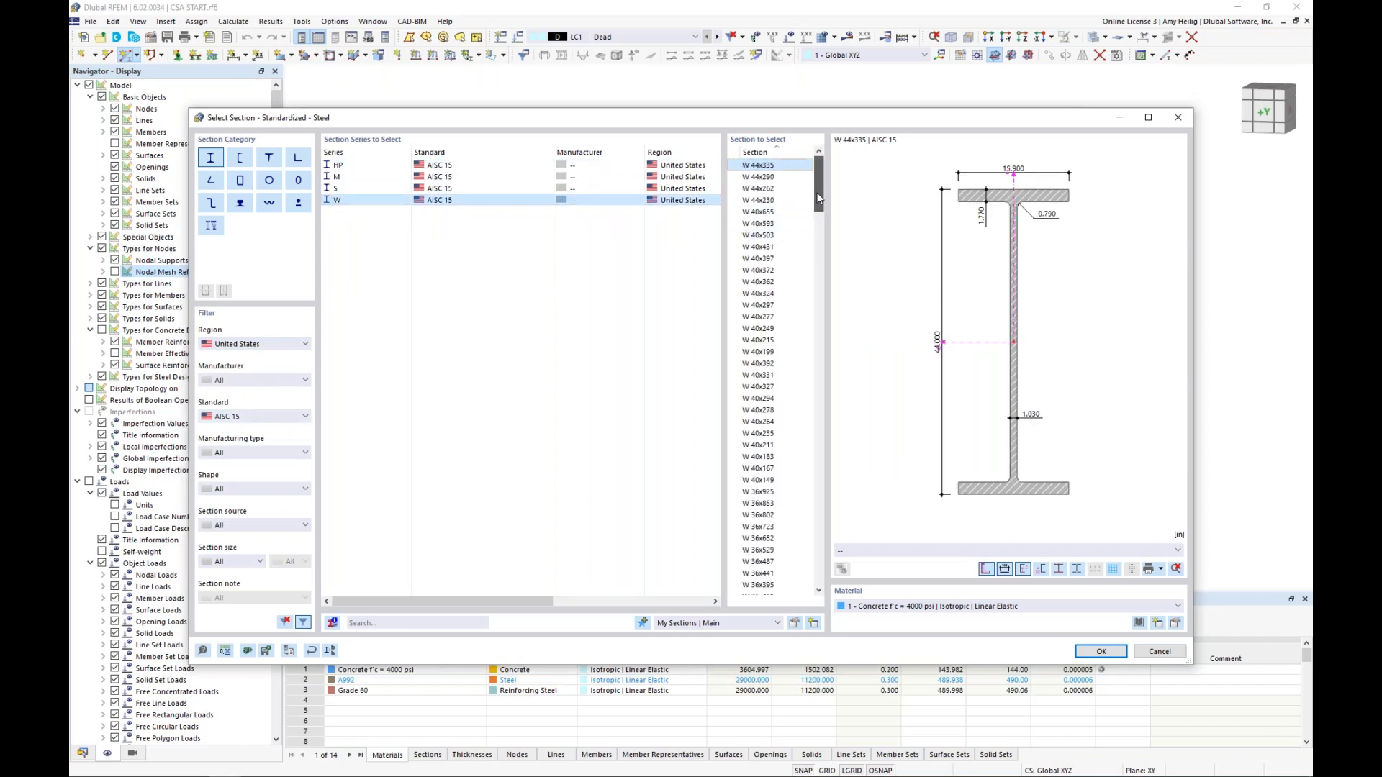
left_click_drag(818, 199, 801, 469)
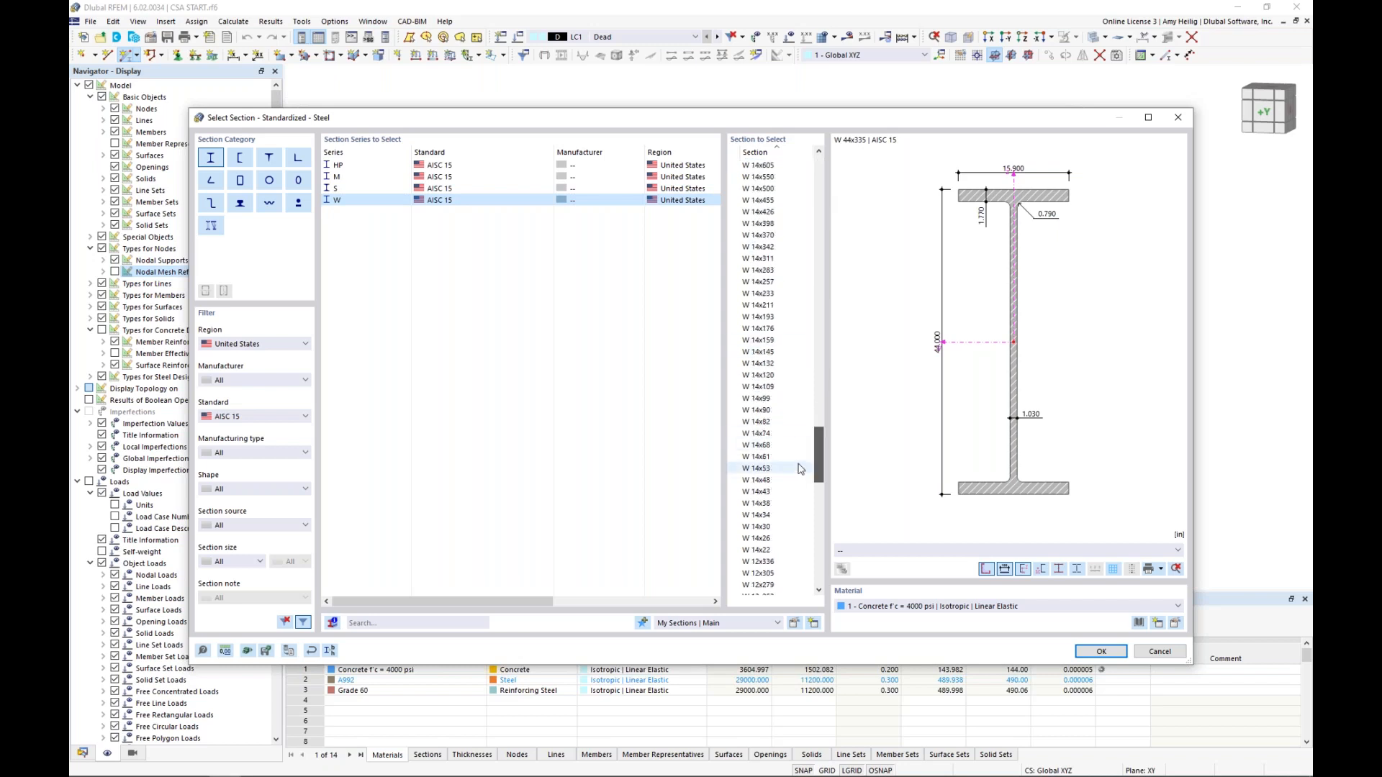
left_click(778, 424)
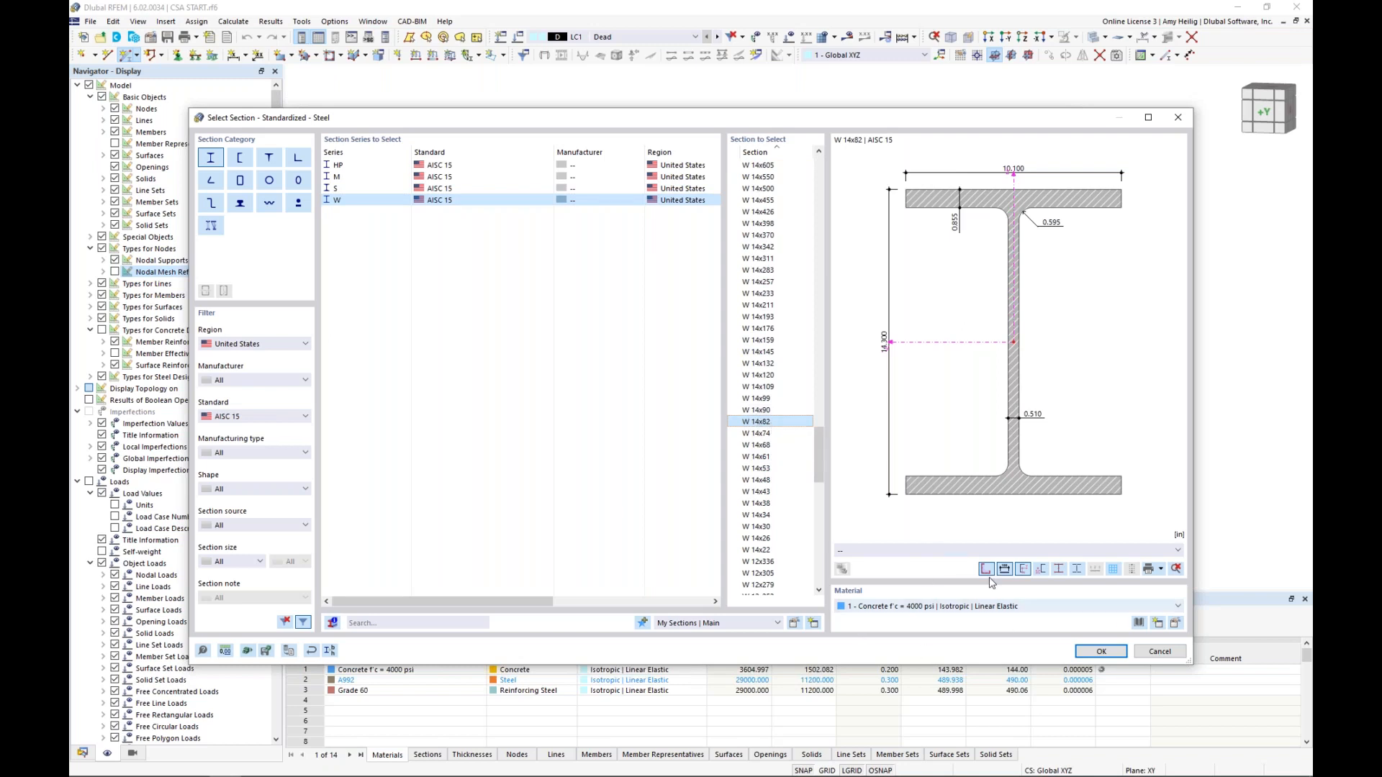
left_click(1140, 623)
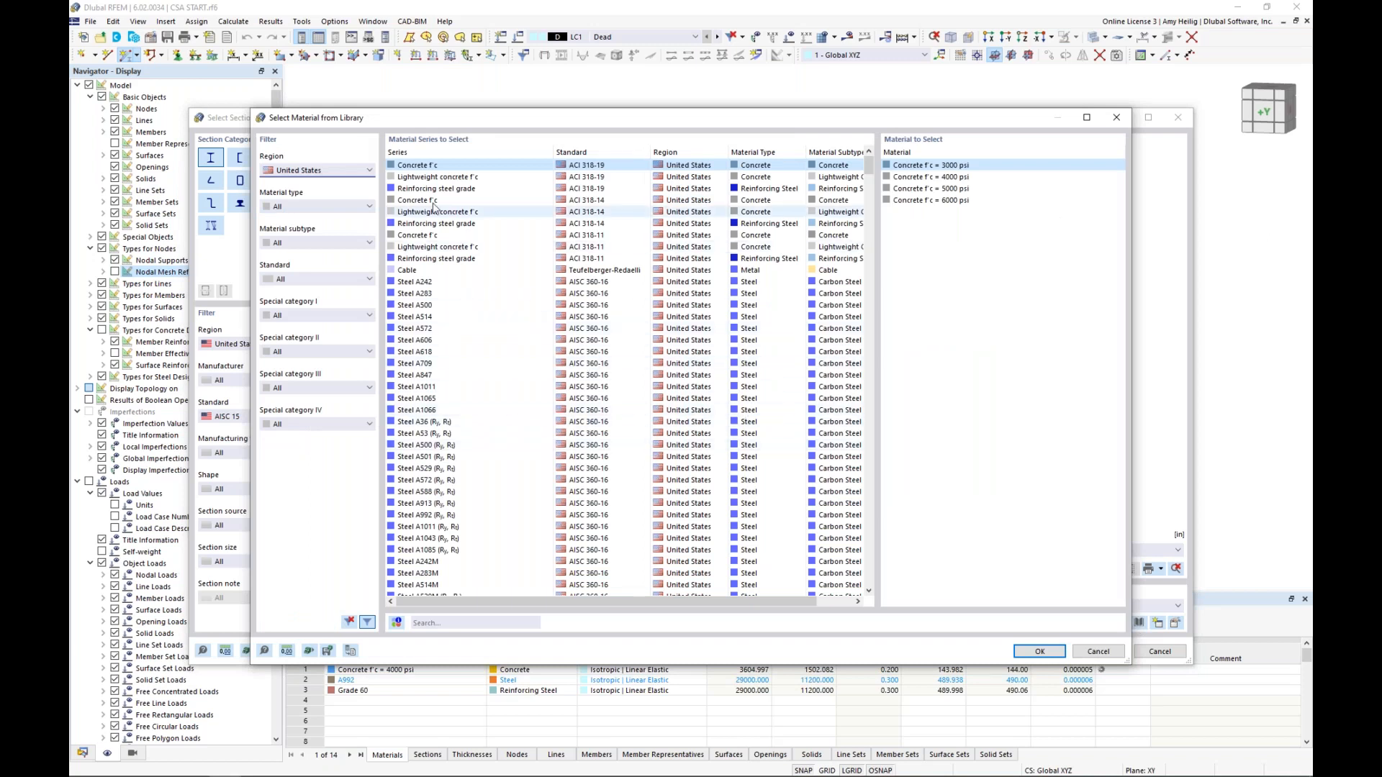
left_click(321, 279)
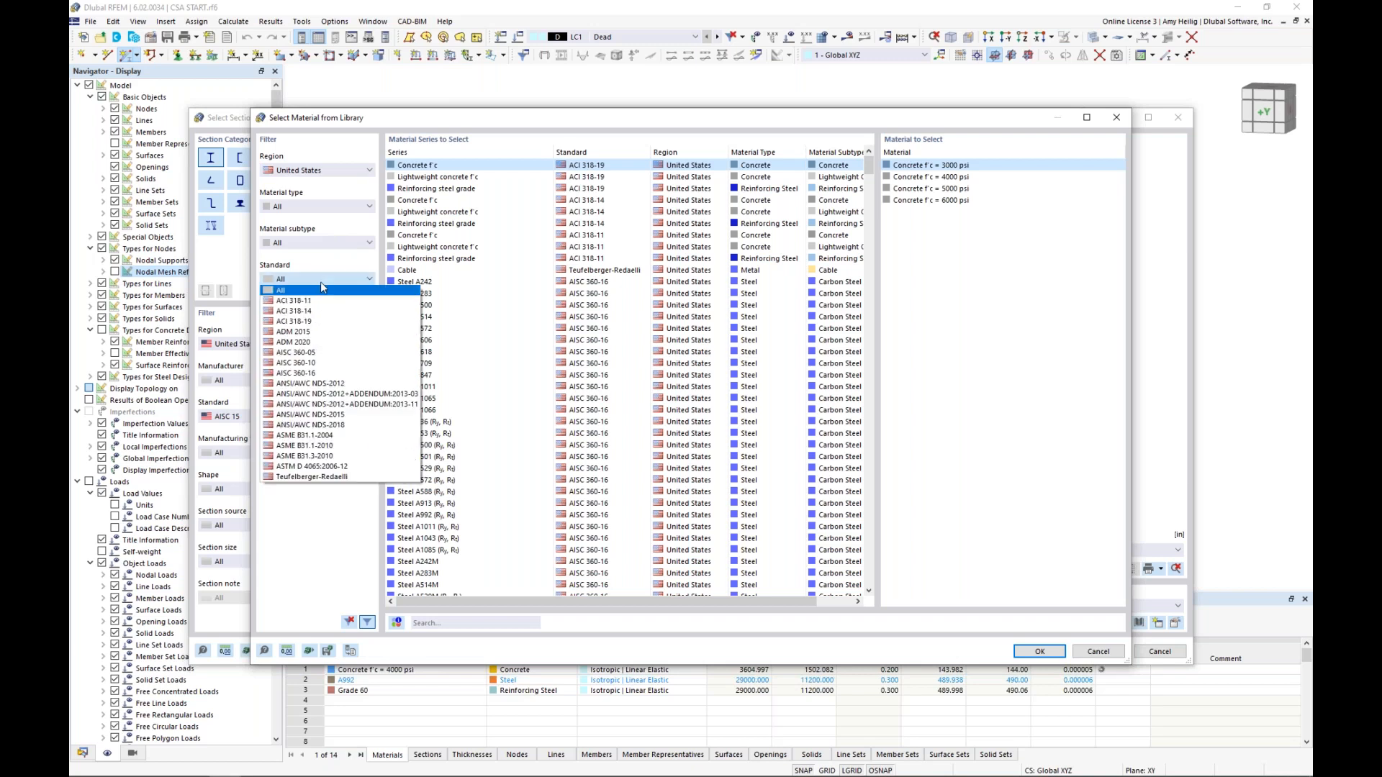
left_click(322, 289)
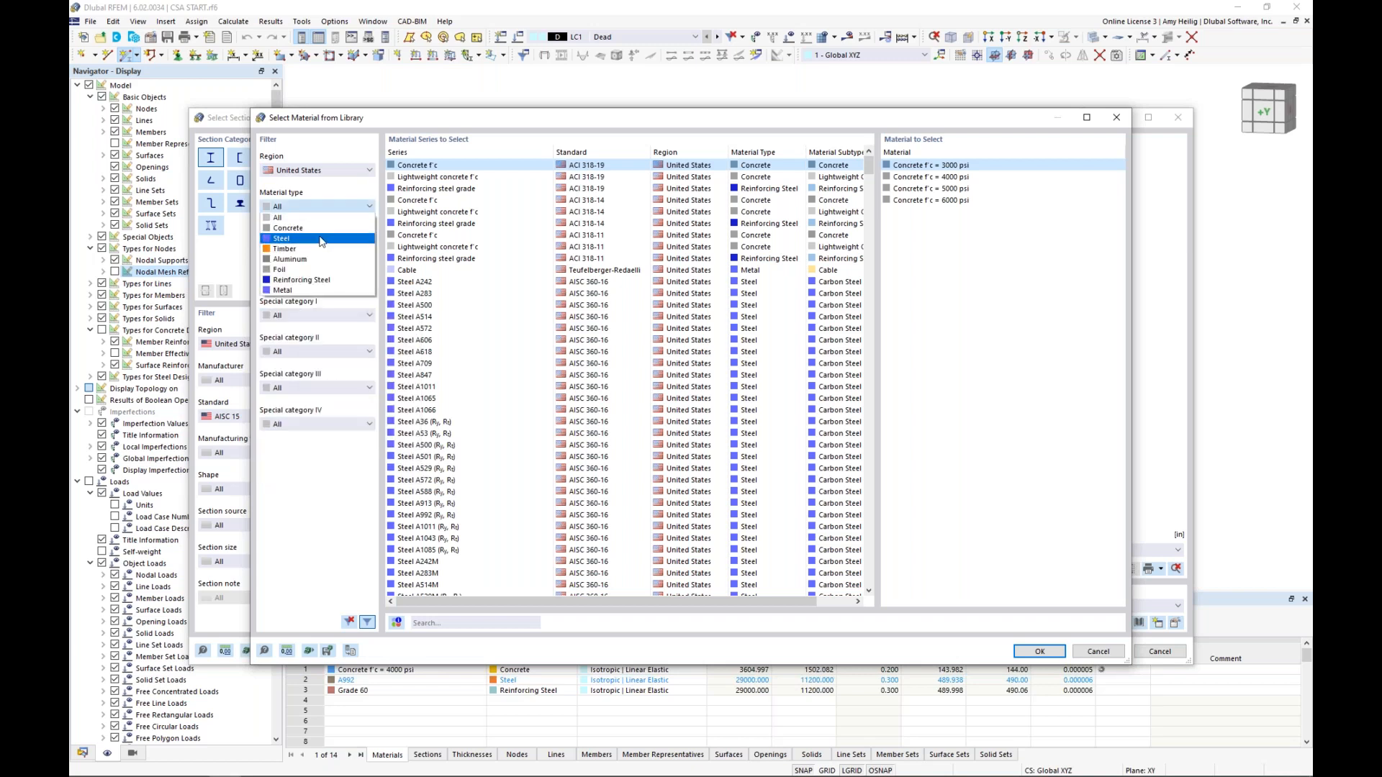
left_click(322, 279)
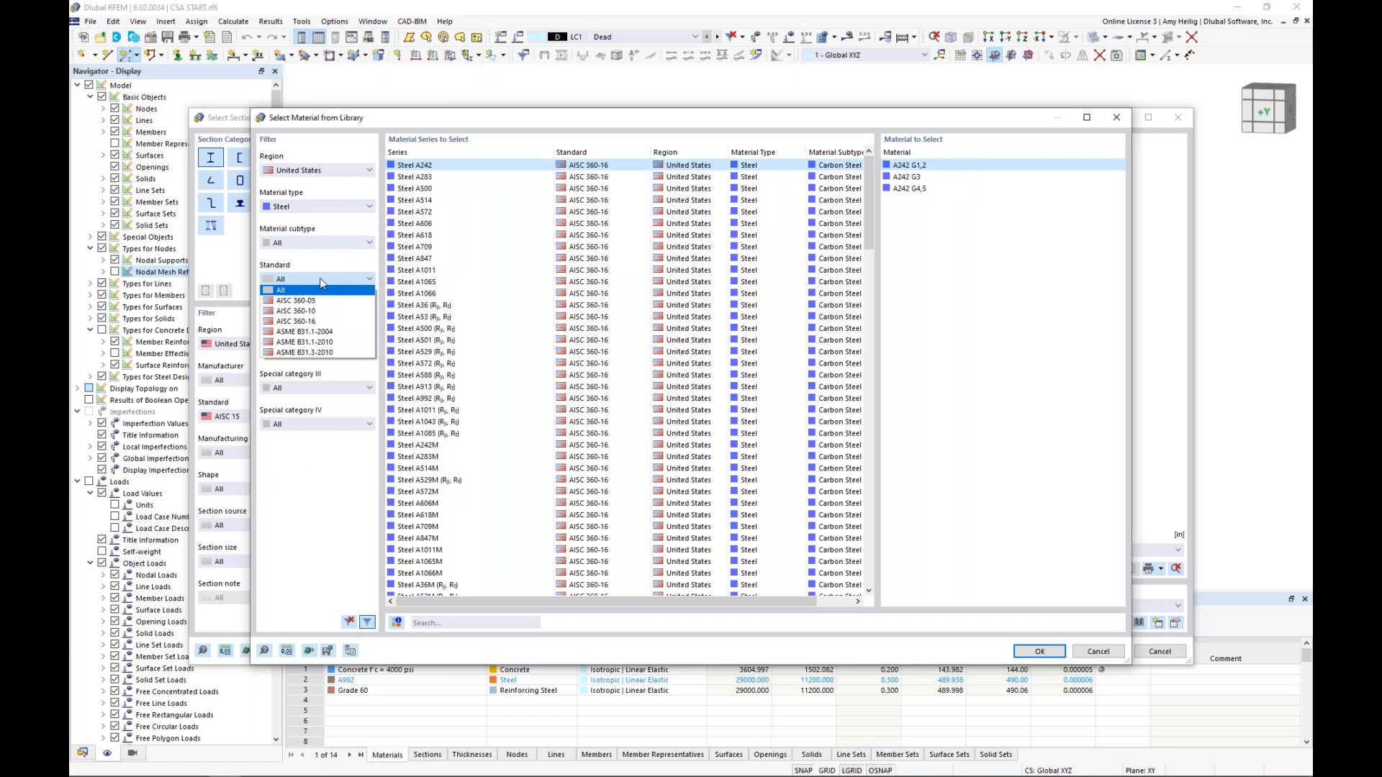
left_click(321, 321)
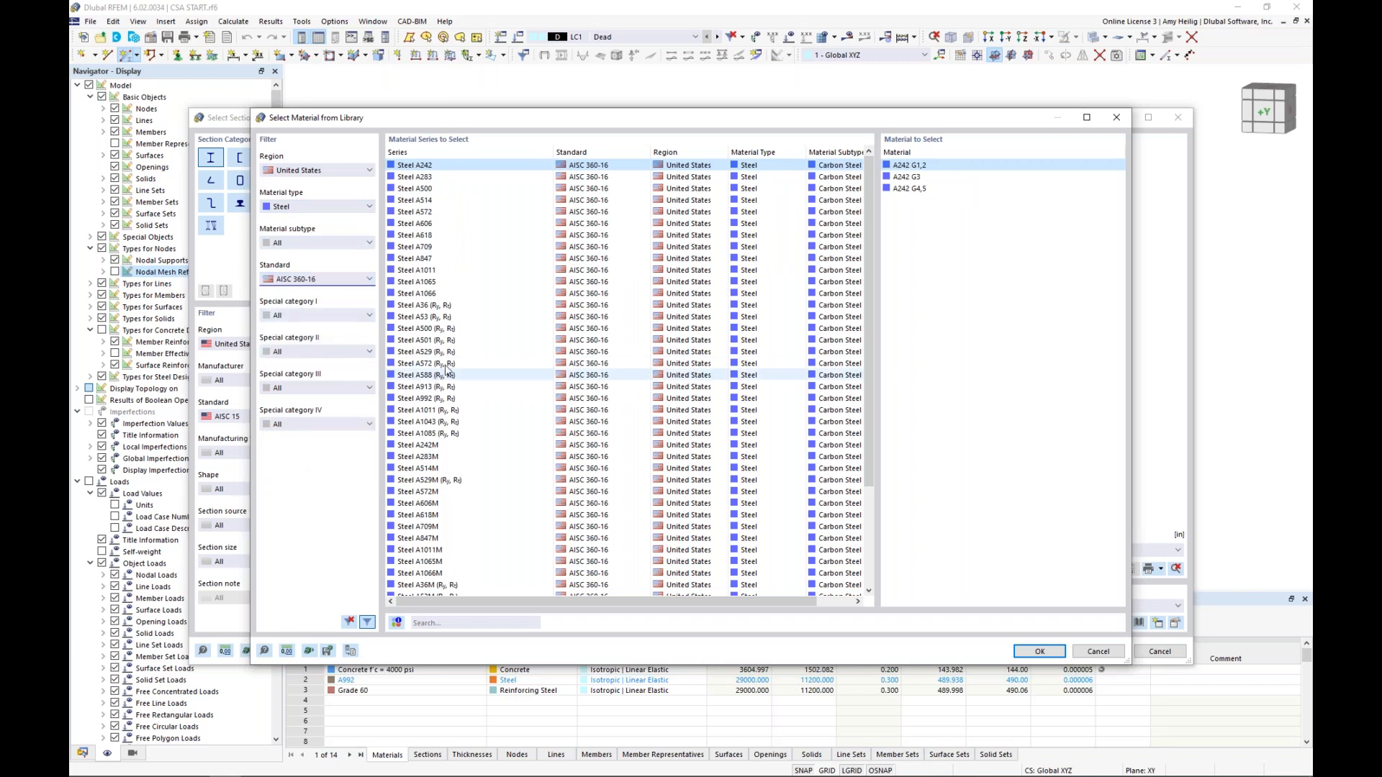
left_click(438, 401)
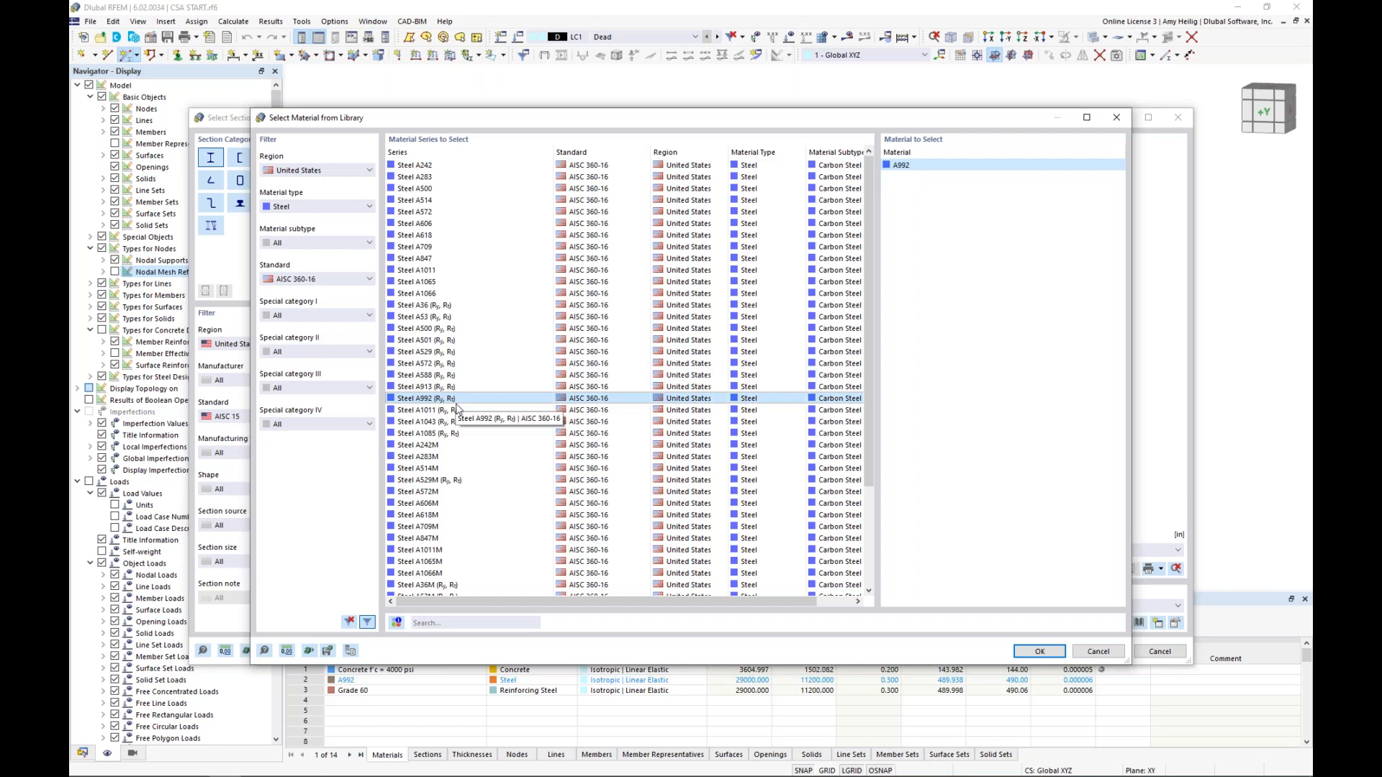
left_click(1093, 652)
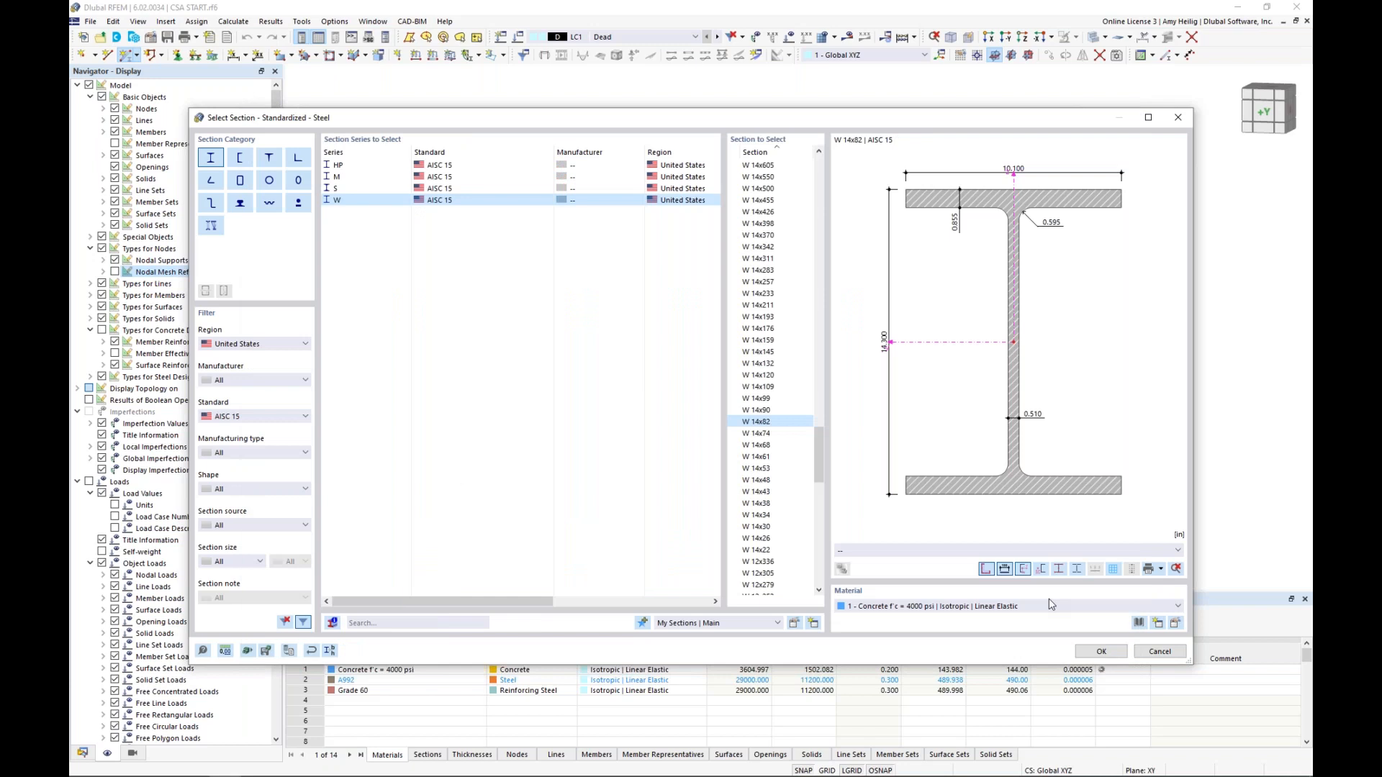
Assign the existing A992 steel material to the W 14x82 section and confirm the section selection
left_click(1050, 606)
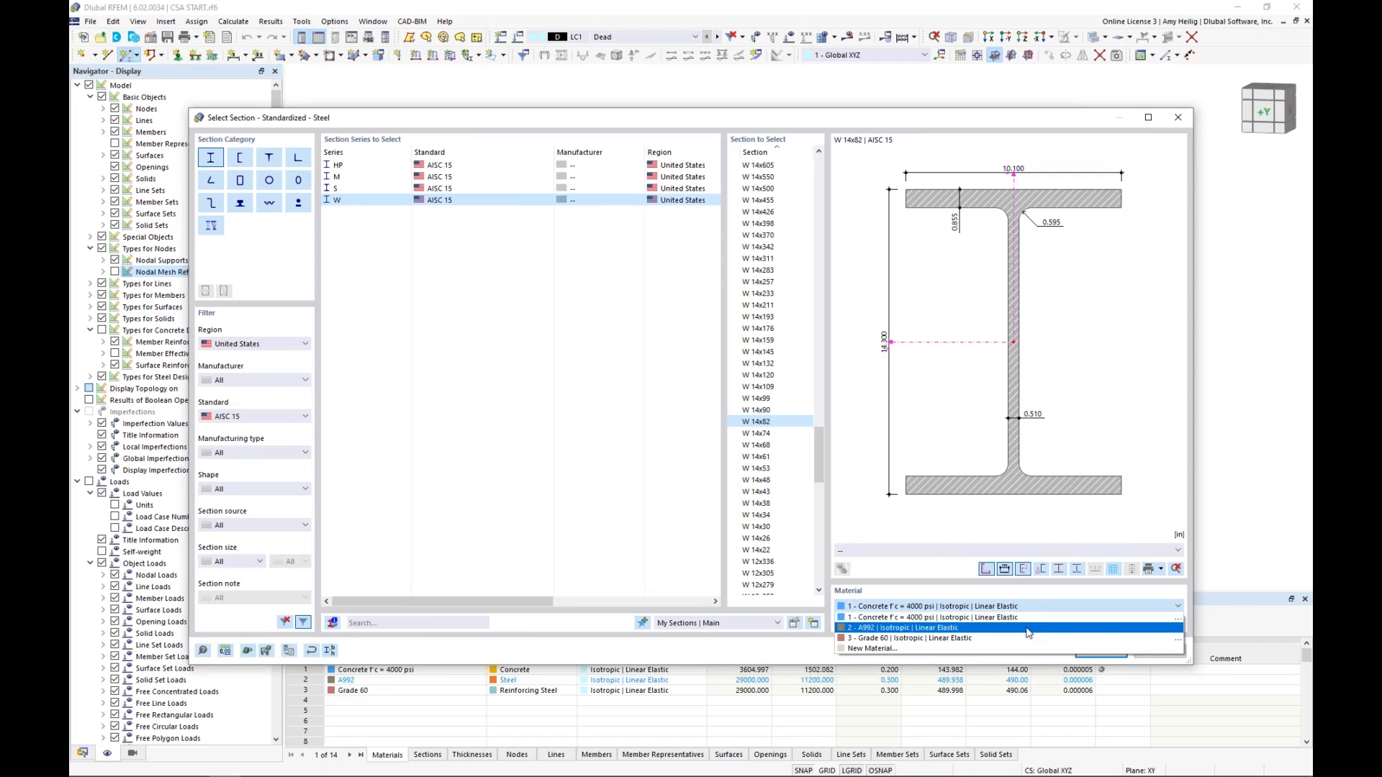
left_click(1028, 628)
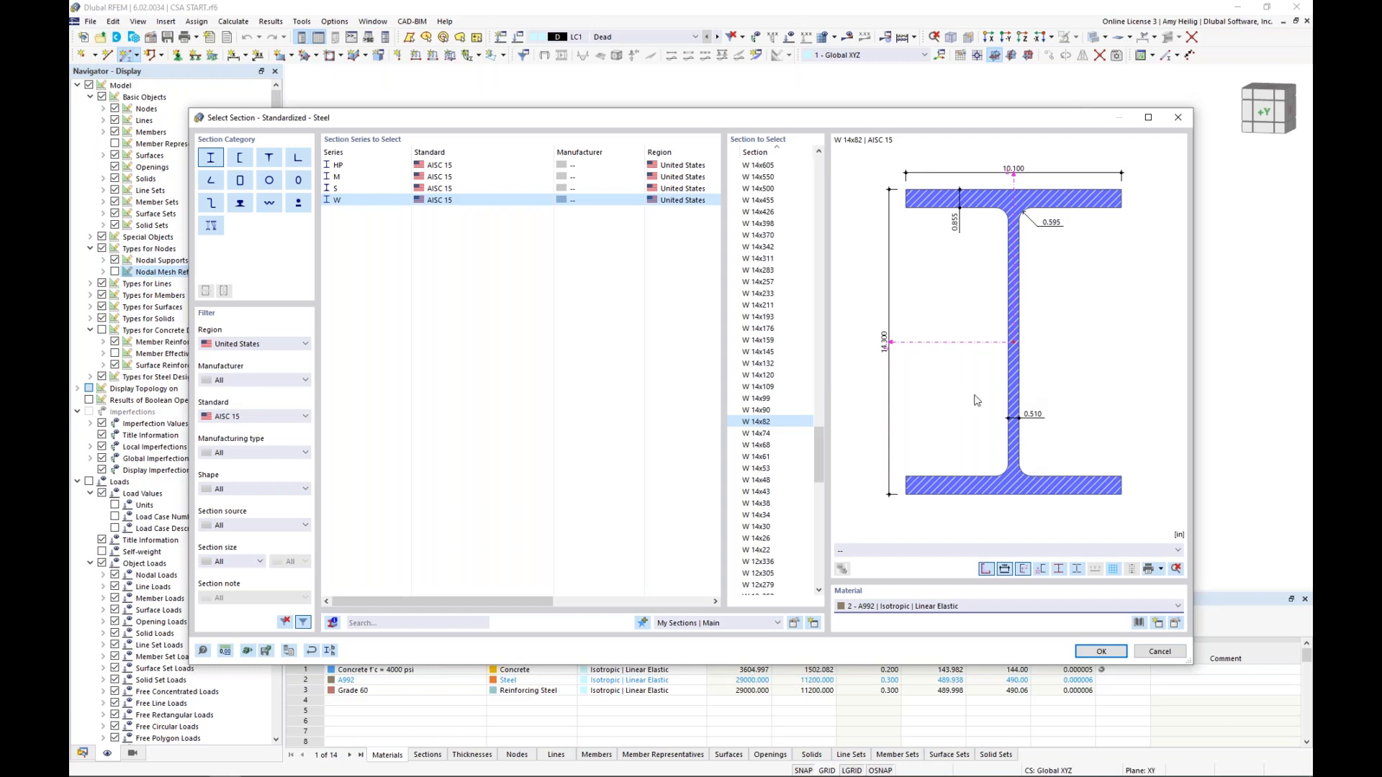
left_click(1114, 655)
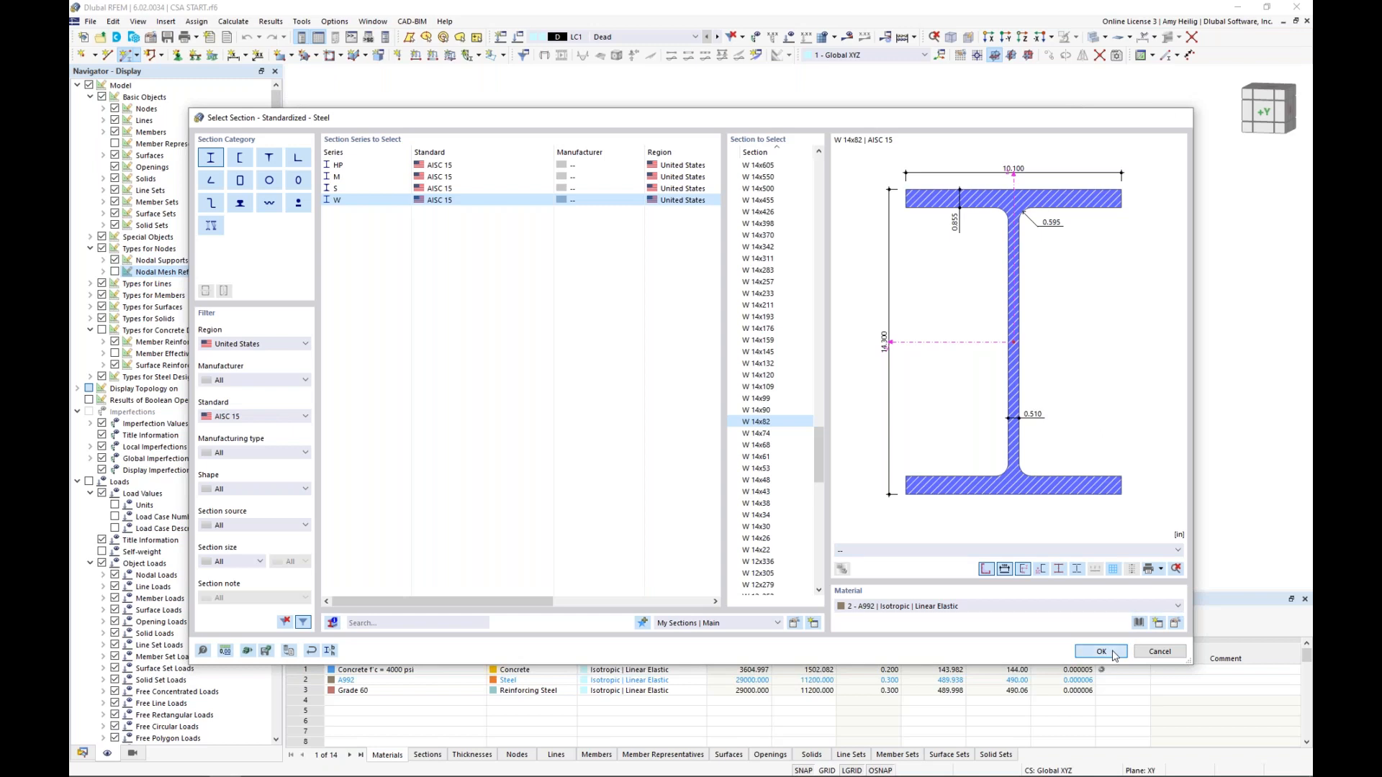
Enable the hinges and eccentricities options for the new beam member
left_click(338, 186)
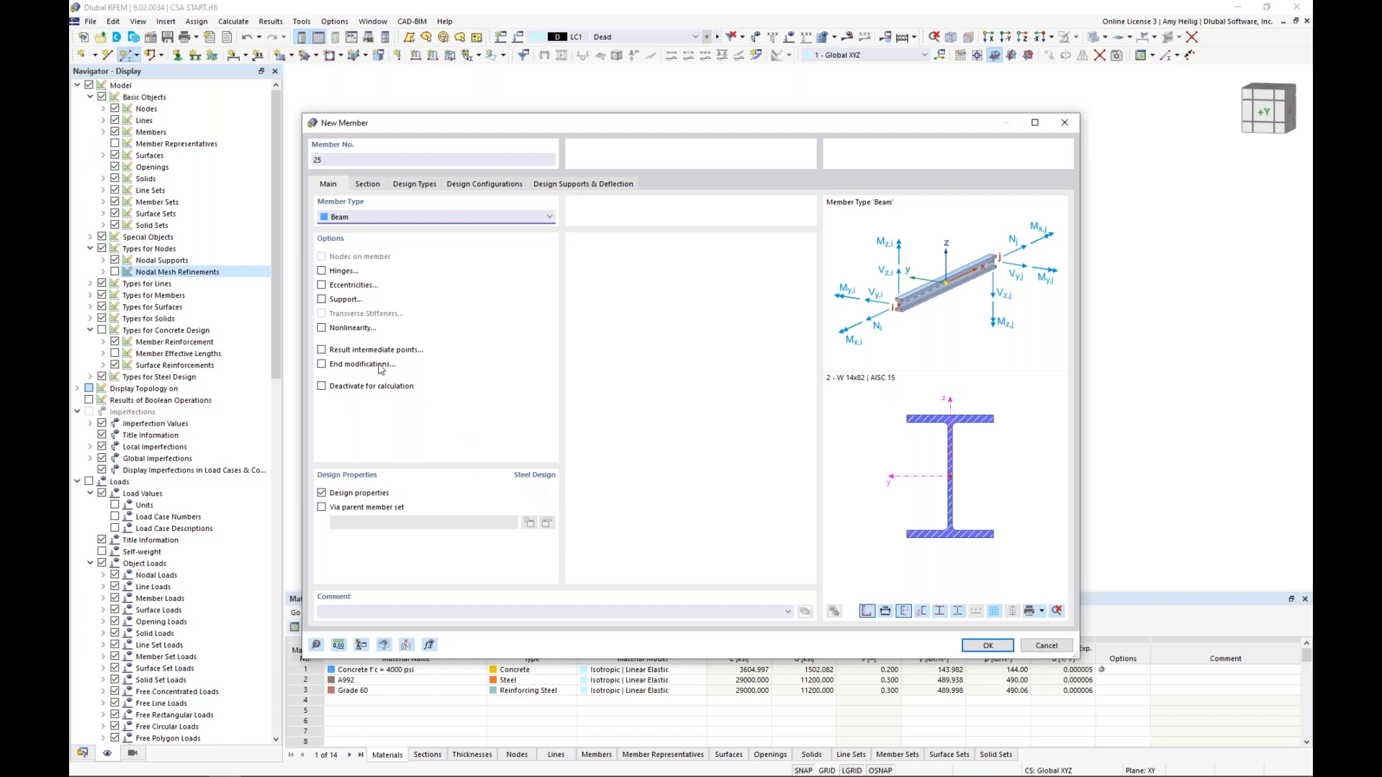
left_click(322, 272)
left_click(321, 285)
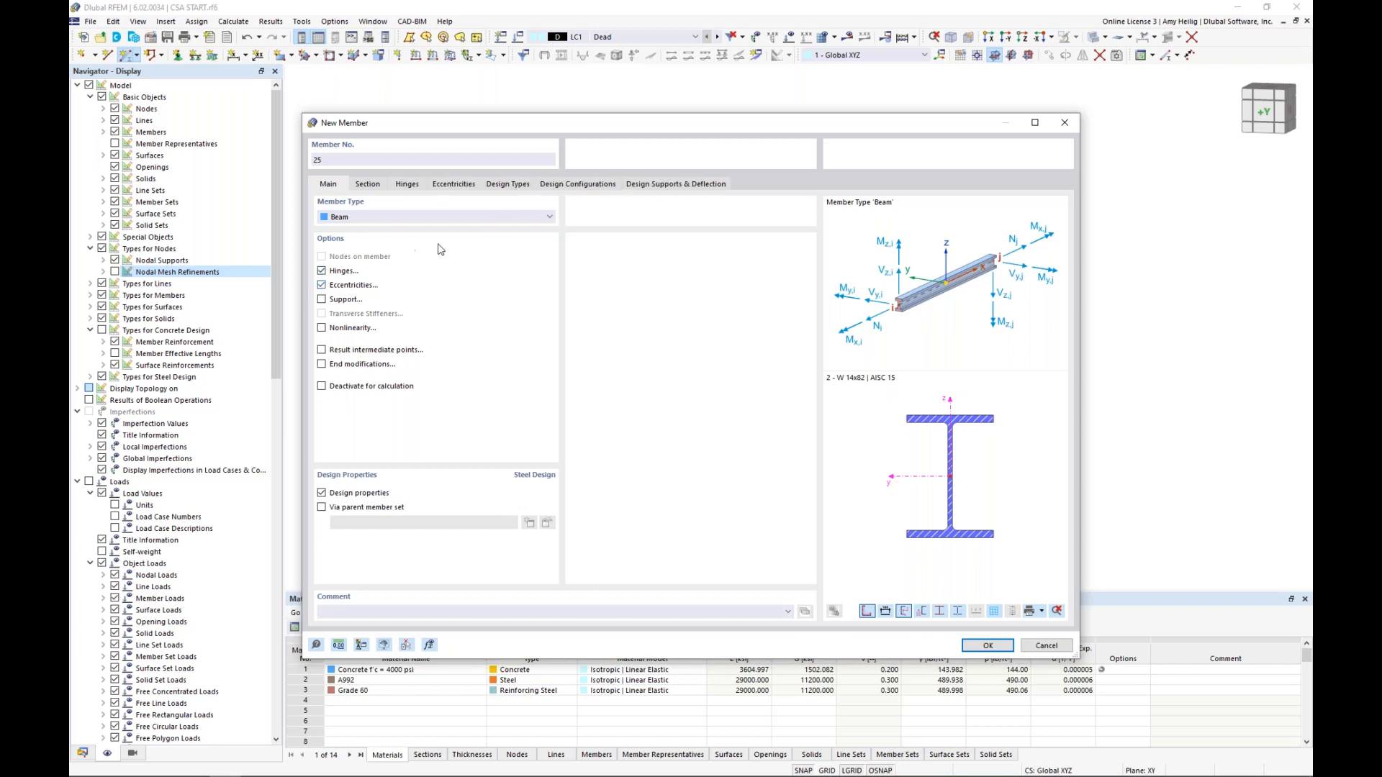
Create a local xyz member hinge releasing rotations φy and φz, and assign it to both the start and end of the beam
left_click(407, 185)
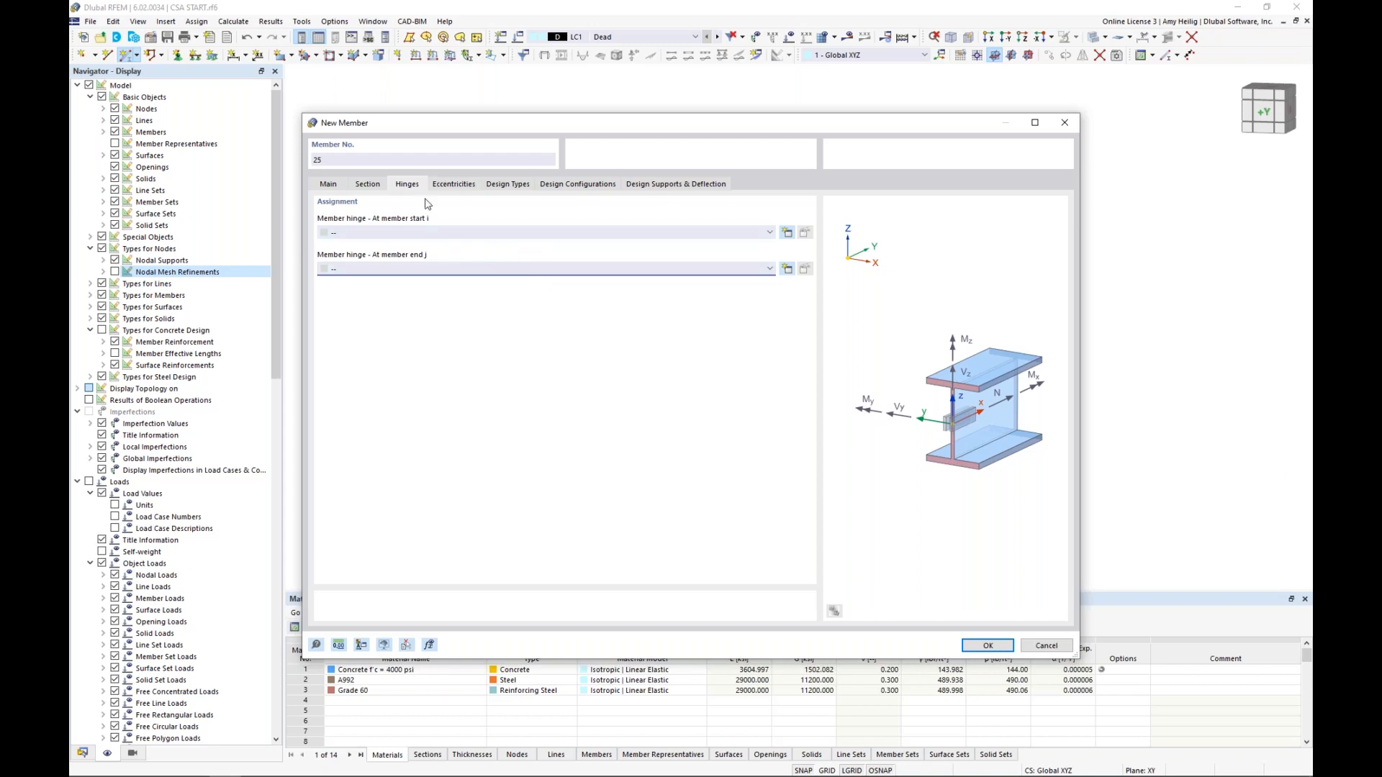
left_click(787, 233)
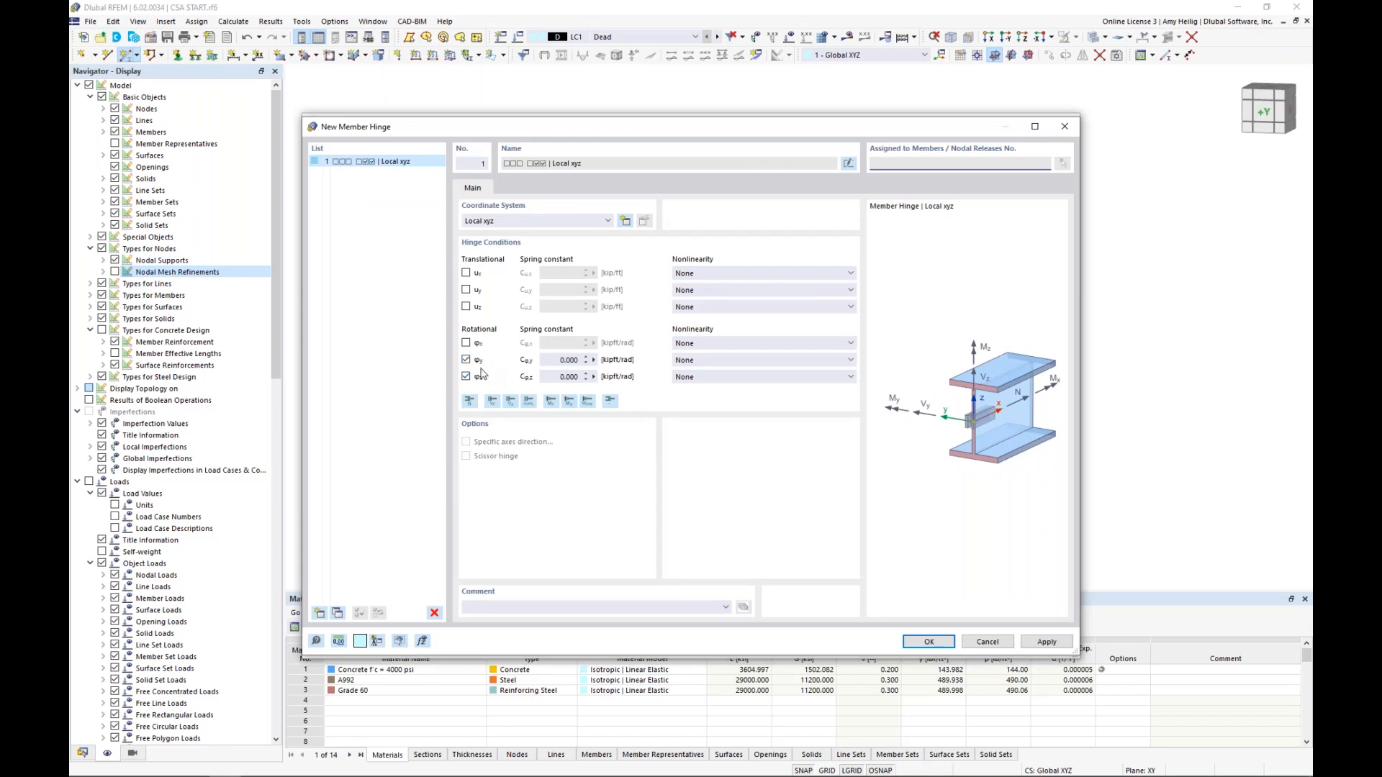
left_click(935, 648)
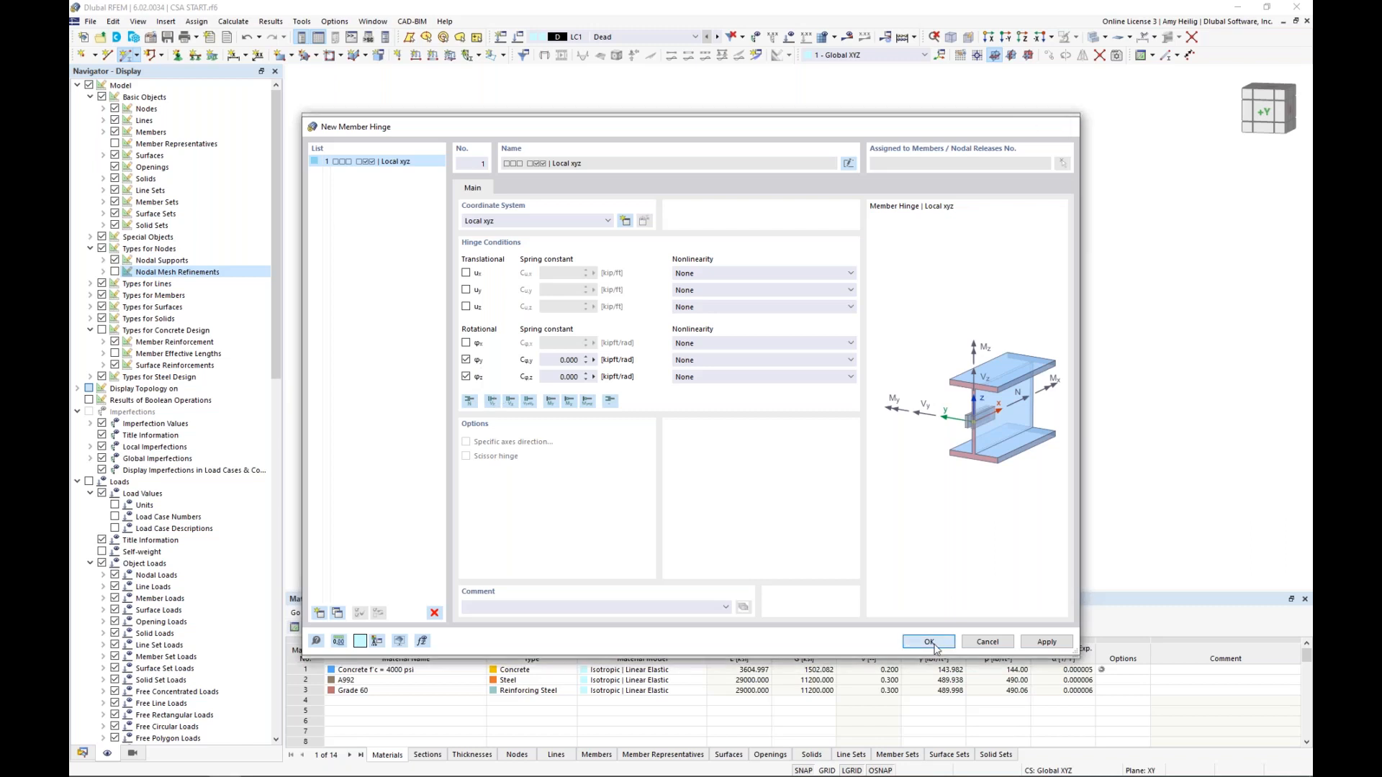
left_click(447, 269)
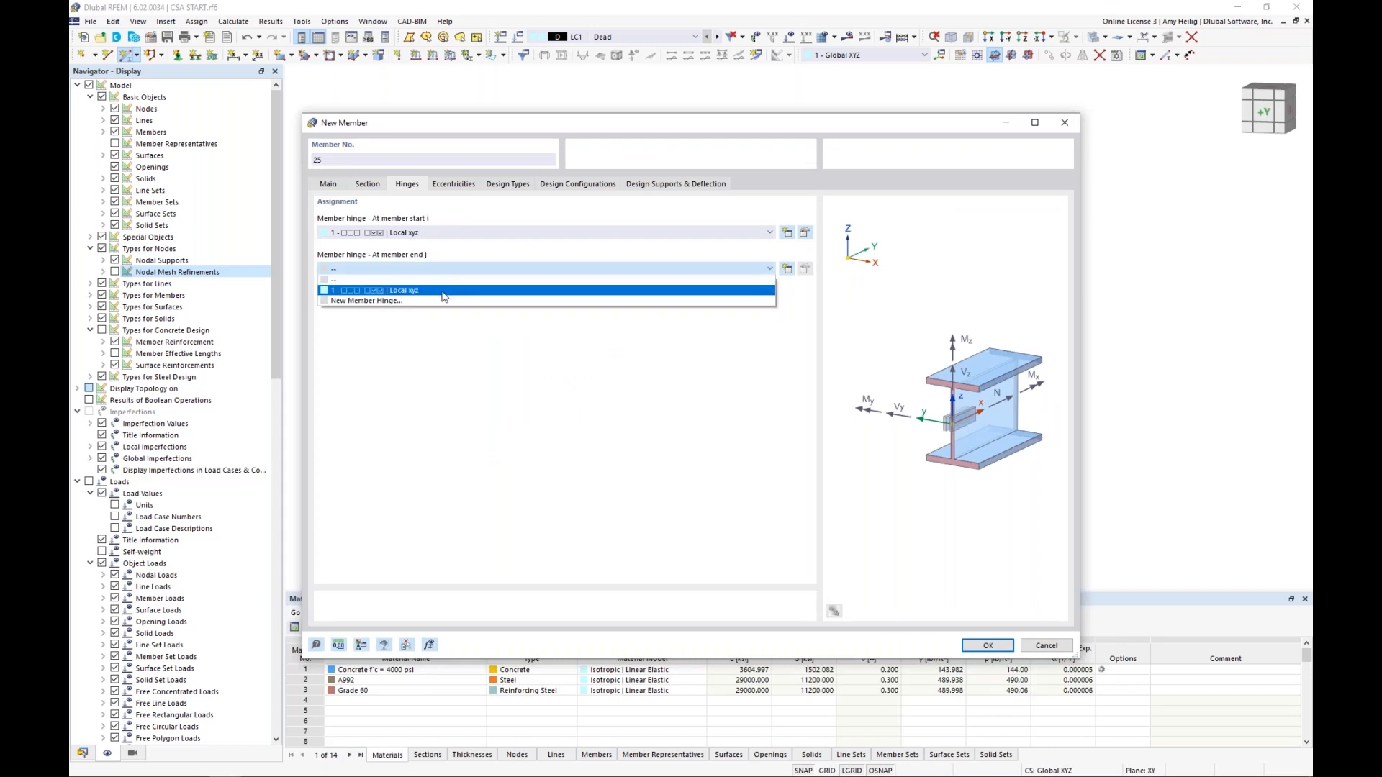
left_click(444, 291)
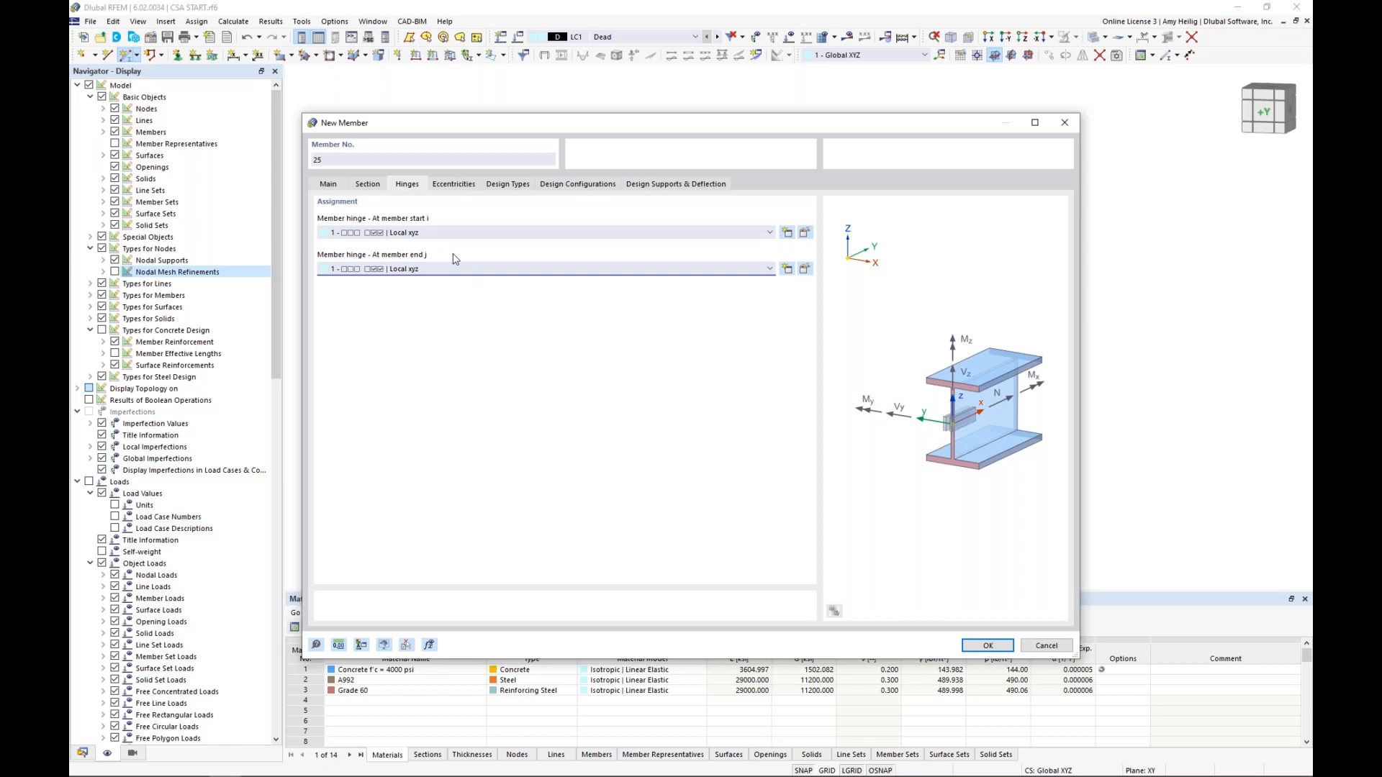
Create a start eccentricity relative to the section with middle-top alignment and a transverse offset from the bottom of the lower slab, surface 1
left_click(455, 185)
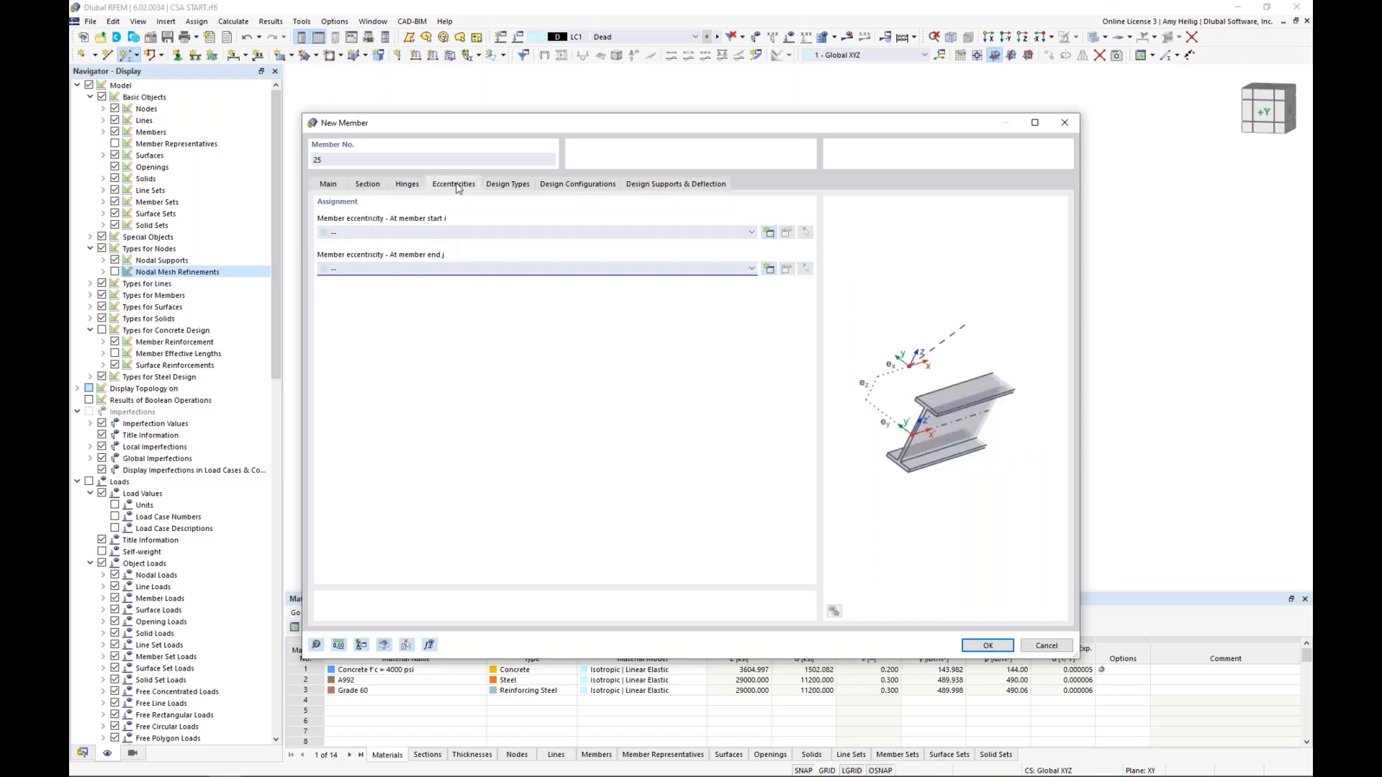
left_click(768, 233)
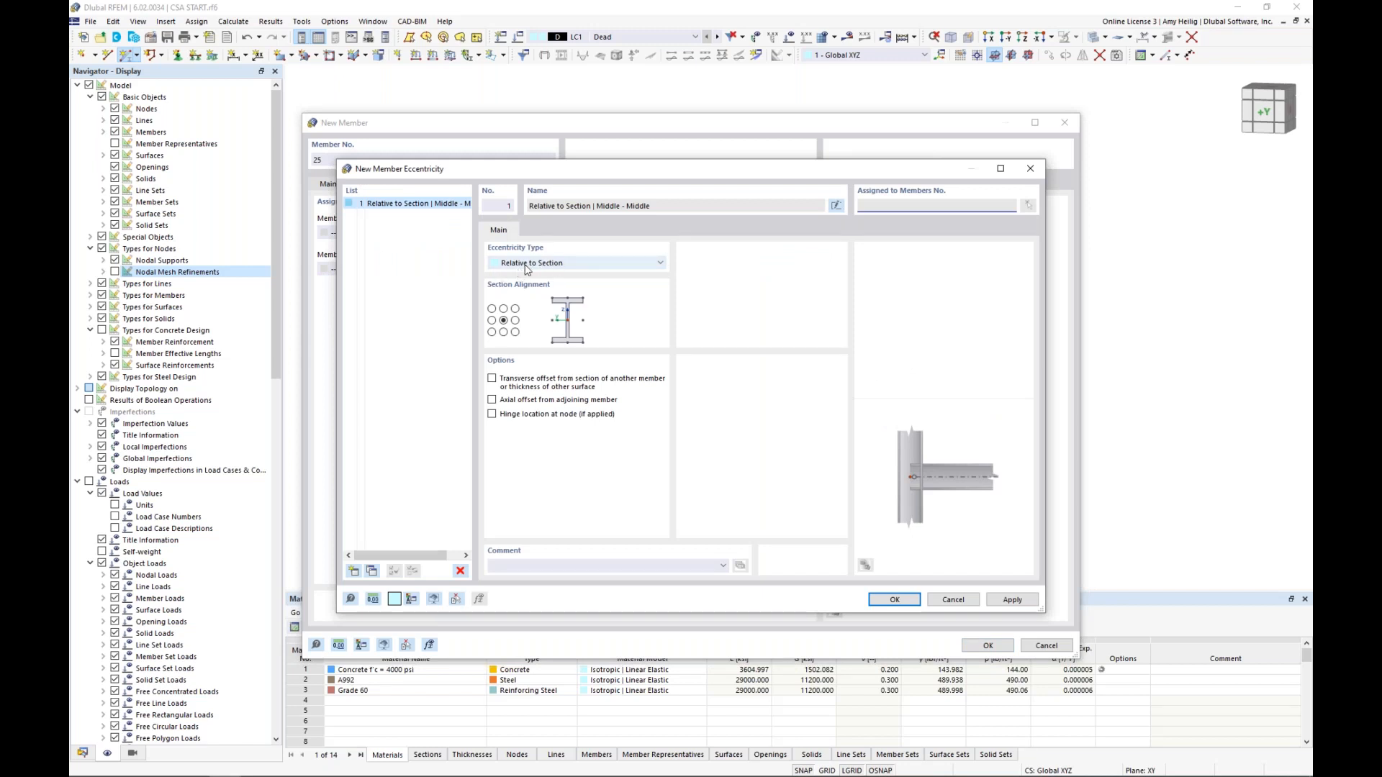
left_click(503, 309)
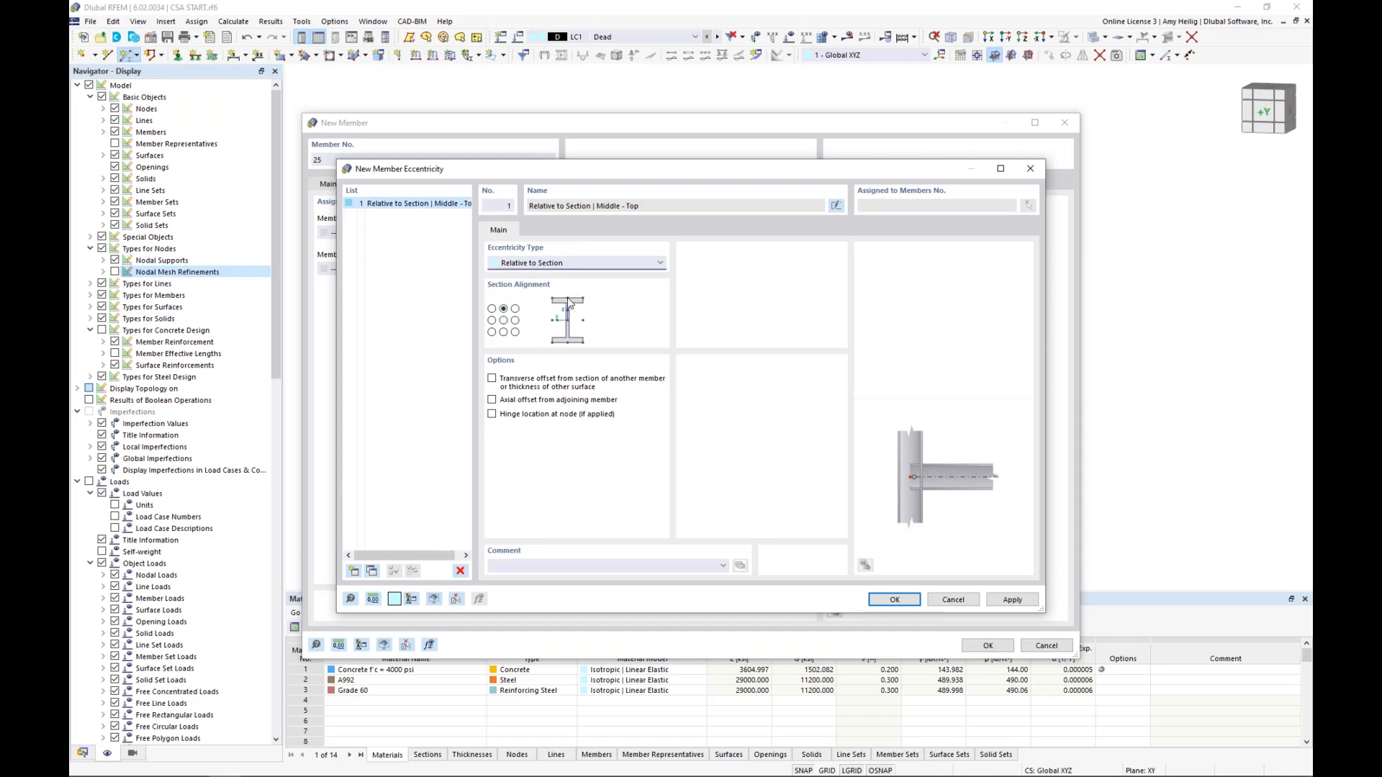
left_click(492, 379)
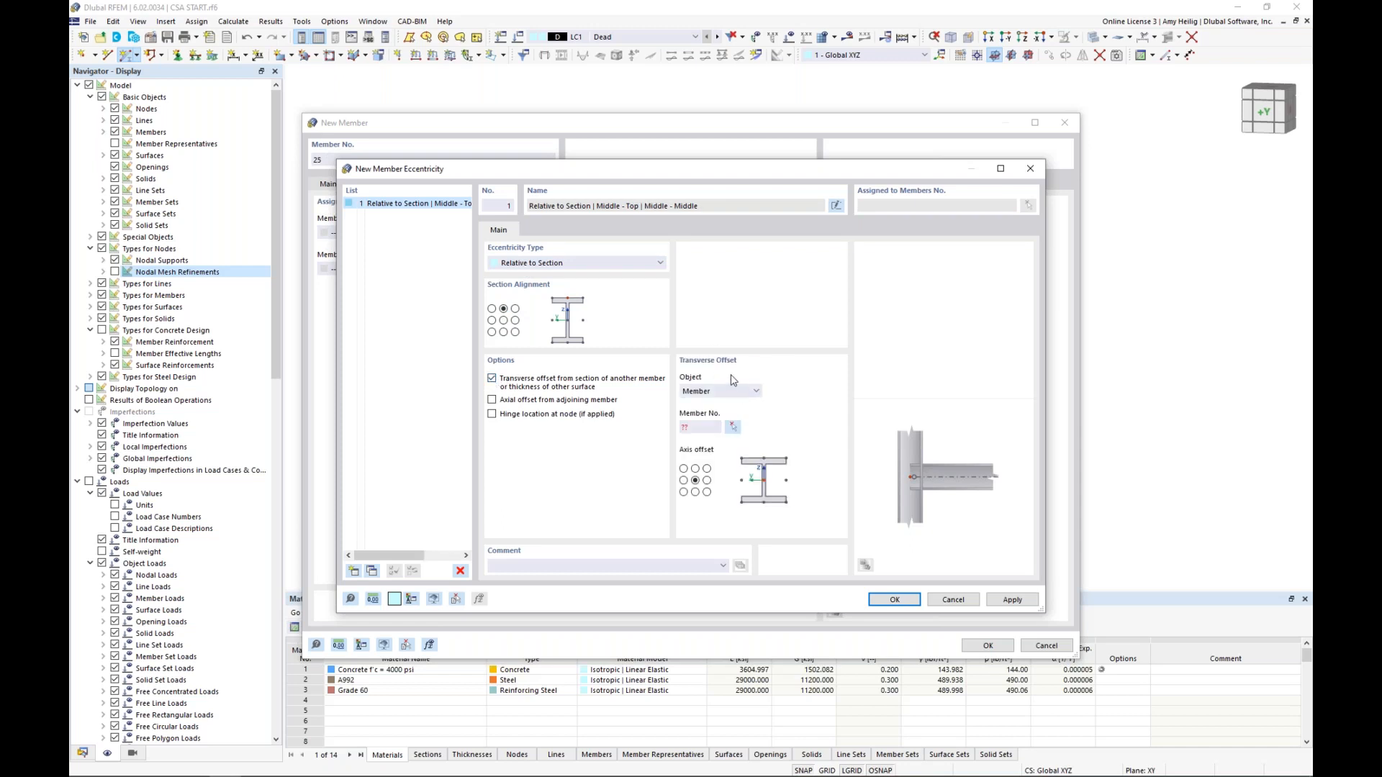
left_click(727, 390)
left_click(718, 413)
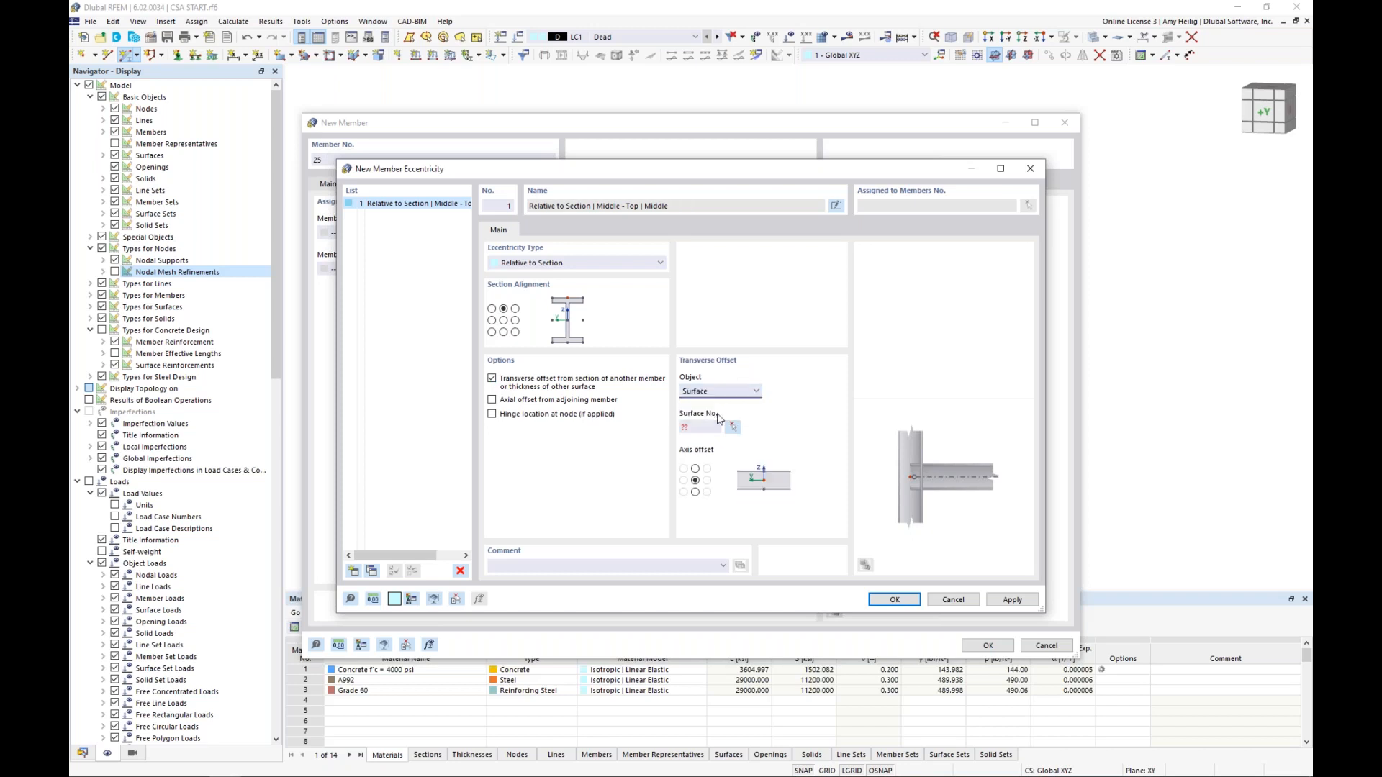
left_click(732, 427)
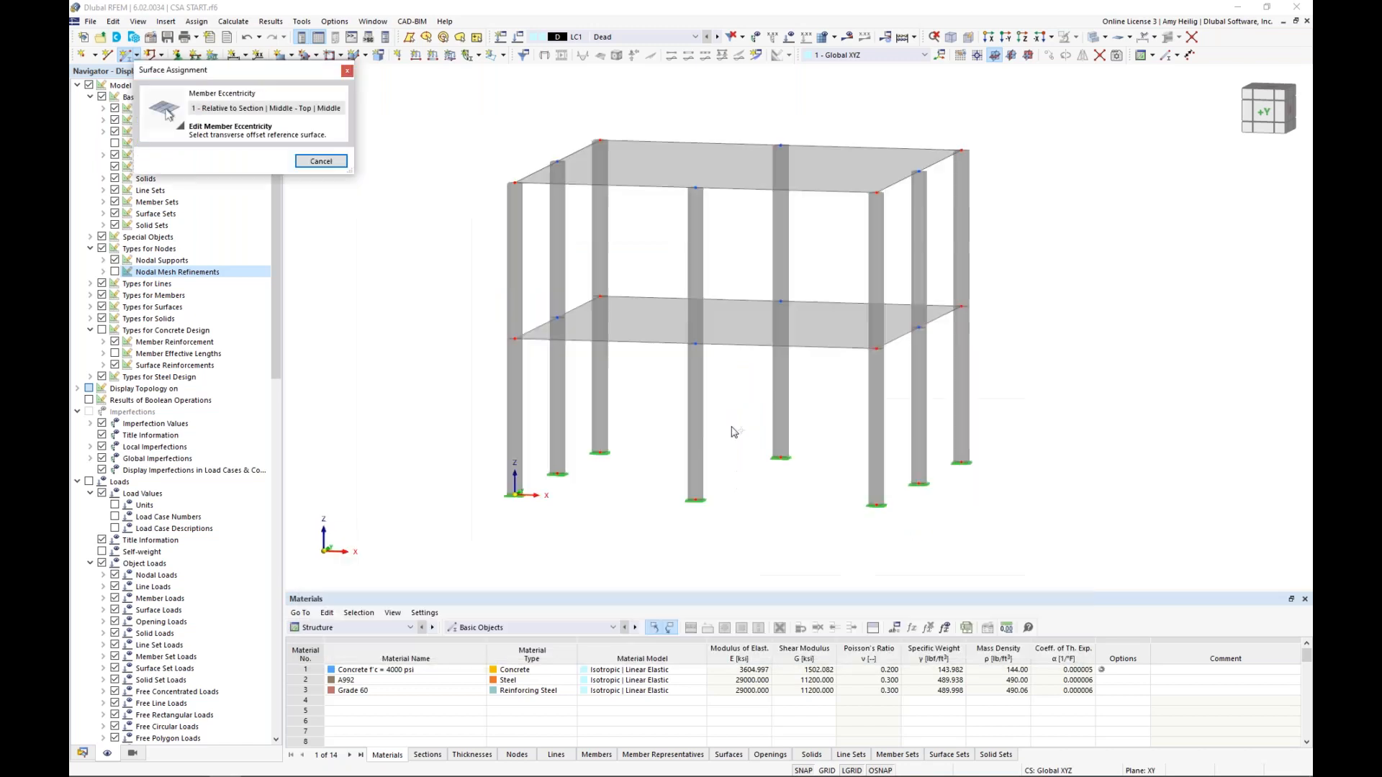
left_click(744, 336)
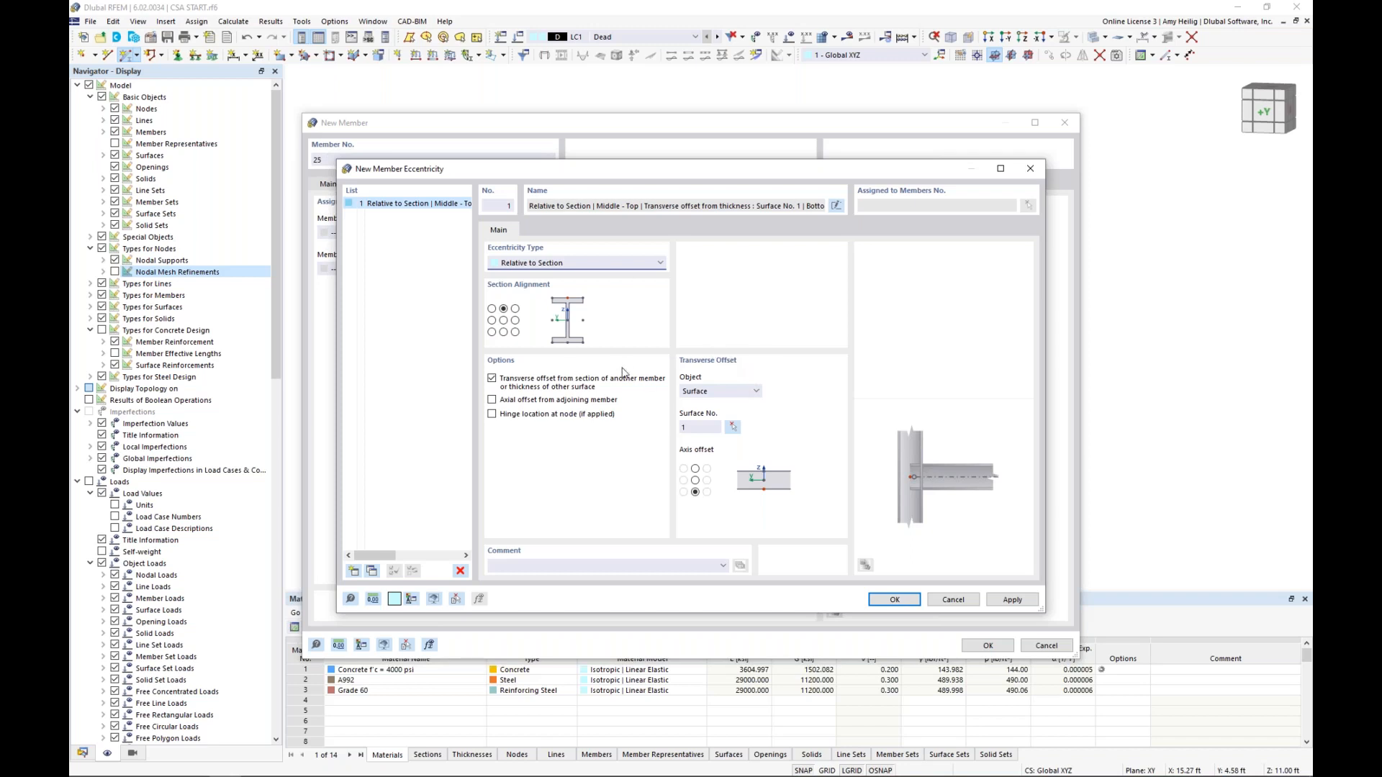
left_click(900, 602)
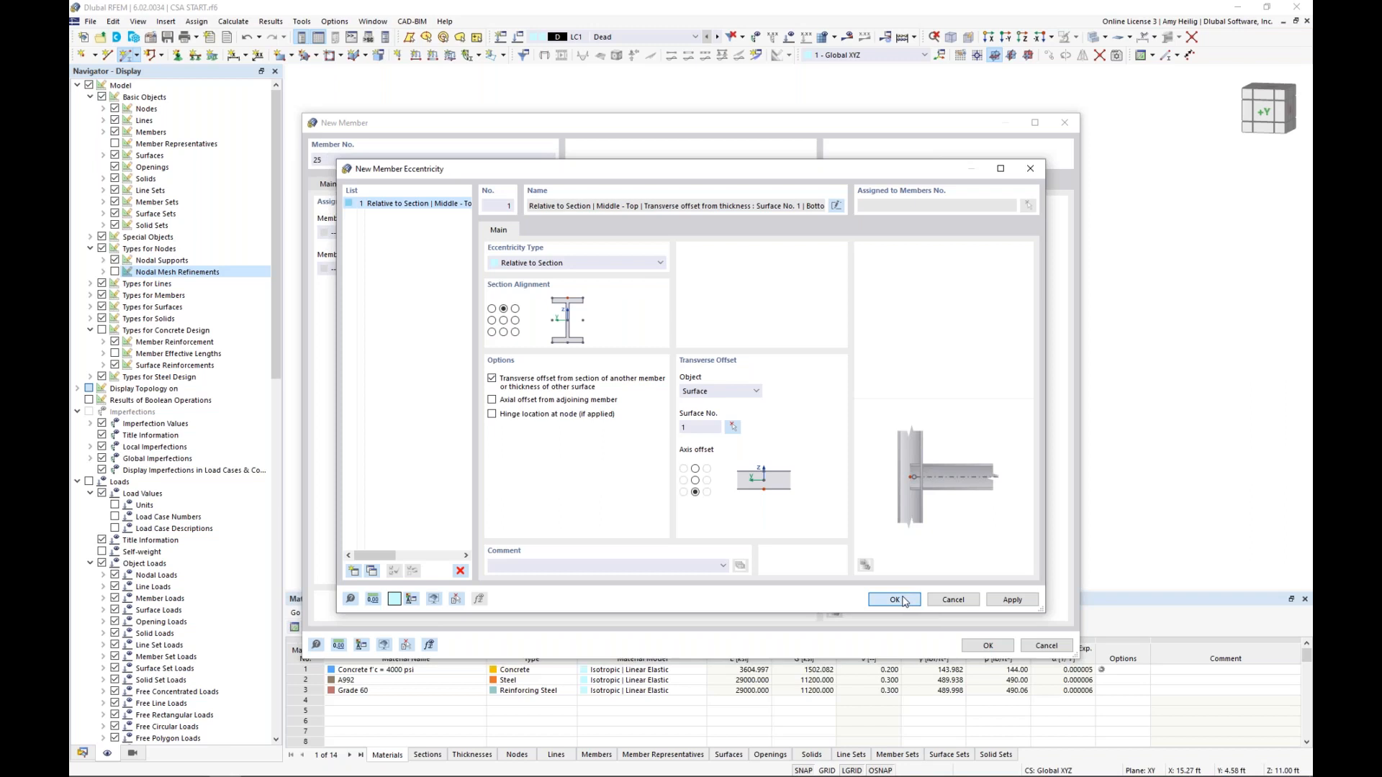
Assign the same eccentricity to the beam's end j and confirm the new member definition for graphical placement
left_click(540, 274)
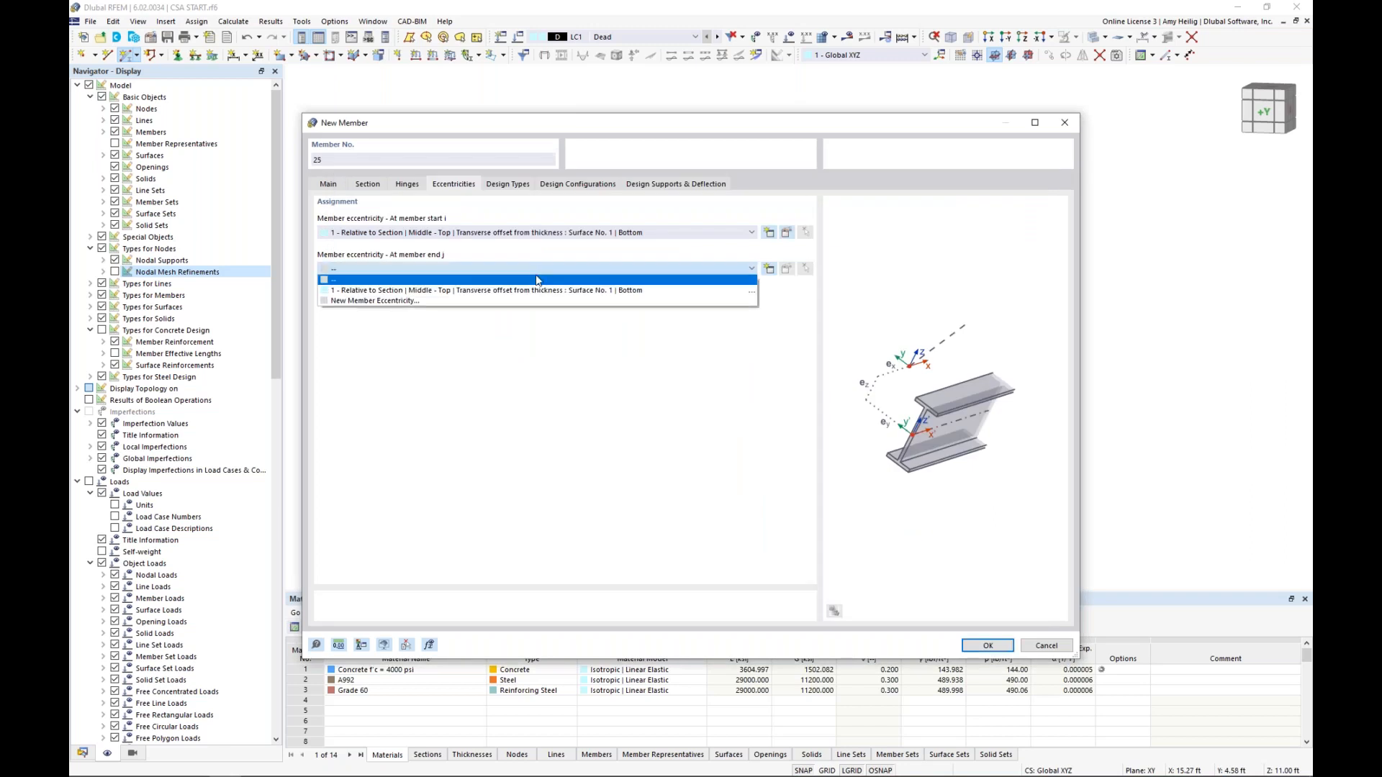
left_click(534, 290)
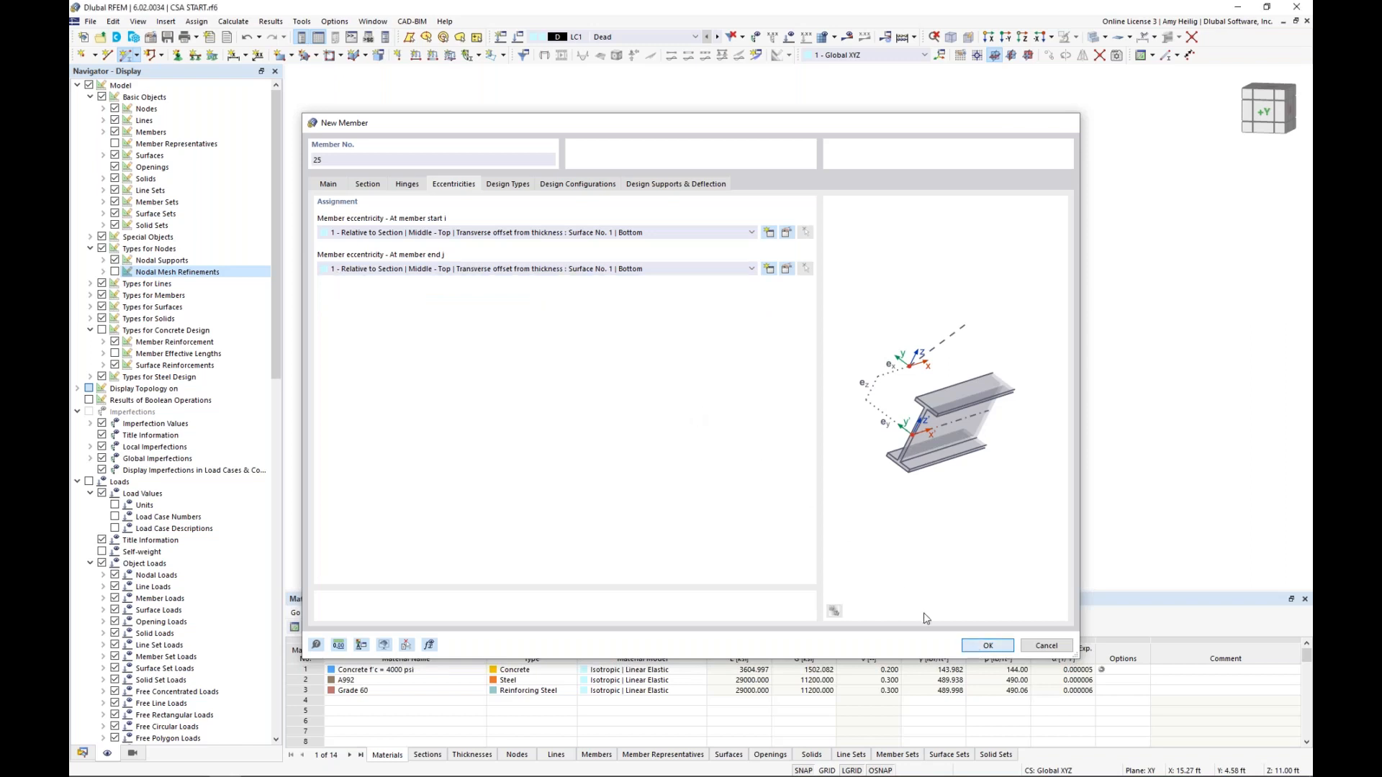
key("Return")
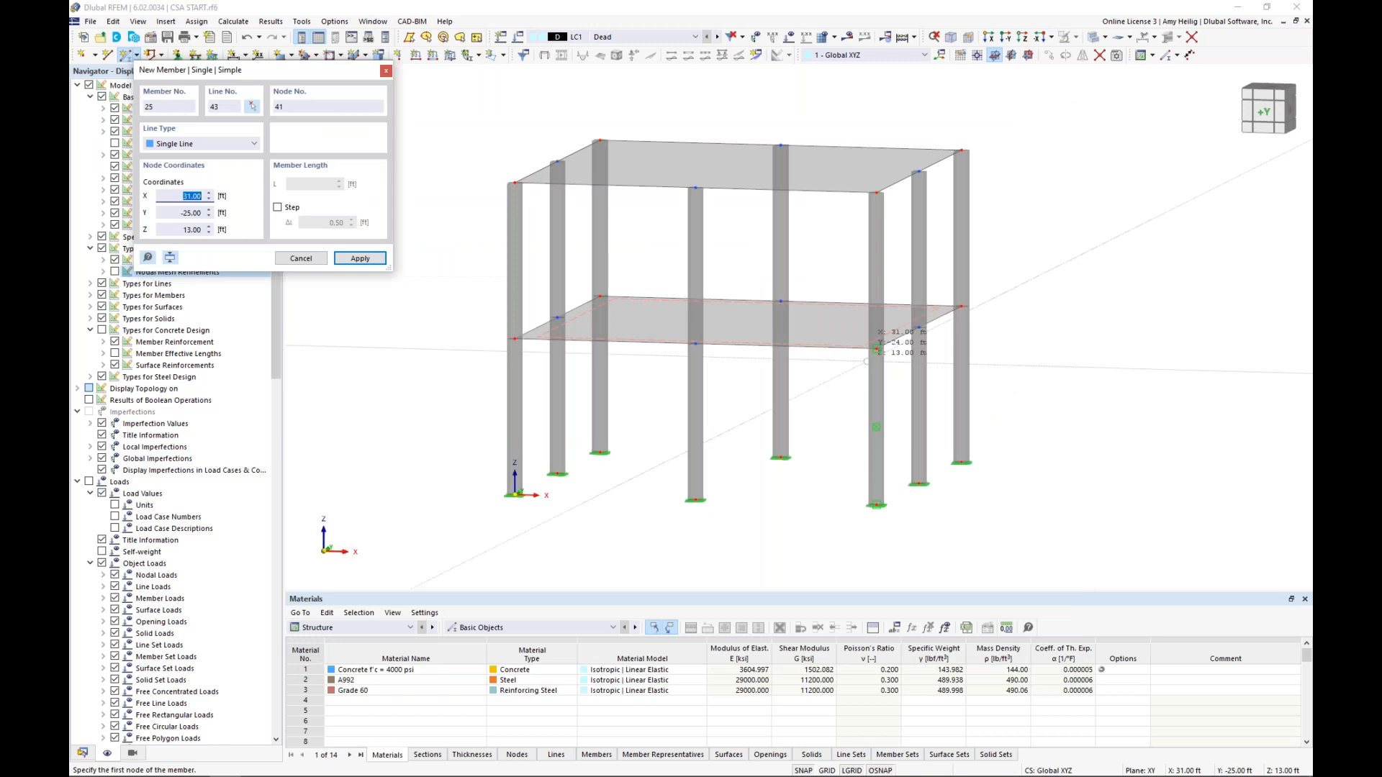
Place two beams between the corner columns under the front and rear edges of the lower slab
left_click(876, 351)
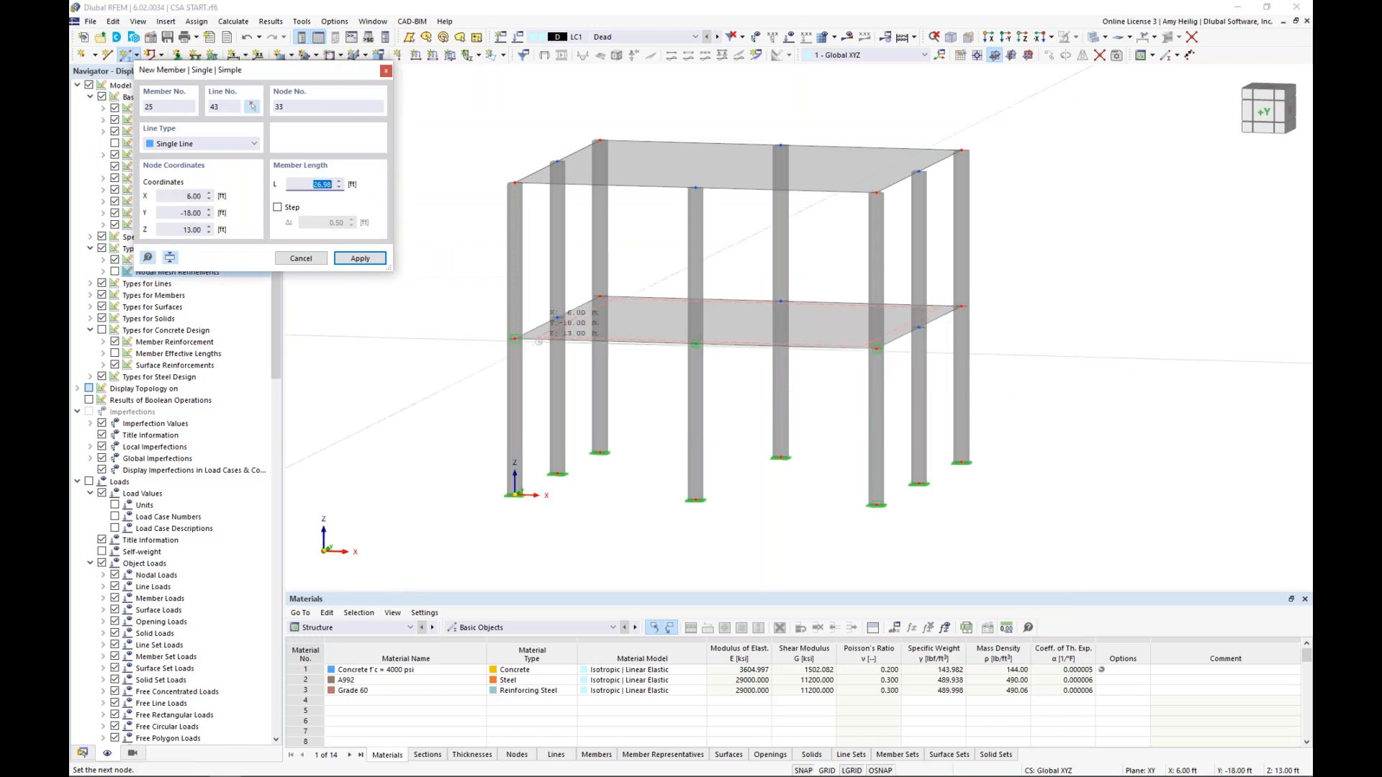
left_click(515, 339)
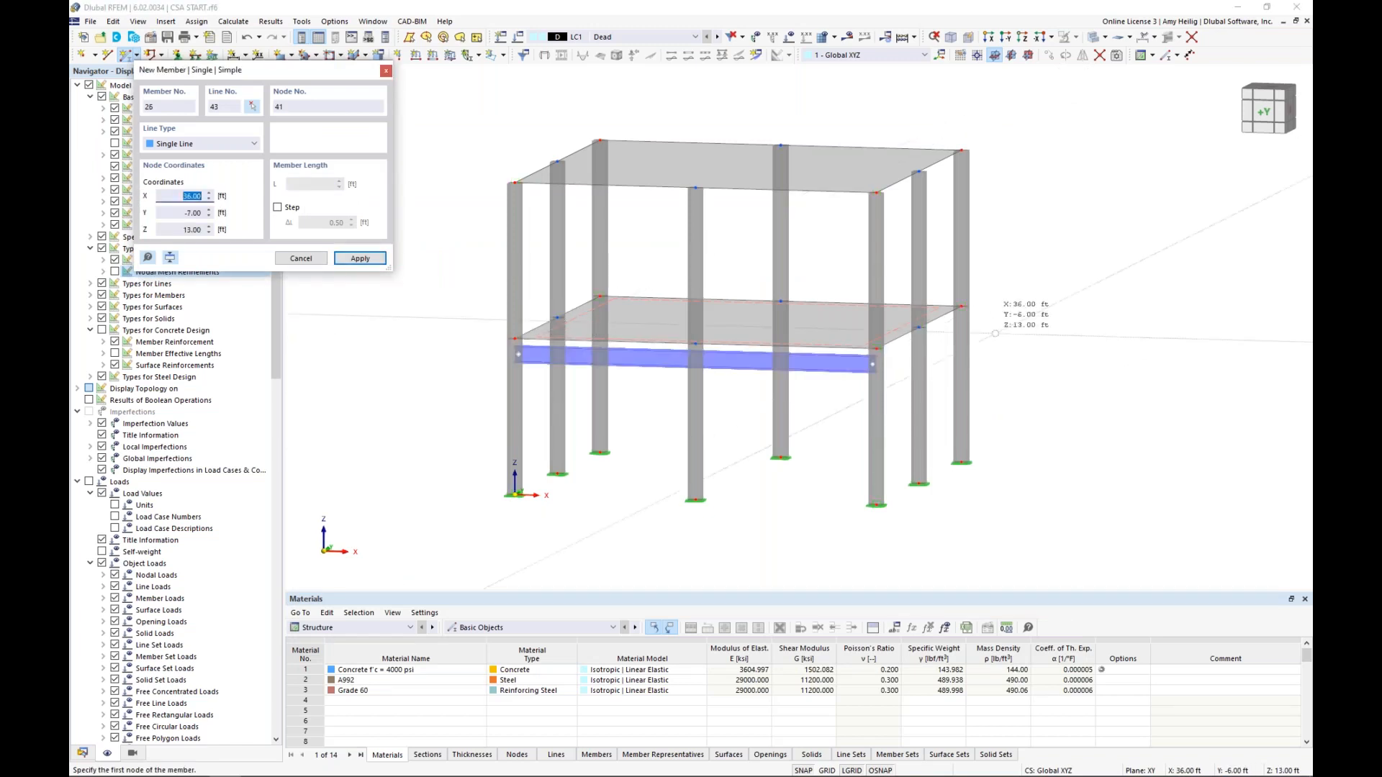
left_click(933, 322)
left_click(600, 296)
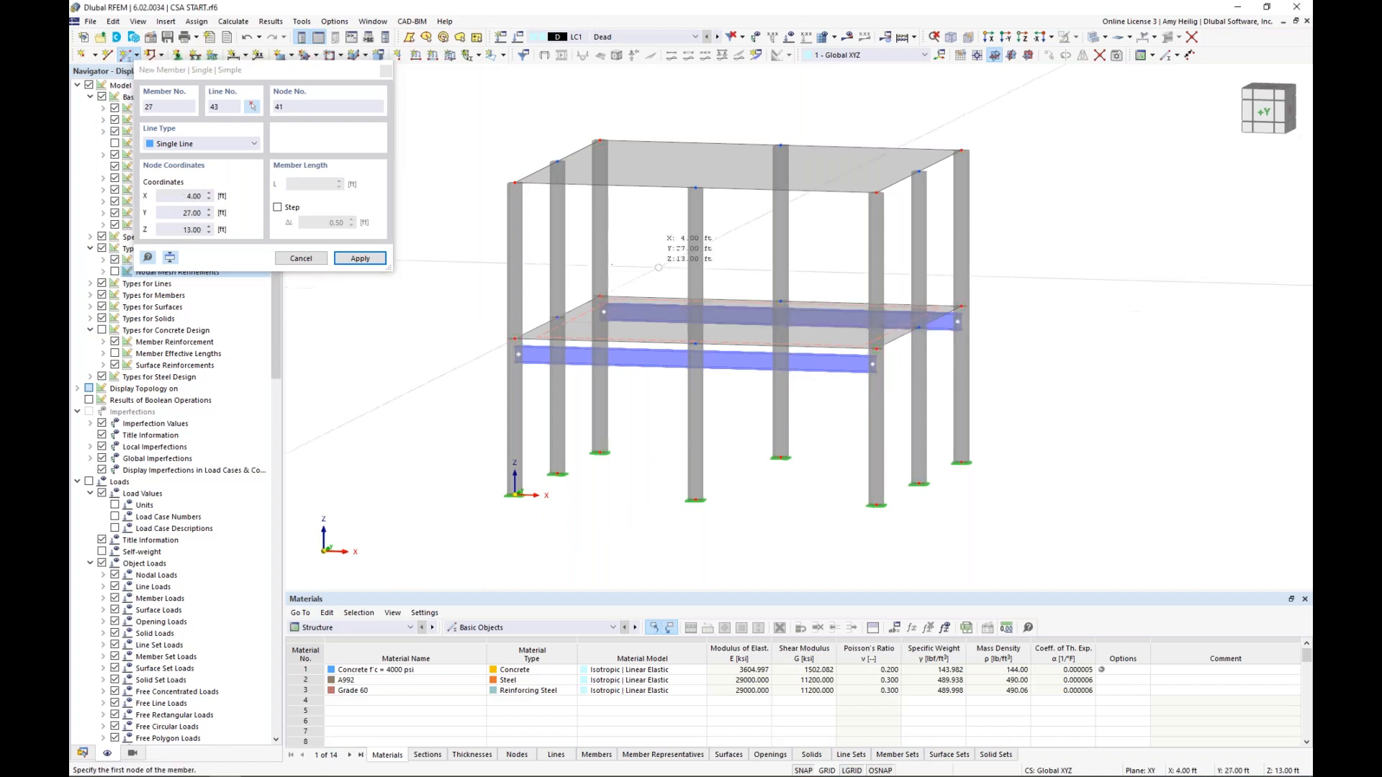
key("Escape")
Divide both steel beams at 8 ft from the member end, creating 'On Member' nodes without dividing the members
middle_click_drag(781, 405, 750, 427, "ctrl")
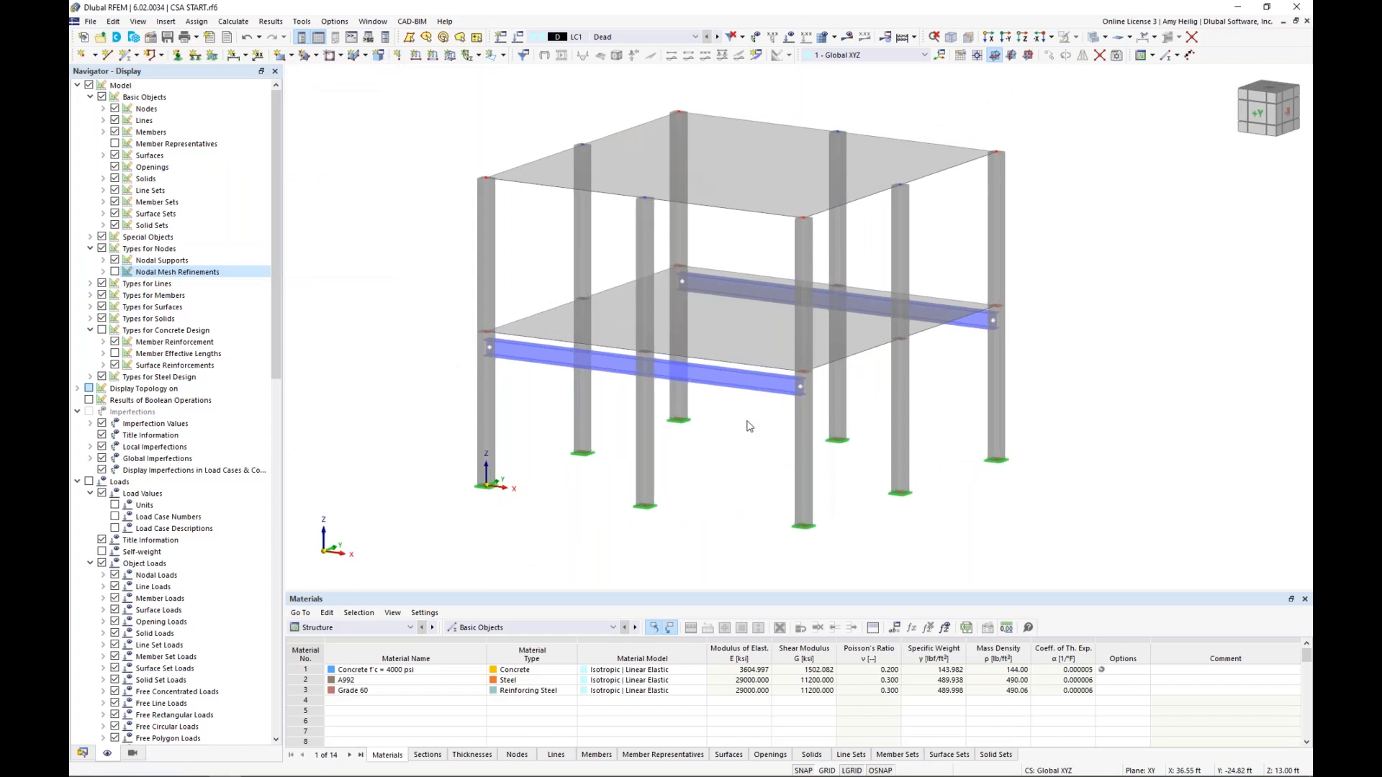
scroll(749, 427, "up", 2)
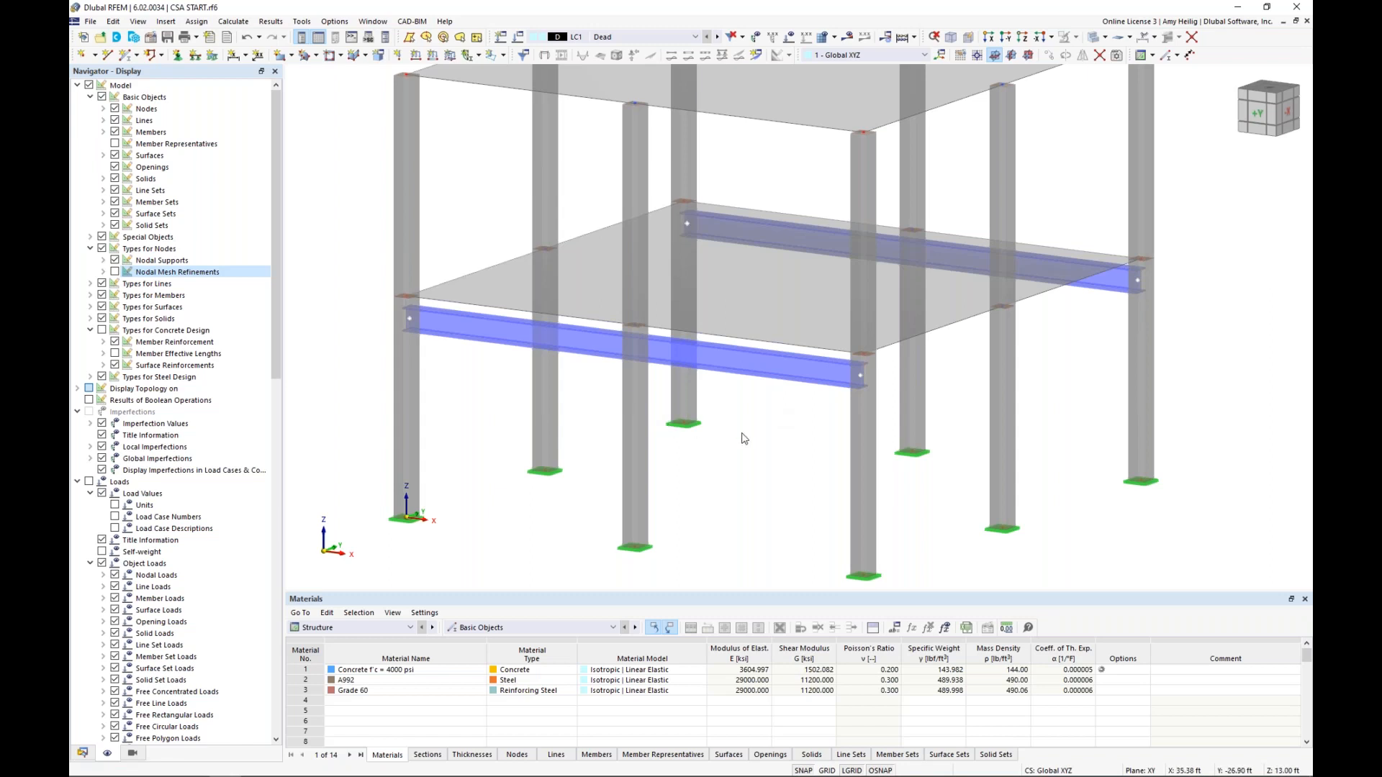
scroll(745, 438, "down", 1)
left_click(607, 364)
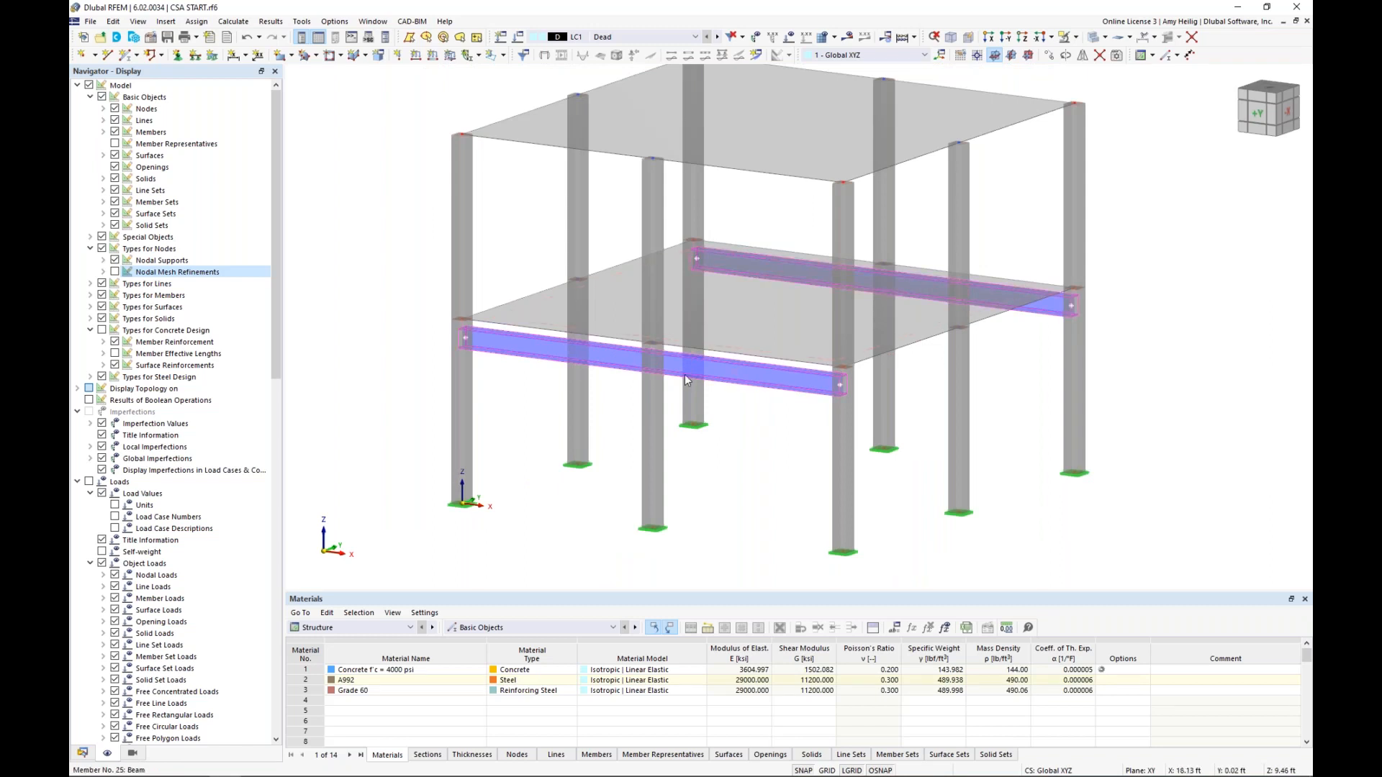
right_click(622, 365)
mouse_move(852, 404)
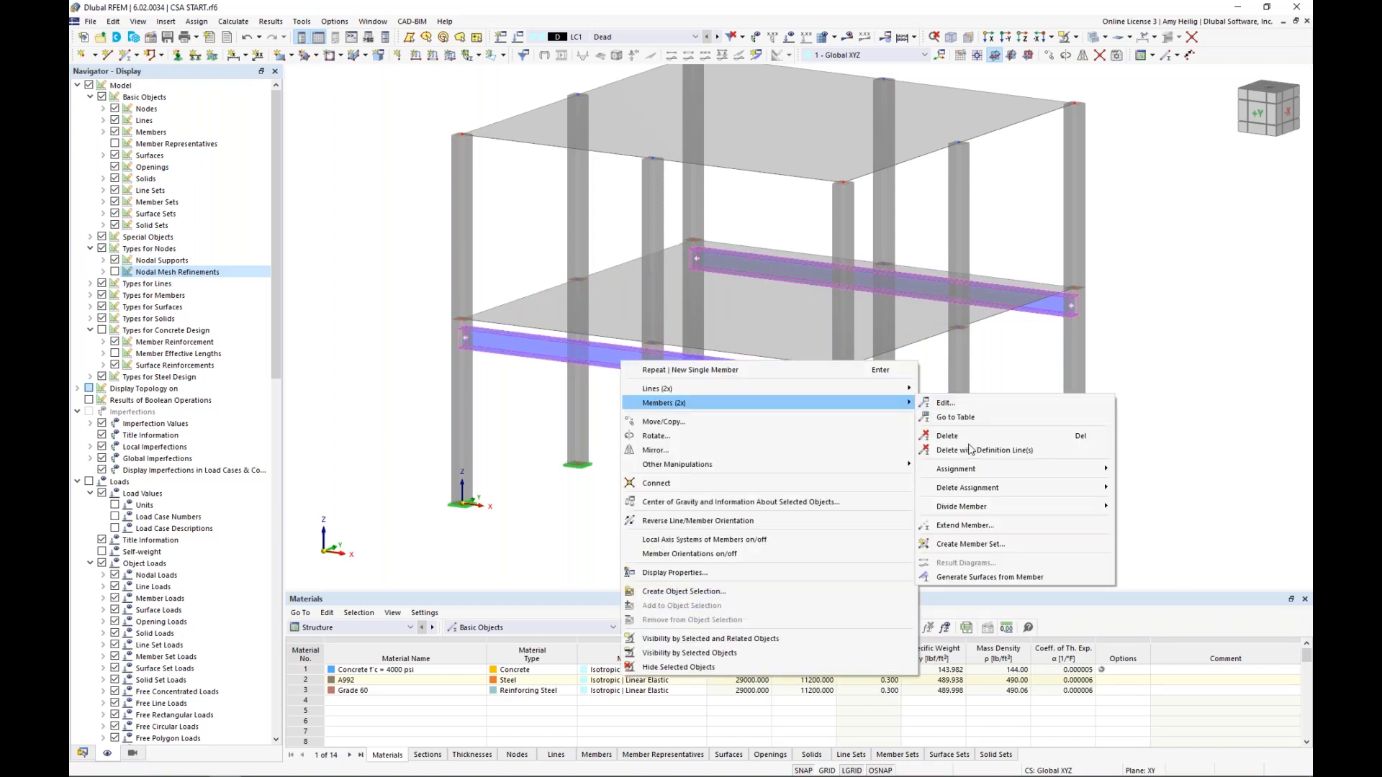
mouse_move(987, 508)
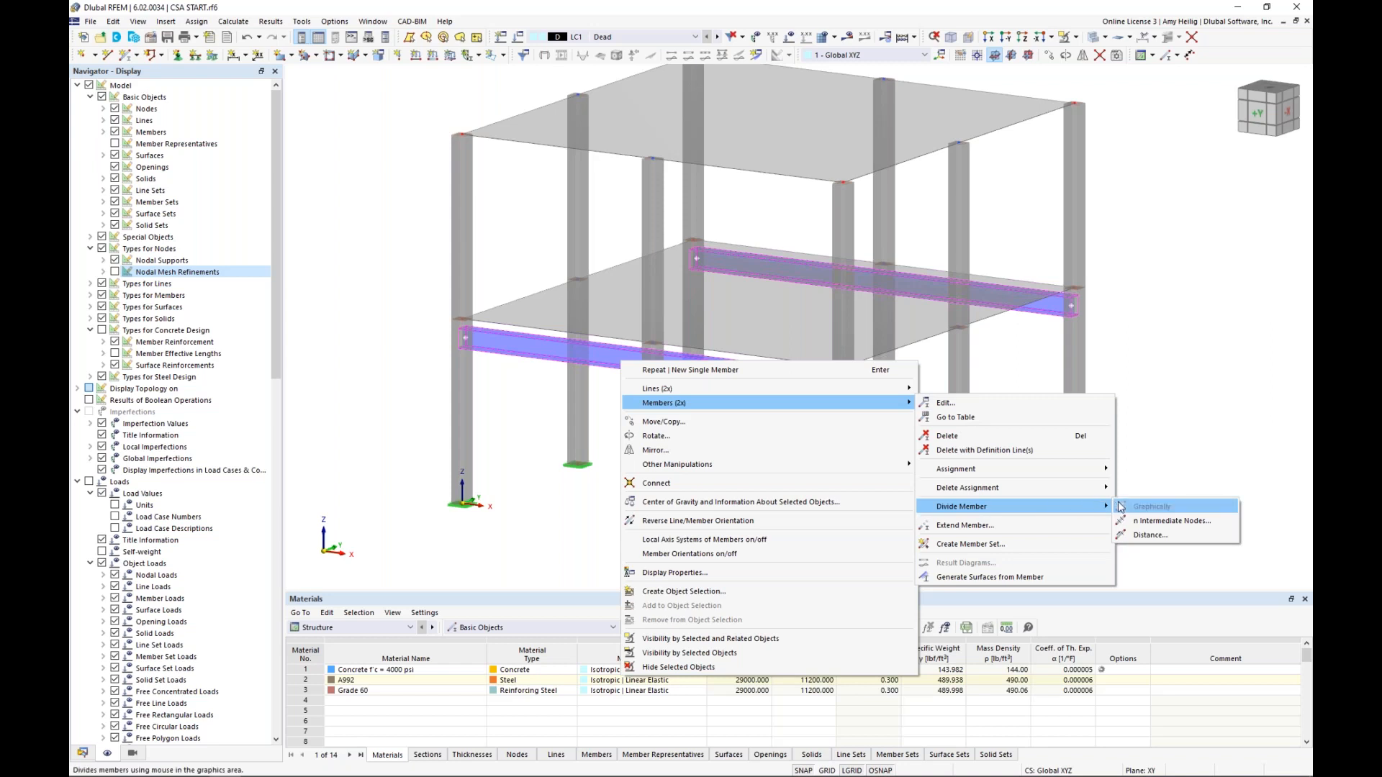
left_click(1140, 536)
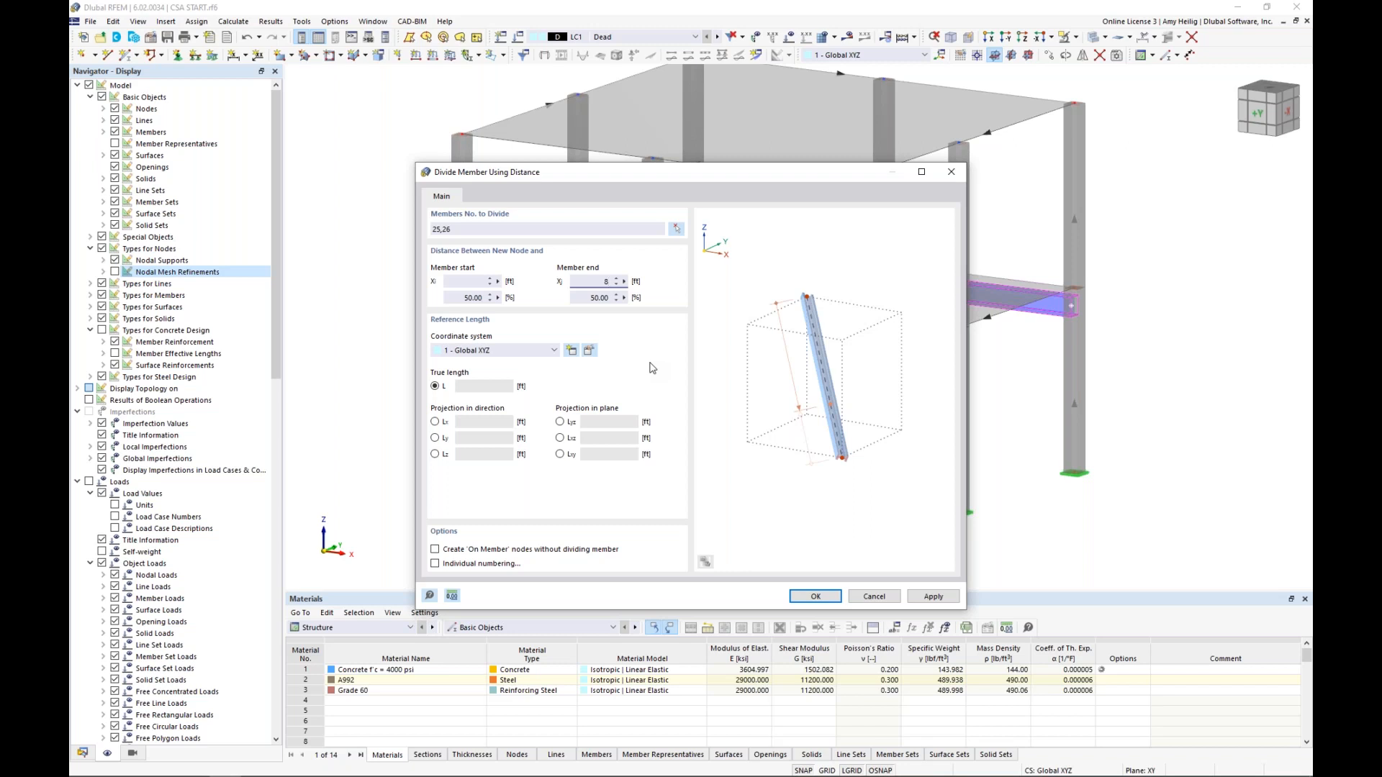
left_click(435, 550)
left_click(813, 597)
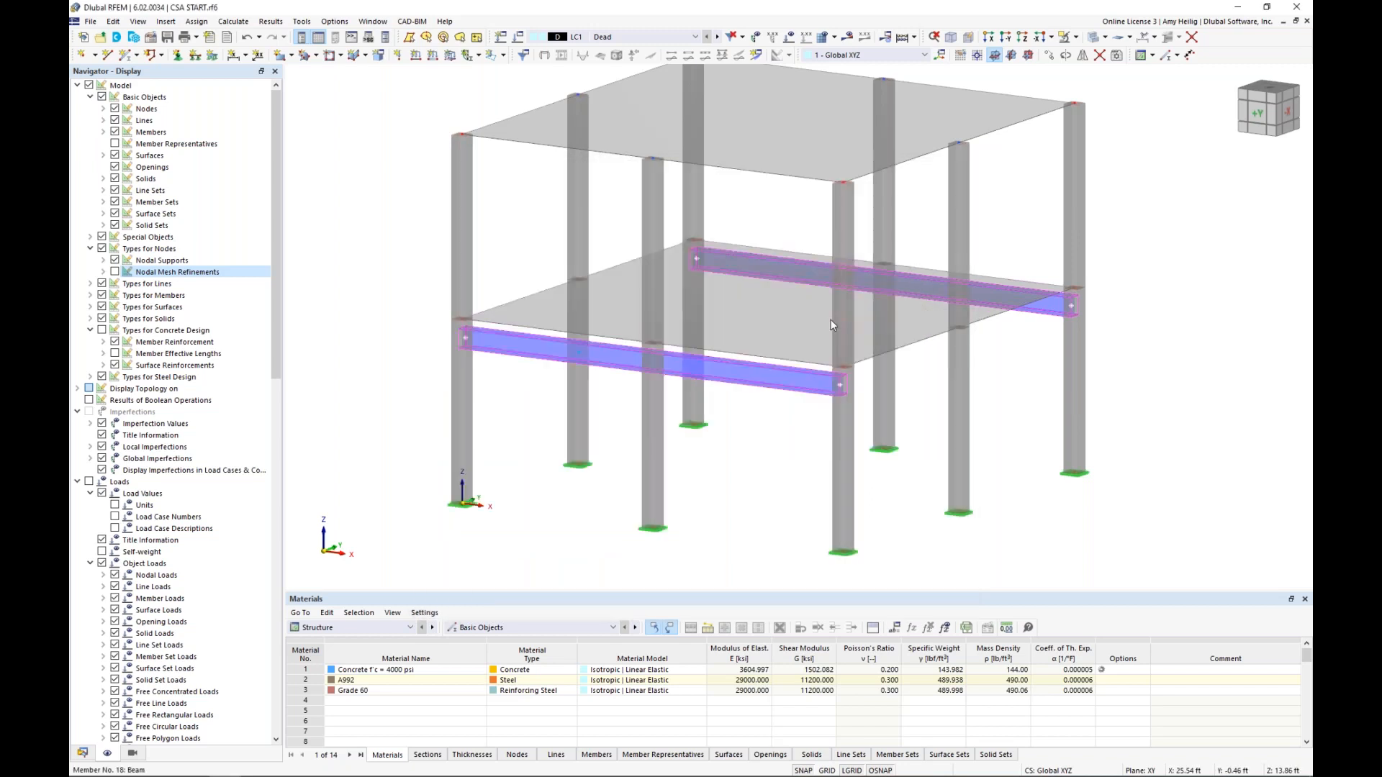
Switch to the wireframe display and review the node type, coordinates and member parameters of the front beam's on-member node
left_click(1091, 38)
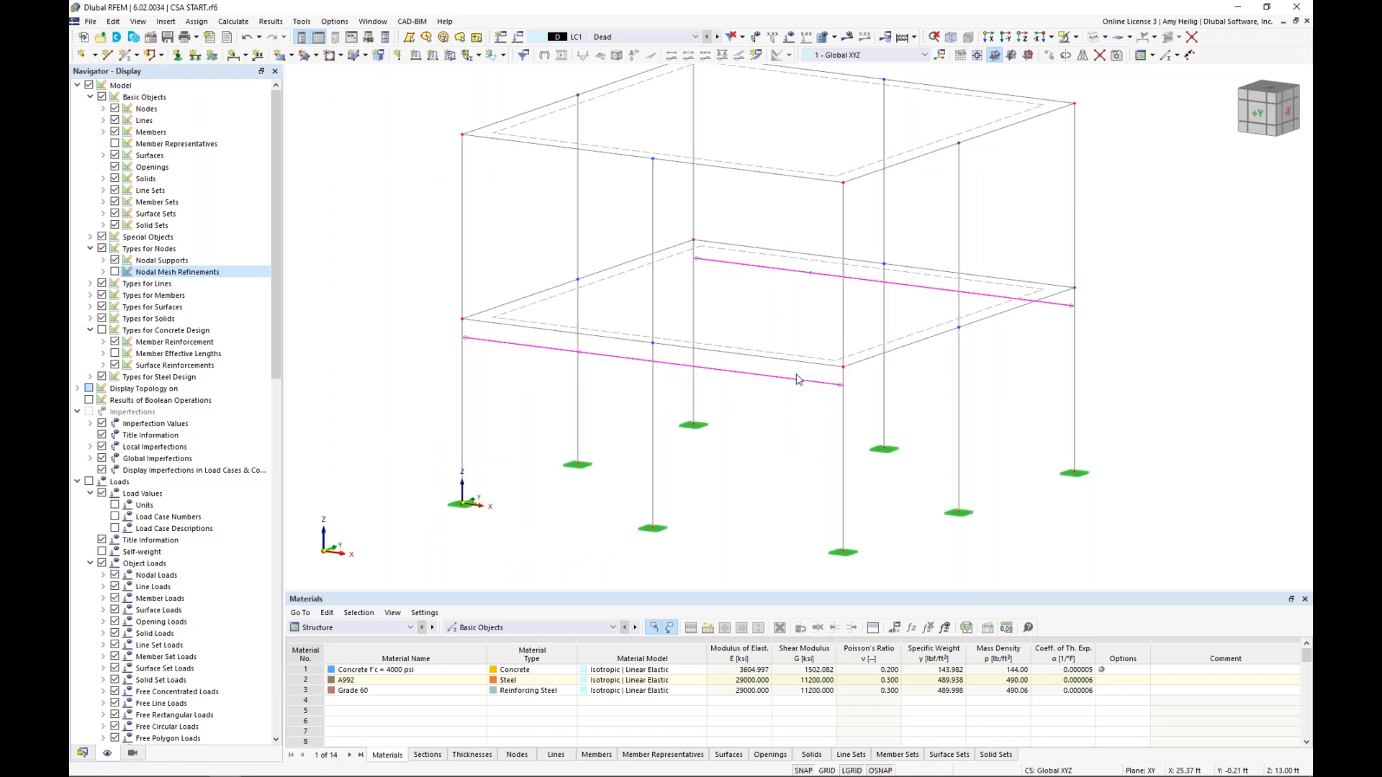
left_click(751, 377)
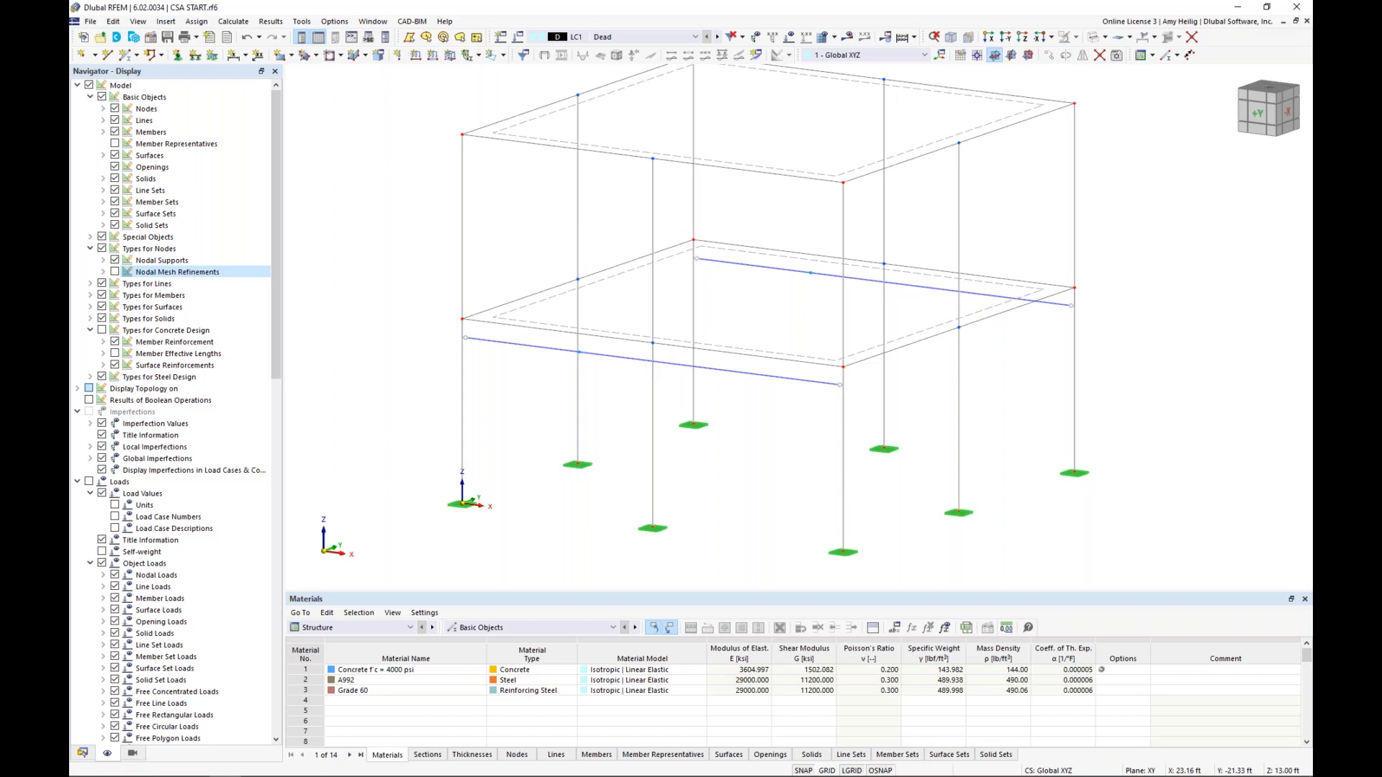
middle_click_drag(611, 395, 631, 385, "ctrl")
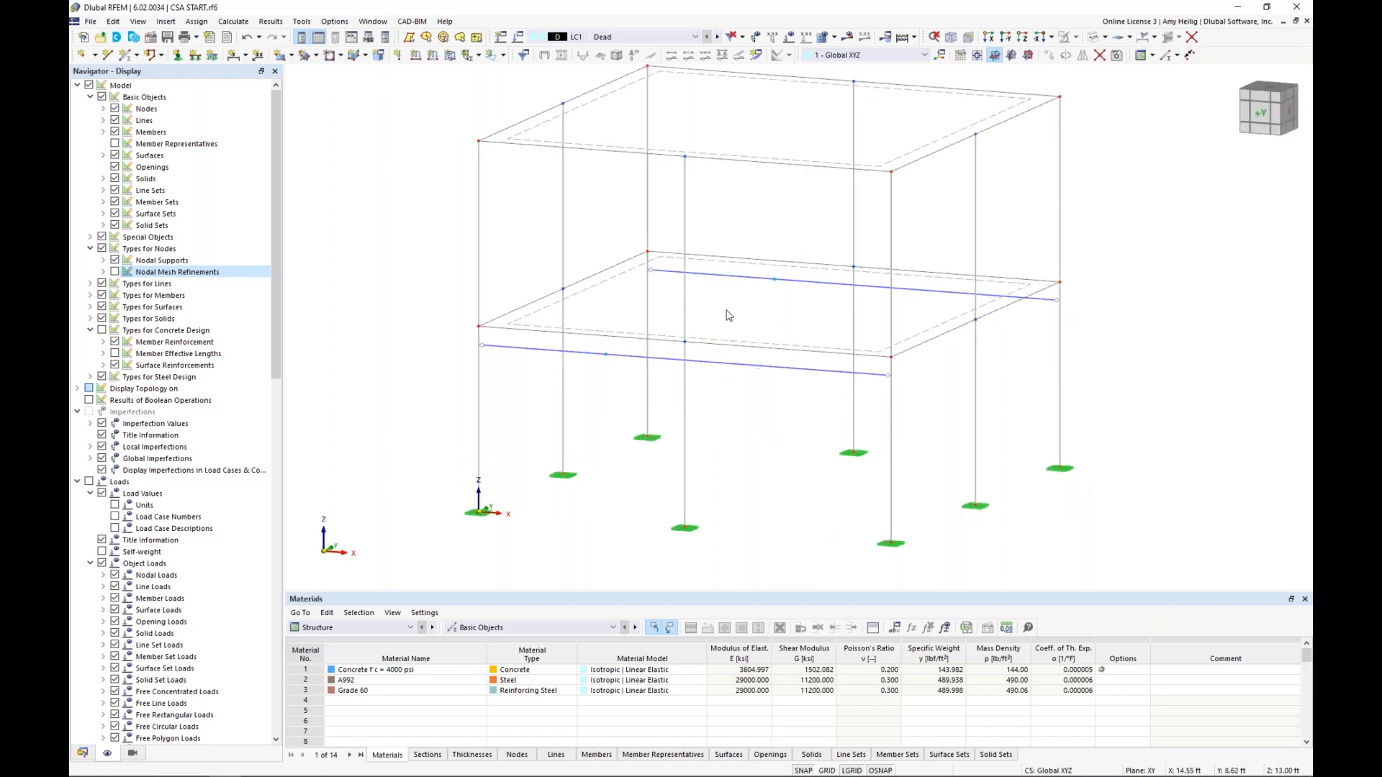
double_click(606, 355)
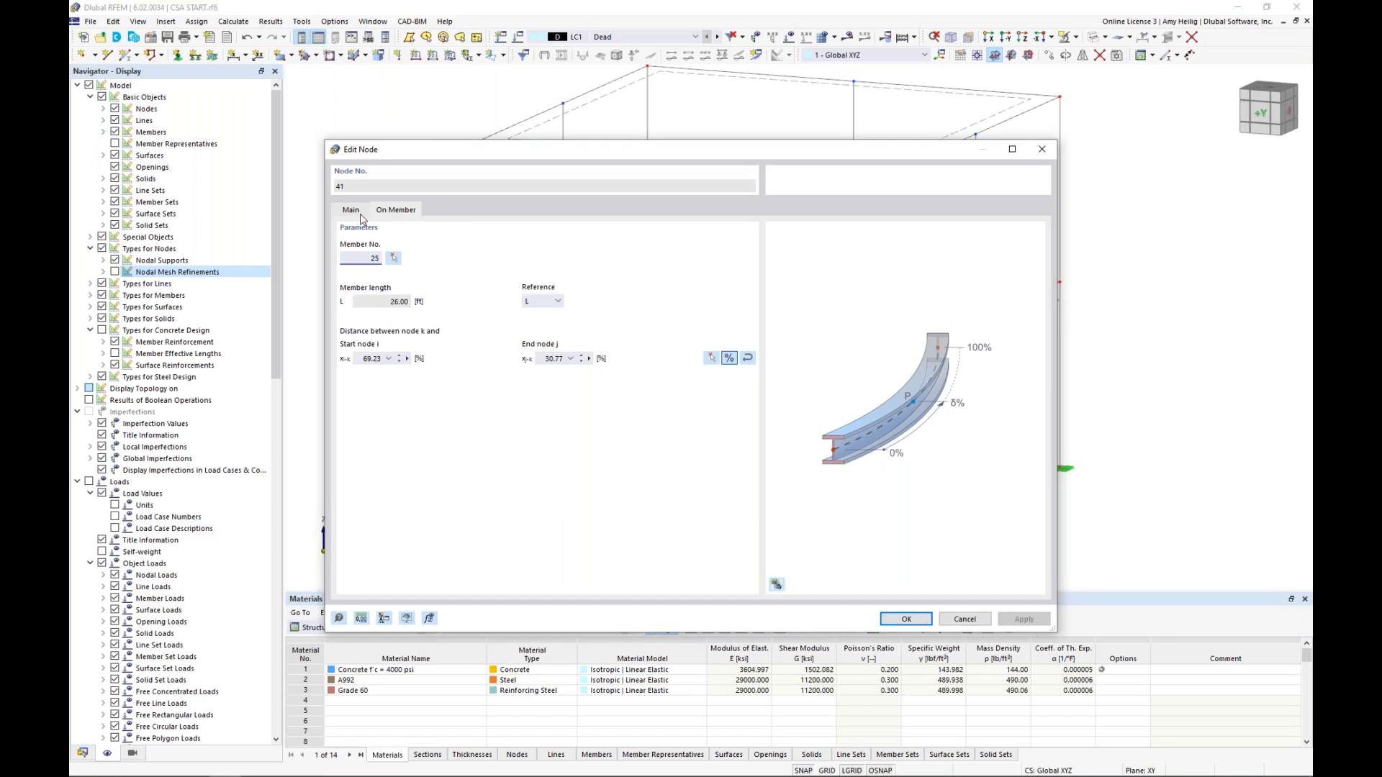
left_click(353, 213)
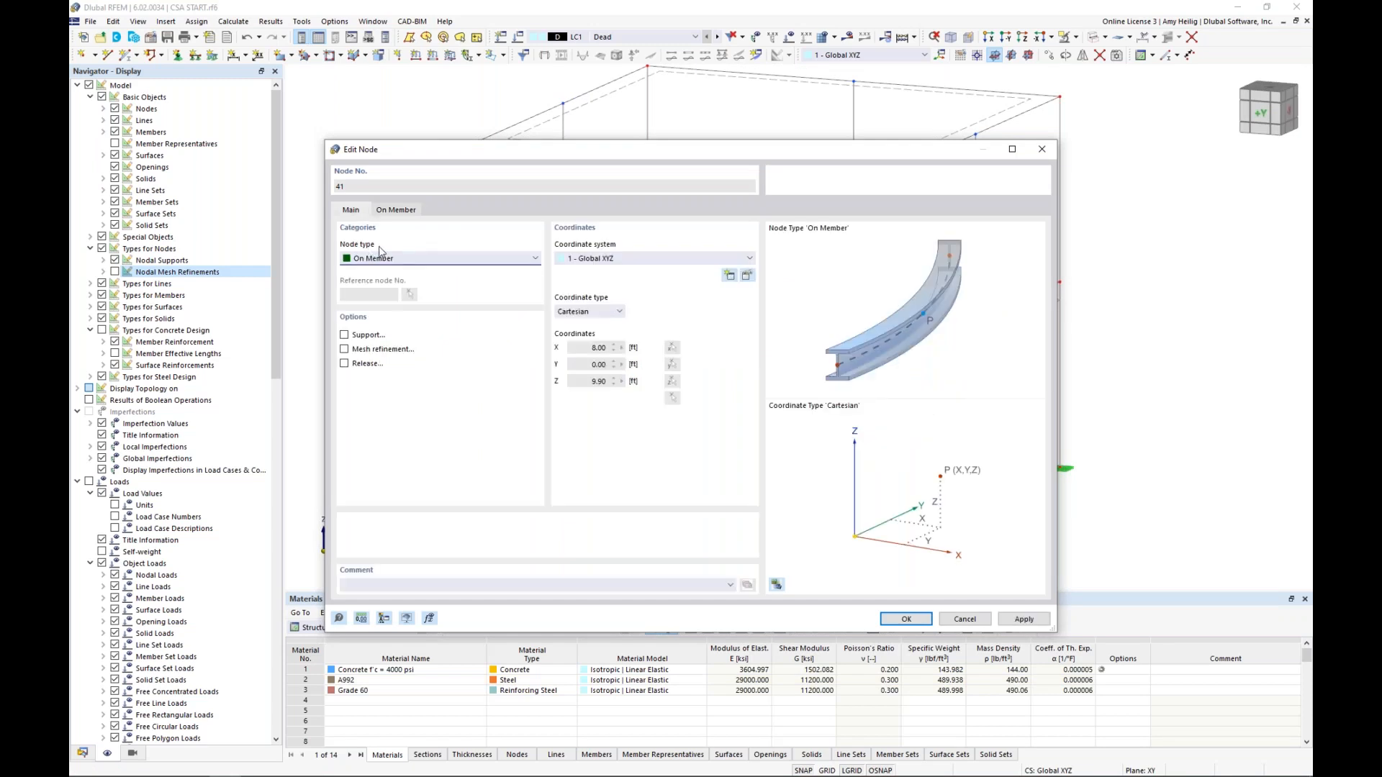
left_click(393, 213)
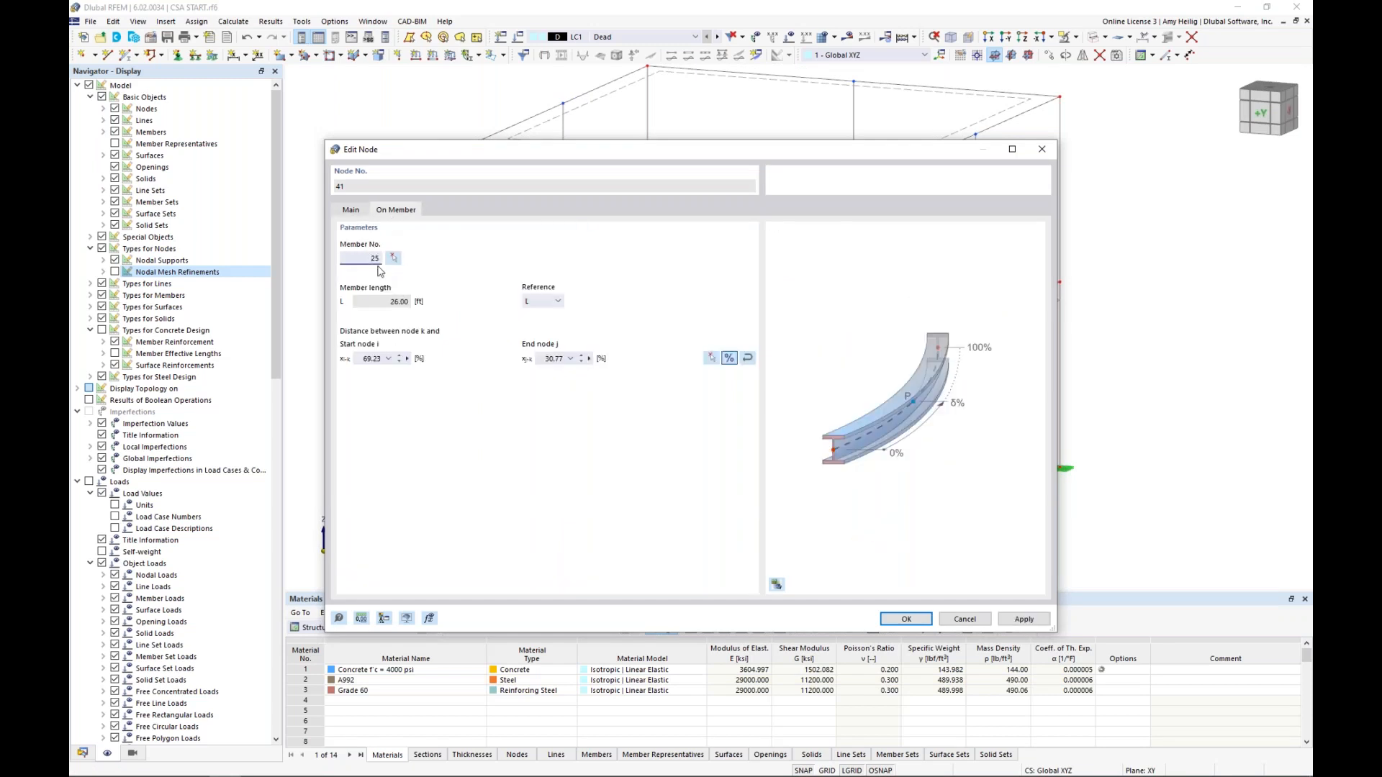
left_click(962, 621)
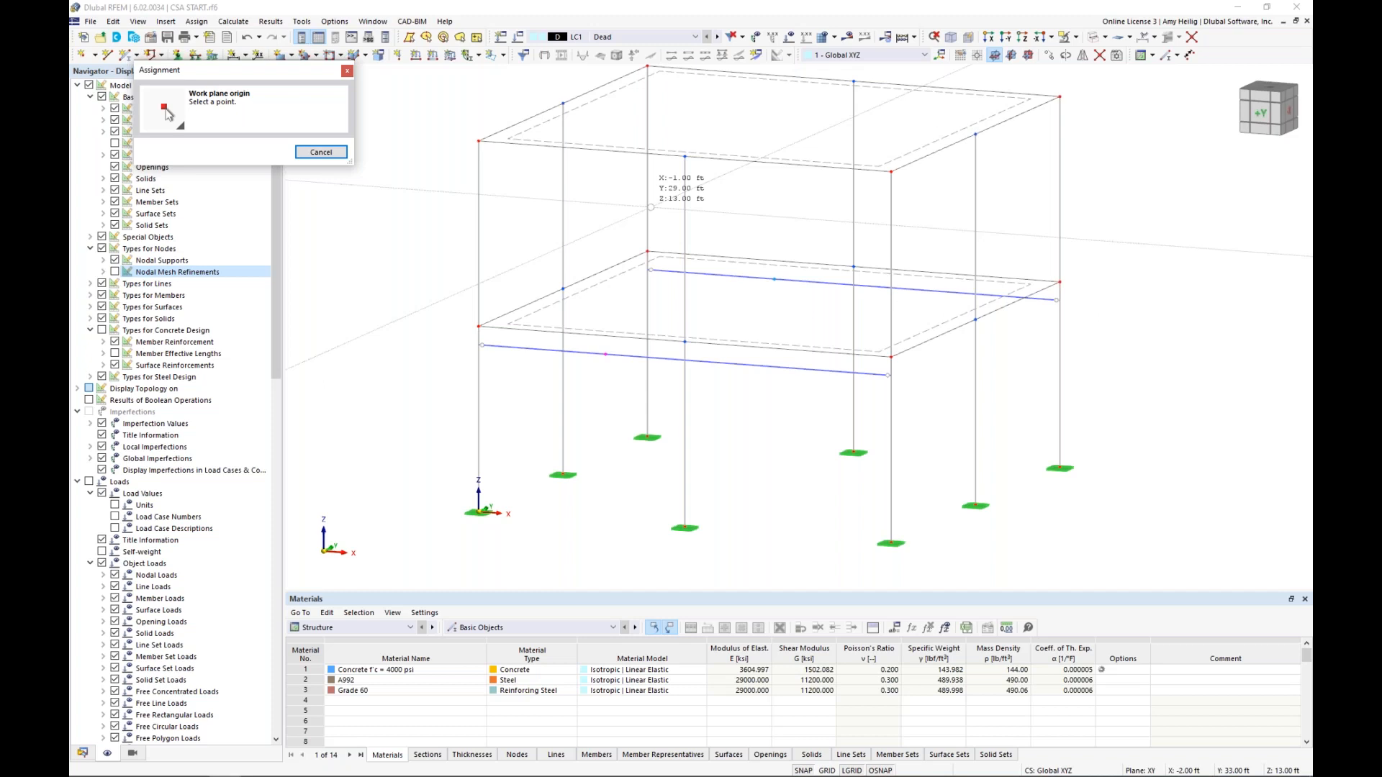
Set the work plane origin at the front beam's on-member node and give a new member the AISC W 8x35 section in A992
left_click(650, 207)
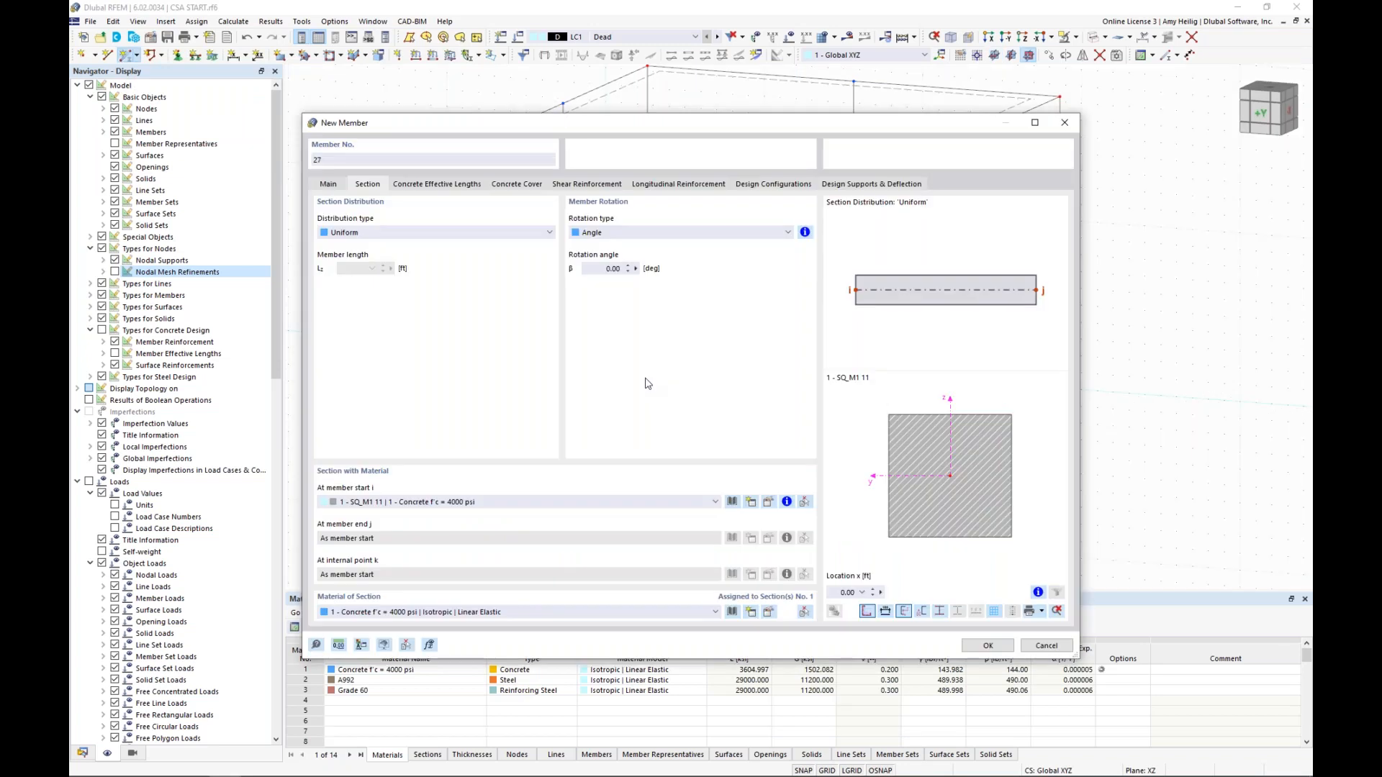
left_click(792, 502)
left_click(419, 209)
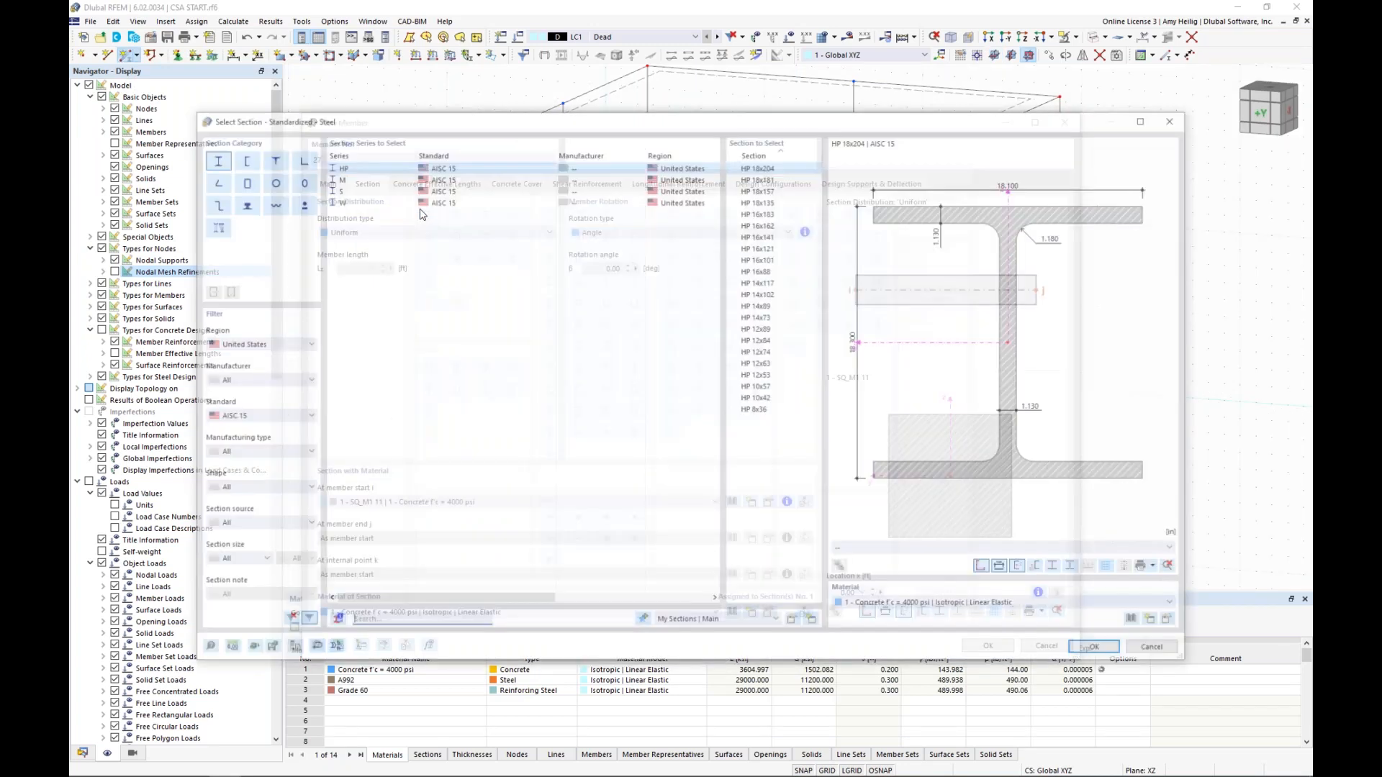
left_click_drag(817, 179, 818, 539)
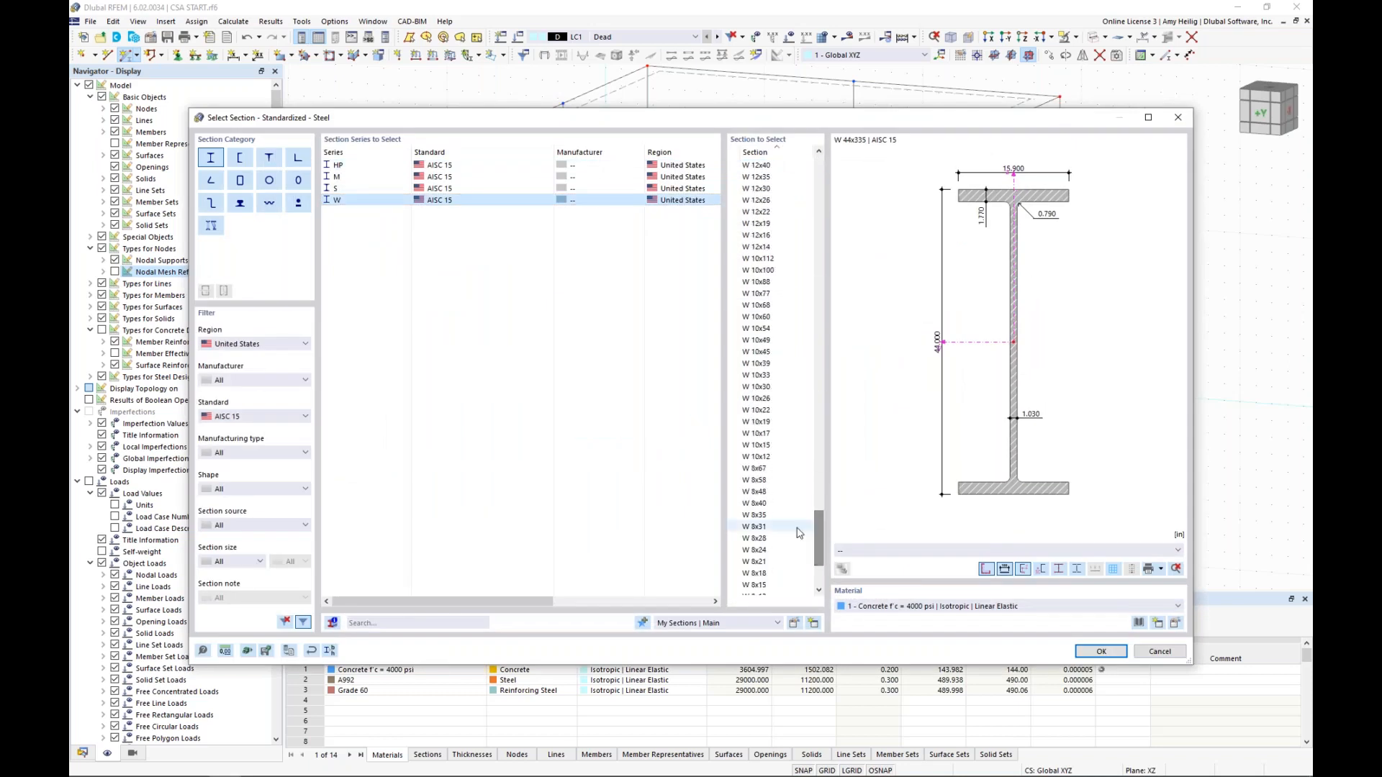
left_click(763, 514)
left_click(899, 612)
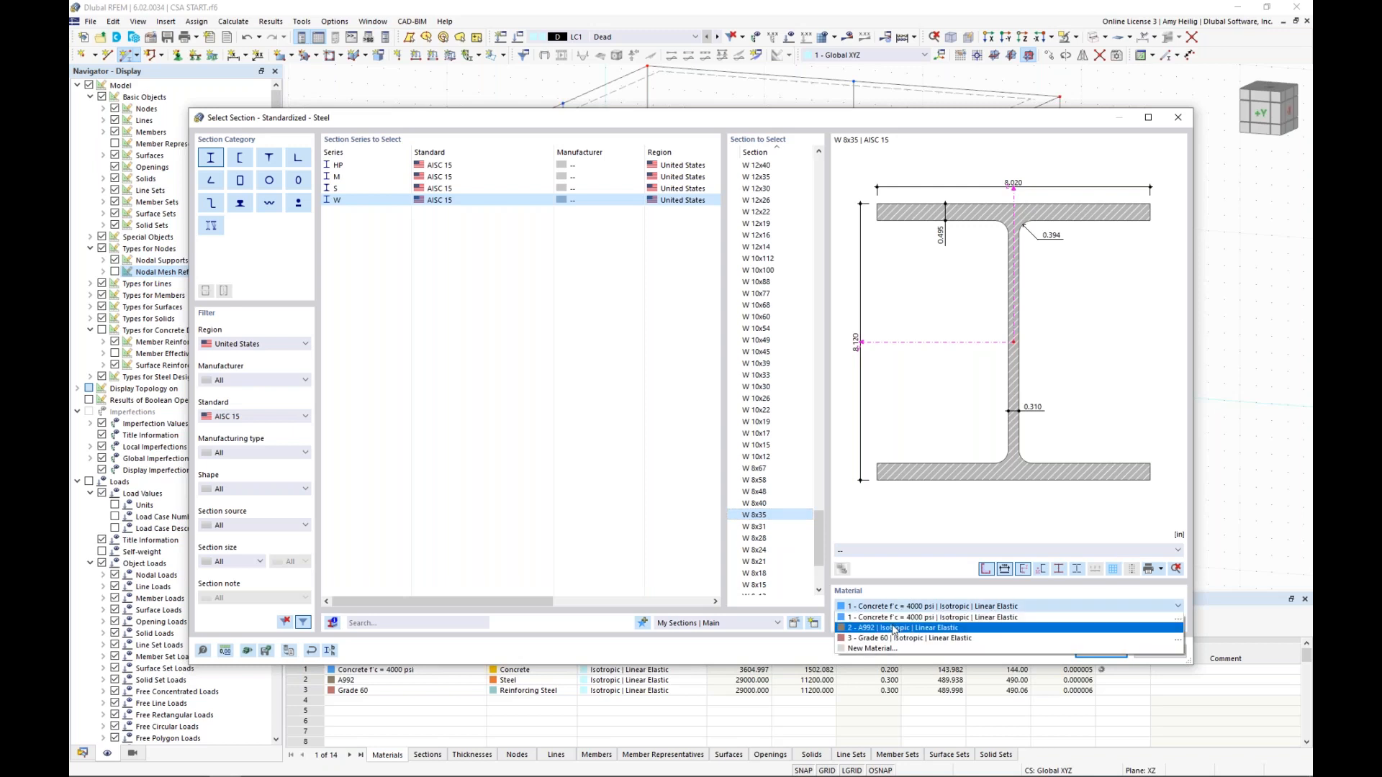
left_click(894, 628)
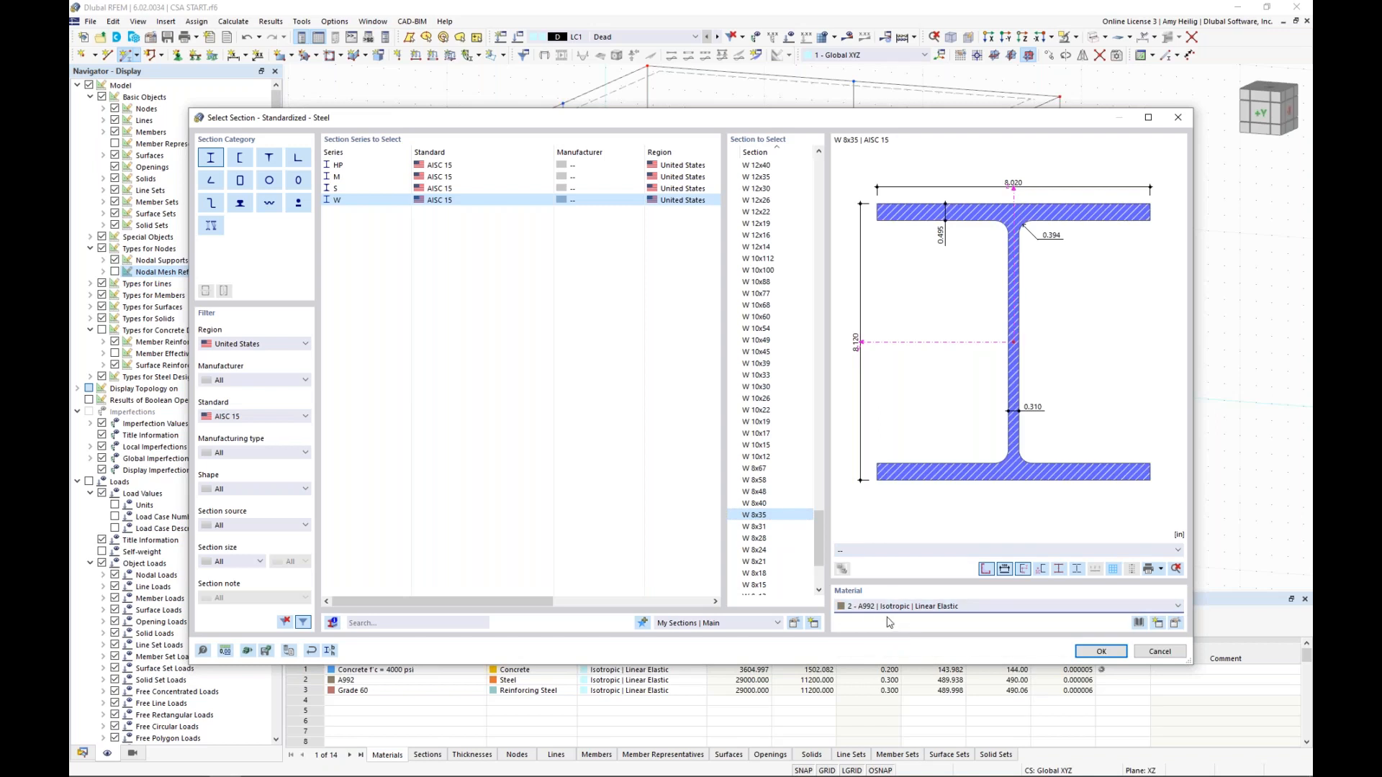
left_click(1088, 652)
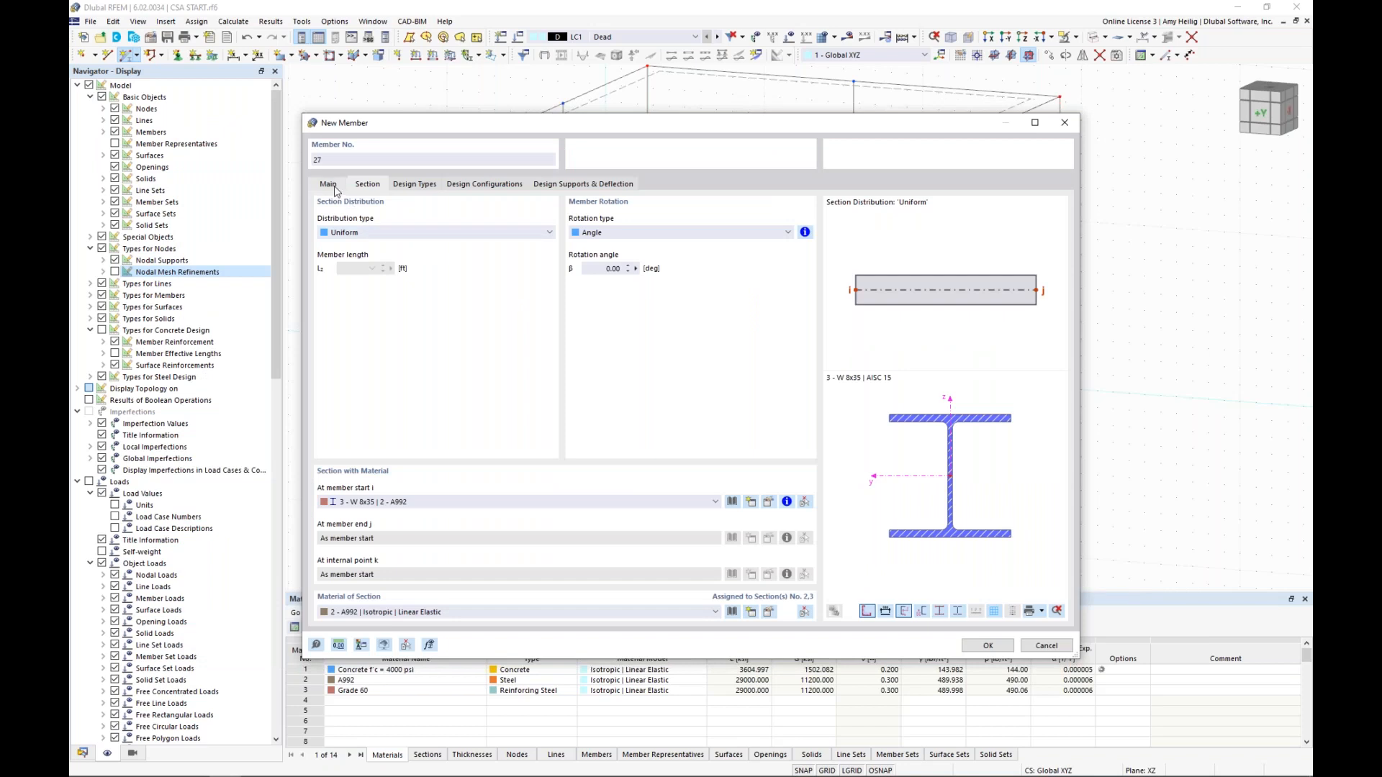
Enable hinges for the new member, assign the existing local xyz hinge at member end j, and confirm the definition
left_click(333, 187)
left_click(322, 271)
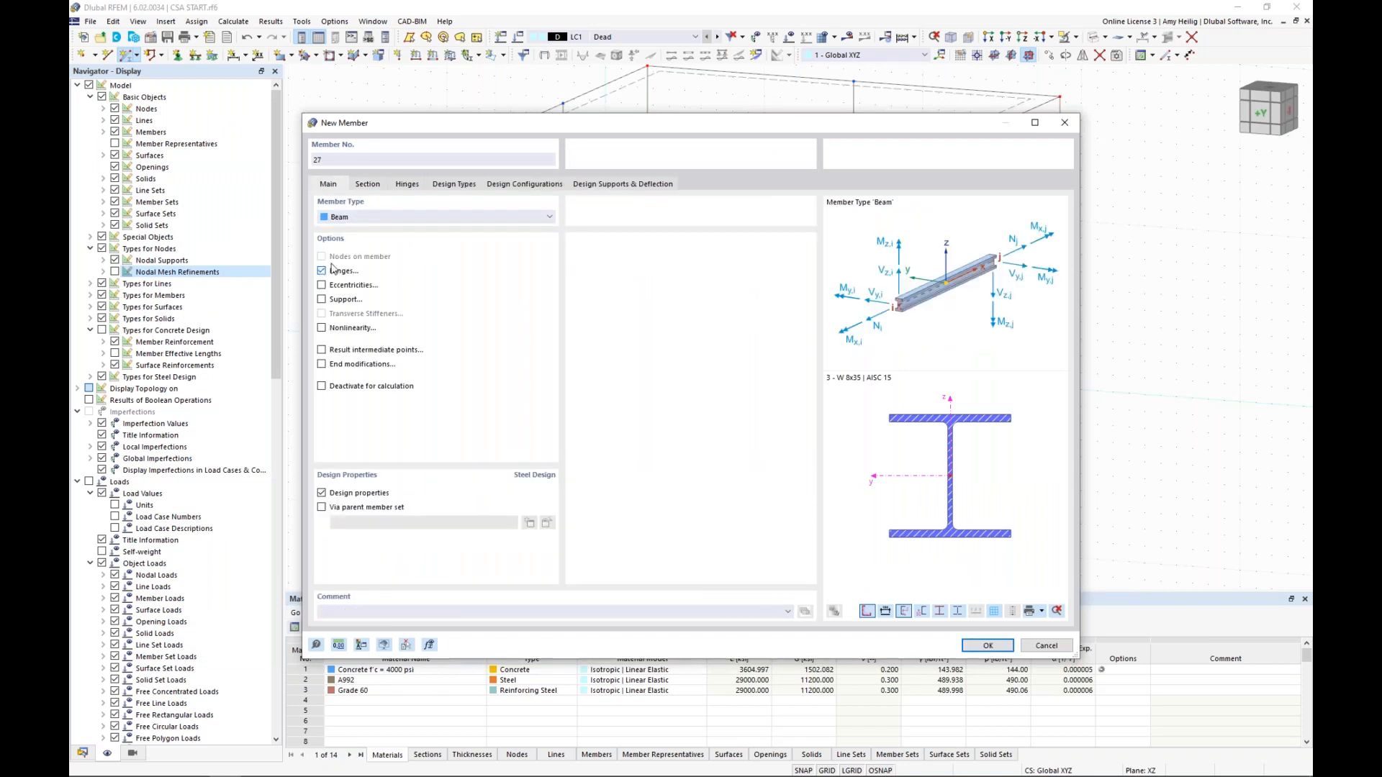
left_click(408, 186)
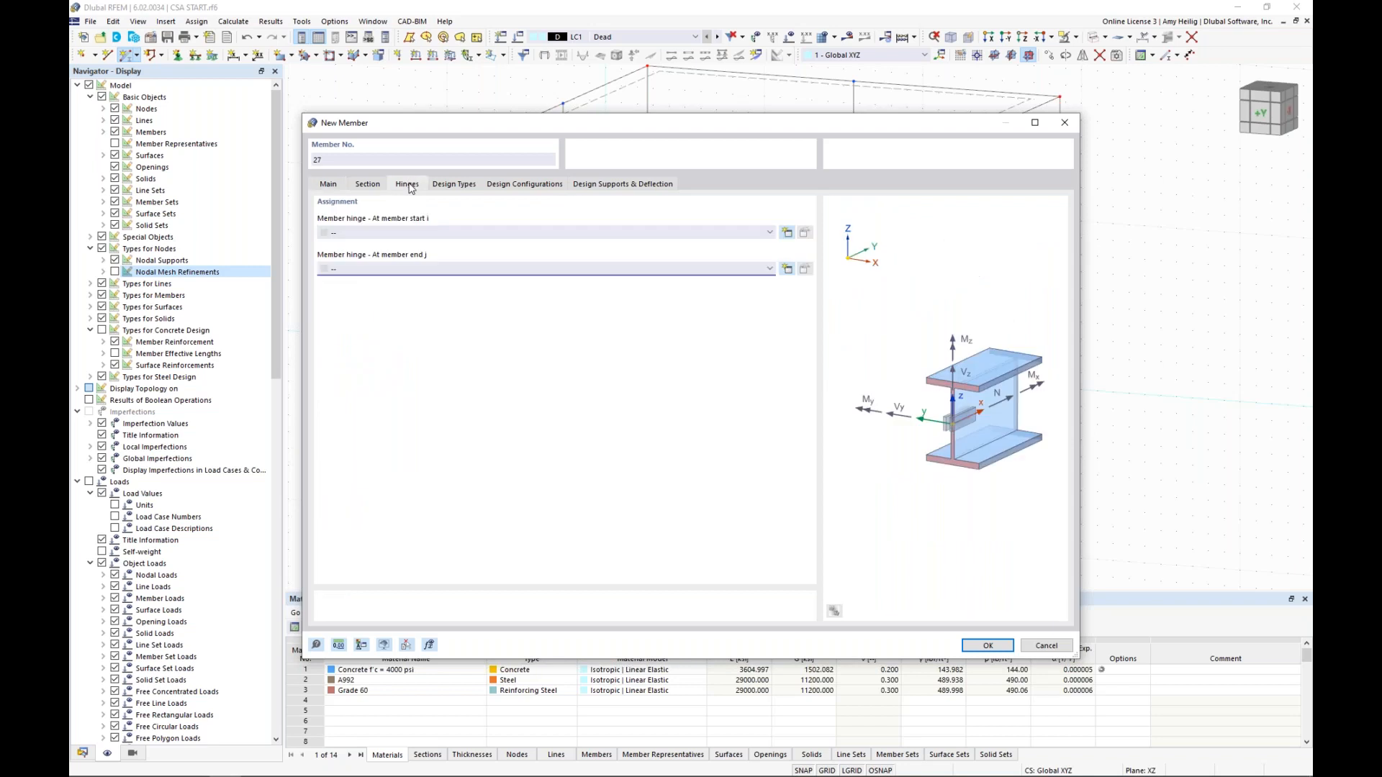
left_click(379, 270)
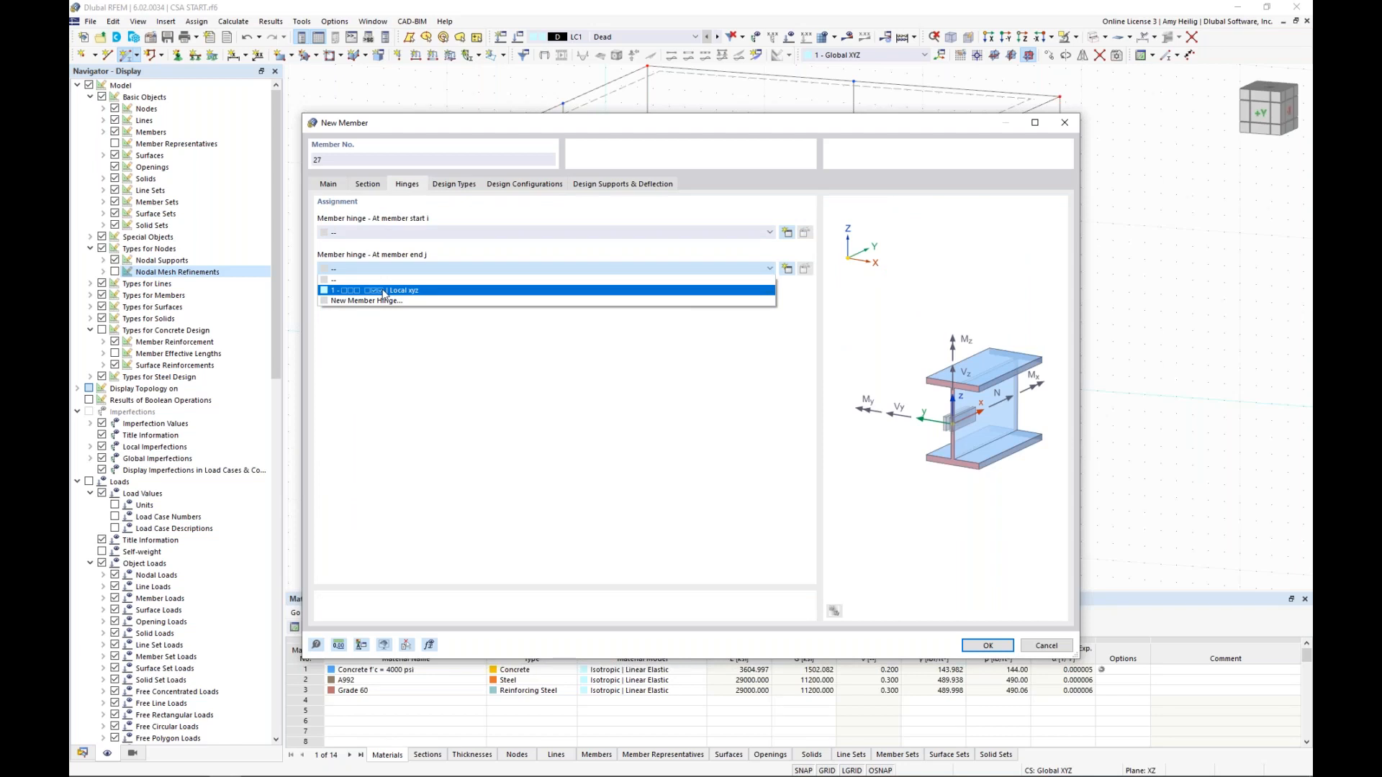
left_click(383, 291)
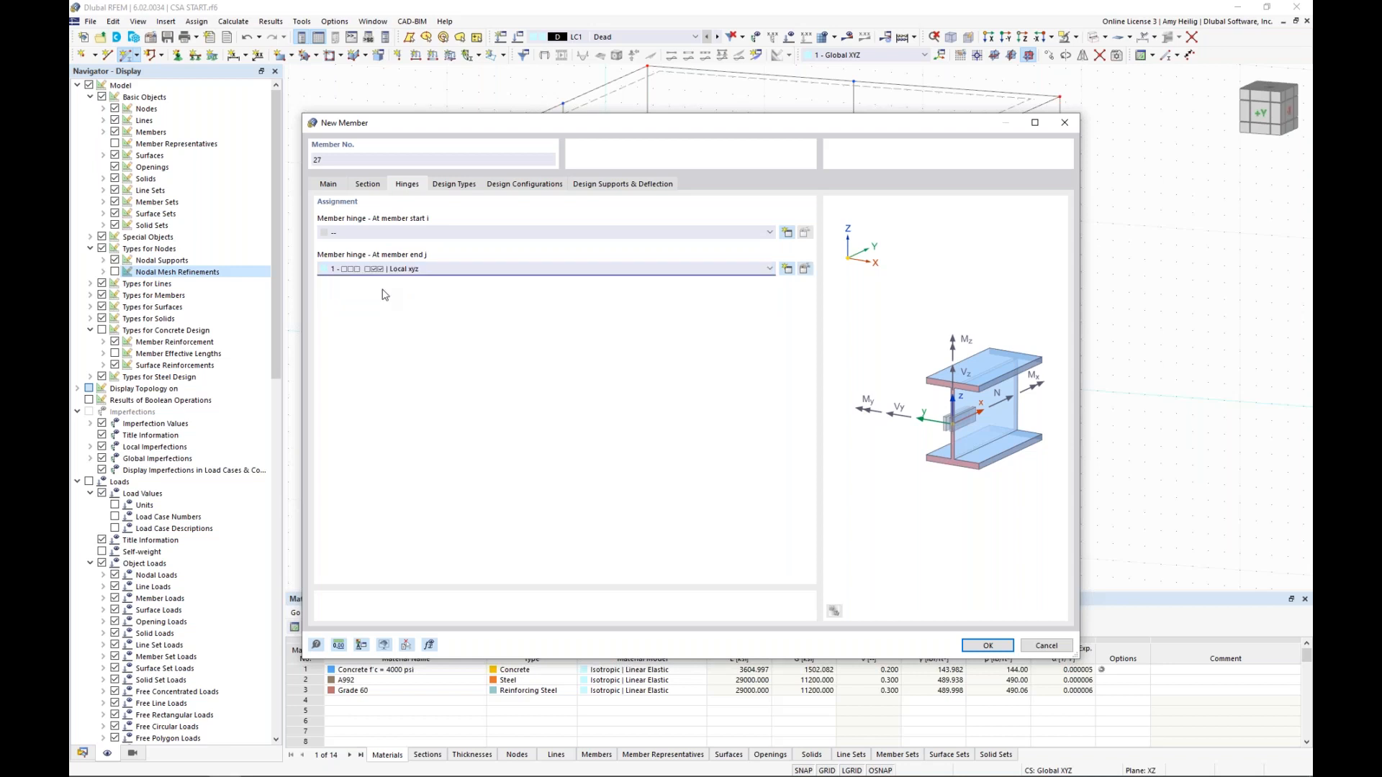
left_click(985, 650)
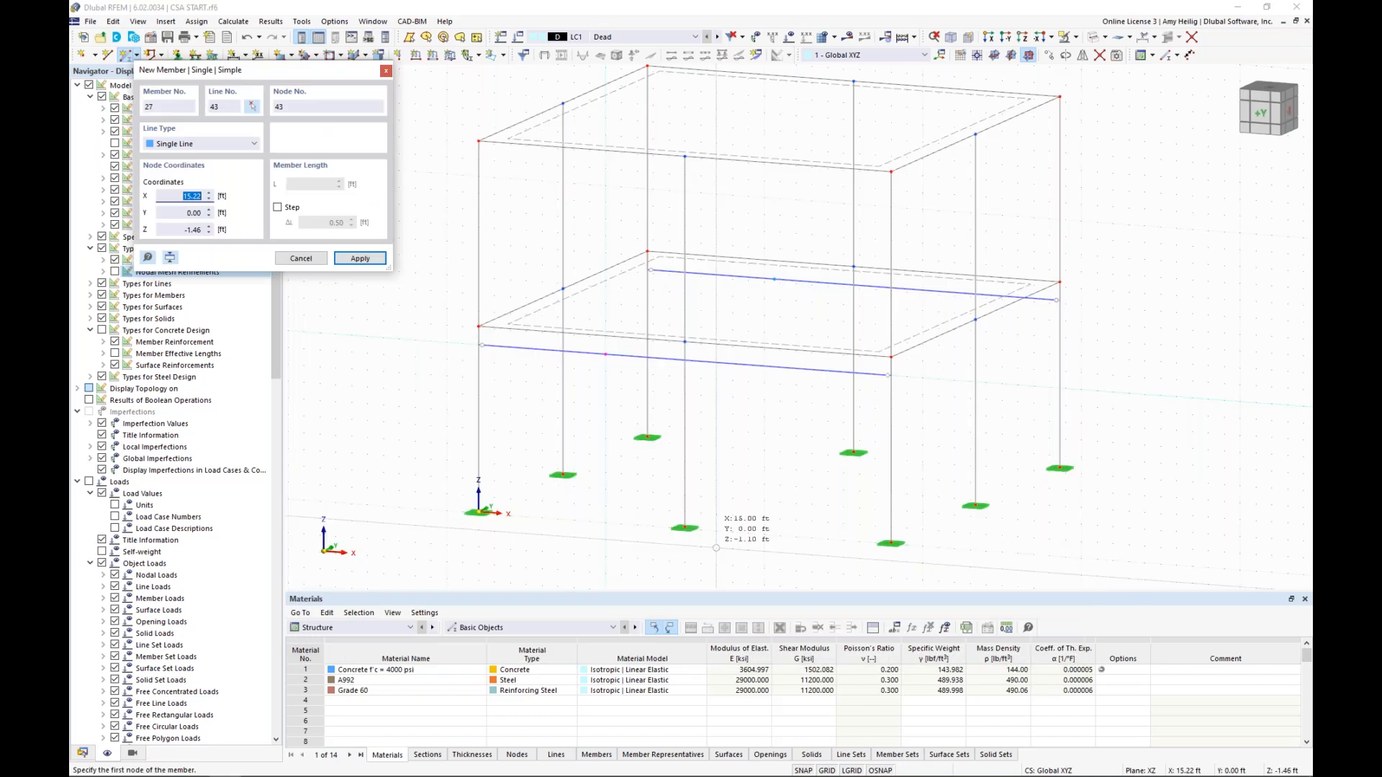
Draw a 10 ft vertical column from ground level at X 8 ft up to the front beam's on-member node
left_click(606, 523)
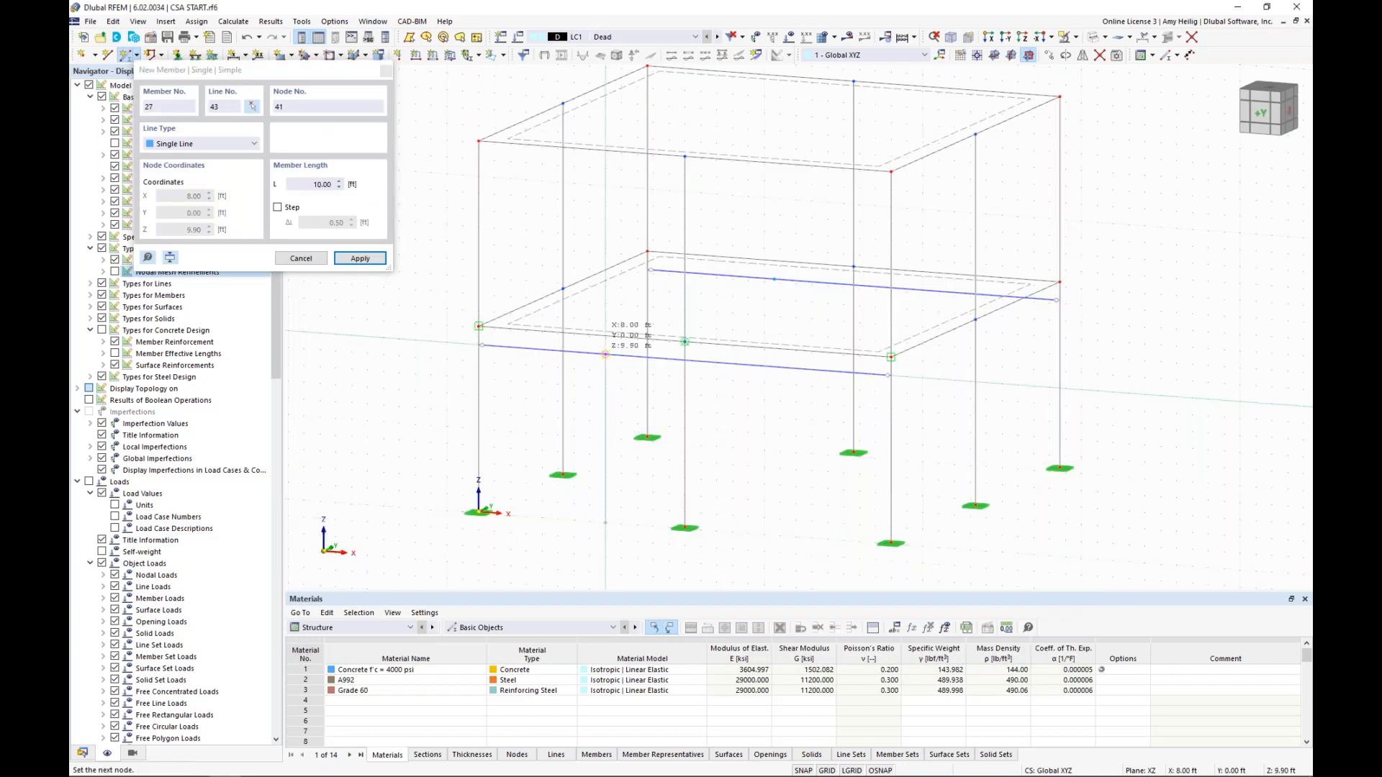
left_click(605, 355)
key("Escape")
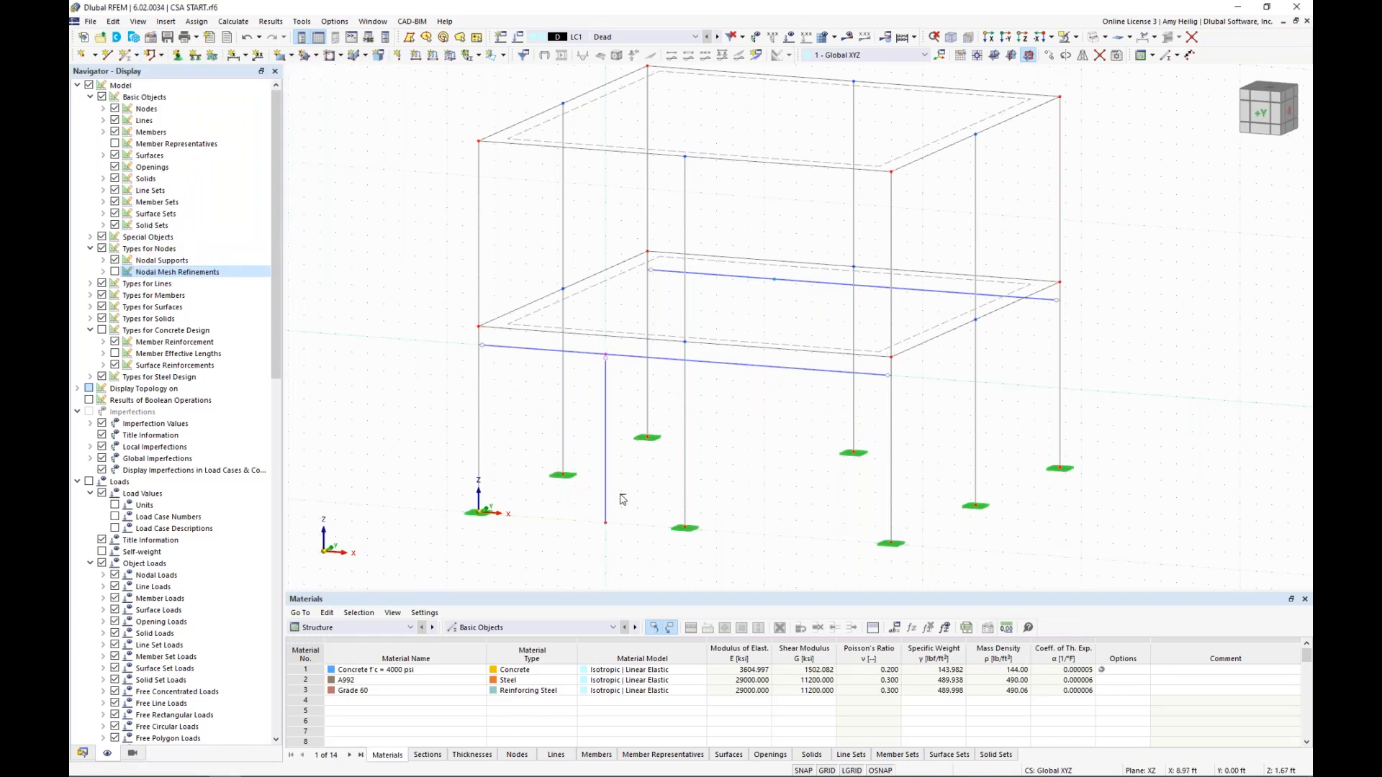
Copy the W 8x35 column from the front beam's on-member node to the rear beam's, and restore the solid display
left_click(605, 454)
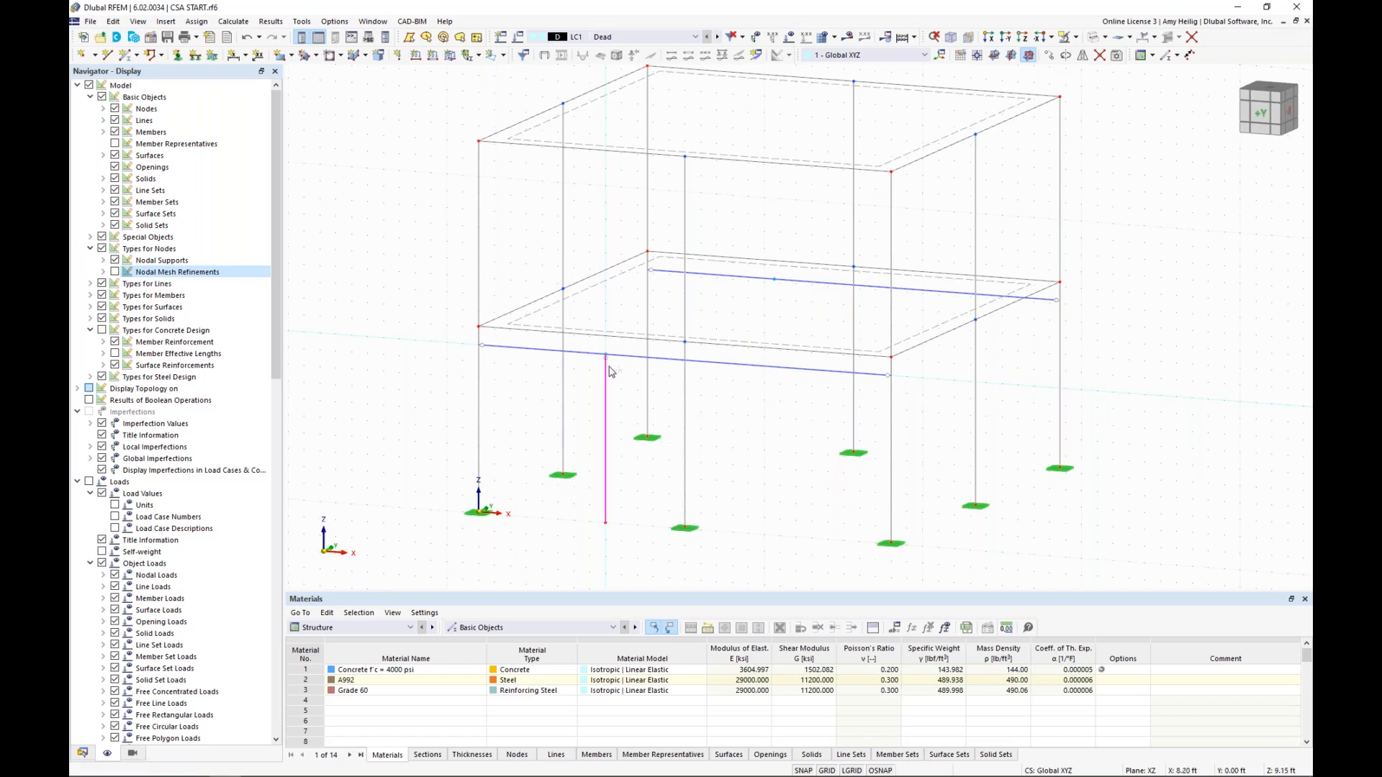
left_click_drag(607, 360, 775, 280, "ctrl")
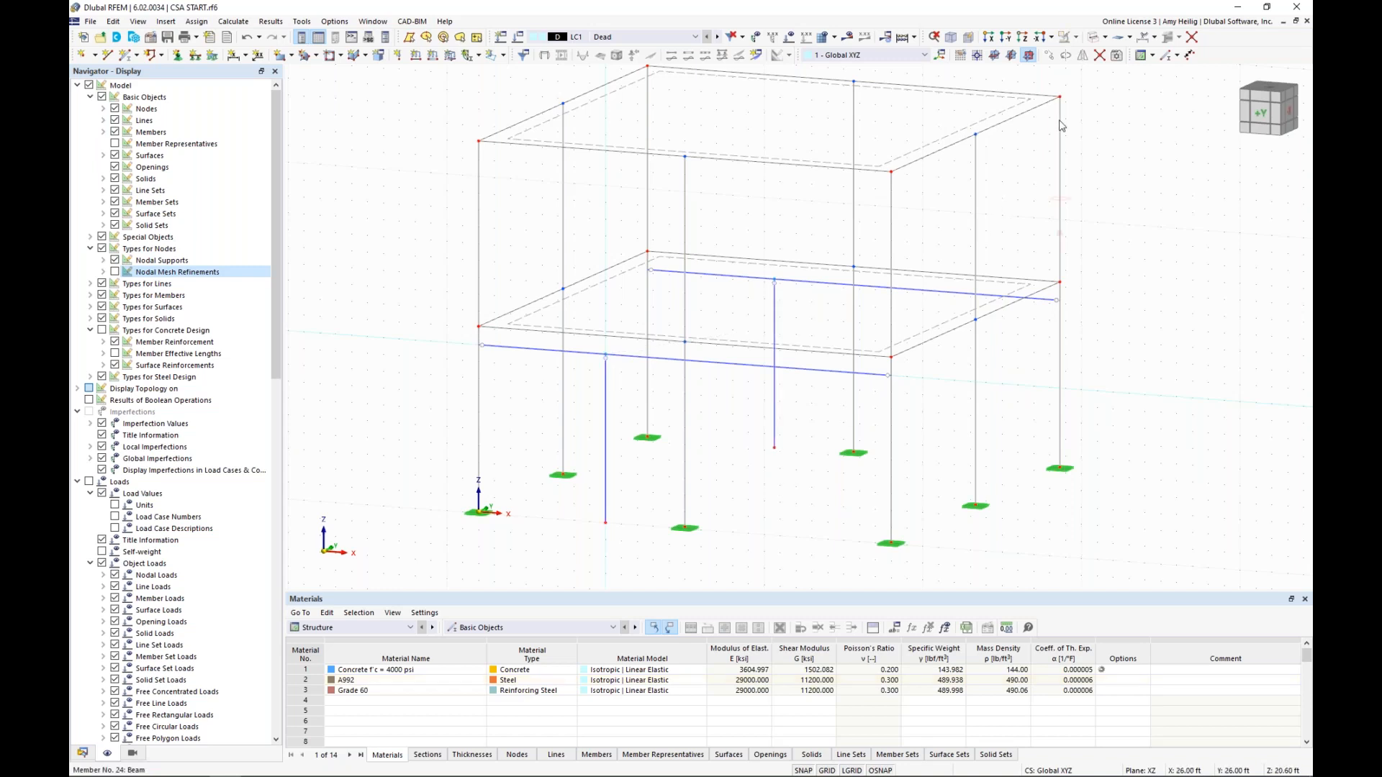
left_click(1093, 39)
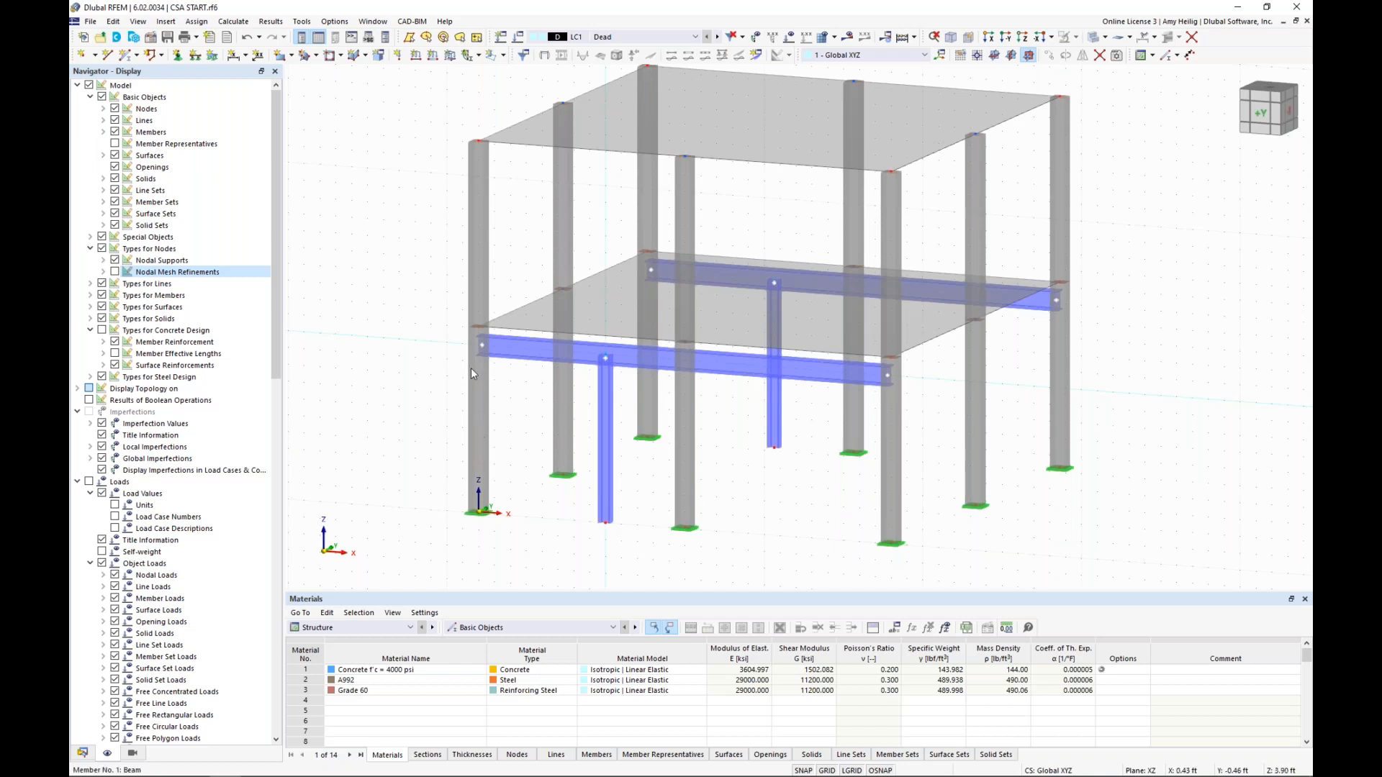
Assign hinged nodal supports to the base nodes of the front and rear W 8x35 columns
left_click(177, 57)
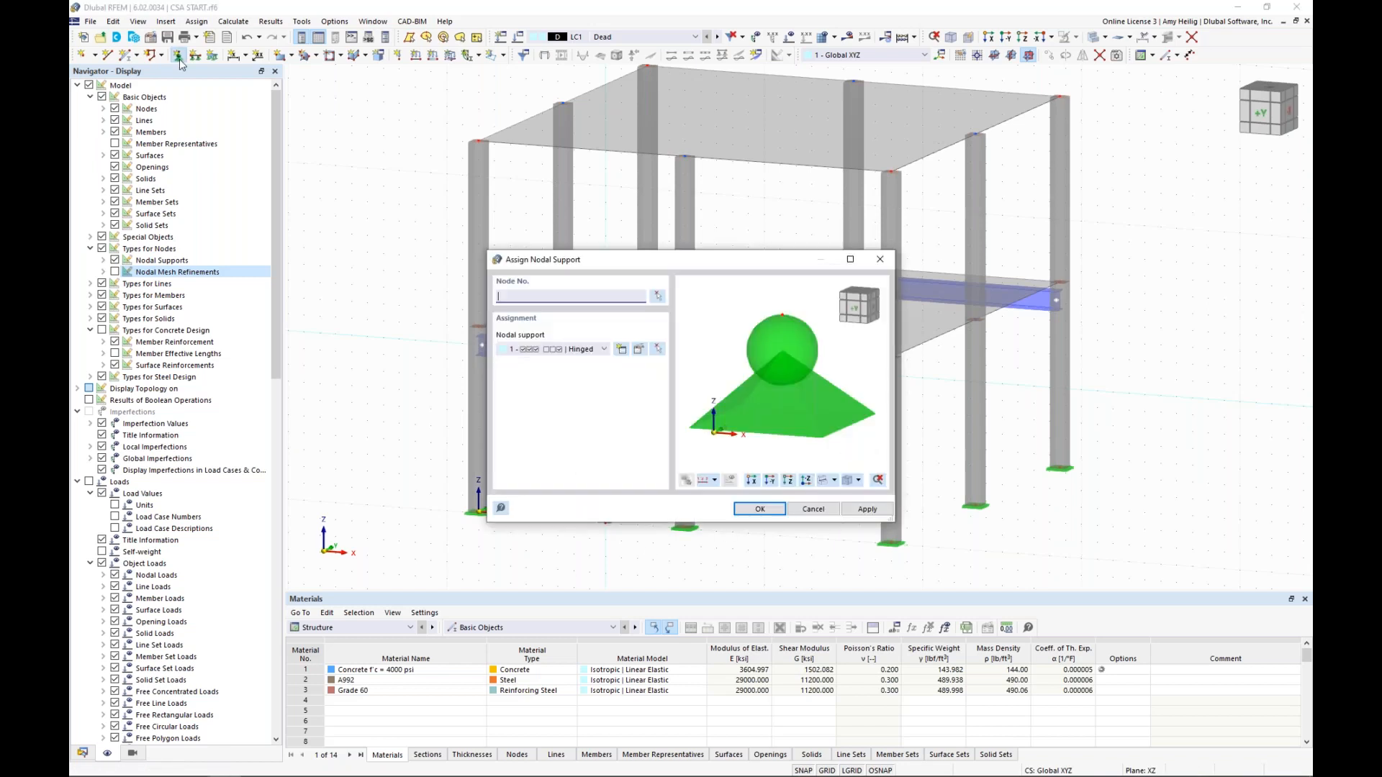
left_click(587, 349)
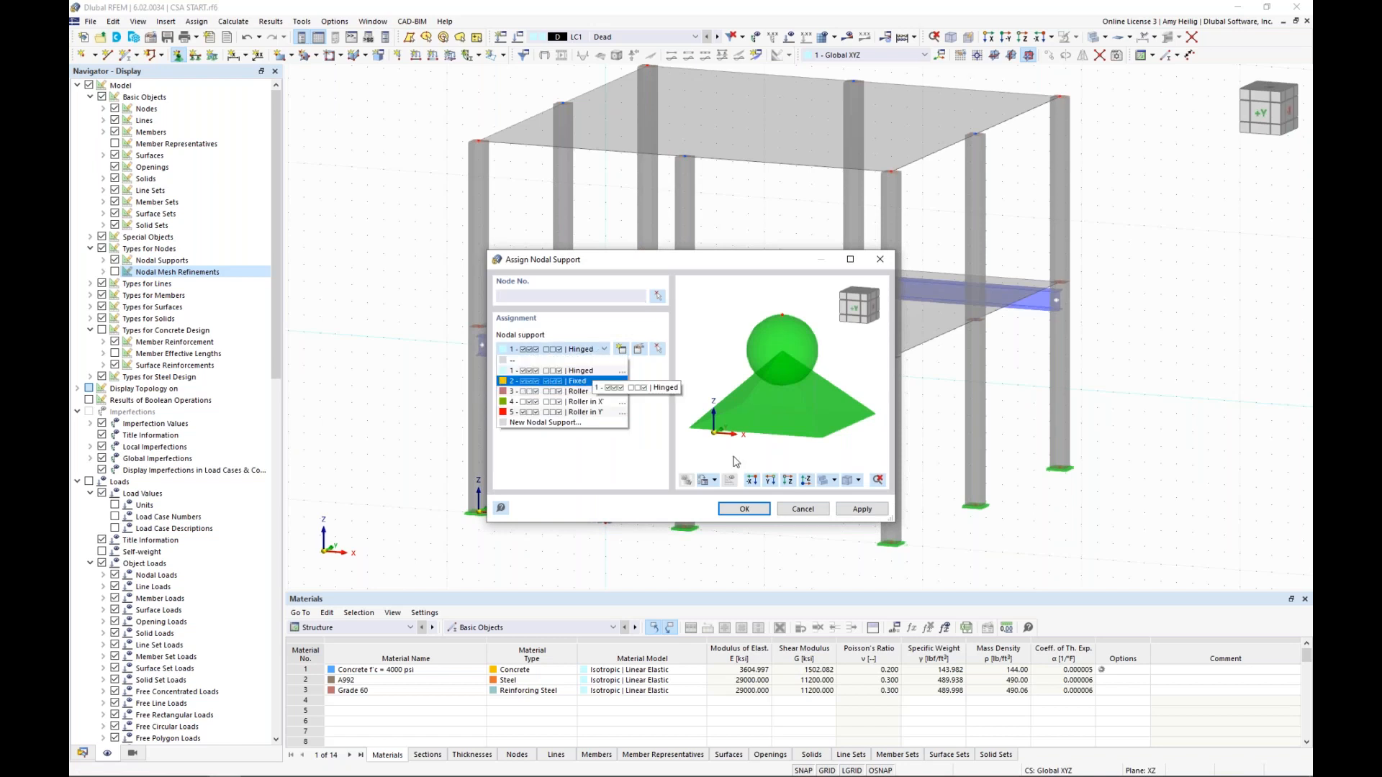
left_click(744, 512)
left_click(745, 510)
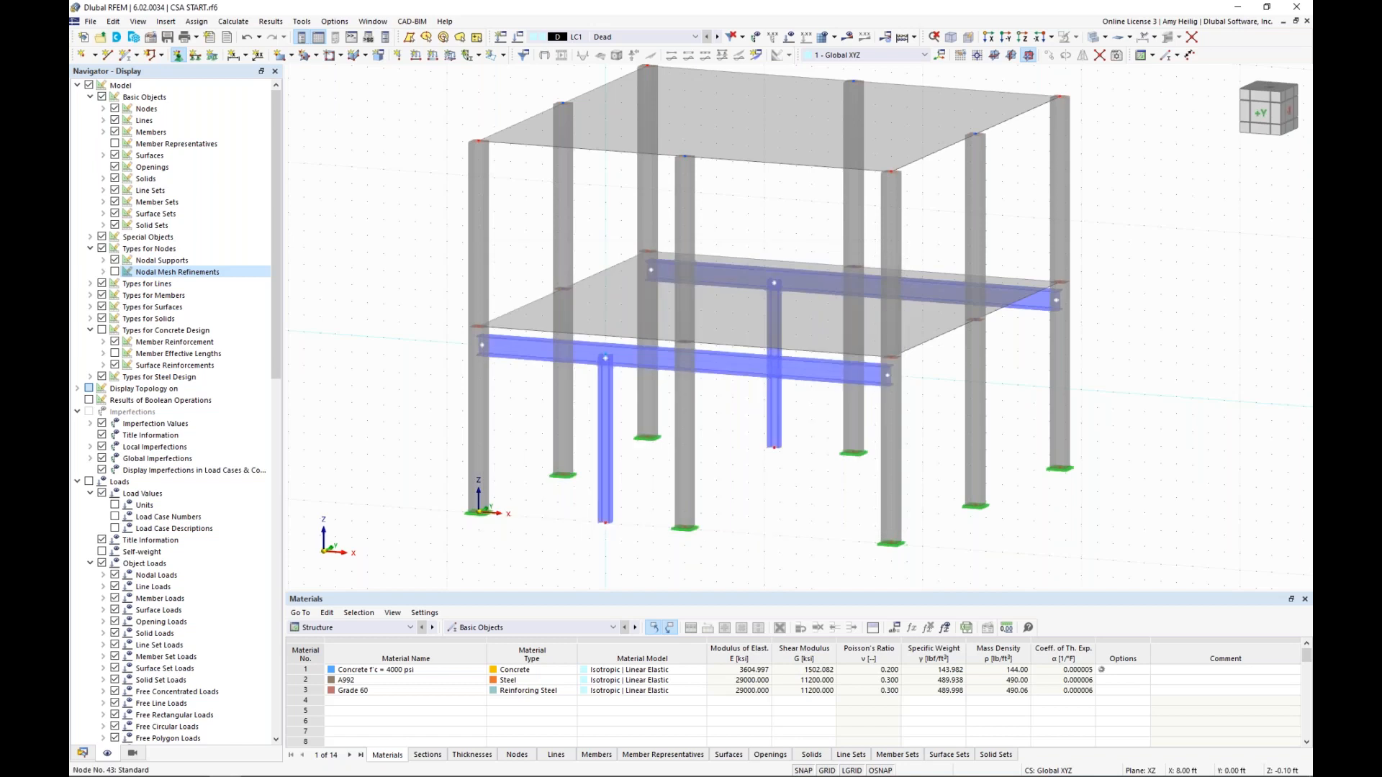
left_click(605, 524)
left_click(773, 449)
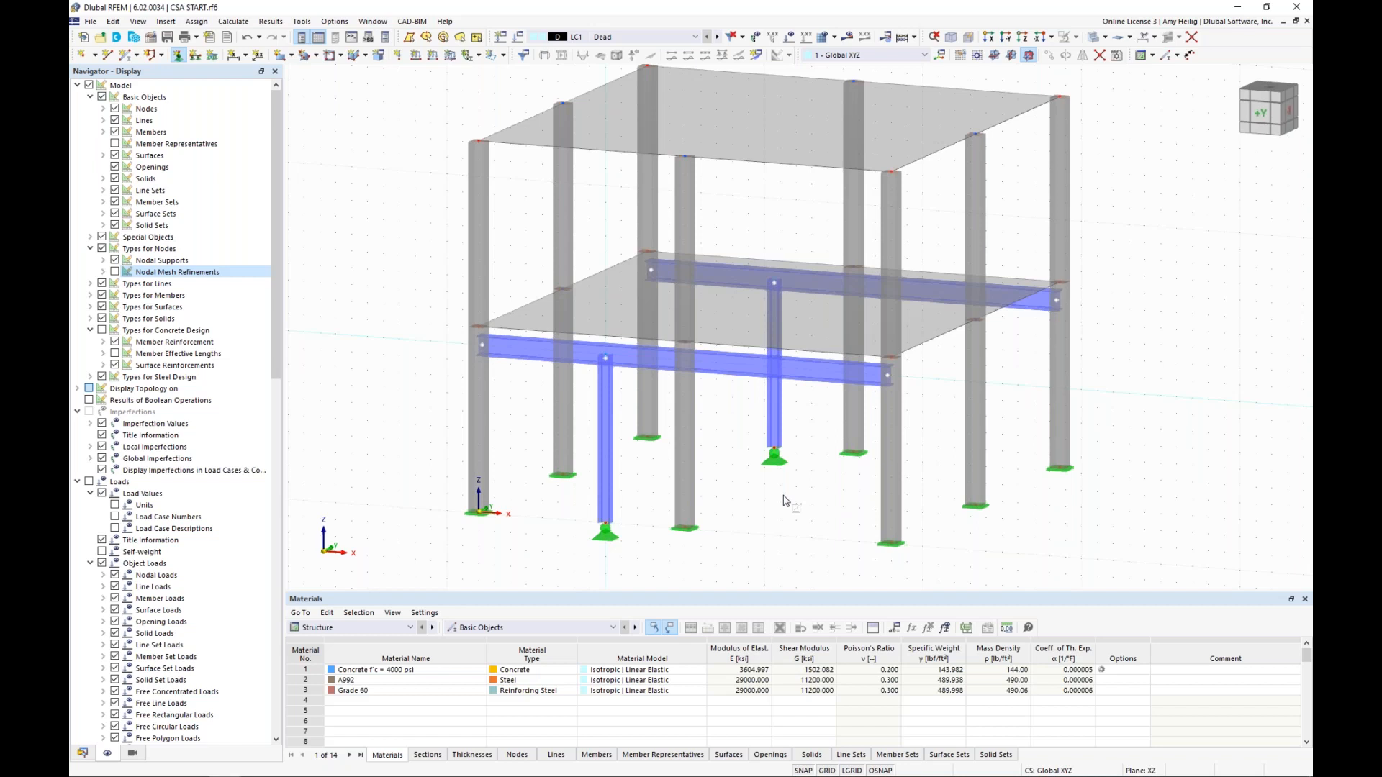
key("Escape")
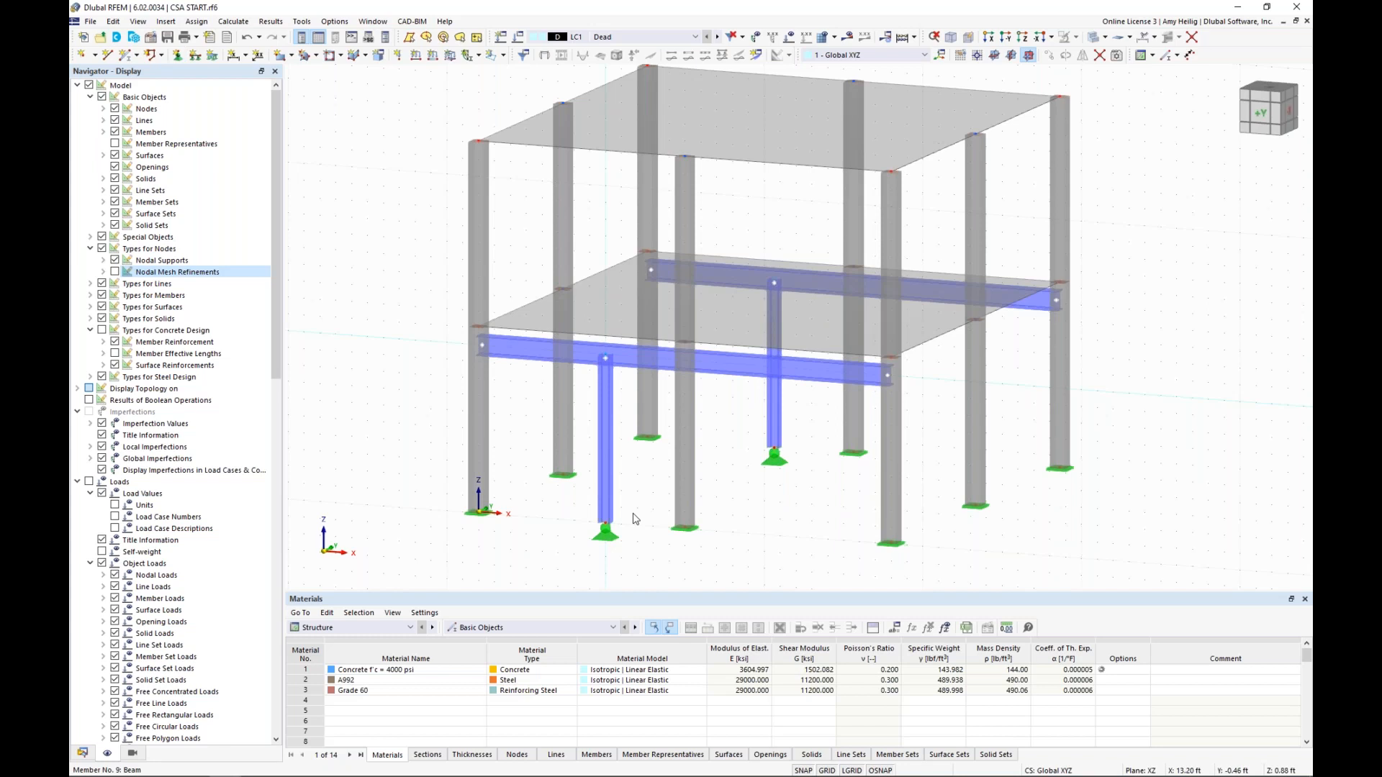
Create a steel design effective lengths definition for both W 8x35 columns, keeping the default nodal supports, and confirm the member edits
left_click(606, 479)
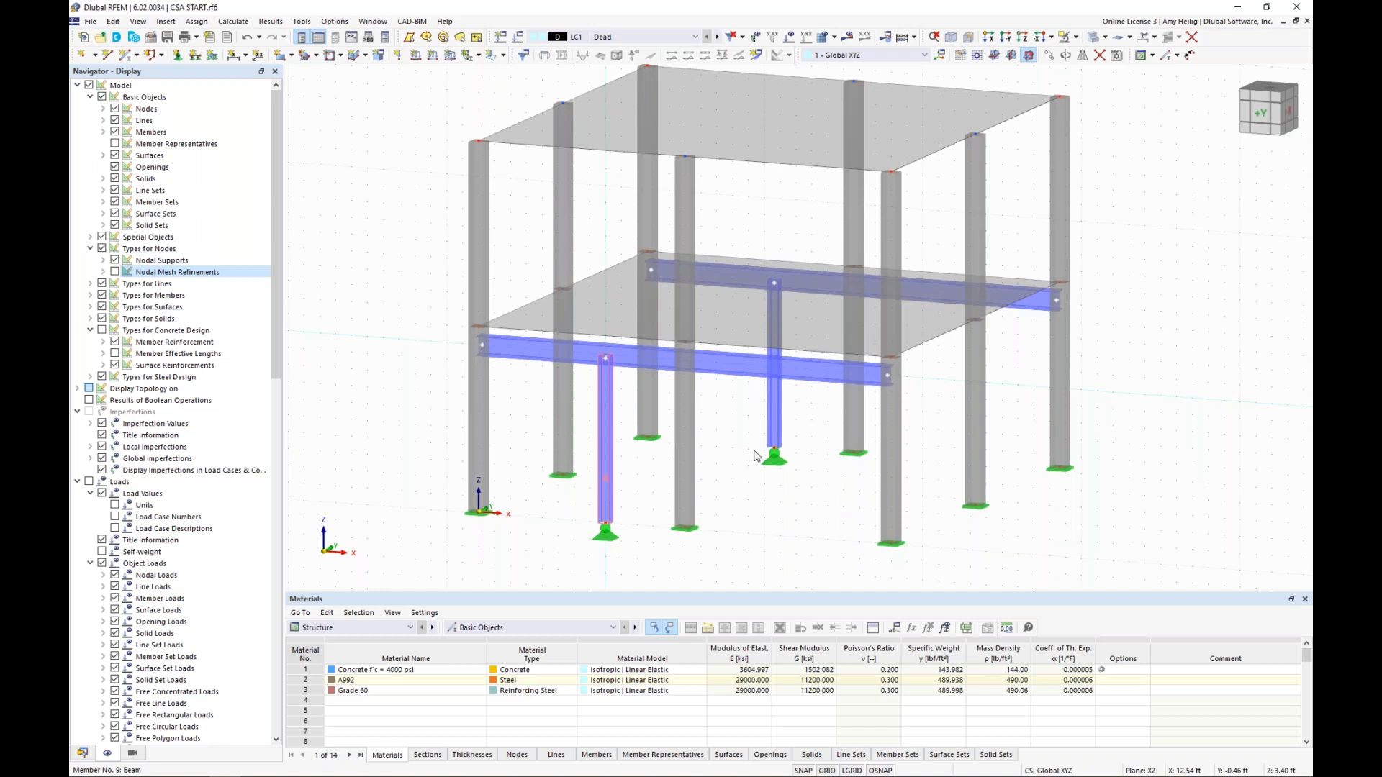
double_click(755, 456)
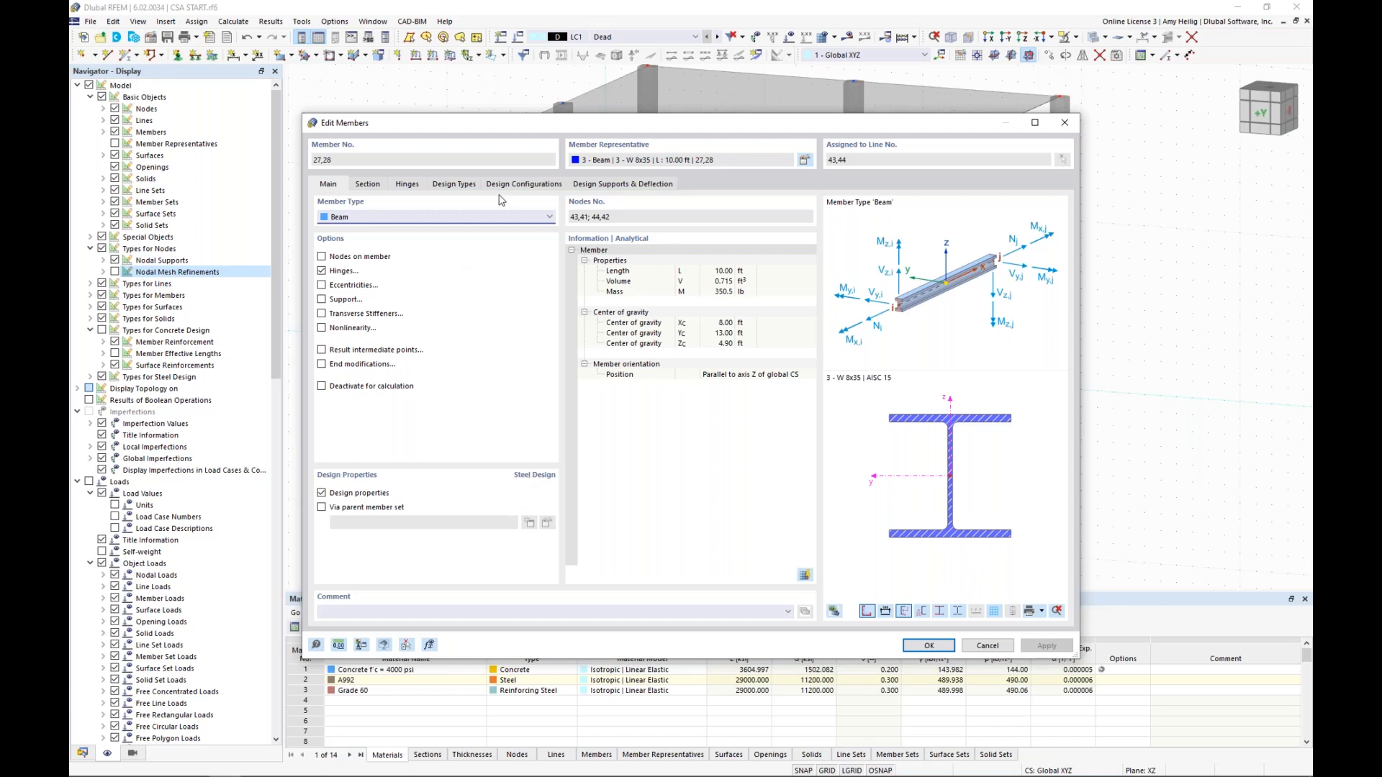
left_click(459, 185)
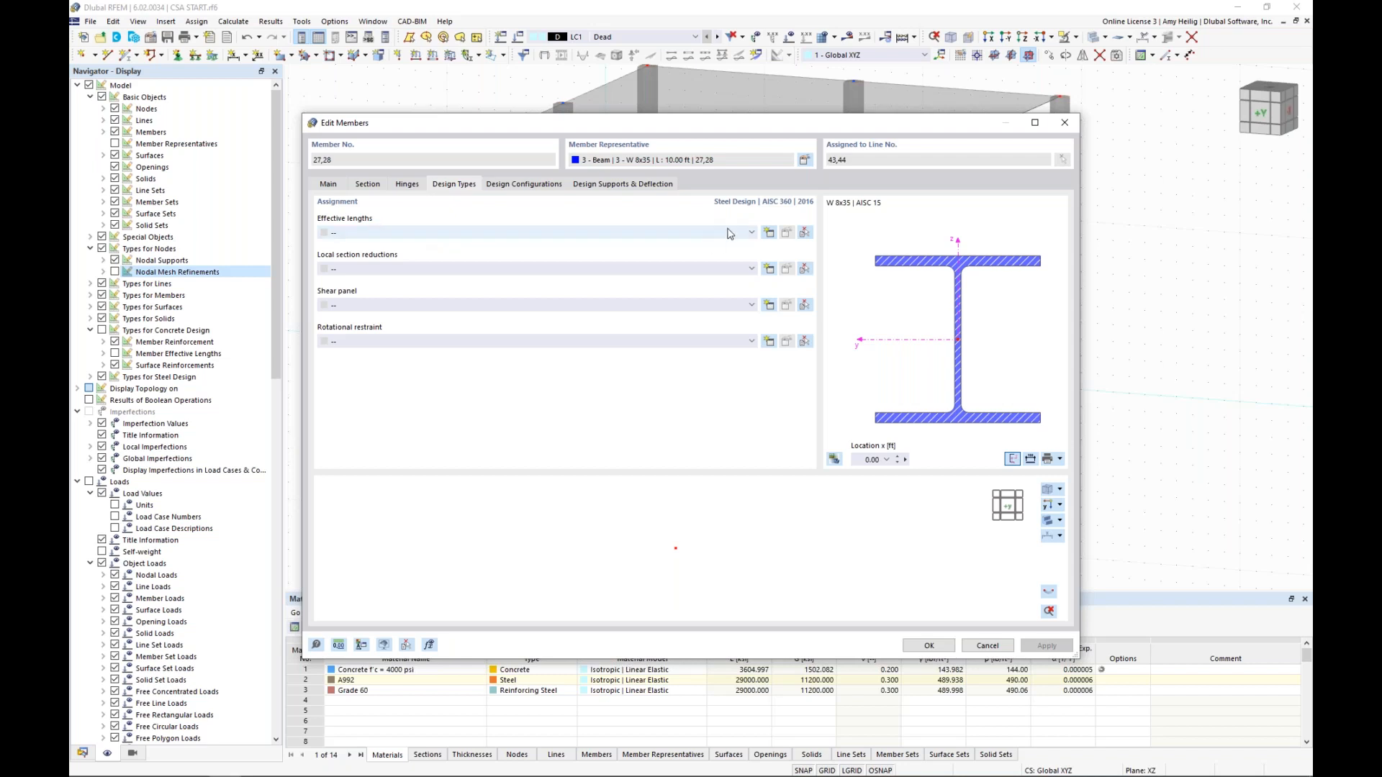
left_click(769, 233)
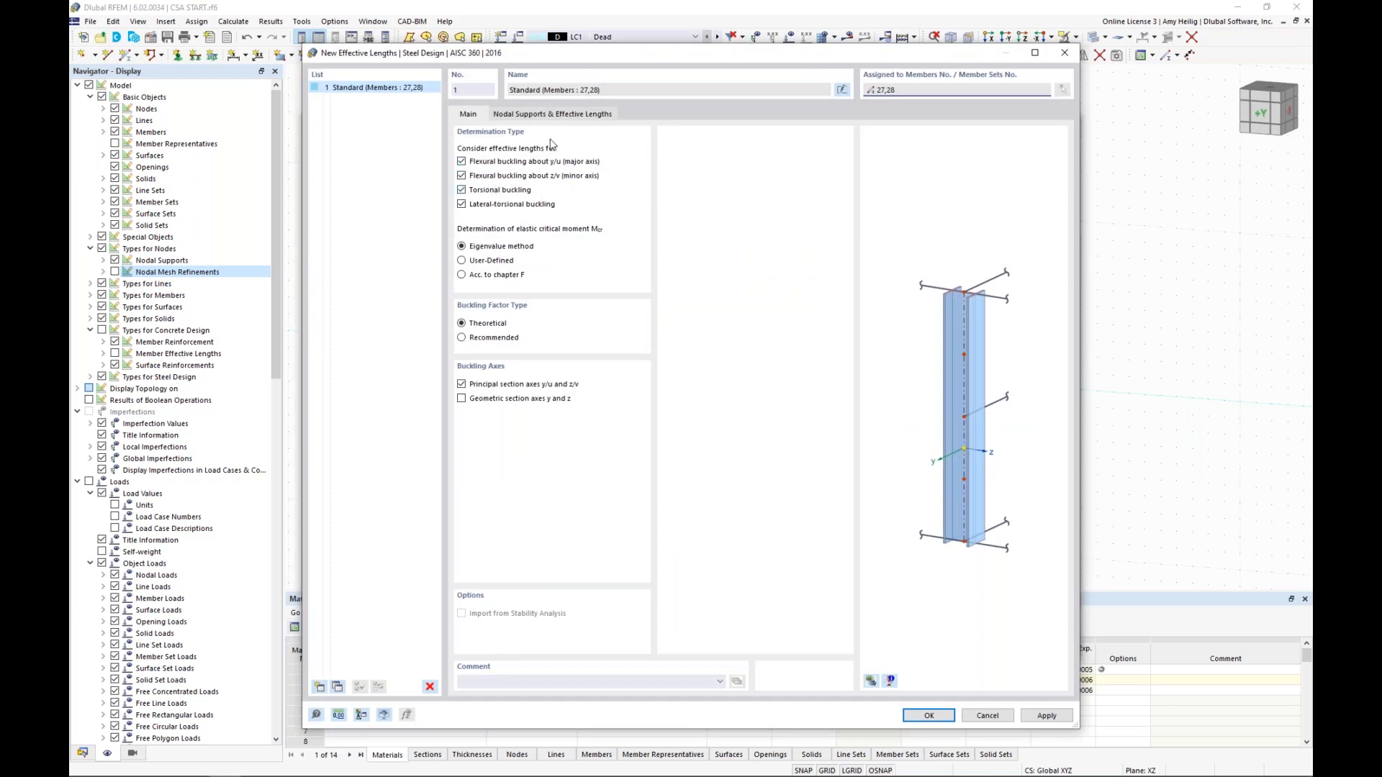
left_click(556, 117)
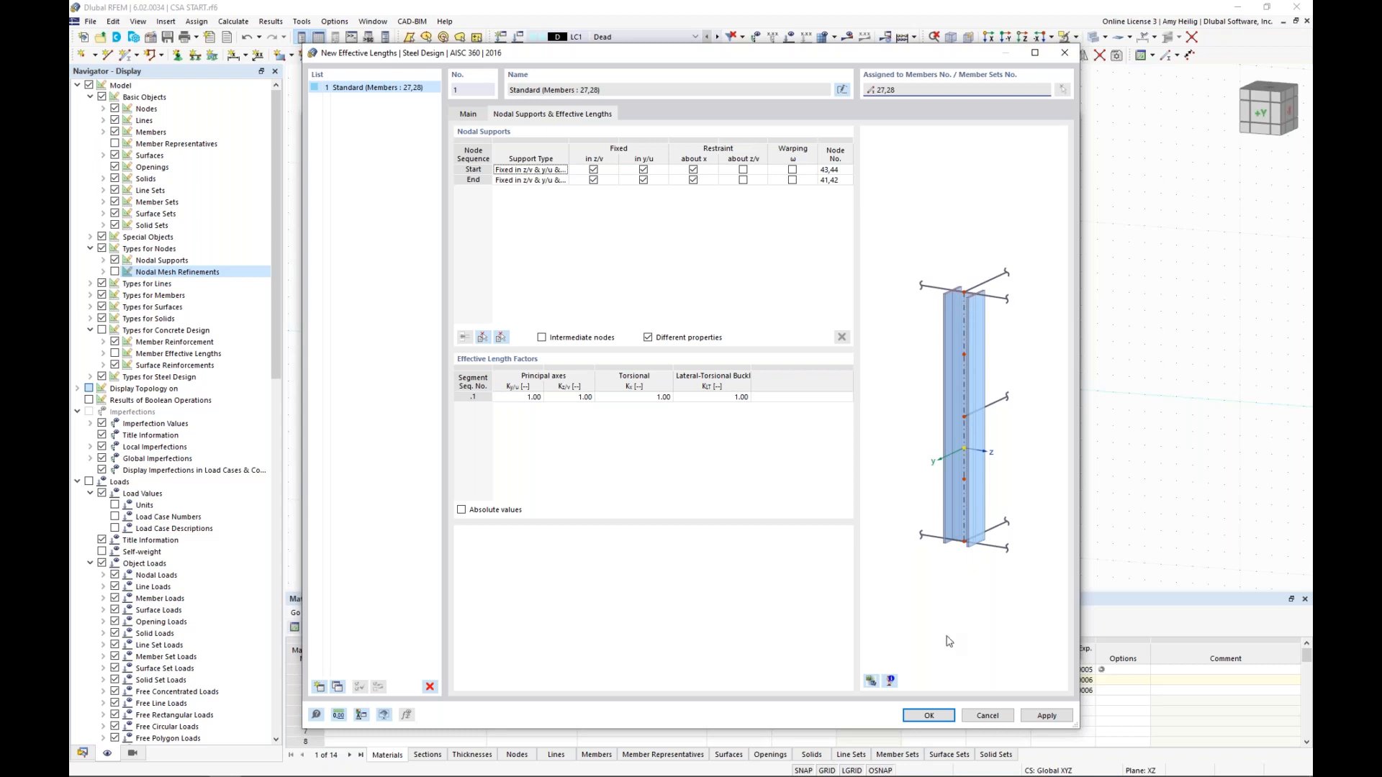
left_click(929, 716)
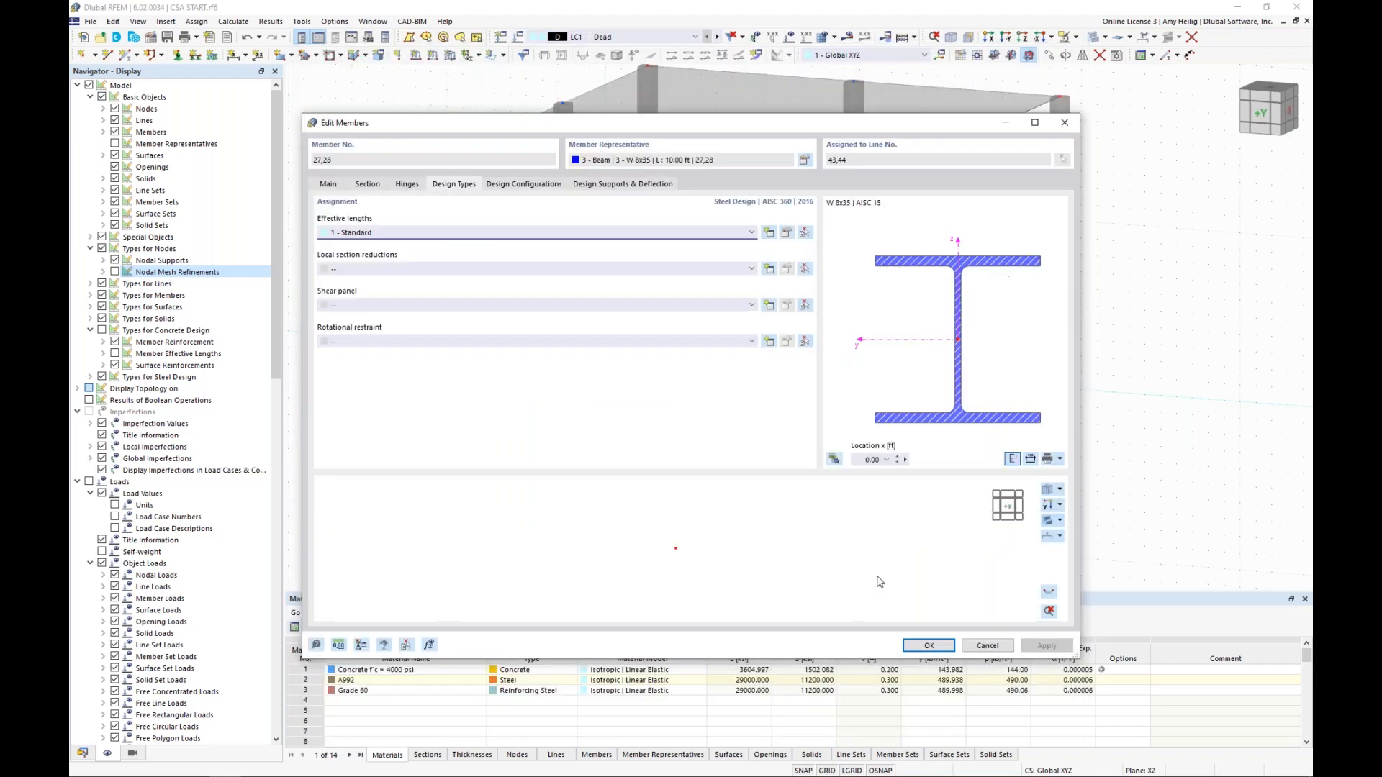
left_click(925, 646)
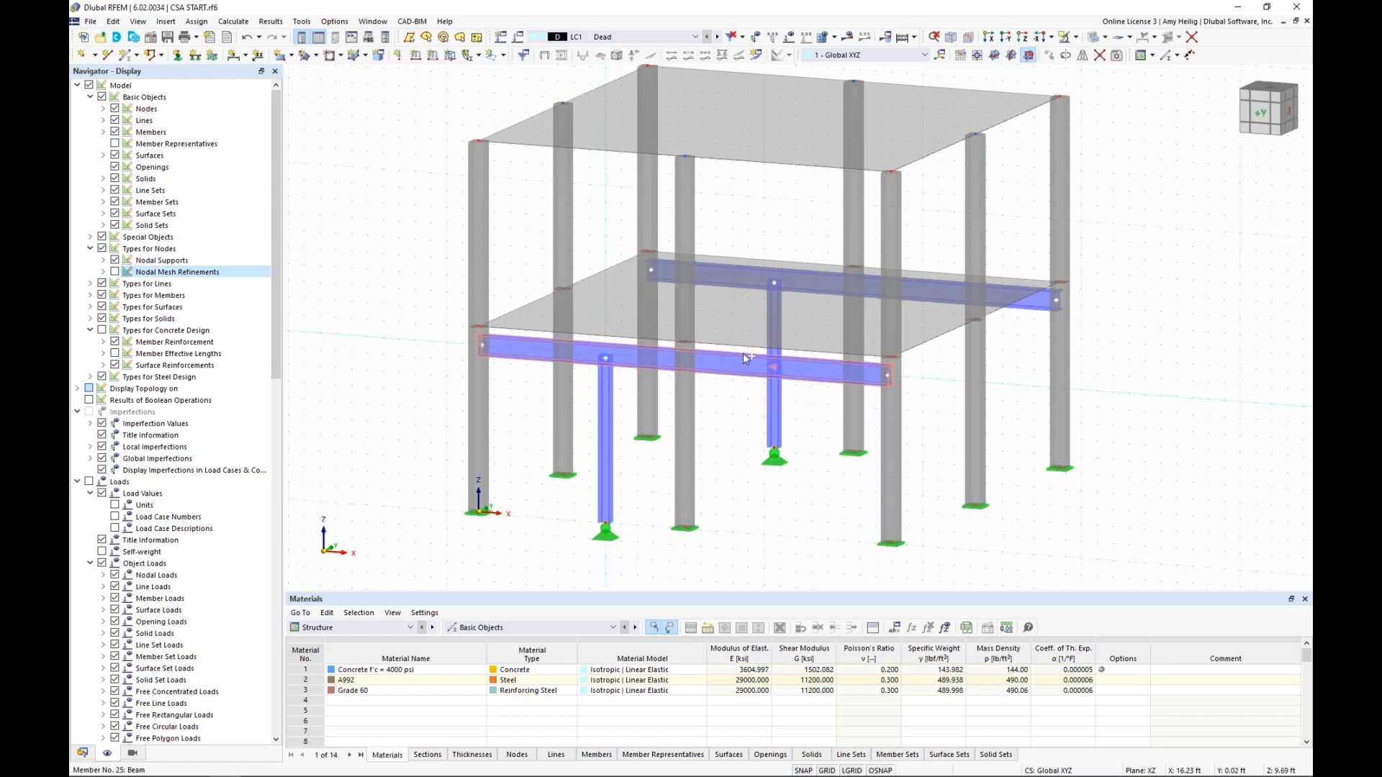
Edit both W 14x82 beams together and start a new steel design effective lengths definition for them, showing its nodal supports
left_click(743, 279, "ctrl")
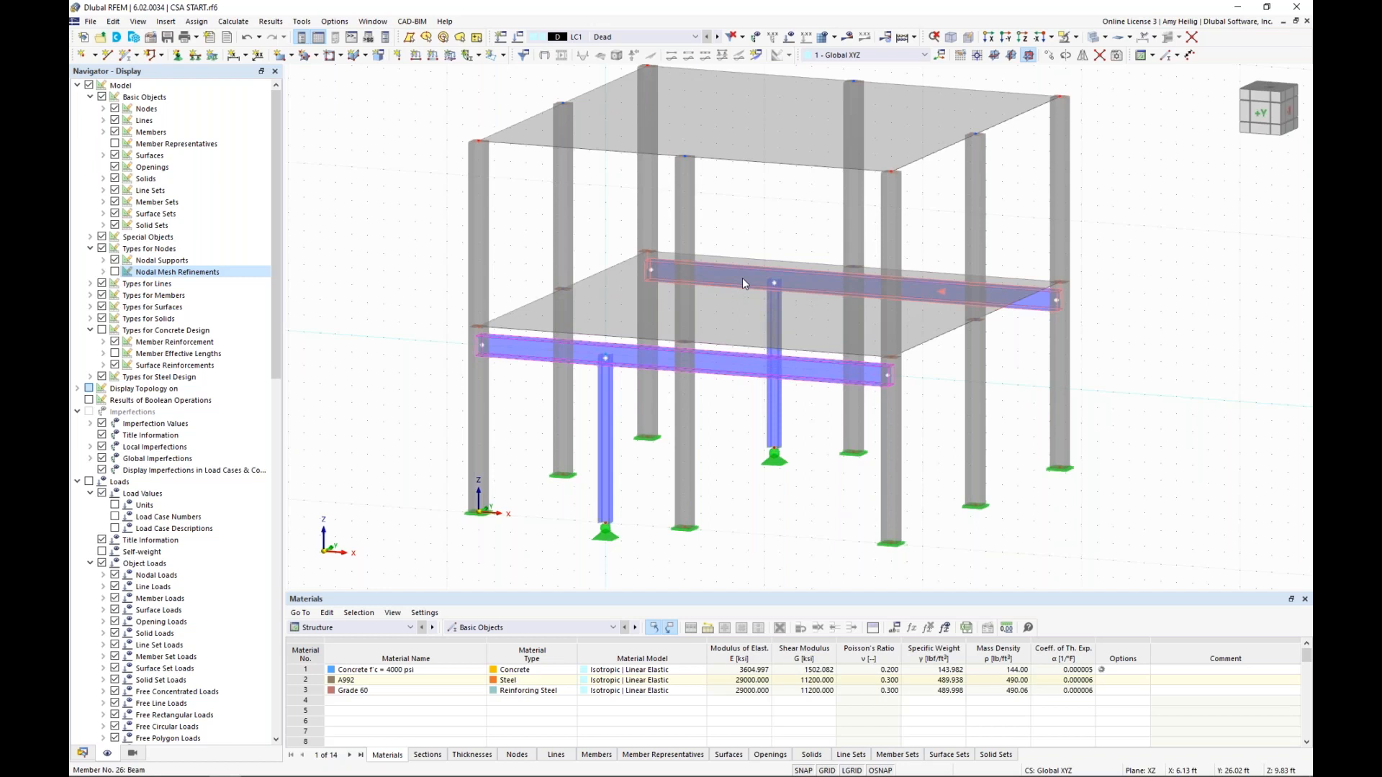
double_click(742, 279)
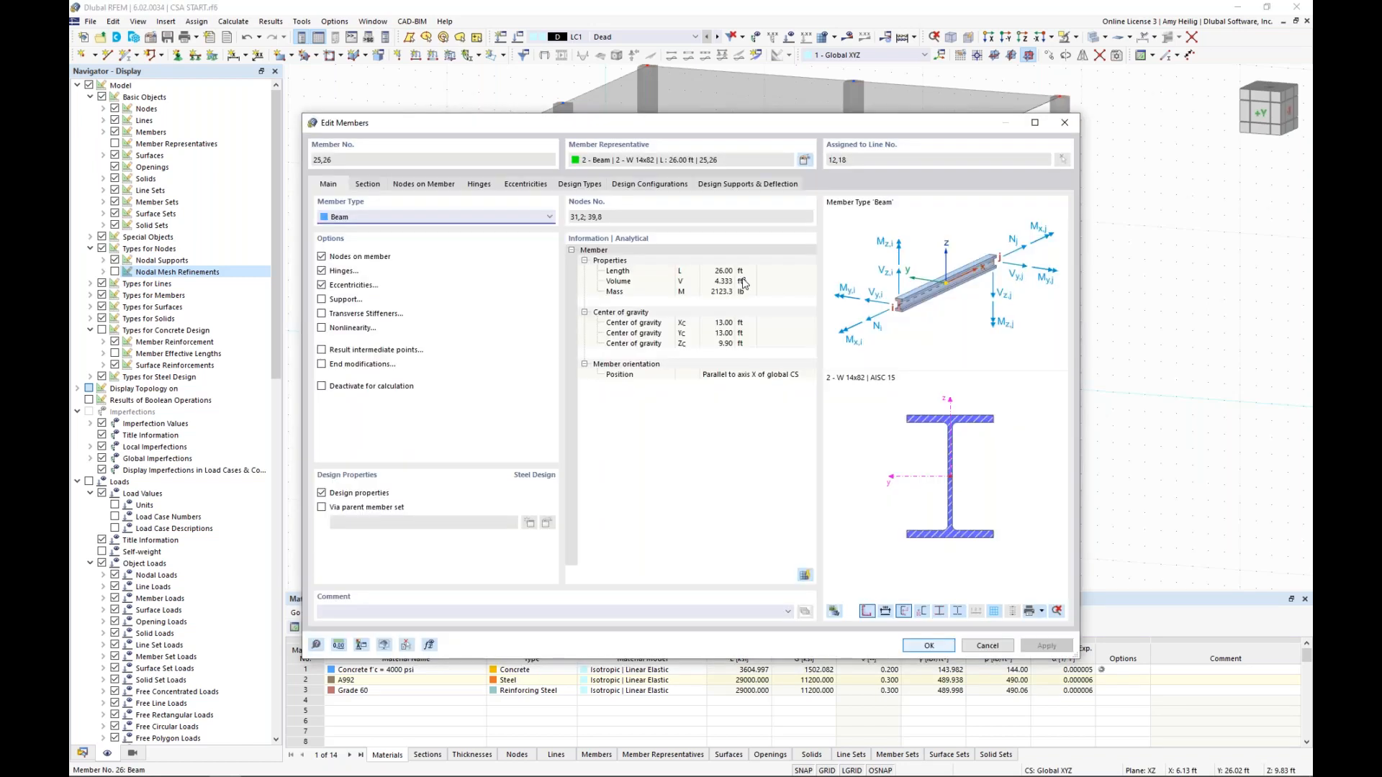
left_click(578, 184)
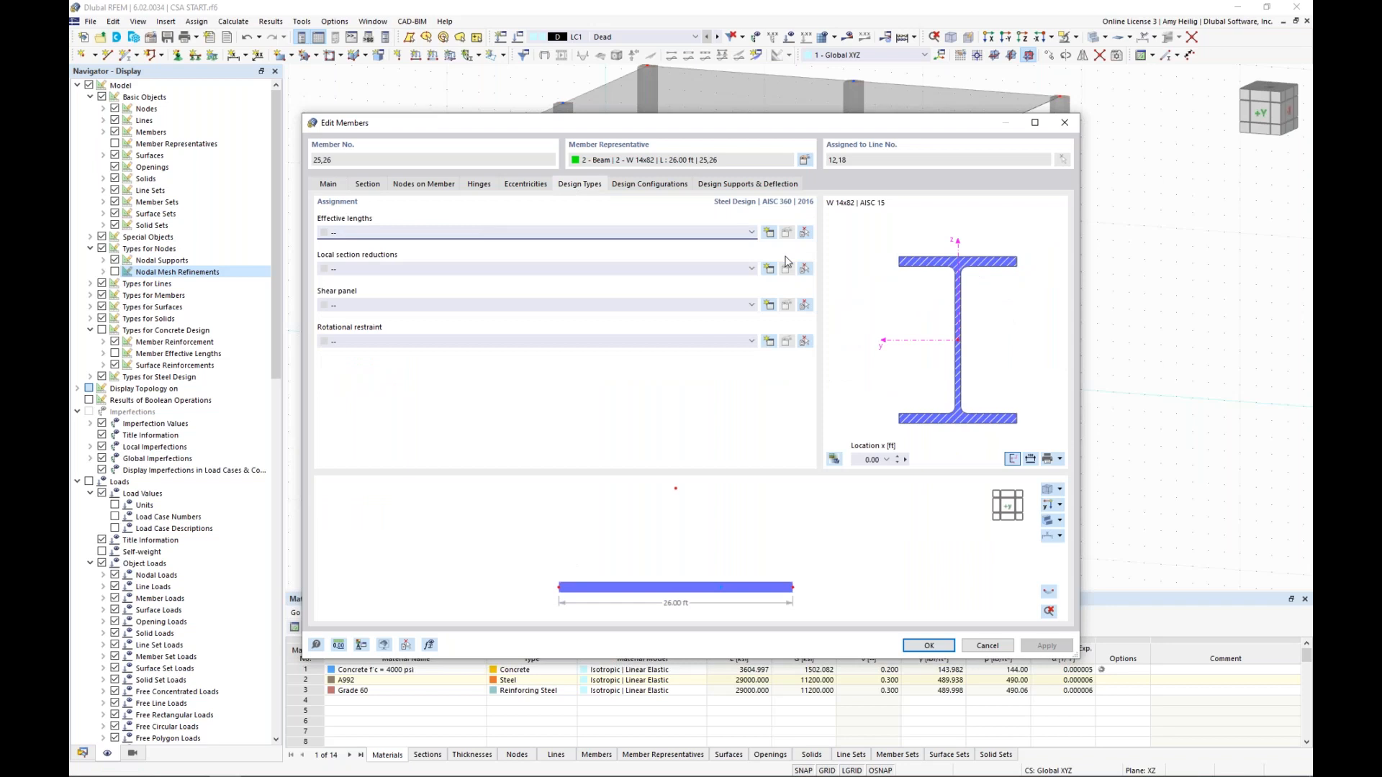
left_click(771, 236)
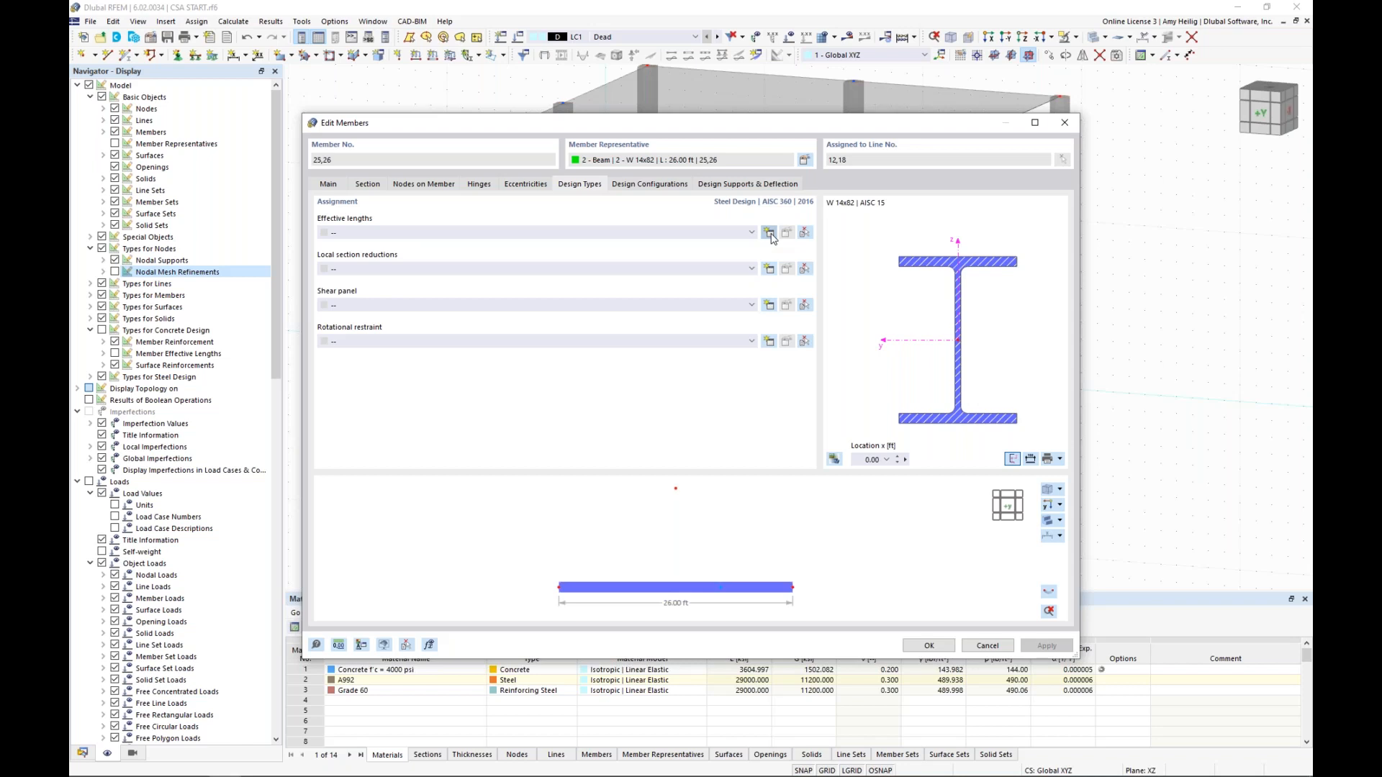
left_click(524, 115)
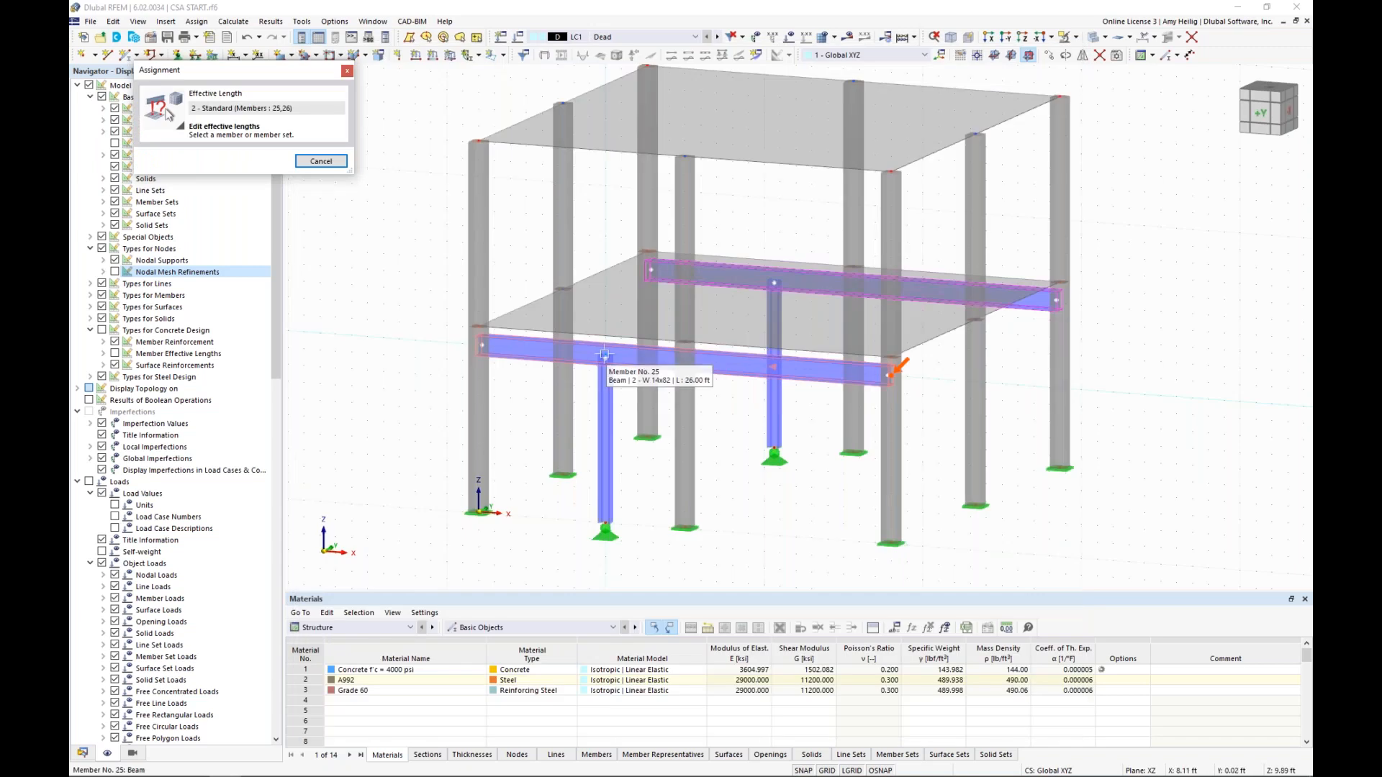
left_click(602, 353)
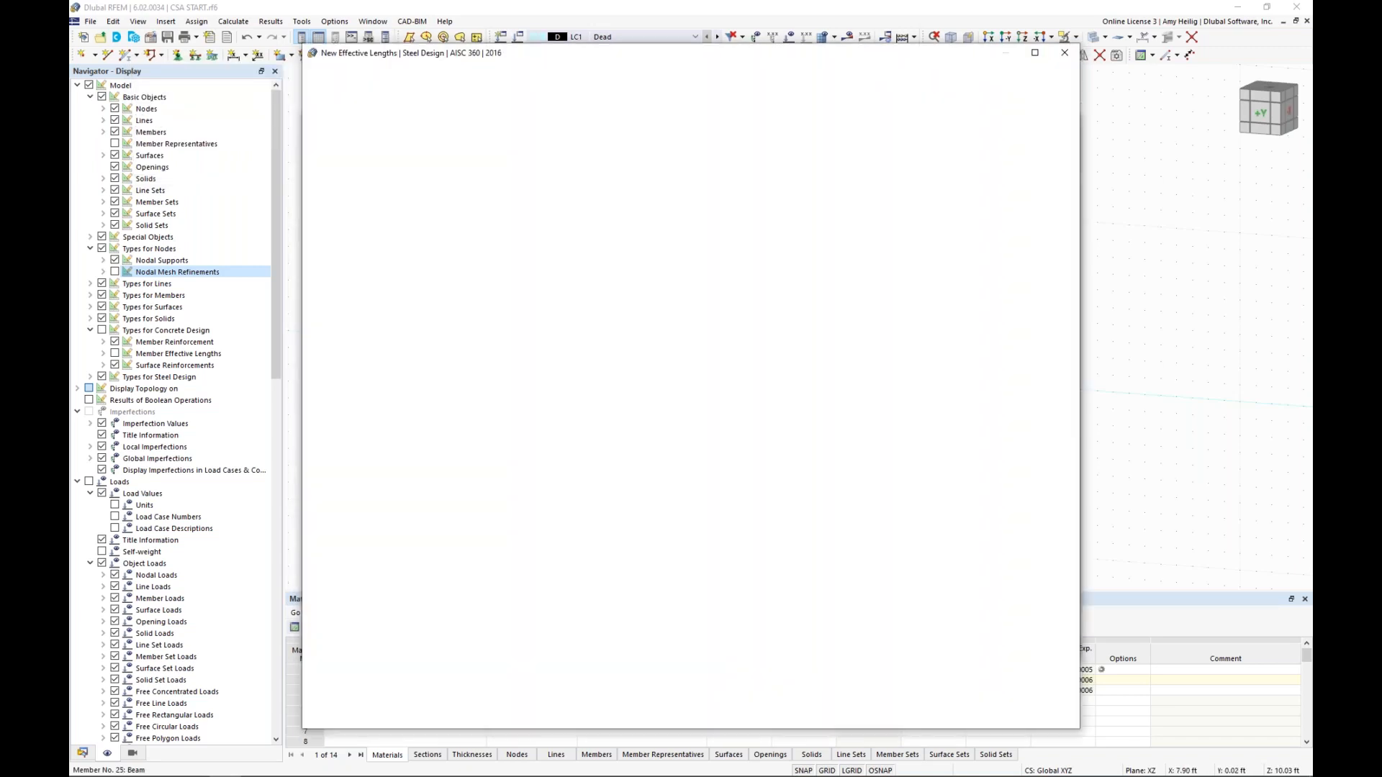
Fix the beams in z/v at the intermediate node above the steel columns and confirm the effective lengths and member edits
left_click(593, 190)
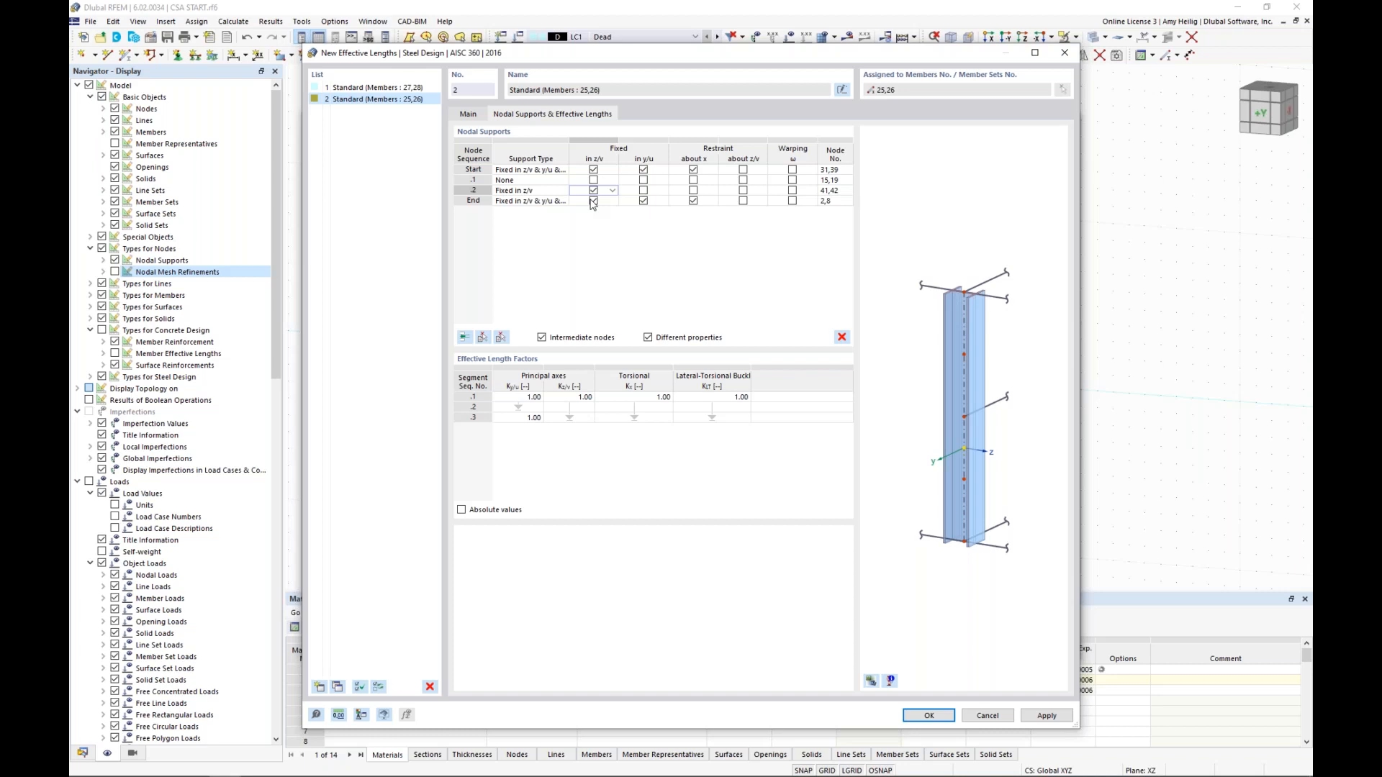
left_click(946, 716)
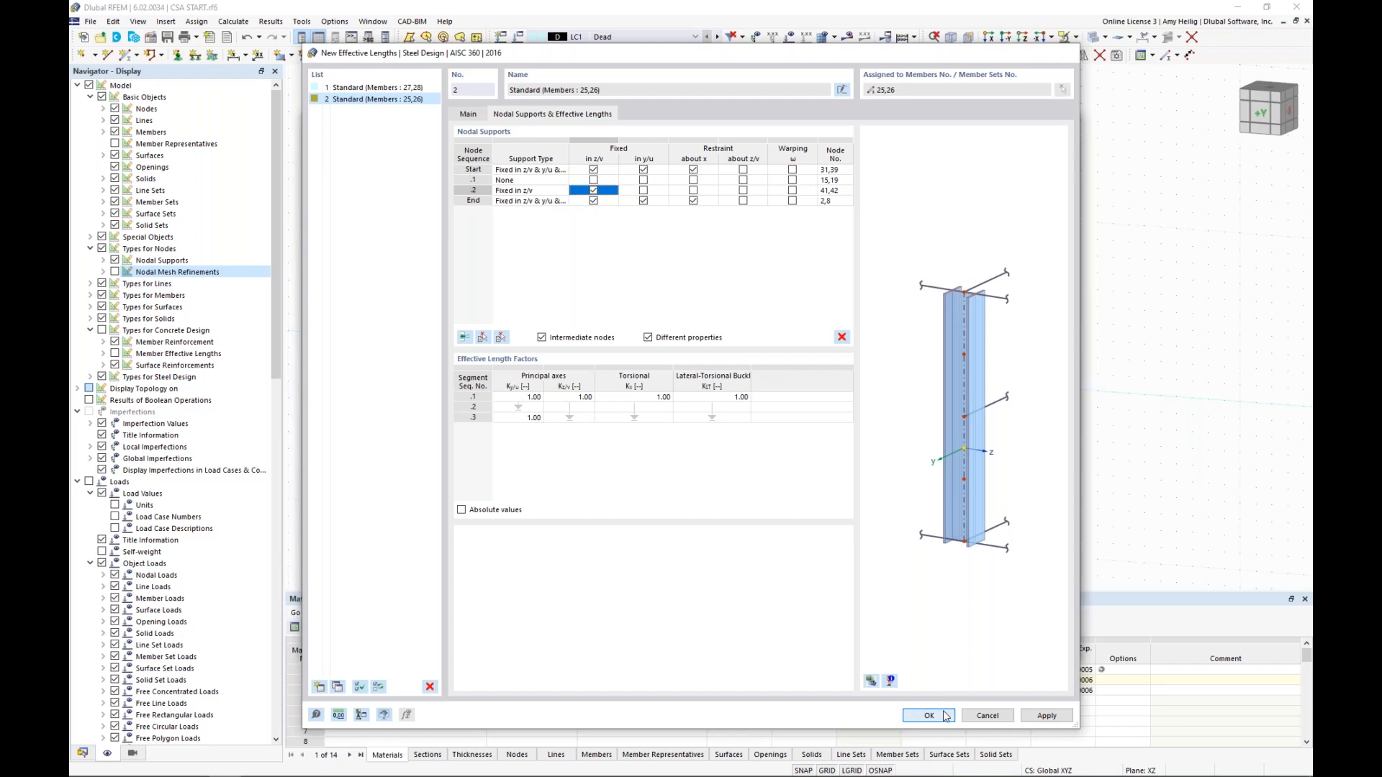
left_click(946, 716)
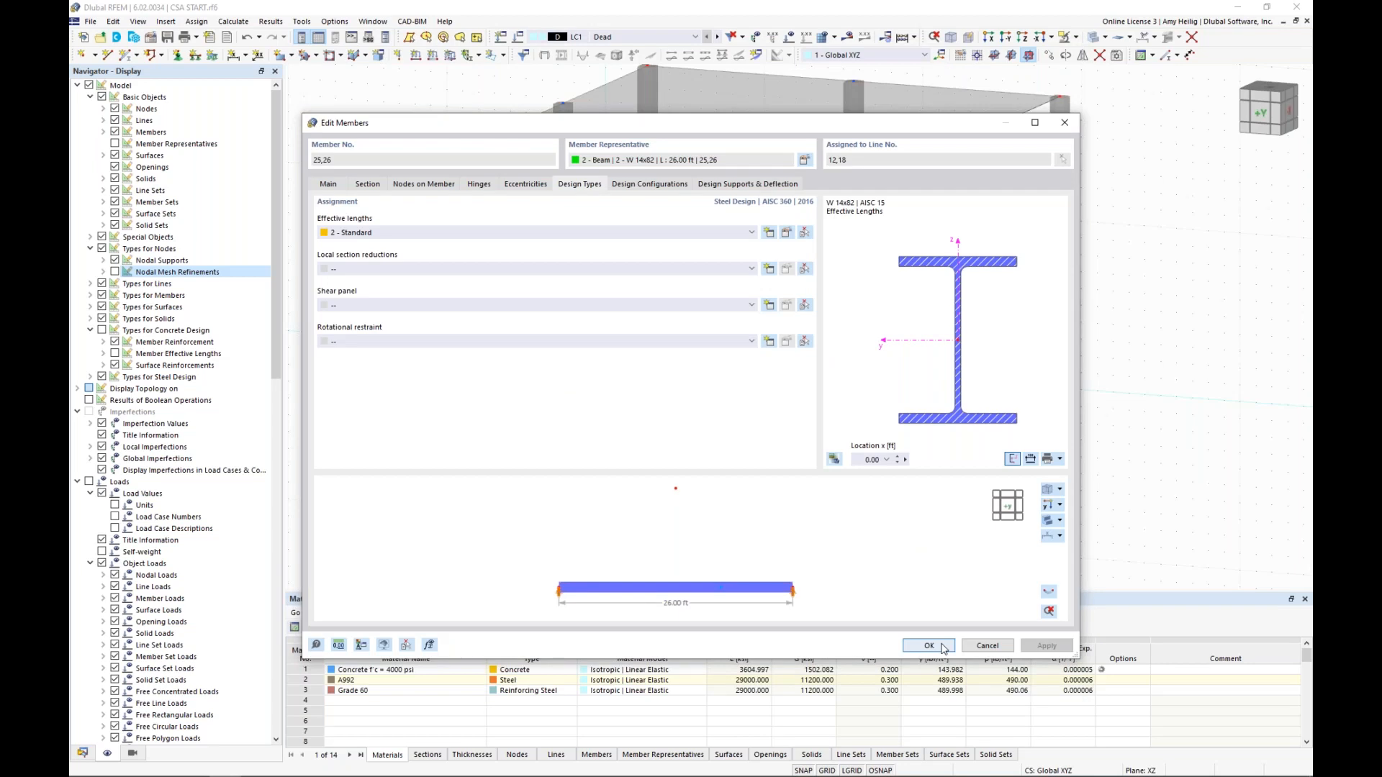
left_click(930, 646)
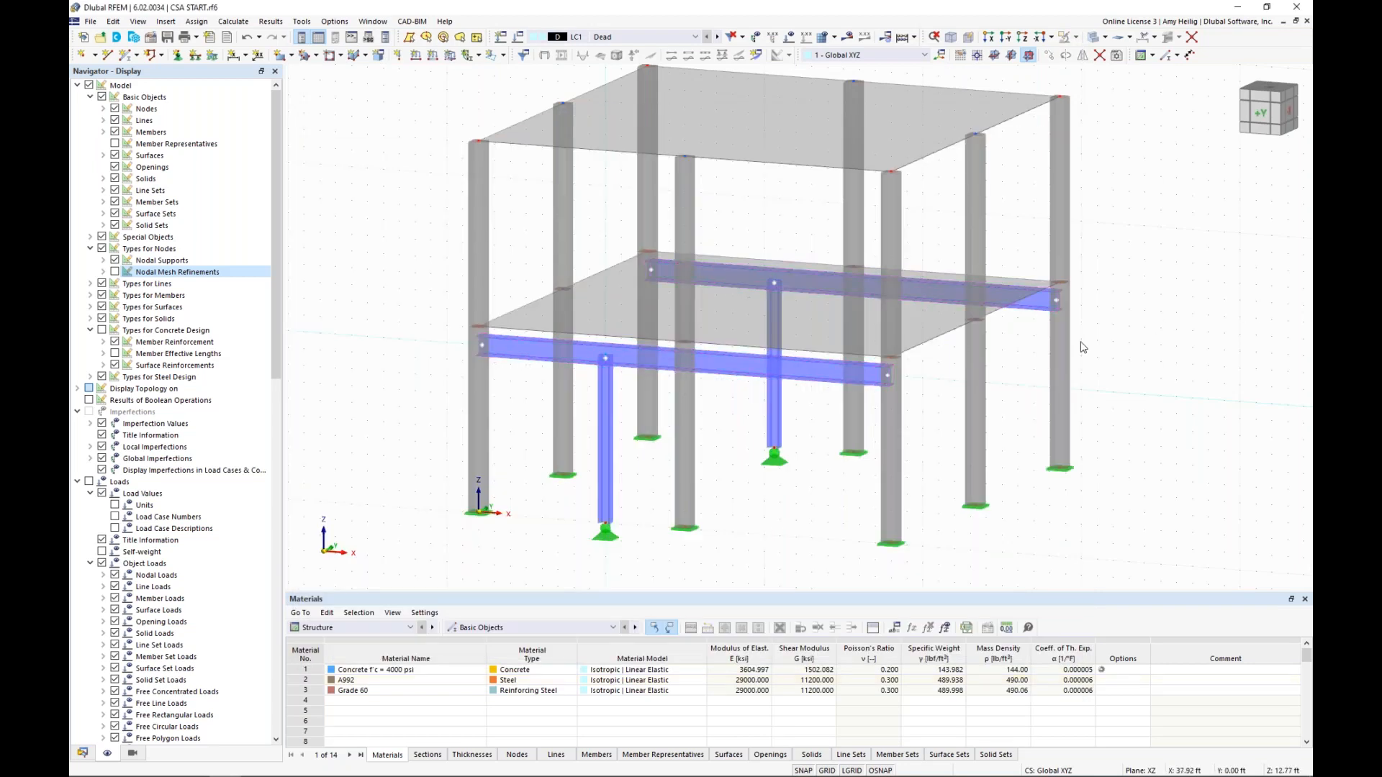
left_click(722, 339)
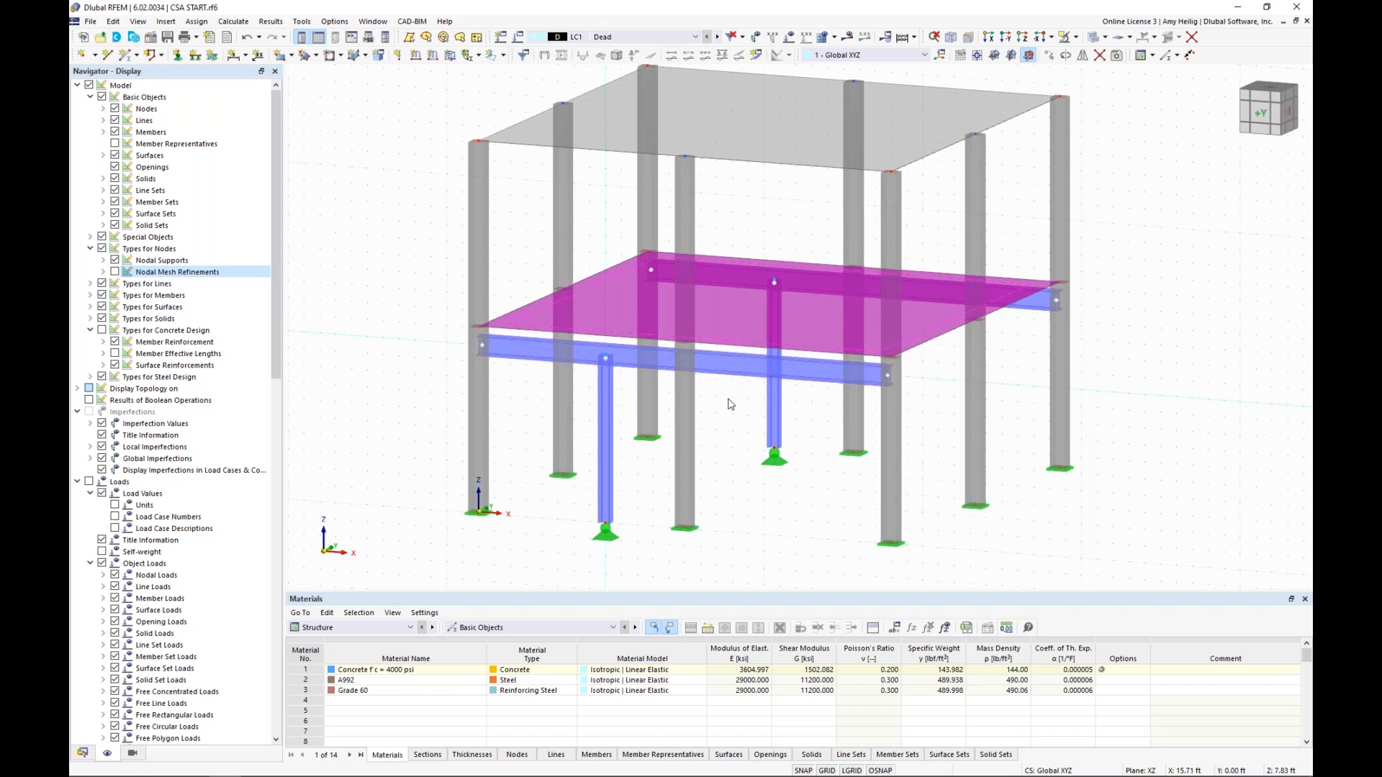
left_click(729, 400)
scroll(716, 372, "up", 1)
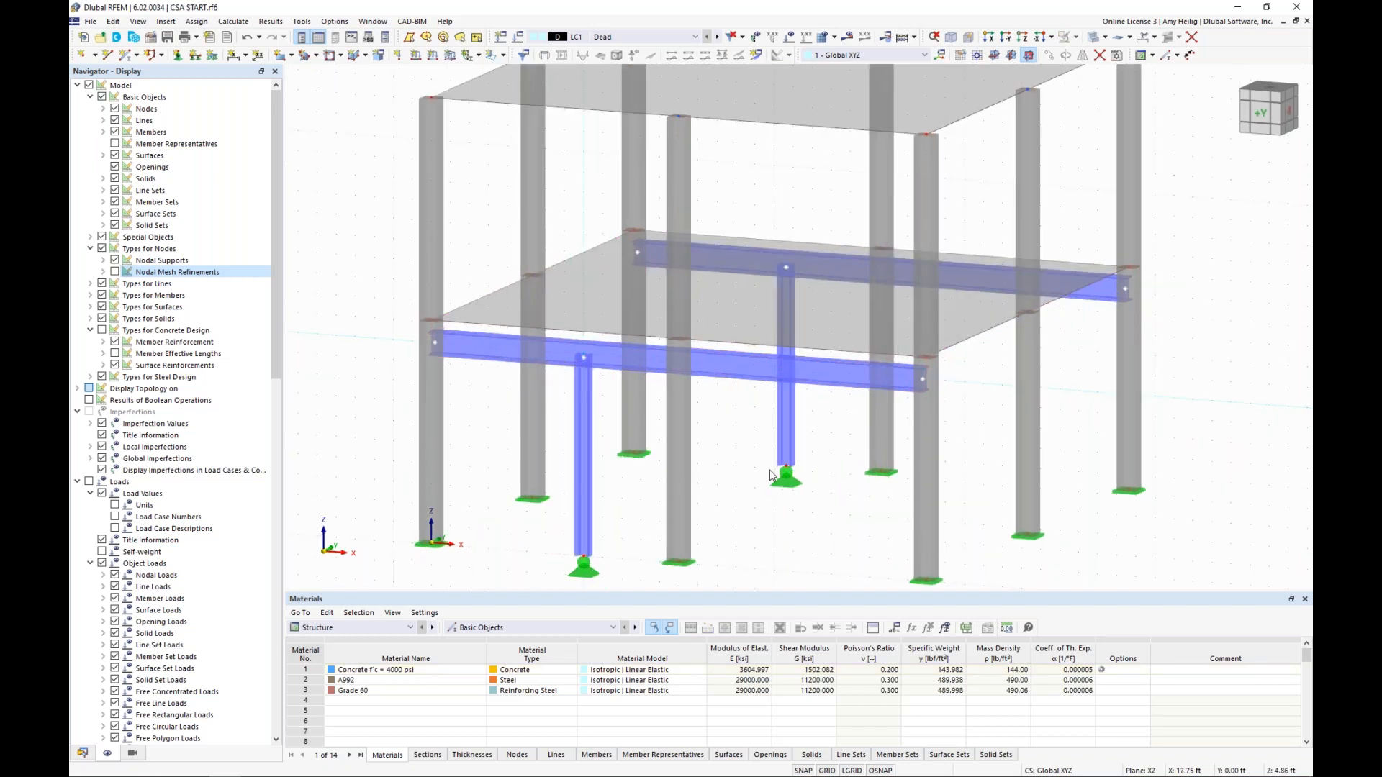
middle_click_drag(770, 475, 740, 436, "ctrl")
Define a new line hinge with translations ux, uy and uz released, and set the uz nonlinearity to Fixed if negative vz
left_click(83, 753)
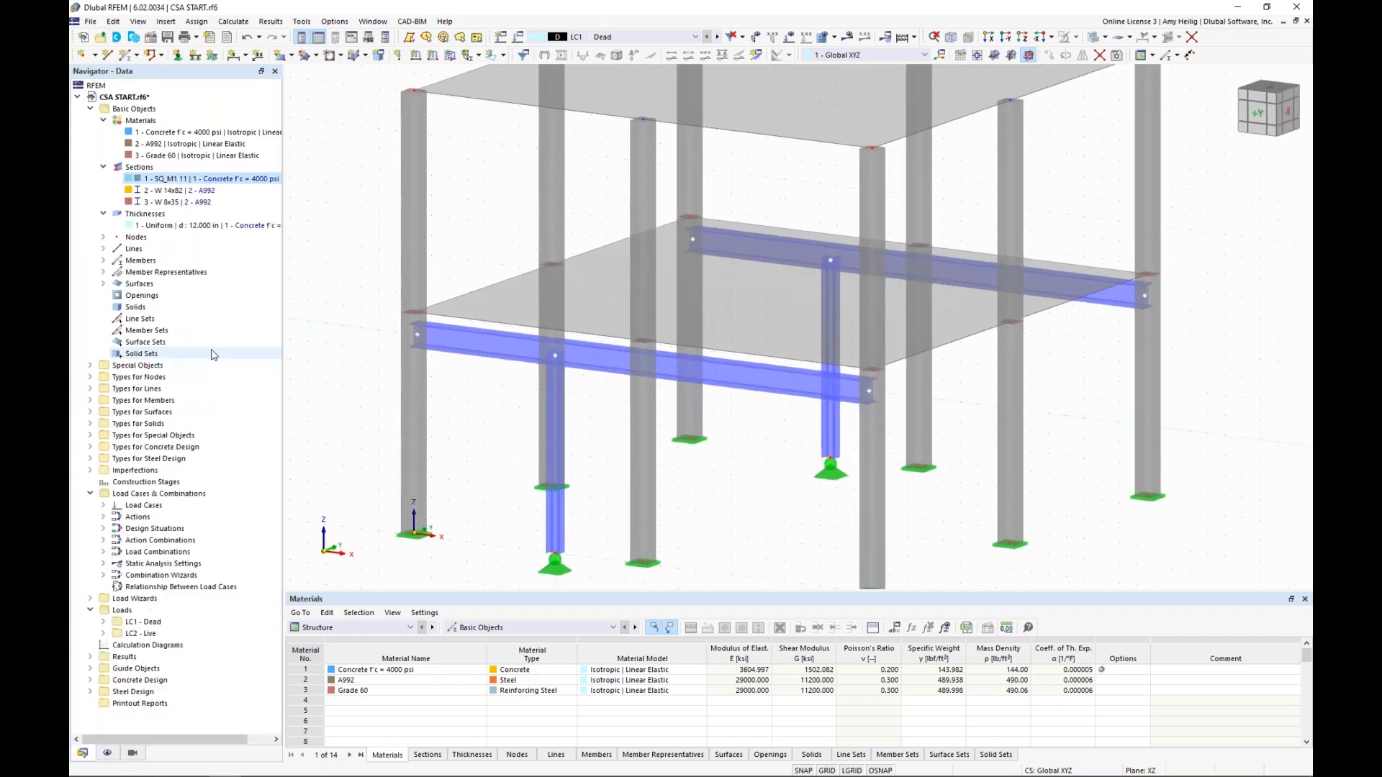
left_click(104, 167)
left_click(103, 121)
left_click(104, 144)
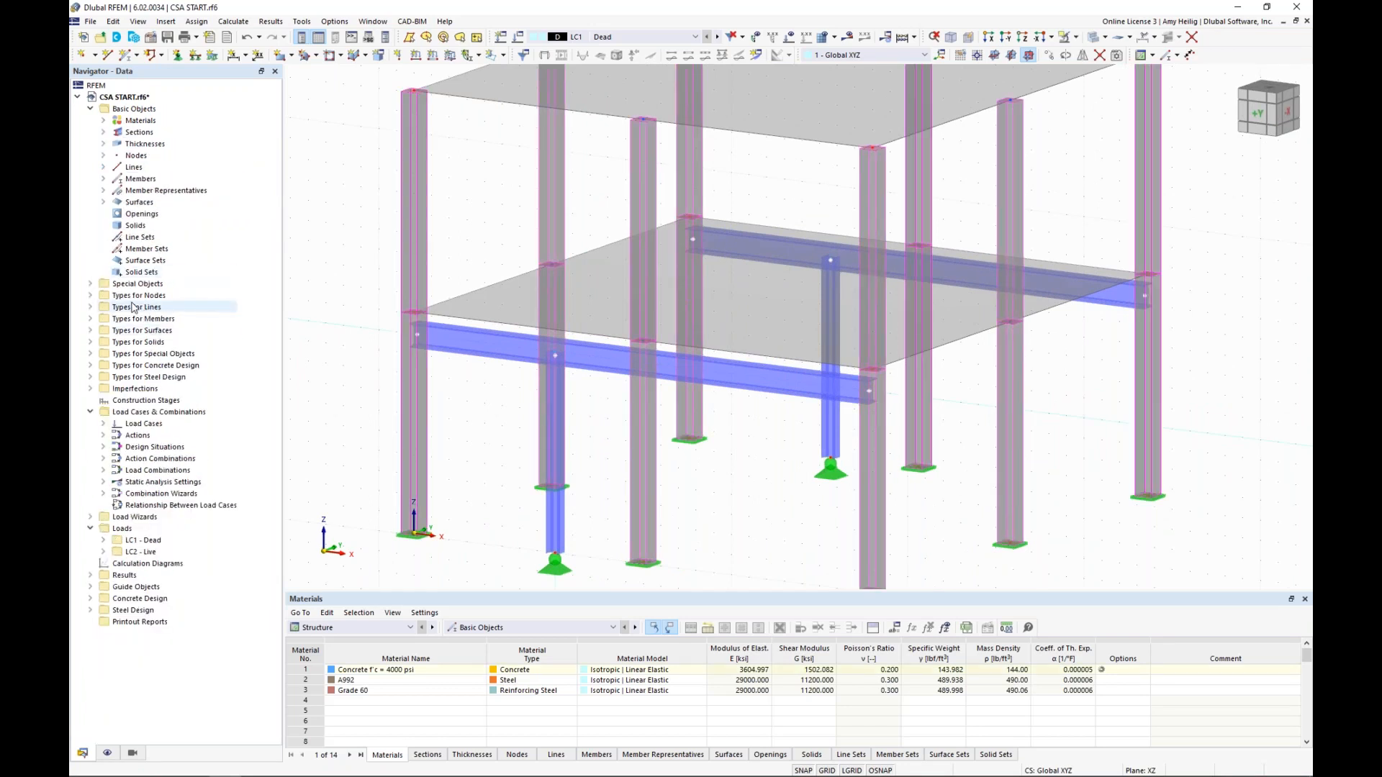
left_click(90, 308)
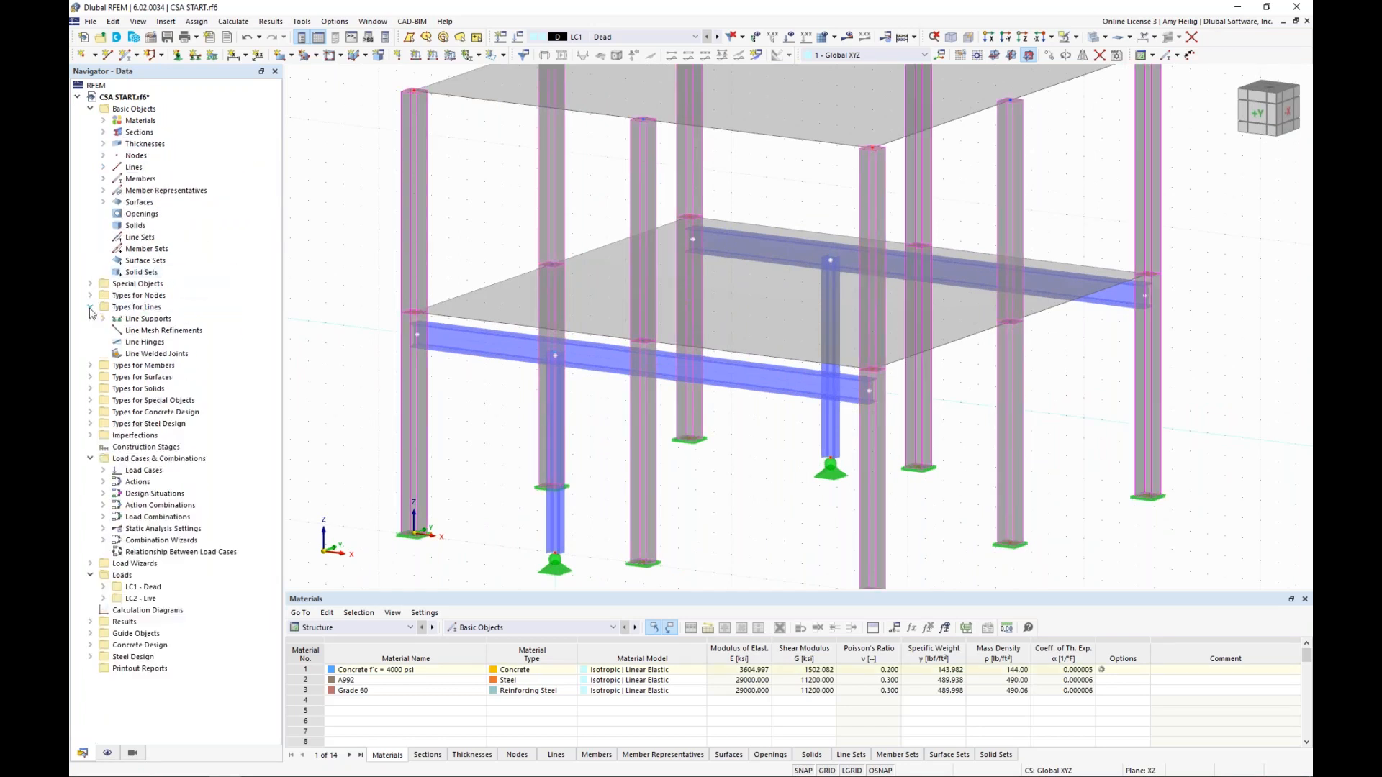
right_click(146, 347)
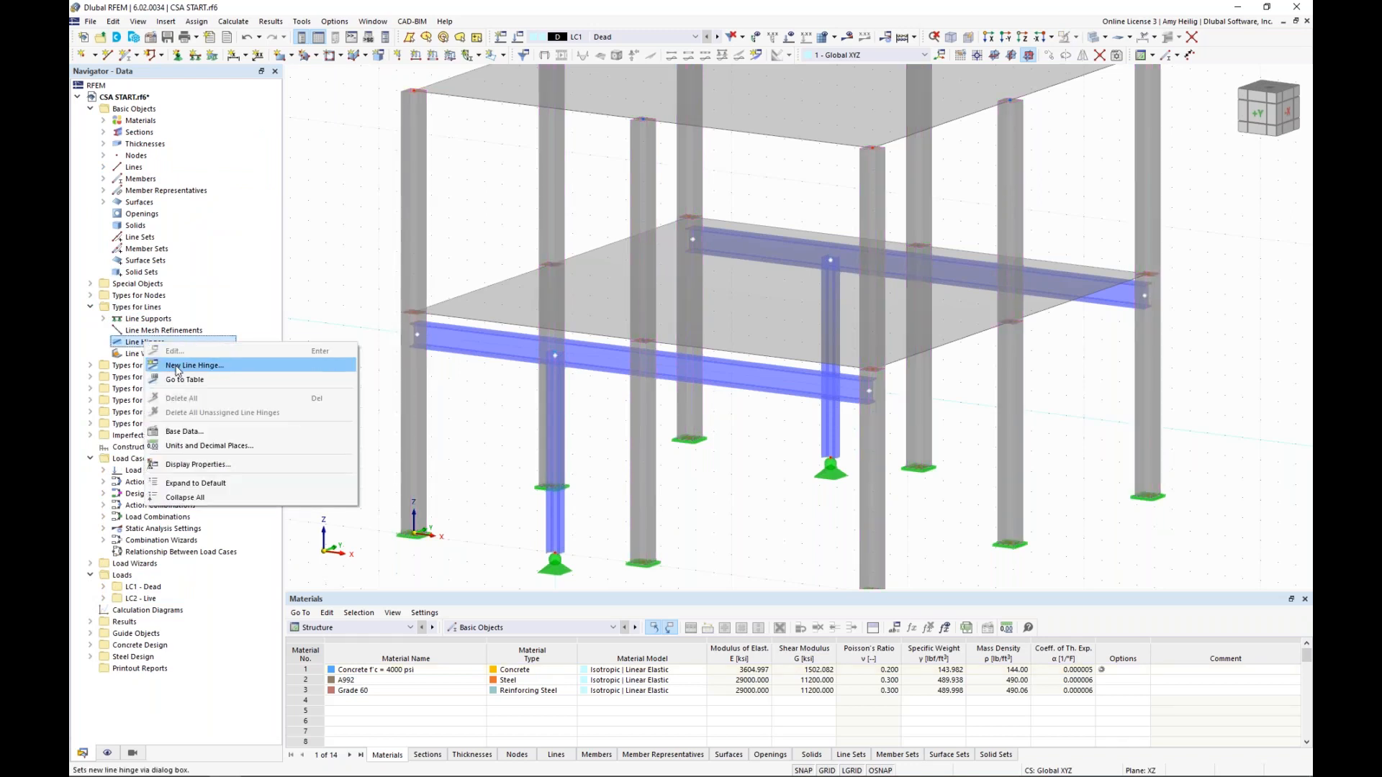
left_click(178, 370)
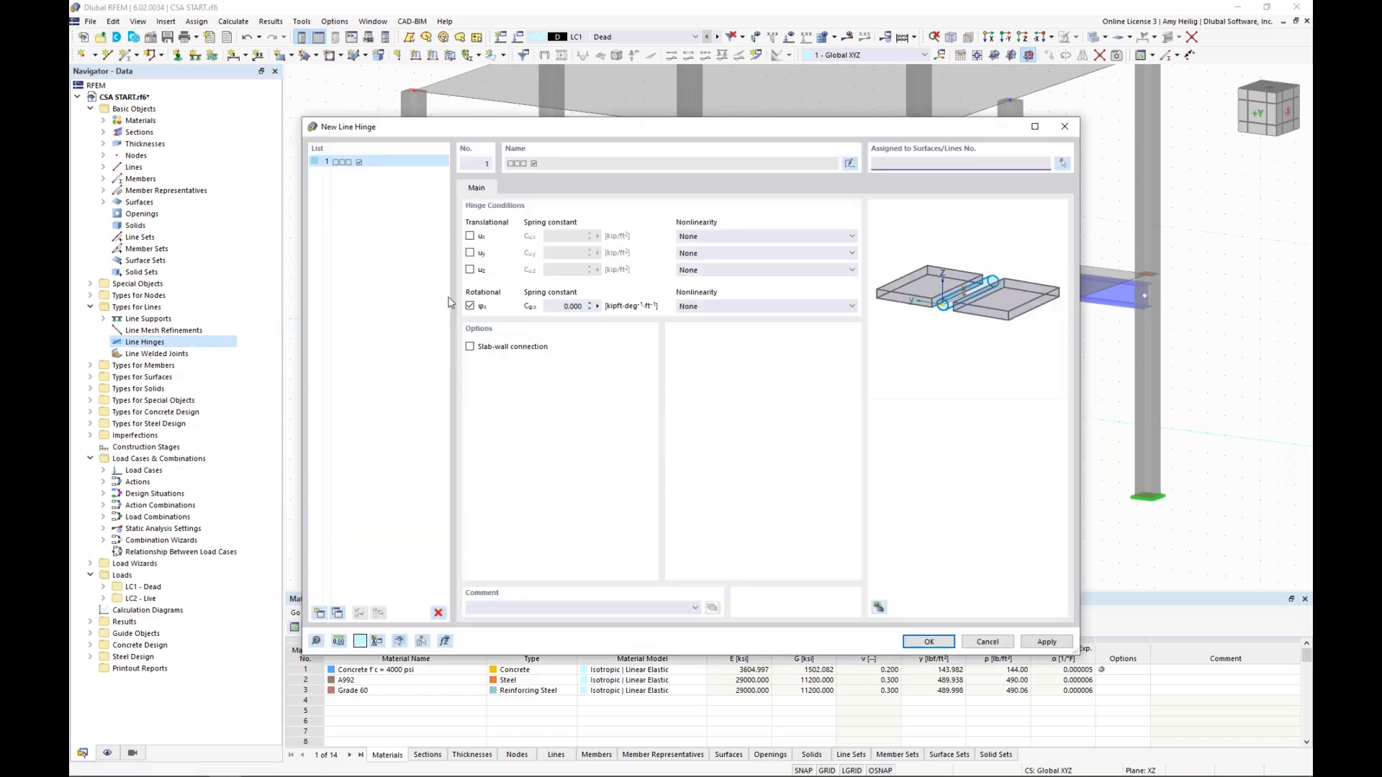
left_click(470, 237)
left_click(471, 254)
left_click(471, 271)
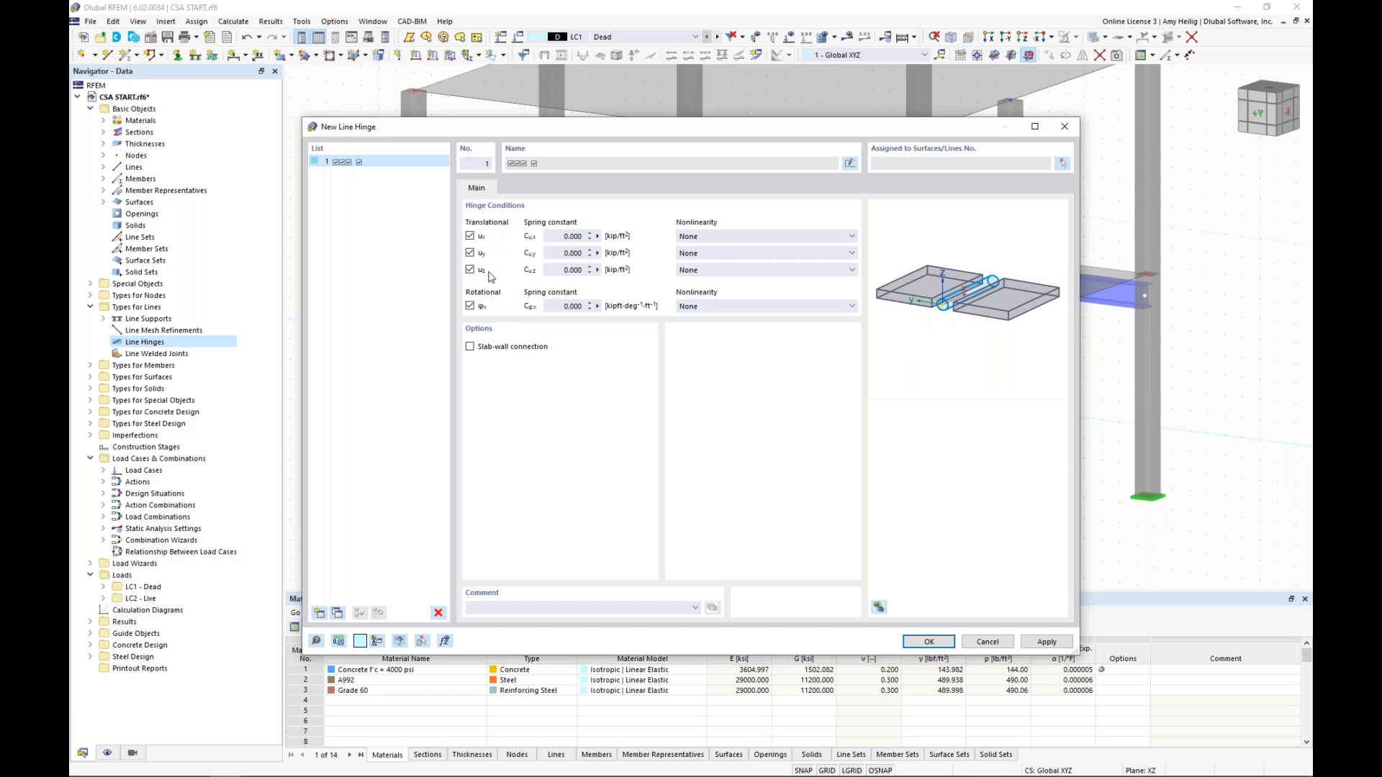
left_click(709, 270)
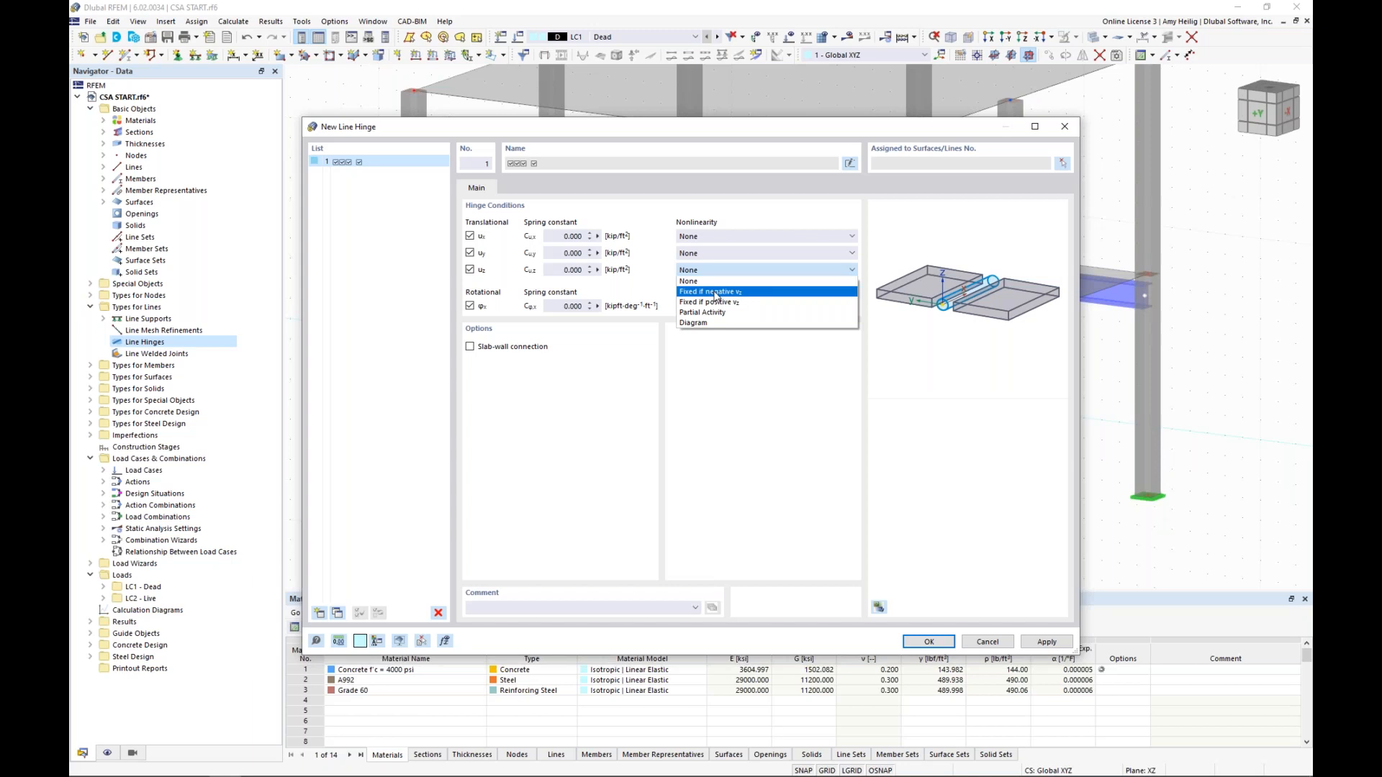
left_click(716, 293)
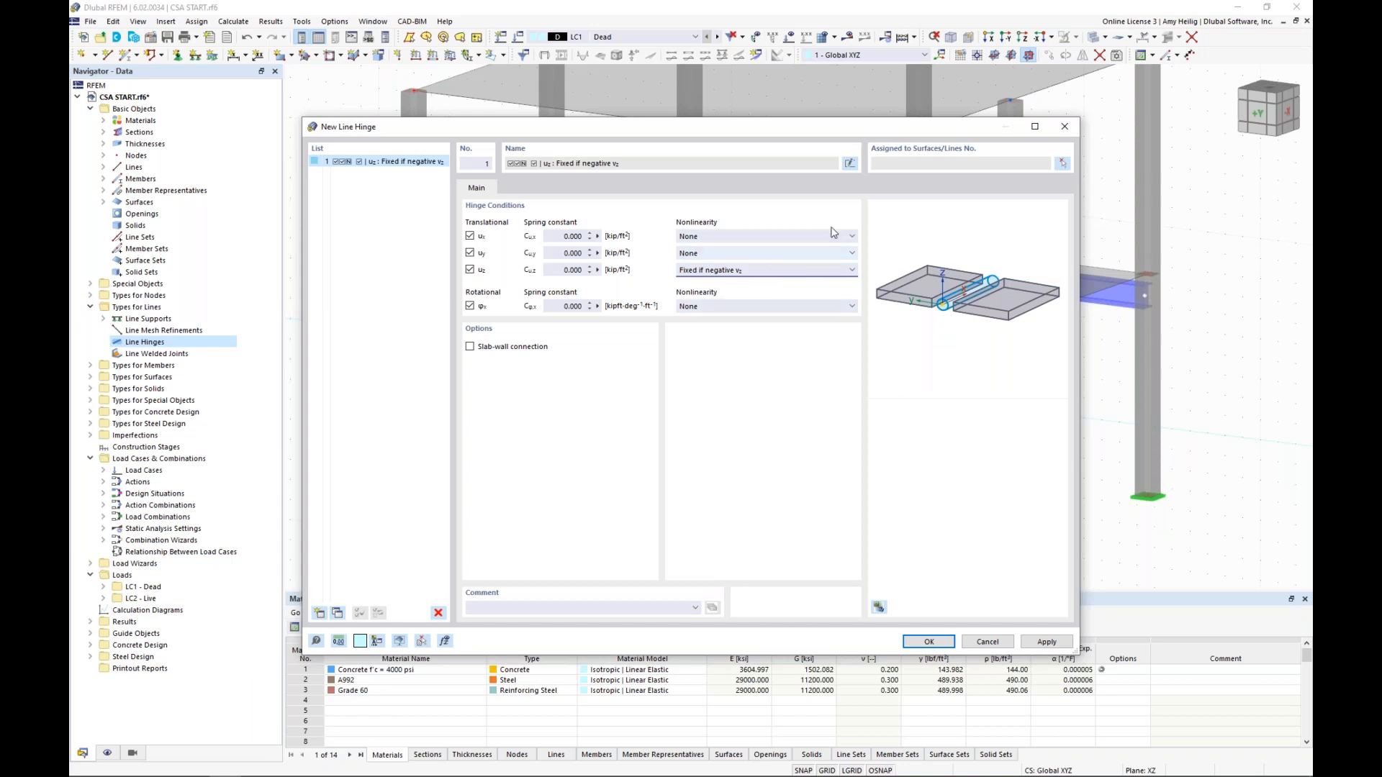
Assign the line hinge to lines 12 and 18 of the lower slab, surface 1, and confirm the hinge definition
left_click(945, 169)
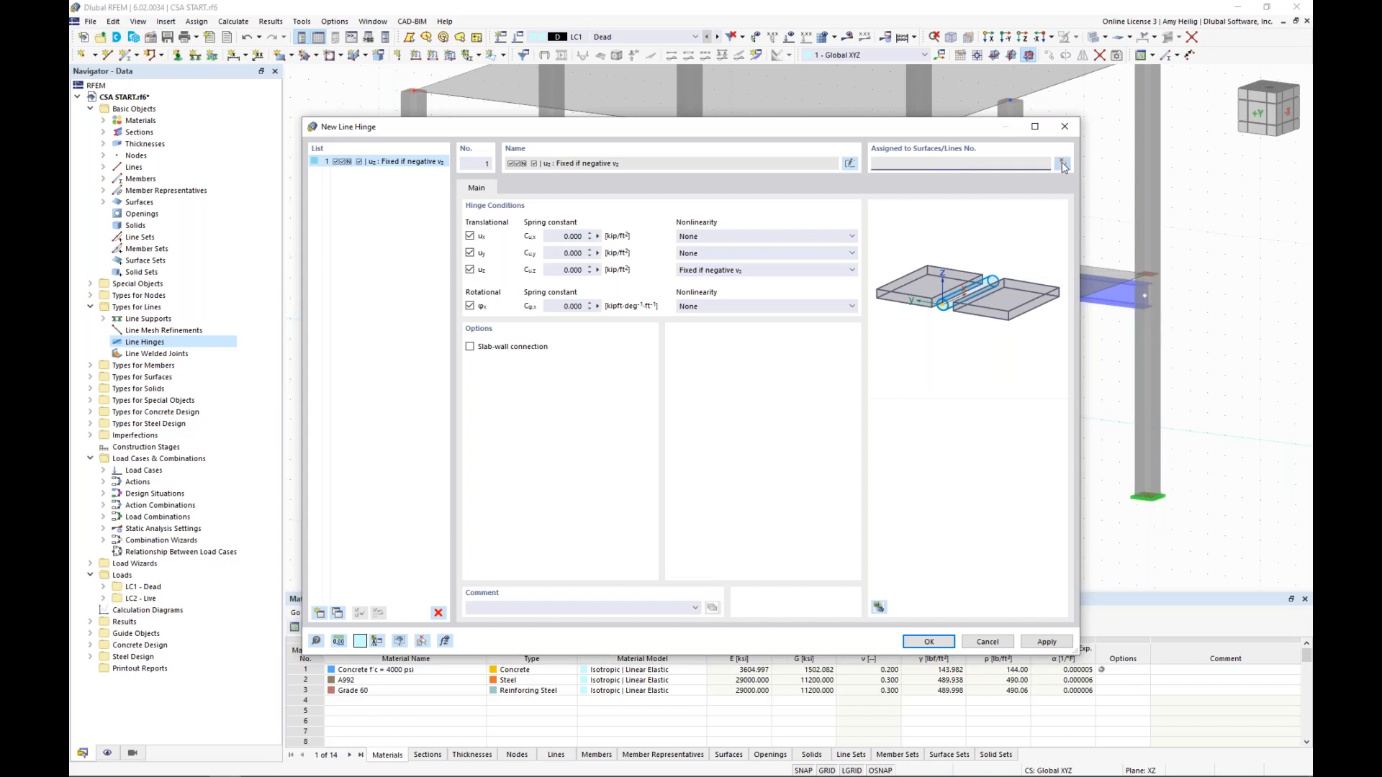
left_click(1063, 164)
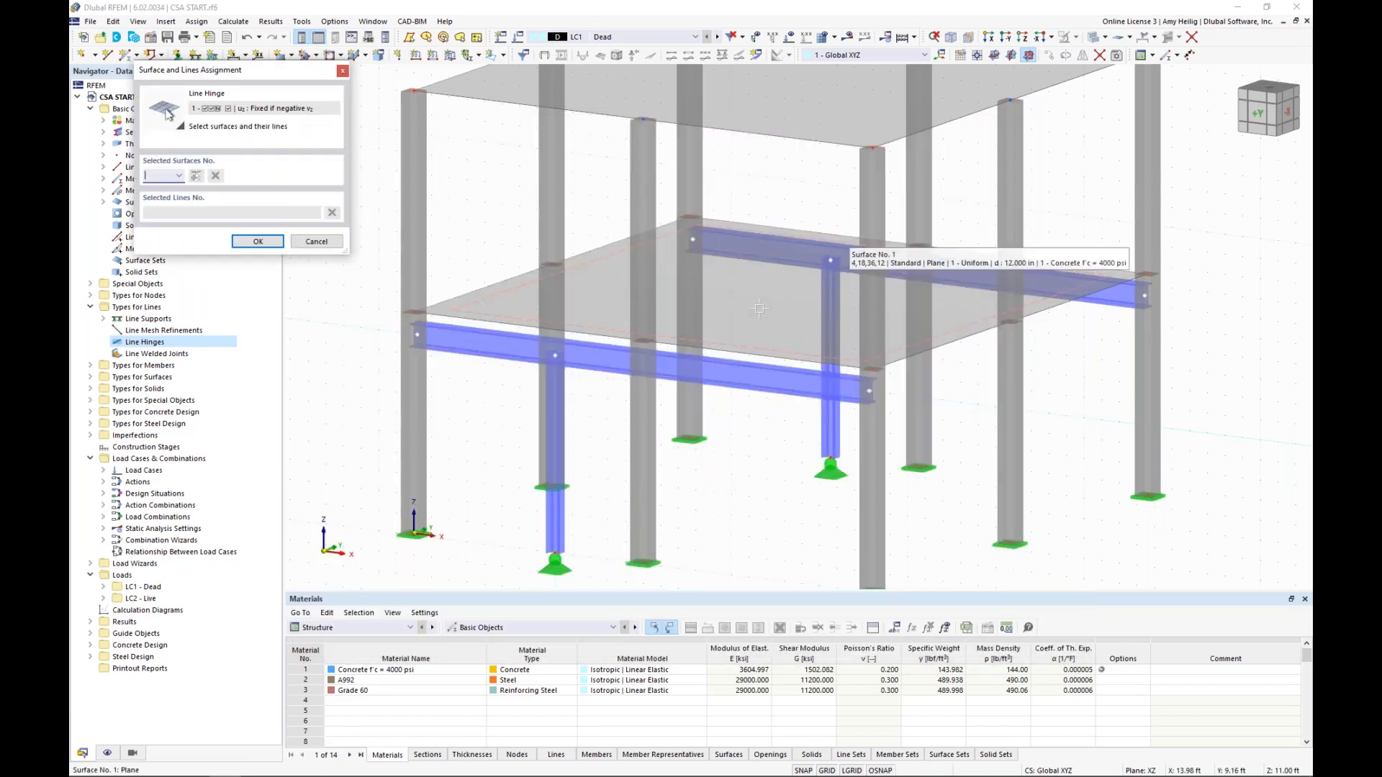
left_click(735, 310)
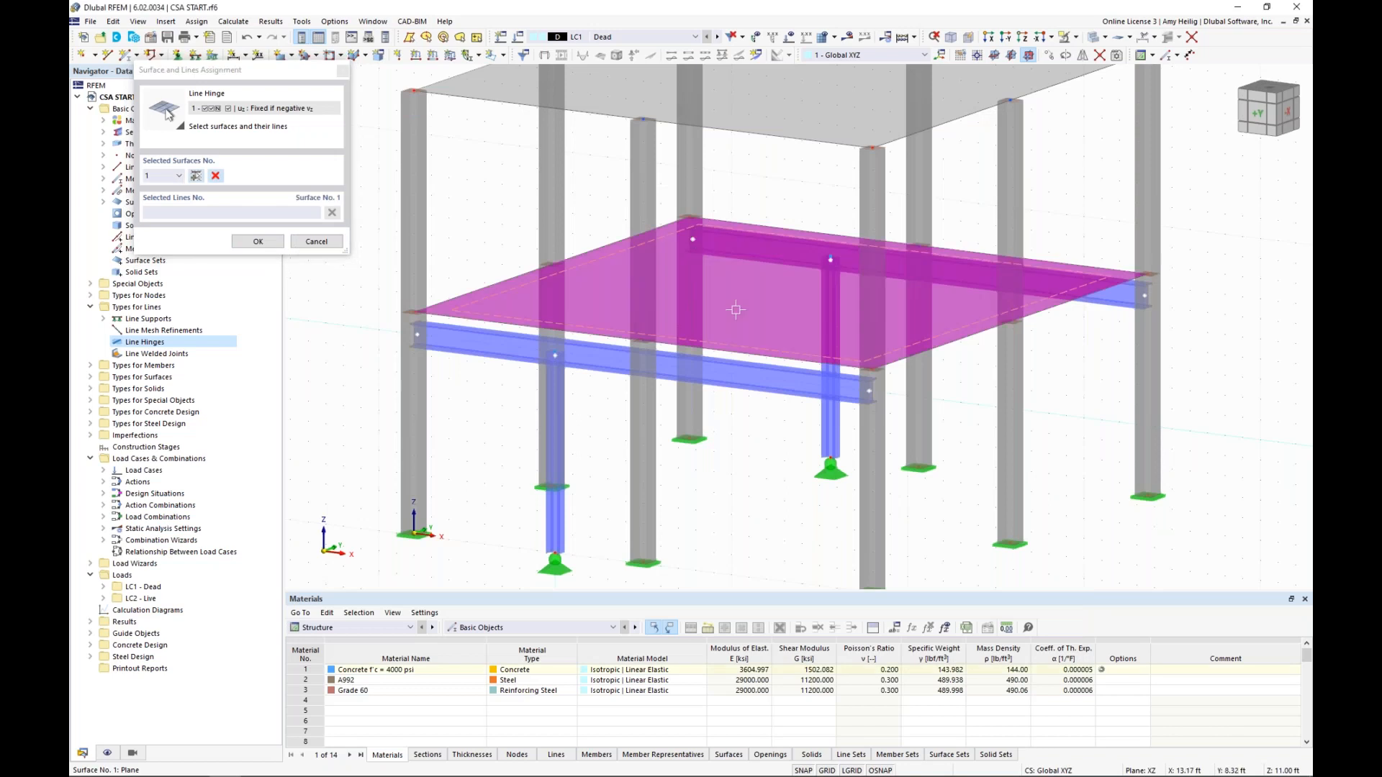
left_click(274, 214)
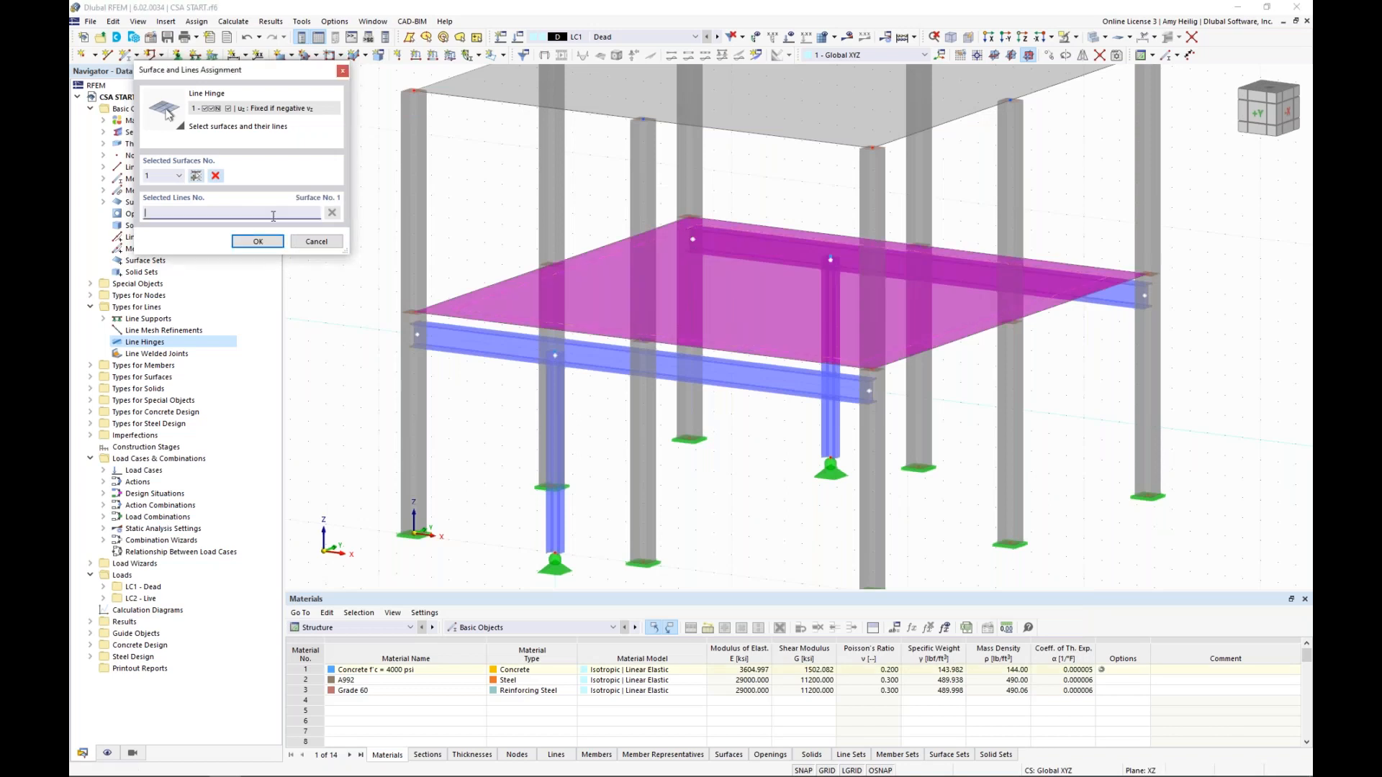
left_click(564, 328)
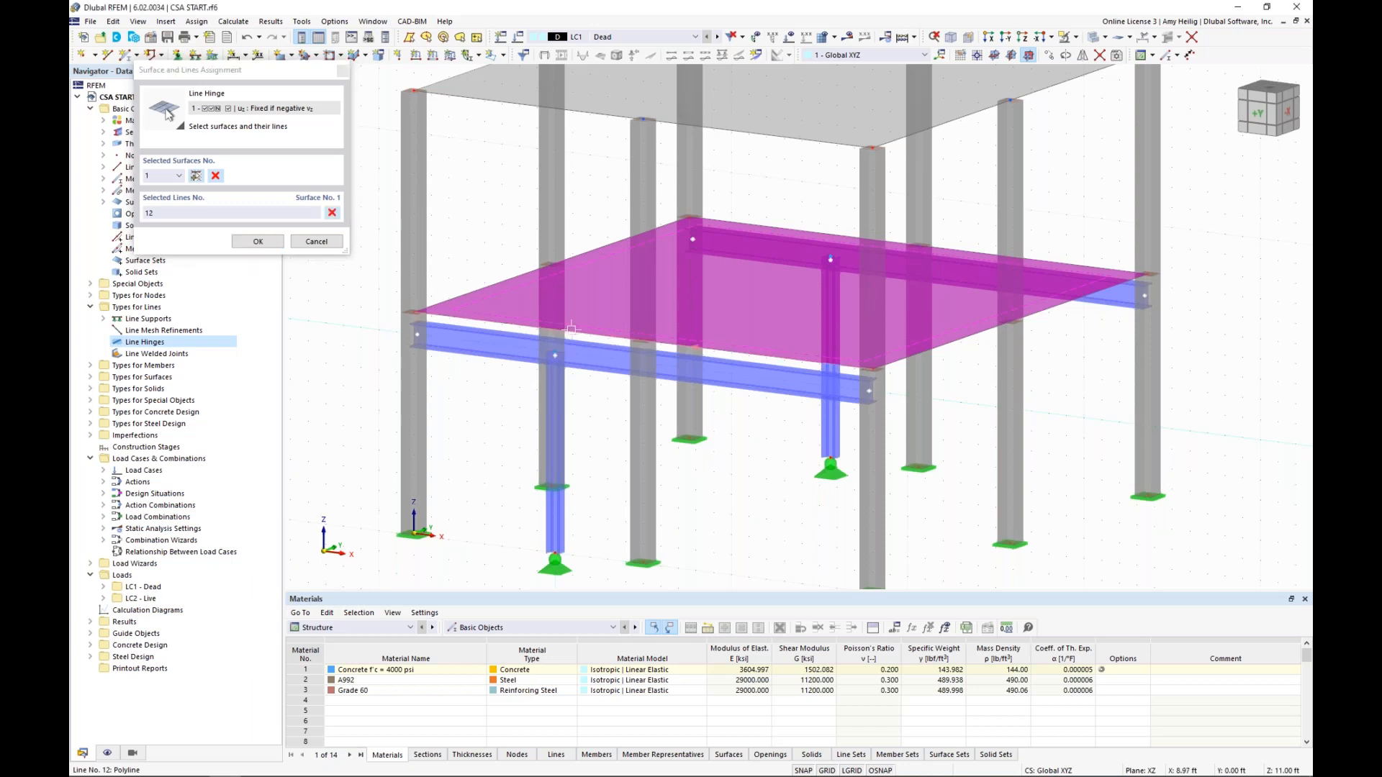
left_click(766, 229)
key("Return")
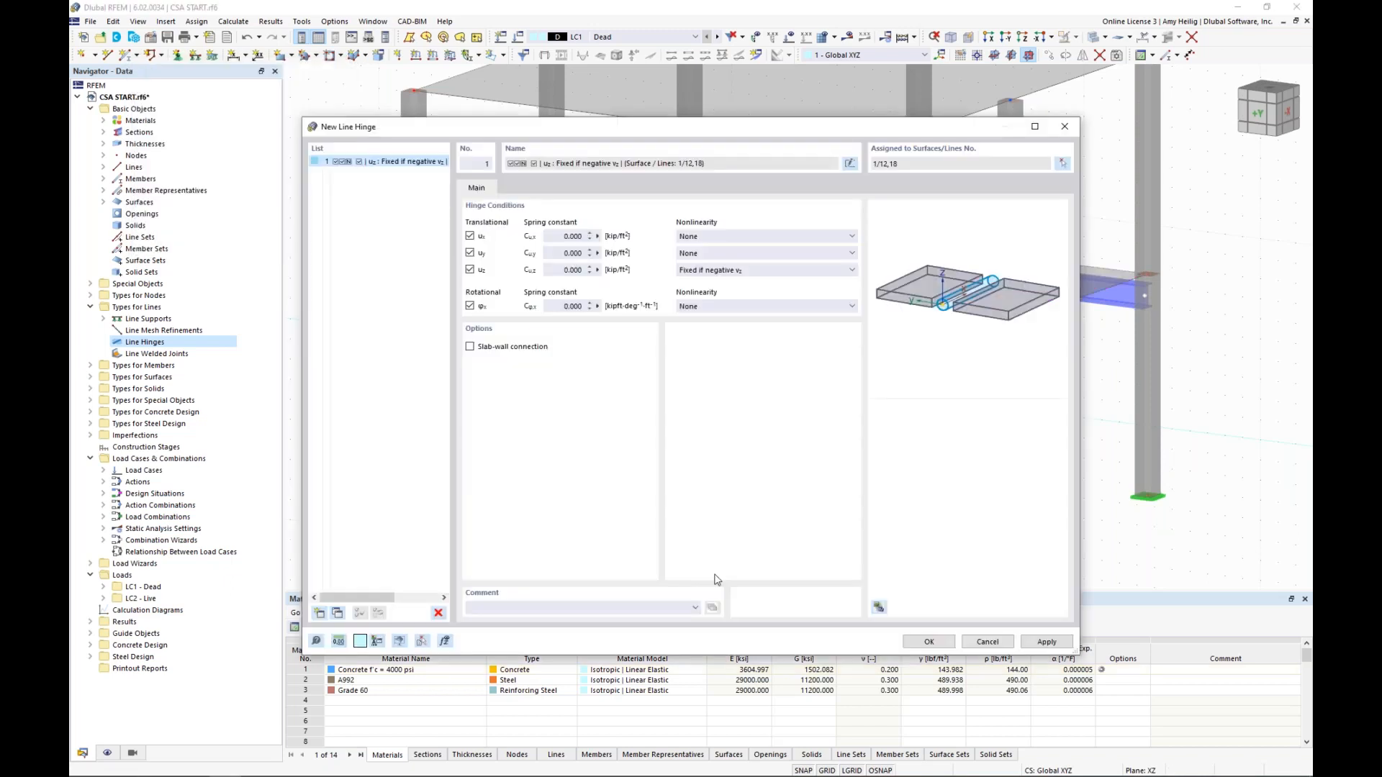
key("Return")
Examine the line hinge symbols along the lower slab's front edge and their position relative to the steel beam
scroll(740, 359, "up", 3)
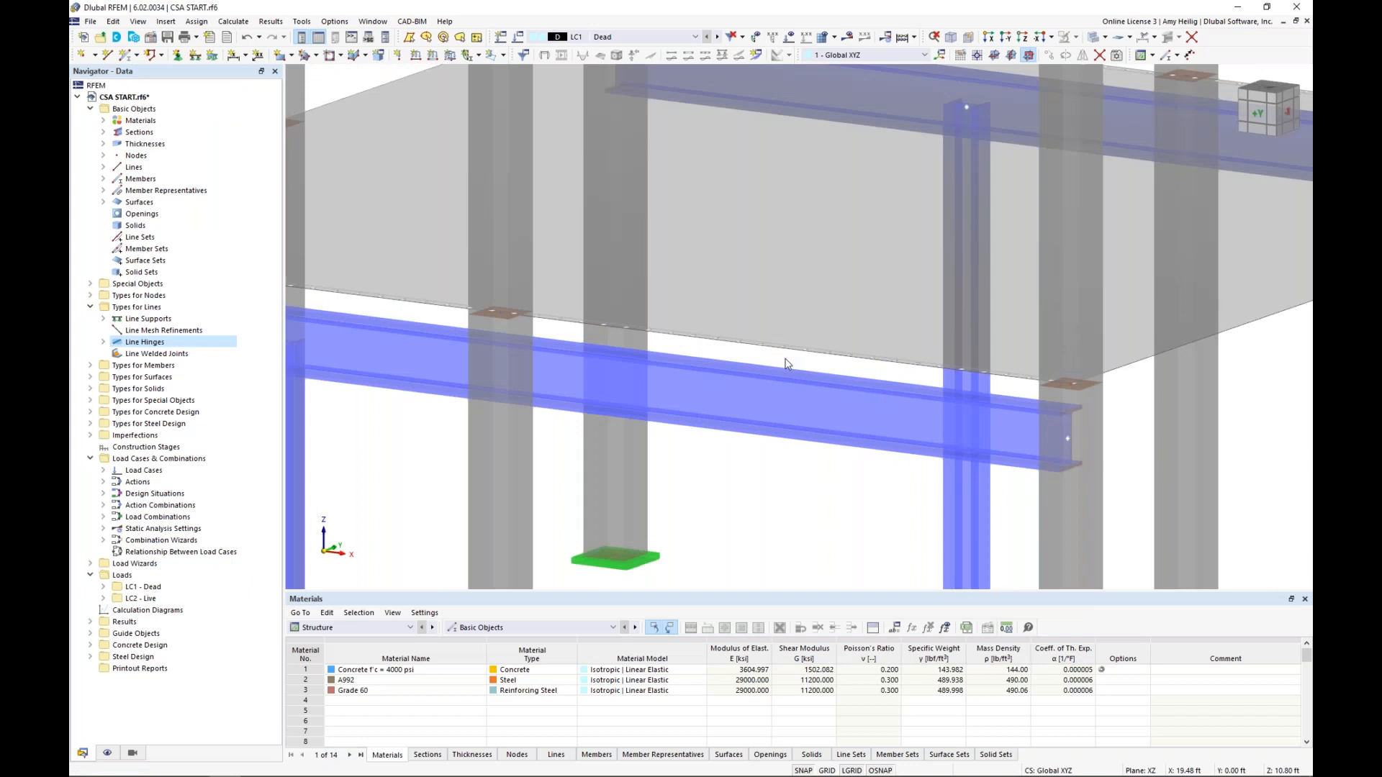
scroll(786, 363, "up", 3)
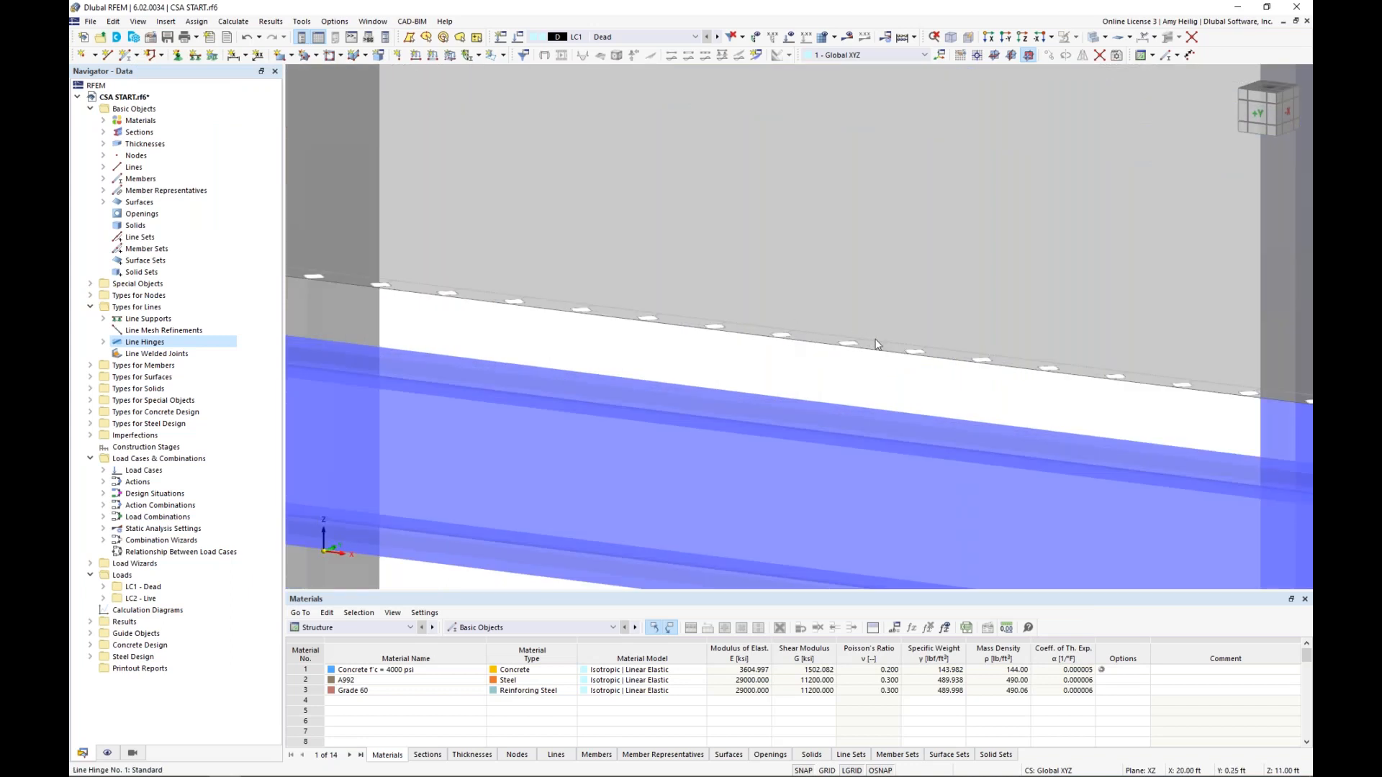
scroll(732, 332, "down", 1)
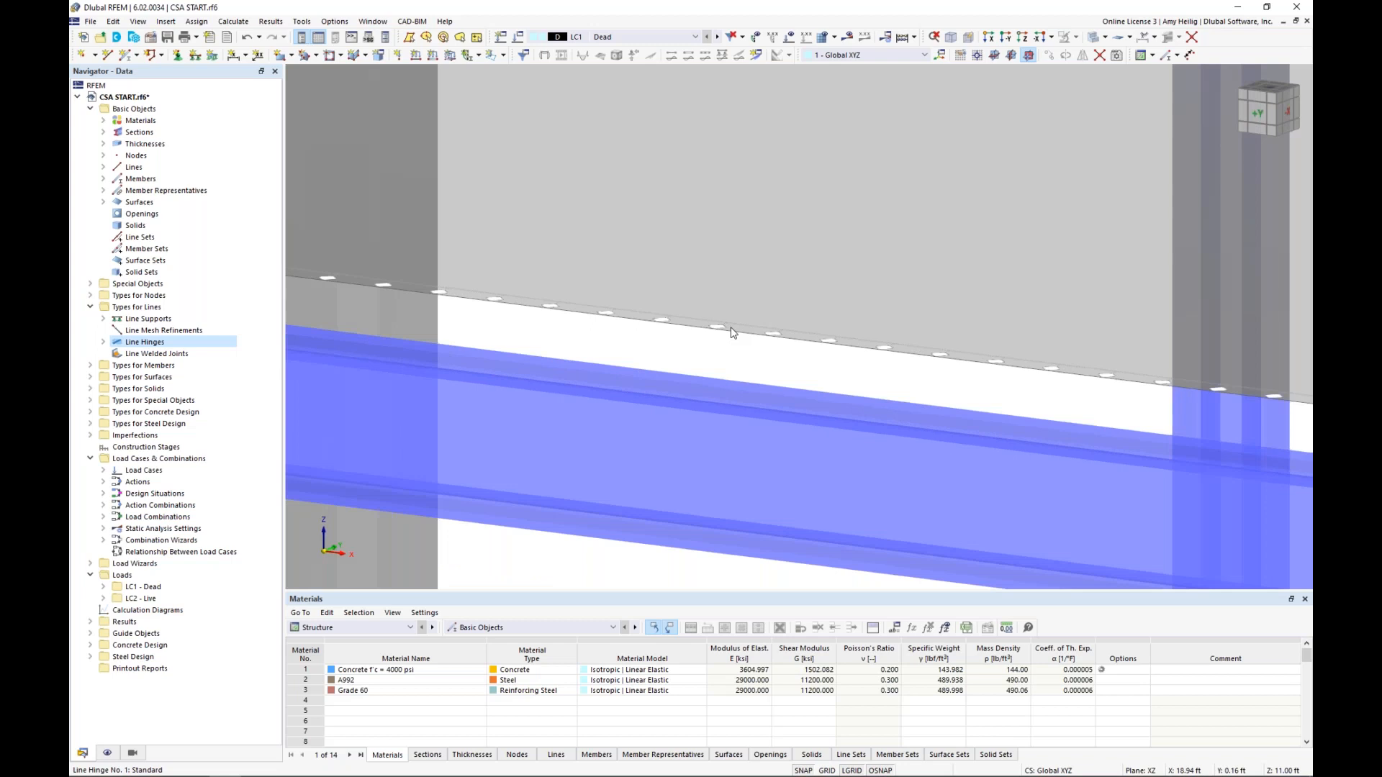
scroll(732, 332, "down", 3)
scroll(732, 332, "down", 5)
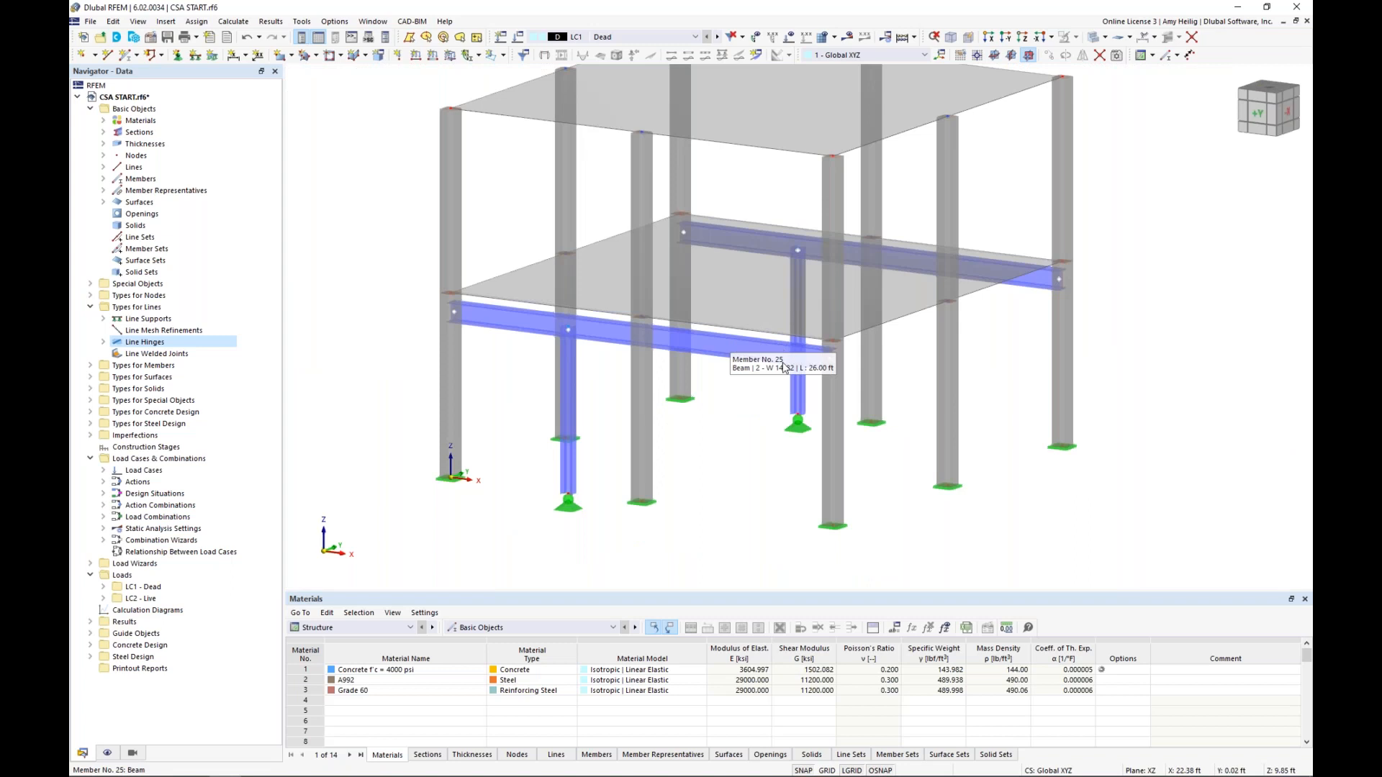
scroll(727, 403, "down", 2)
middle_click_drag(728, 404, 712, 414)
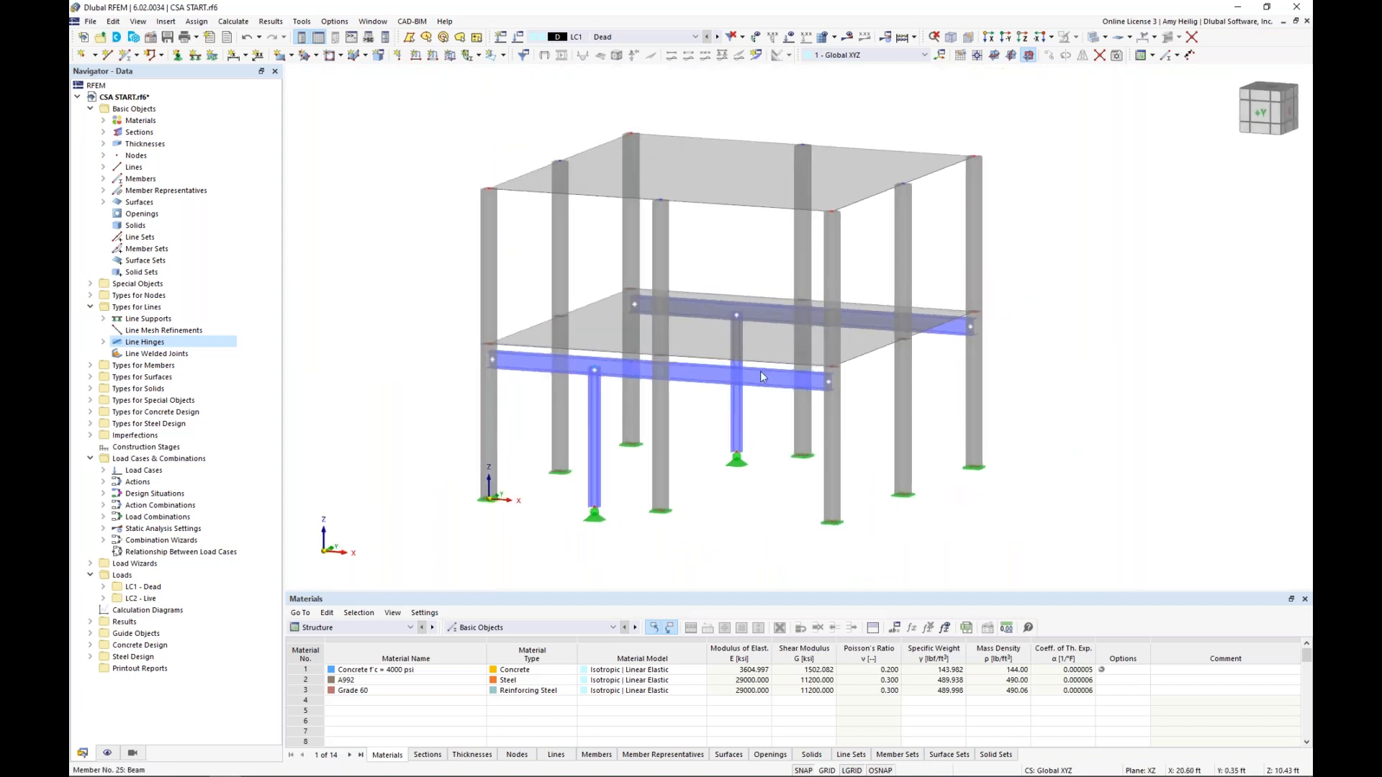
scroll(763, 432, "down", 3)
middle_click_drag(766, 435, 759, 429)
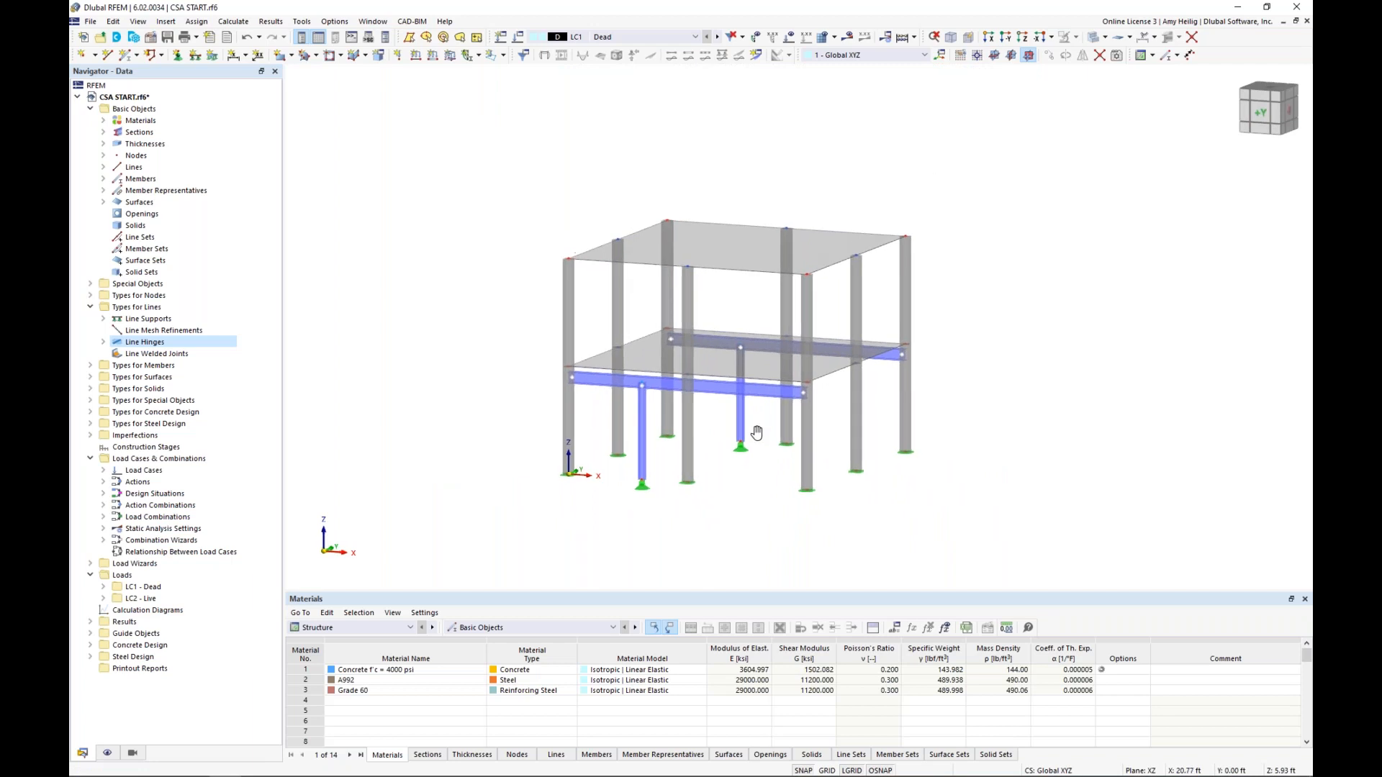
scroll(740, 498, "up", 1)
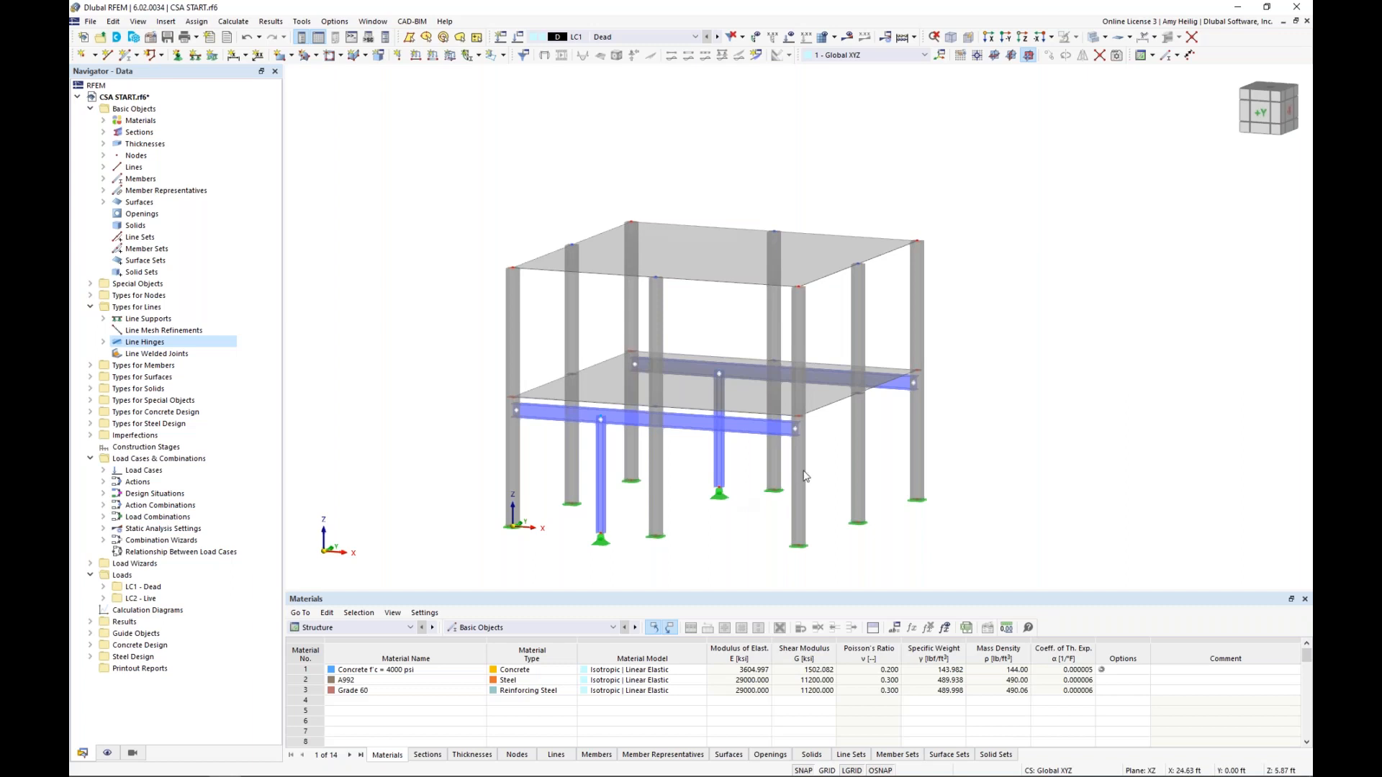
Turn on the display of the concrete design types and the surface results adjustments
left_click(107, 753)
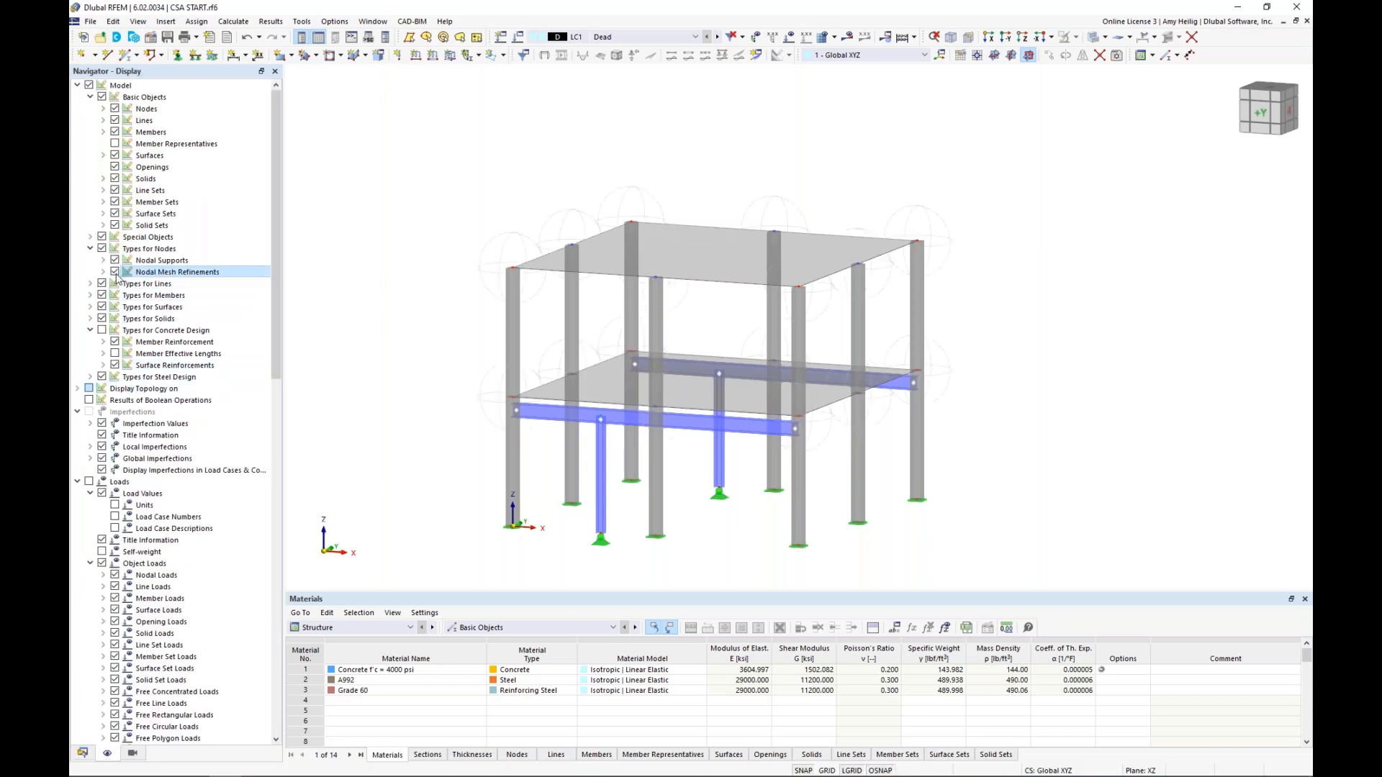
left_click(102, 331)
scroll(165, 389, "down", 2)
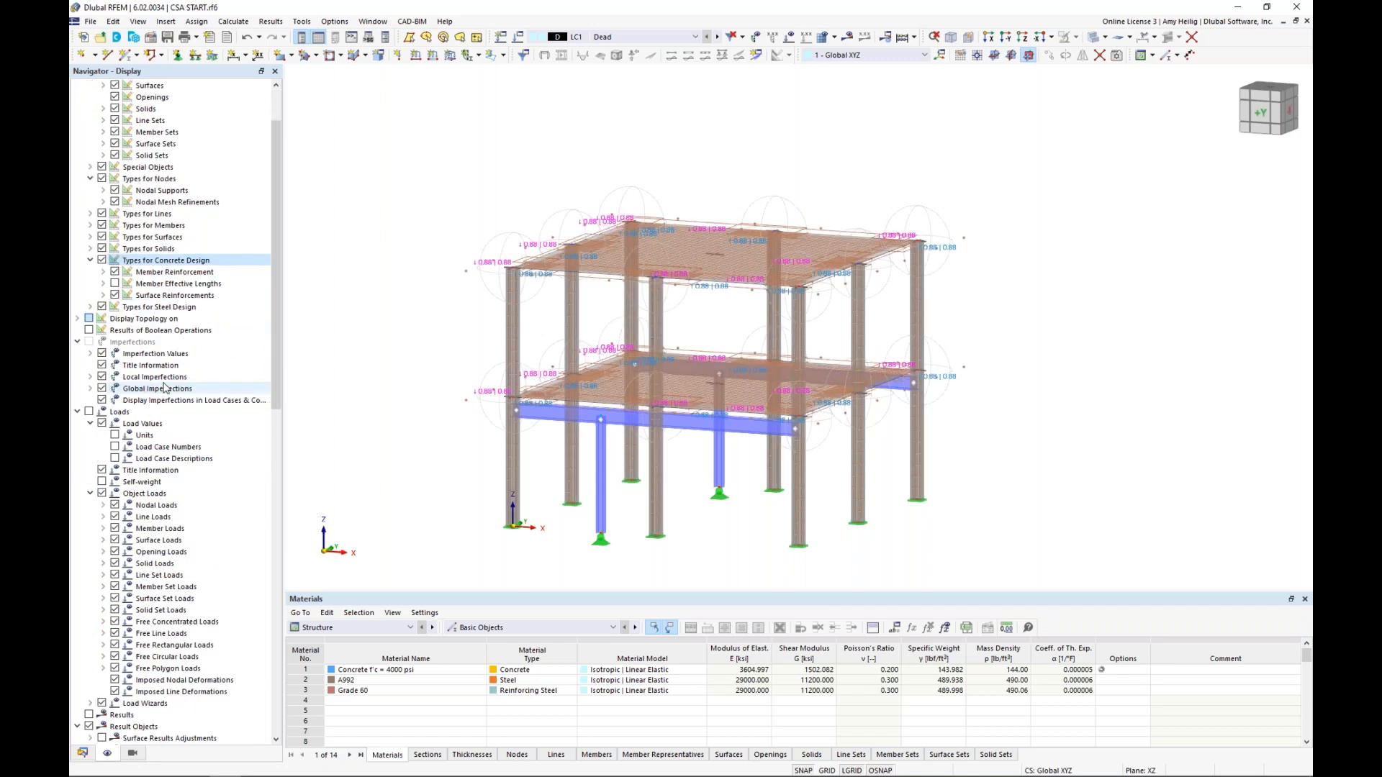
scroll(164, 389, "down", 1)
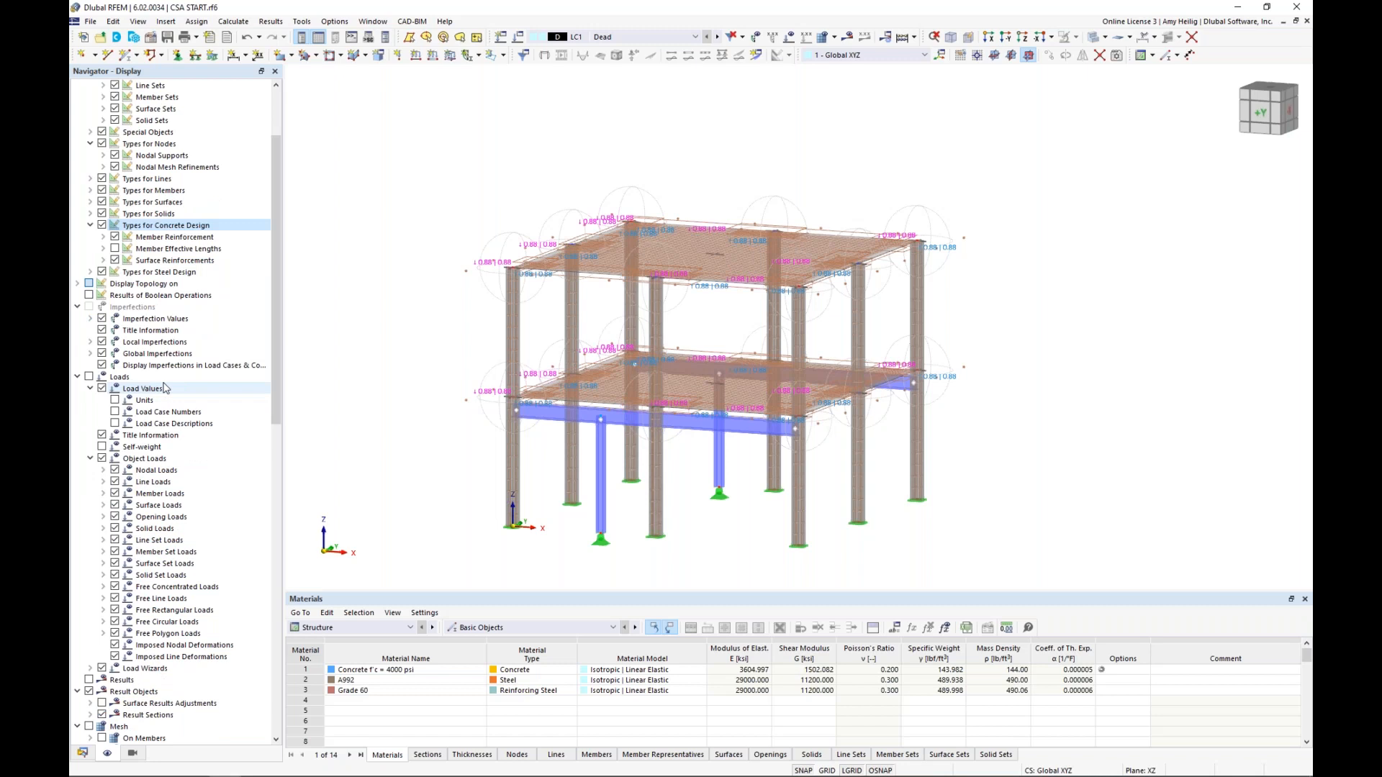
scroll(165, 389, "down", 3)
scroll(165, 389, "down", 3)
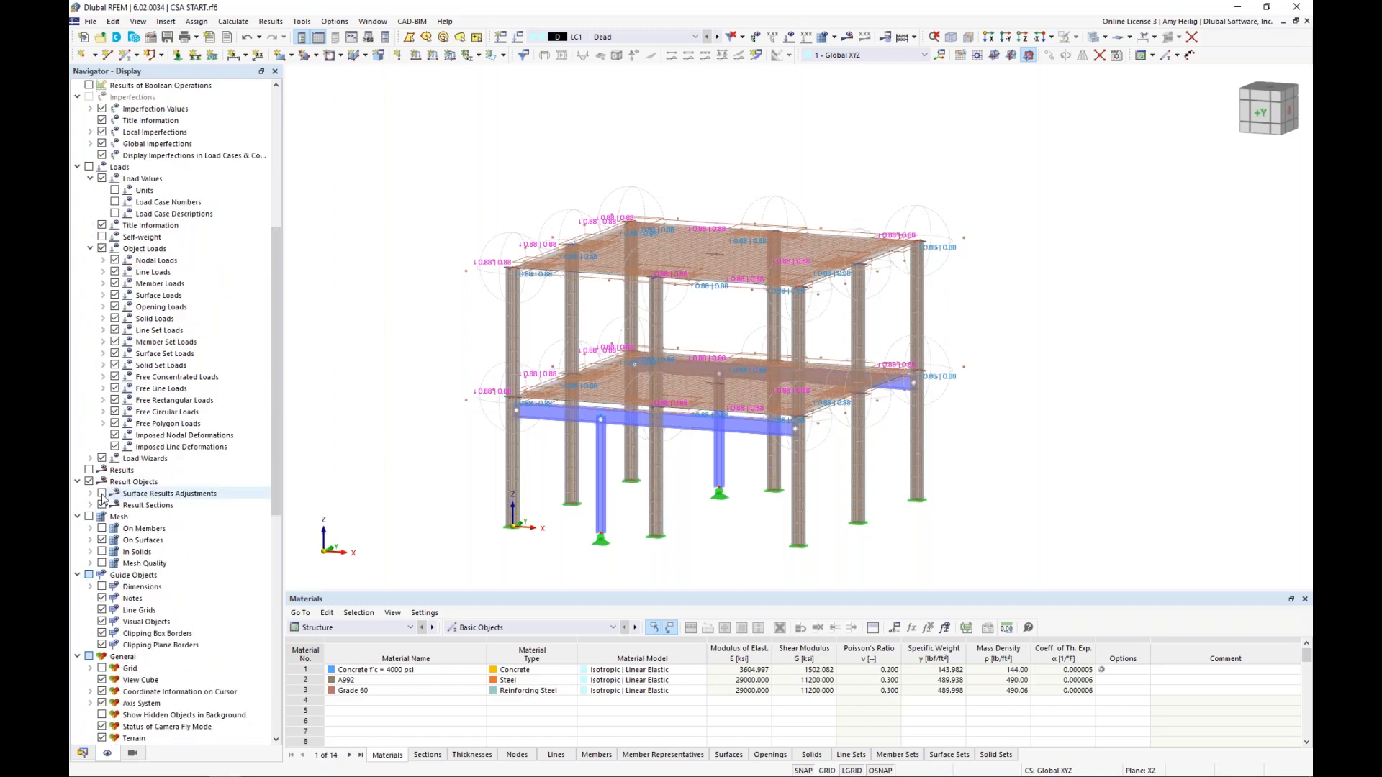
left_click(102, 494)
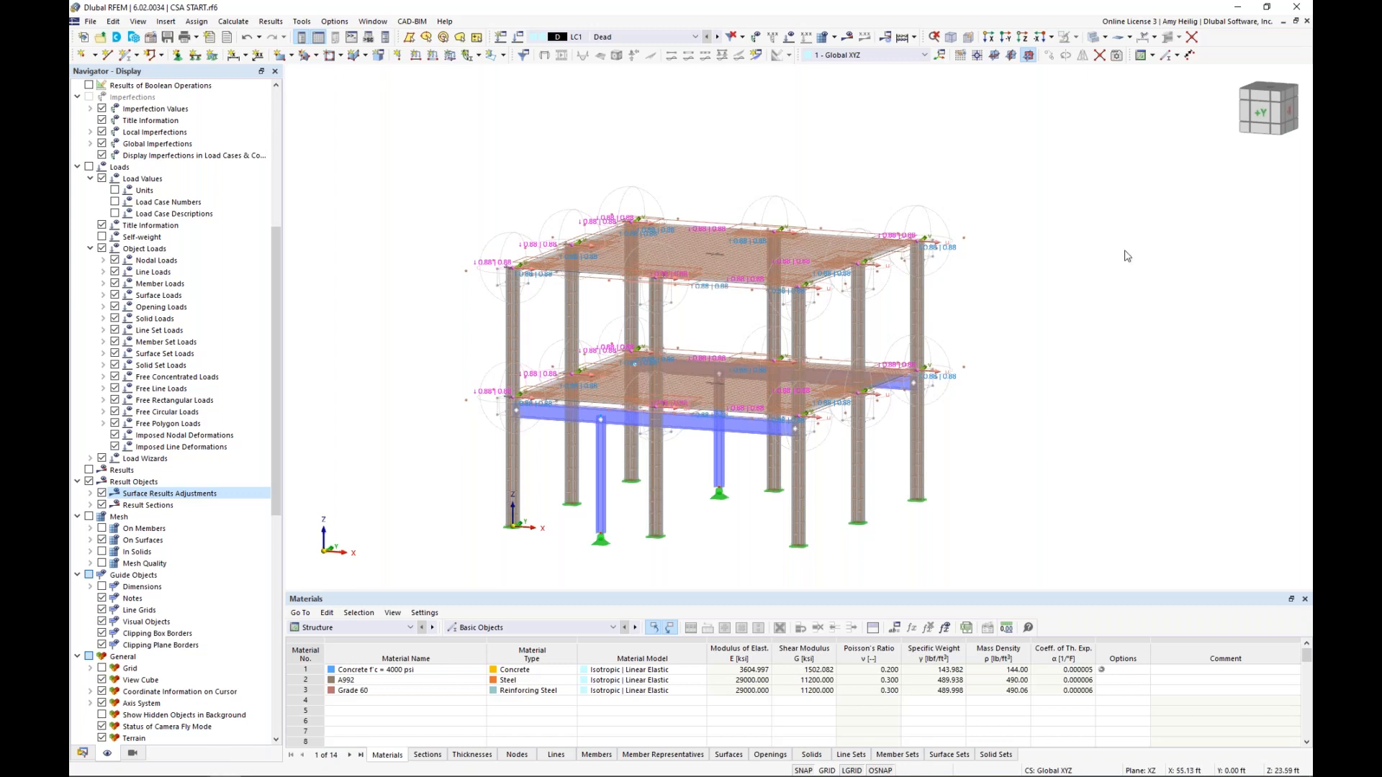
Copy the upper storey's slab and columns once by 11 ft in Z, including loading, to add a third storey
middle_click_drag(1127, 256, 642, 303, "ctrl")
left_click_drag(988, 316, 459, 157)
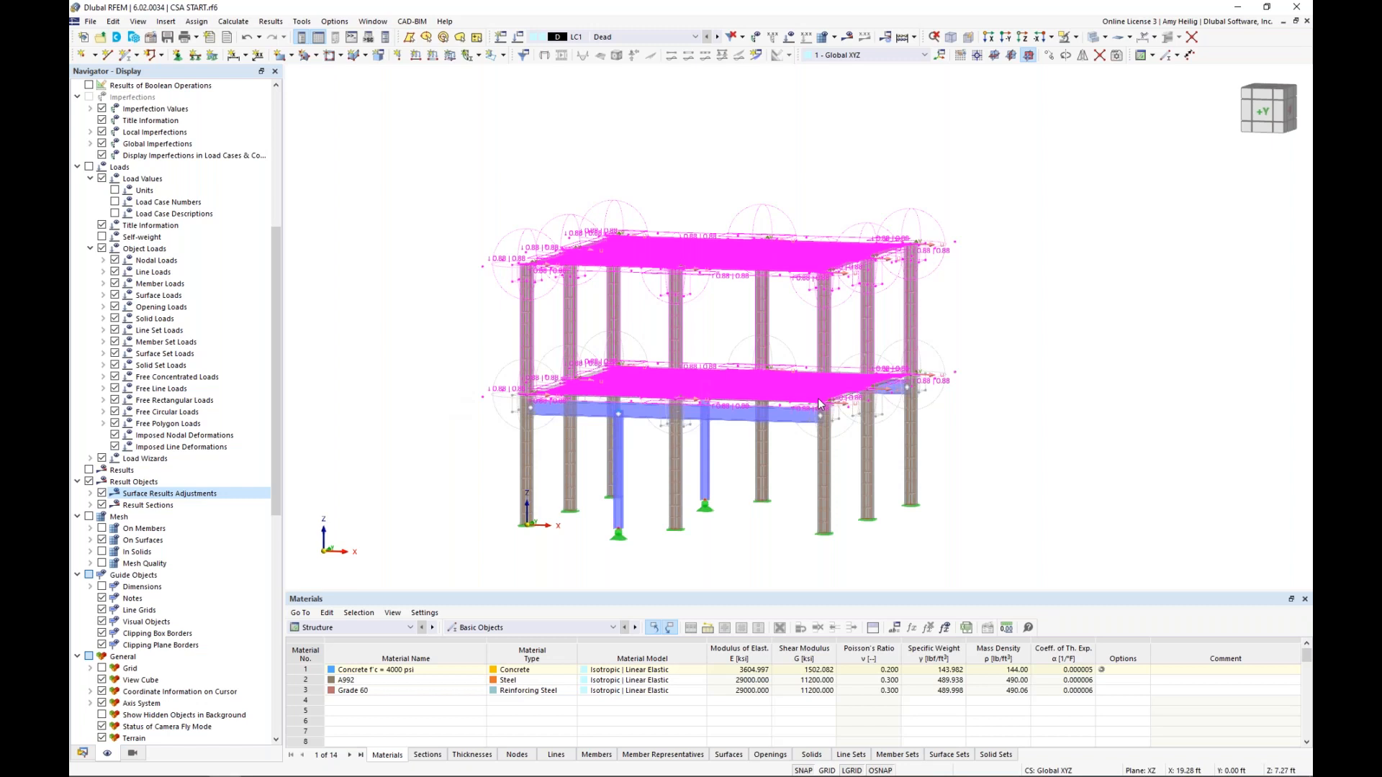
left_click(1050, 57)
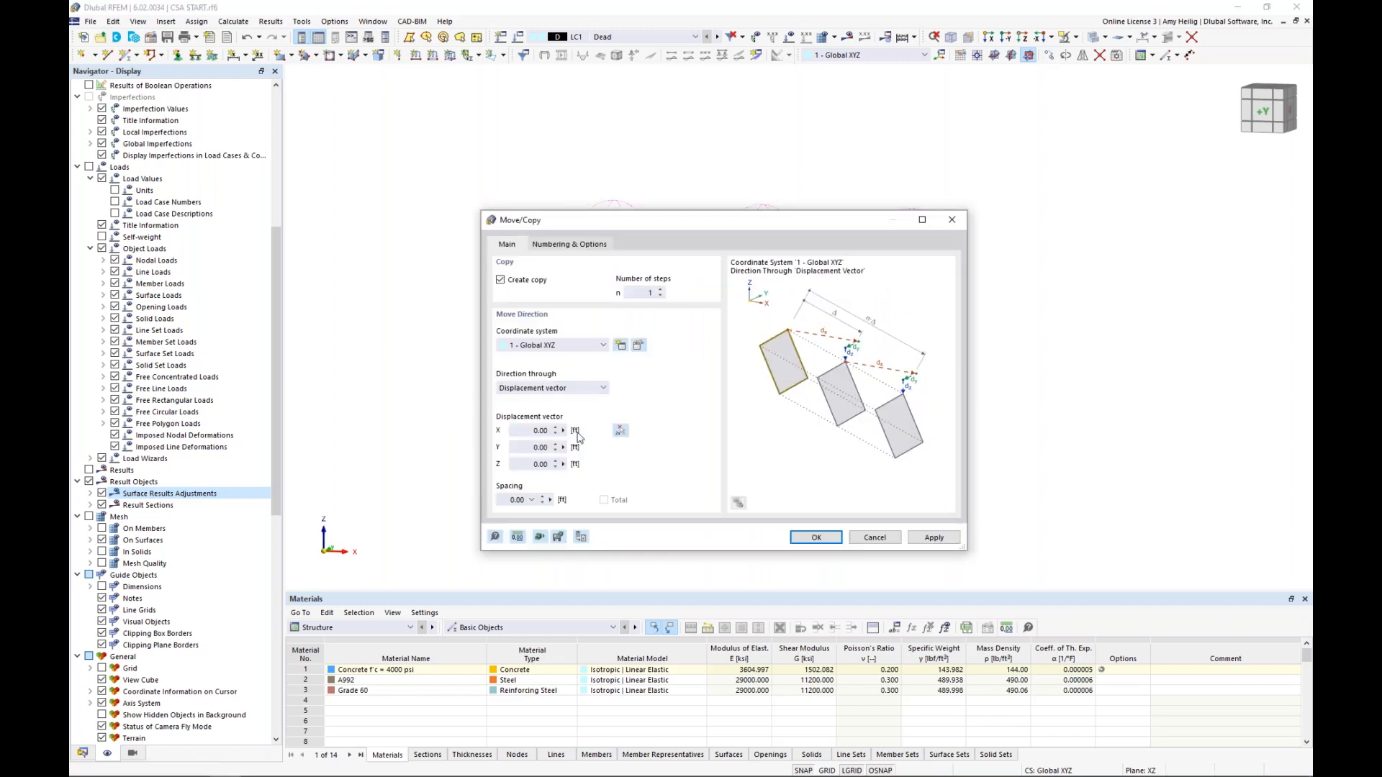
left_click(621, 432)
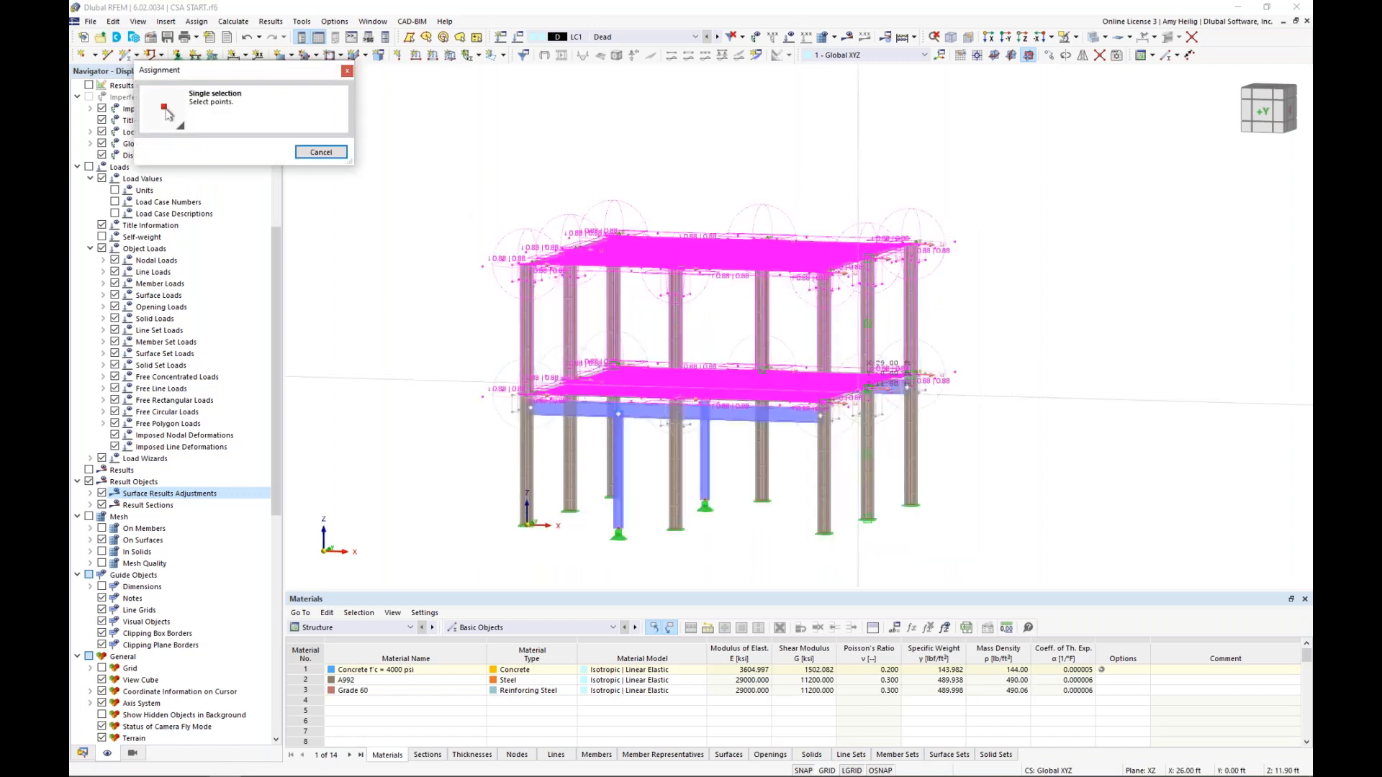
middle_click_drag(856, 392, 1020, 361, "ctrl")
scroll(849, 417, "up", 2)
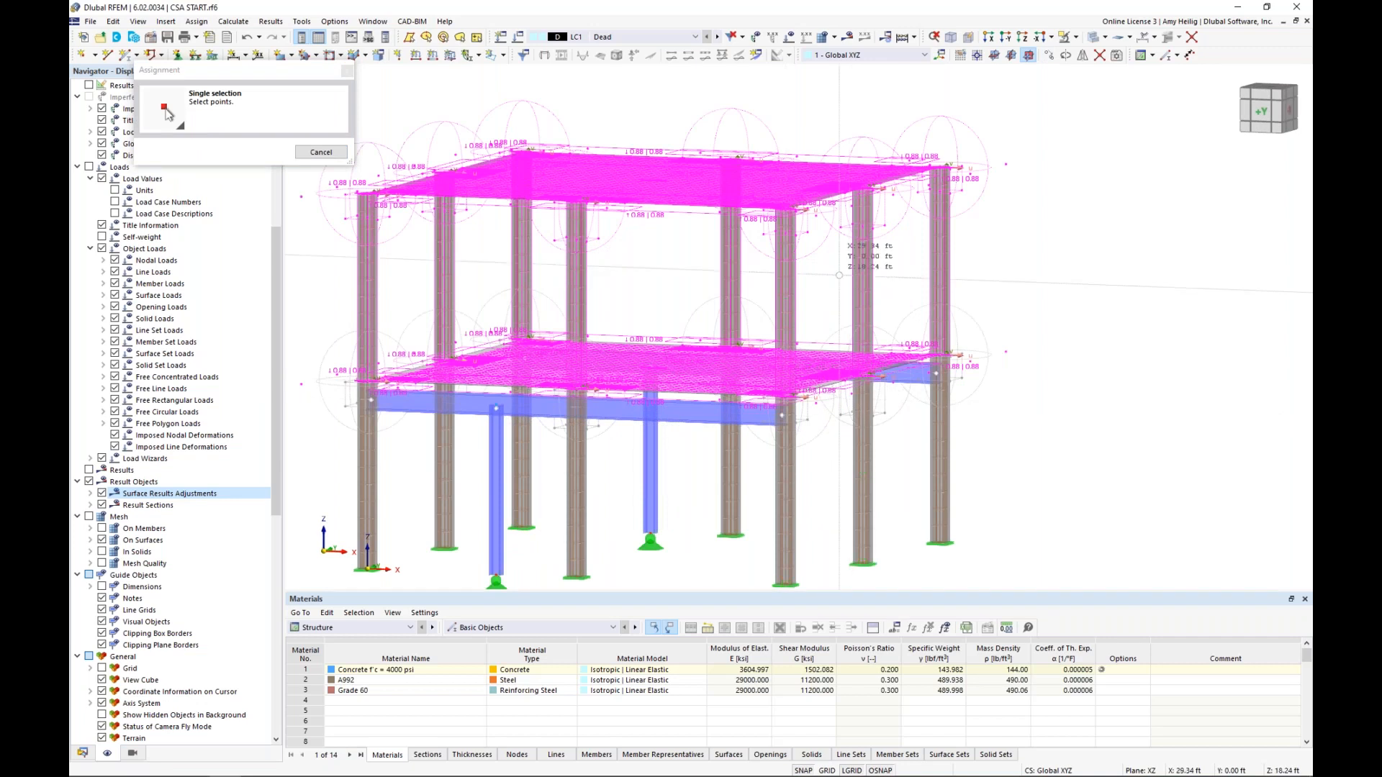
left_click(786, 209)
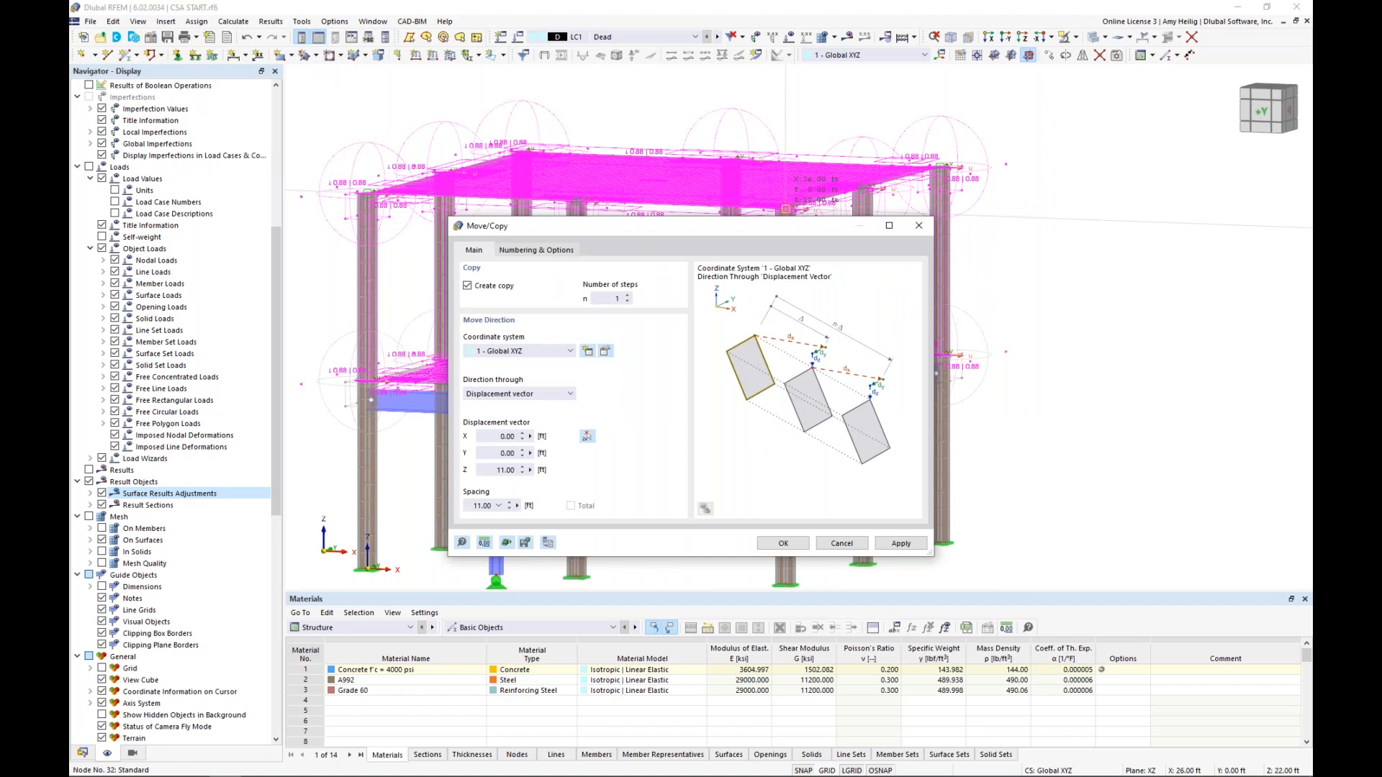
left_click(536, 250)
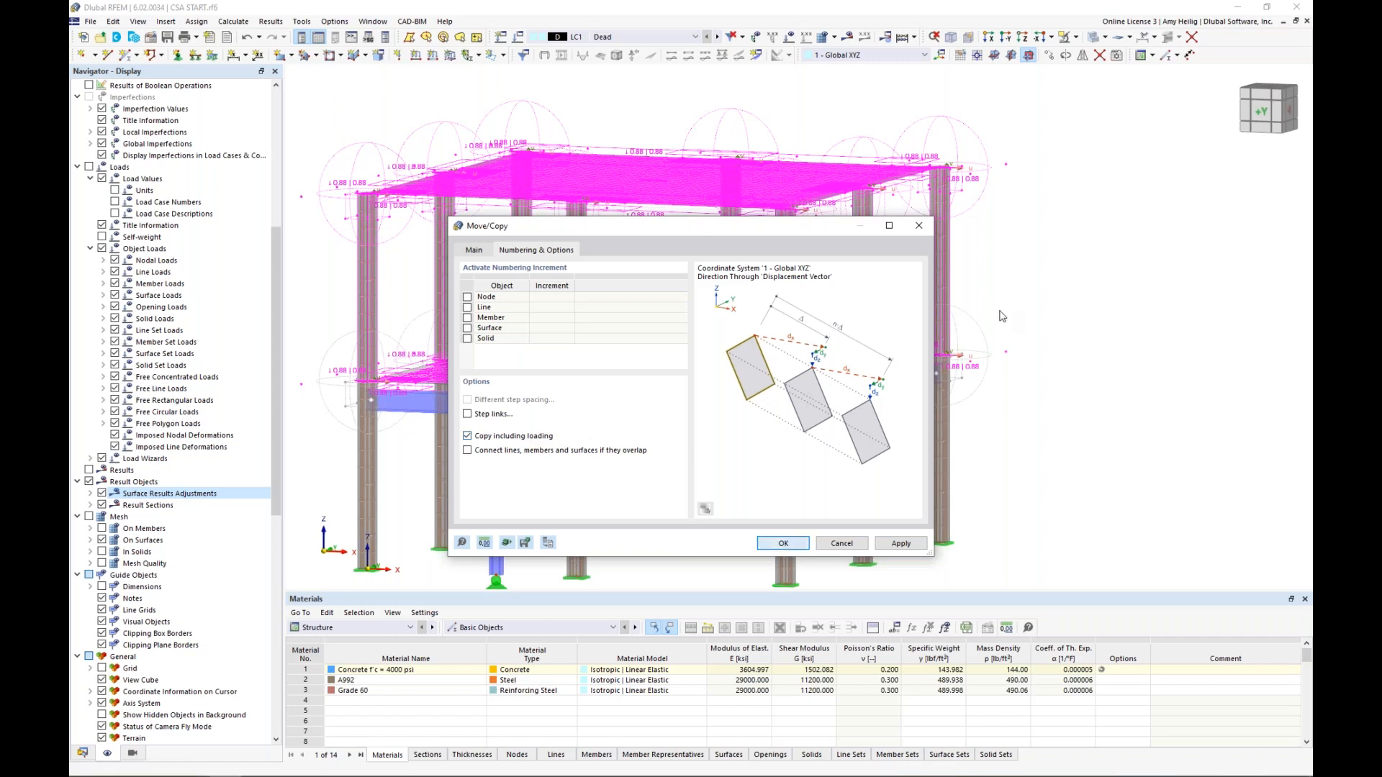
scroll(1003, 316, "down", 2)
middle_click_drag(973, 326, 928, 363)
scroll(928, 363, "down", 1)
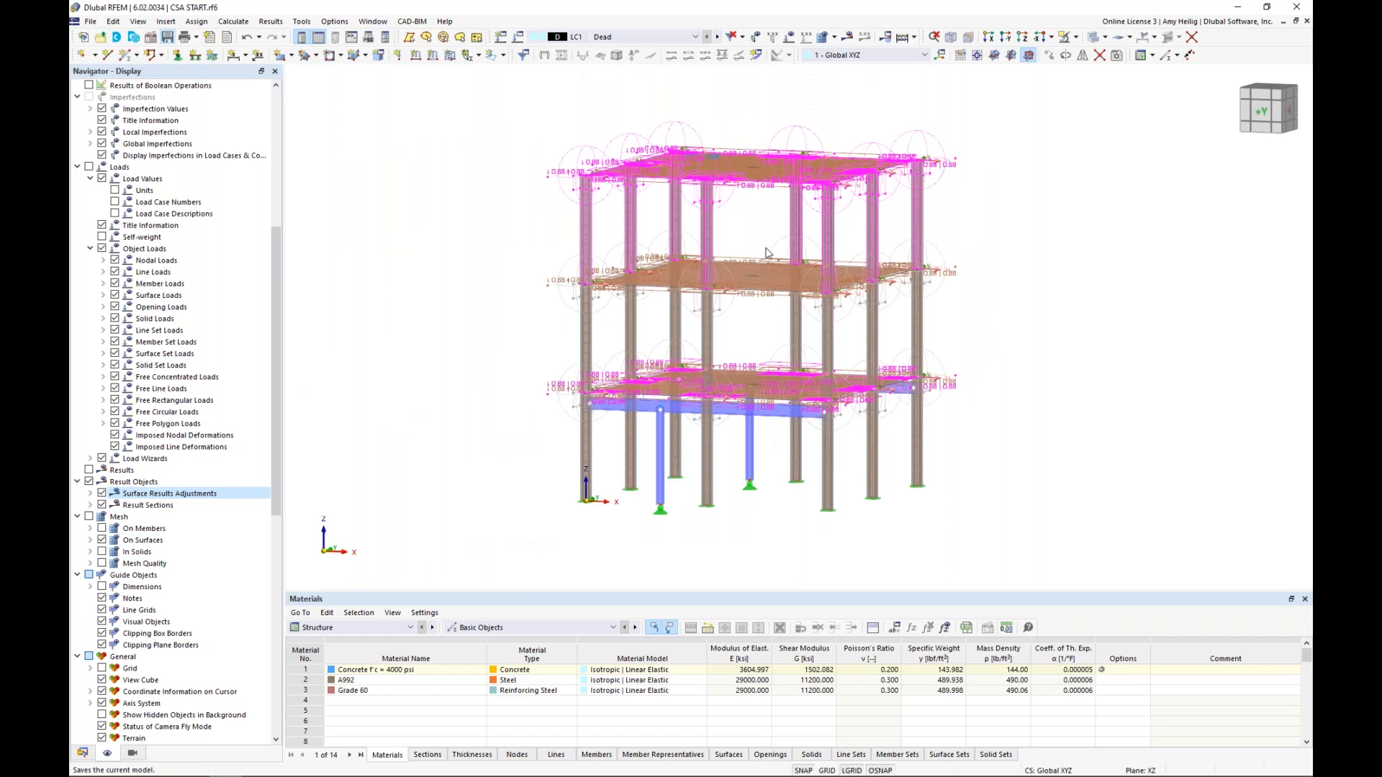
Move the top storey's two corner columns at X = 0 by 13 ft in X, without creating a copy
middle_click_drag(759, 252, 675, 288)
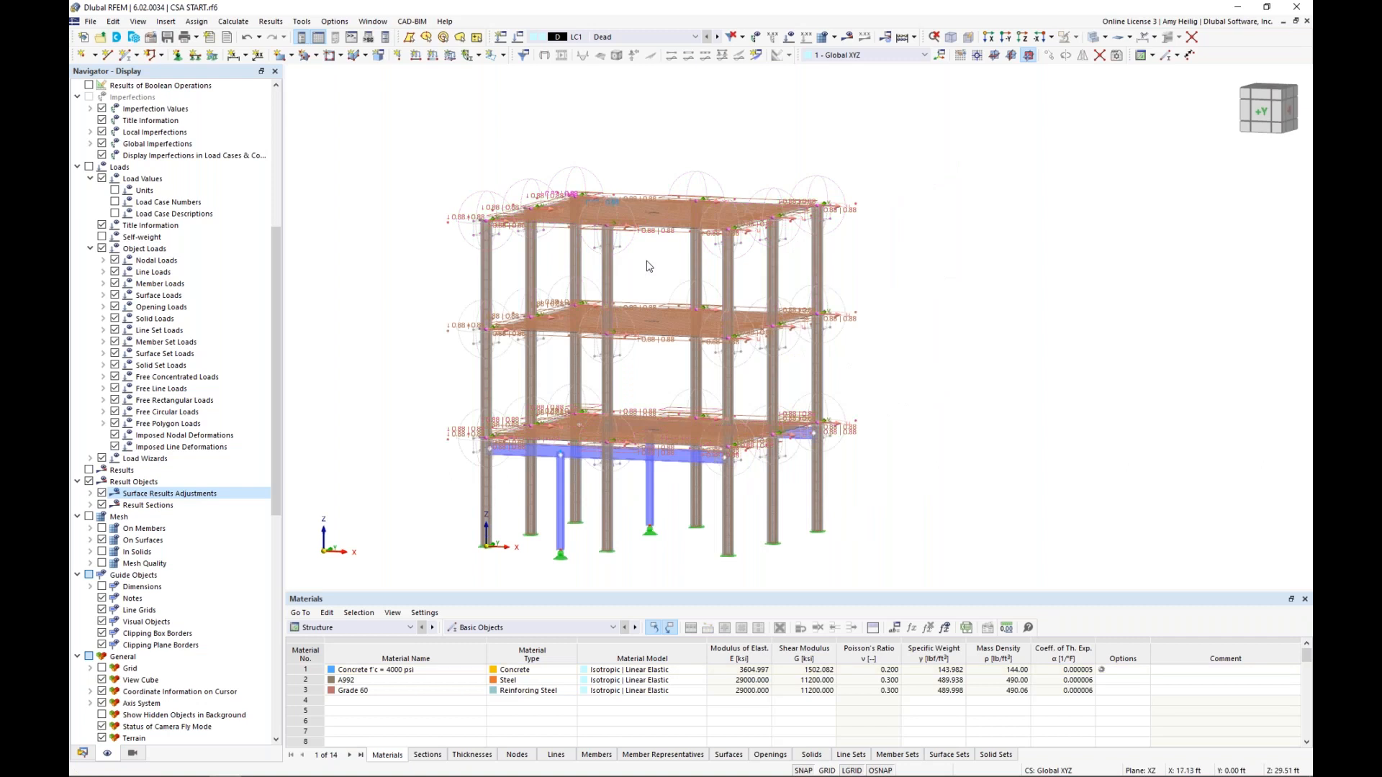
middle_click_drag(650, 266, 647, 262)
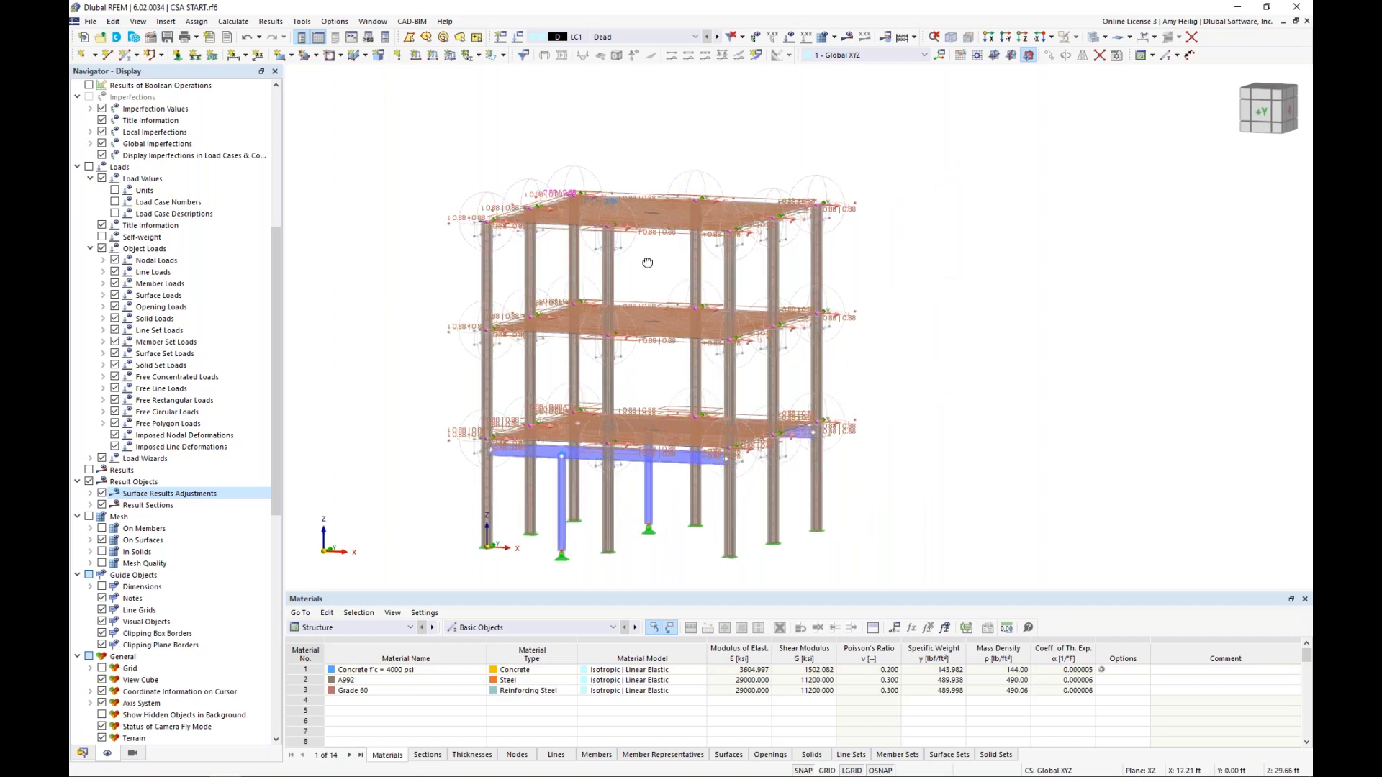
scroll(619, 238, "up", 3)
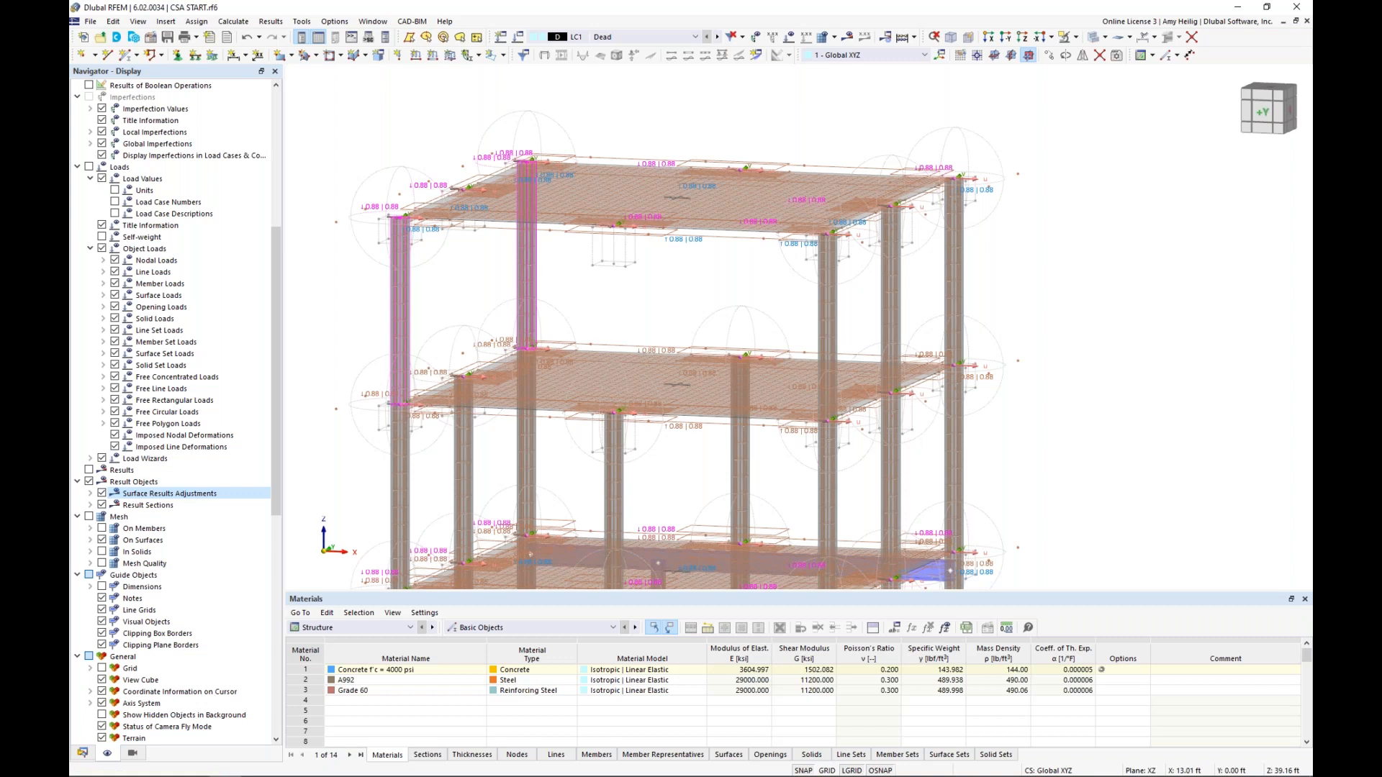
left_click(1050, 58)
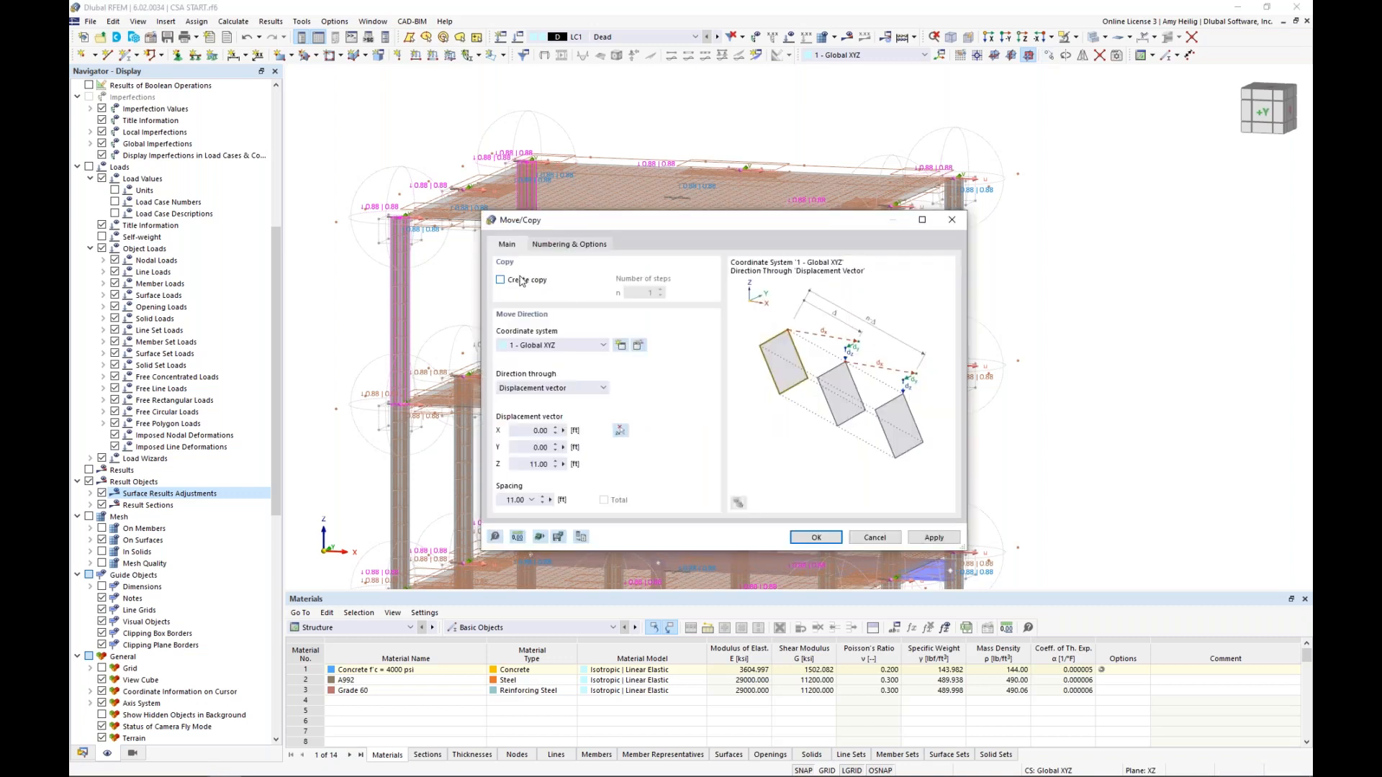
left_click(620, 431)
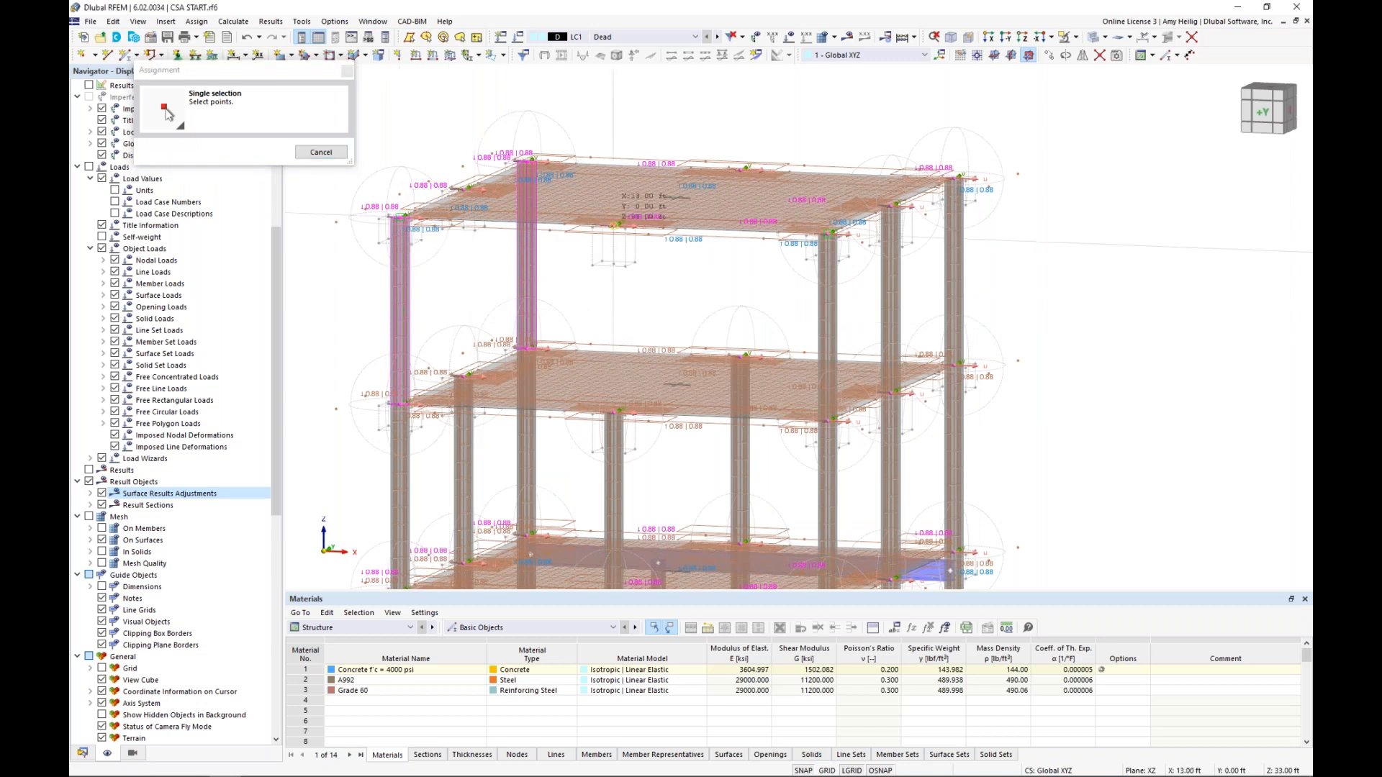
left_click(613, 224)
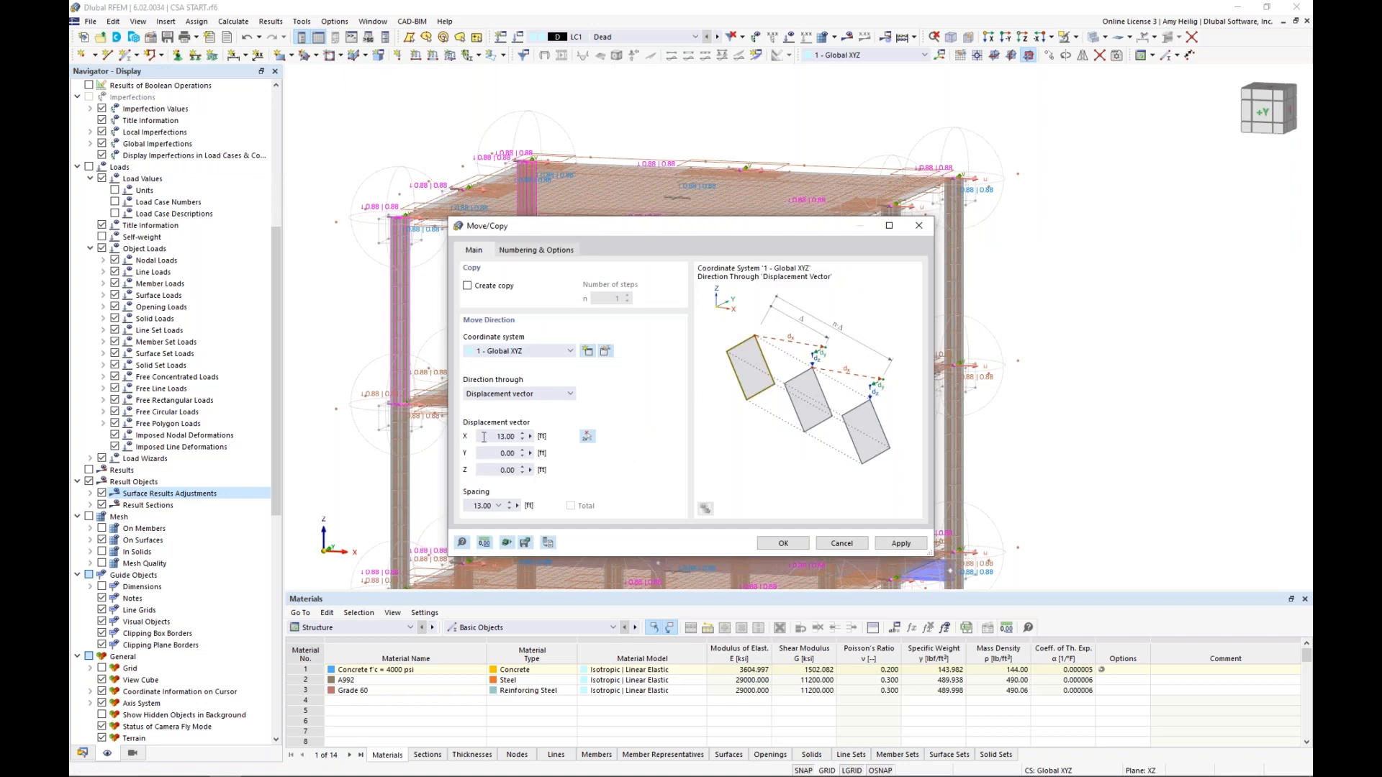
left_click(790, 544)
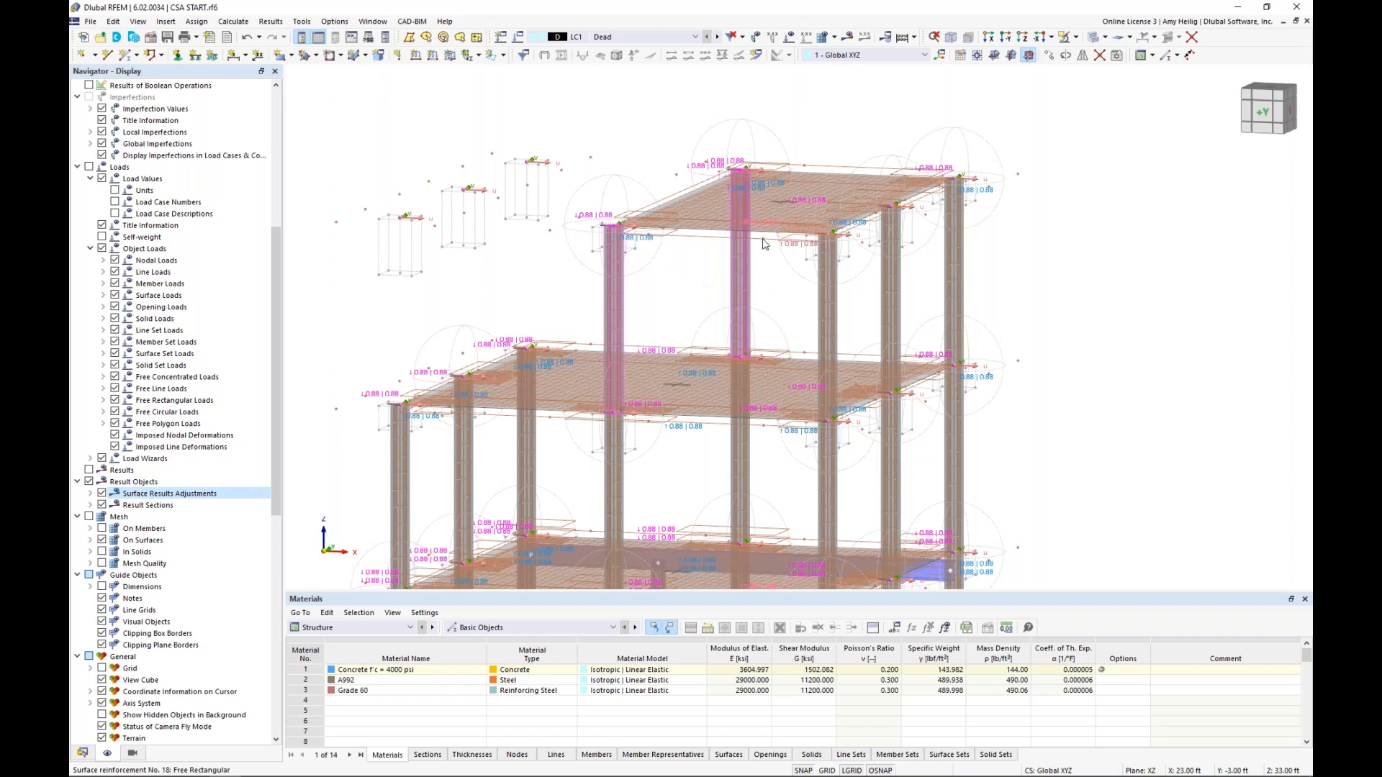
Assign the free rectangular surface reinforcements No. 13 to 20 to surface 3 only
left_click(83, 753)
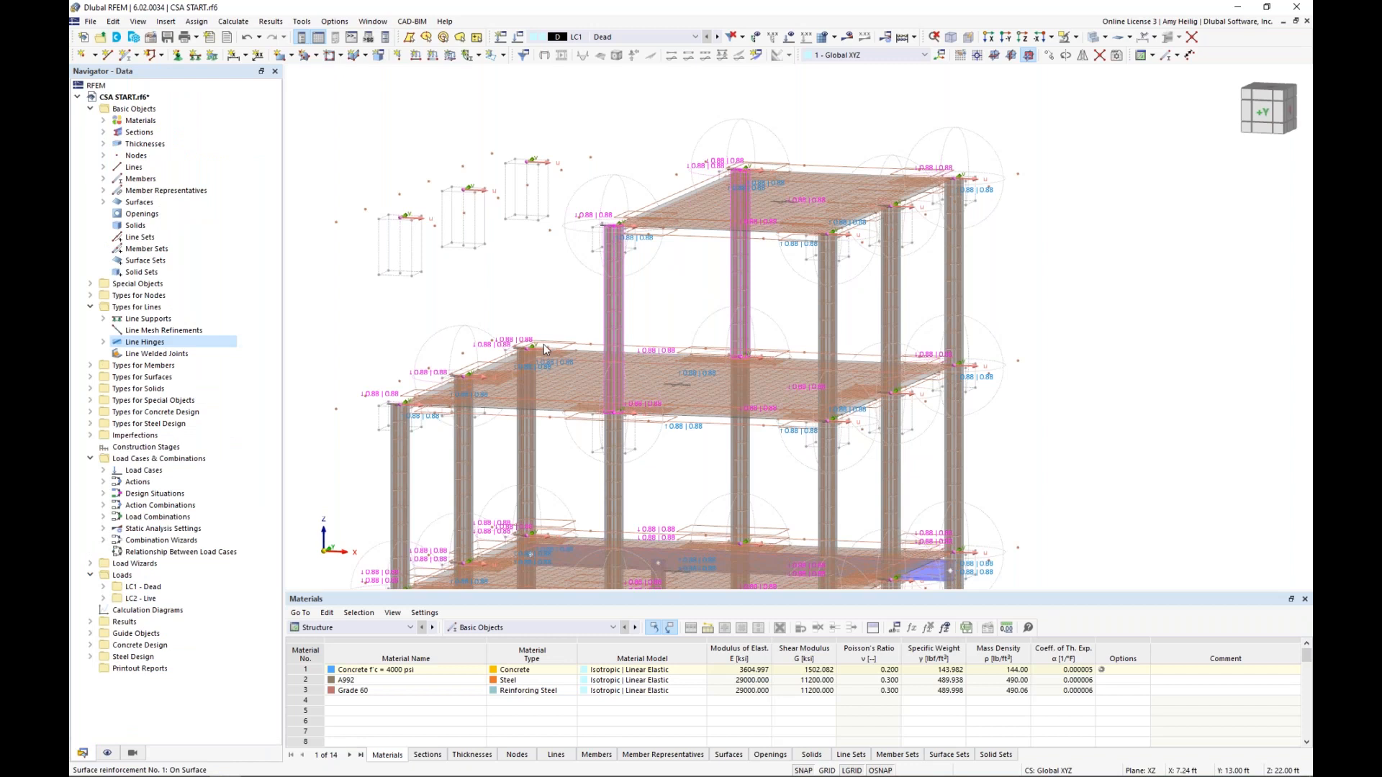
left_click(91, 412)
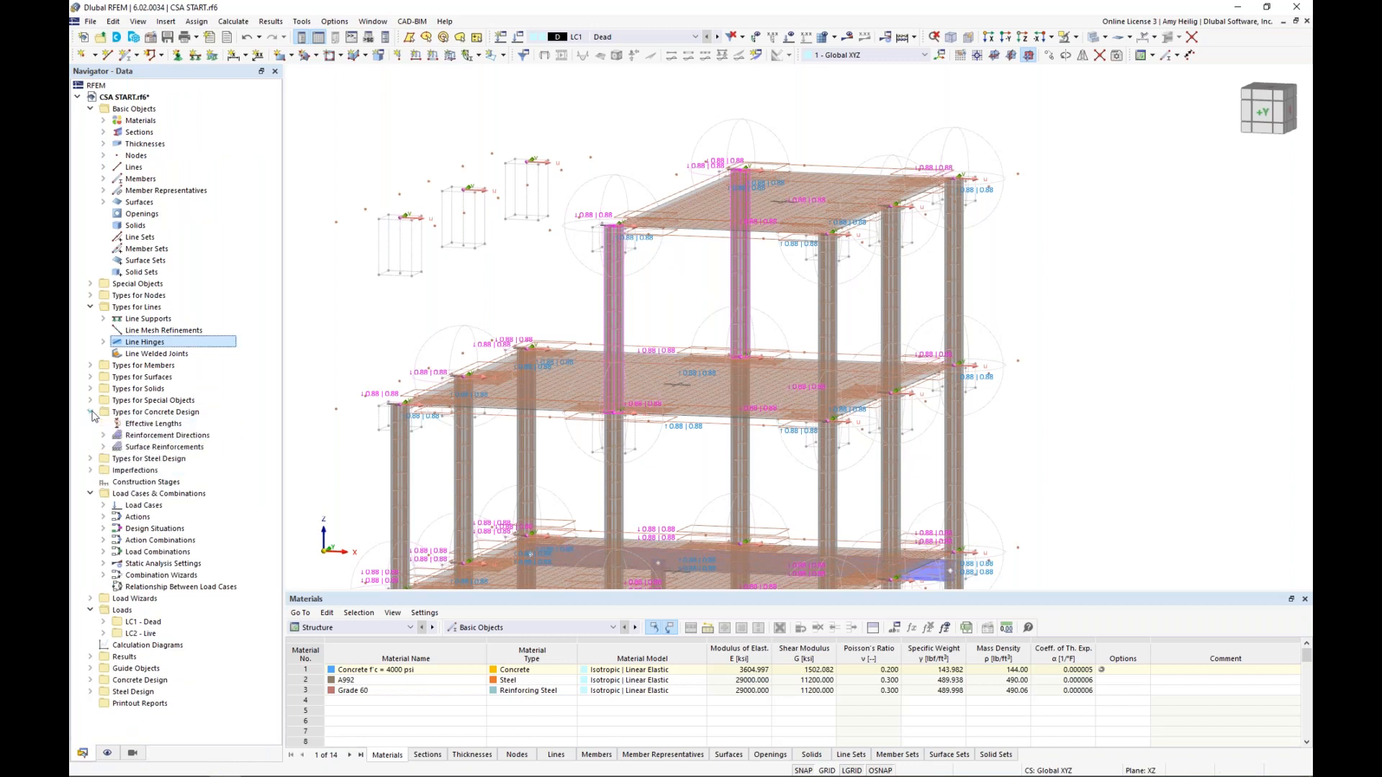
left_click(103, 447)
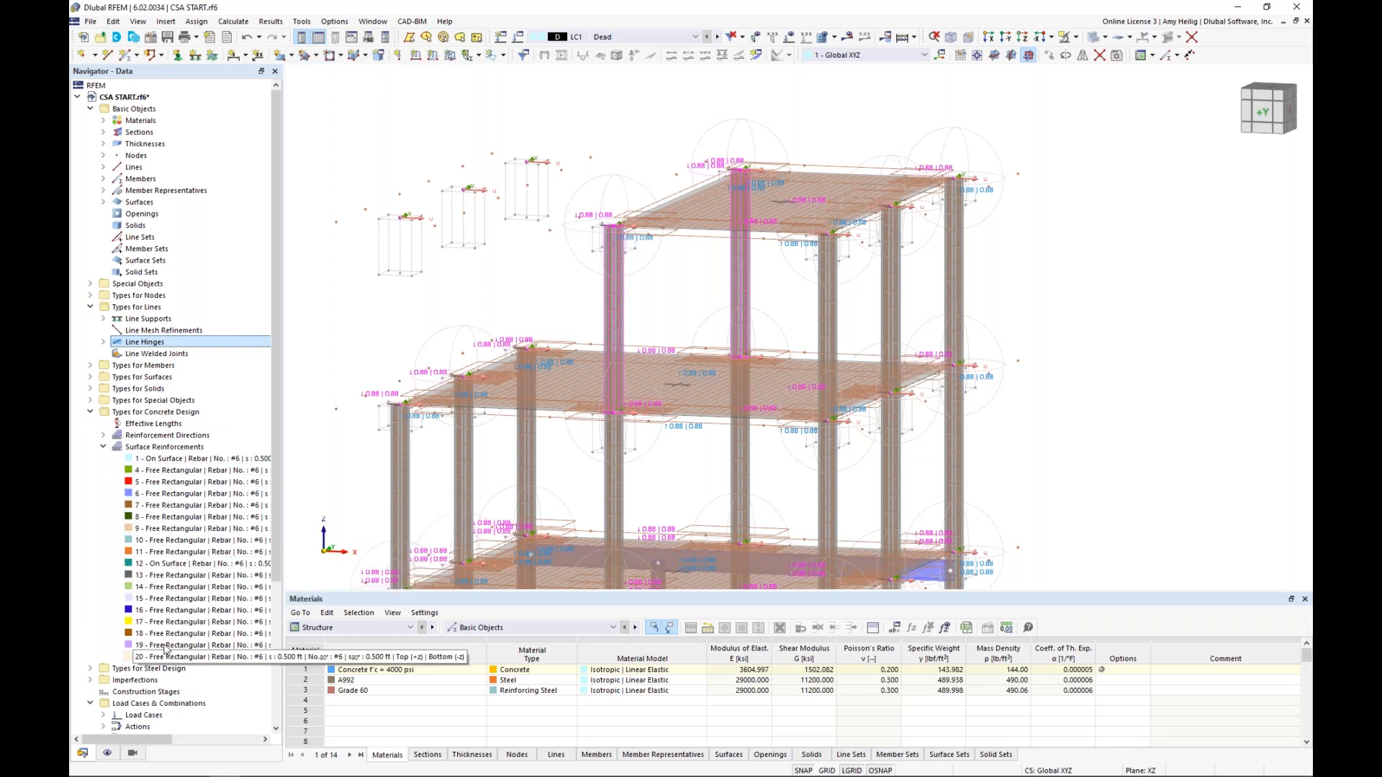
double_click(173, 565)
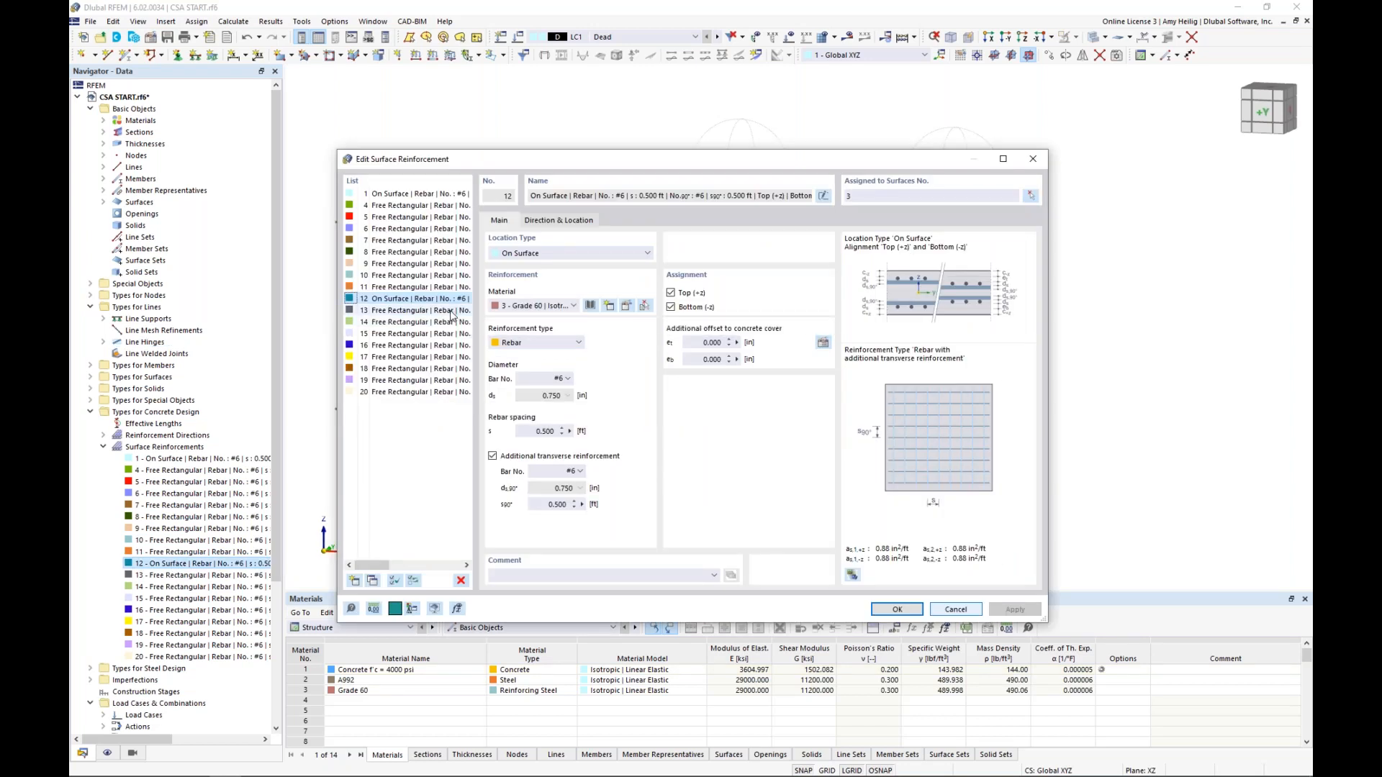
left_click(452, 312)
left_click(436, 395, "shift")
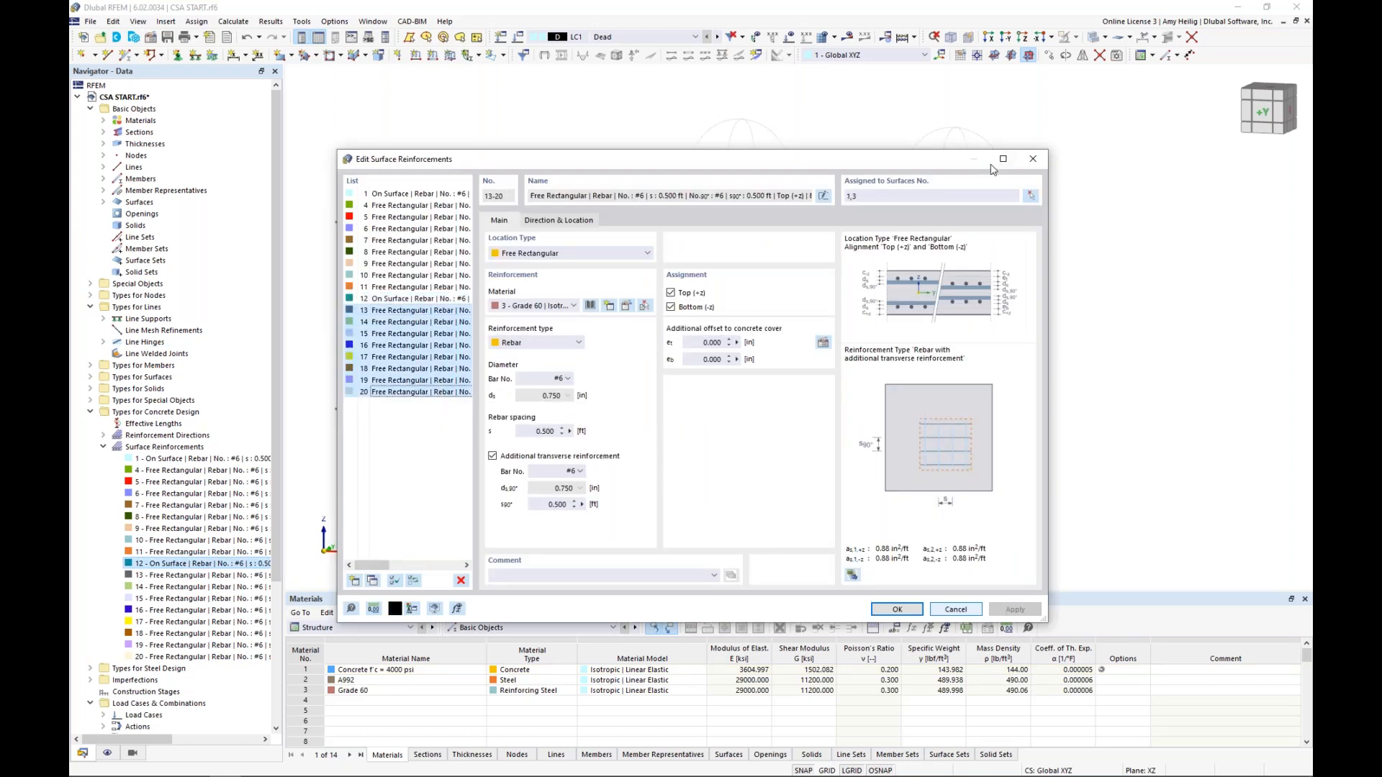
left_click(896, 193)
type("3")
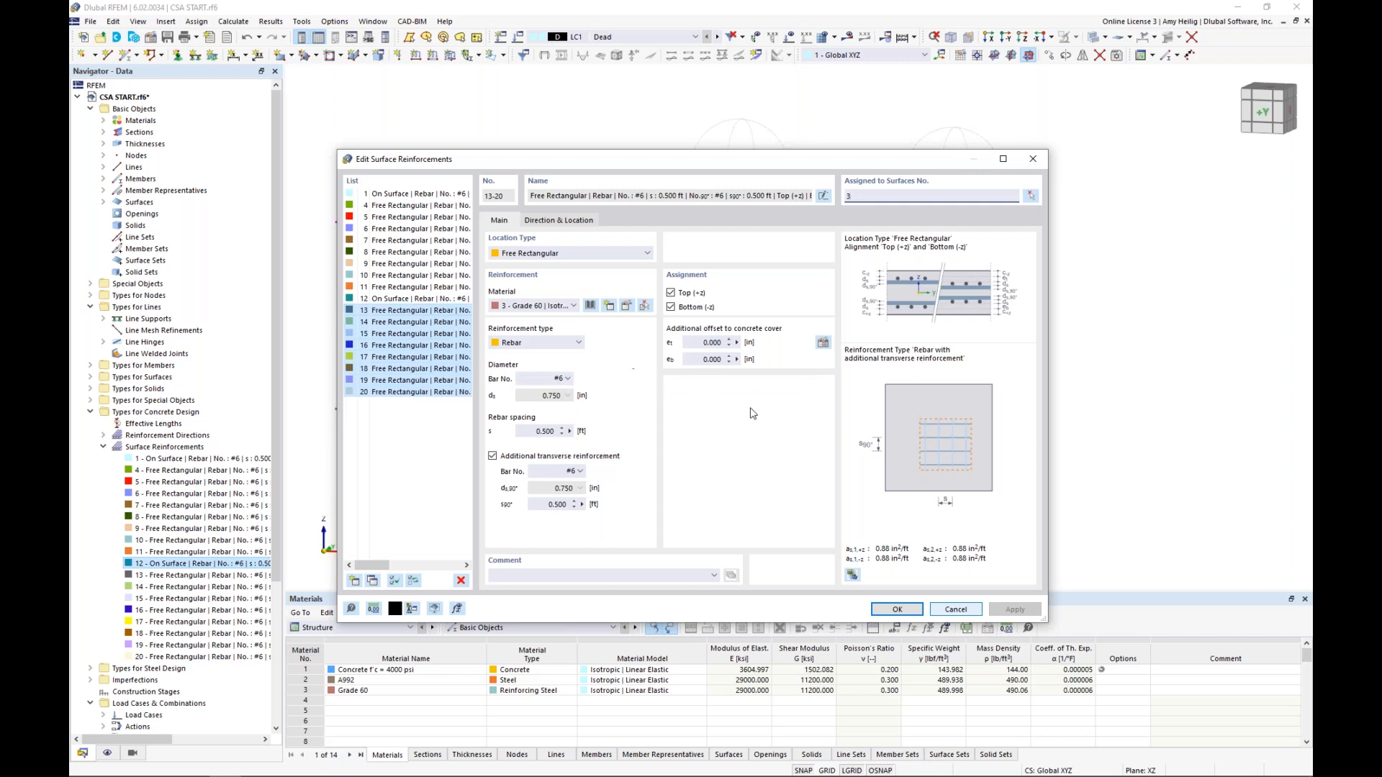
left_click(879, 611)
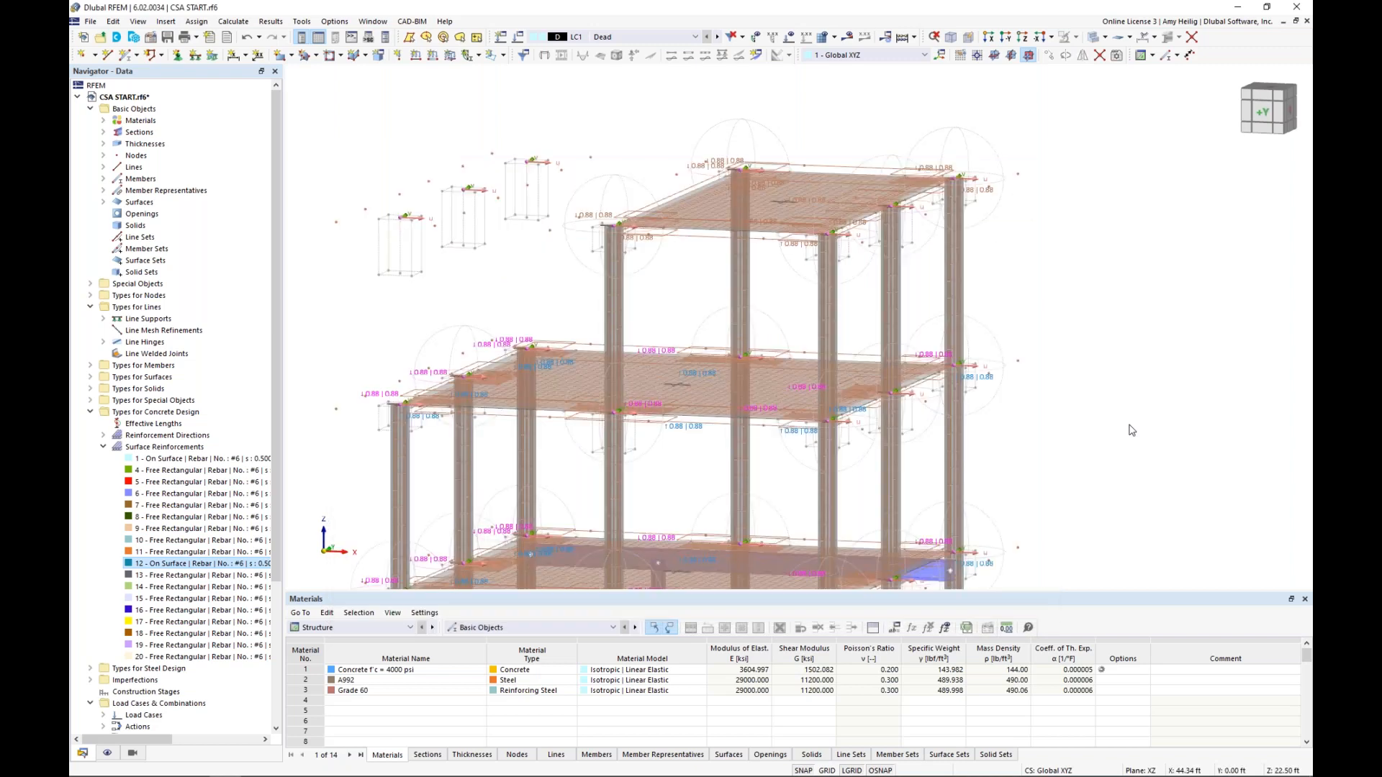
Delete the leftover free rectangular reinforcements floating outside the slab beside the third storey
middle_click_drag(583, 307, 586, 306)
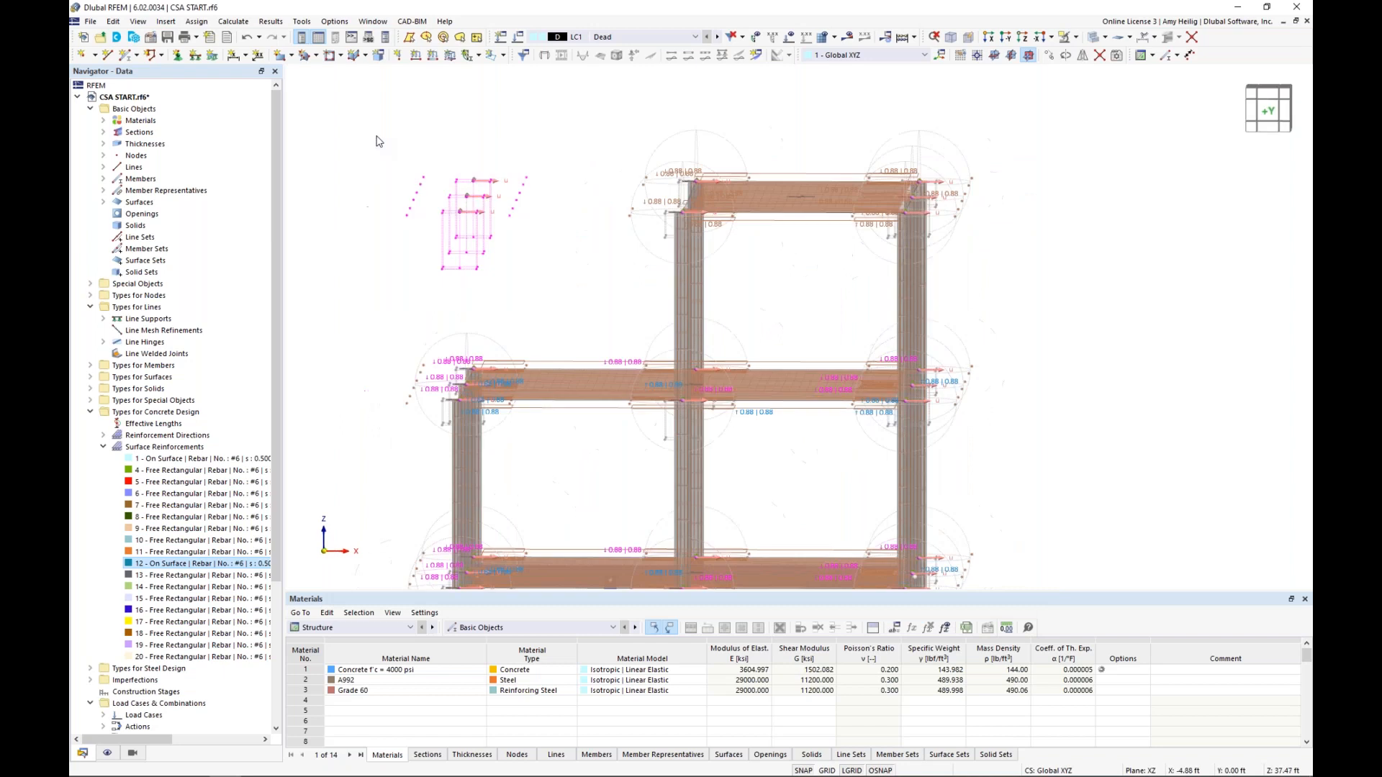
key("Delete")
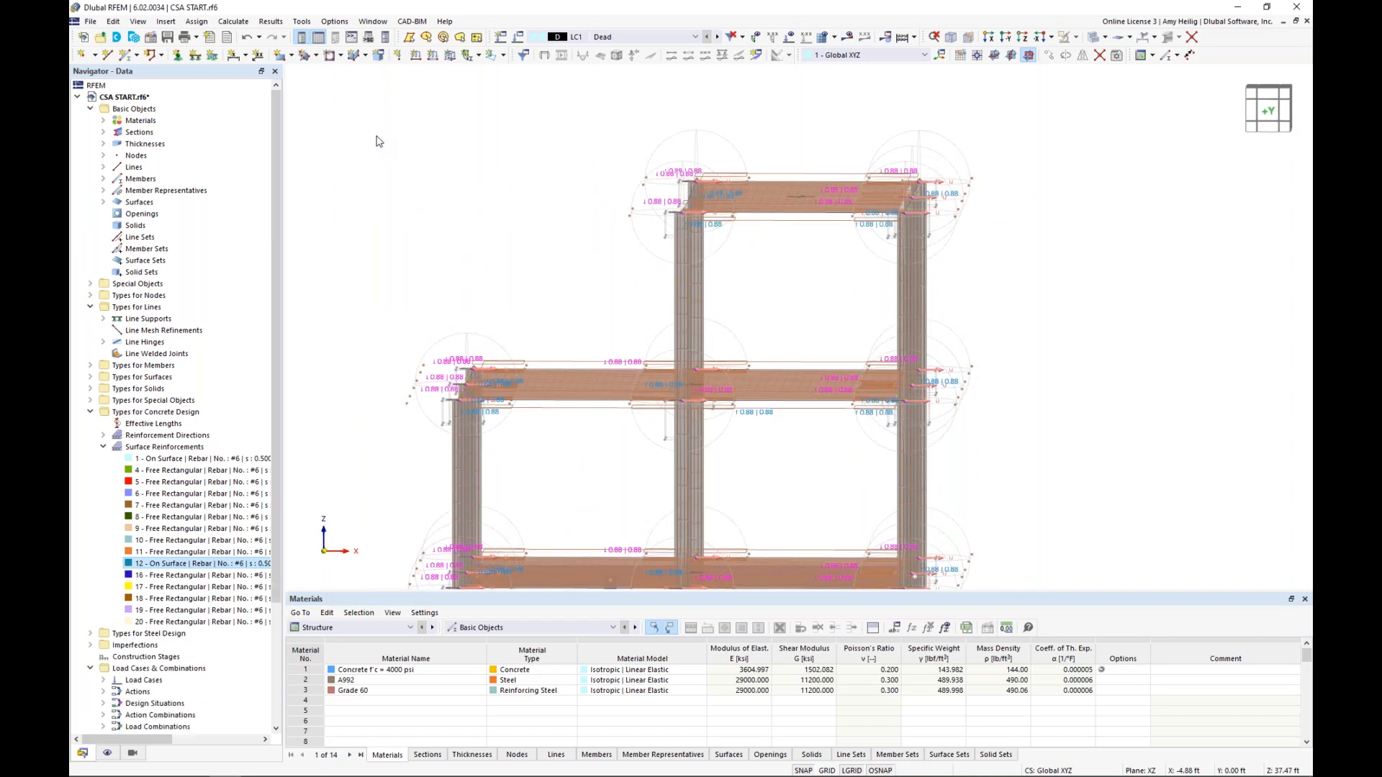
middle_click_drag(379, 141, 971, 246, "ctrl")
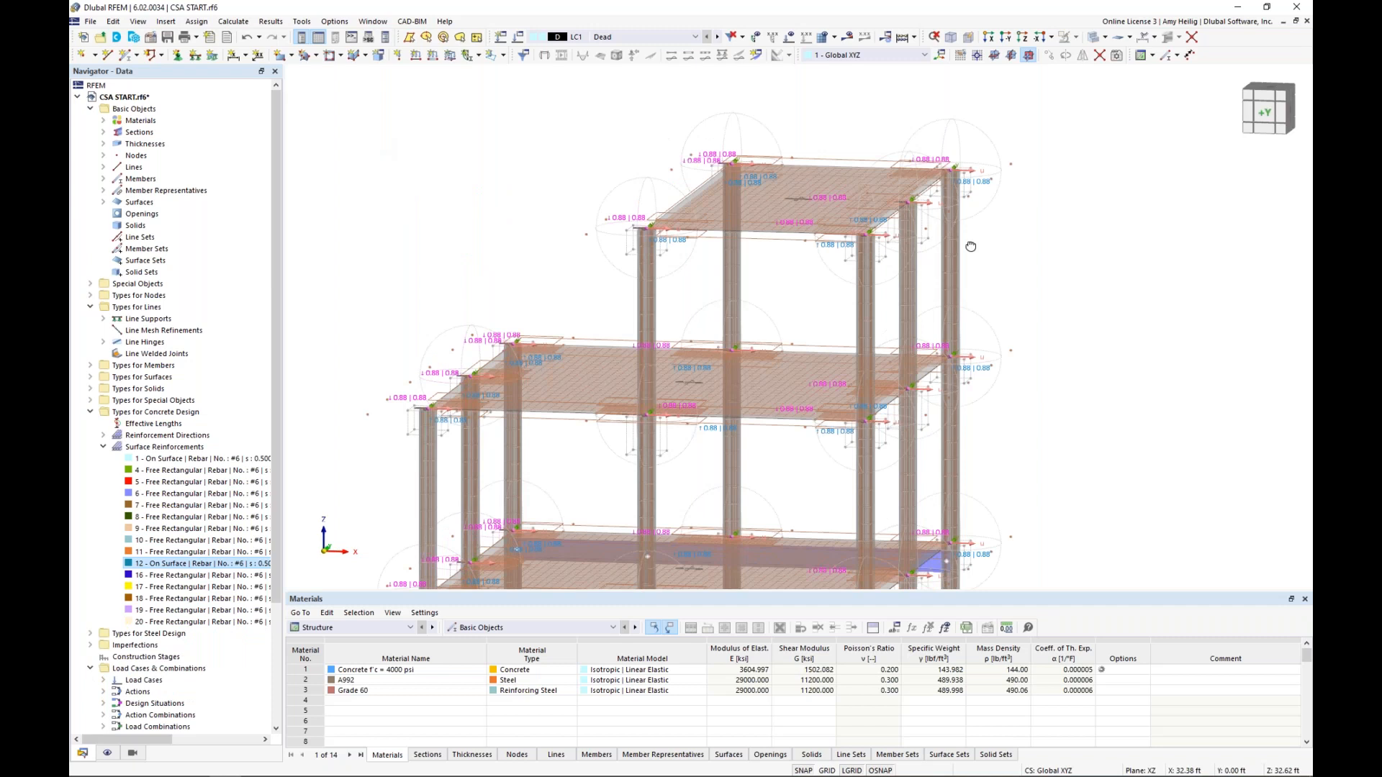
scroll(971, 246, "down", 3)
middle_click_drag(971, 246, 911, 286, "ctrl")
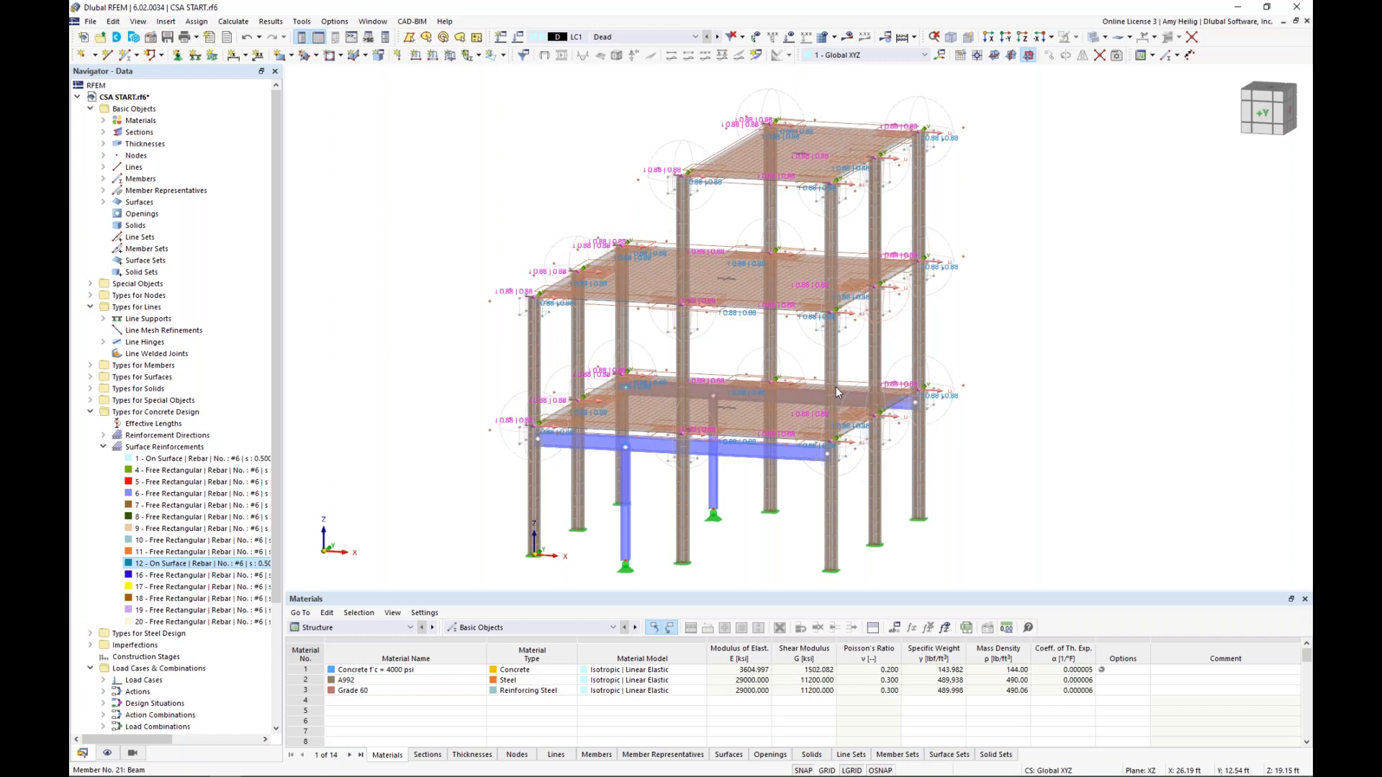
Turn off the display of the concrete design types and surface results adjustments, and collapse the whole data tree
left_click(108, 754)
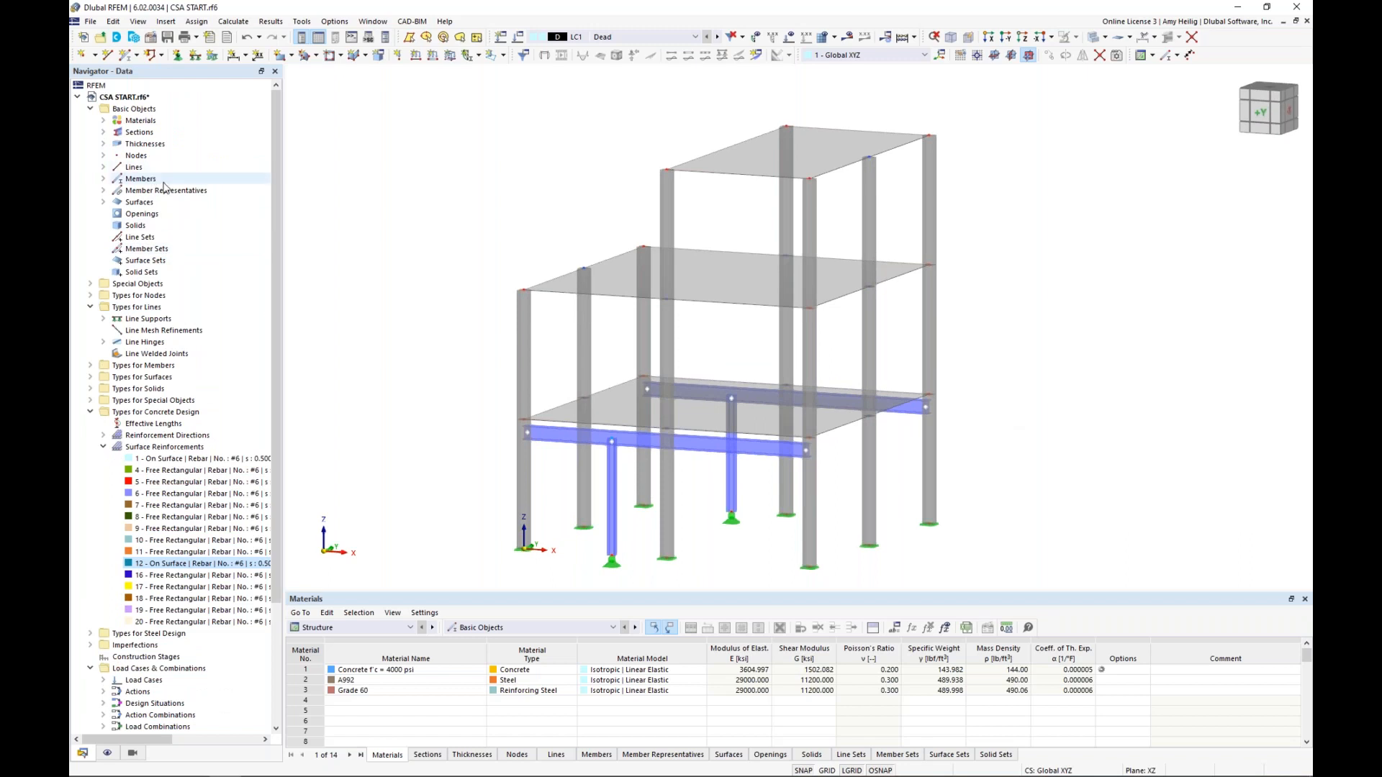
right_click(164, 180)
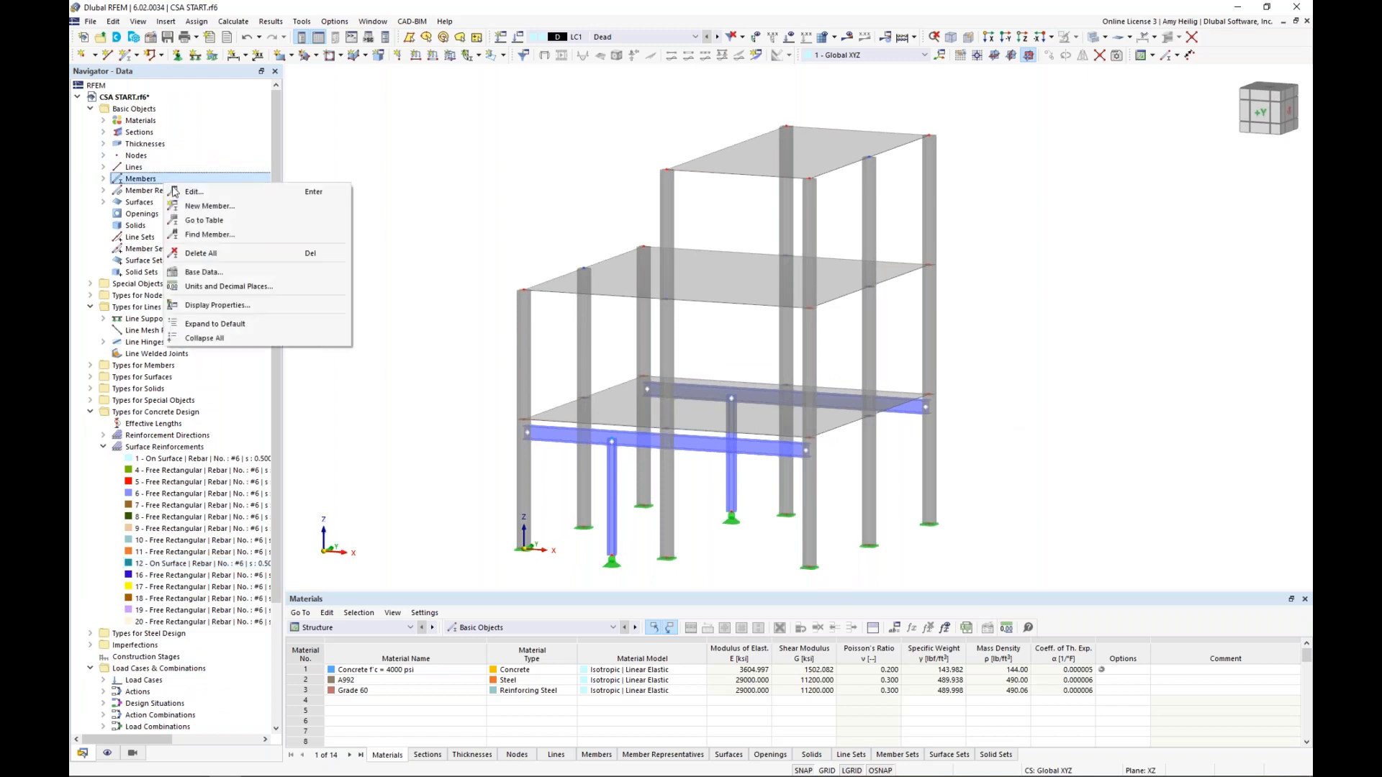
left_click(211, 339)
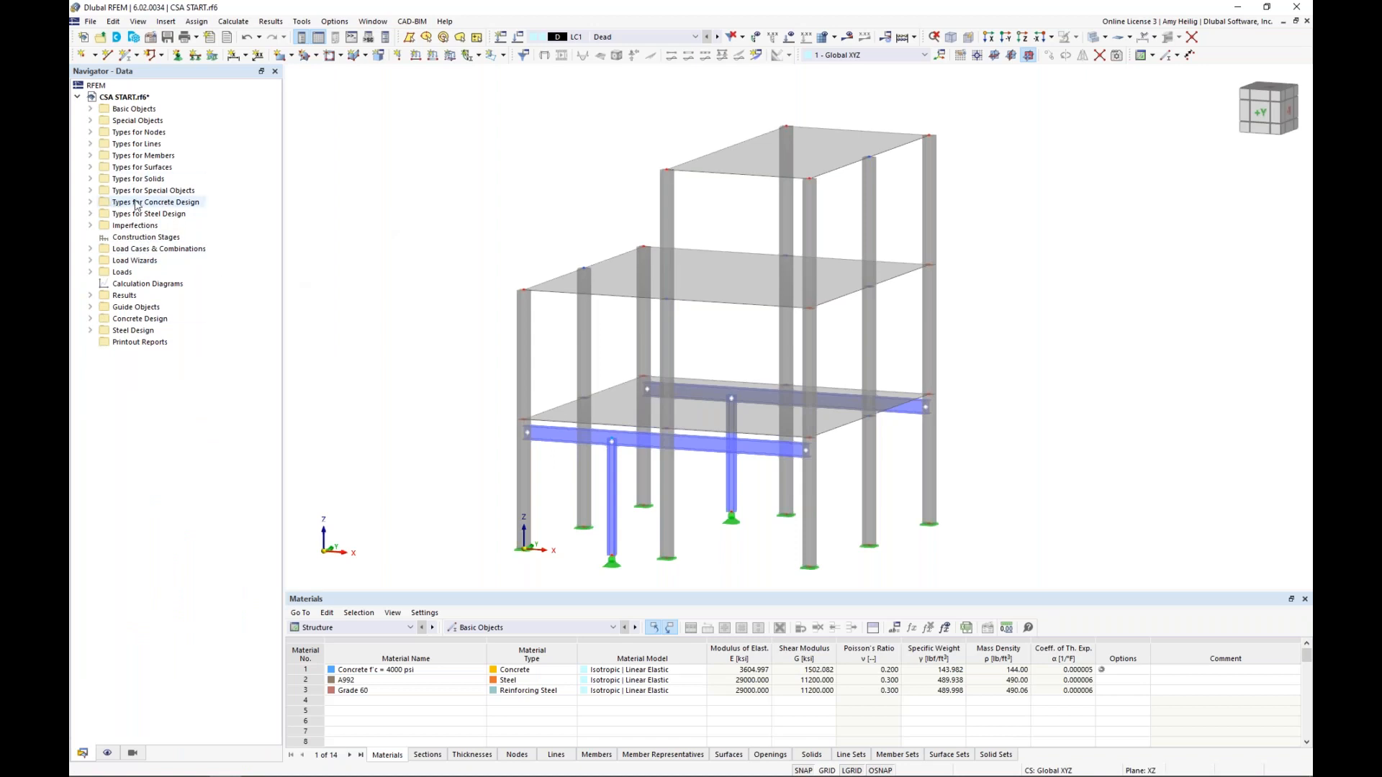
Start a new single member of type Rib with its design properties deactivated
middle_click_drag(503, 229, 488, 265, "ctrl")
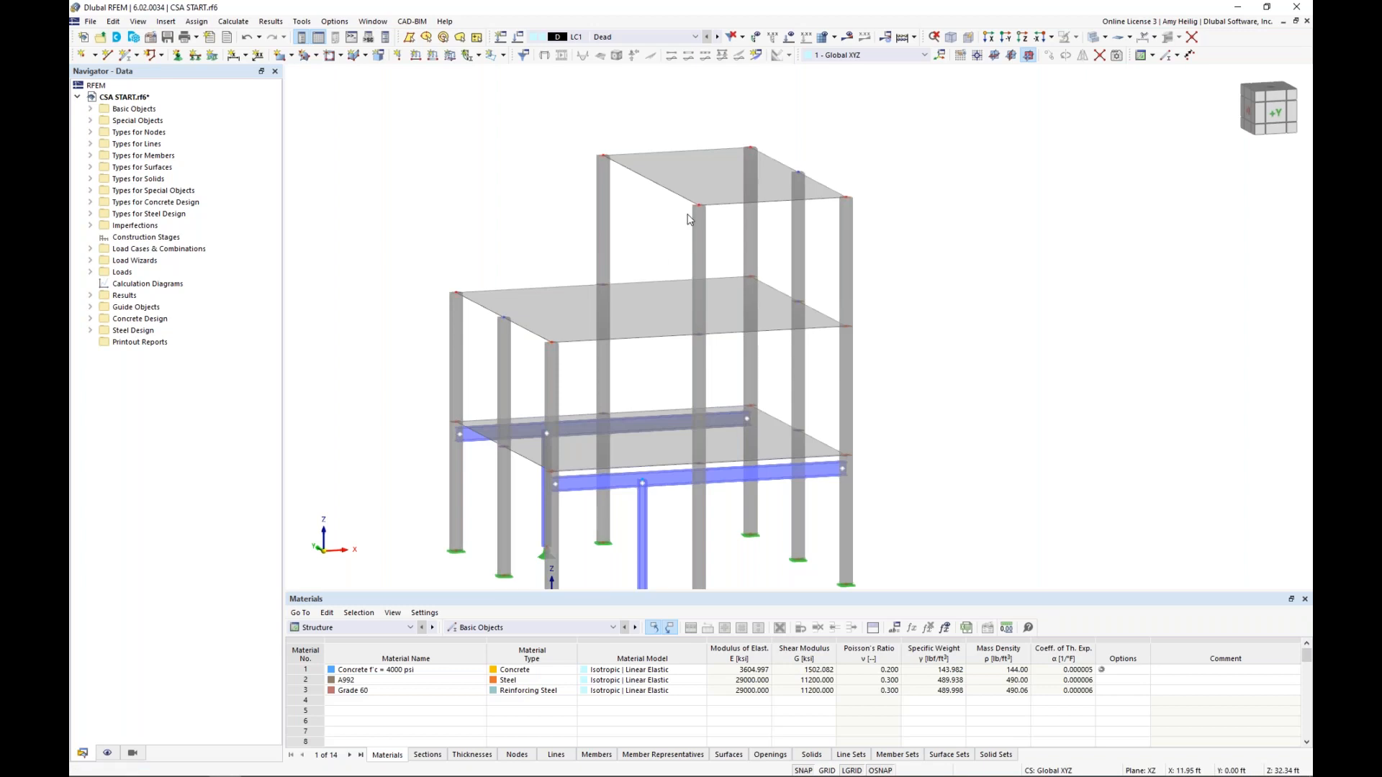
scroll(691, 218, "up", 2)
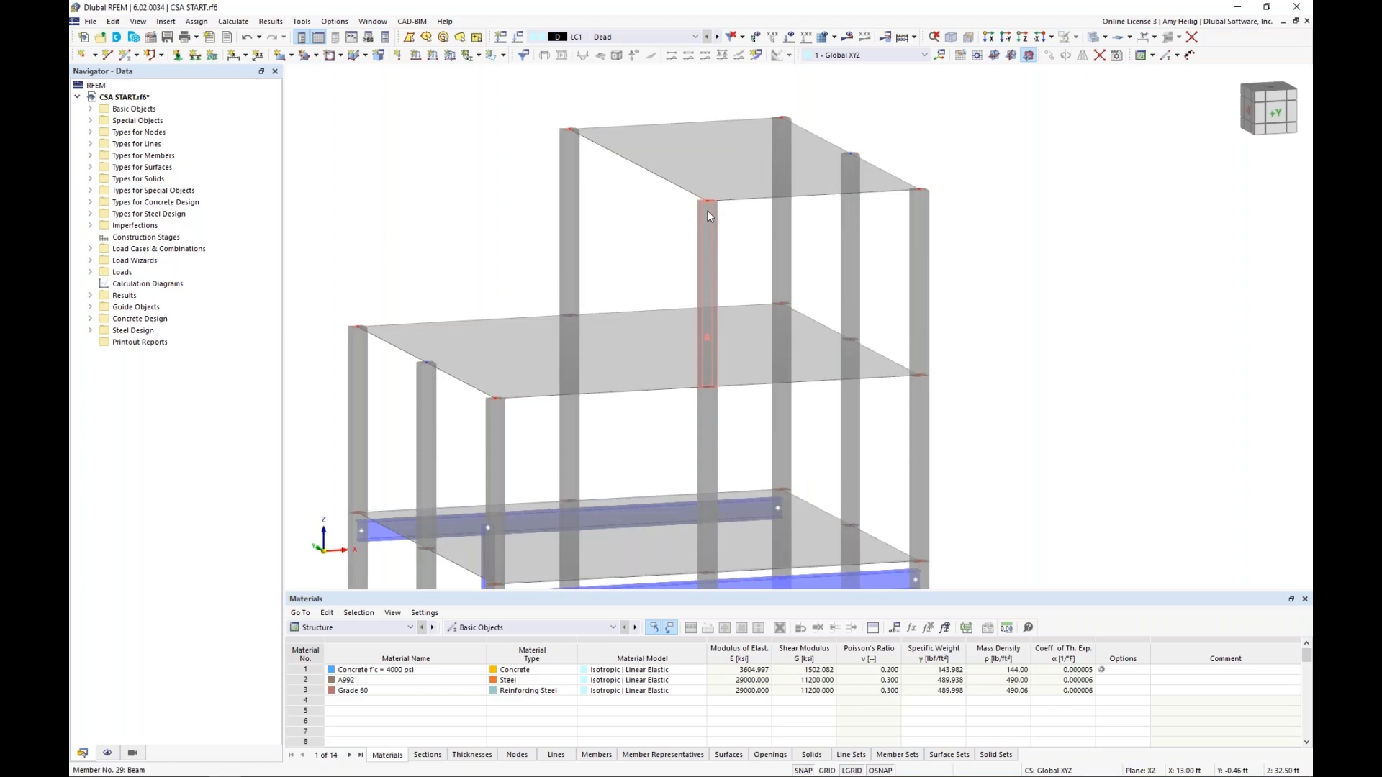
left_click(128, 57)
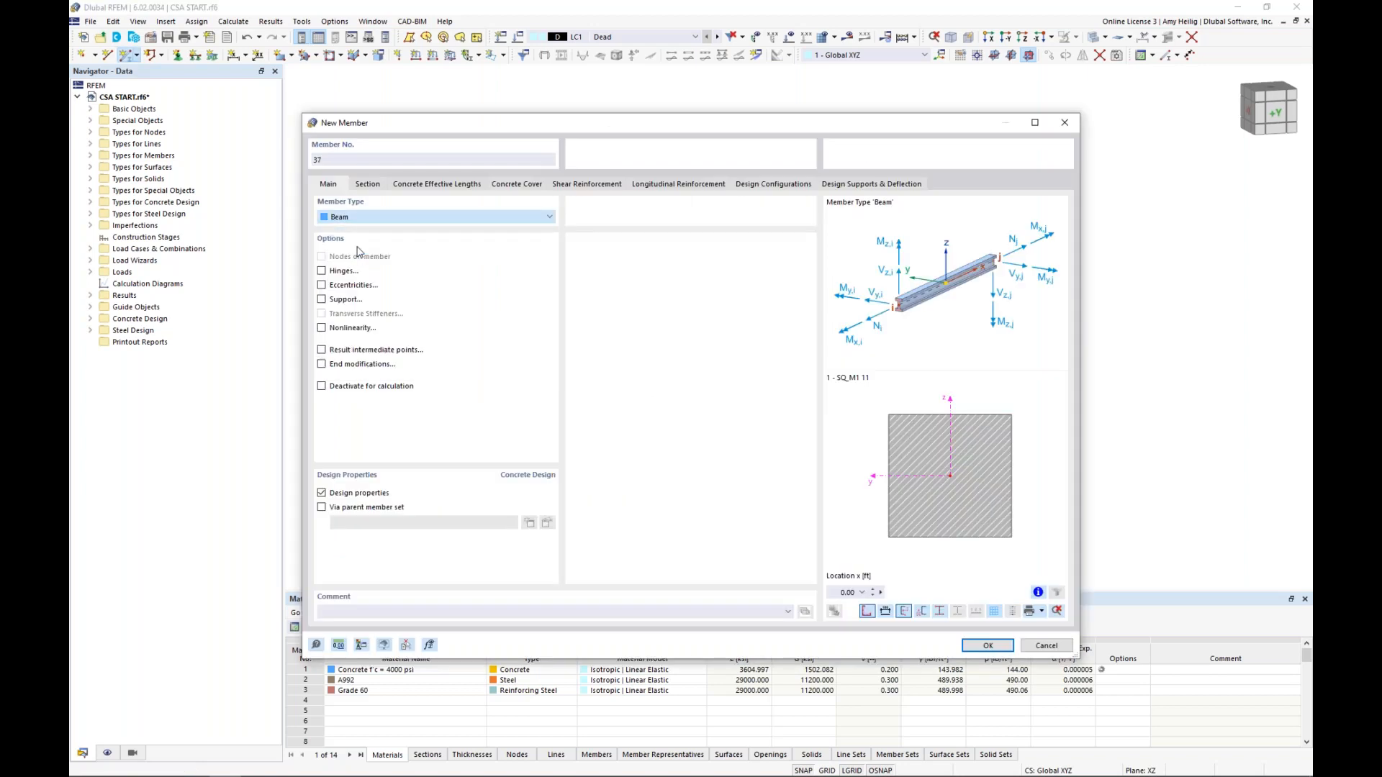
key("Down")
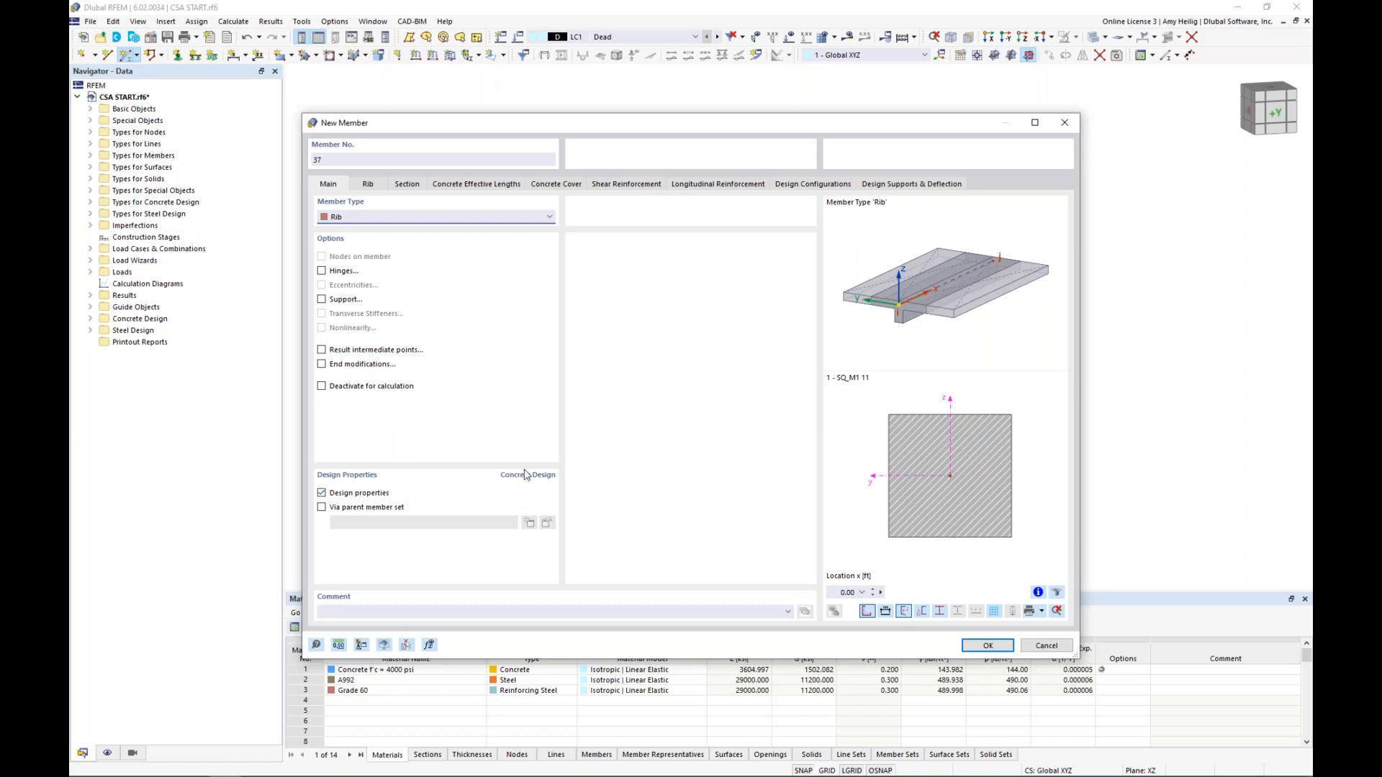
left_click(321, 494)
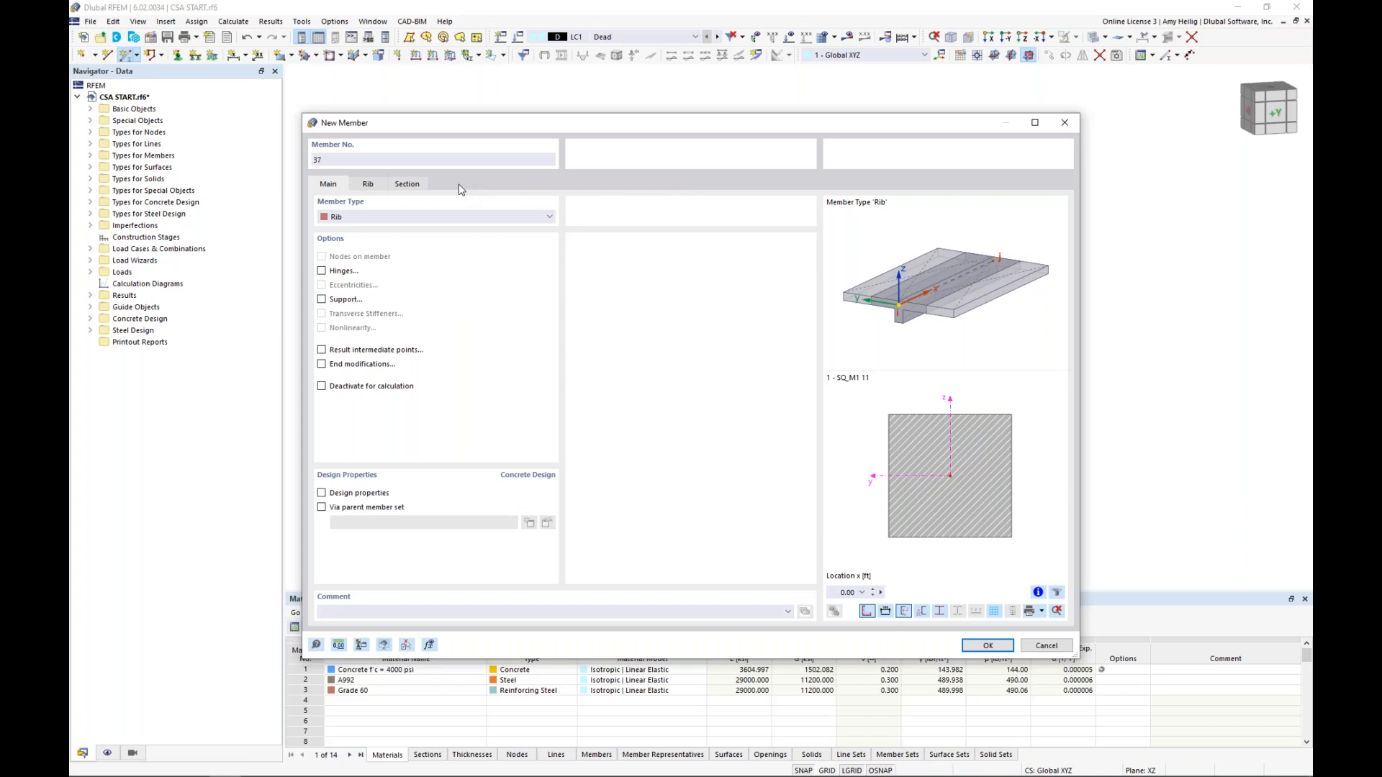
Give the rib a new massive rectangular concrete section with b = 8 in and d = 12 in
left_click(408, 185)
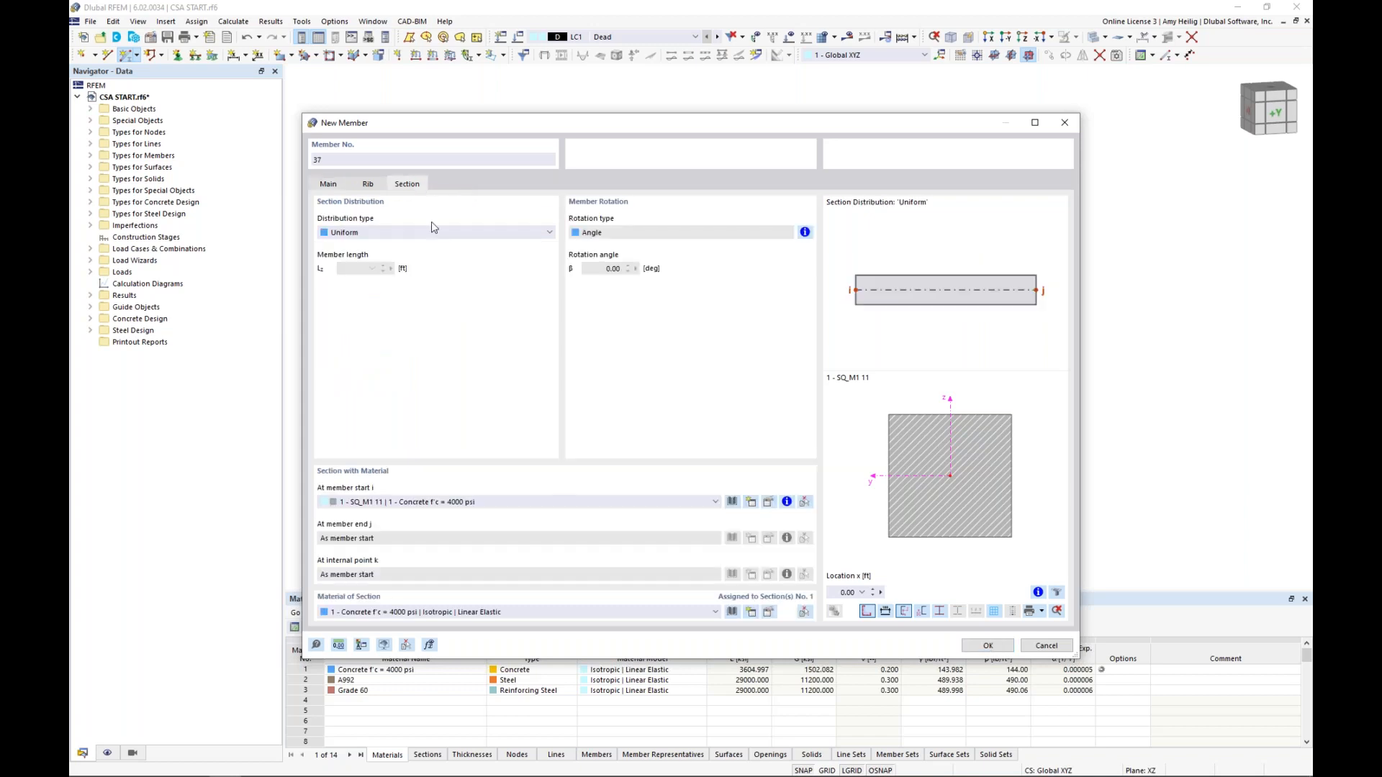
left_click(733, 503)
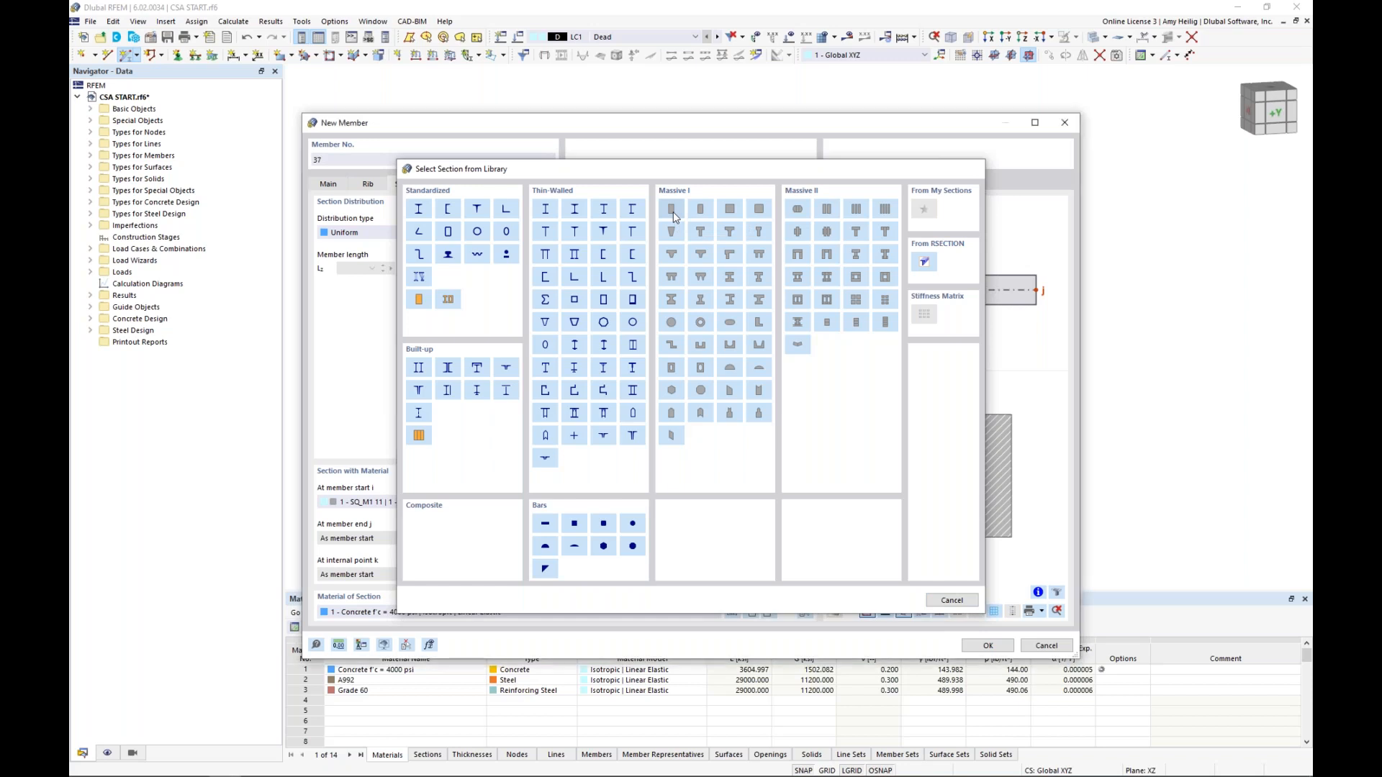
left_click(674, 213)
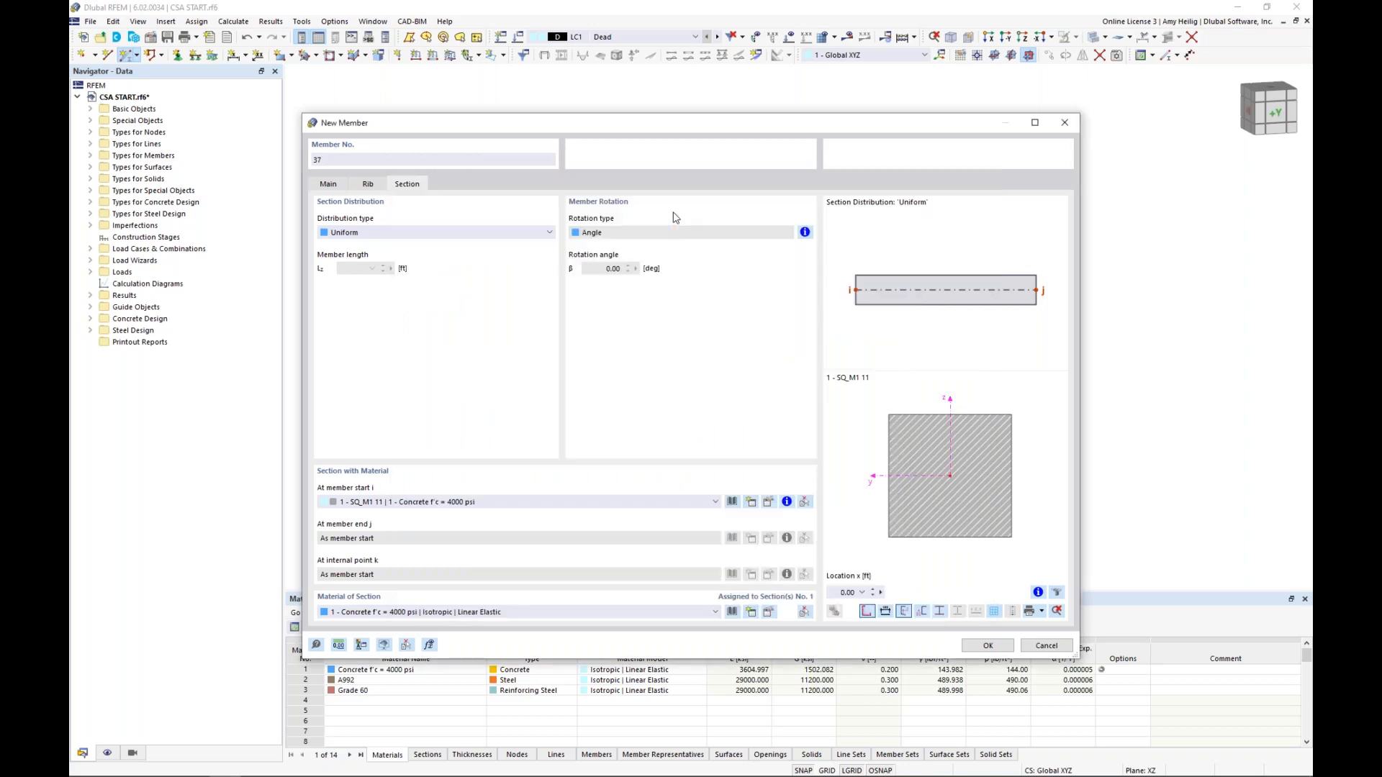
type("8")
key("Tab")
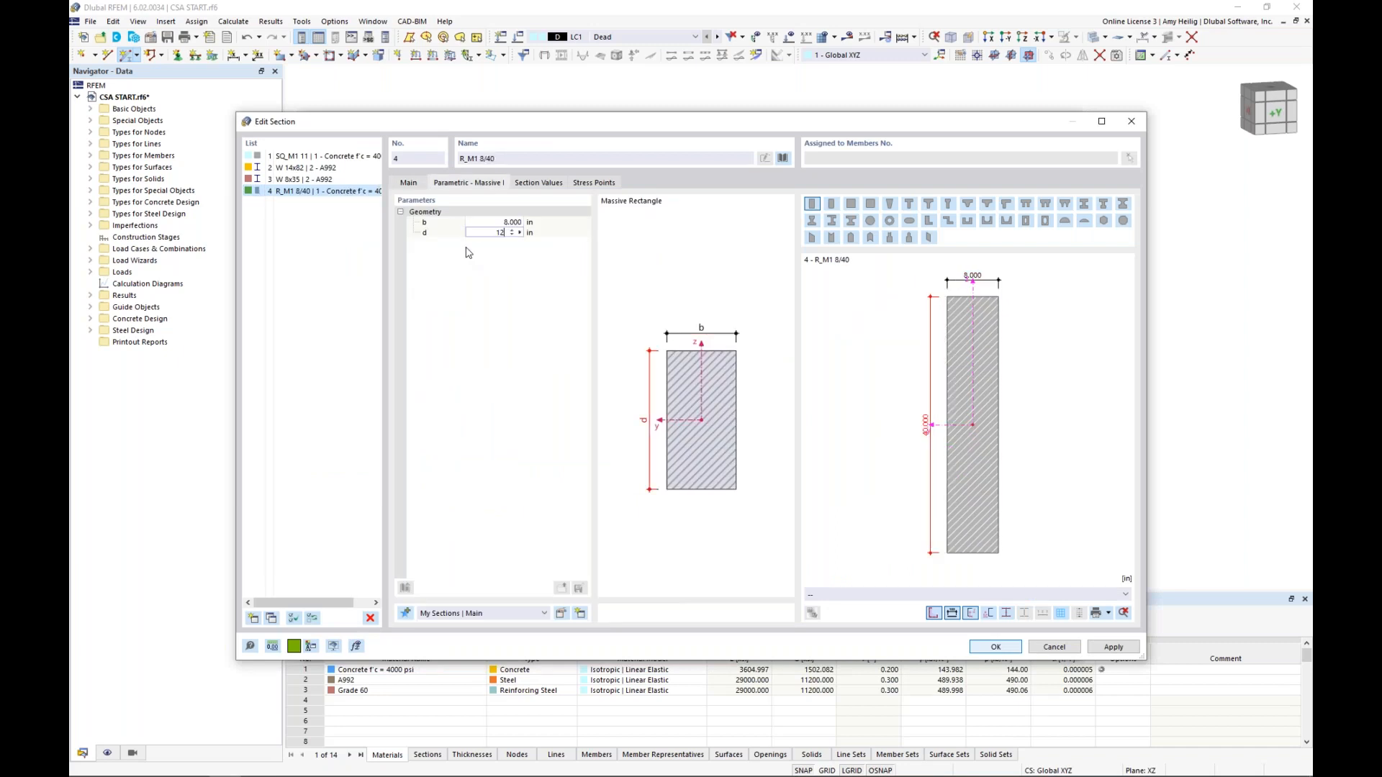
type("12")
key("Return")
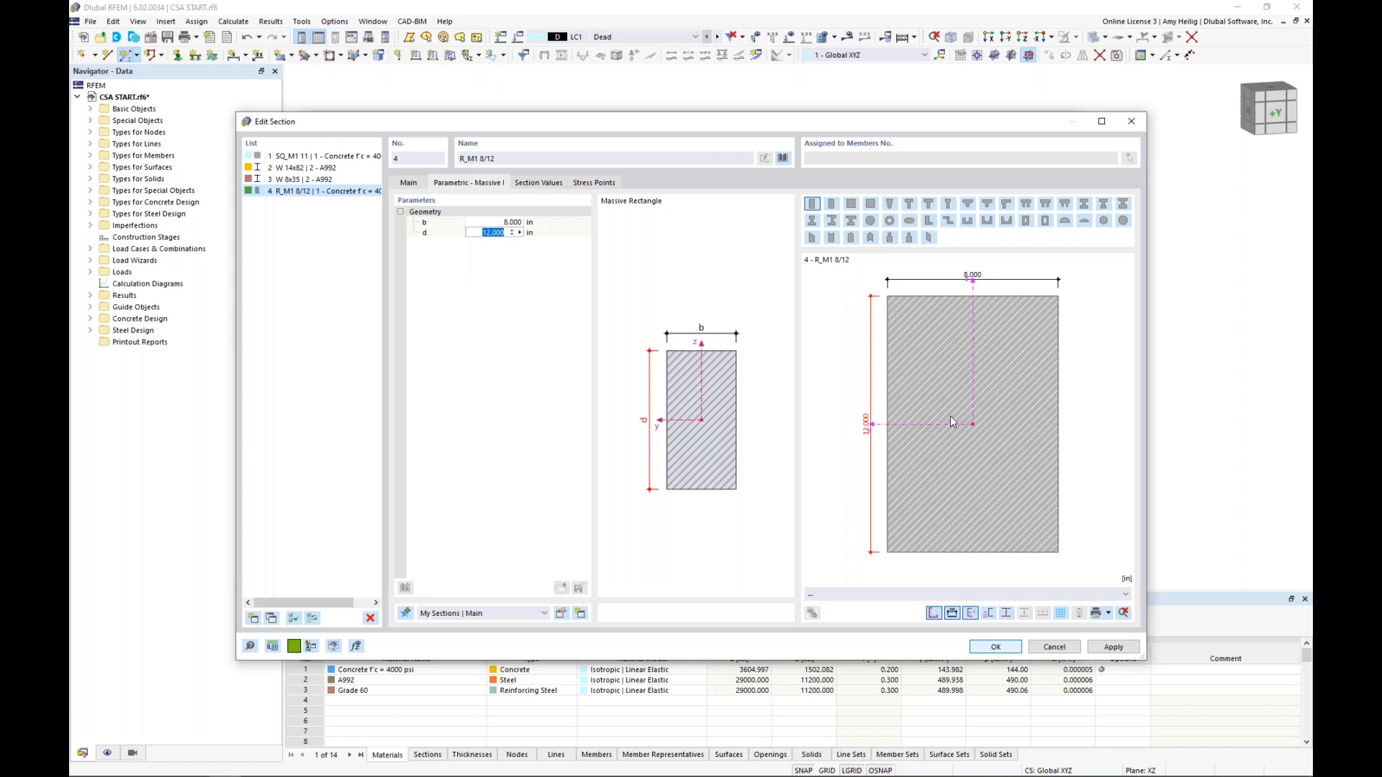
left_click(991, 648)
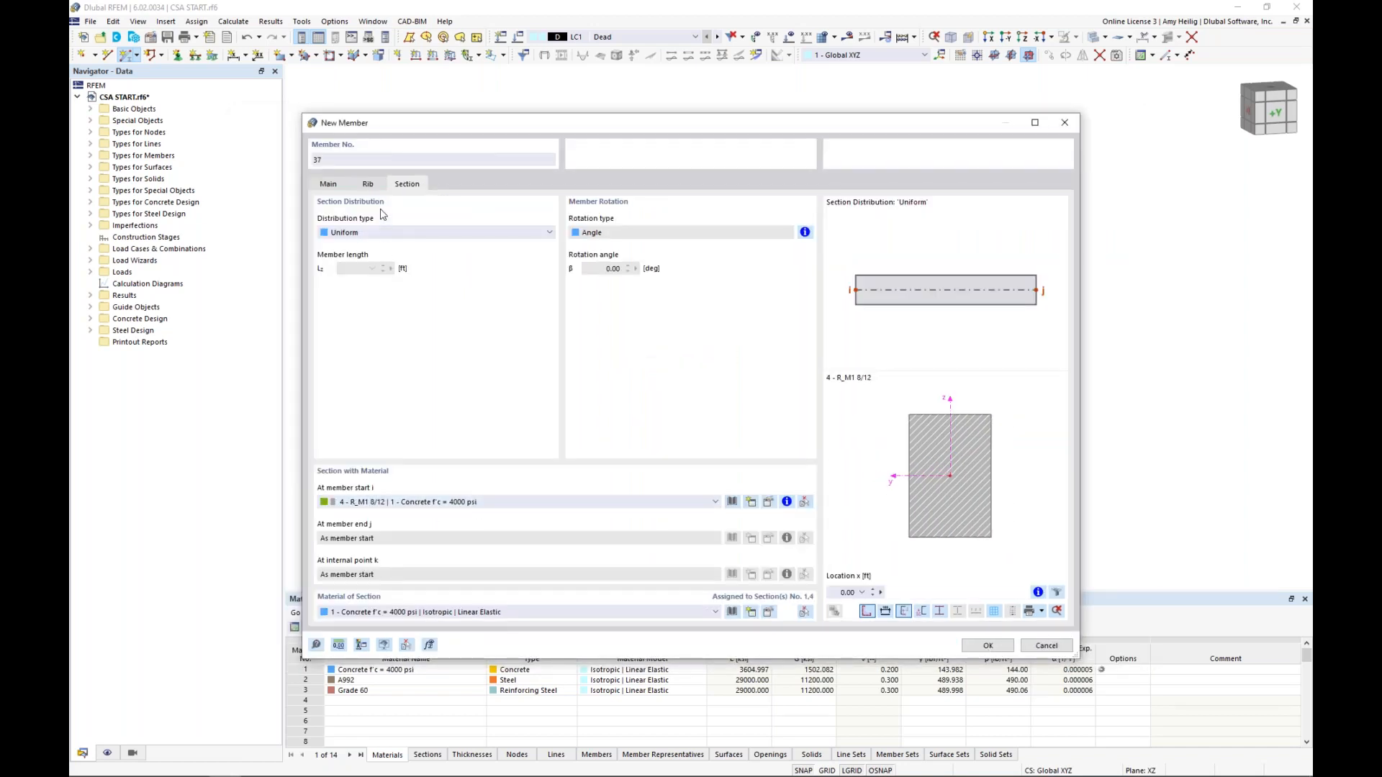
Align the rib on the -z-side of the surface and place it along the top slab's edge at X = 13 ft, from Y = 0 to 26 ft
left_click(368, 184)
left_click(374, 232)
left_click(373, 244)
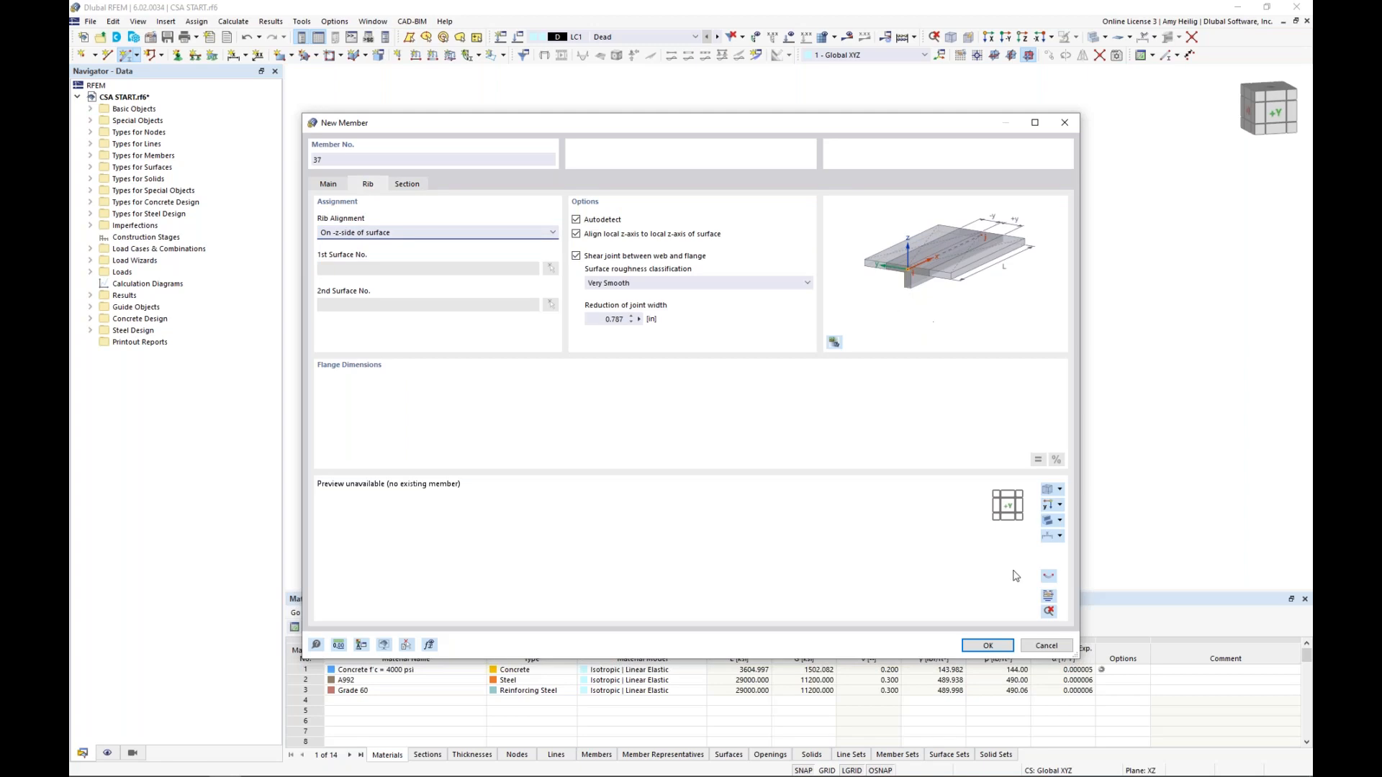
left_click(990, 644)
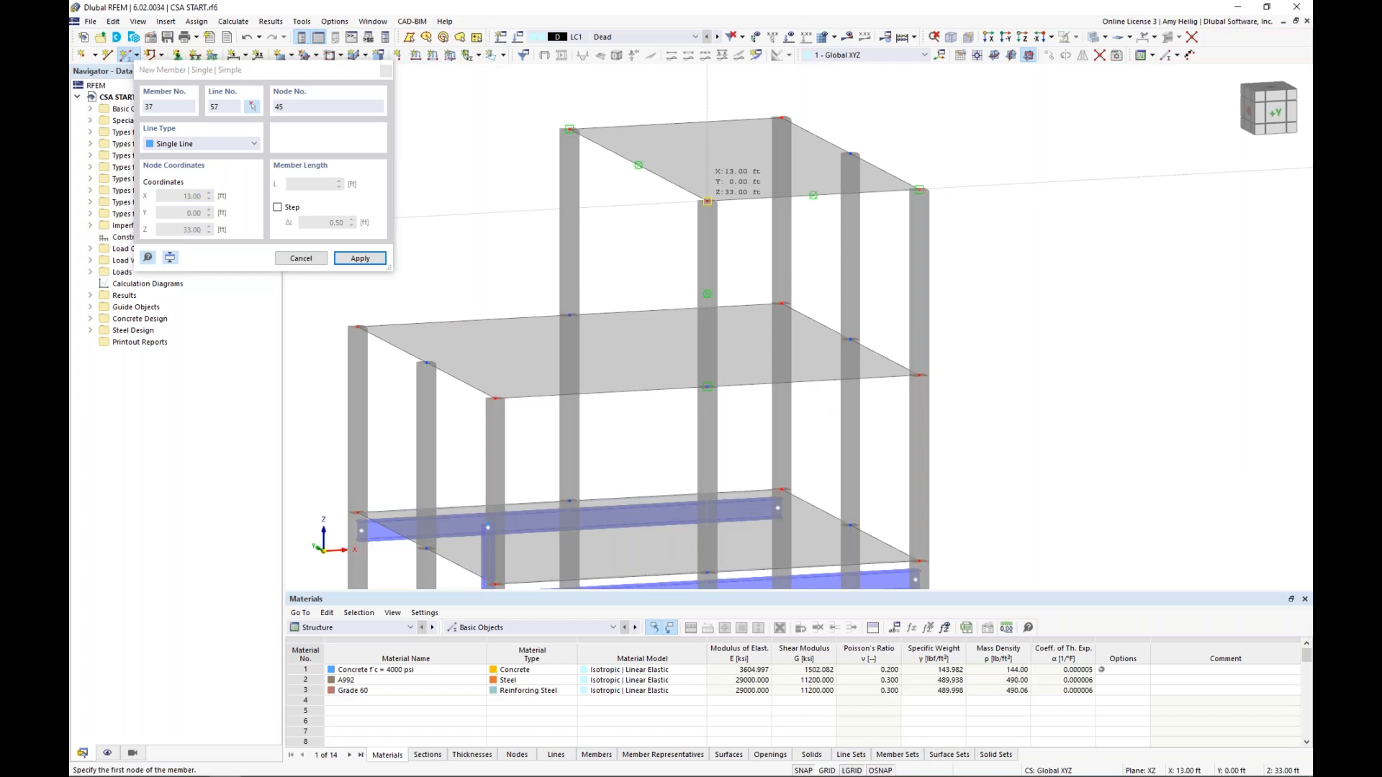
left_click(707, 200)
left_click(570, 130)
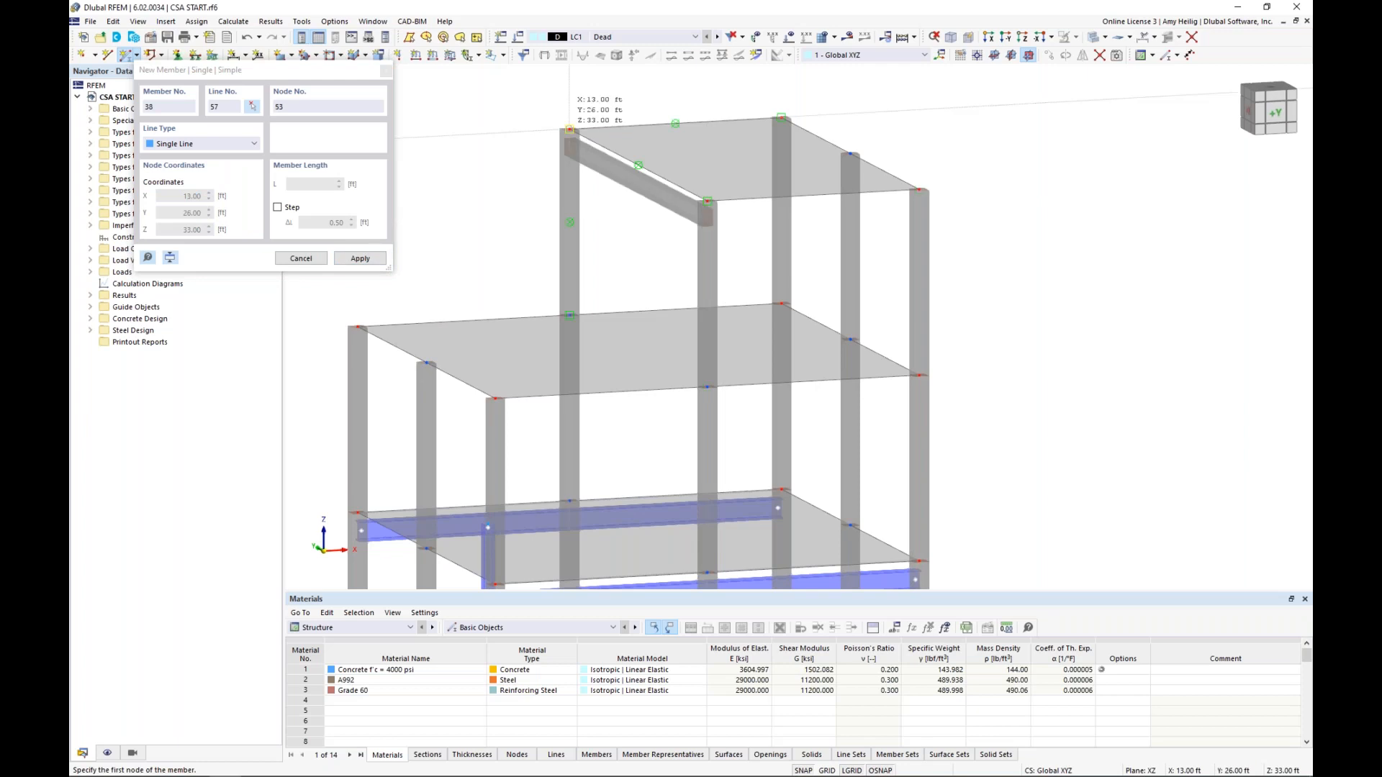
key("Escape")
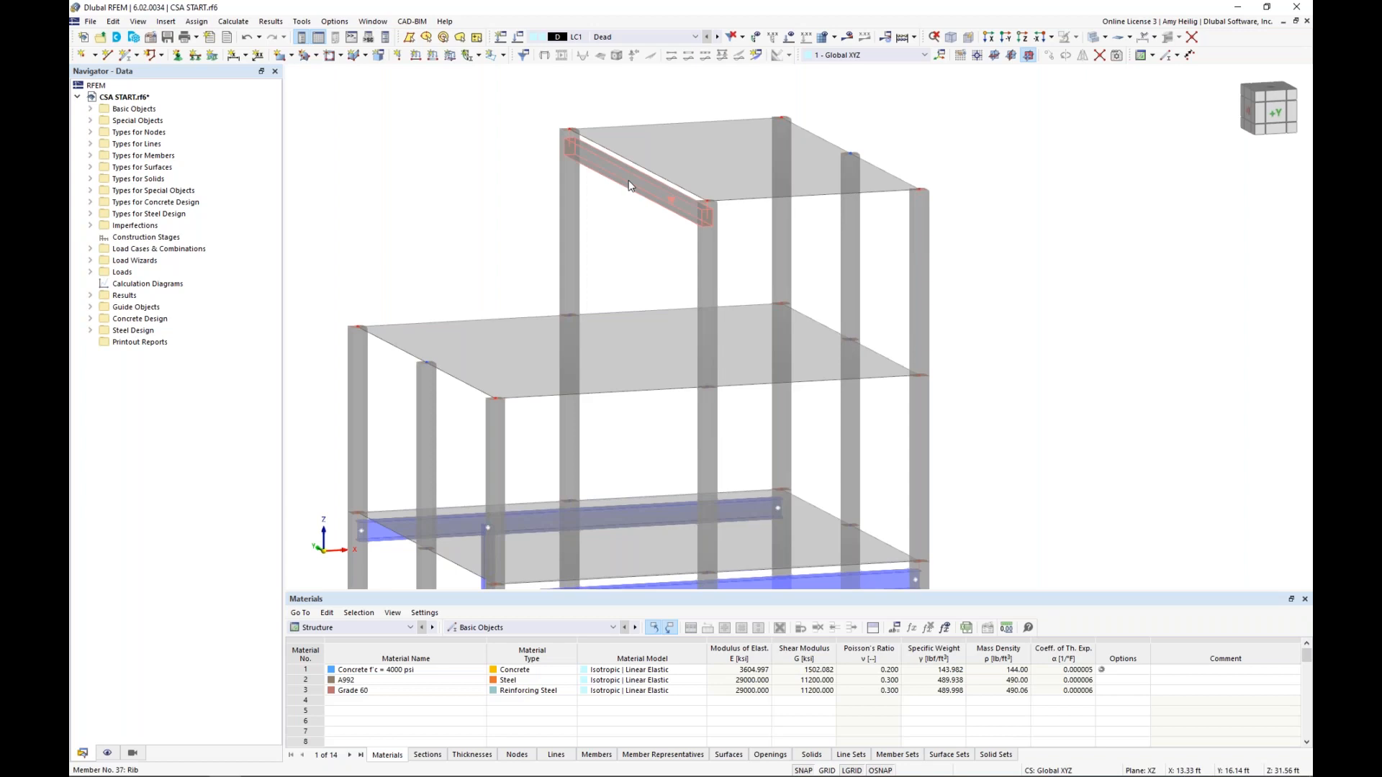
Review the member properties of the rib at the top slab's edge
double_click(671, 196)
left_click(981, 648)
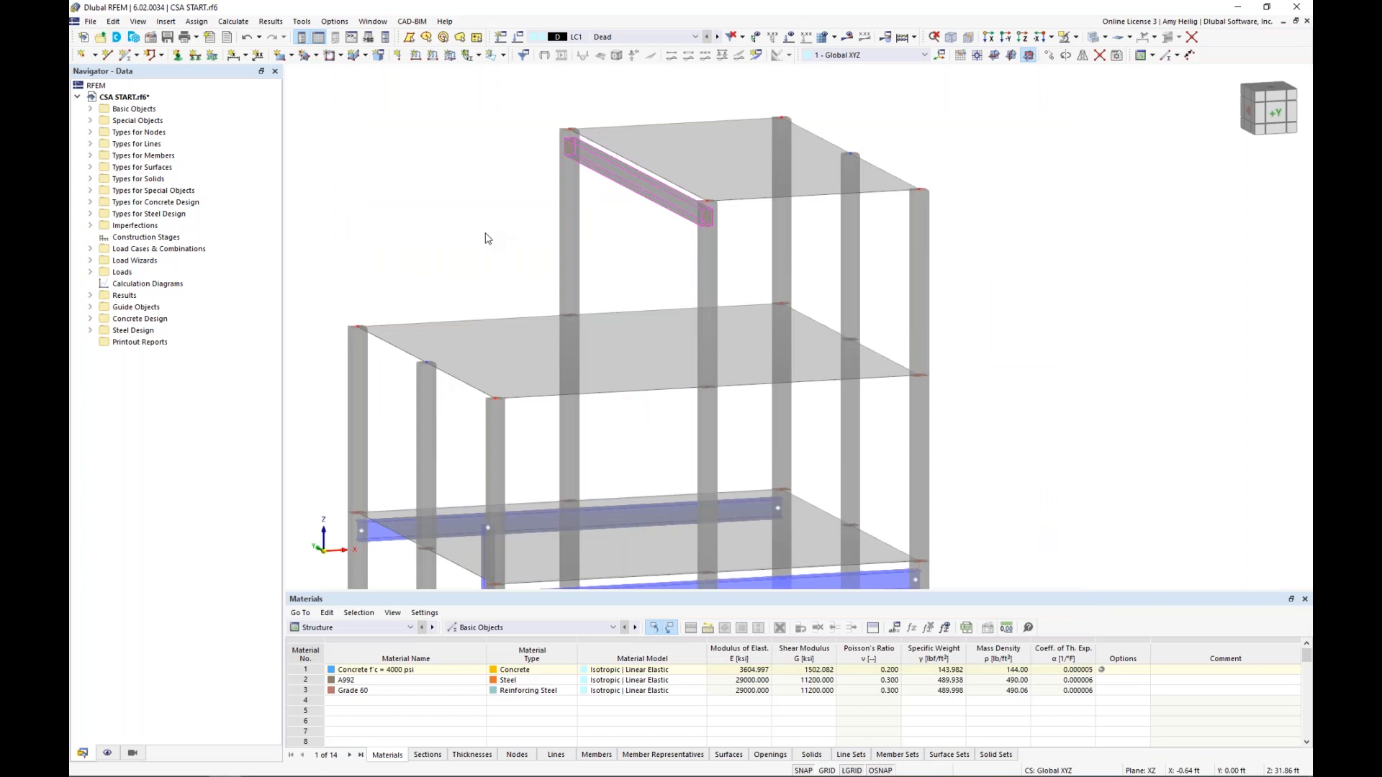
scroll(487, 238, "down", 3)
middle_click_drag(506, 299, 565, 218)
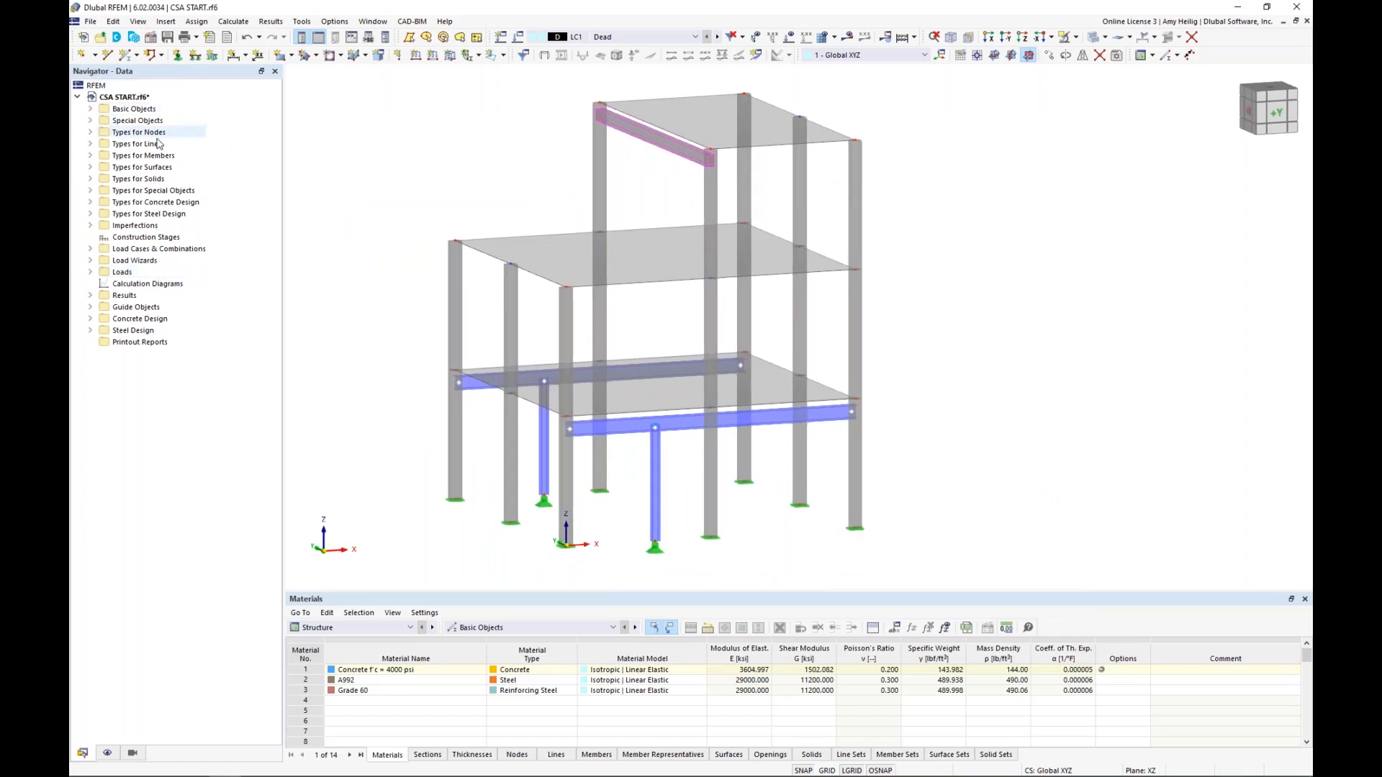
Create construction stage CS1 with changes enabled for members, surfaces and nodal supports
right_click(187, 242)
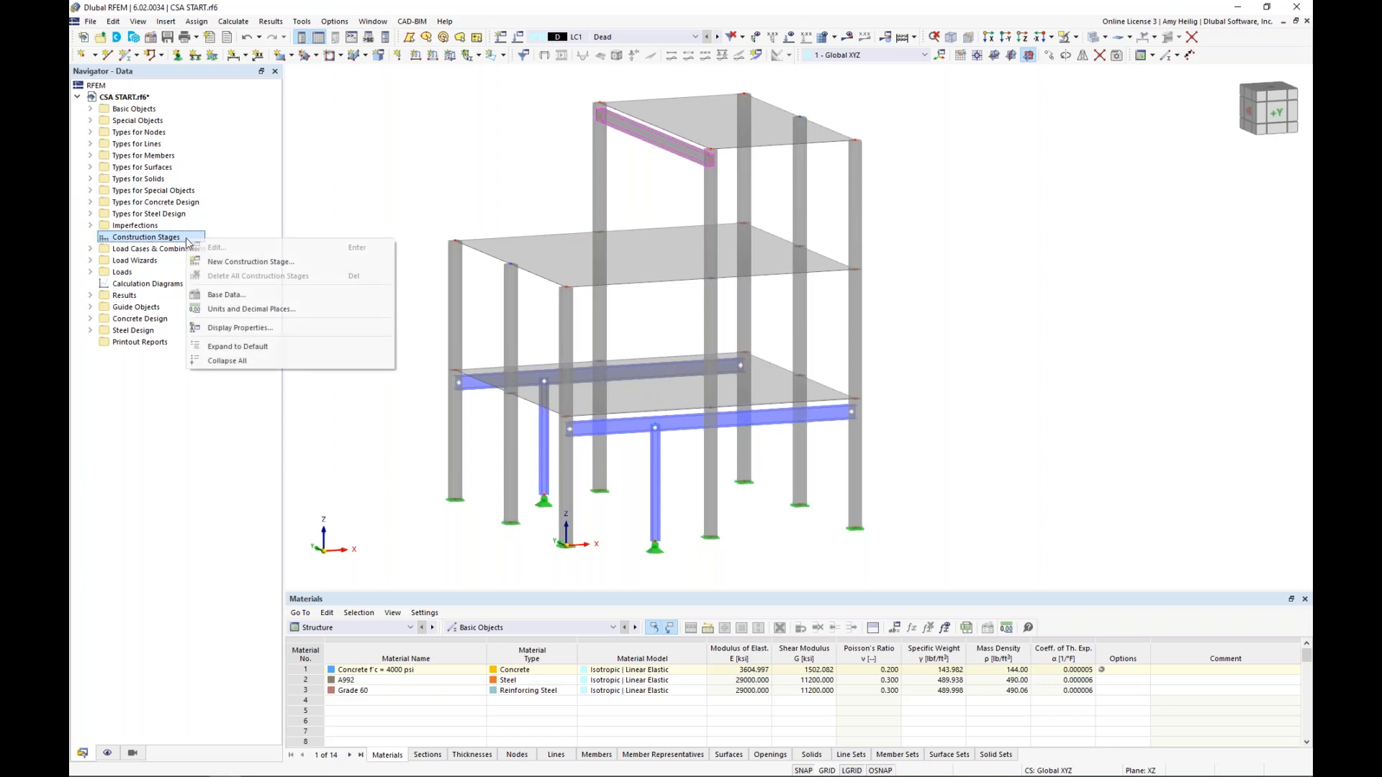
left_click(232, 263)
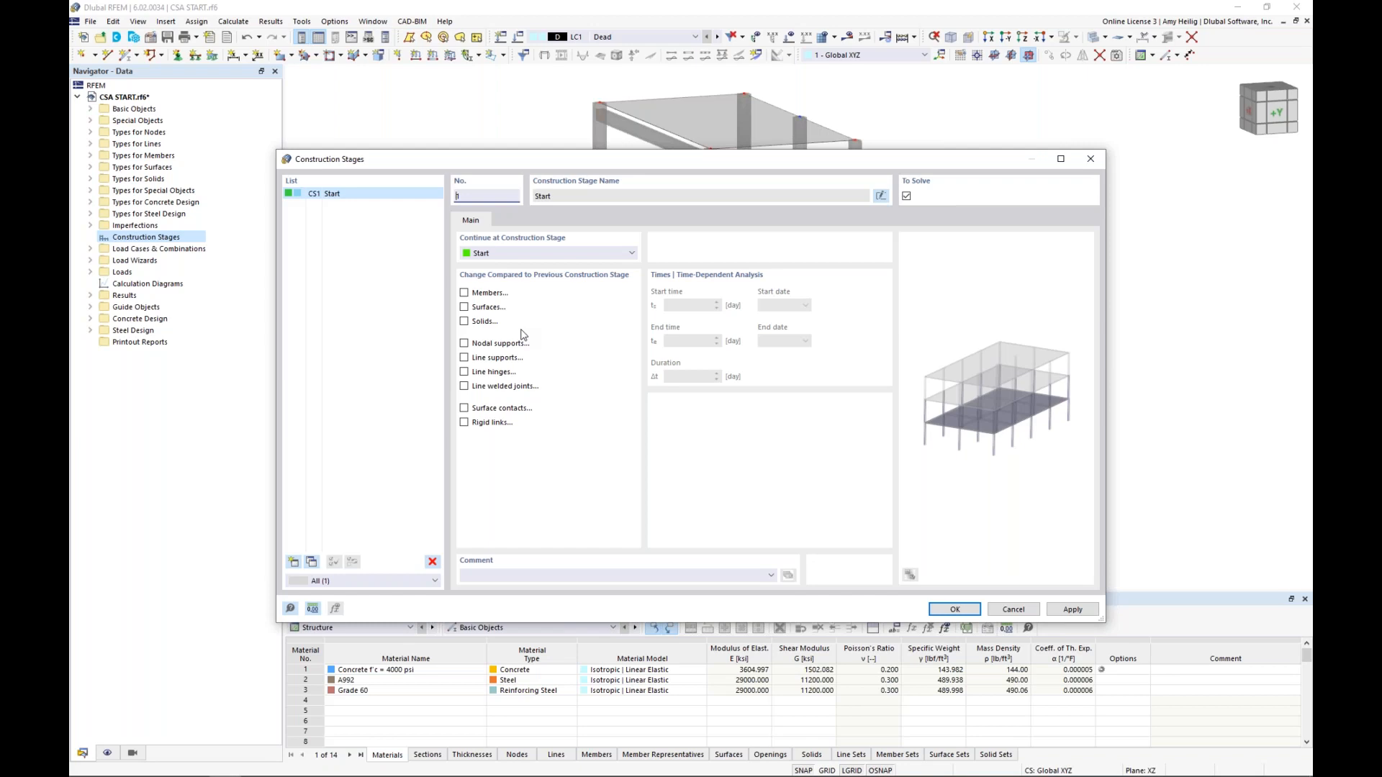
left_click(464, 292)
left_click(465, 308)
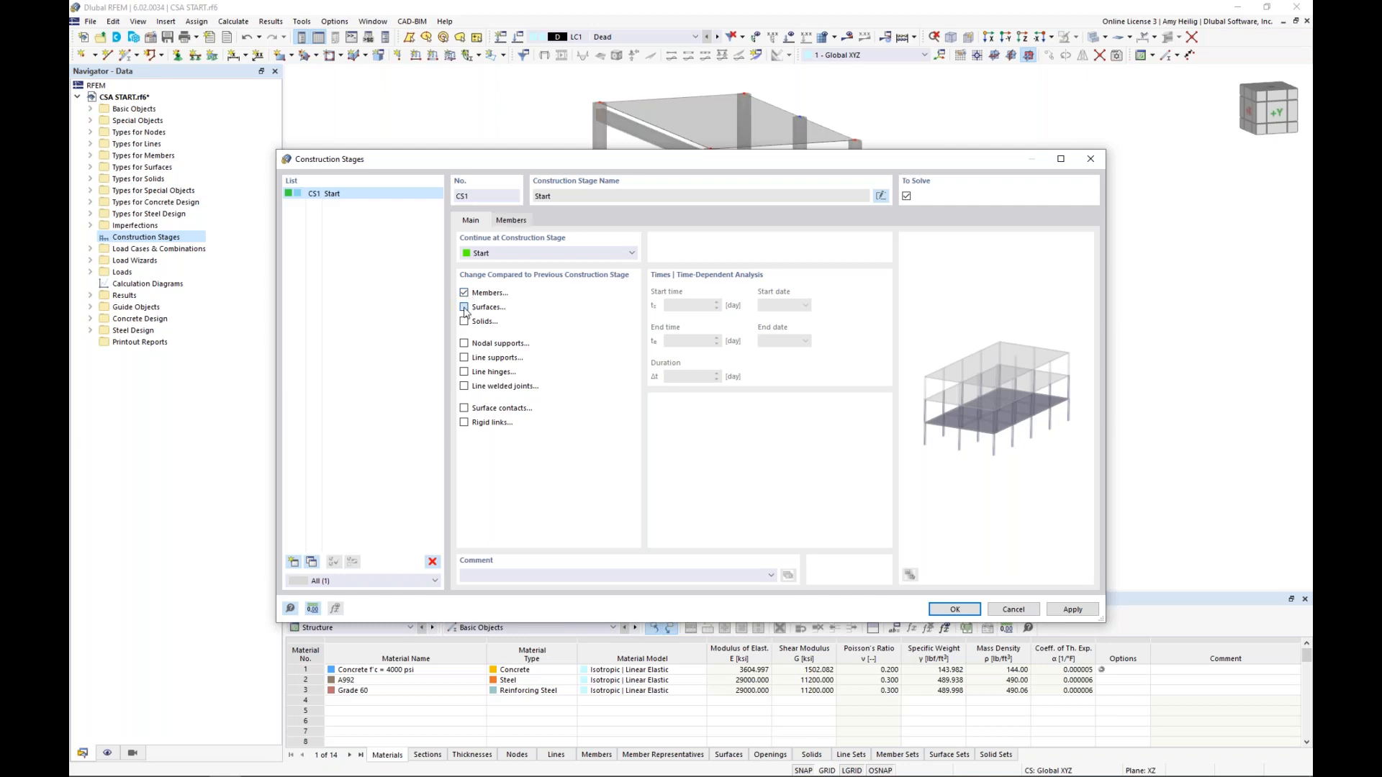
left_click(465, 344)
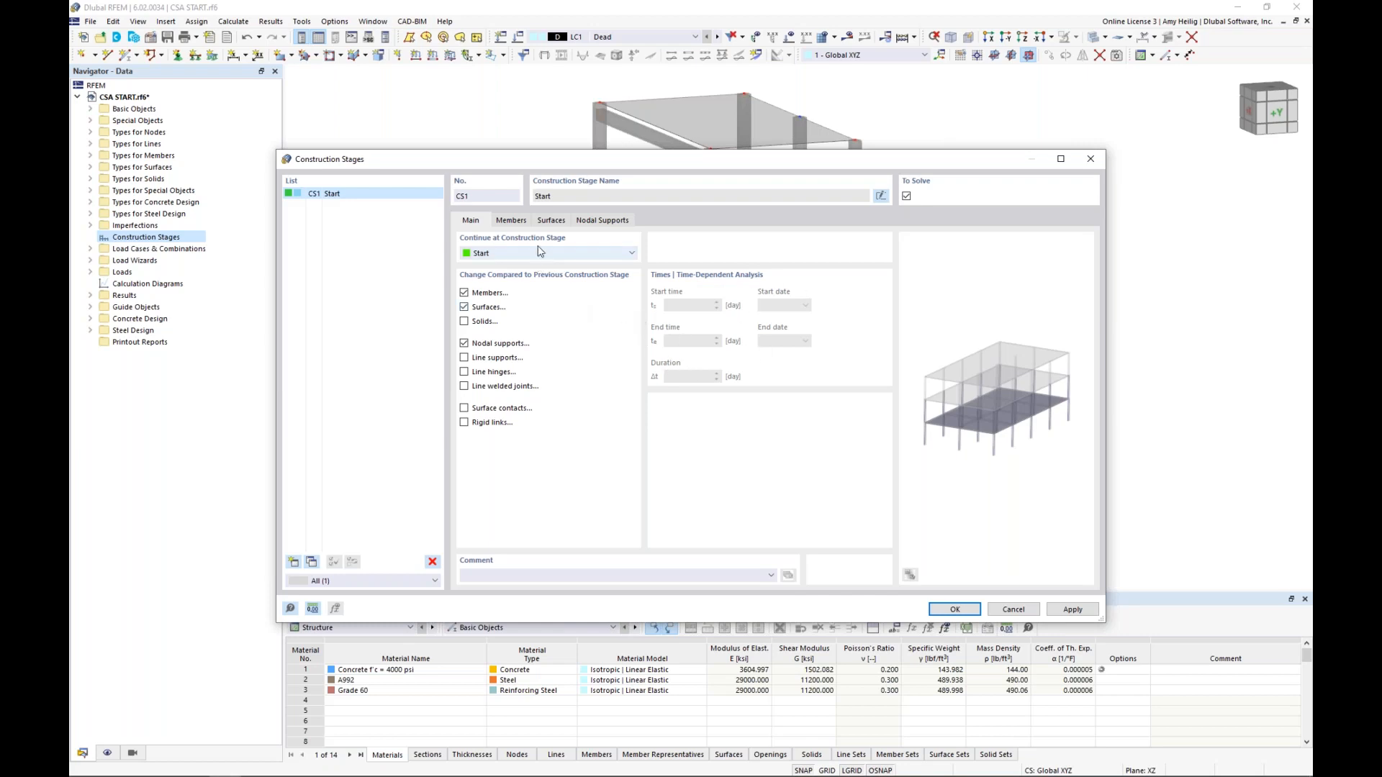
For the members to add in CS1, select all eight ground-storey concrete columns graphically, leaving out the steel beams and columns
left_click(513, 221)
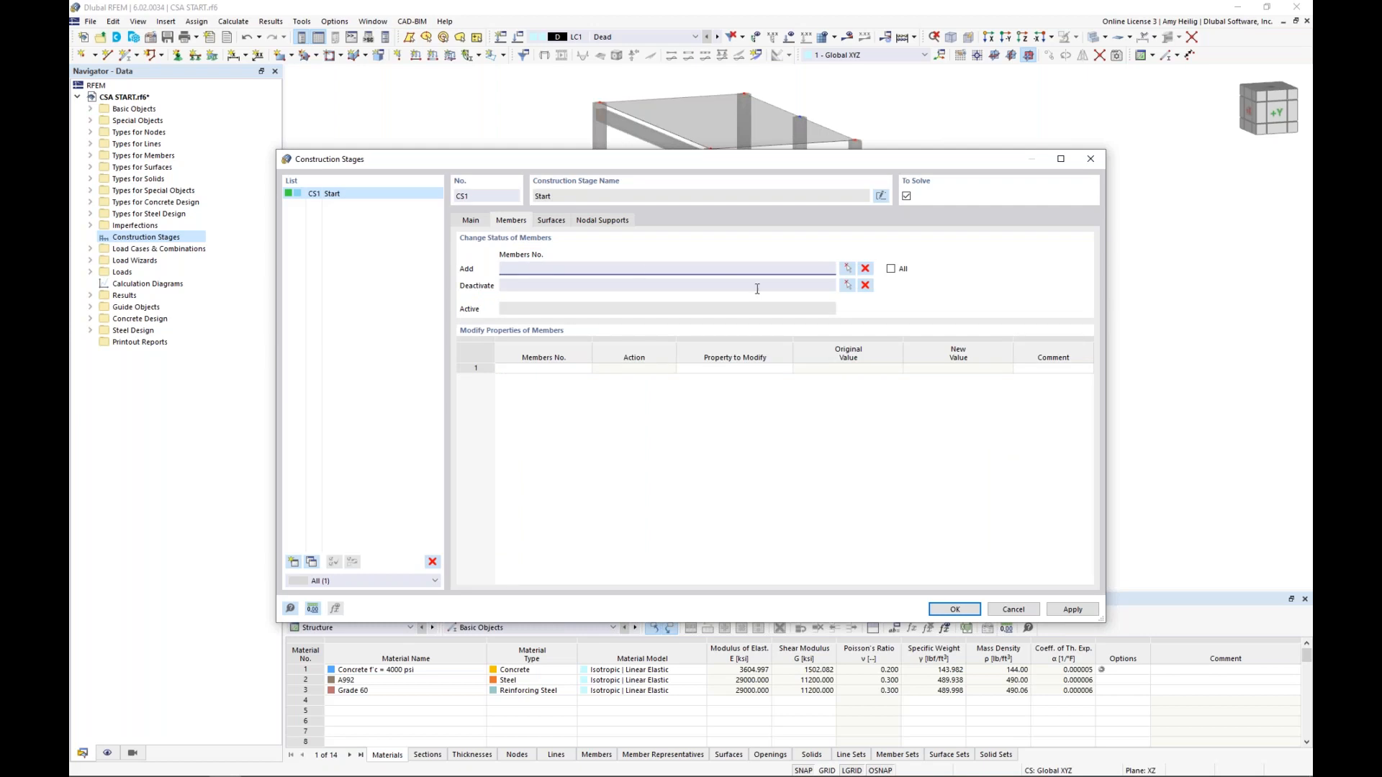
left_click(847, 271)
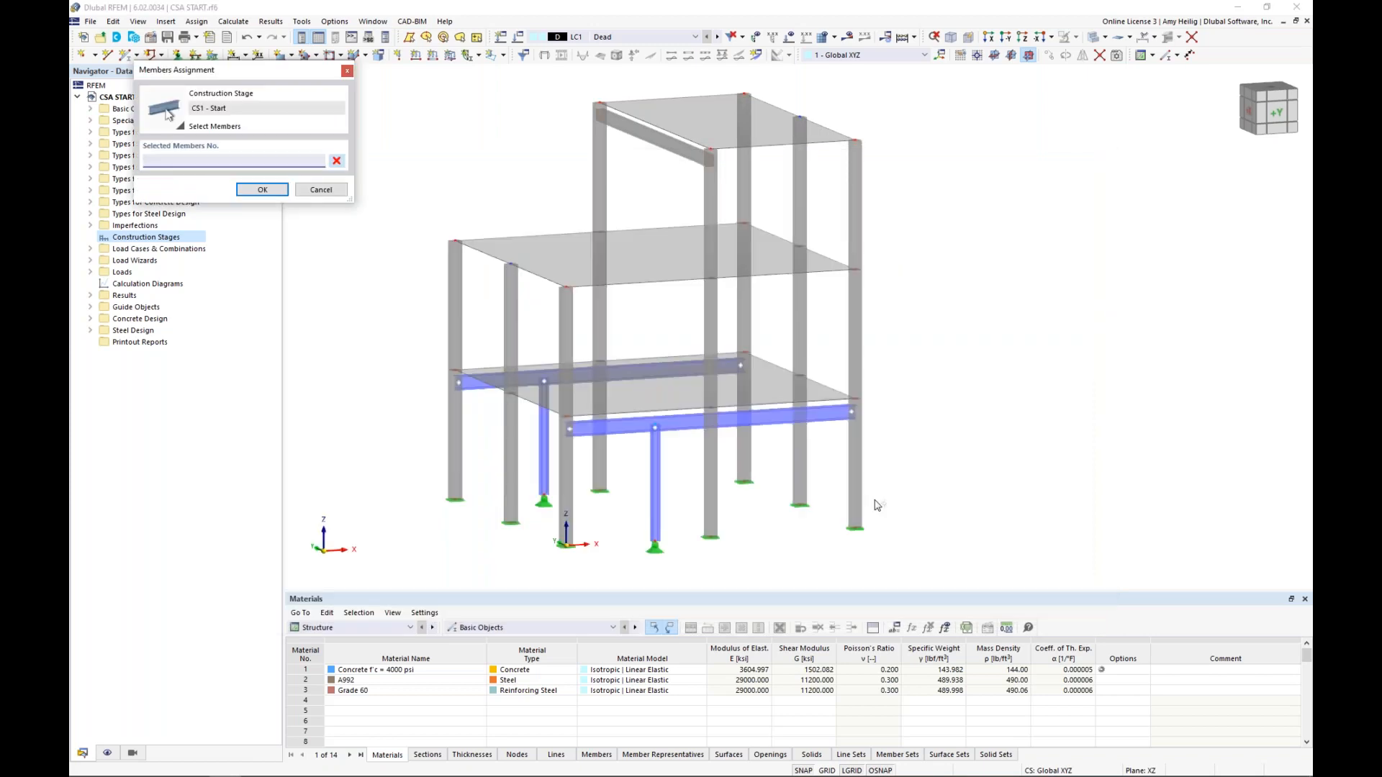
middle_click_drag(876, 502, 753, 489, "ctrl")
scroll(742, 534, "up", 2)
scroll(982, 557, "up", 1)
left_click_drag(1038, 556, 693, 375)
middle_click_drag(544, 406, 657, 396)
left_click_drag(513, 374, 354, 336)
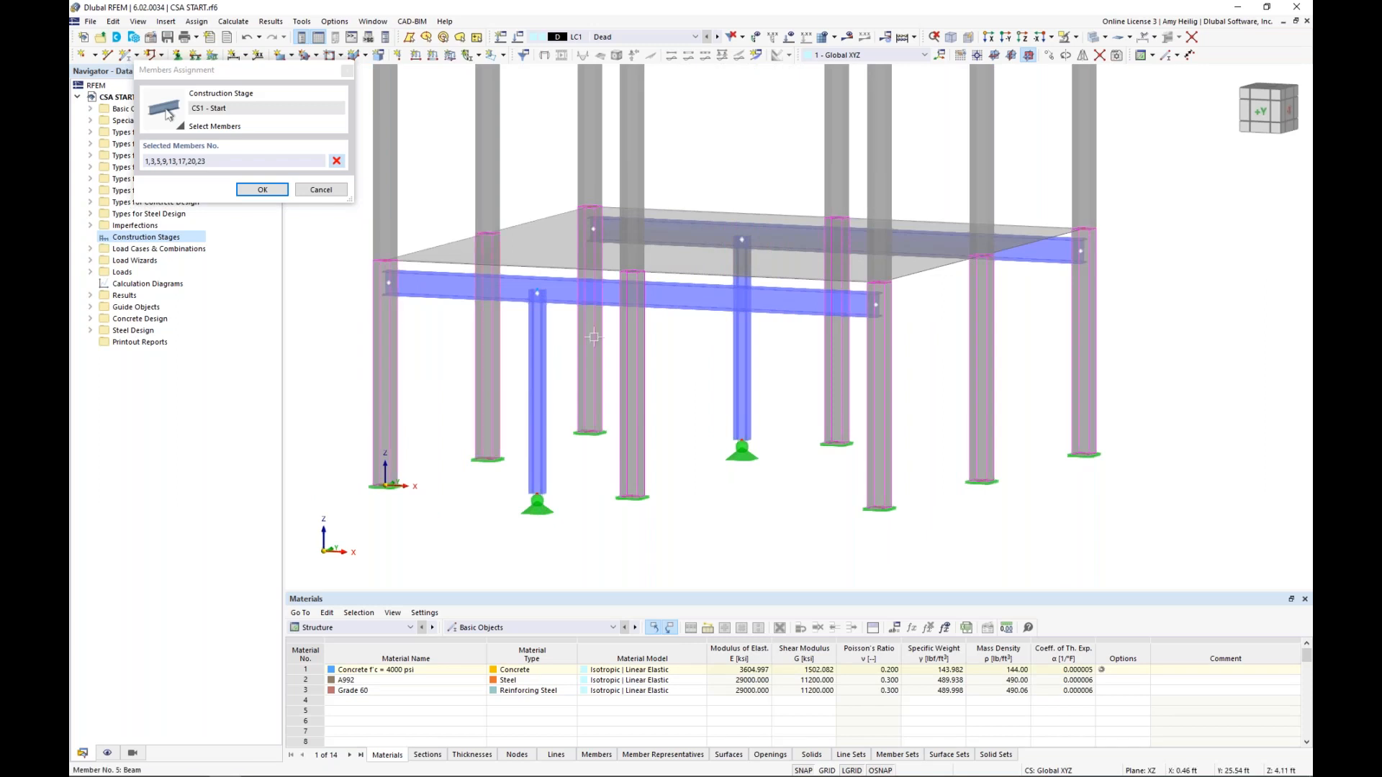
Include the eight second-storey concrete columns in the CS1 member selection and accept the assignment
scroll(758, 459, "down", 2)
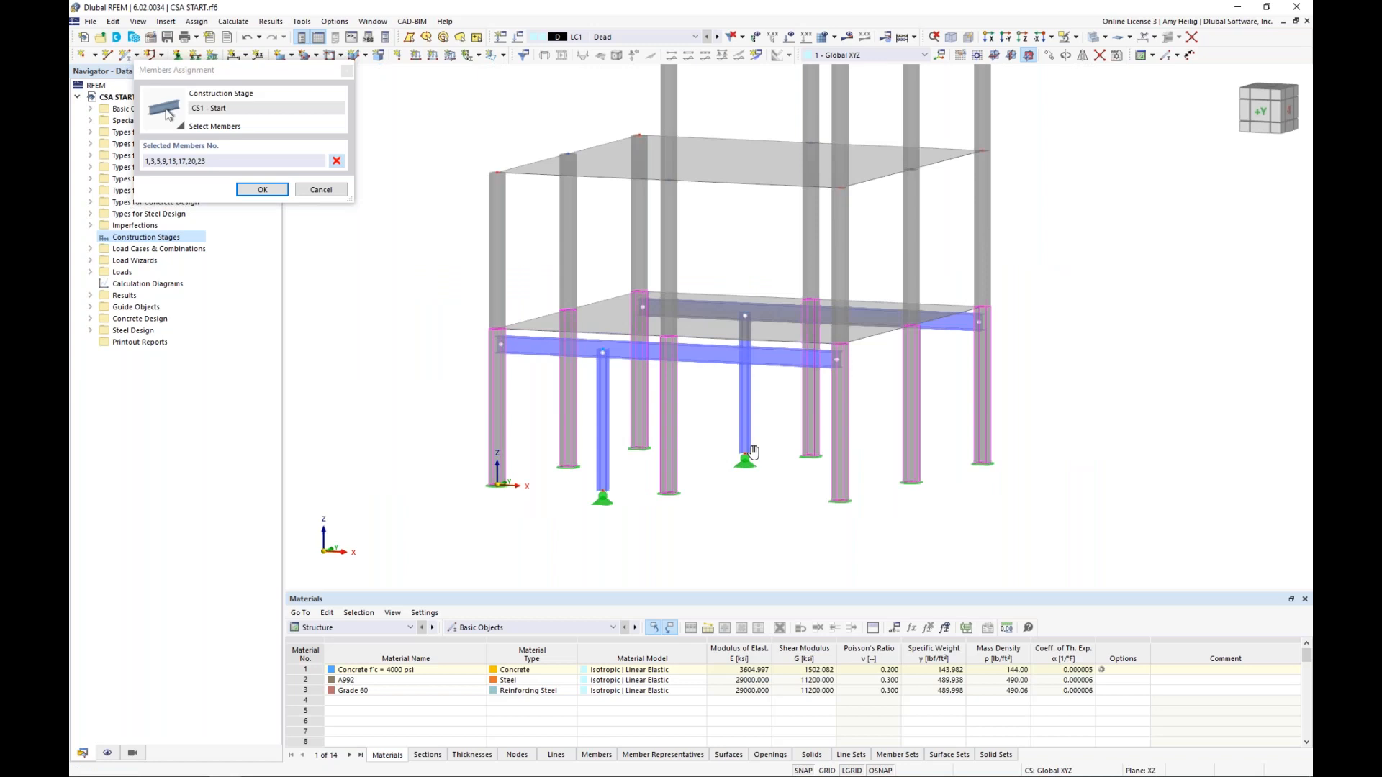
scroll(752, 452, "down", 1)
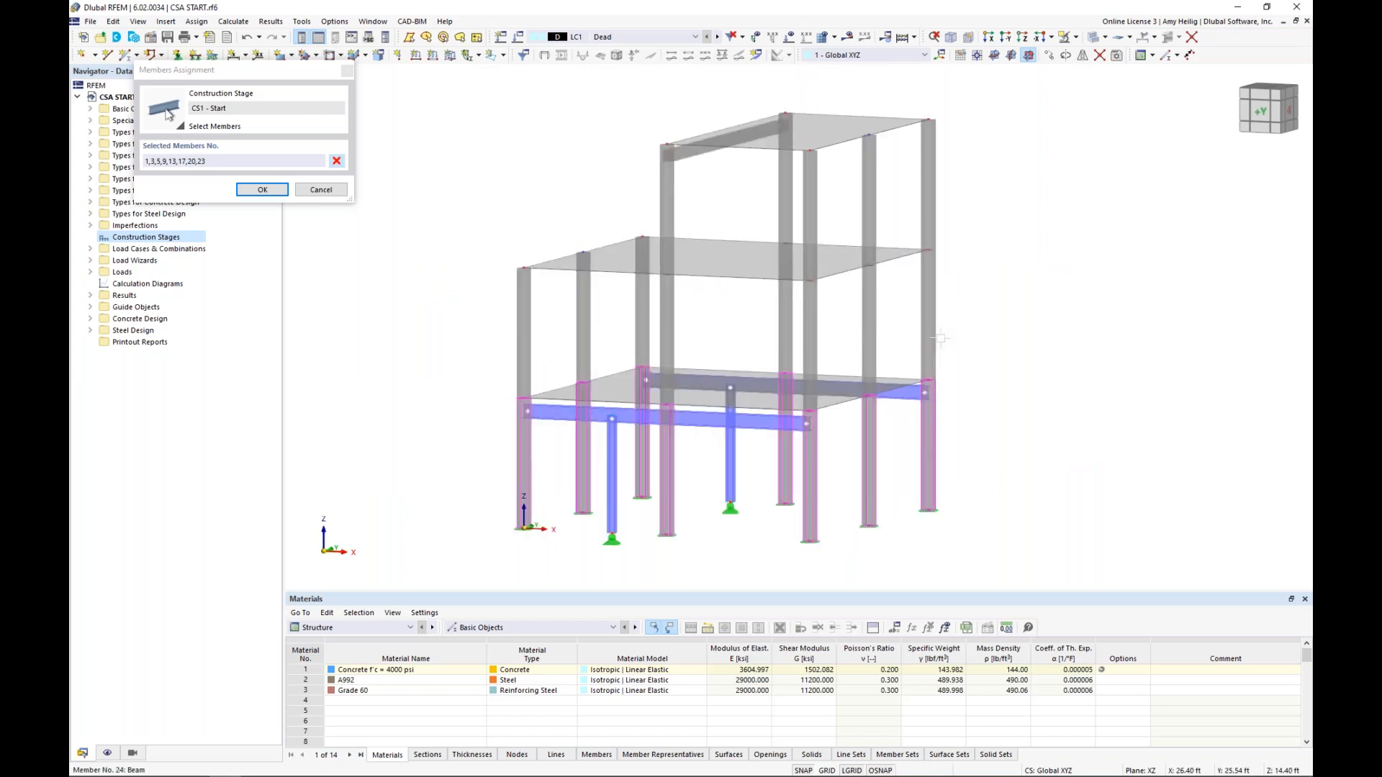
left_click_drag(802, 335, 661, 346)
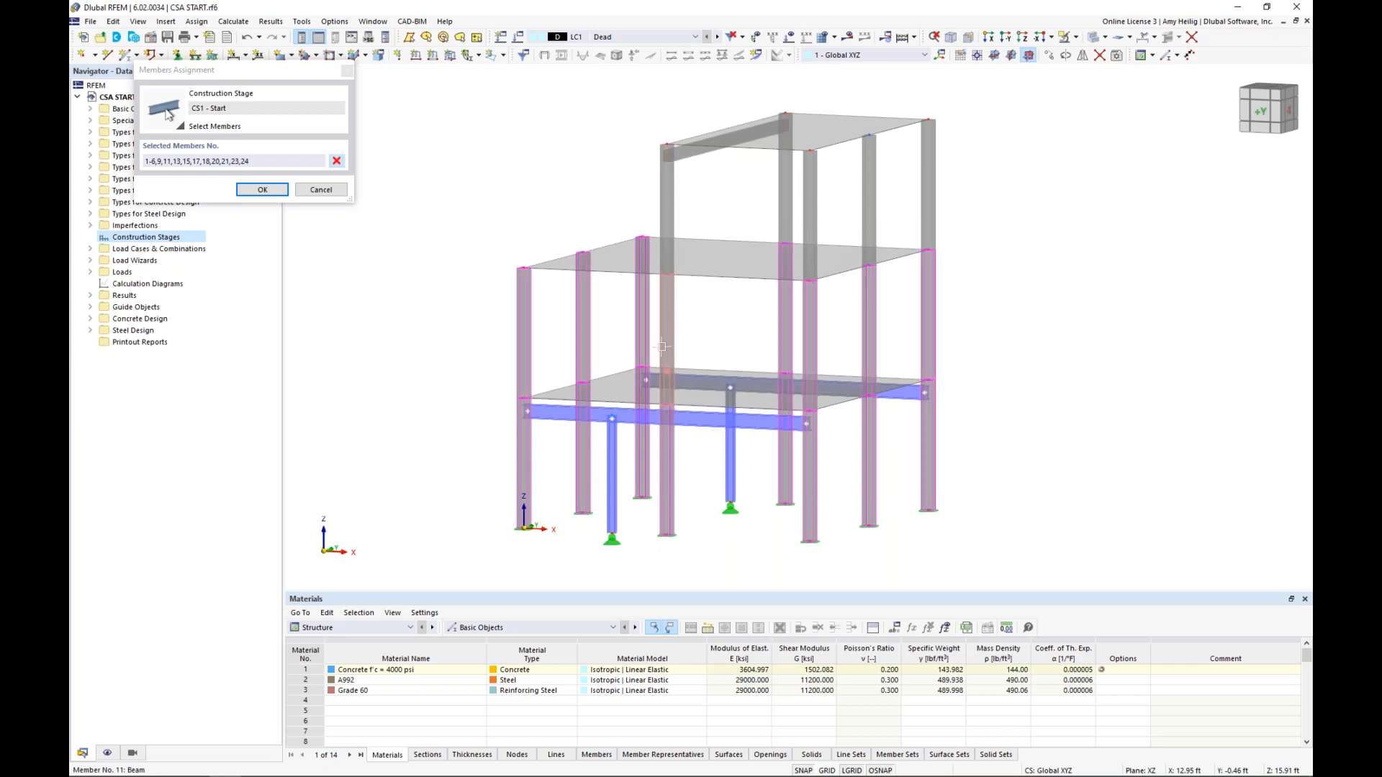
key("Return")
Add the first- and second-level slabs, surfaces 1 and 2, to construction stage CS1
left_click(553, 222)
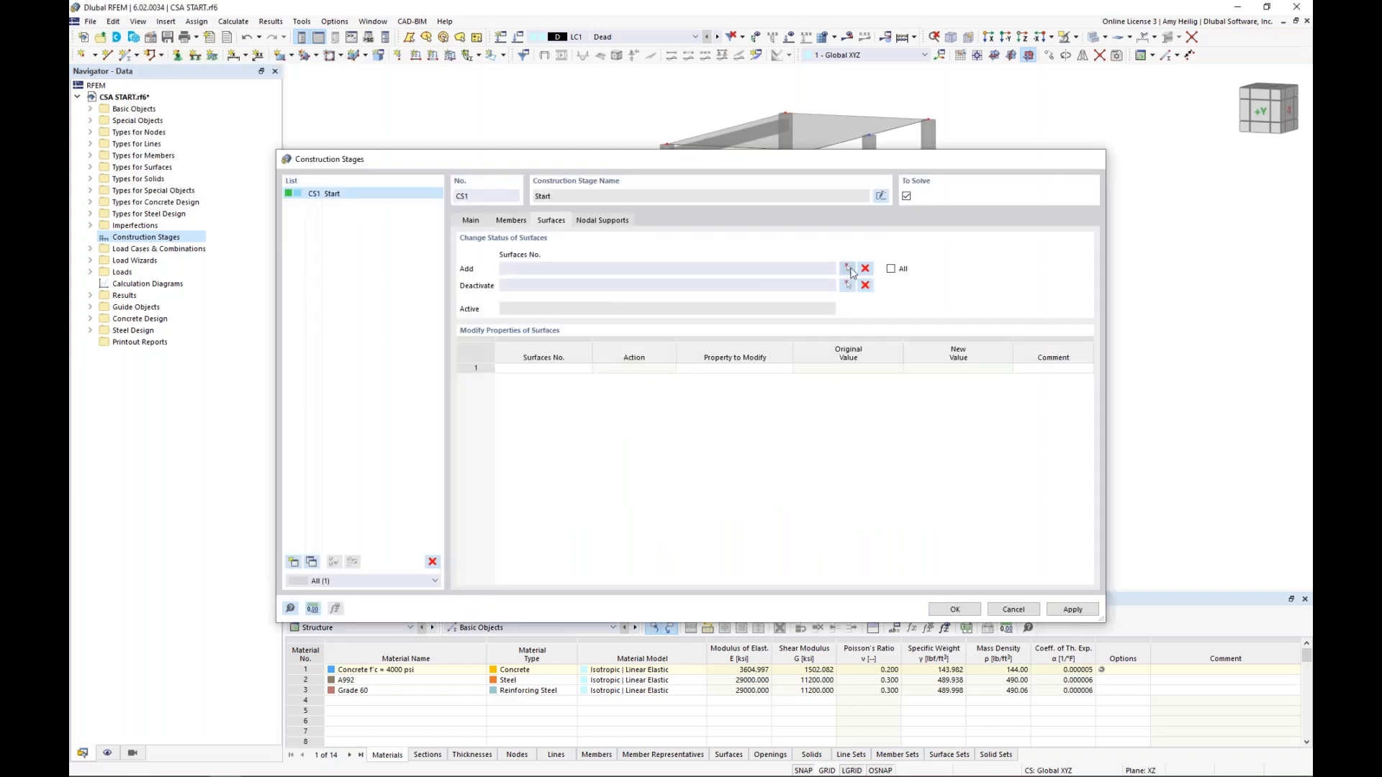
left_click(849, 269)
left_click(698, 390)
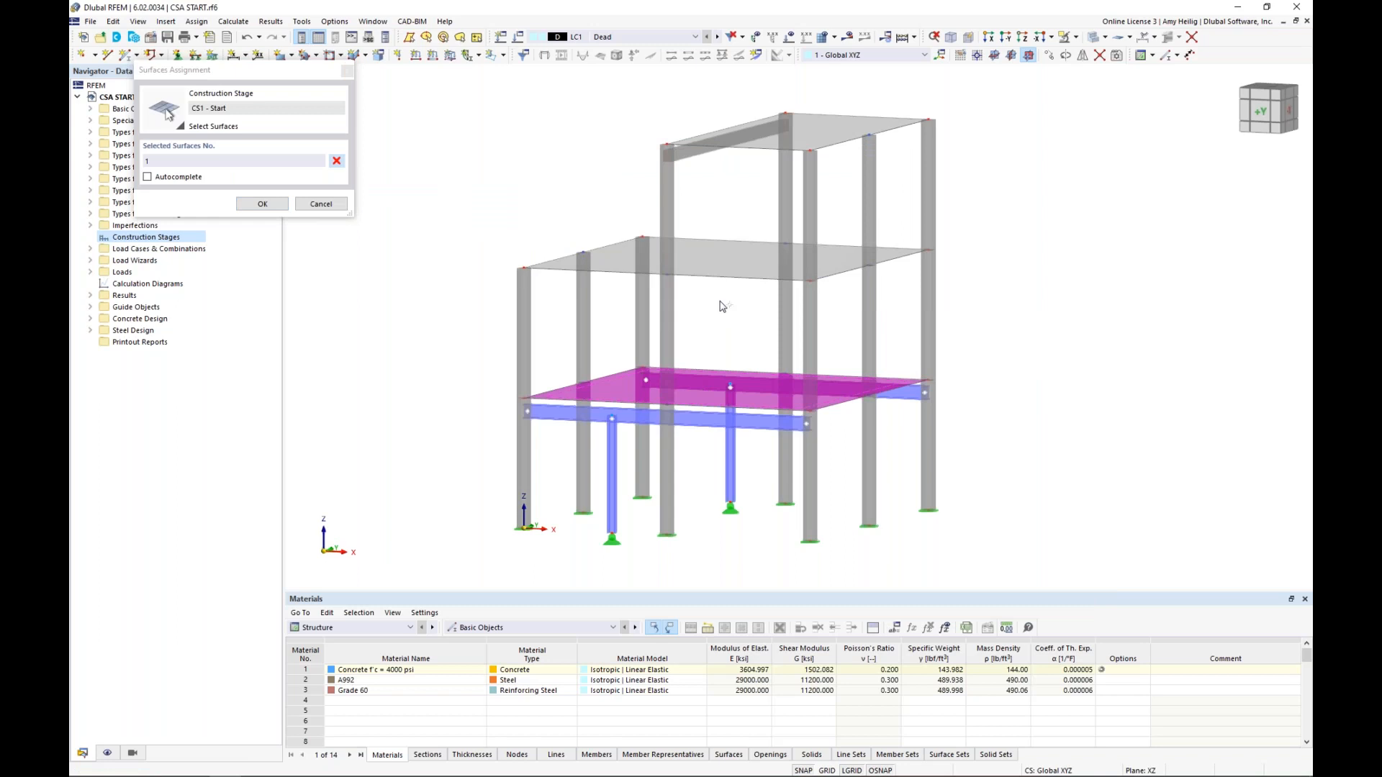
left_click(720, 272)
left_click(271, 206)
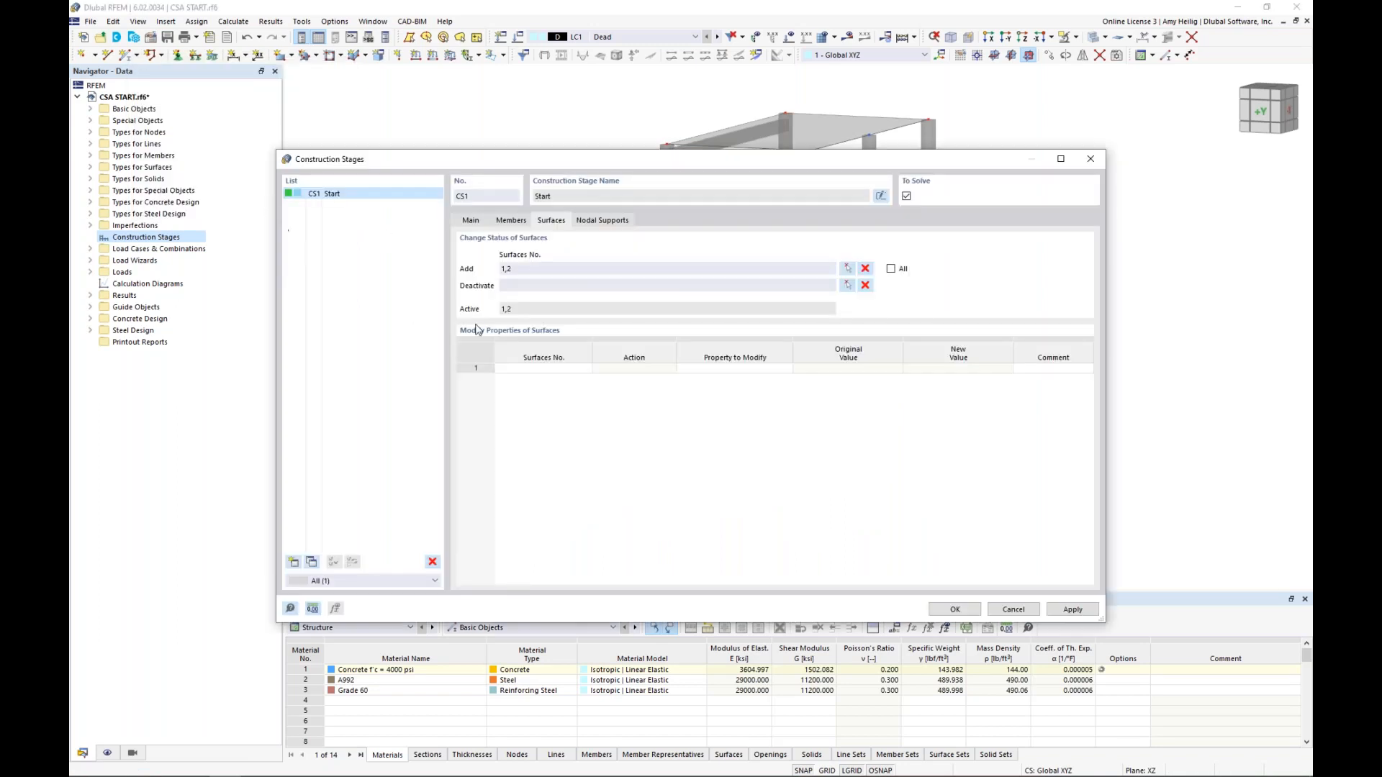
Add the nodal supports at the eight concrete column bases, nodes 1,4,7,14,18,30,34,38, to CS1, leaving out the steel column bases
left_click(607, 222)
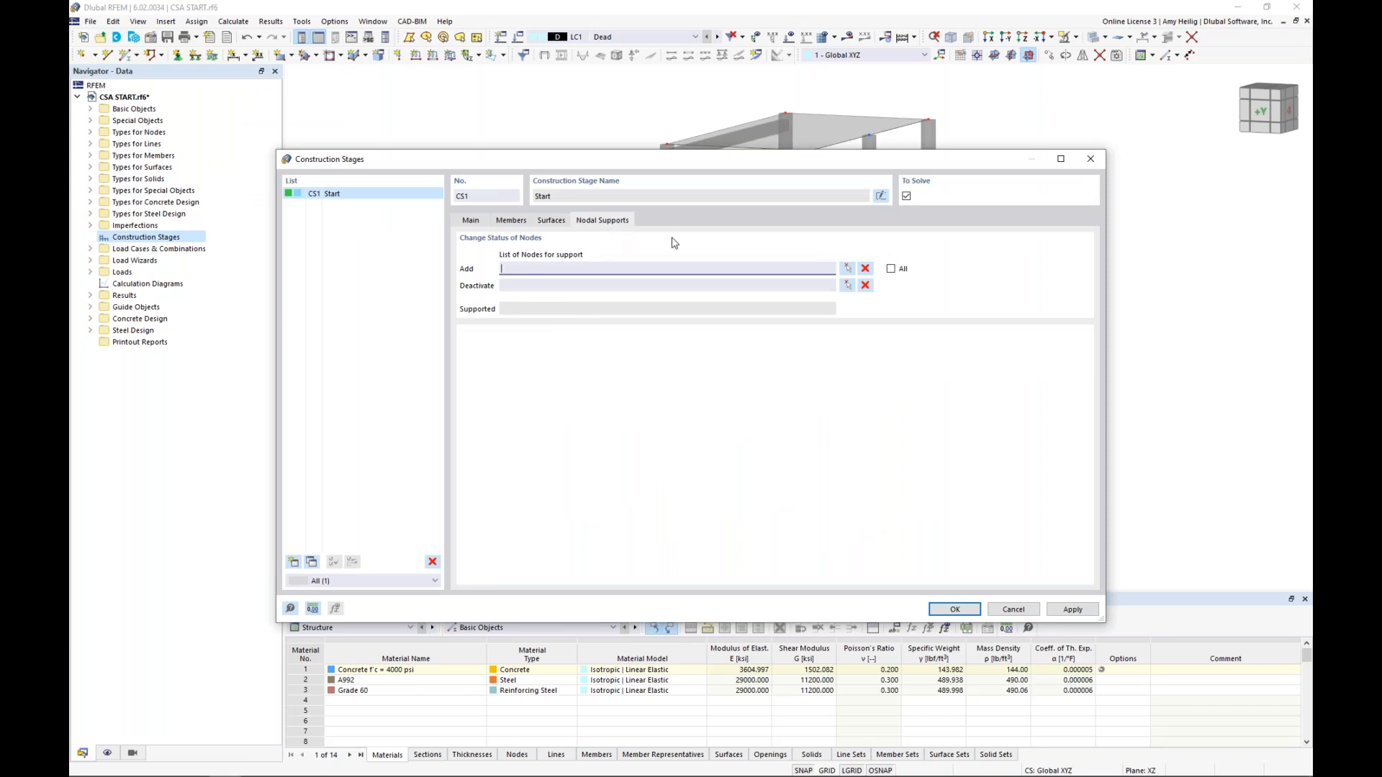
left_click(848, 268)
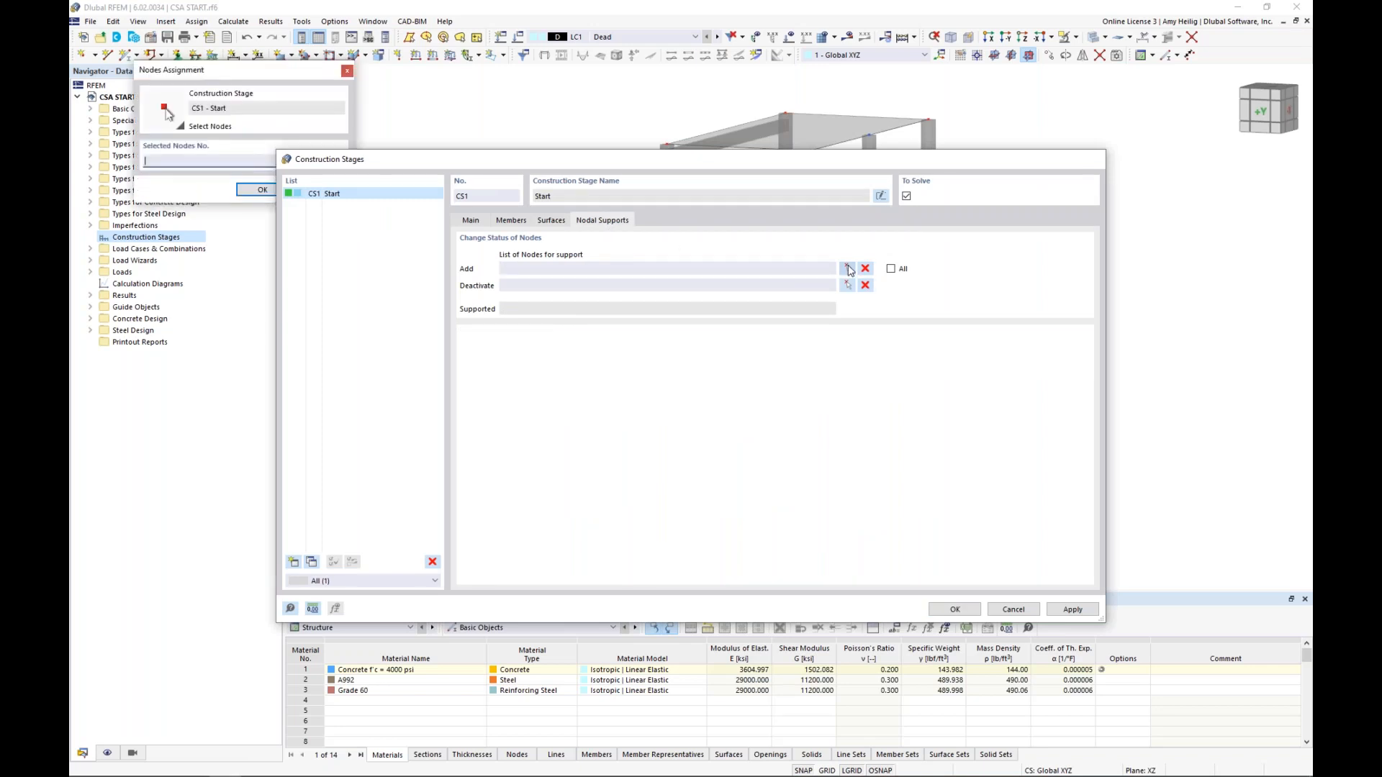
middle_click_drag(763, 509, 746, 456)
left_click_drag(970, 535, 750, 428)
left_click_drag(675, 517, 555, 451)
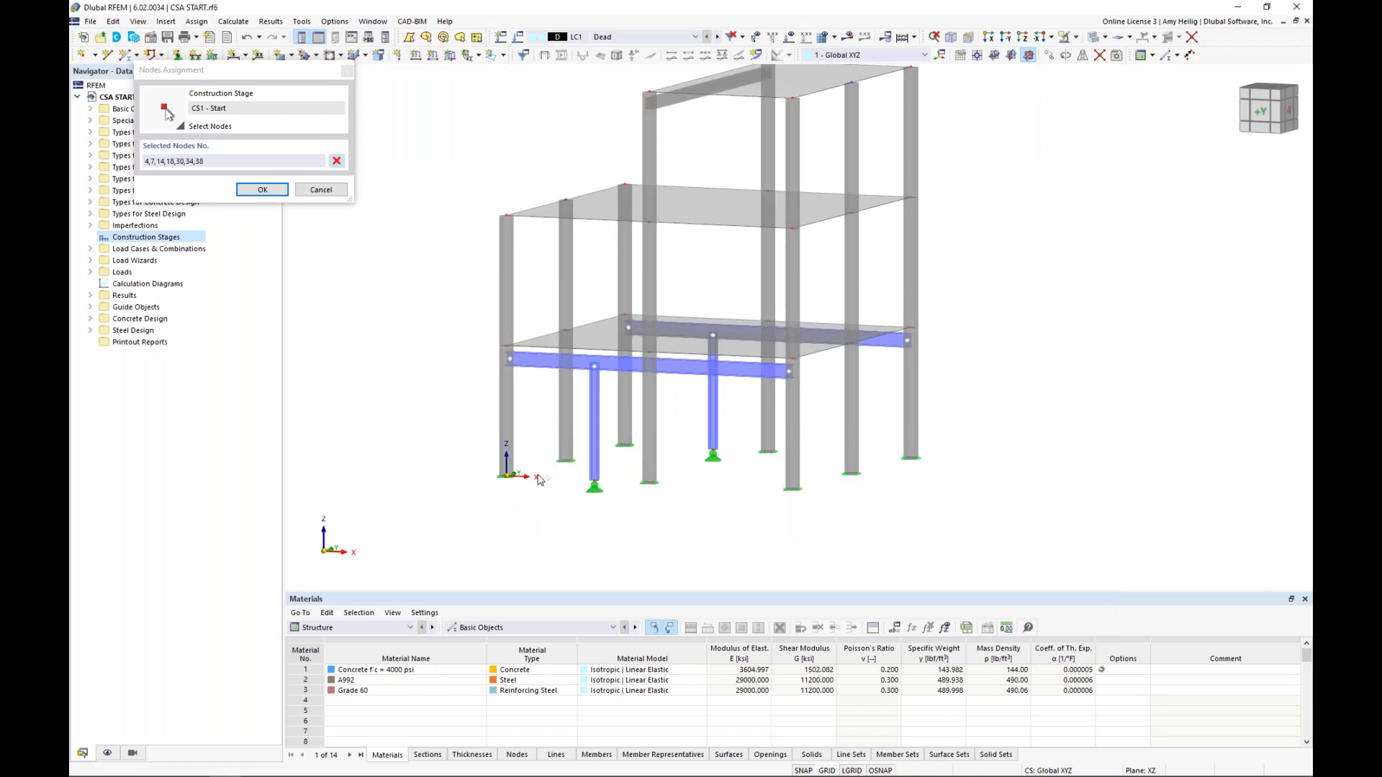
left_click_drag(537, 502, 486, 462)
left_click(273, 192)
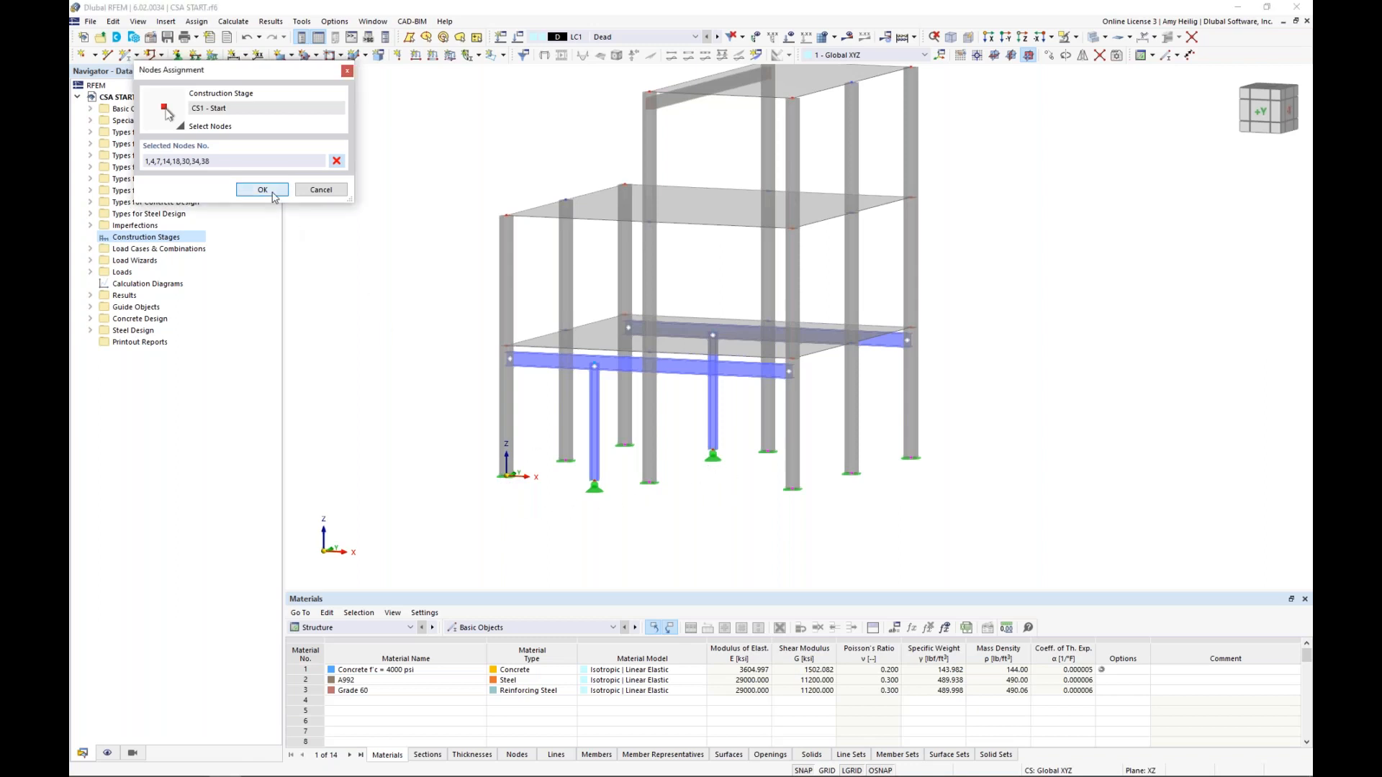
left_click(262, 190)
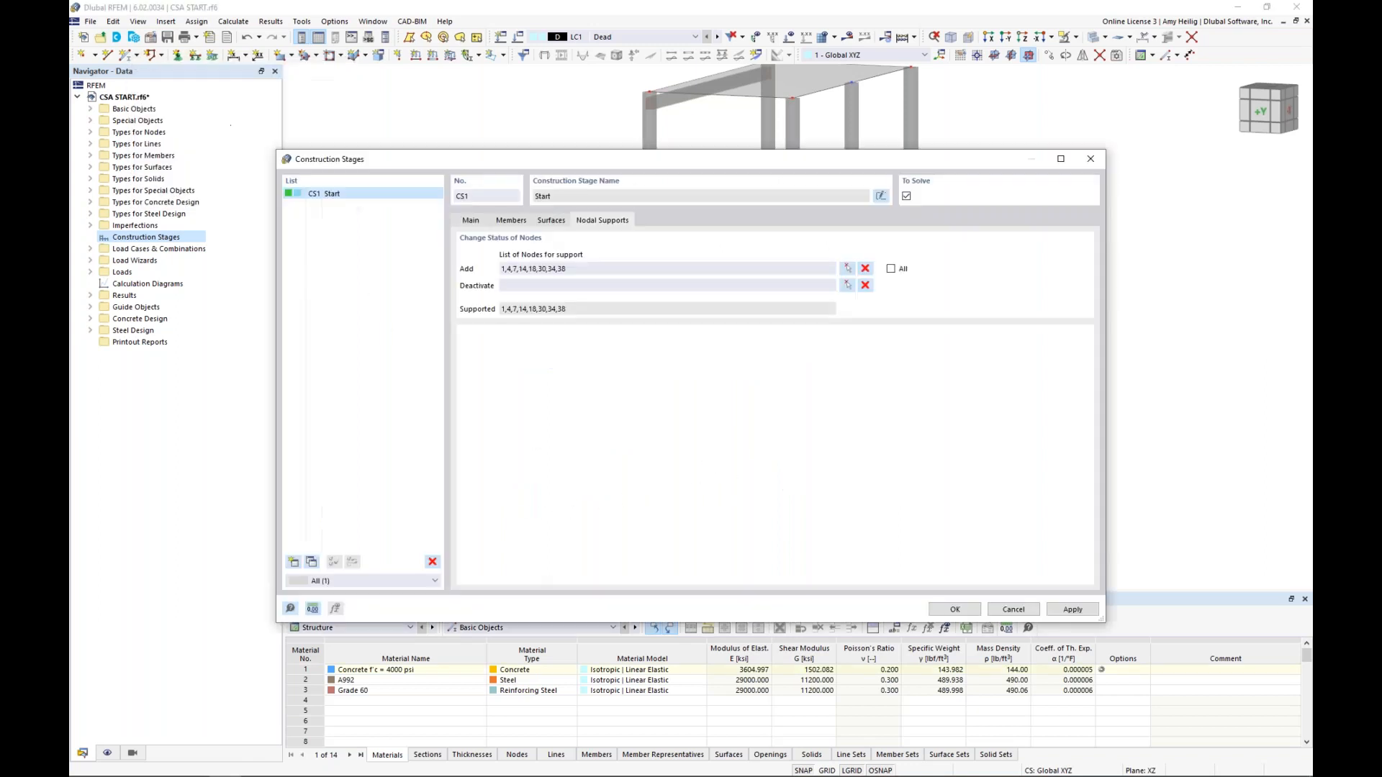
Create construction stage CS2 named "Add Steel Members", with surface changes disabled and line hinge changes enabled
left_click(473, 222)
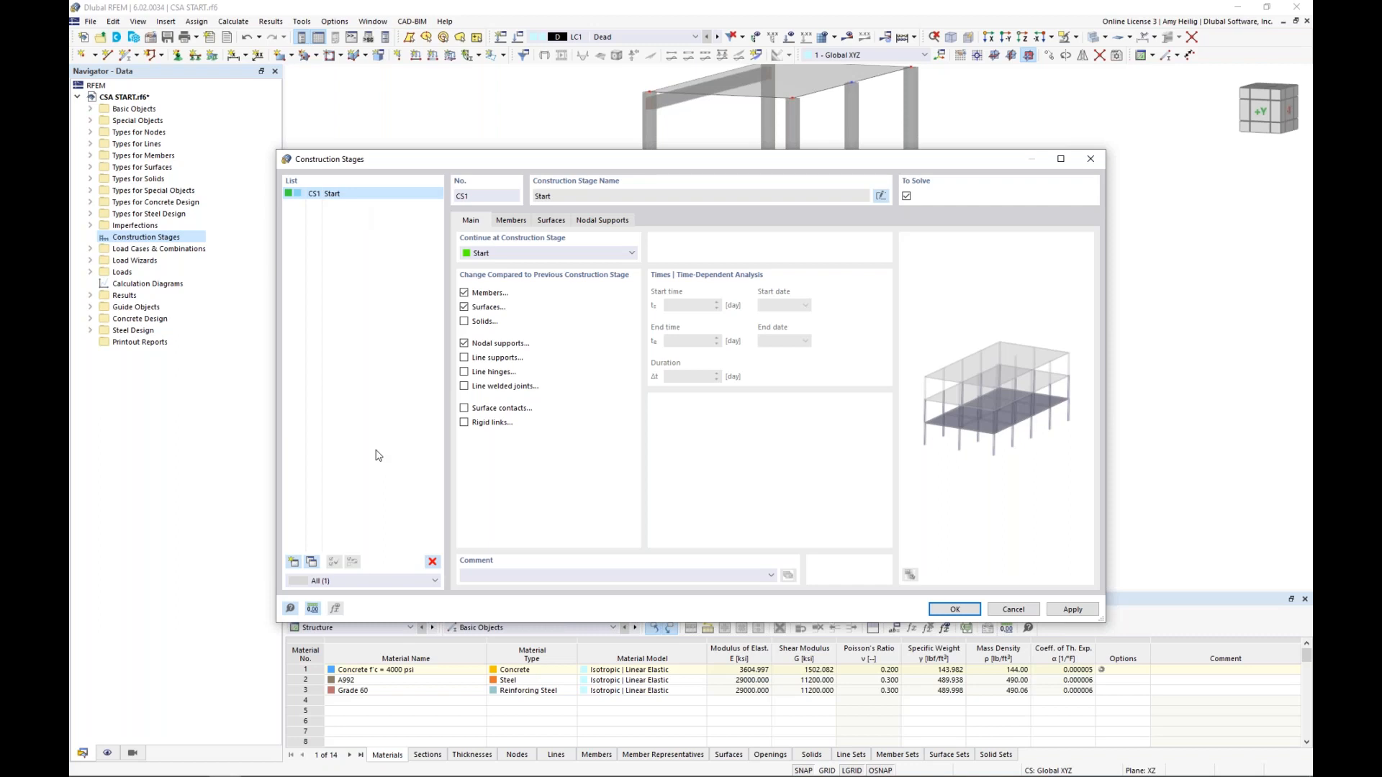
left_click(293, 562)
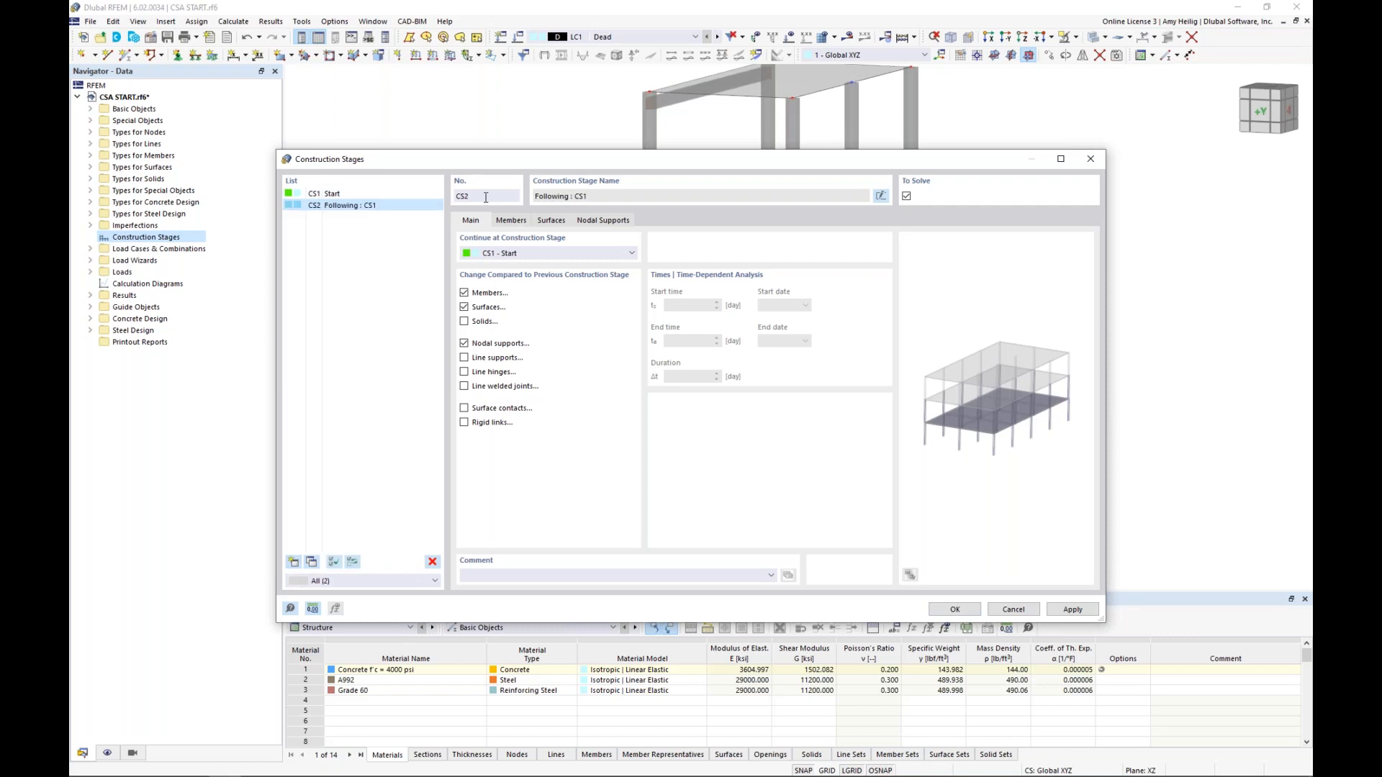
left_click(883, 197)
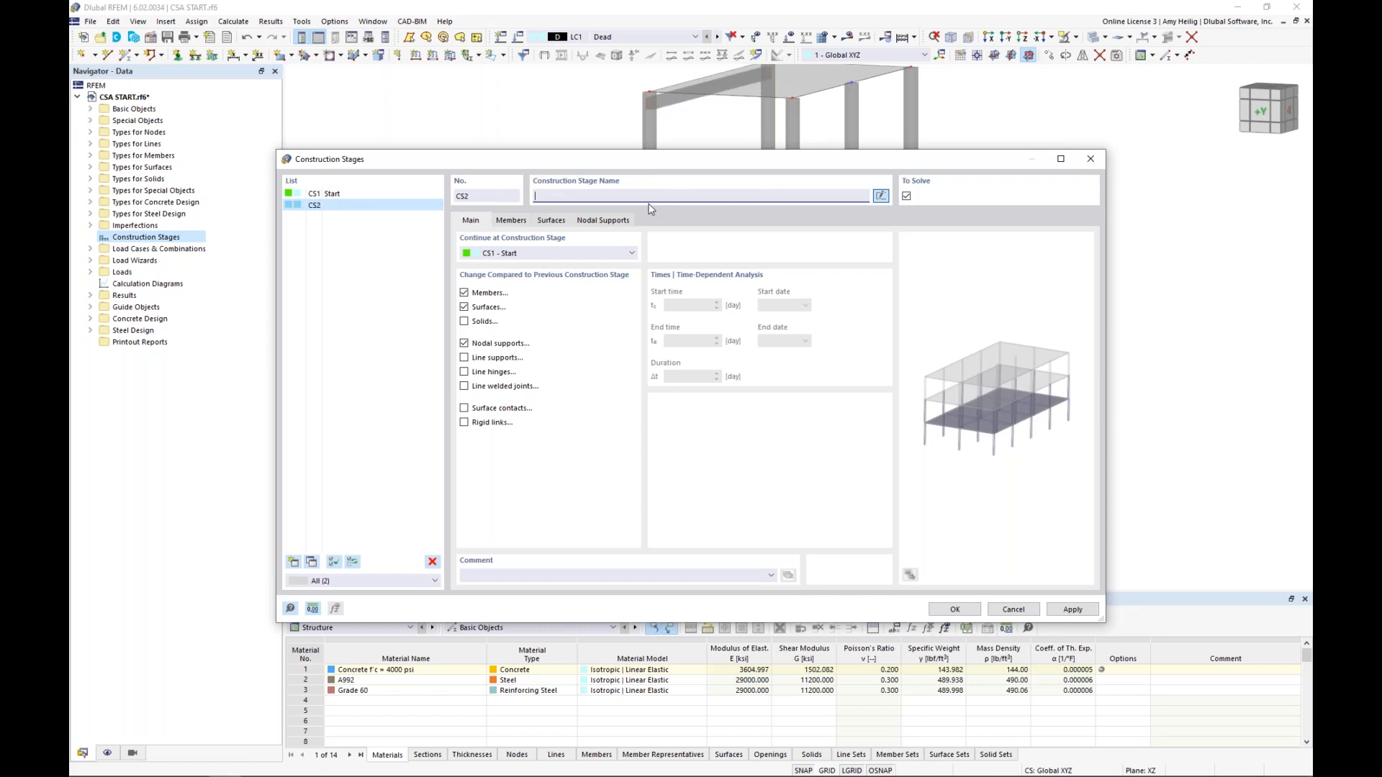
type("Add Steel Members")
left_click(465, 308)
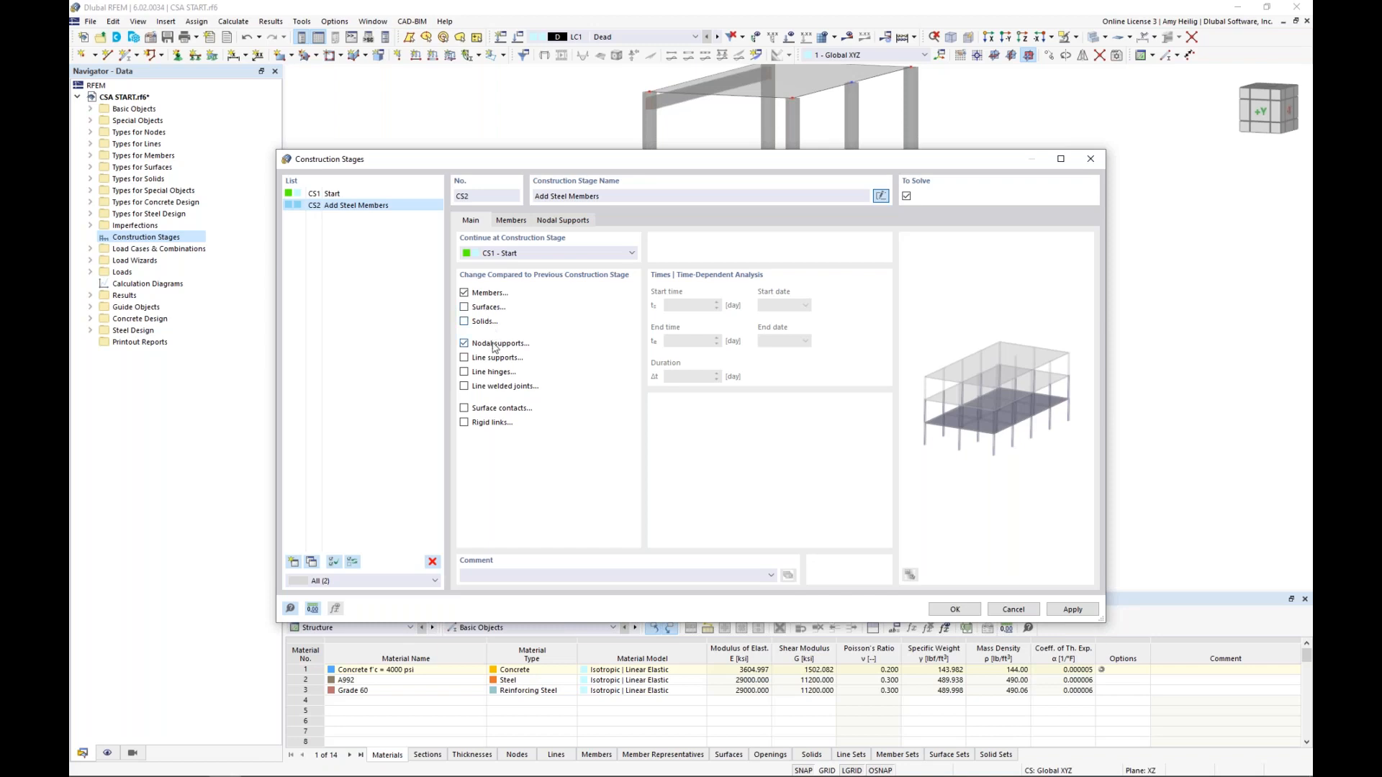
left_click(464, 373)
Deactivate the two ground-storey concrete columns next to the steel columns, members 9 and 13, in CS2
left_click(513, 222)
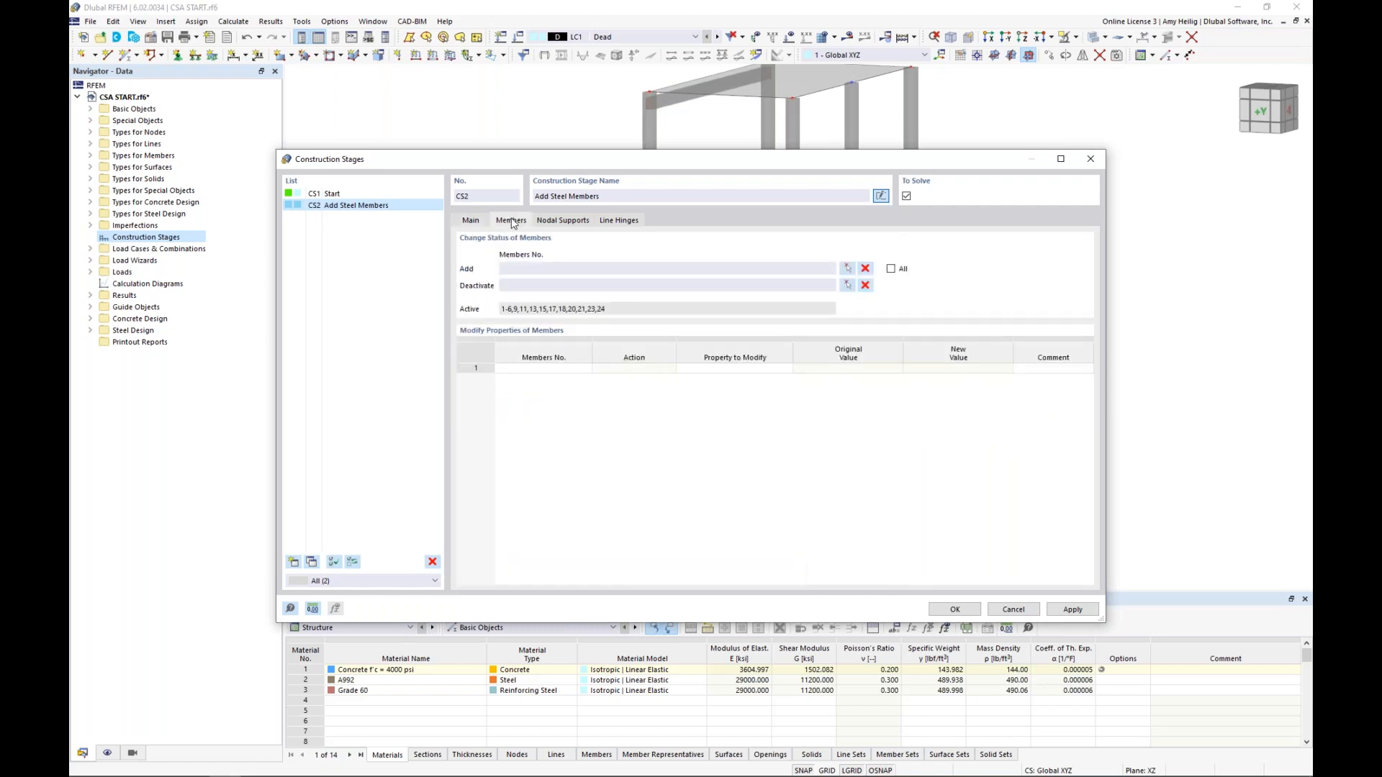
left_click(848, 285)
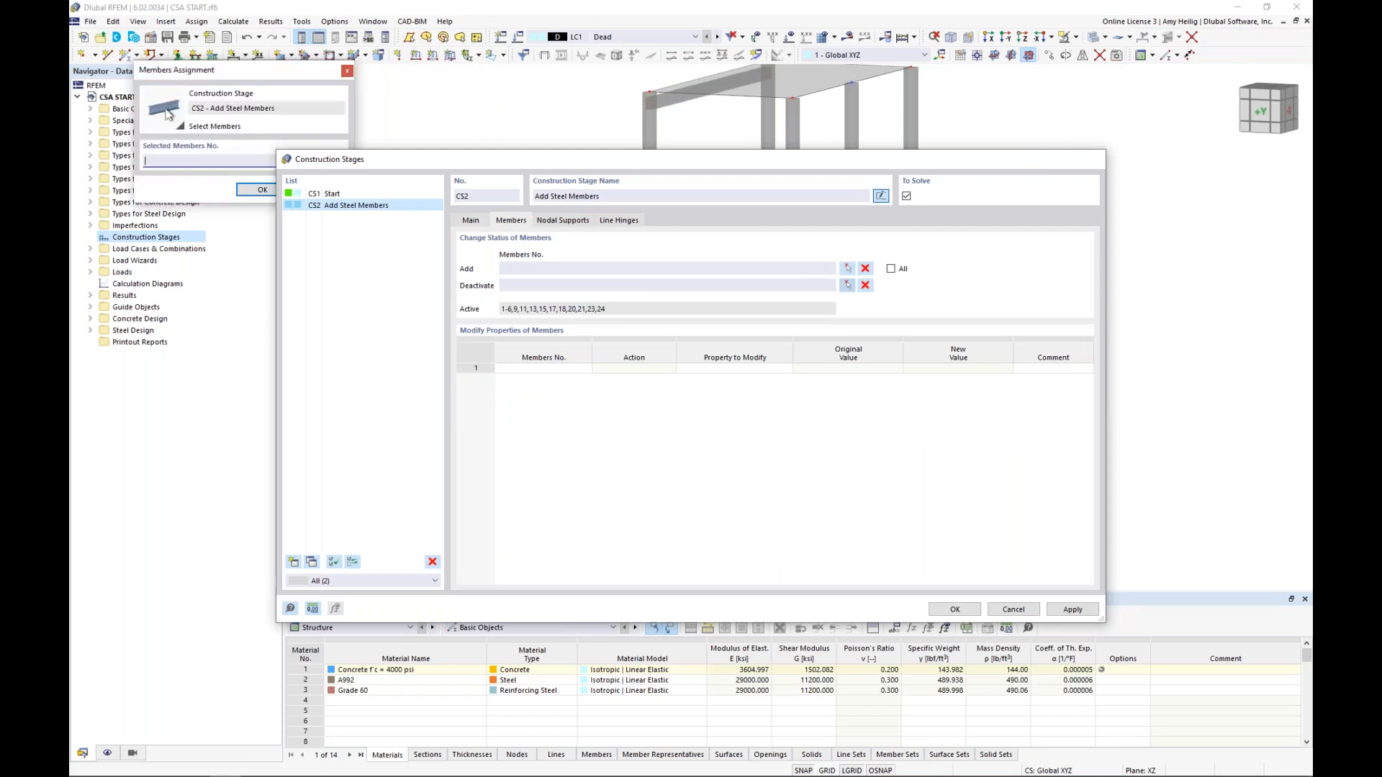
left_click(646, 417)
left_click(769, 414)
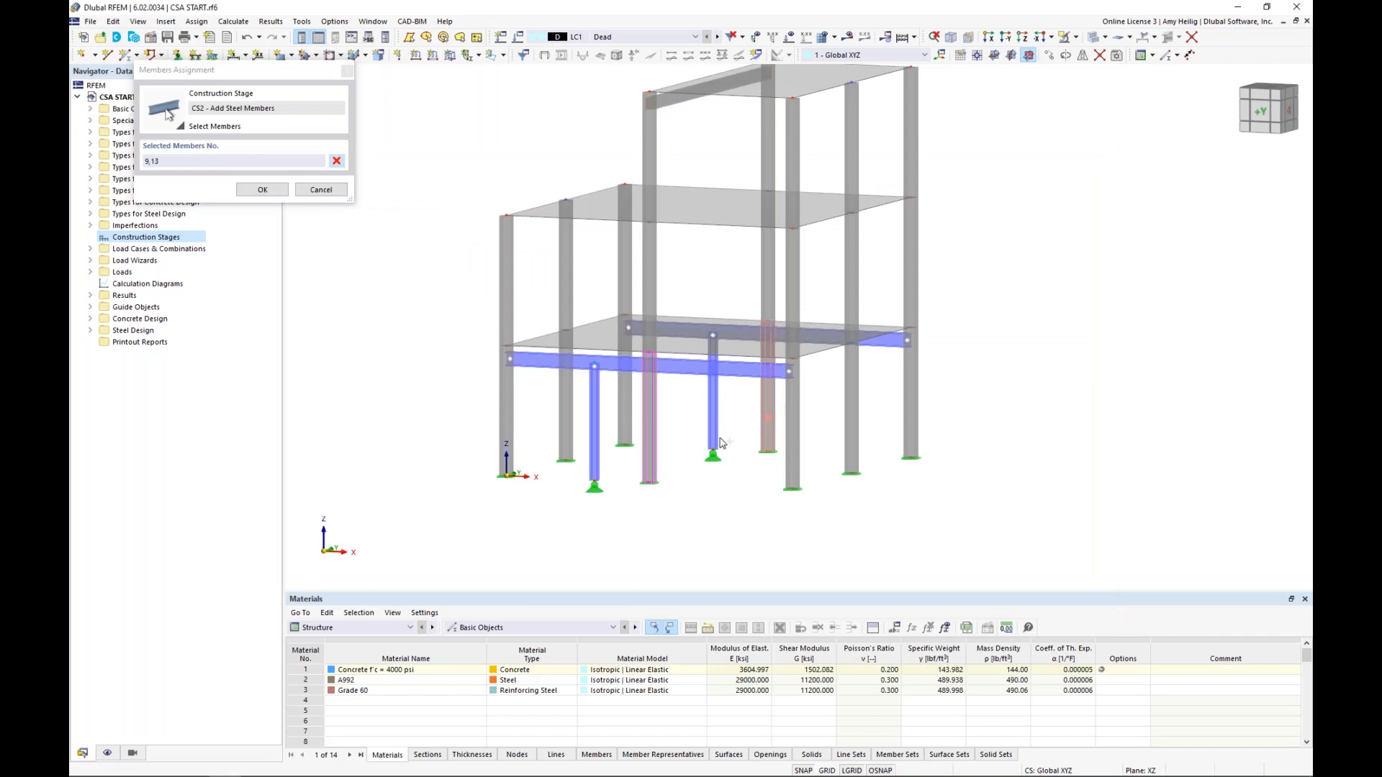
left_click(264, 189)
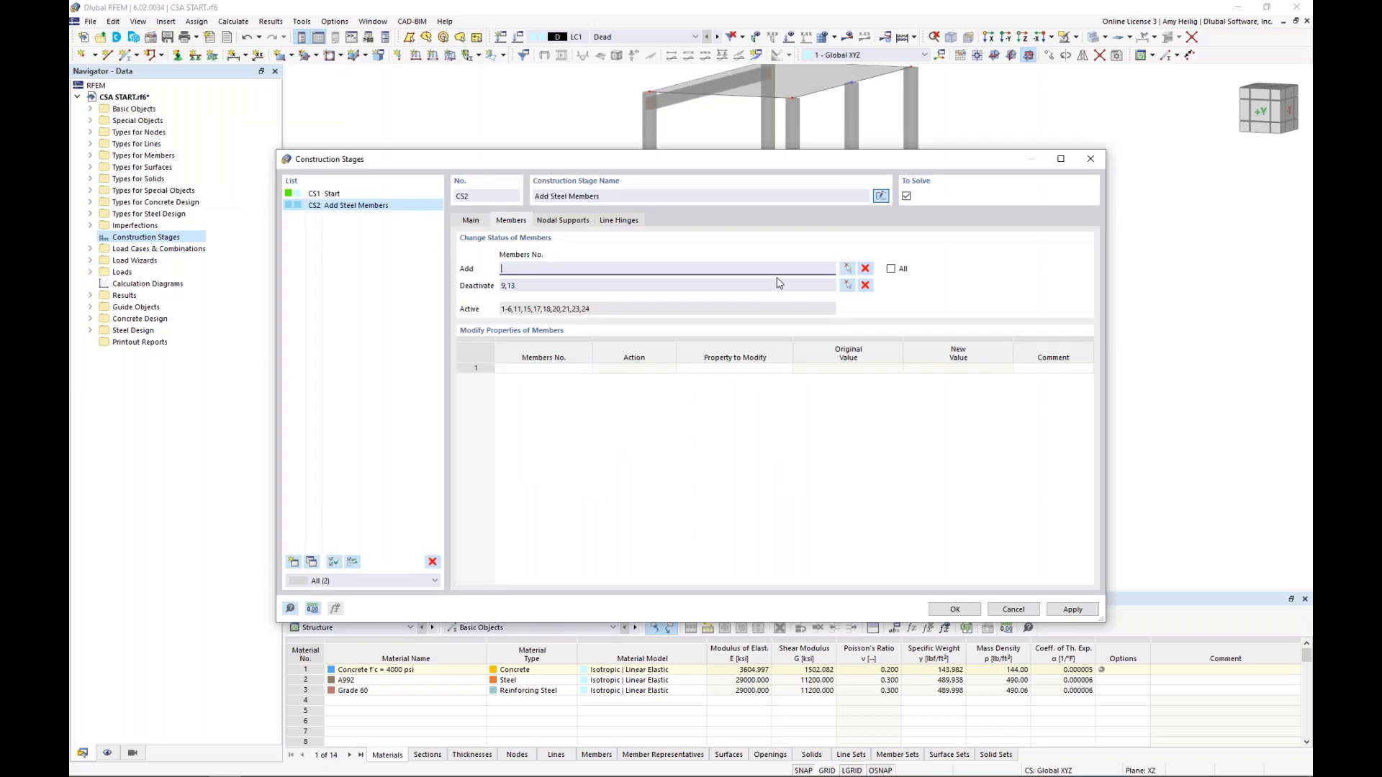
Add the two steel beams under the first-level slab and their two steel columns to the members of CS2
left_click(847, 269)
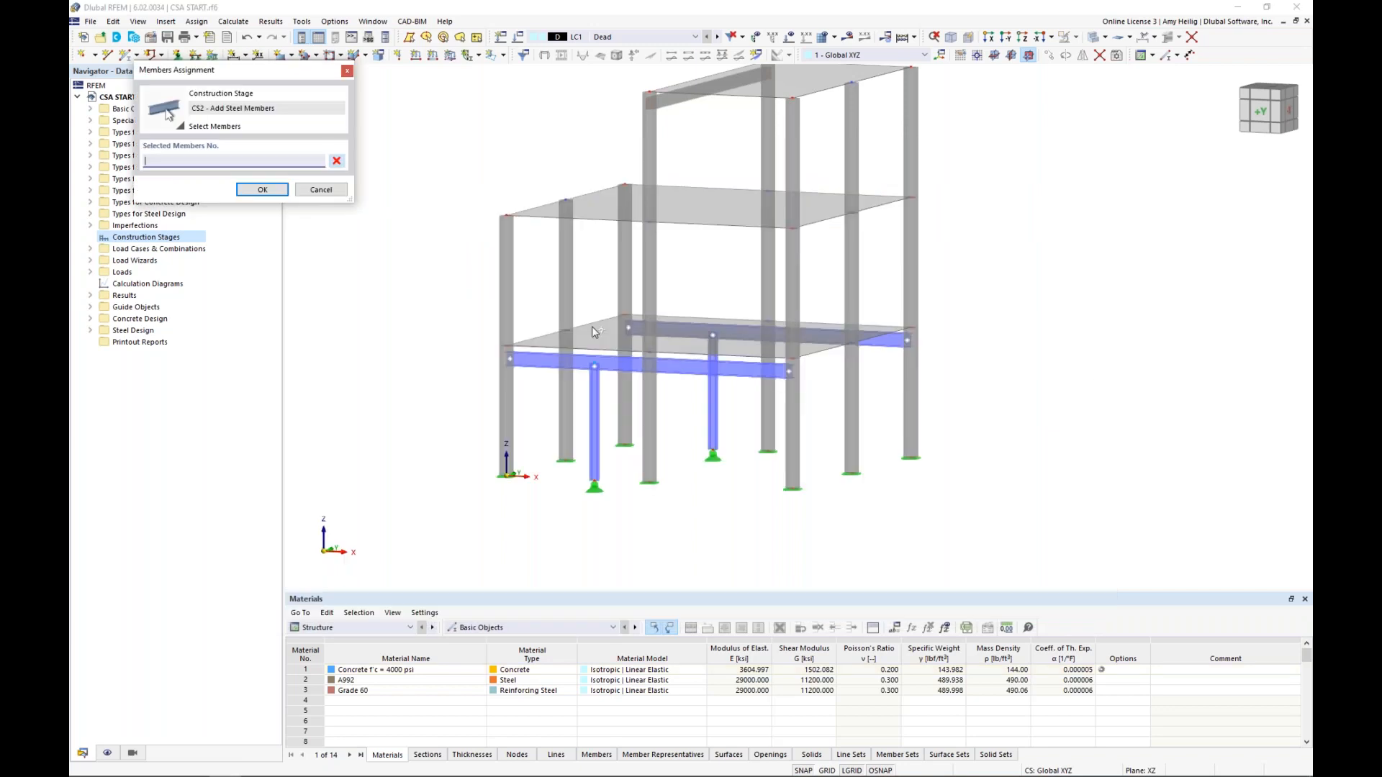
left_click(594, 395)
left_click(639, 360)
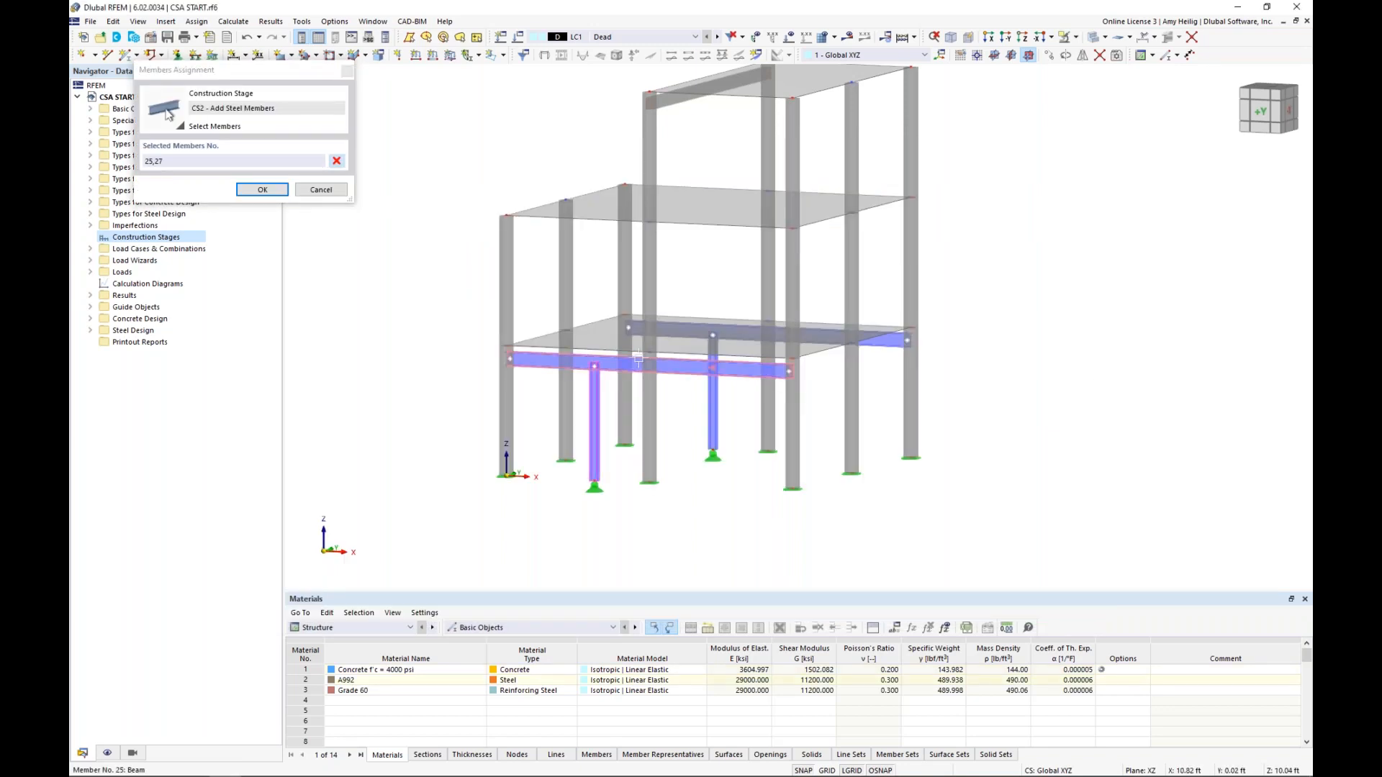
left_click(674, 330)
left_click(713, 403)
left_click(268, 190)
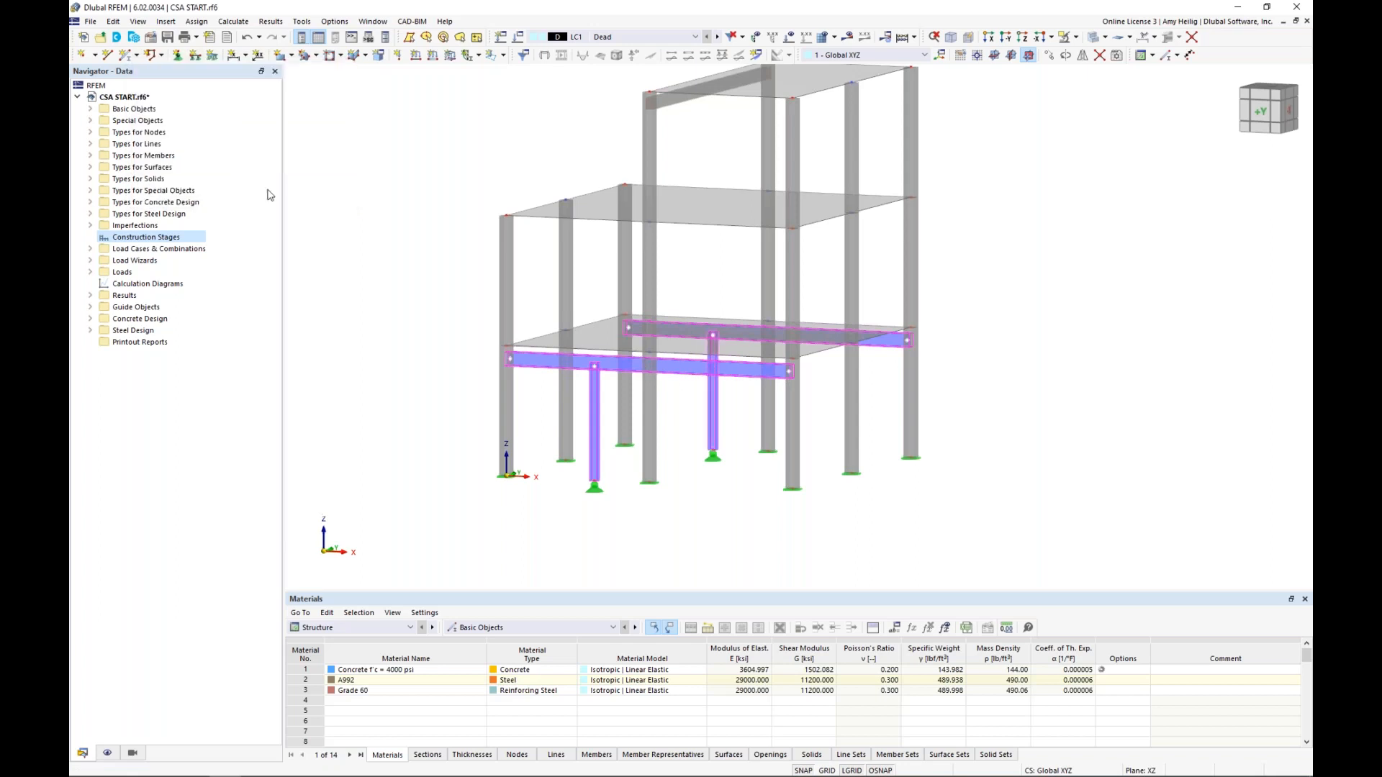
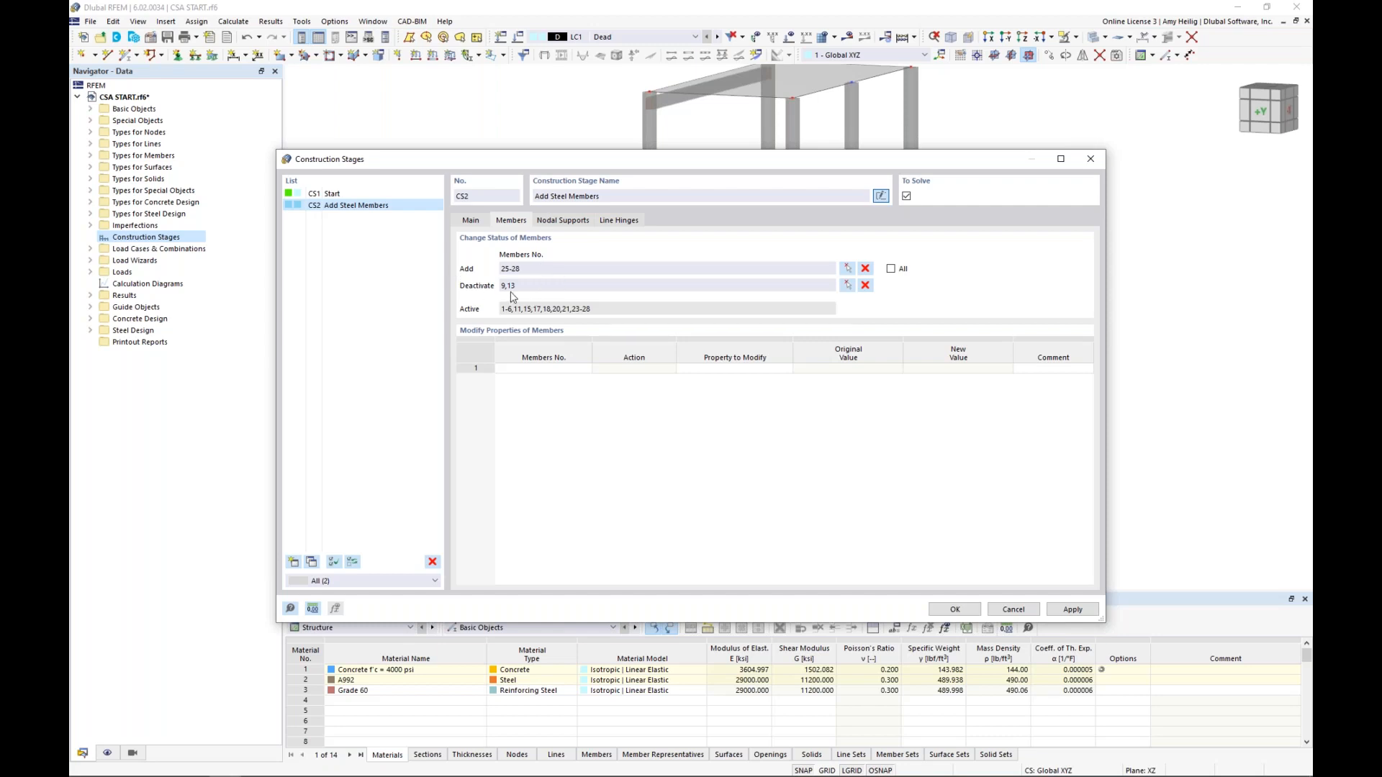
Add the nodal supports at the two steel column bases, nodes 43 and 44, to CS2
left_click(560, 223)
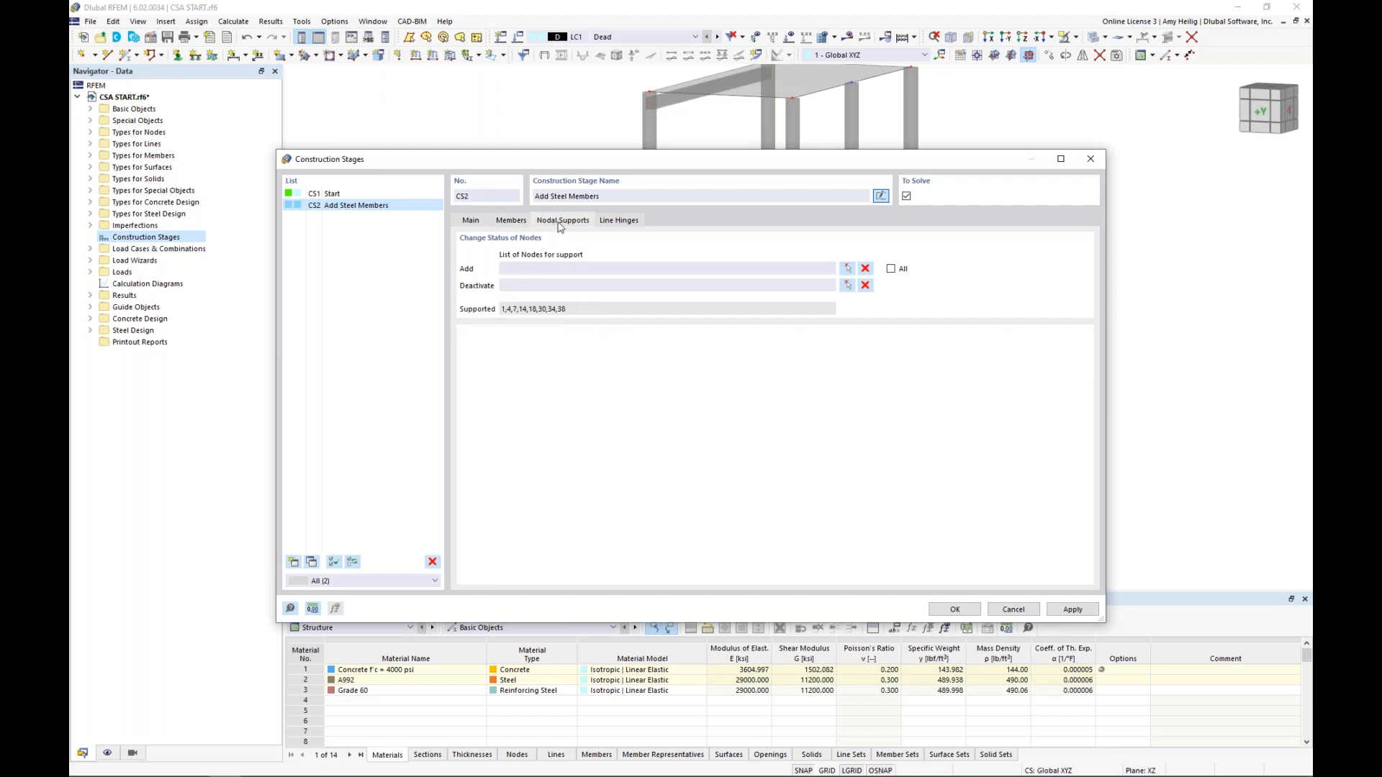
left_click(848, 269)
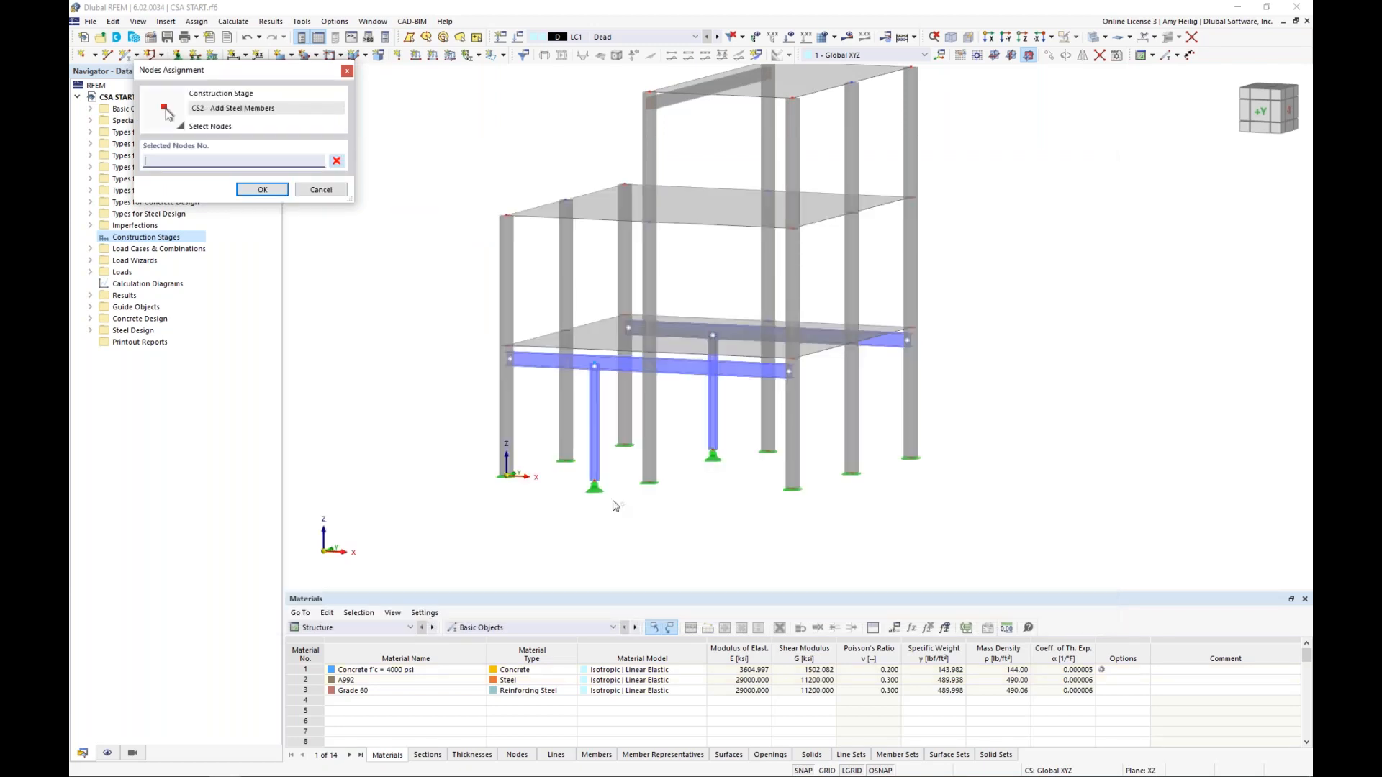
left_click(593, 483)
left_click(713, 451)
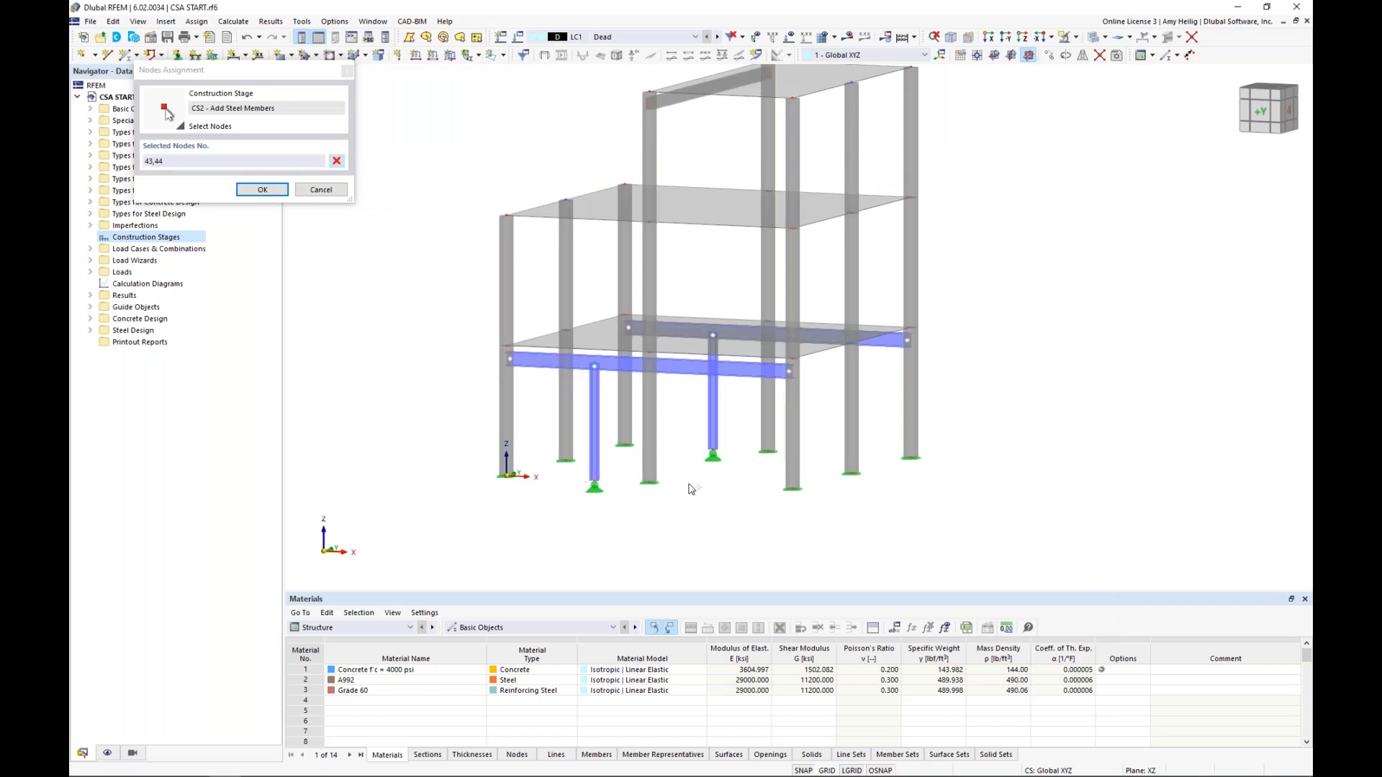
key("Return")
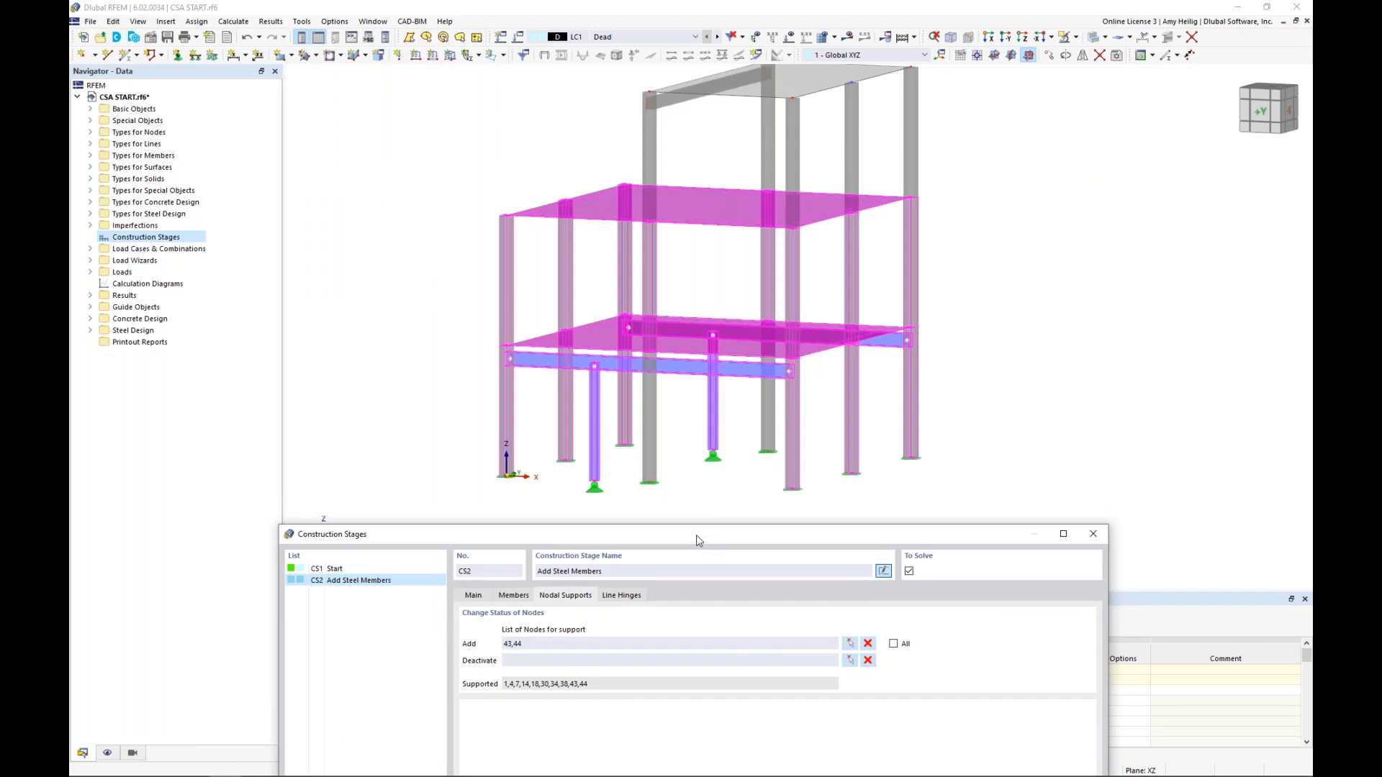
left_click_drag(697, 534, 707, 146)
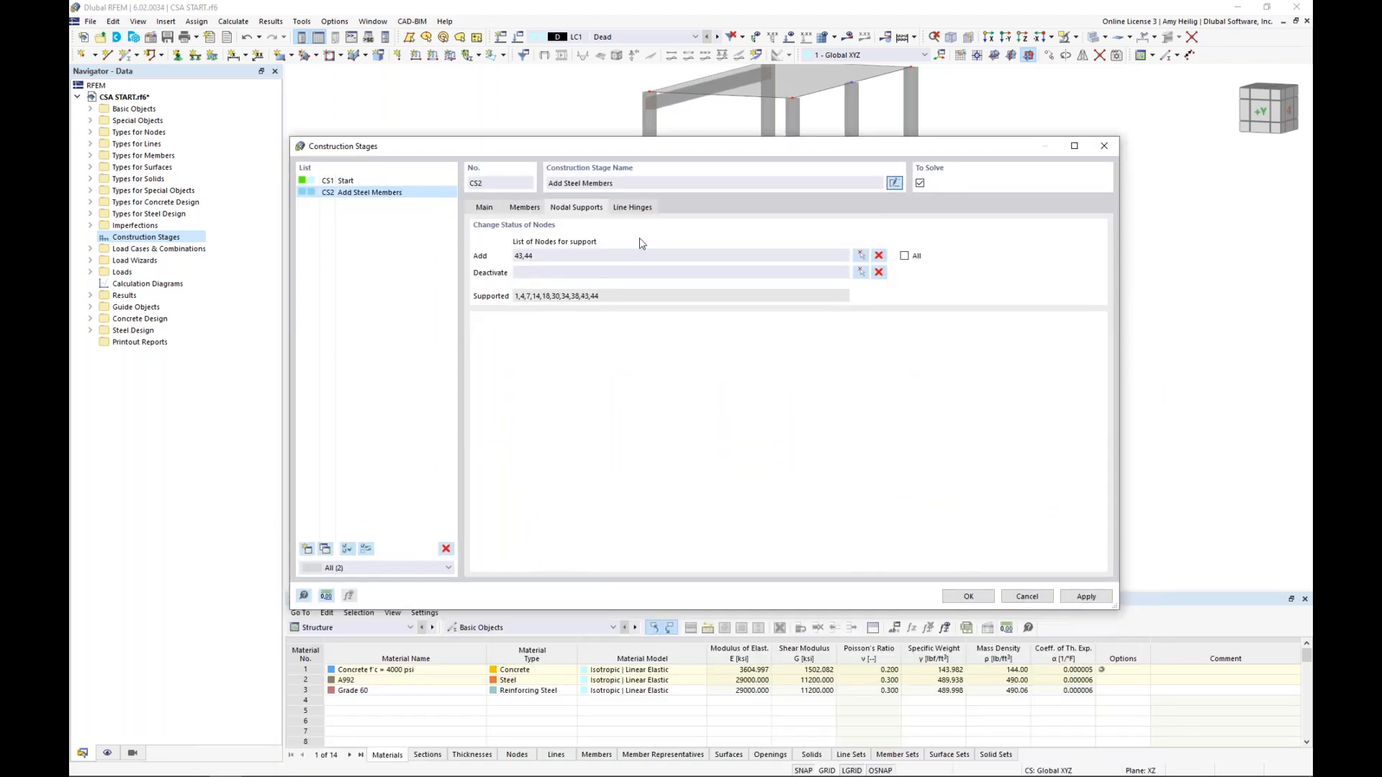
Add all line hinge assignments to construction stage CS2
left_click(645, 208)
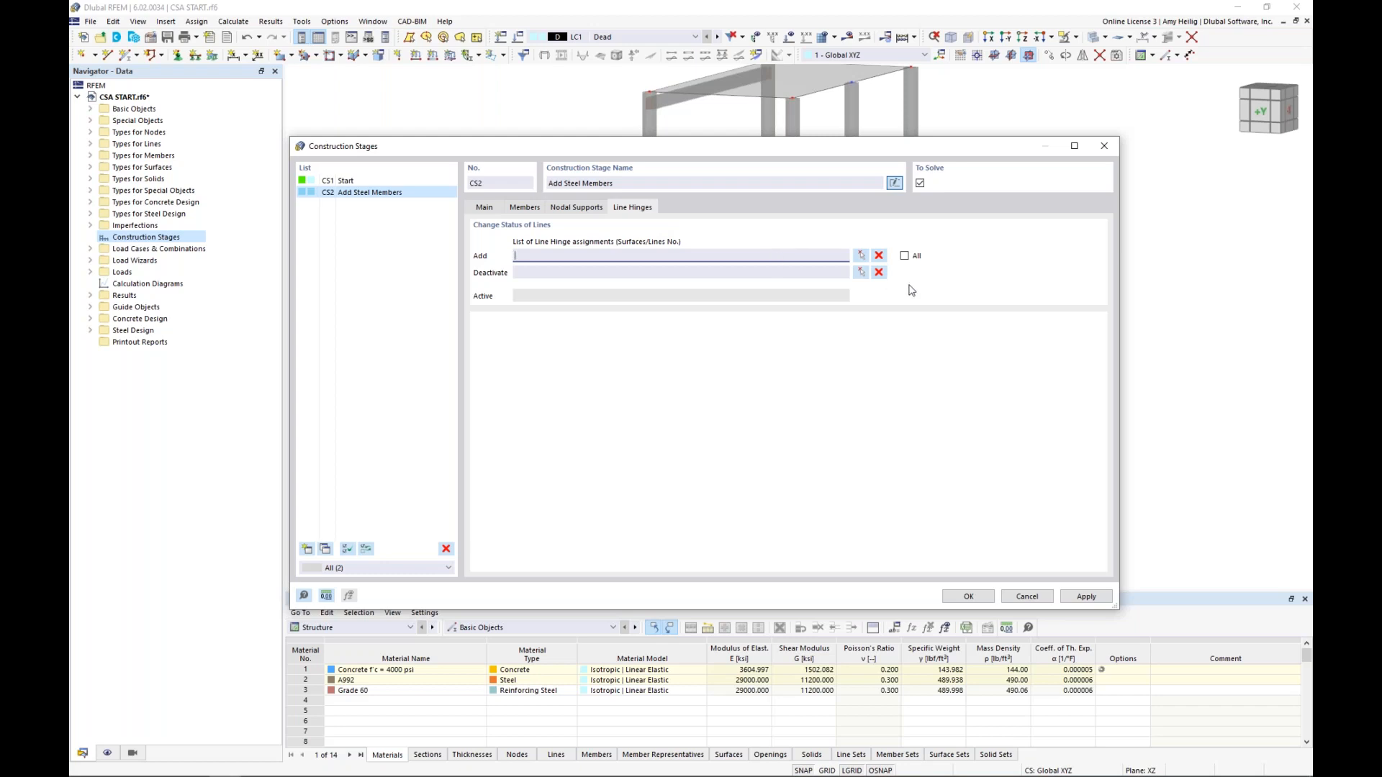
left_click(905, 257)
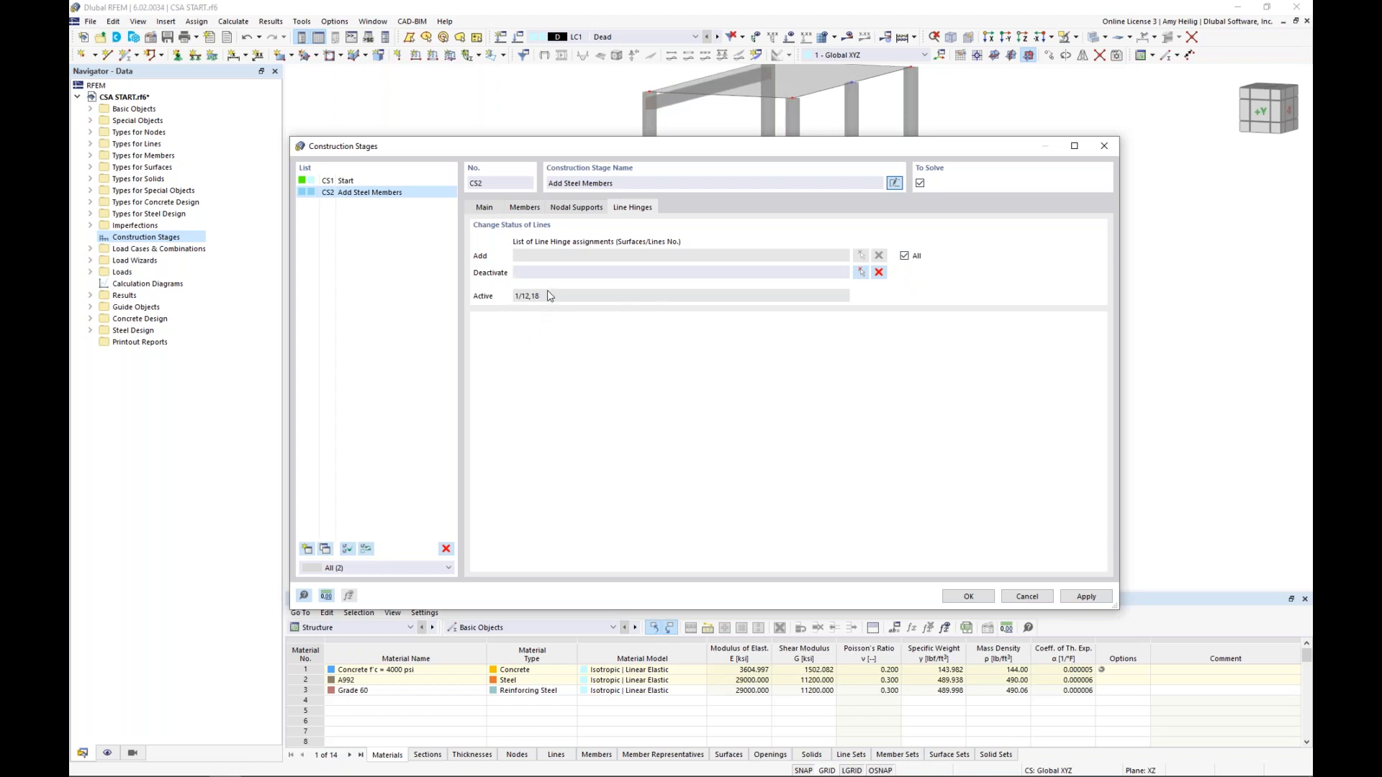
left_click(484, 207)
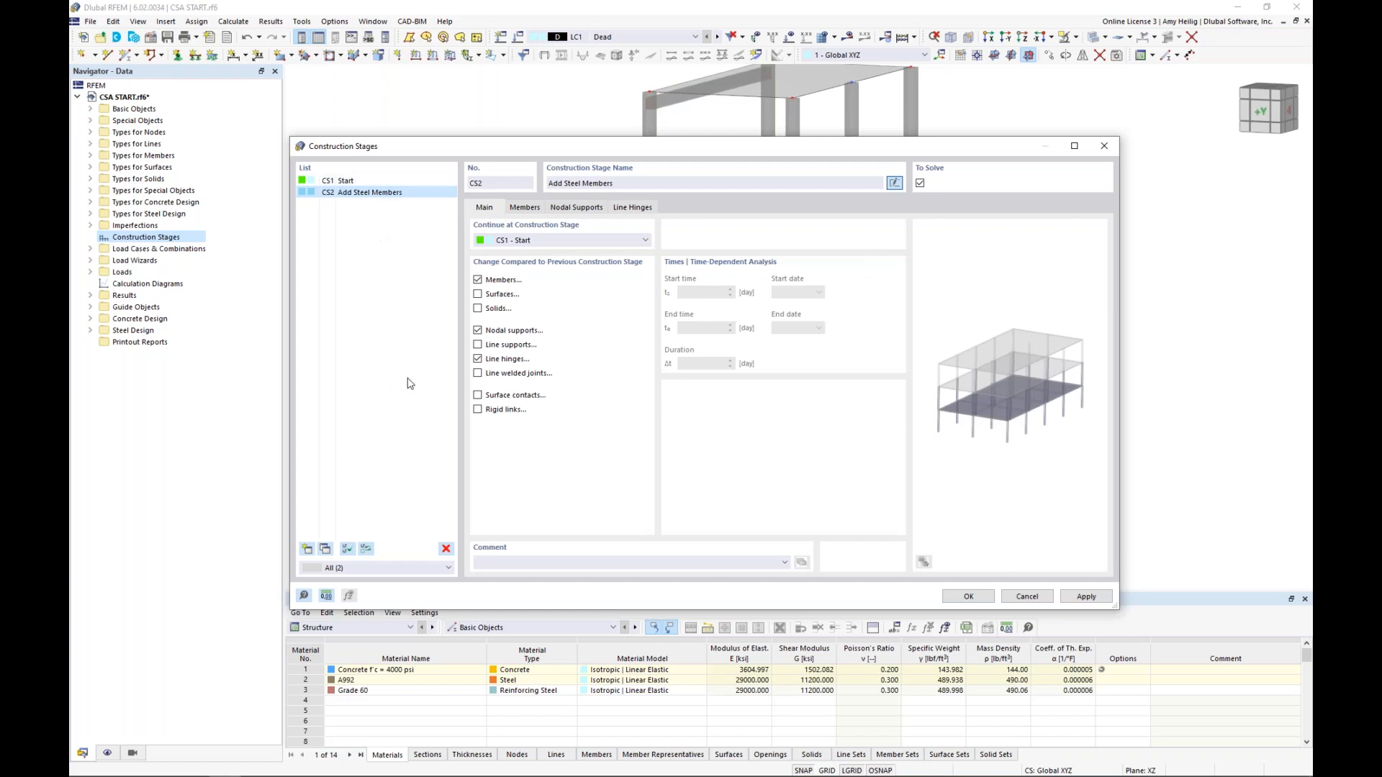
Create construction stage CS3 named "Add 3rd Story", with surface changes enabled and nodal support changes disabled
left_click(307, 550)
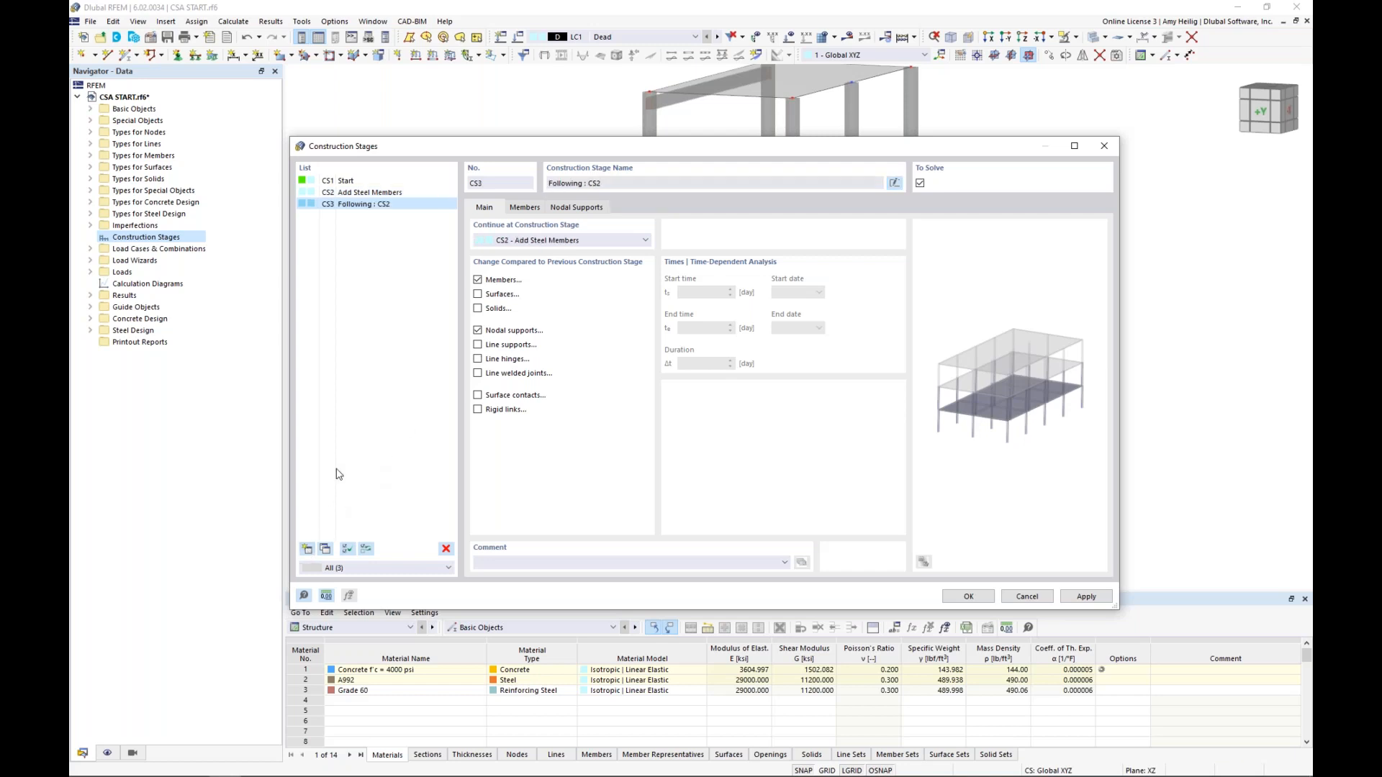
left_click(894, 183)
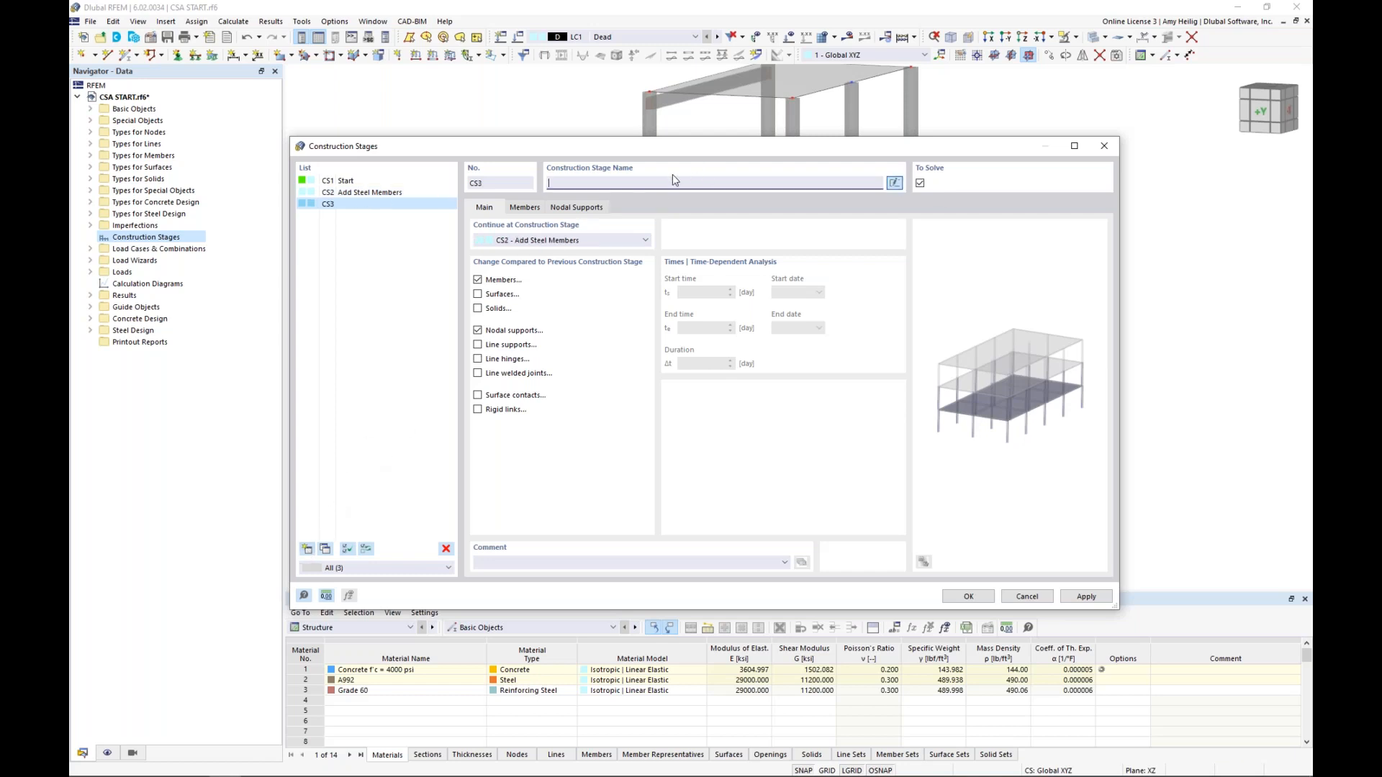
type("Add 3rd Story")
left_click(478, 294)
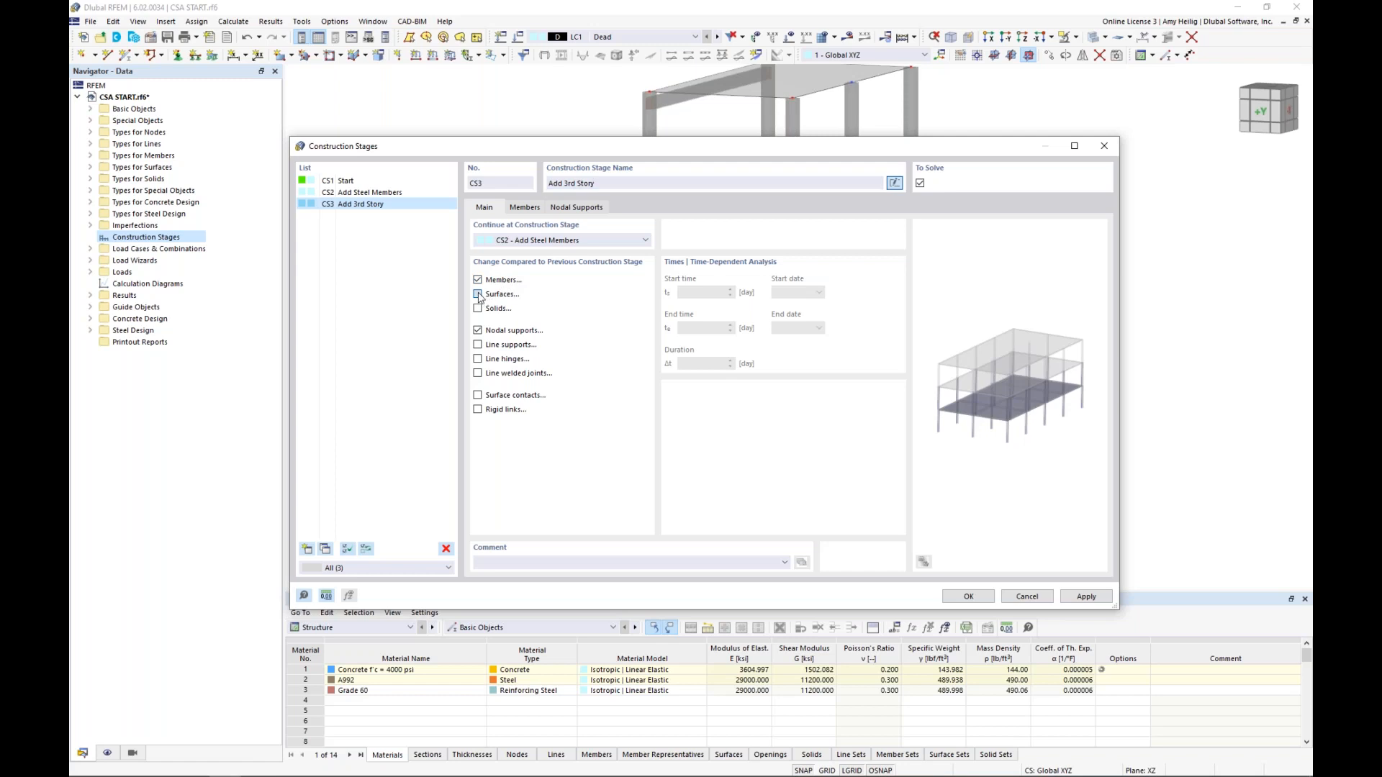
left_click(478, 330)
Add the third-storey columns and the beam at that level, members 29,31,34-37, to CS3
left_click(525, 208)
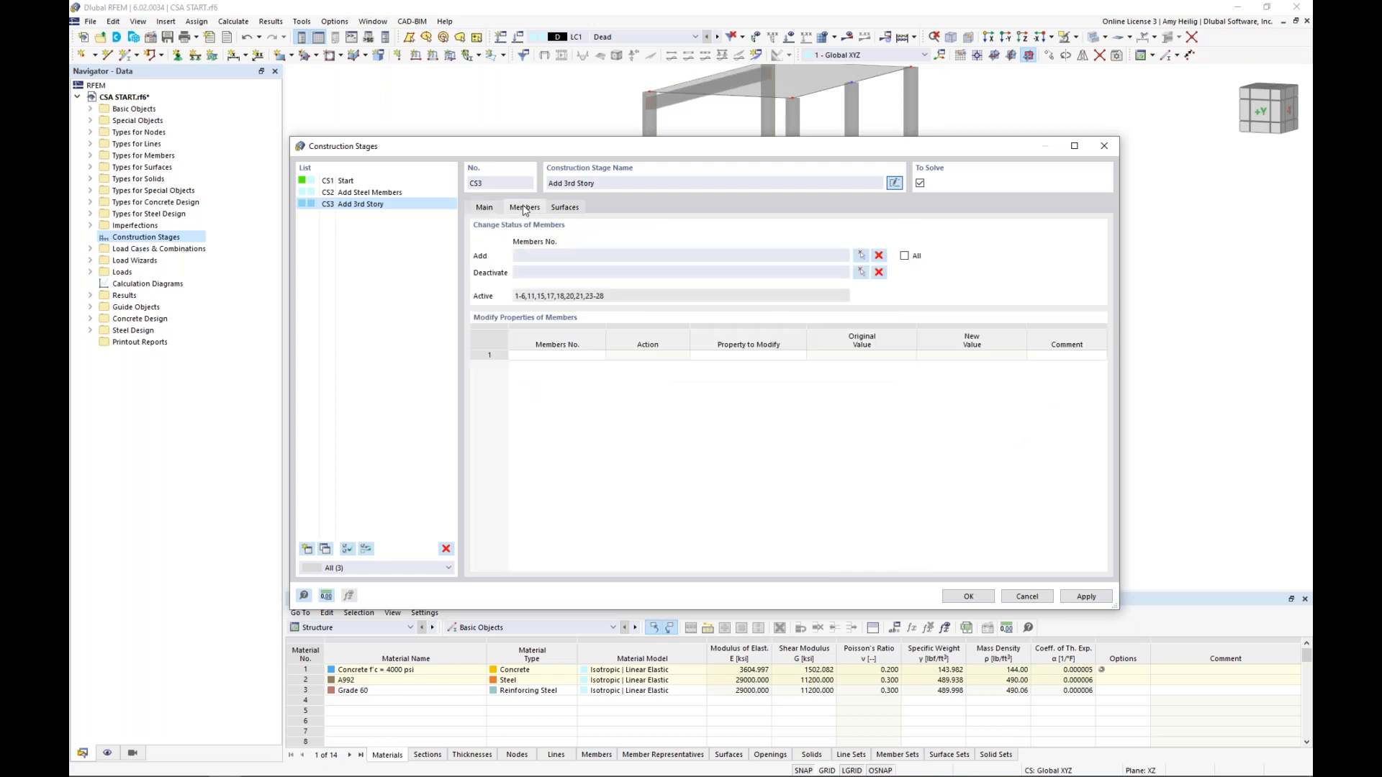
left_click(861, 257)
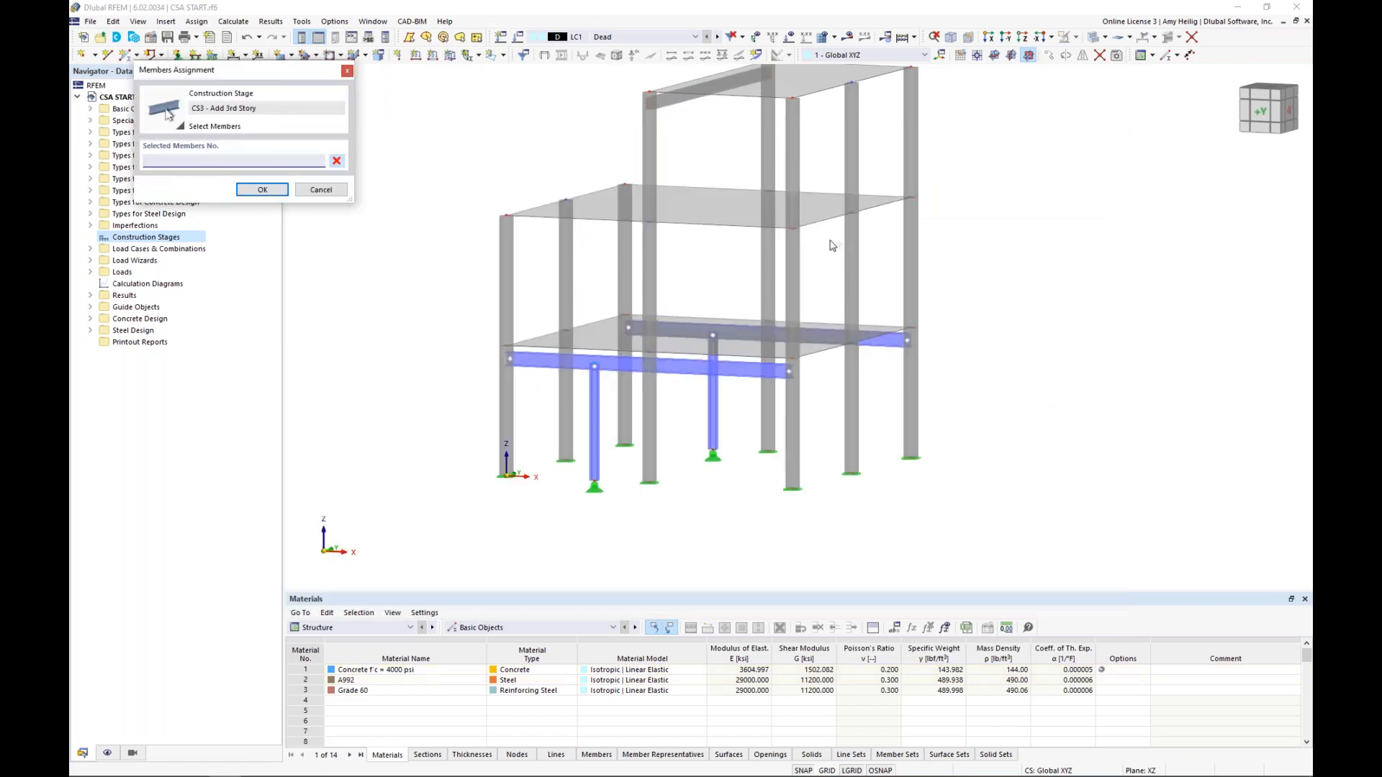
middle_click_drag(833, 246, 753, 360)
left_click_drag(885, 285, 525, 153)
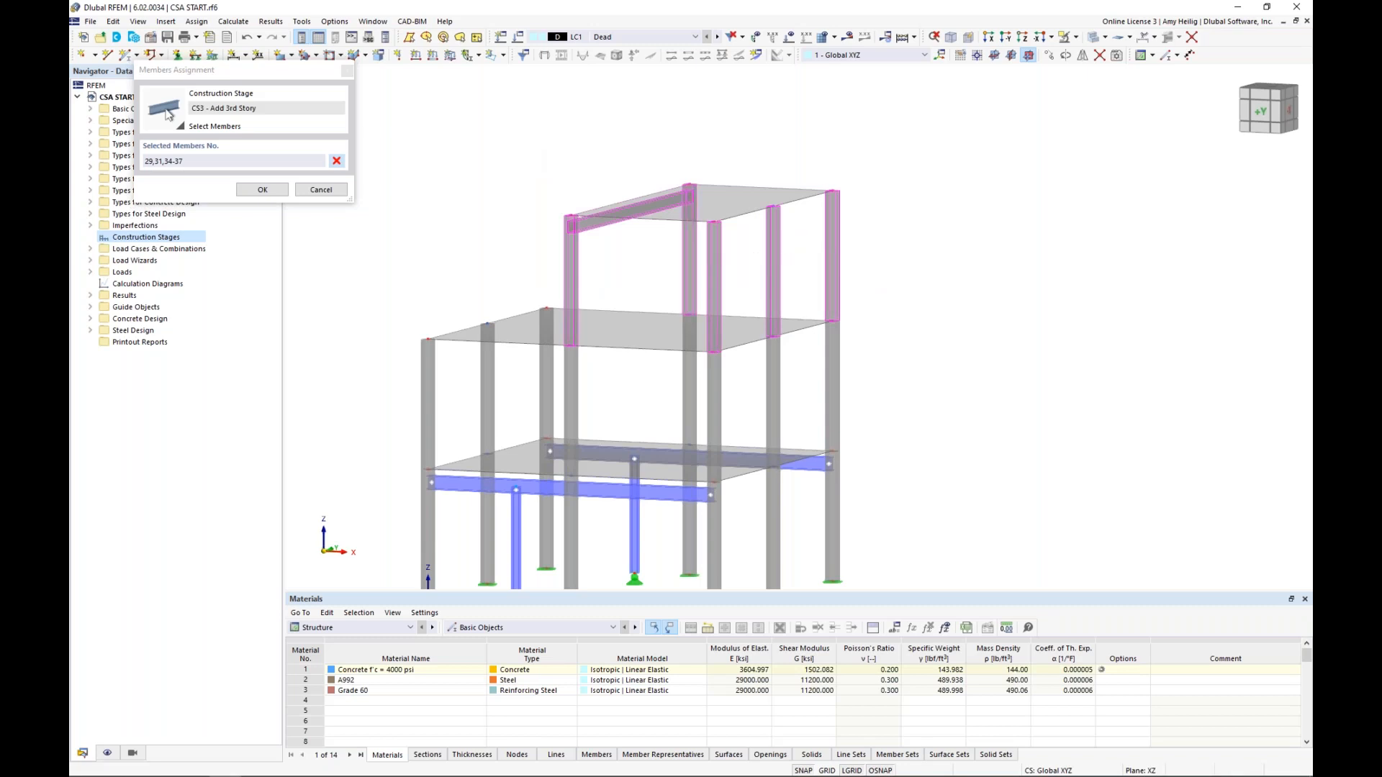
left_click(262, 189)
Add the uppermost slab above the third storey to the surfaces of CS3 and accept the construction stages
left_click(554, 221)
left_click(508, 268)
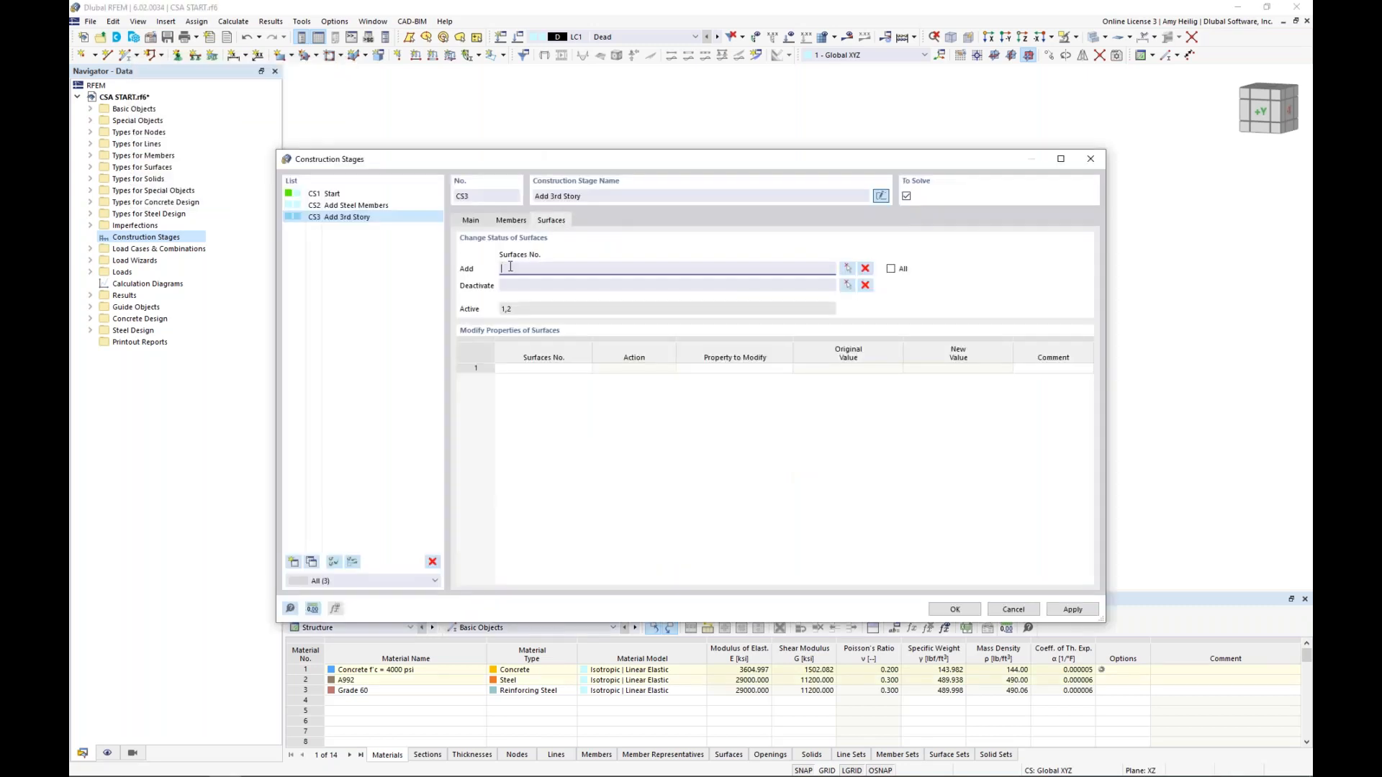
left_click(850, 269)
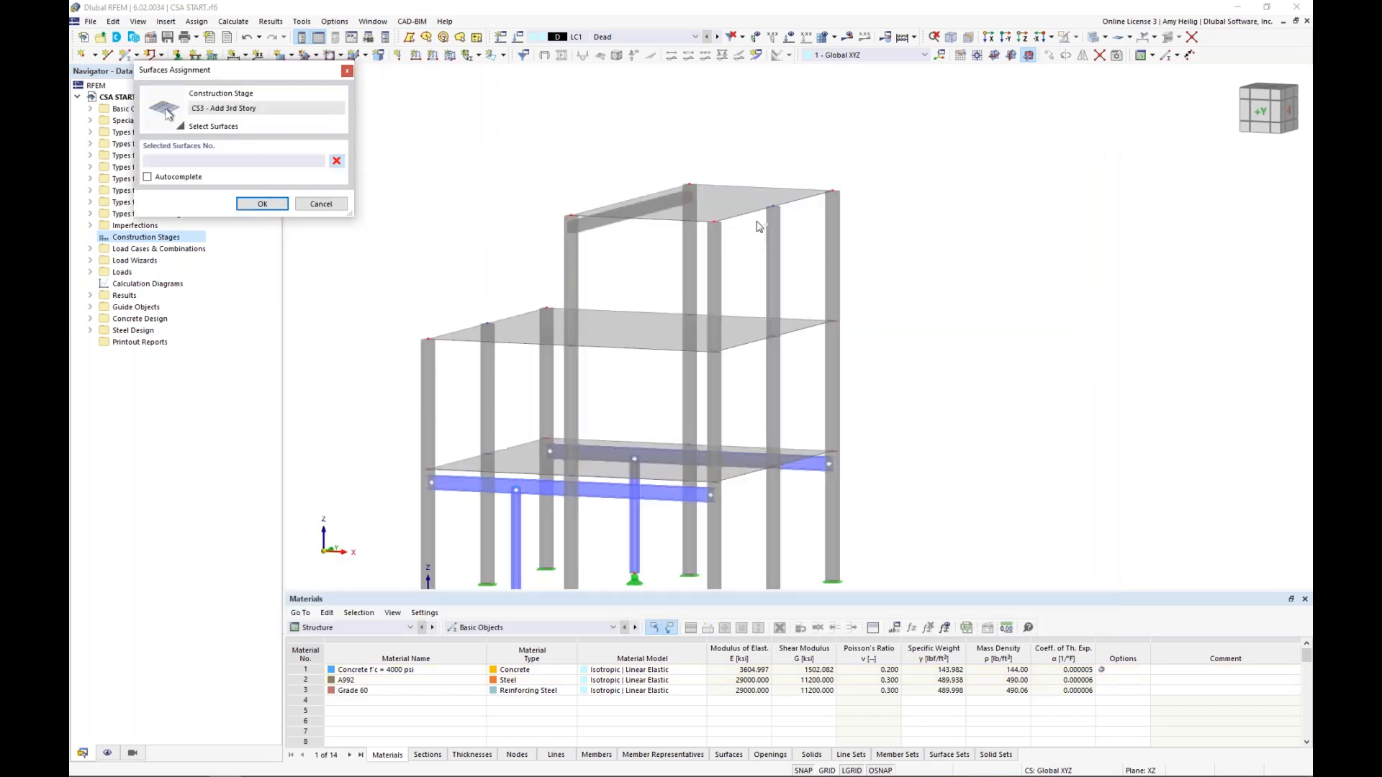
left_click(739, 202)
left_click(262, 203)
left_click(470, 221)
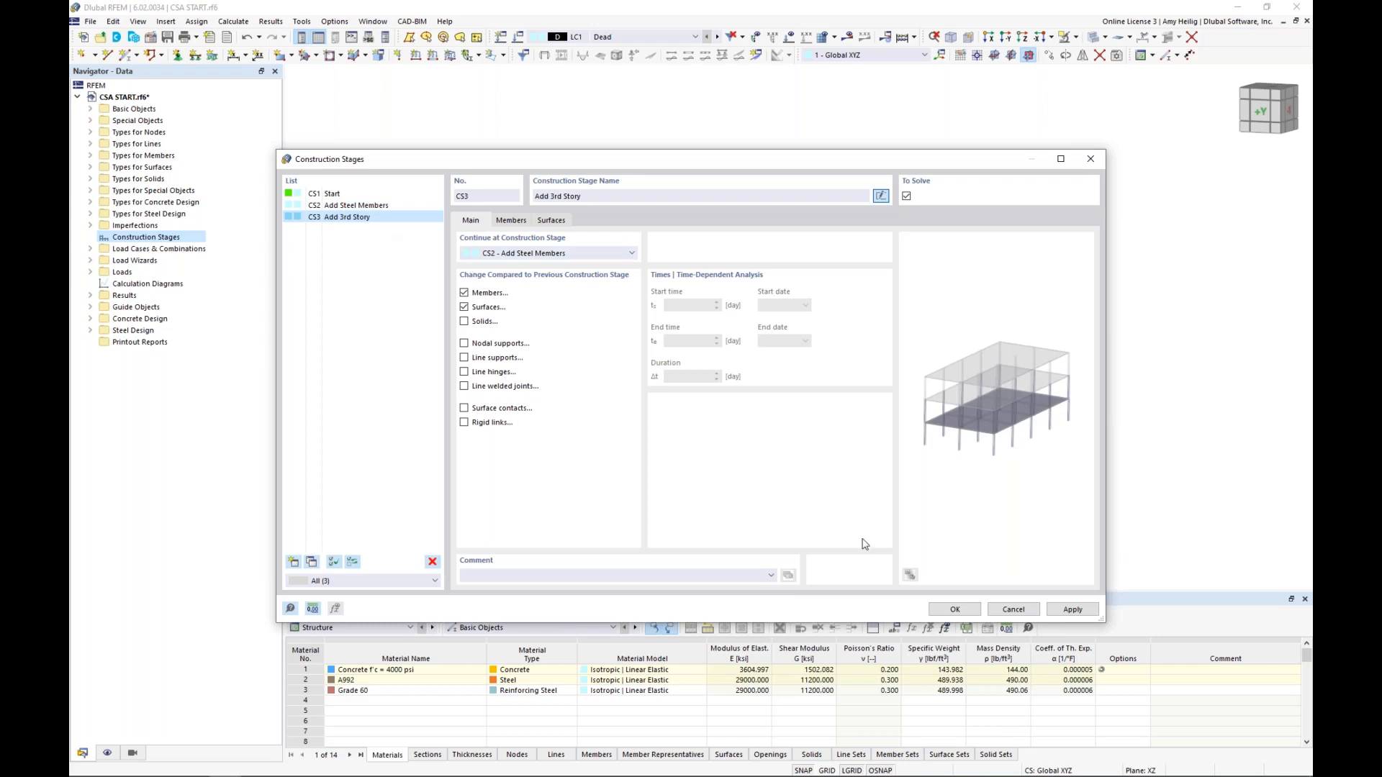
left_click(947, 610)
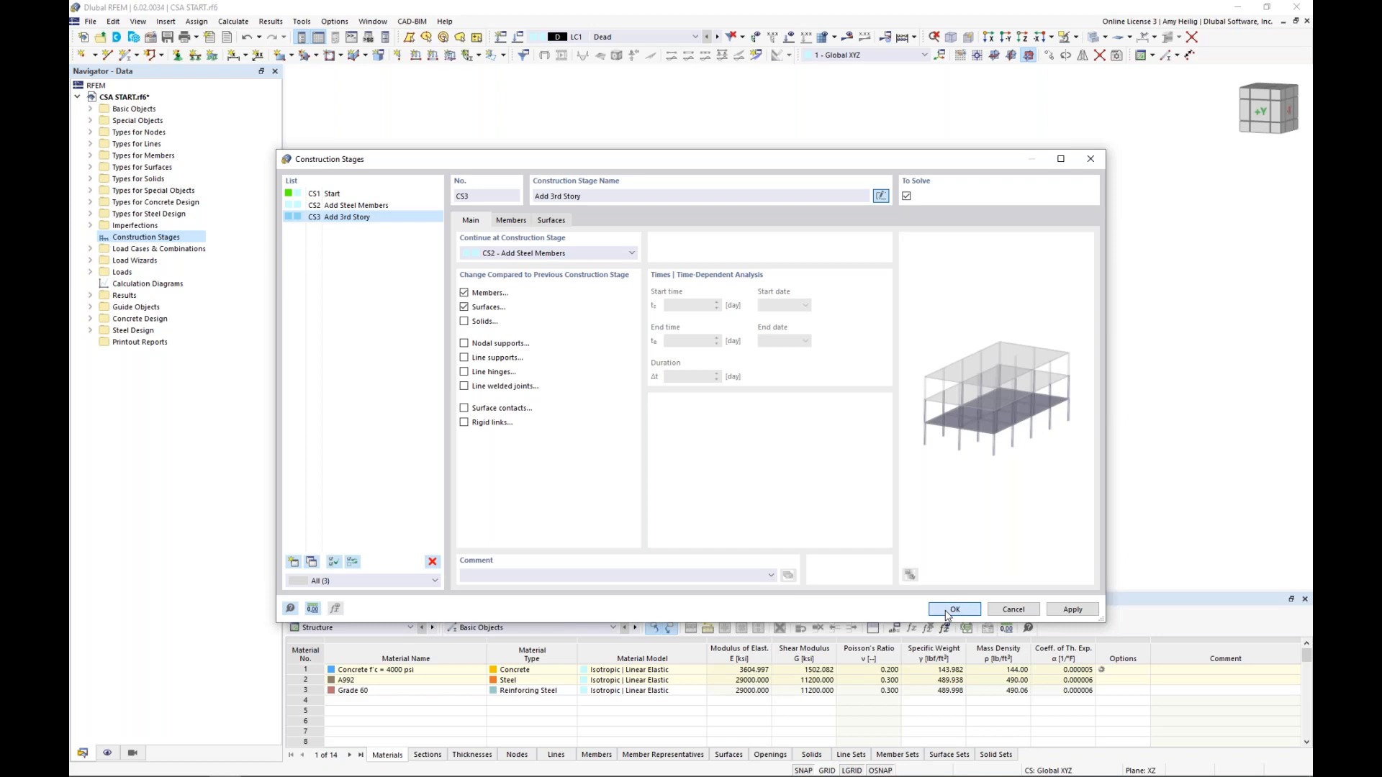
Examine the structure in the model at construction stages CS1, CS2 and CS3 in turn
middle_click_drag(905, 339, 945, 253)
scroll(935, 284, "down", 1)
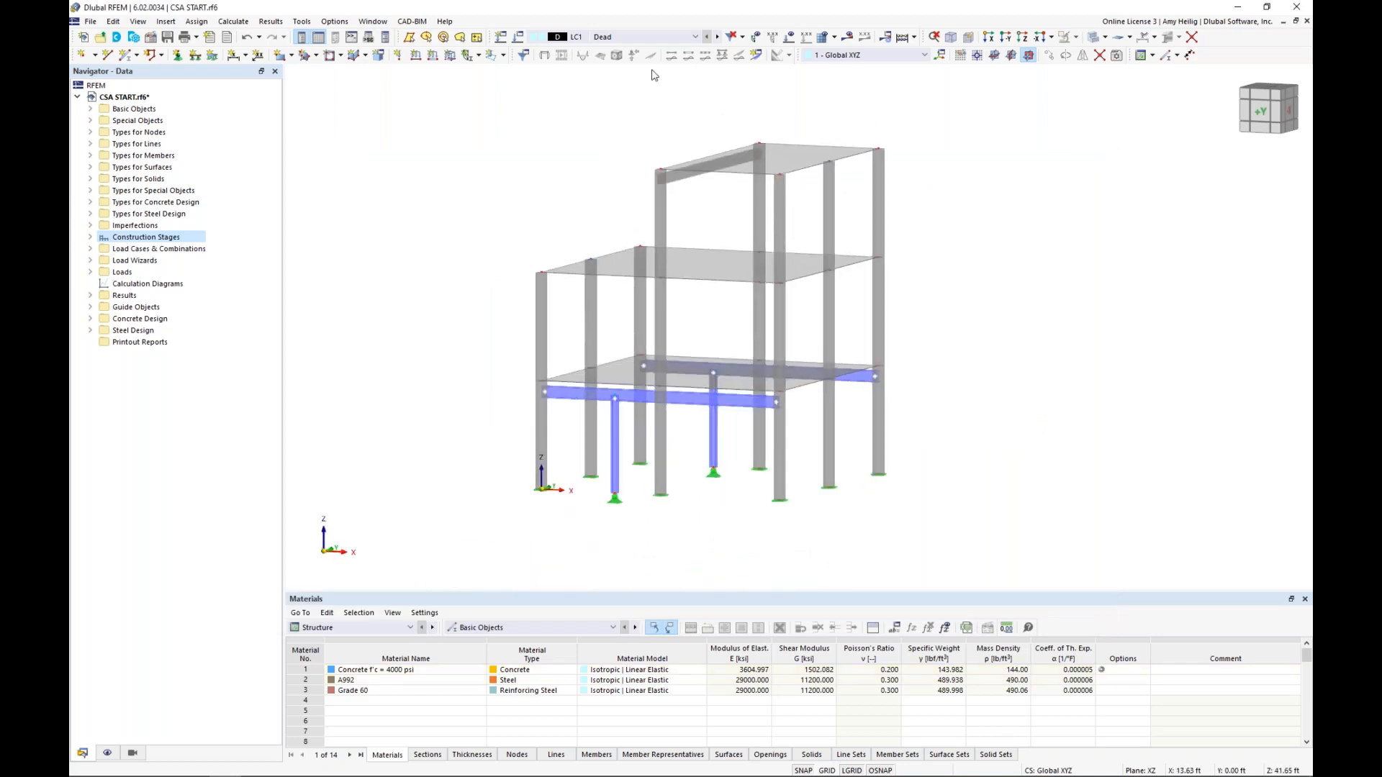
left_click(649, 40)
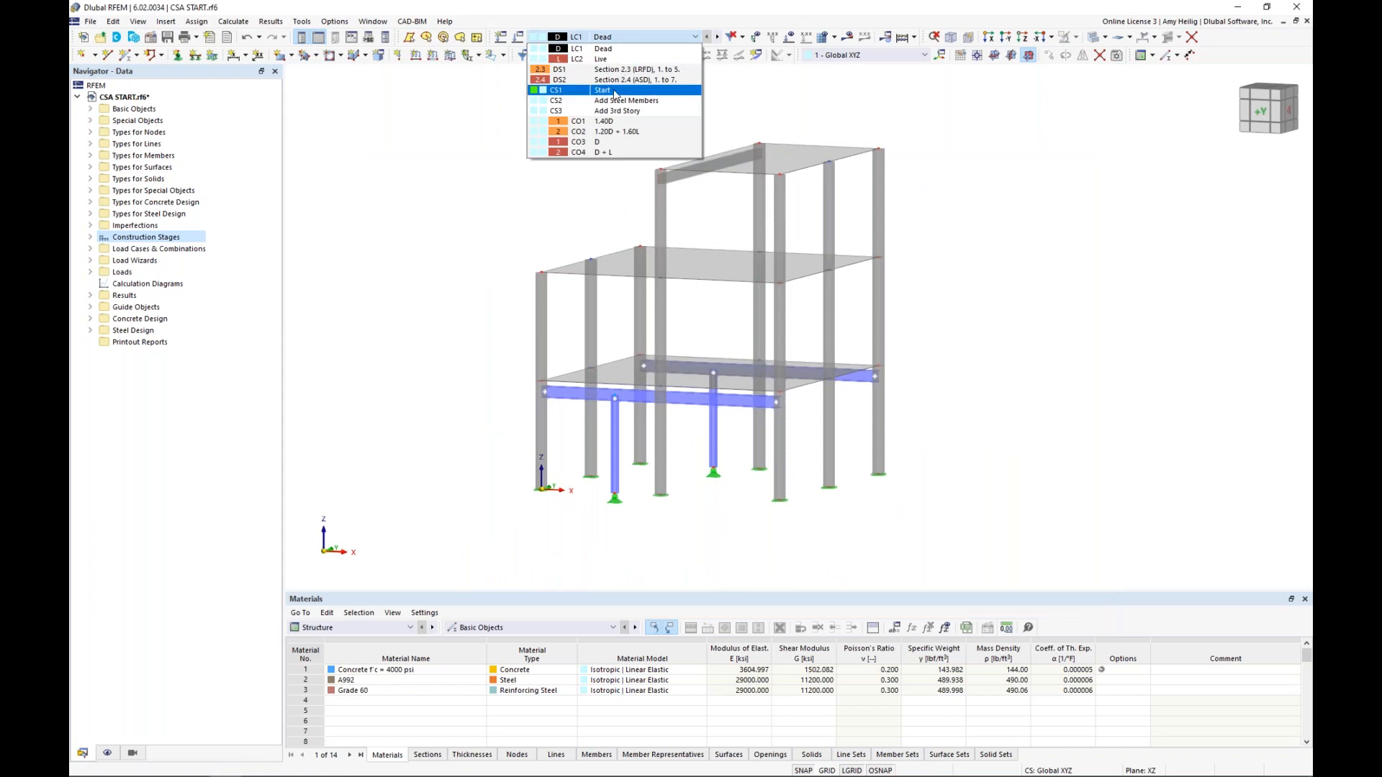
left_click(615, 92)
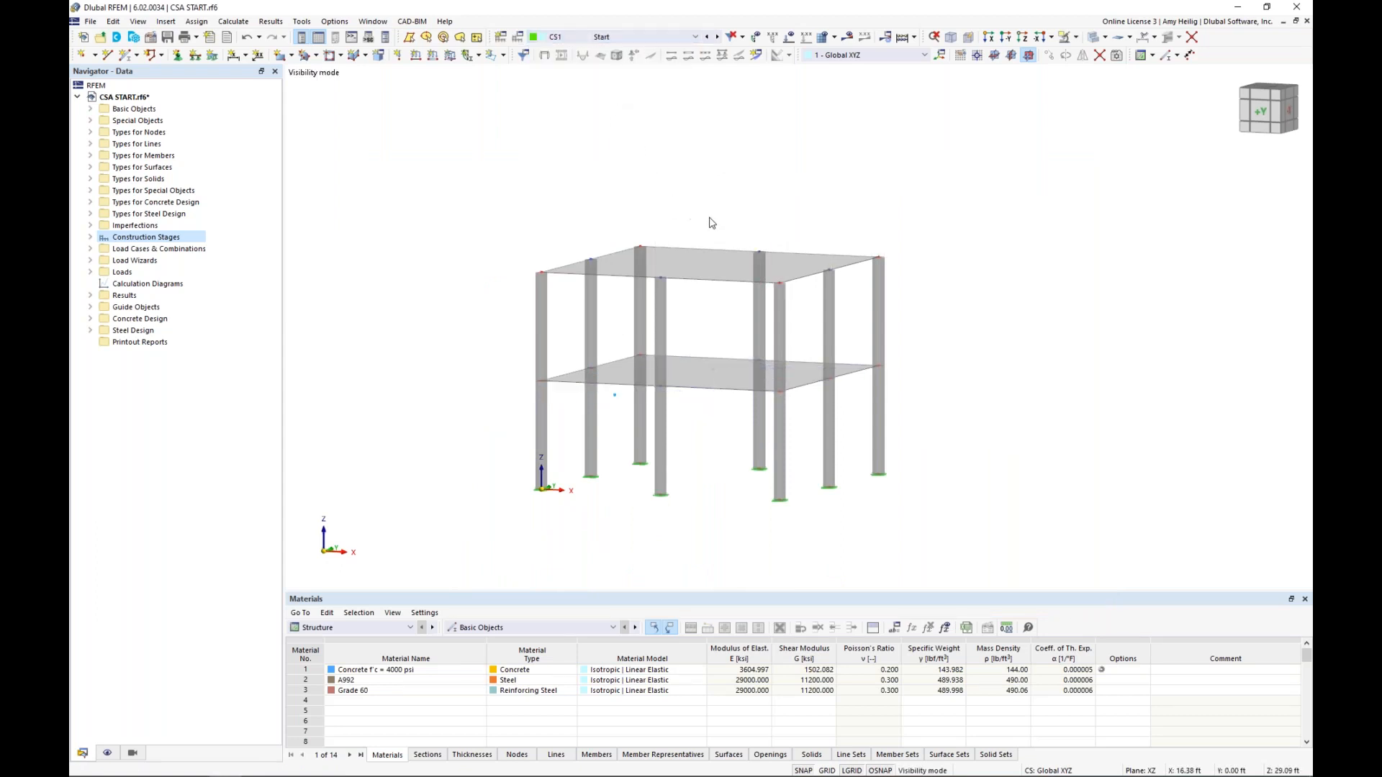
middle_click_drag(703, 219, 670, 229)
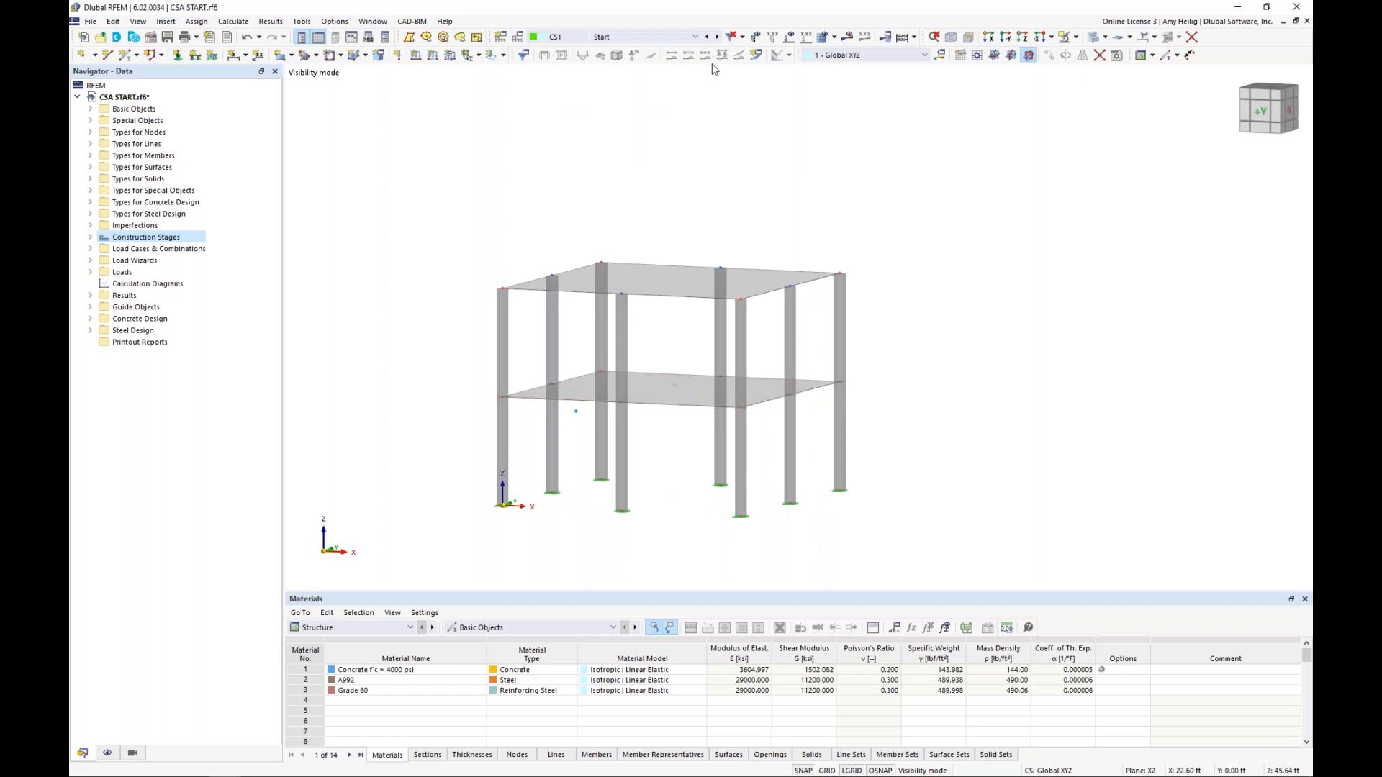
left_click(718, 37)
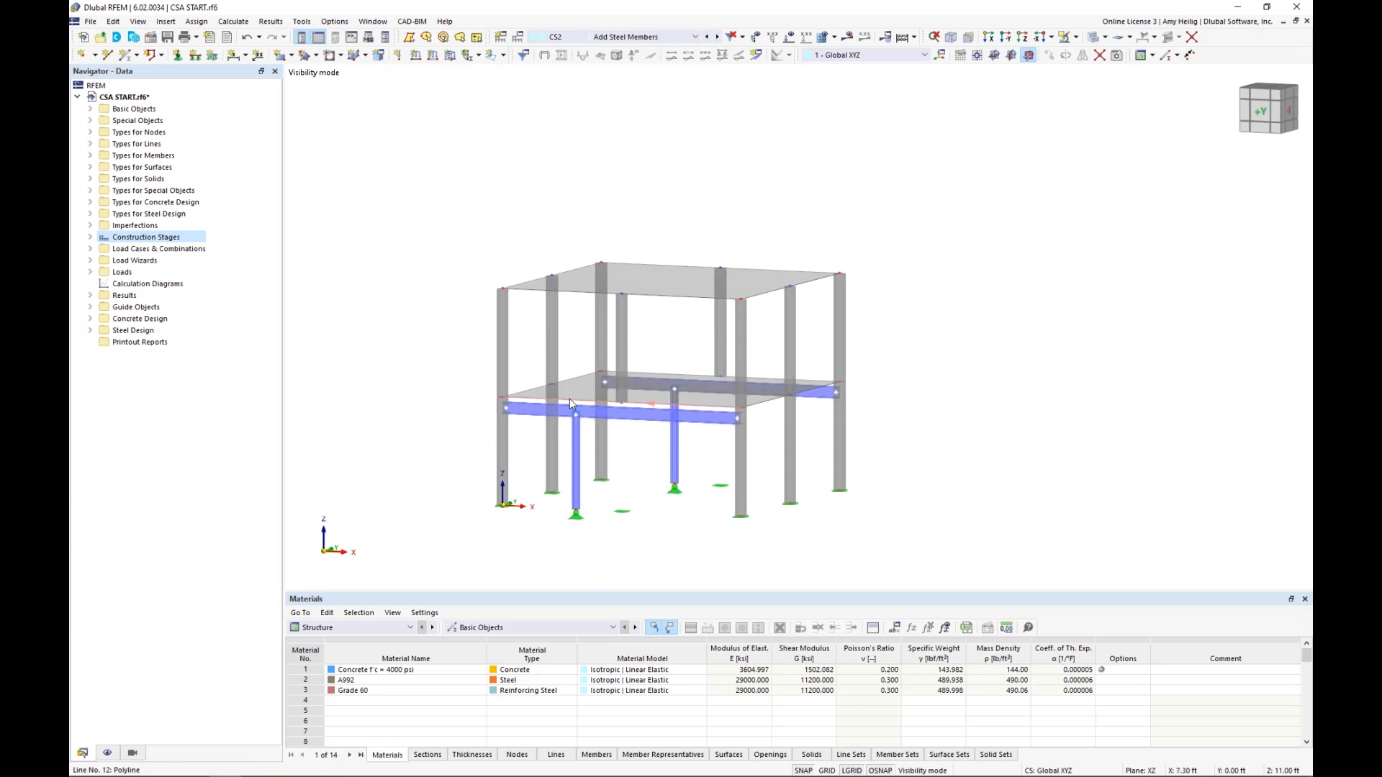
left_click(717, 36)
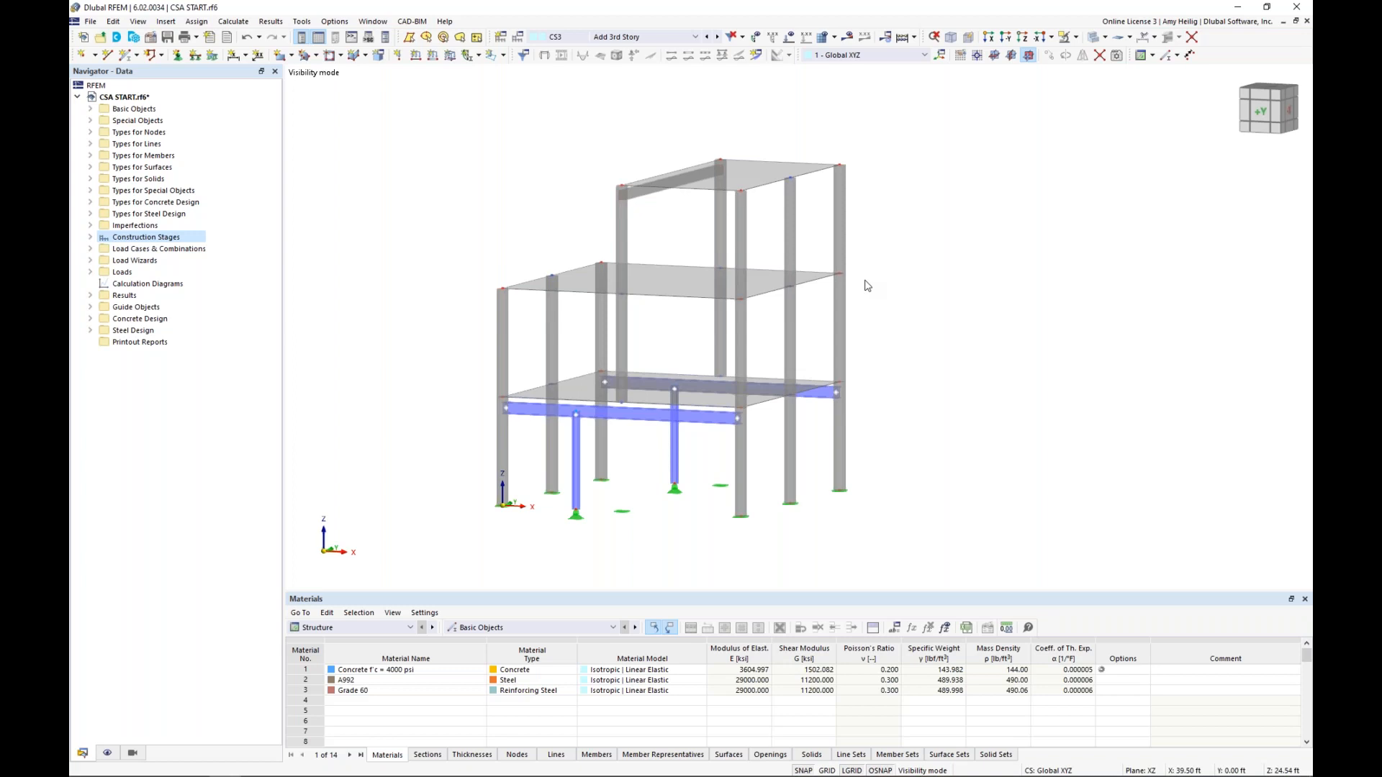
Display the loads on the model and examine load cases LC1 Dead and LC2 Live
left_click(689, 35)
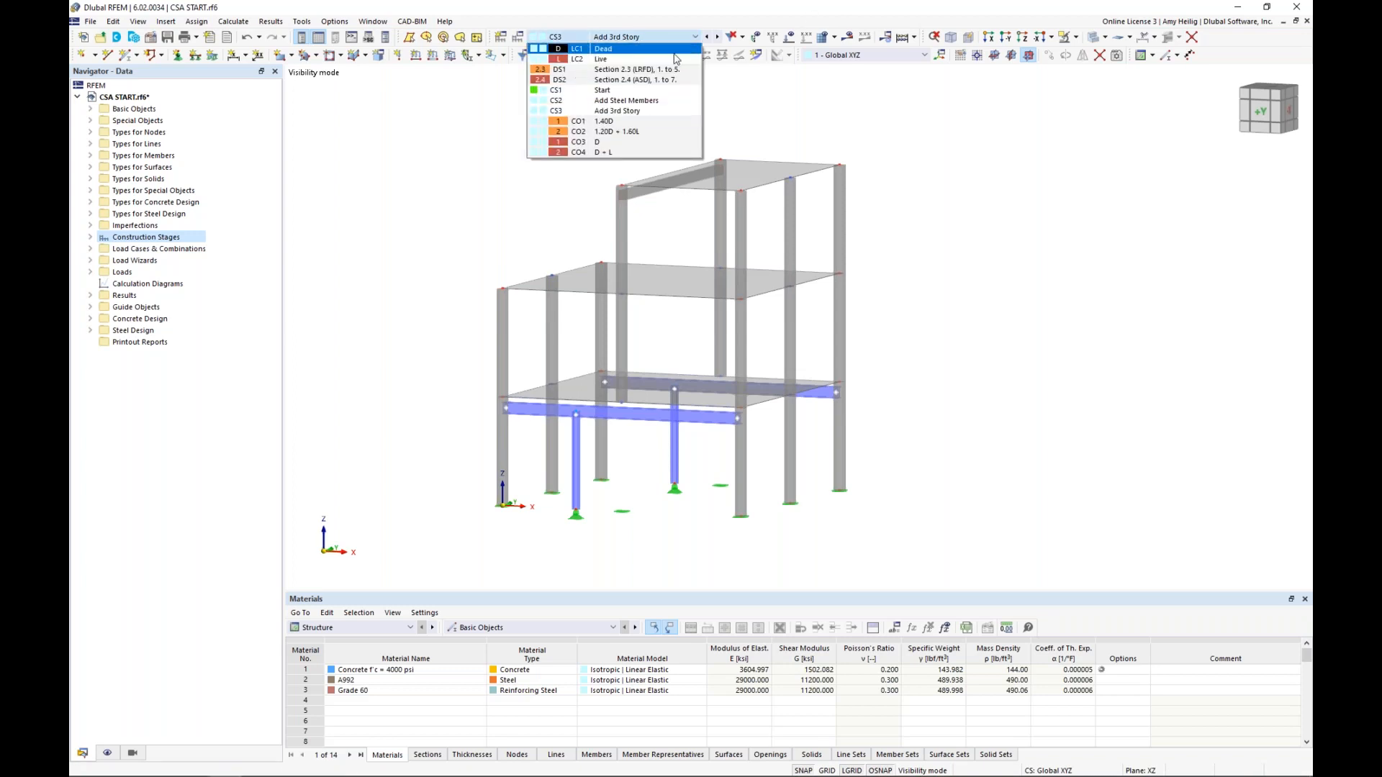
left_click(674, 53)
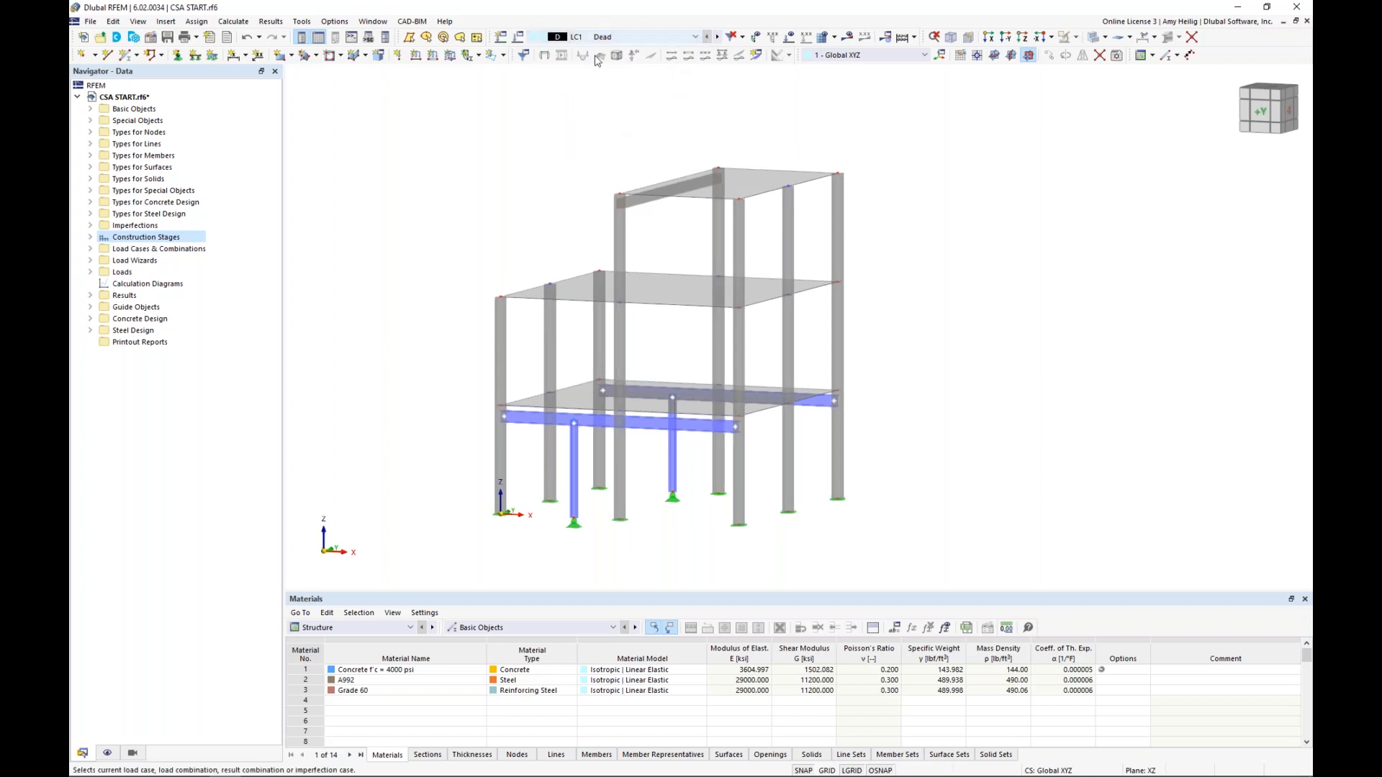
left_click(789, 38)
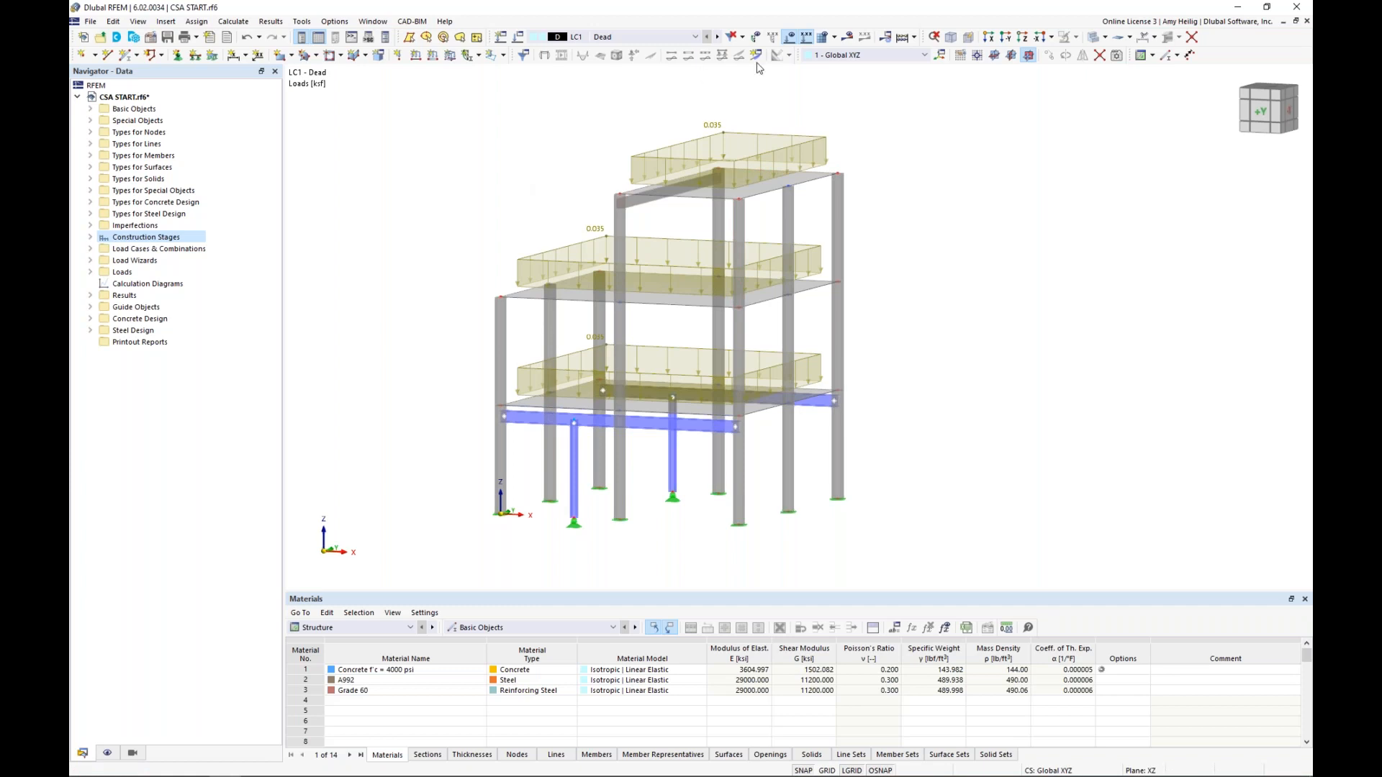
left_click(717, 37)
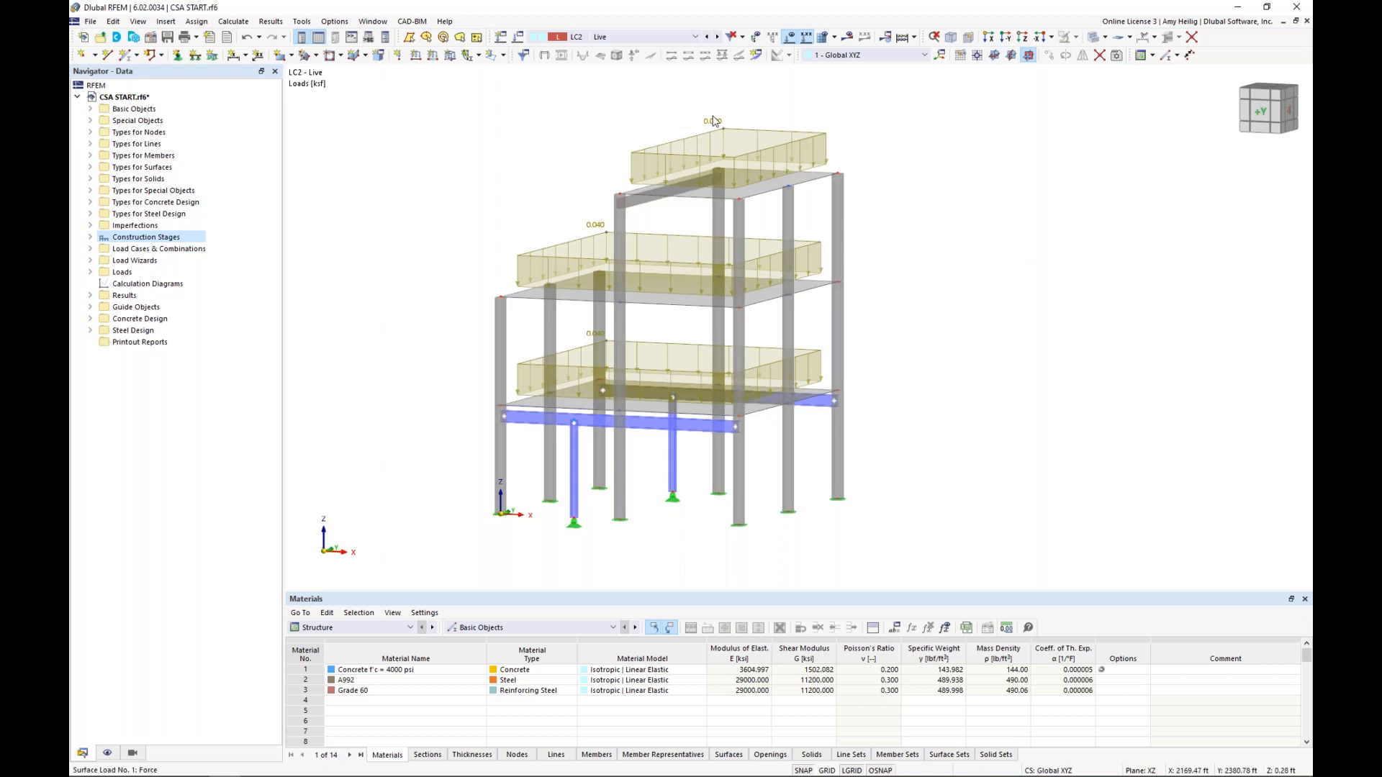
Examine the settings of the Dead and Live load cases, including the action categories available for the Dead case
left_click(520, 41)
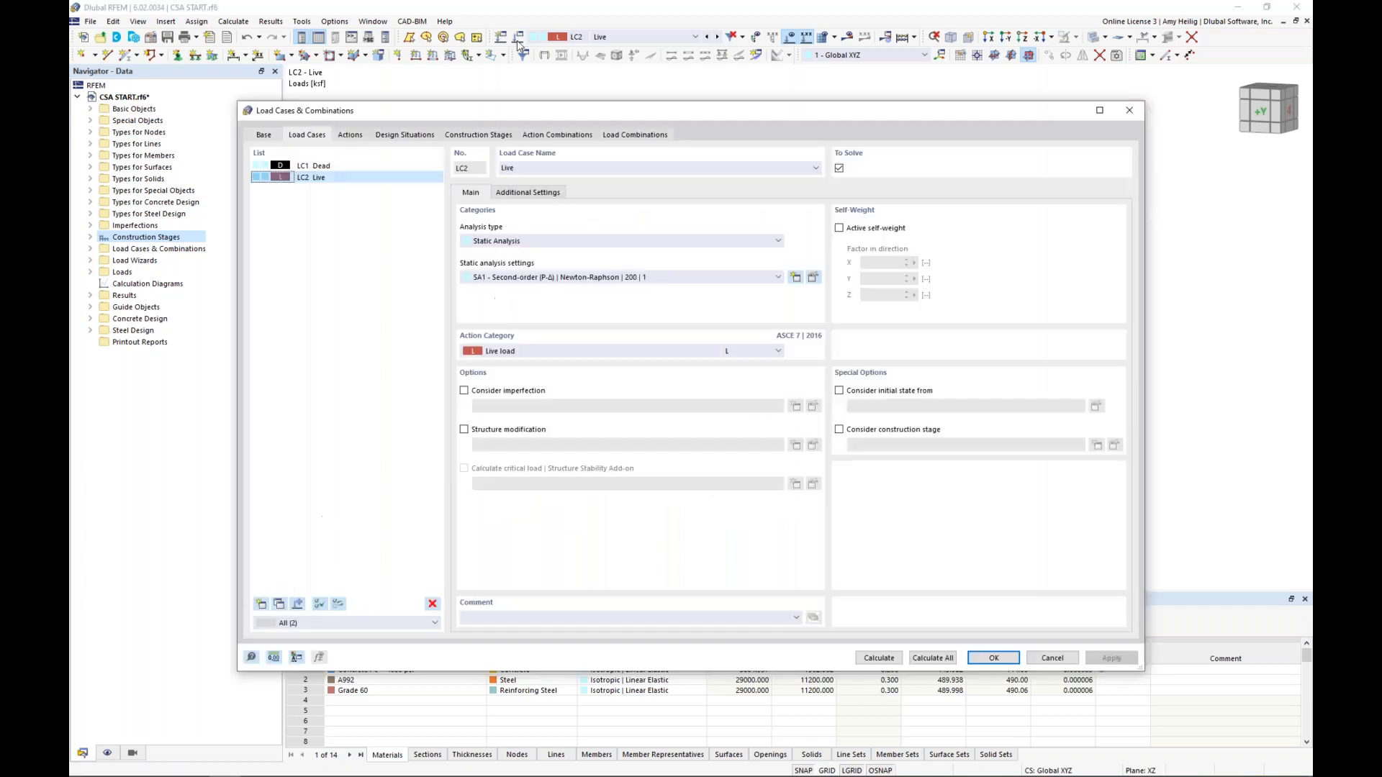
left_click(369, 170)
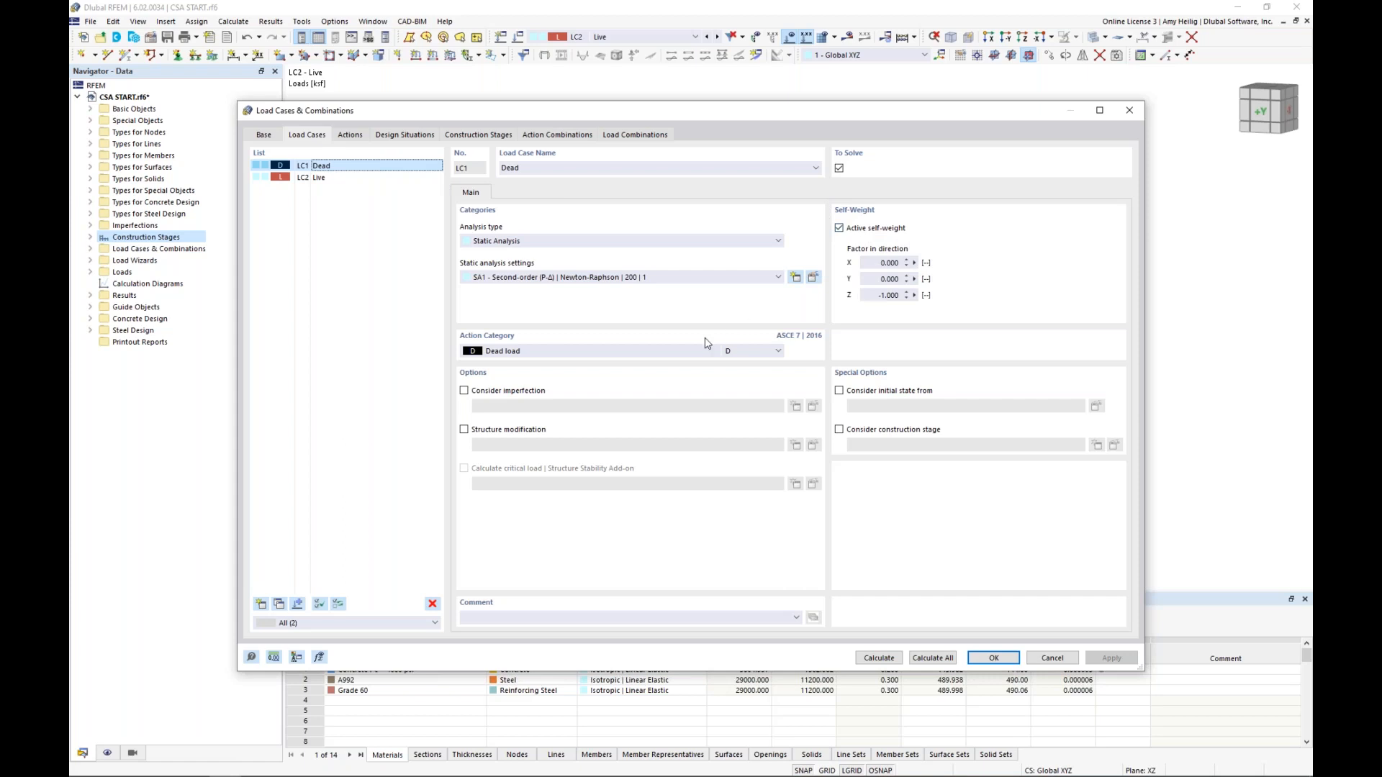
left_click(657, 352)
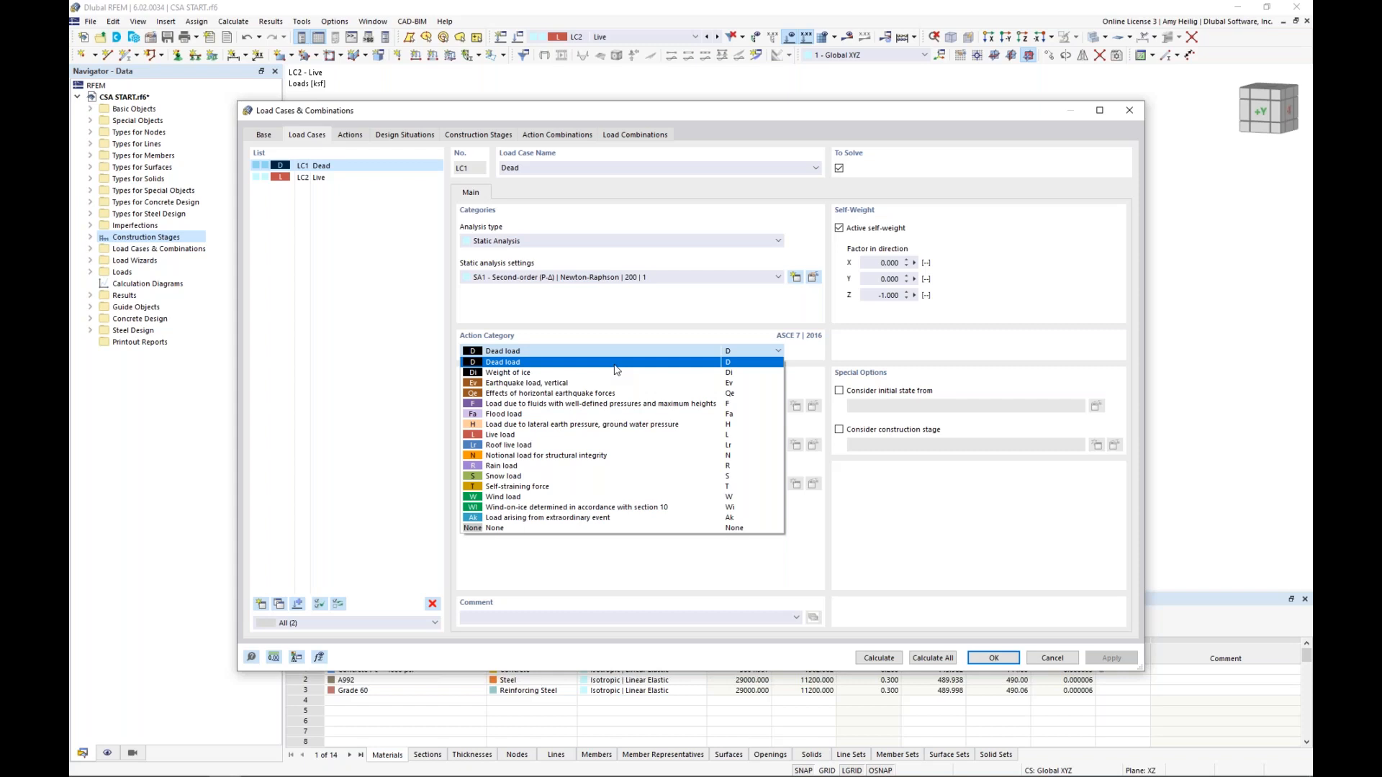
left_click(677, 318)
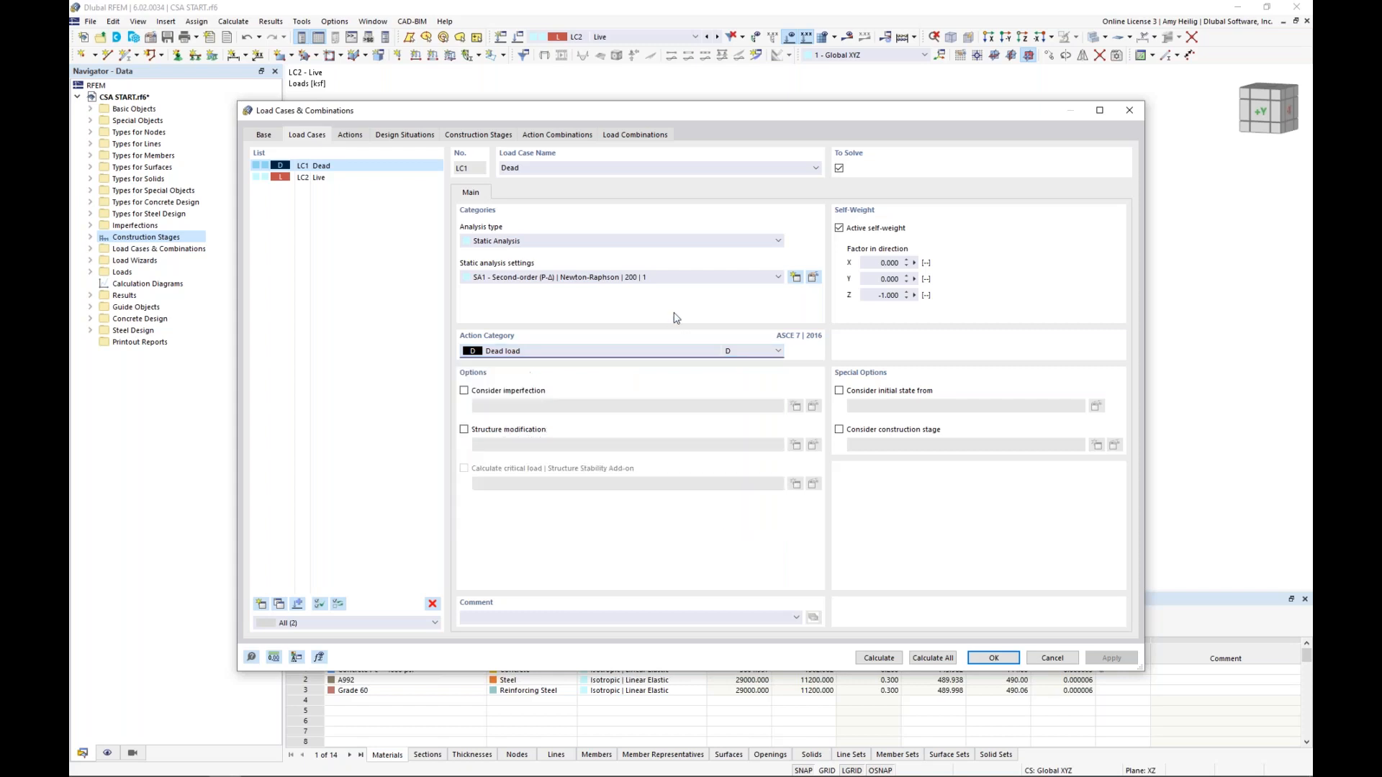
left_click(316, 179)
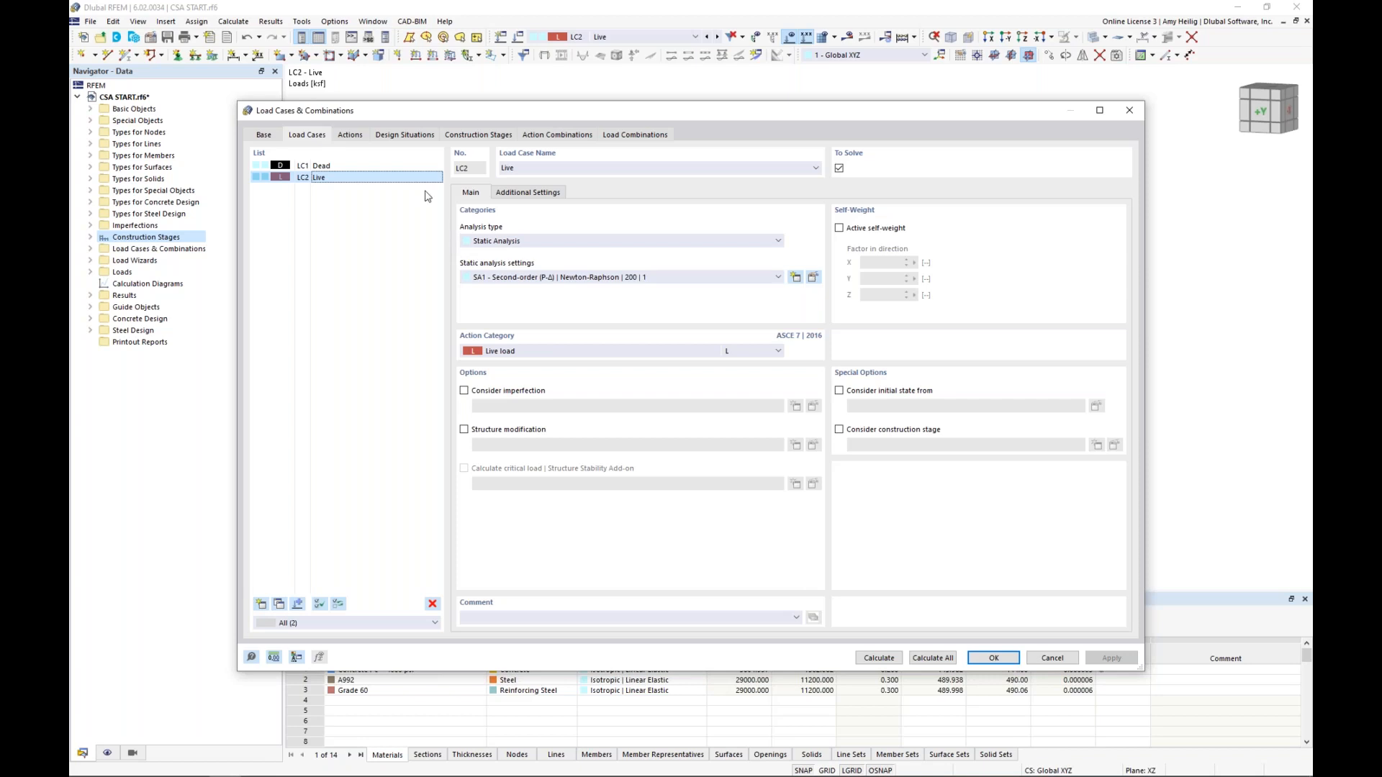
Review the standards available for load classification and the combination wizard, keeping ASCE 7 selected
left_click(268, 138)
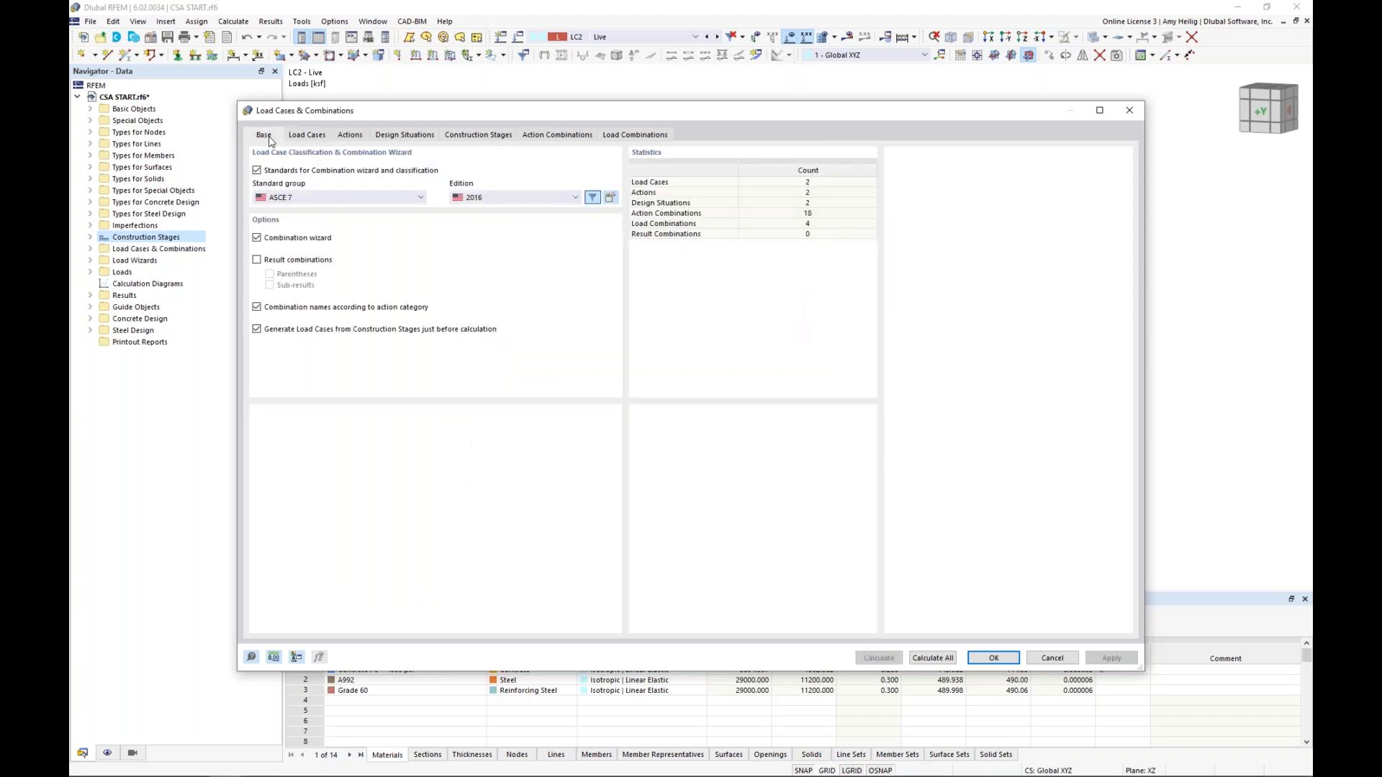
left_click(317, 197)
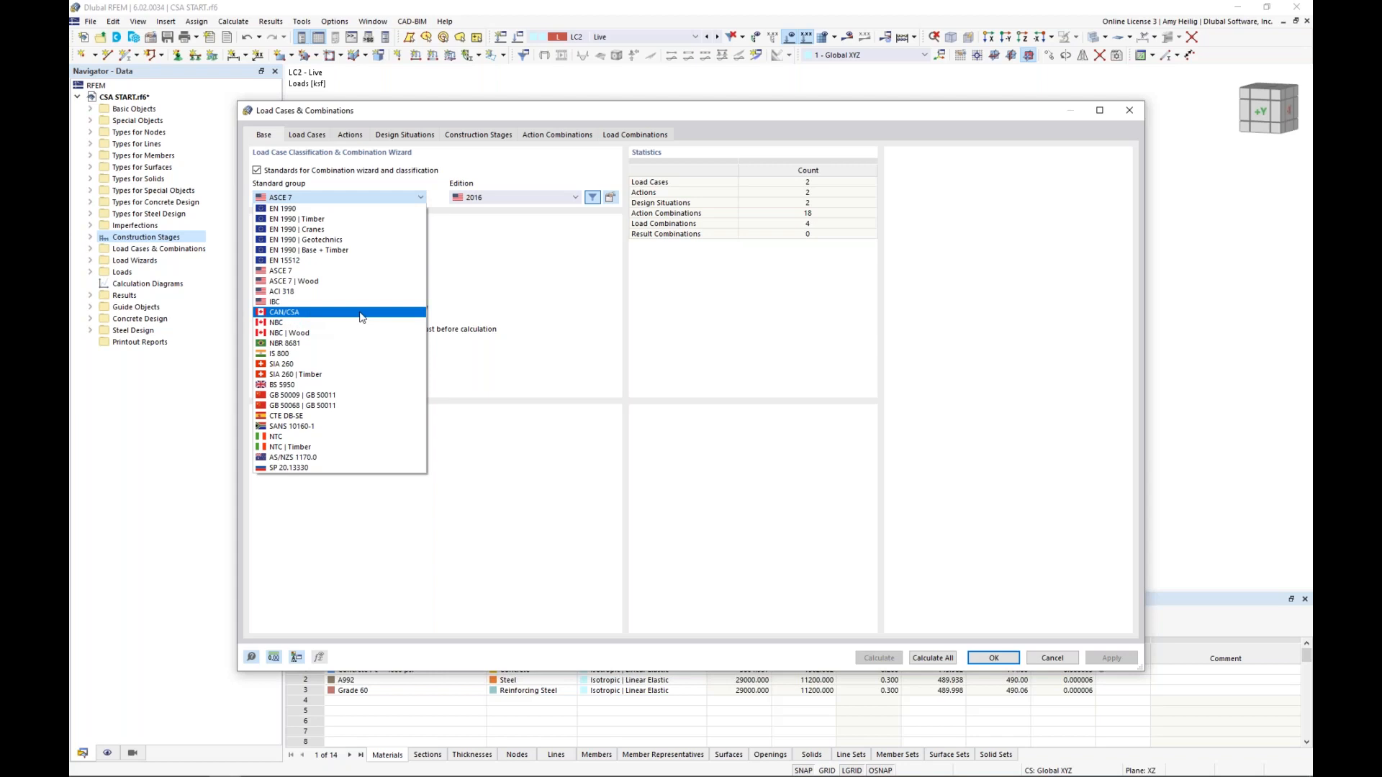
left_click(320, 271)
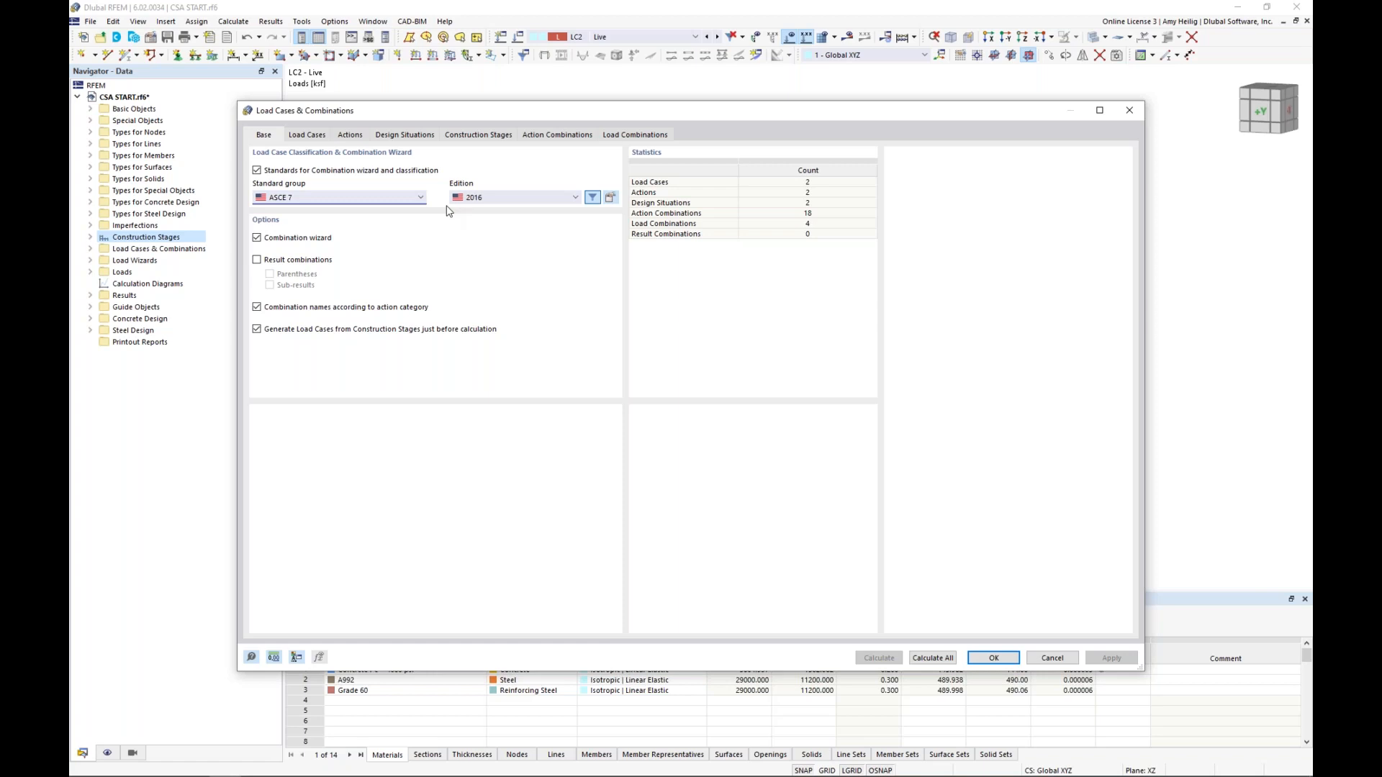
Review the ASCE 7 combination rules of design situations DS1 (Section 2.3 LRFD) and DS2 (Section 2.4 ASD)
left_click(407, 136)
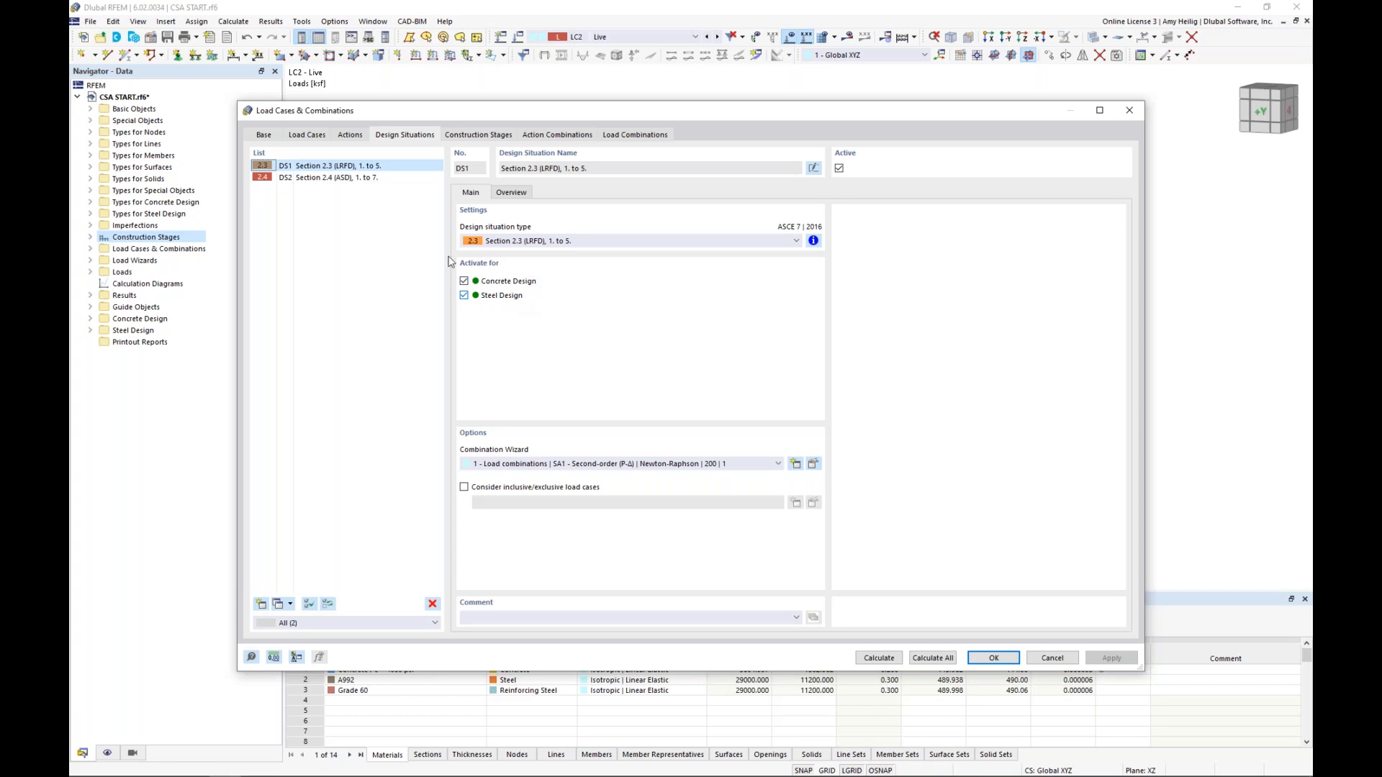
left_click(385, 167)
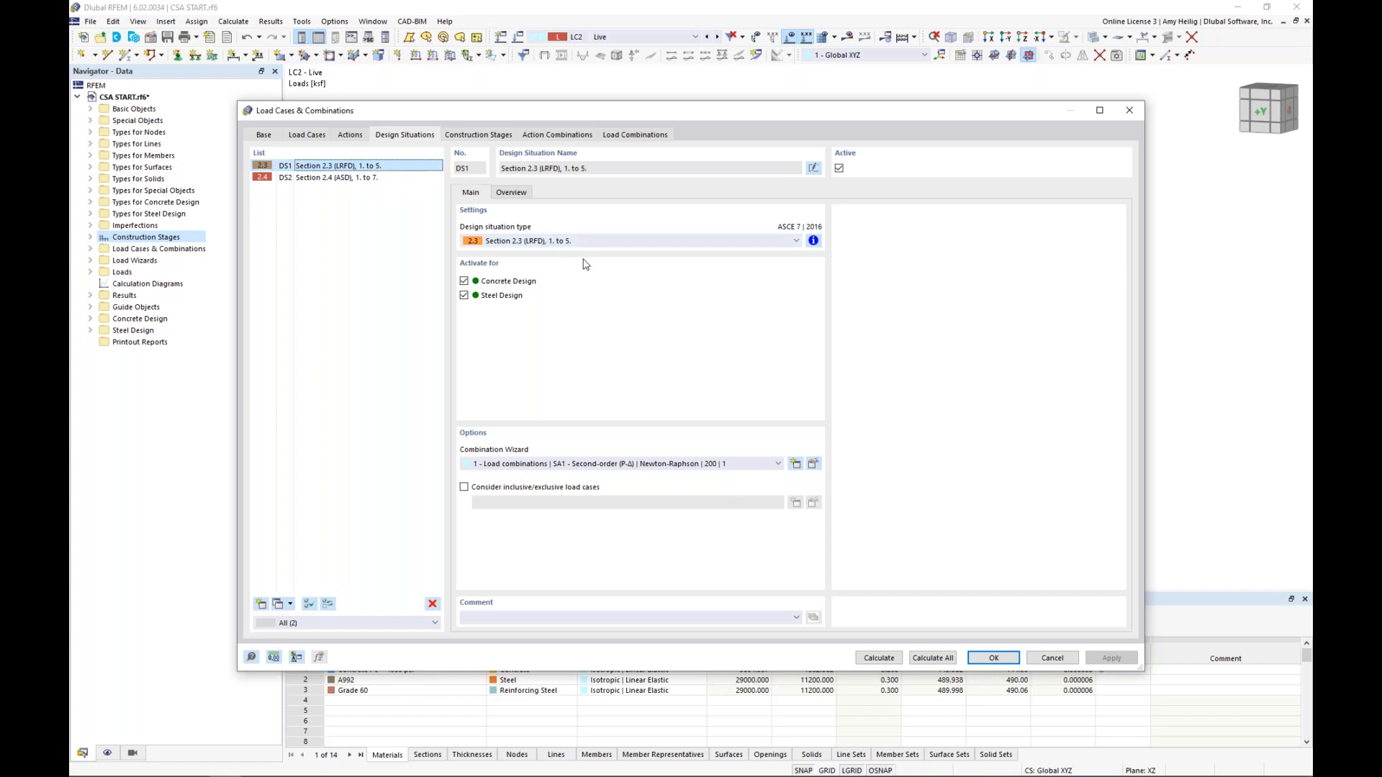
left_click(814, 241)
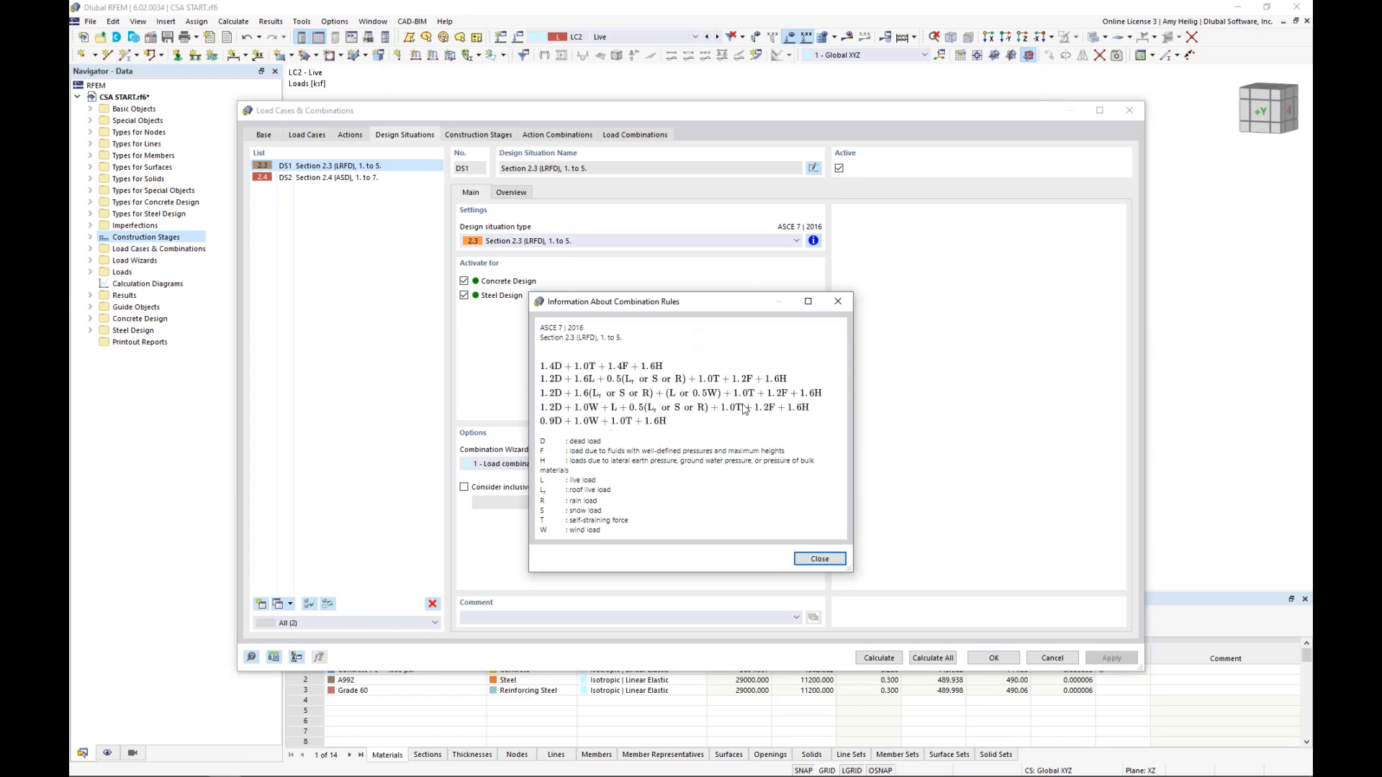
left_click(839, 301)
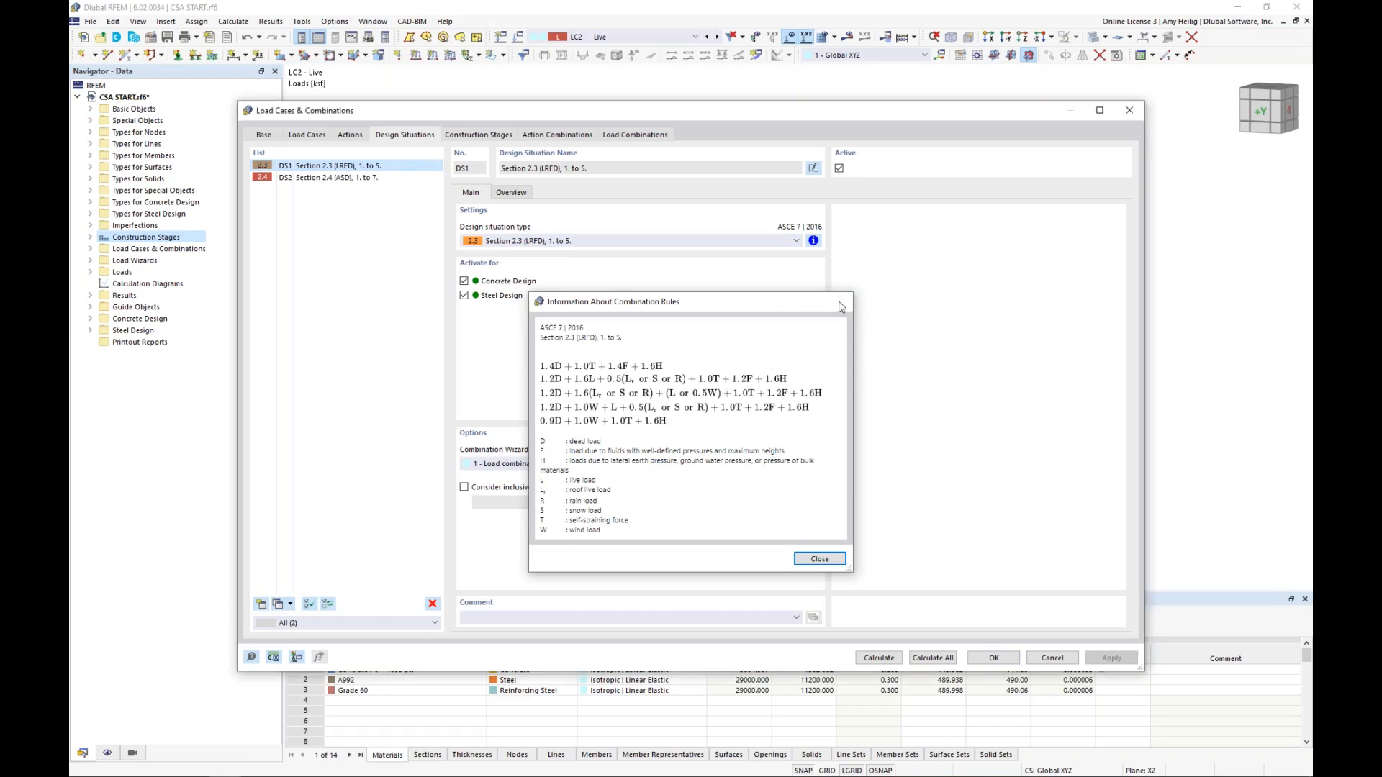
left_click(370, 180)
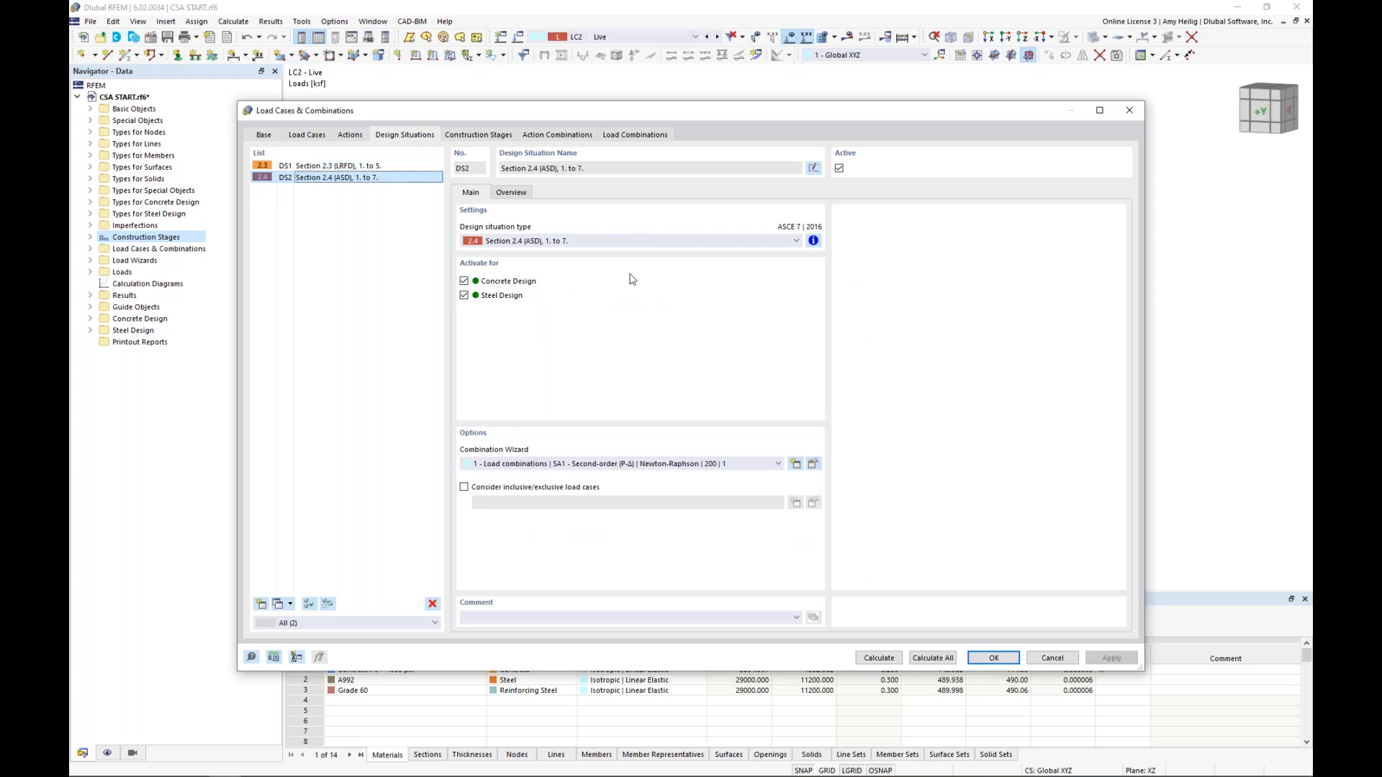
left_click(814, 240)
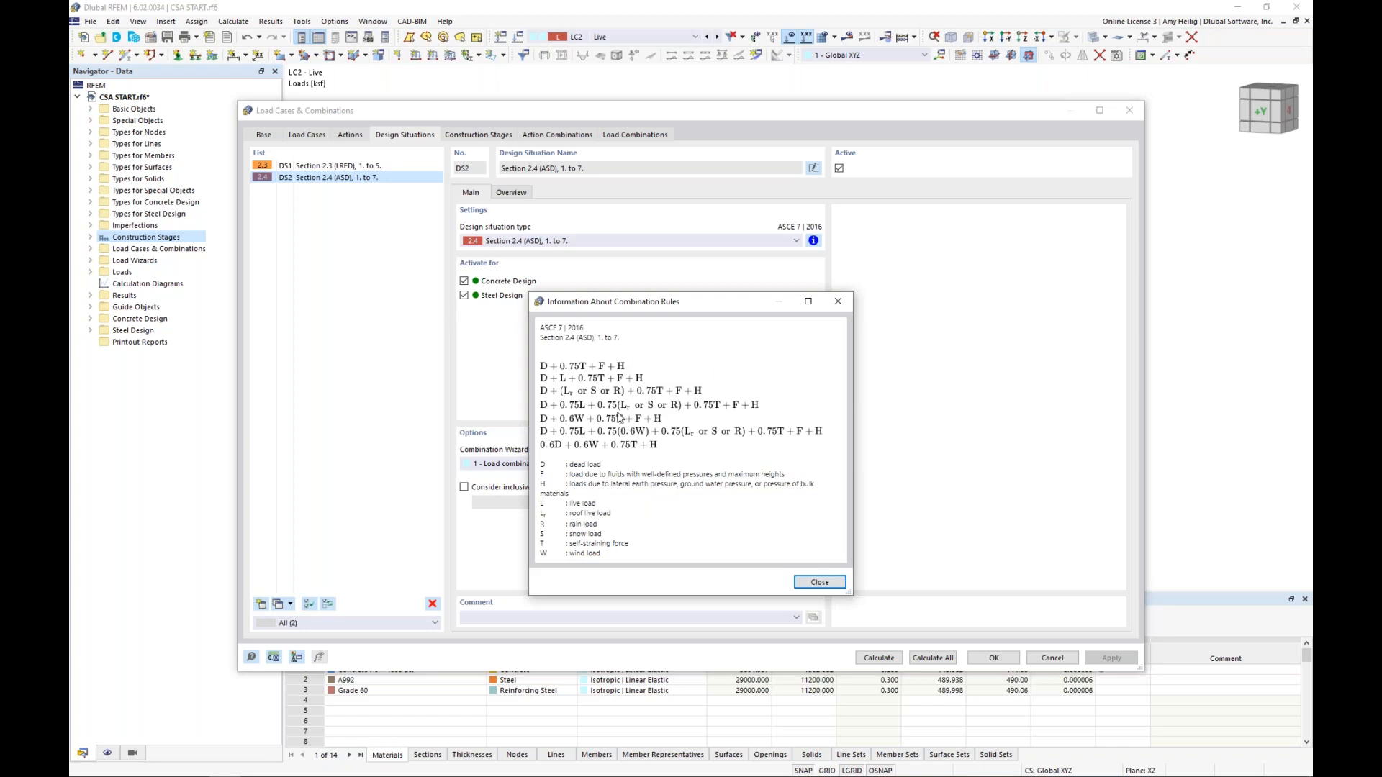
left_click(834, 306)
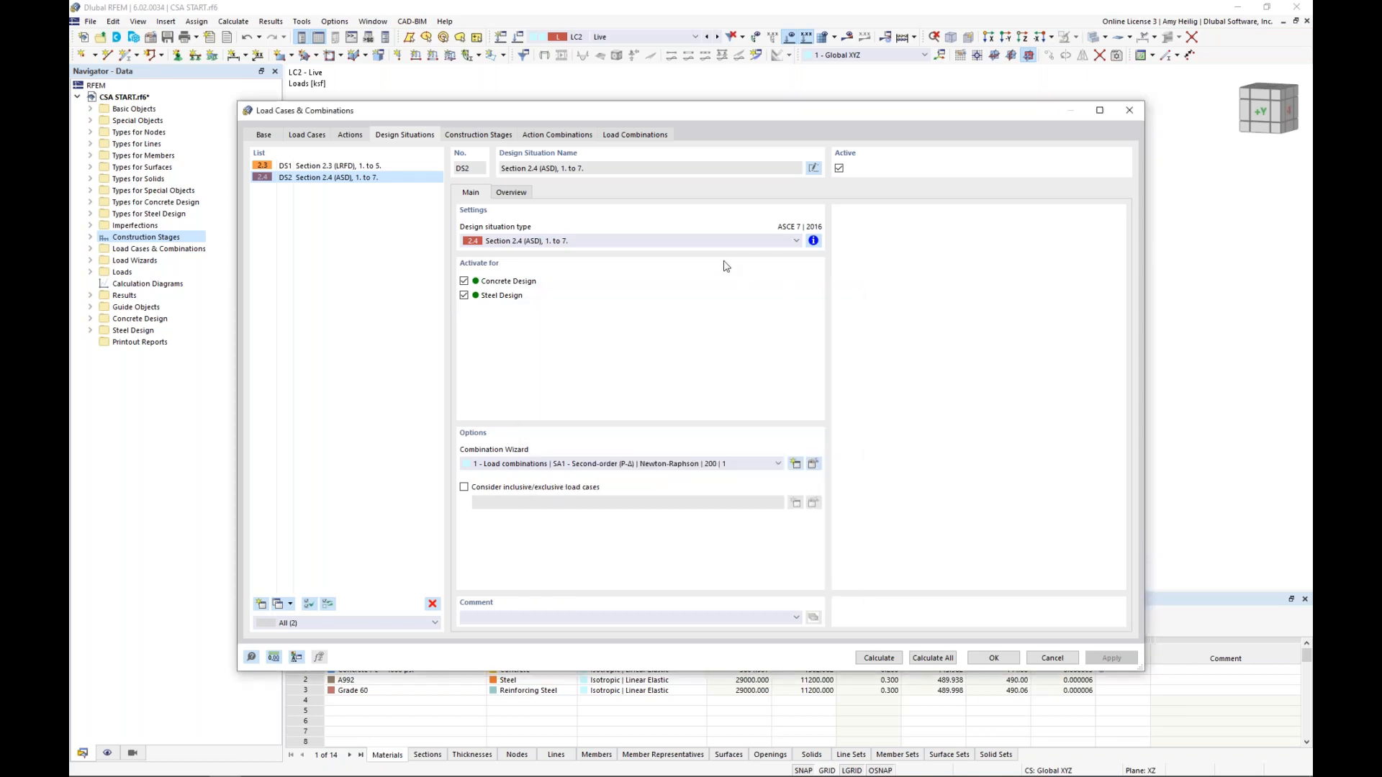
Examine the generated load combinations, including CO3, and look at the full structure with its loads behind the dialog
left_click(627, 136)
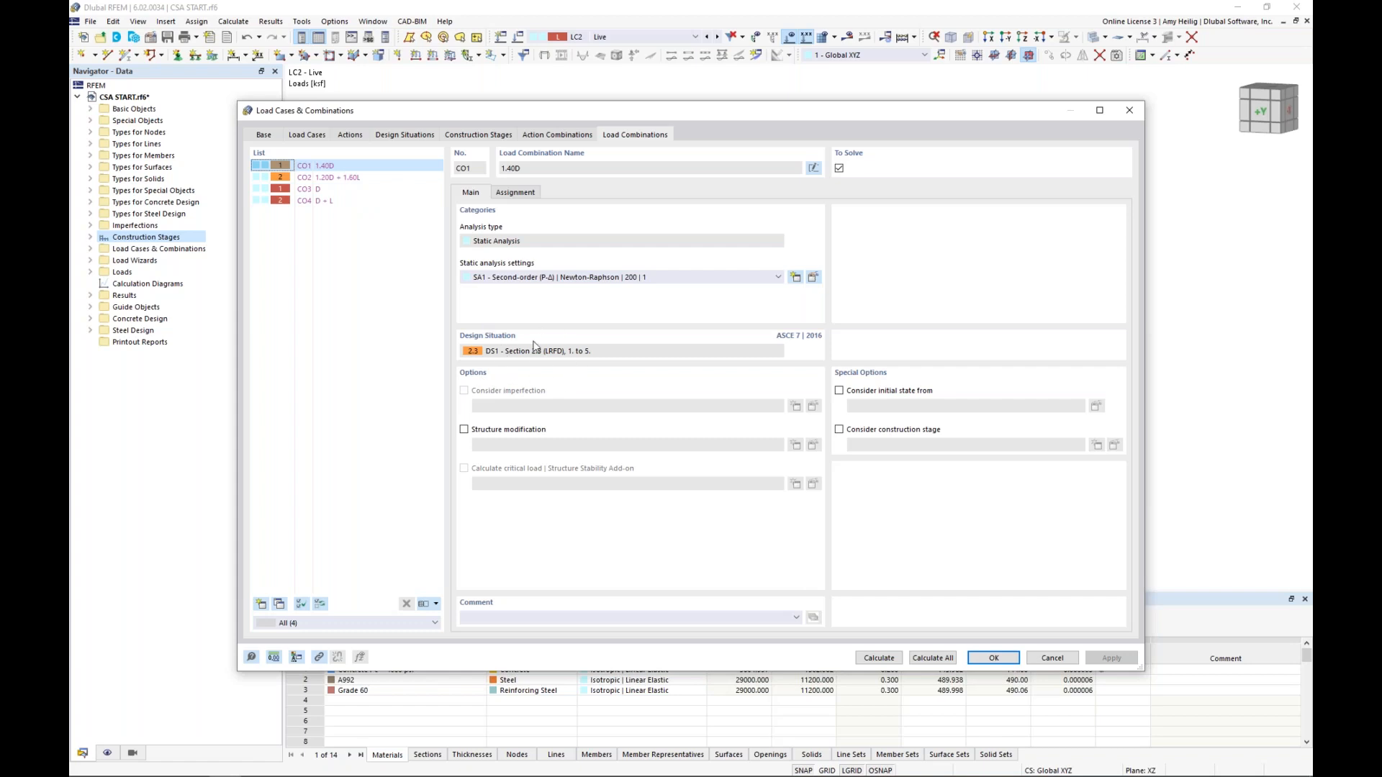
left_click(324, 189)
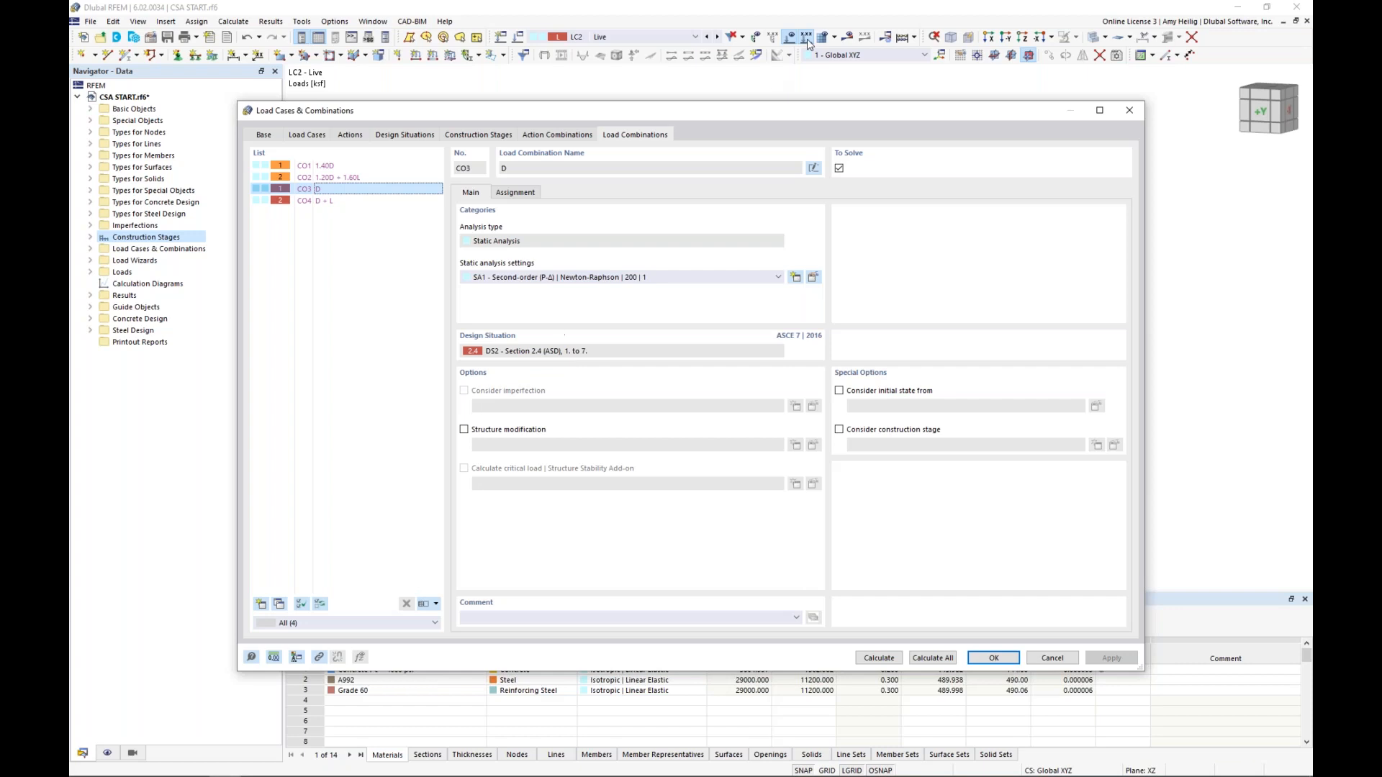
left_click_drag(748, 118, 732, 206)
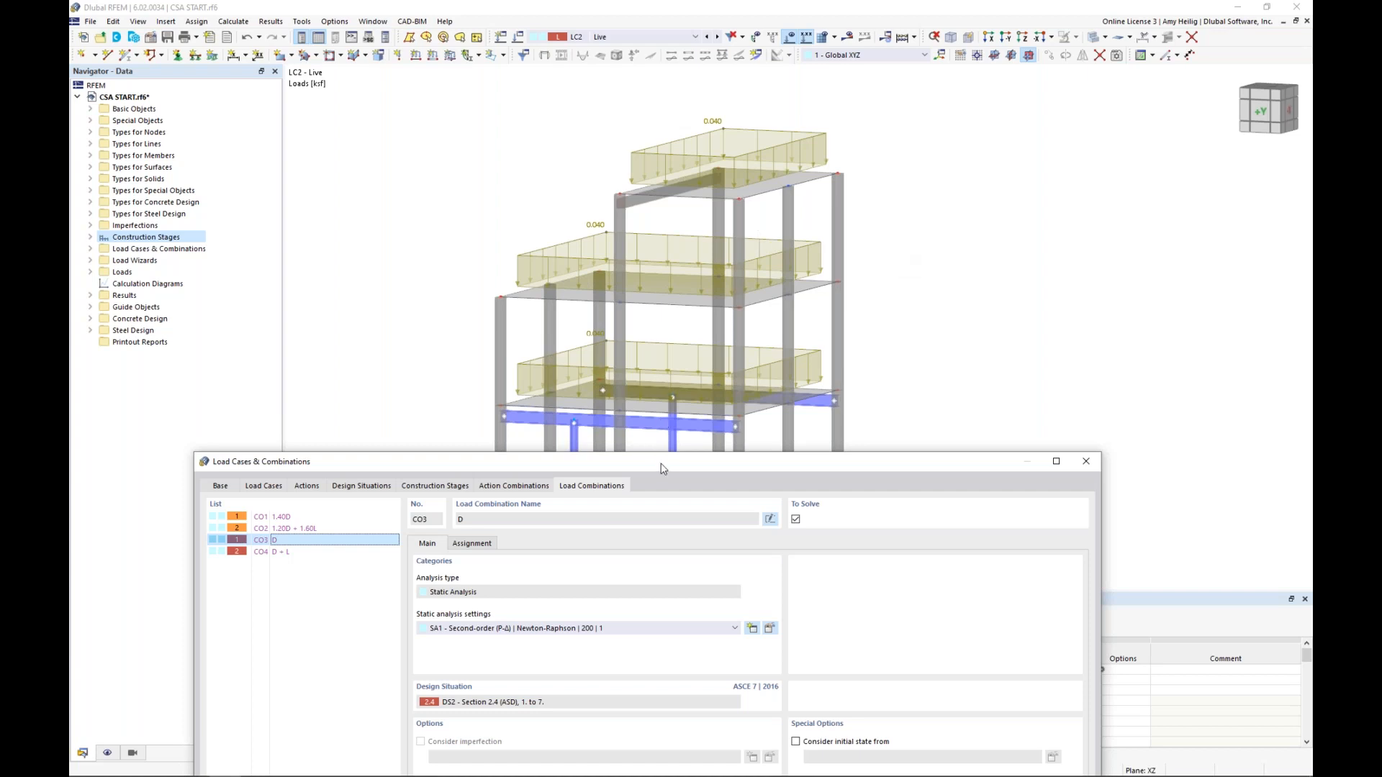
left_click_drag(675, 460, 735, 131)
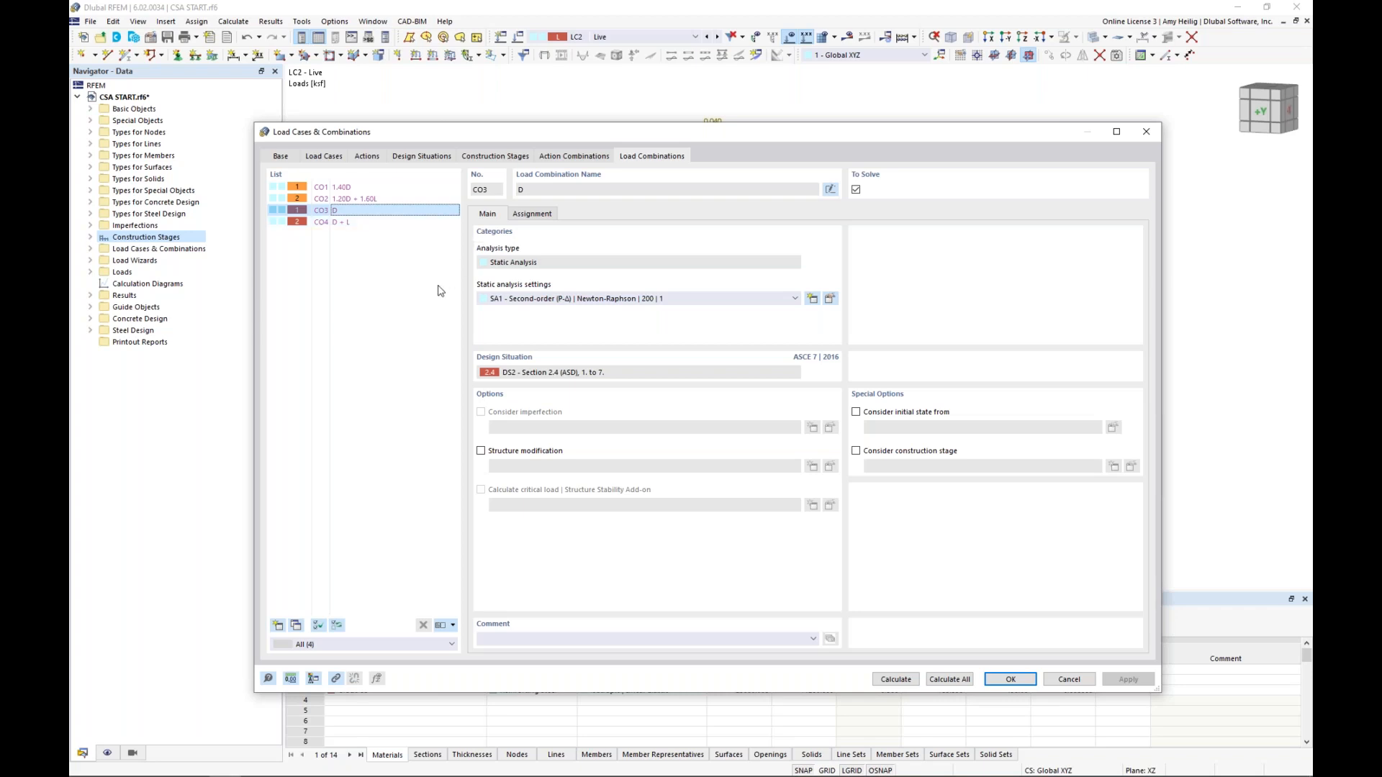
Examine the main settings of construction stages CS1 Start, CS2 Add Steel Members and CS3 Add 3rd Story
left_click(509, 158)
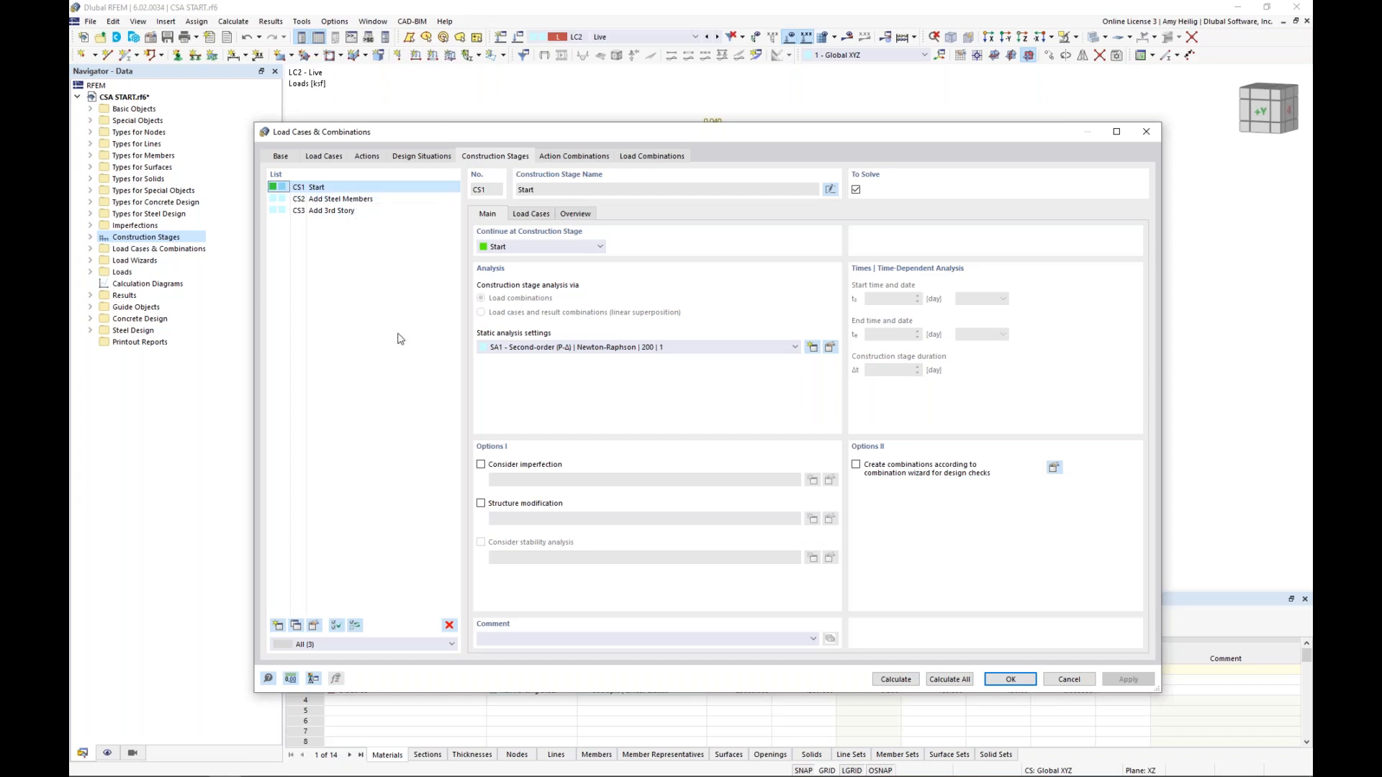
left_click(327, 201)
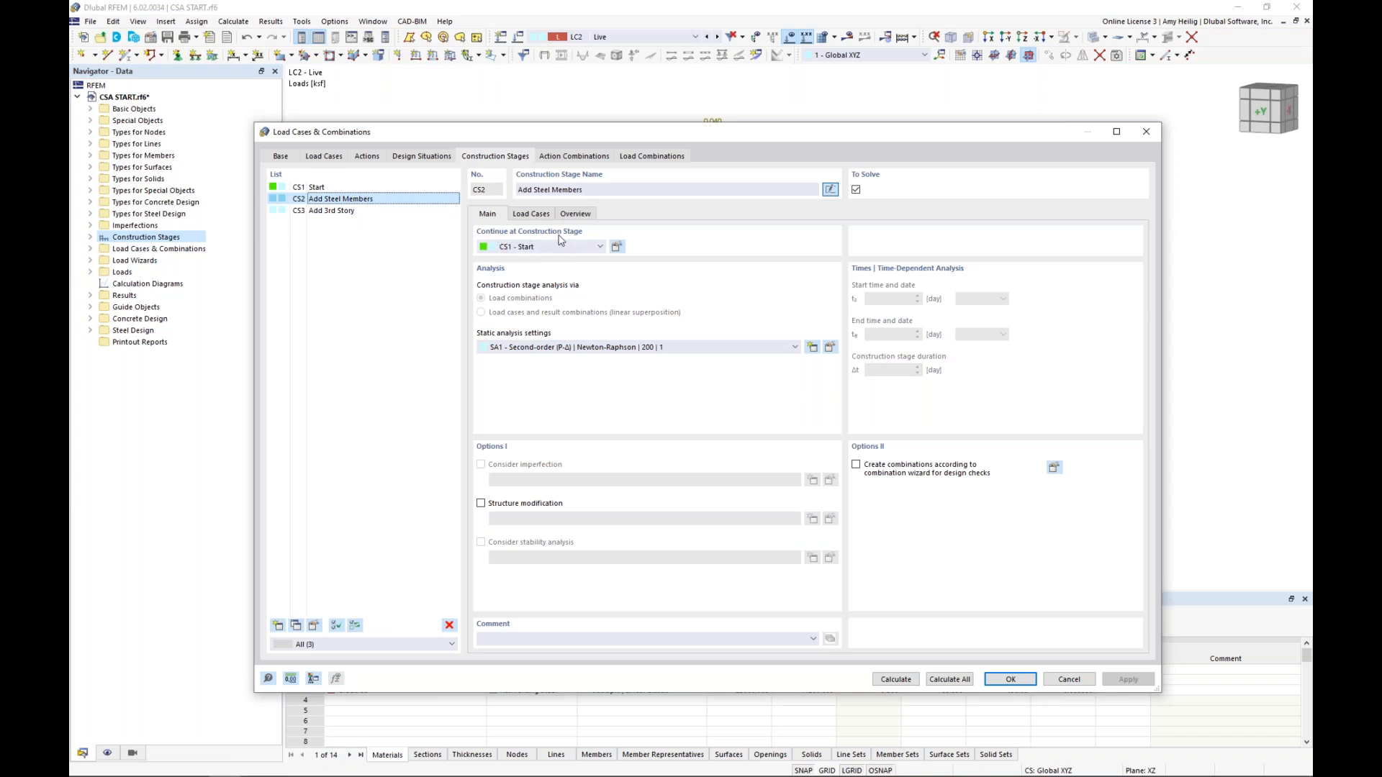
left_click(336, 212)
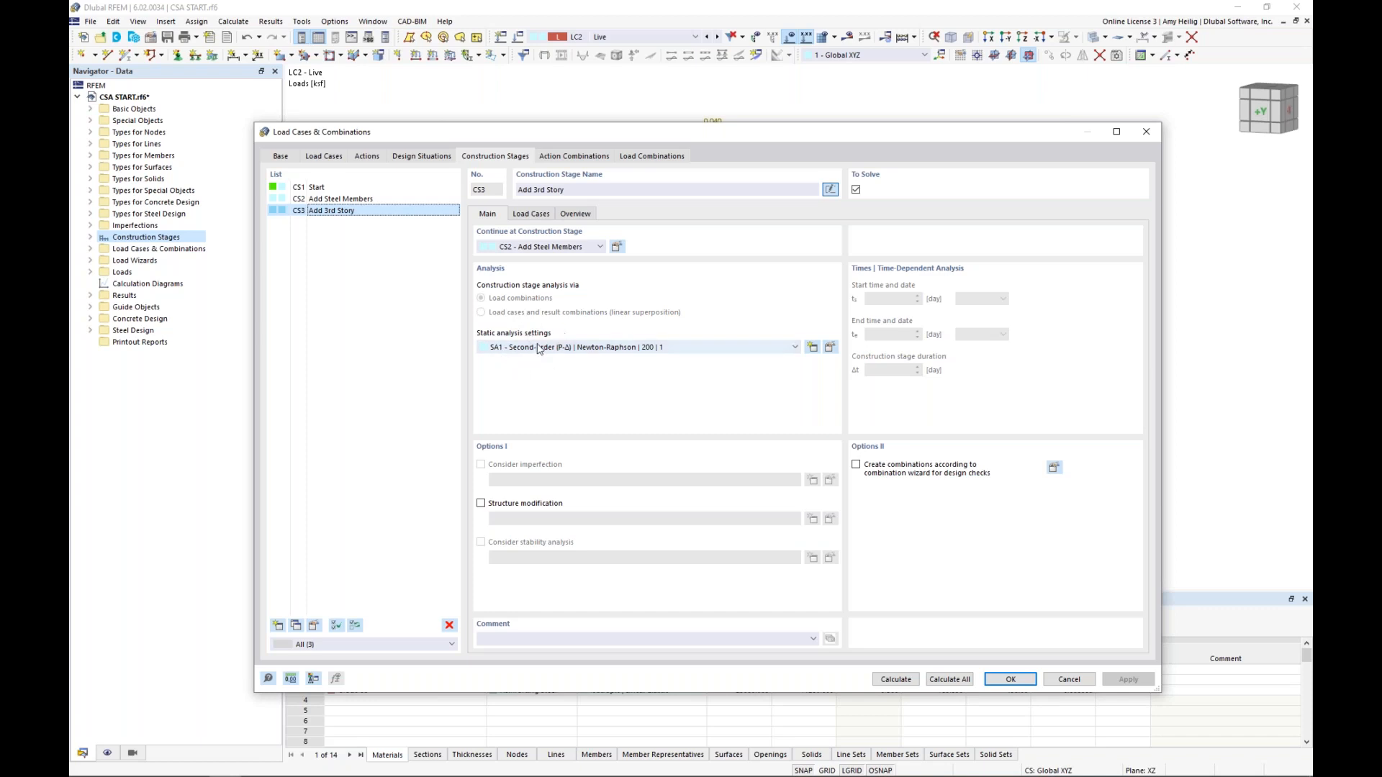
Review the analysis types available in the static analysis settings of construction stage CS1, leaving Second-order (P-Δ) unchanged
left_click(349, 187)
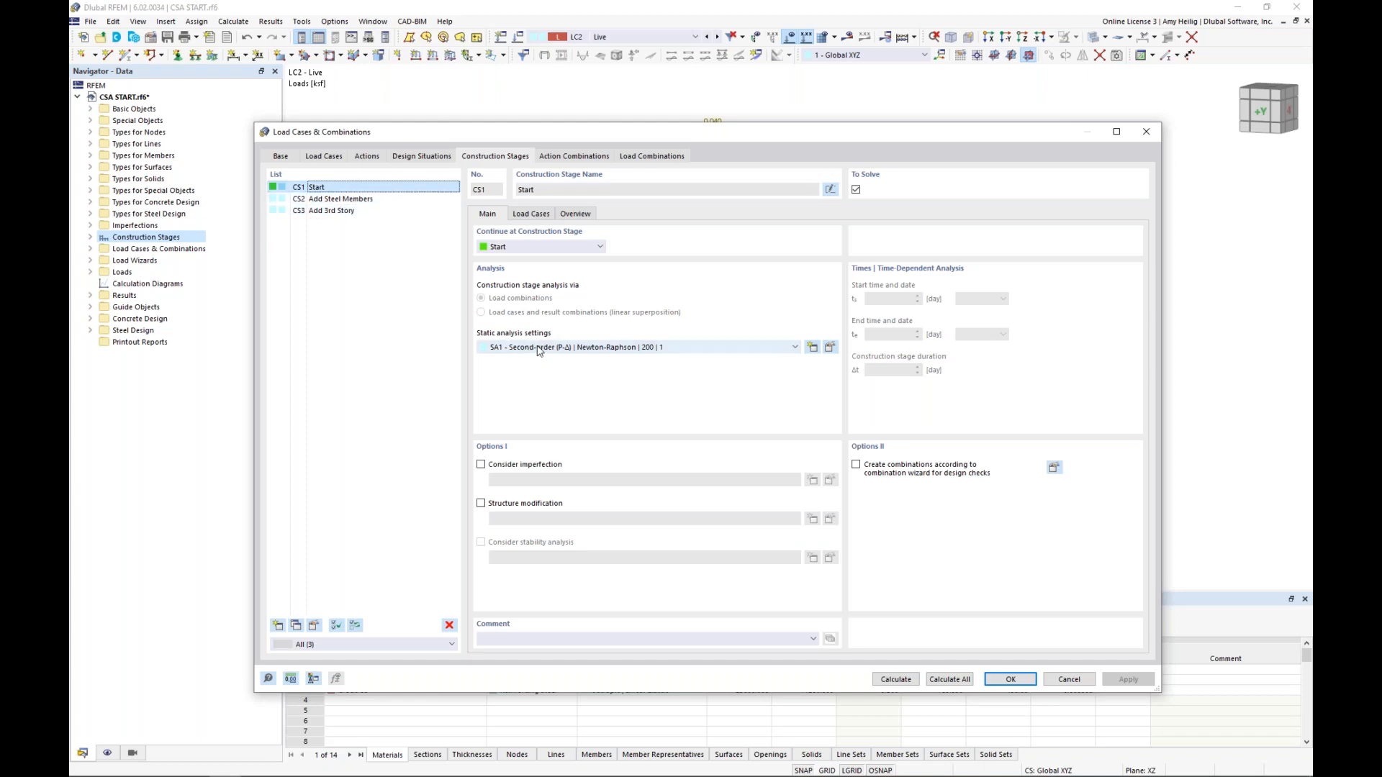
left_click(830, 347)
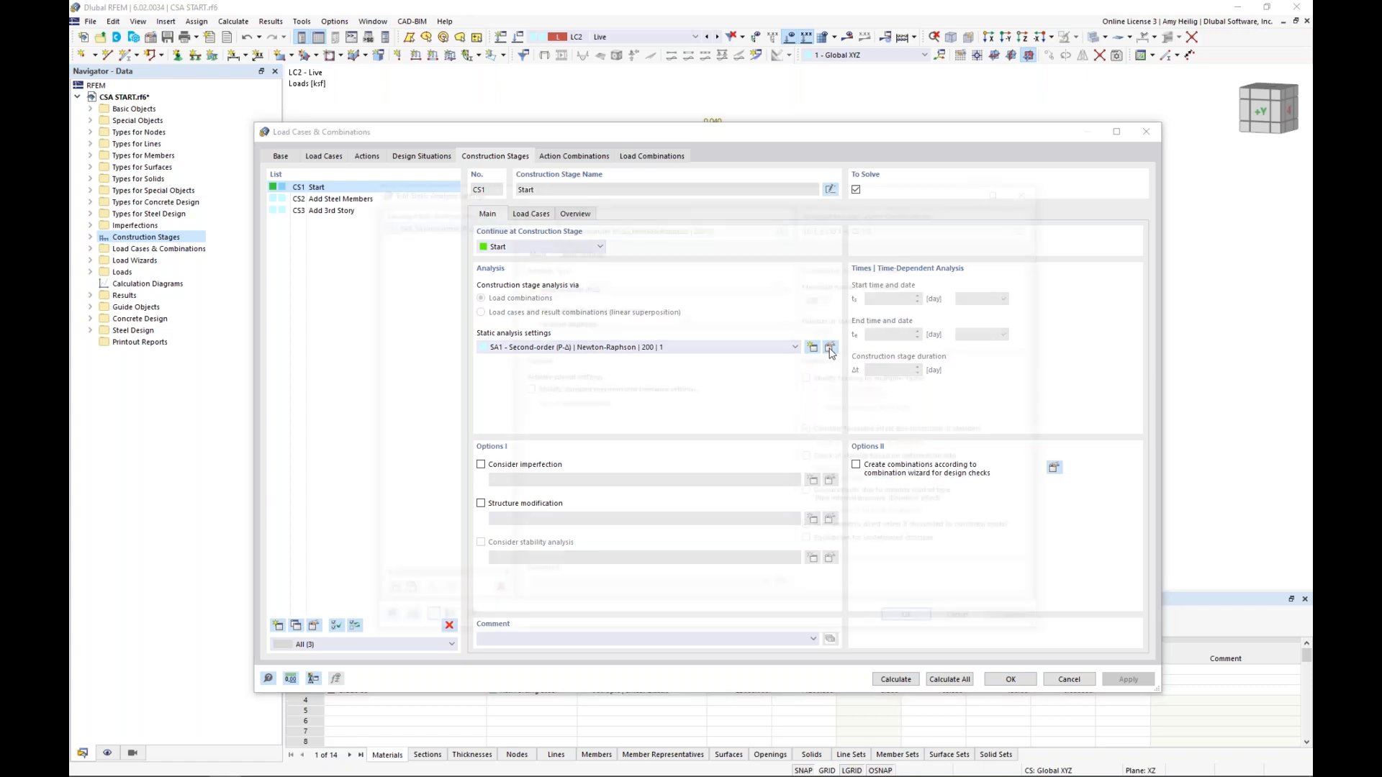
left_click(656, 286)
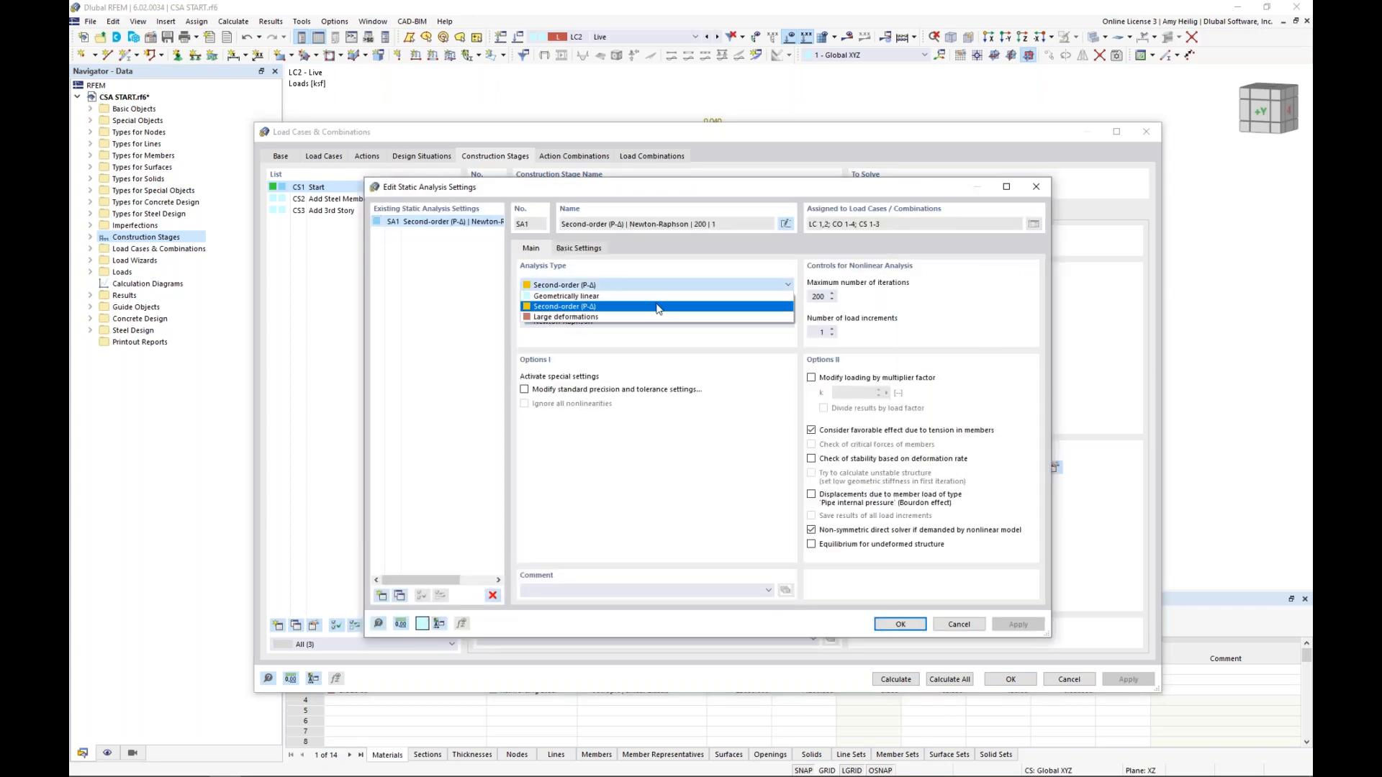
left_click(703, 367)
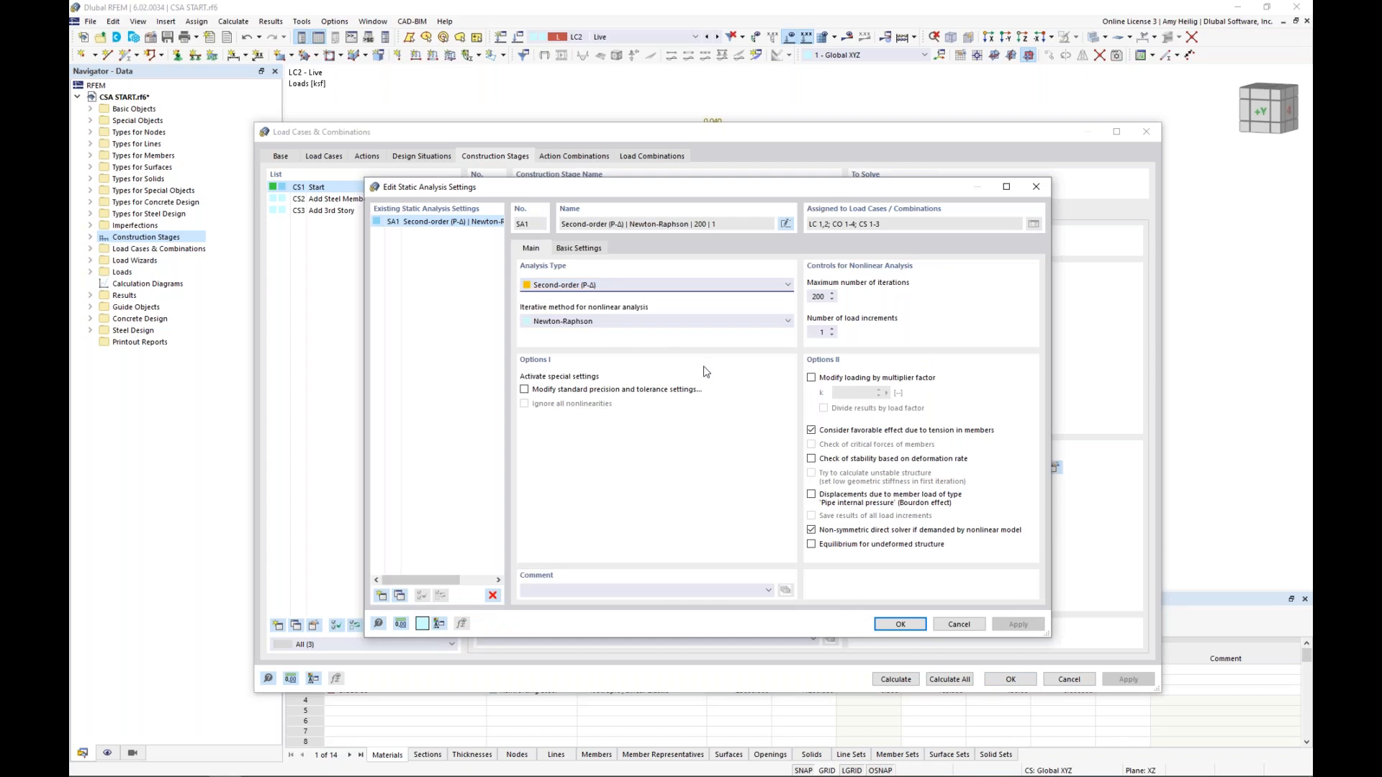
left_click(966, 627)
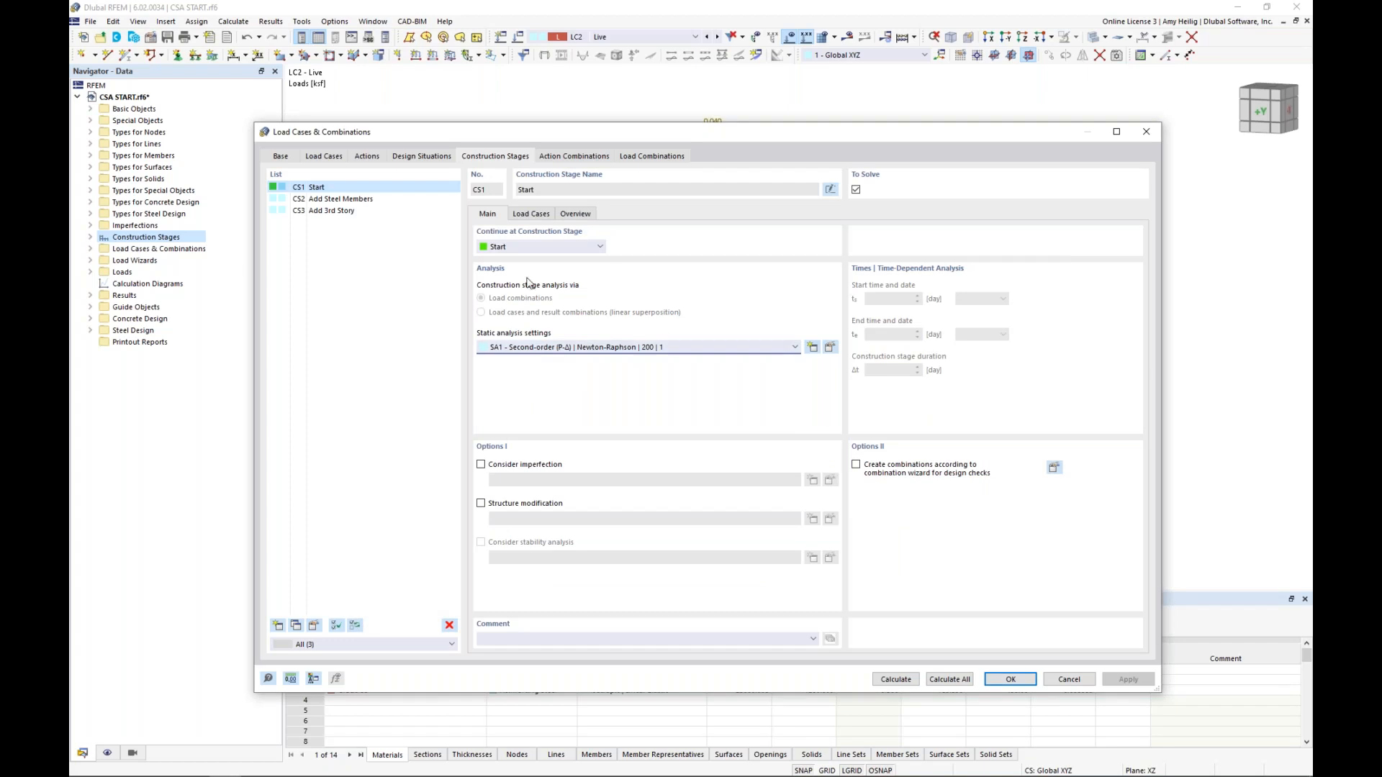
Compare the combination wizard setting of design situation DS2 with the static analysis settings of construction stage CS1
left_click(421, 157)
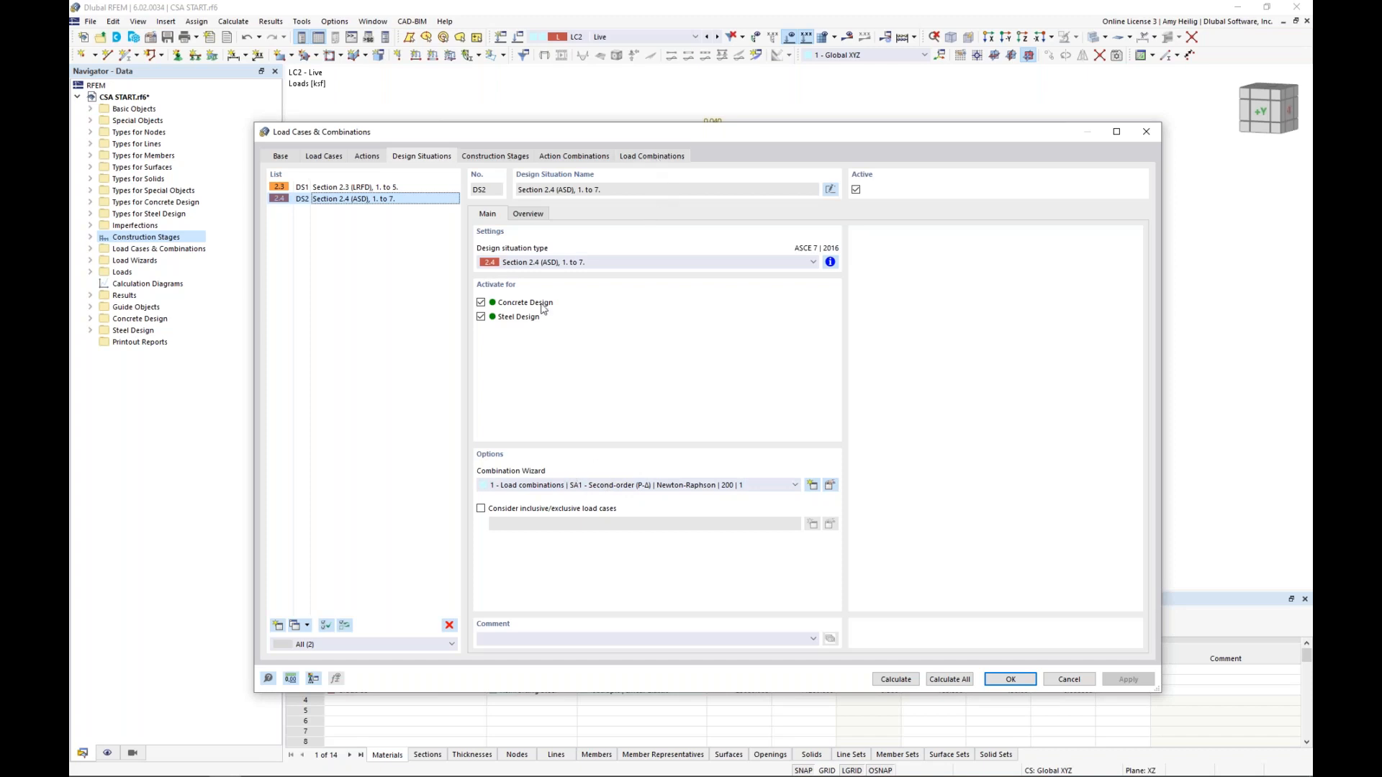
left_click(482, 160)
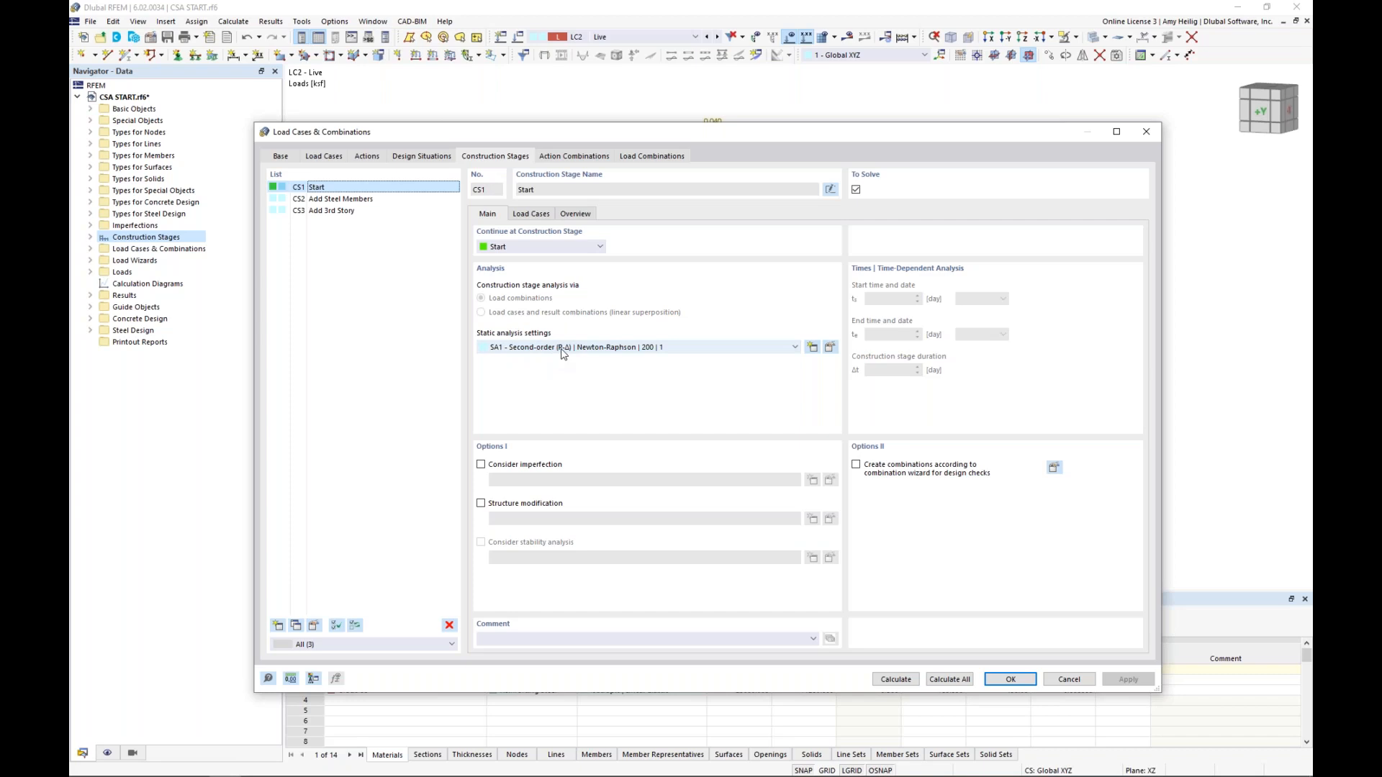
left_click(424, 158)
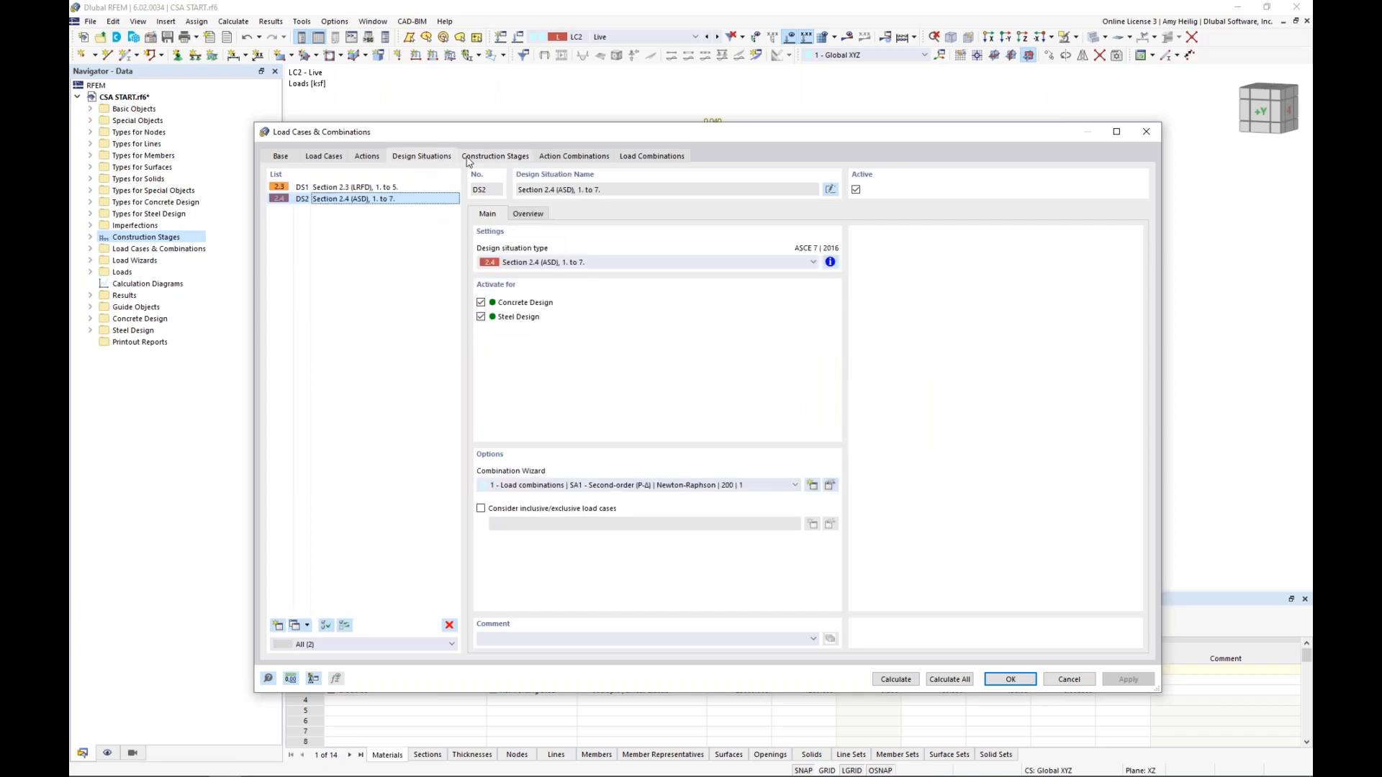
left_click(468, 159)
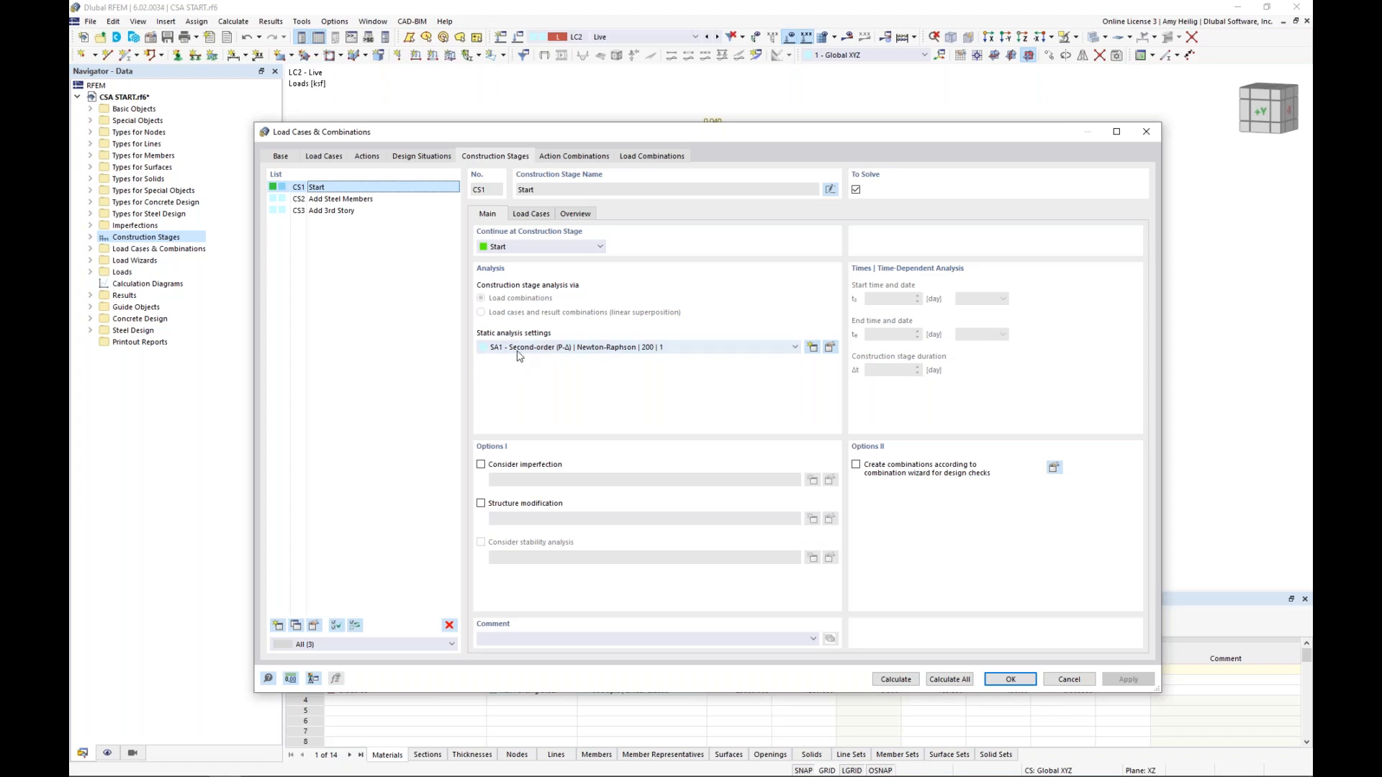
left_click(423, 157)
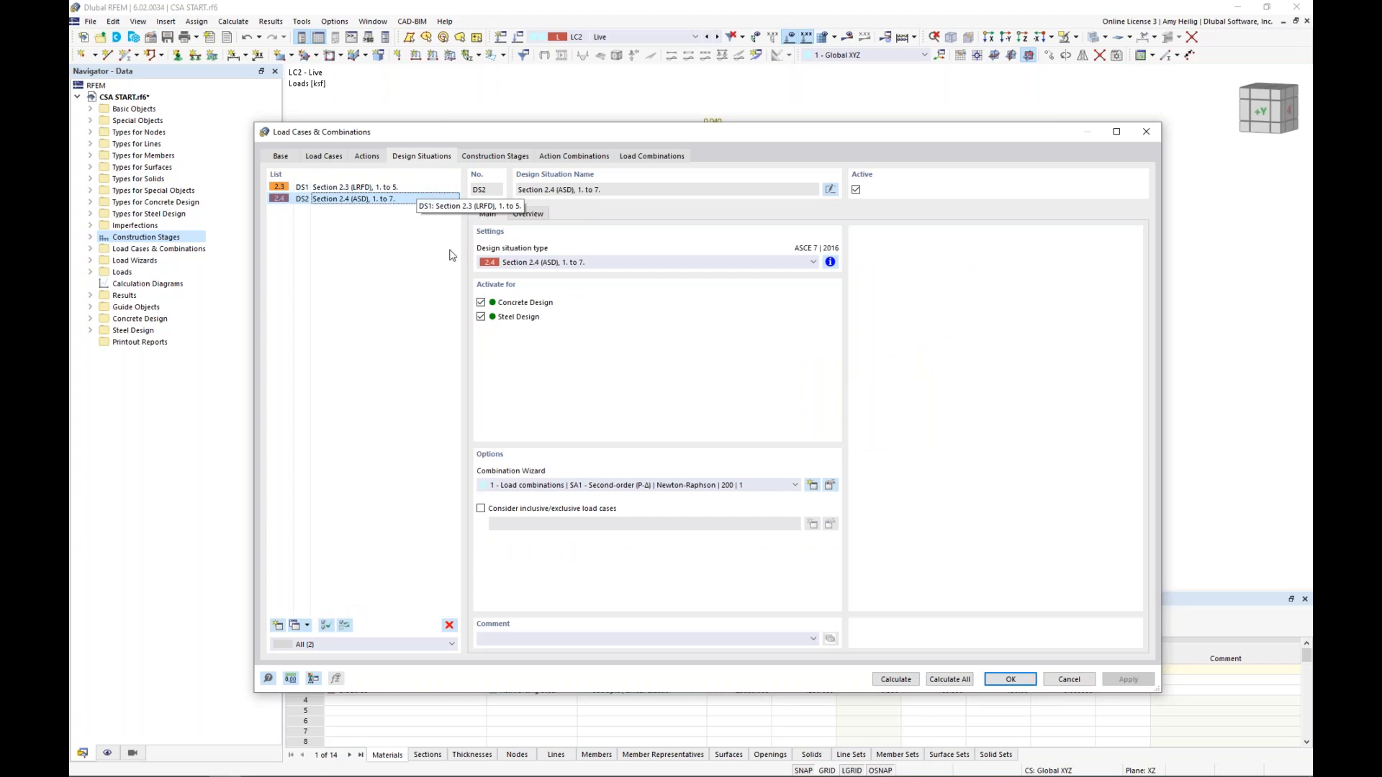
left_click(496, 158)
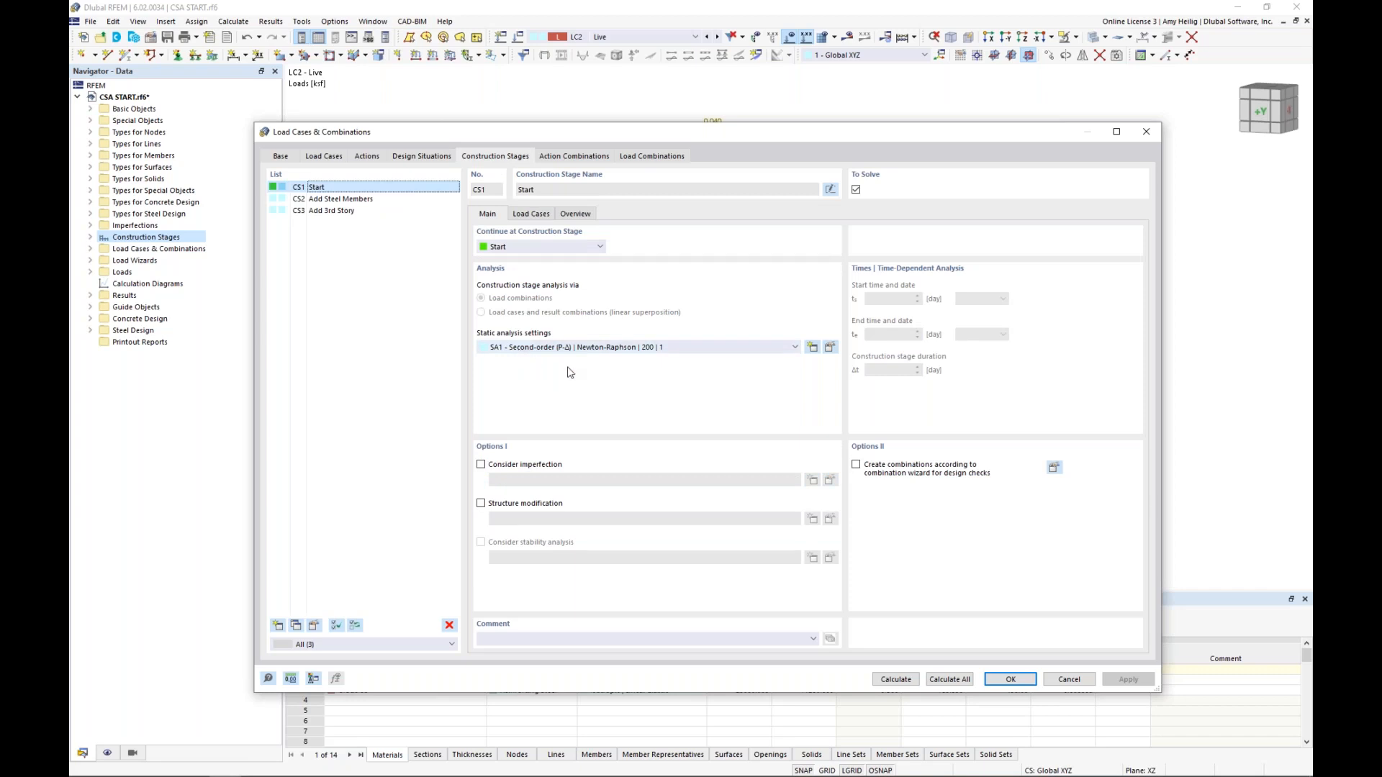
Assign load cases LC1 Dead and LC2 Live to construction stage CS1 Start
left_click(532, 215)
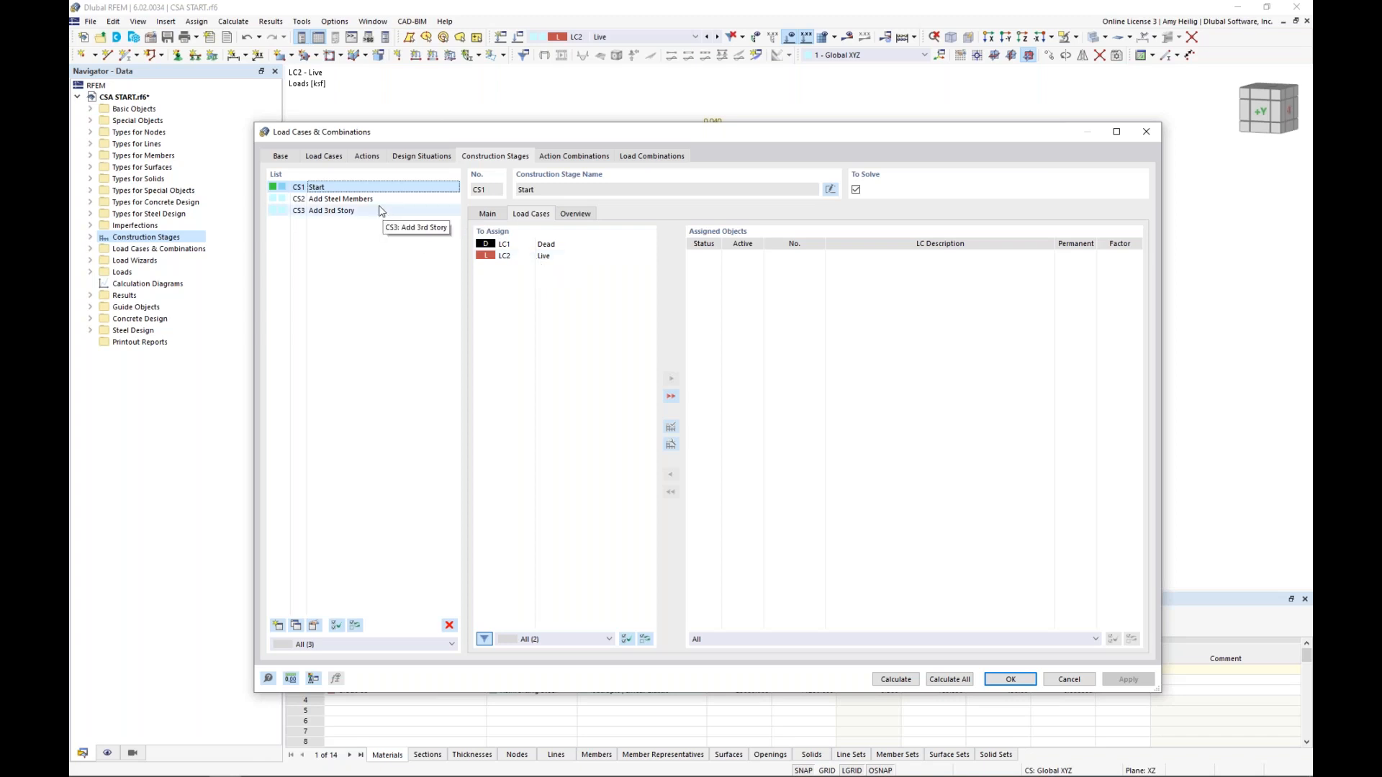
double_click(559, 246)
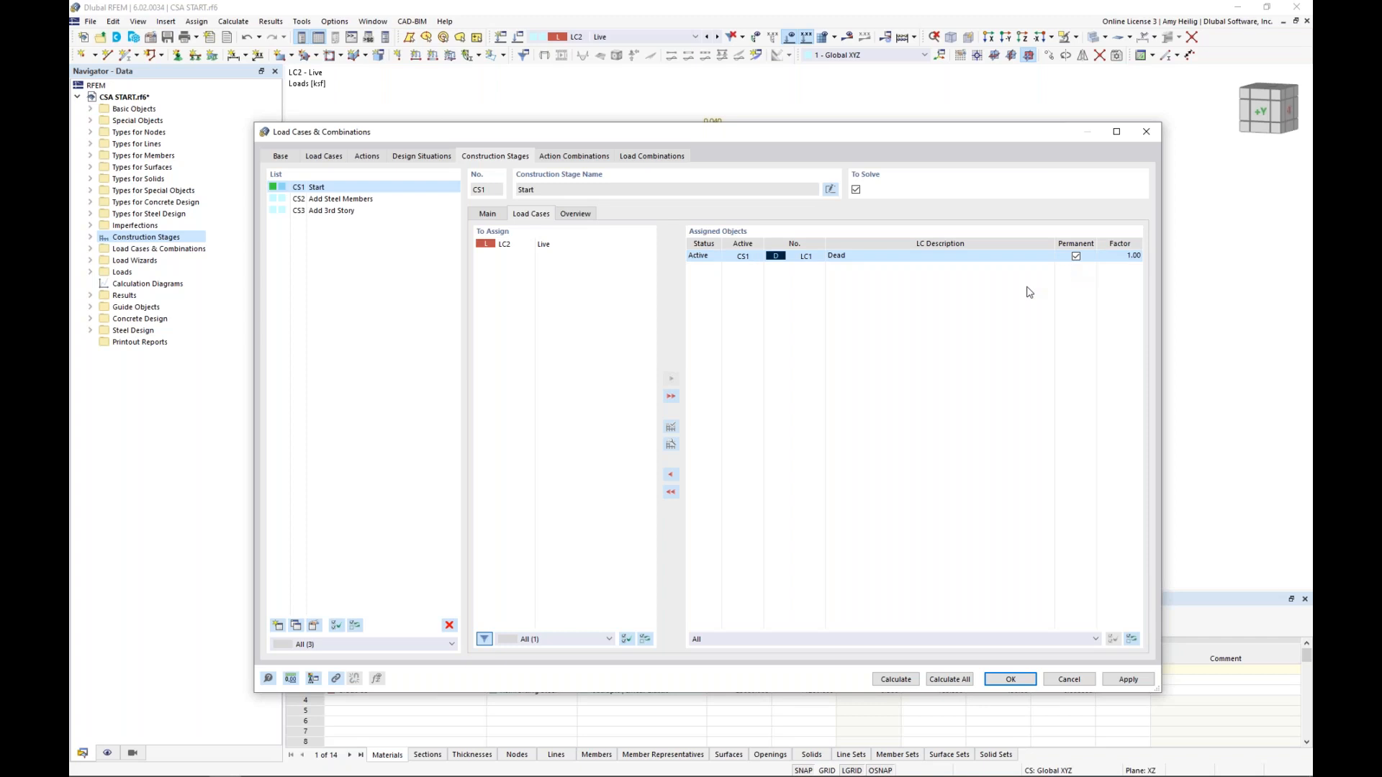
double_click(570, 249)
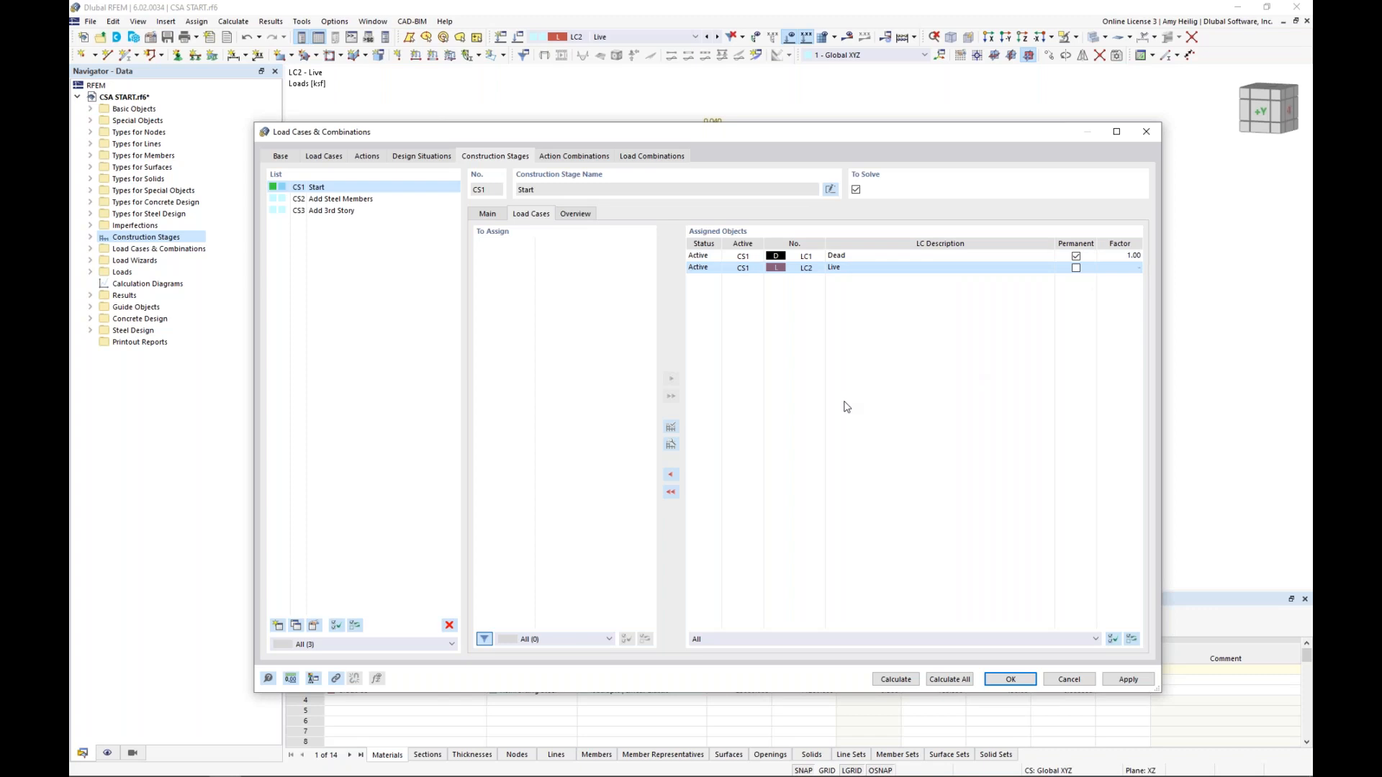
Filter the assigned load cases of construction stage CS2 to Current CS, and check the live loads on the model
left_click(355, 200)
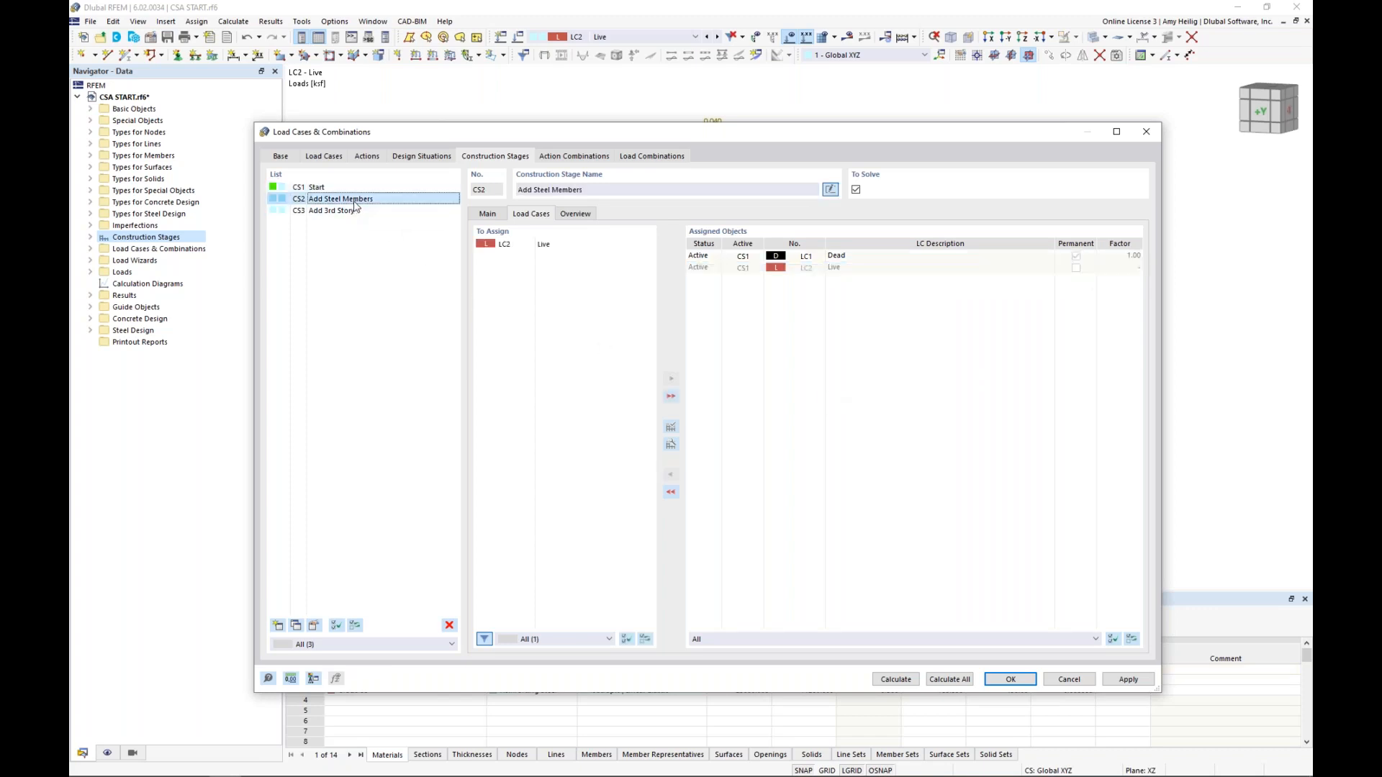
left_click(775, 640)
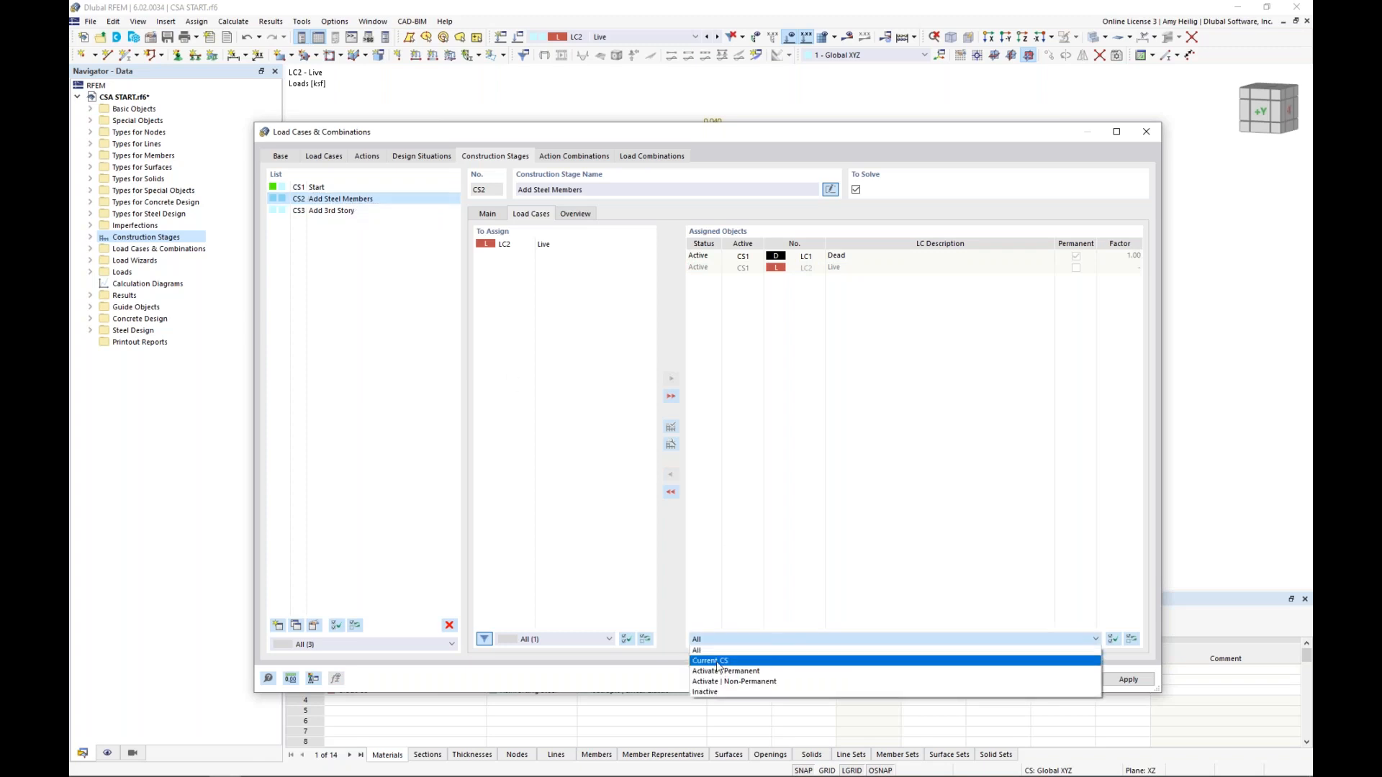
left_click(722, 661)
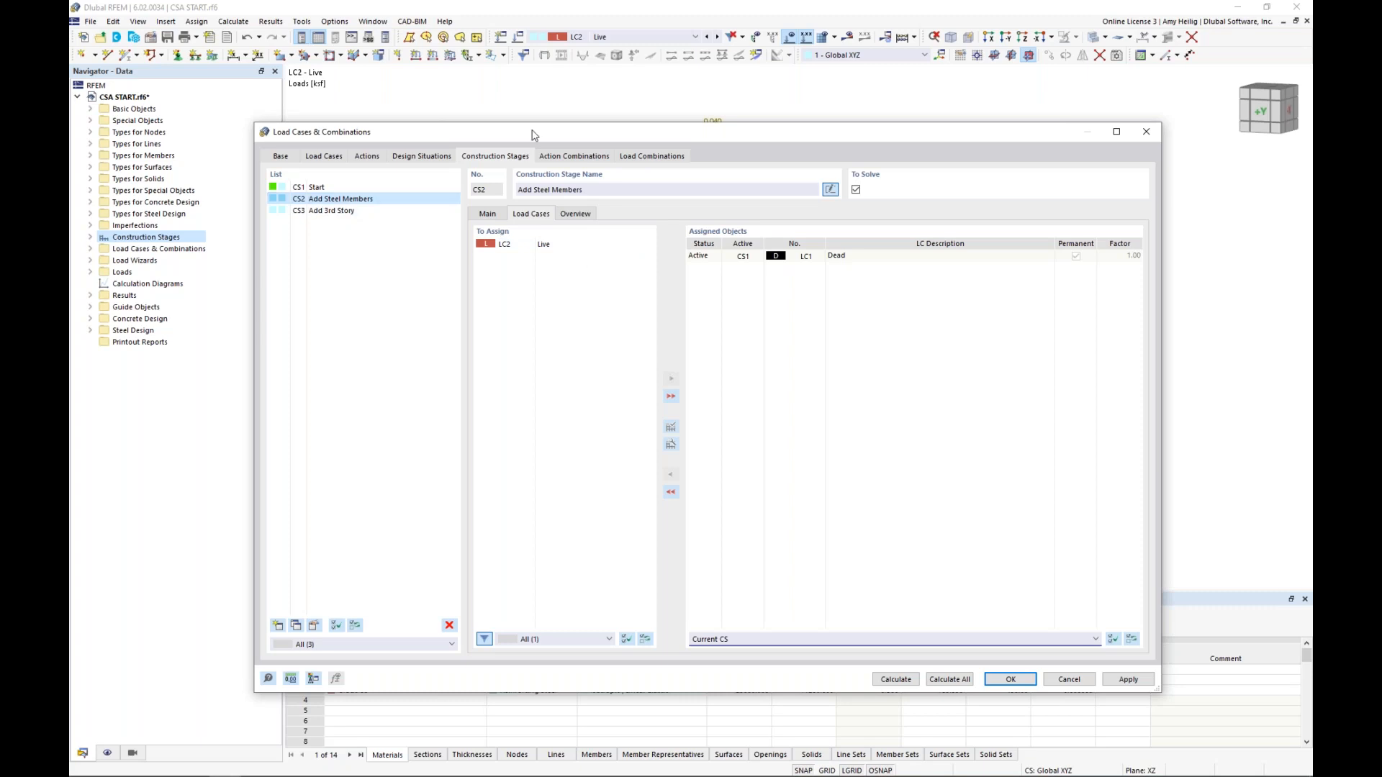
left_click_drag(533, 134, 522, 529)
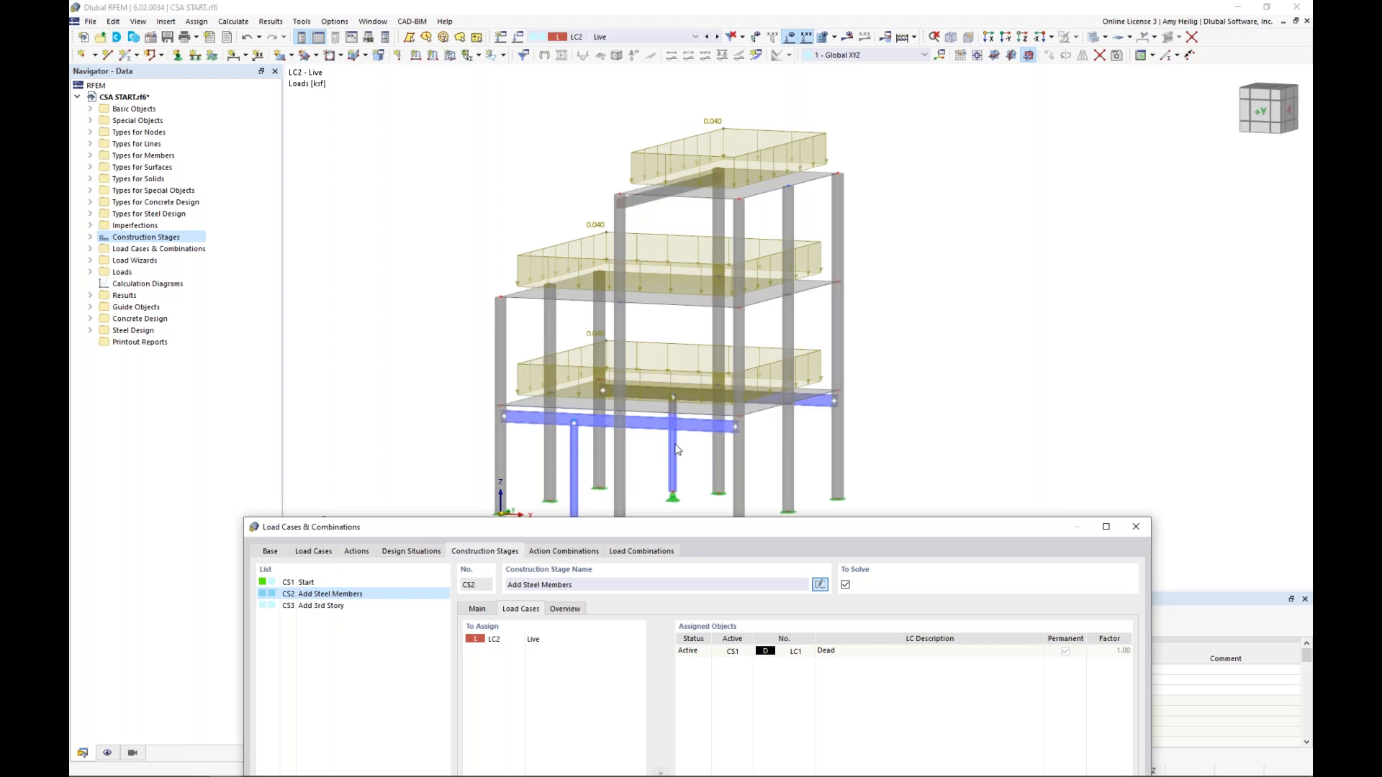
left_click_drag(640, 528, 659, 120)
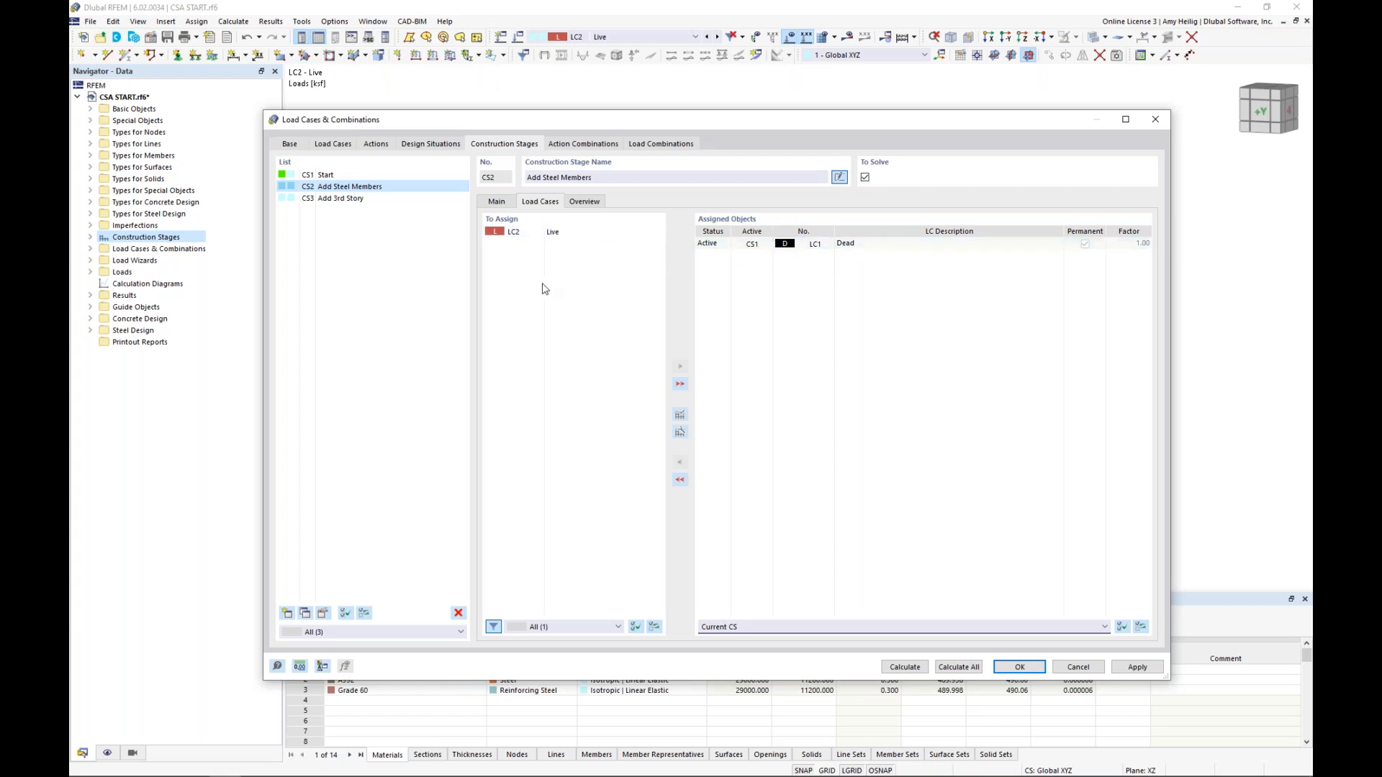
Assign load case LC2 Live to construction stage CS3 Add 3rd Story
left_click(352, 200)
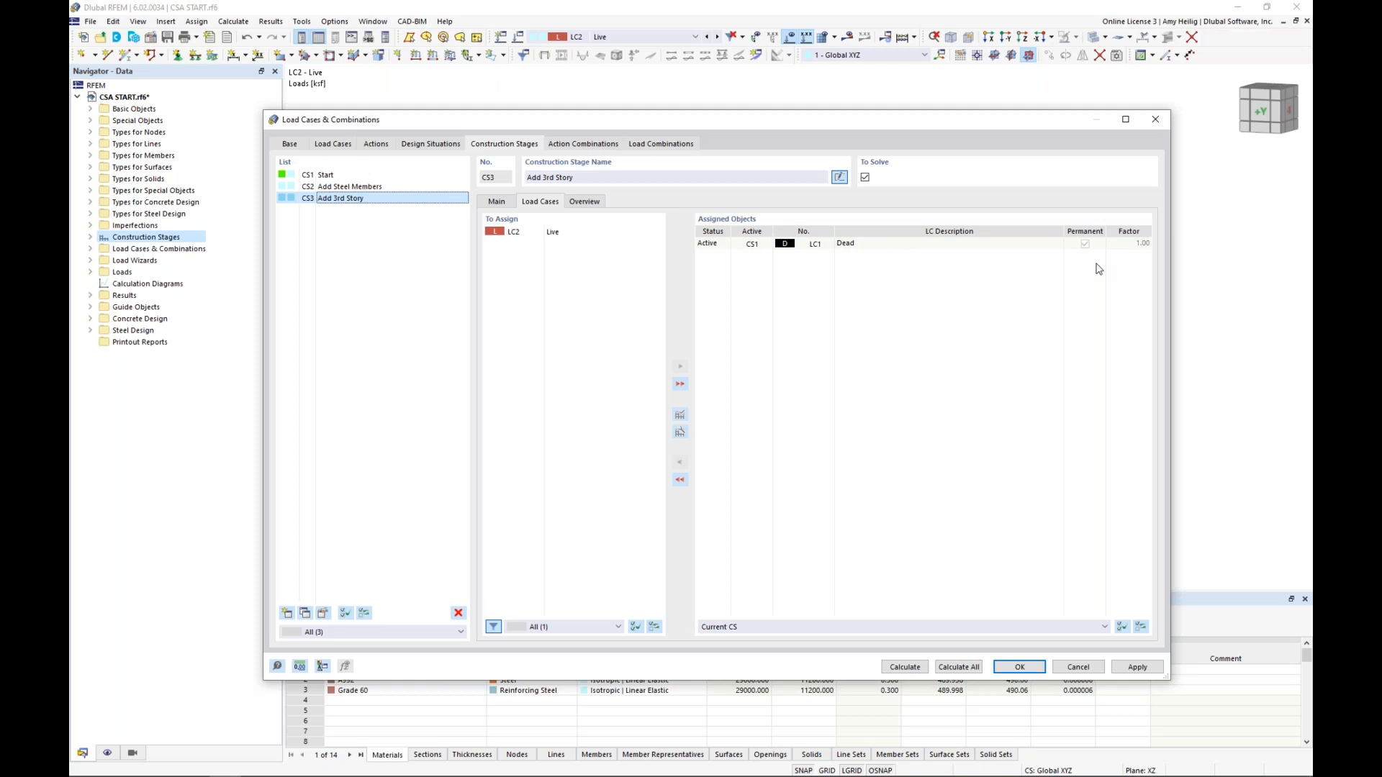
left_click(596, 233)
double_click(596, 237)
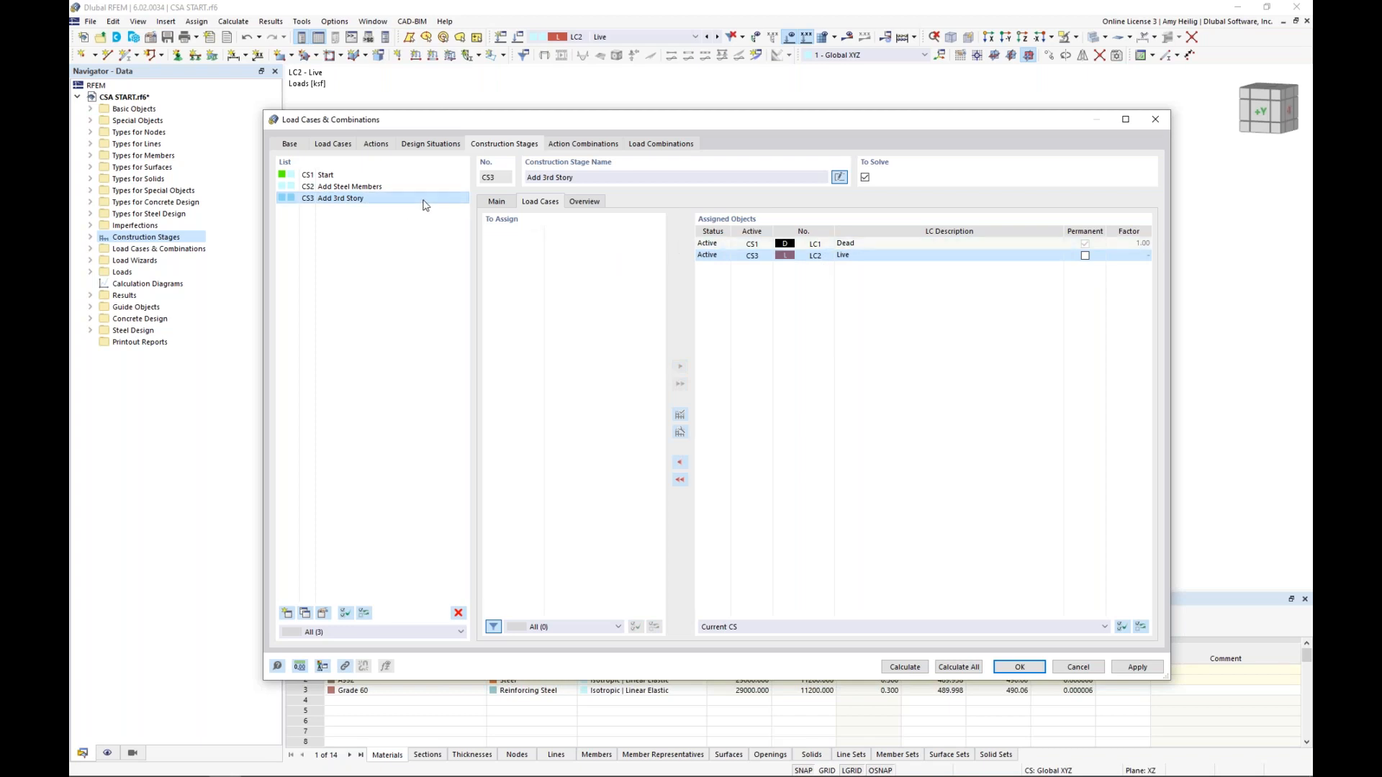
Enable creating combinations by the combination wizard for construction stage CS1 Start, and set the wizard to consider construction stages only
left_click(492, 203)
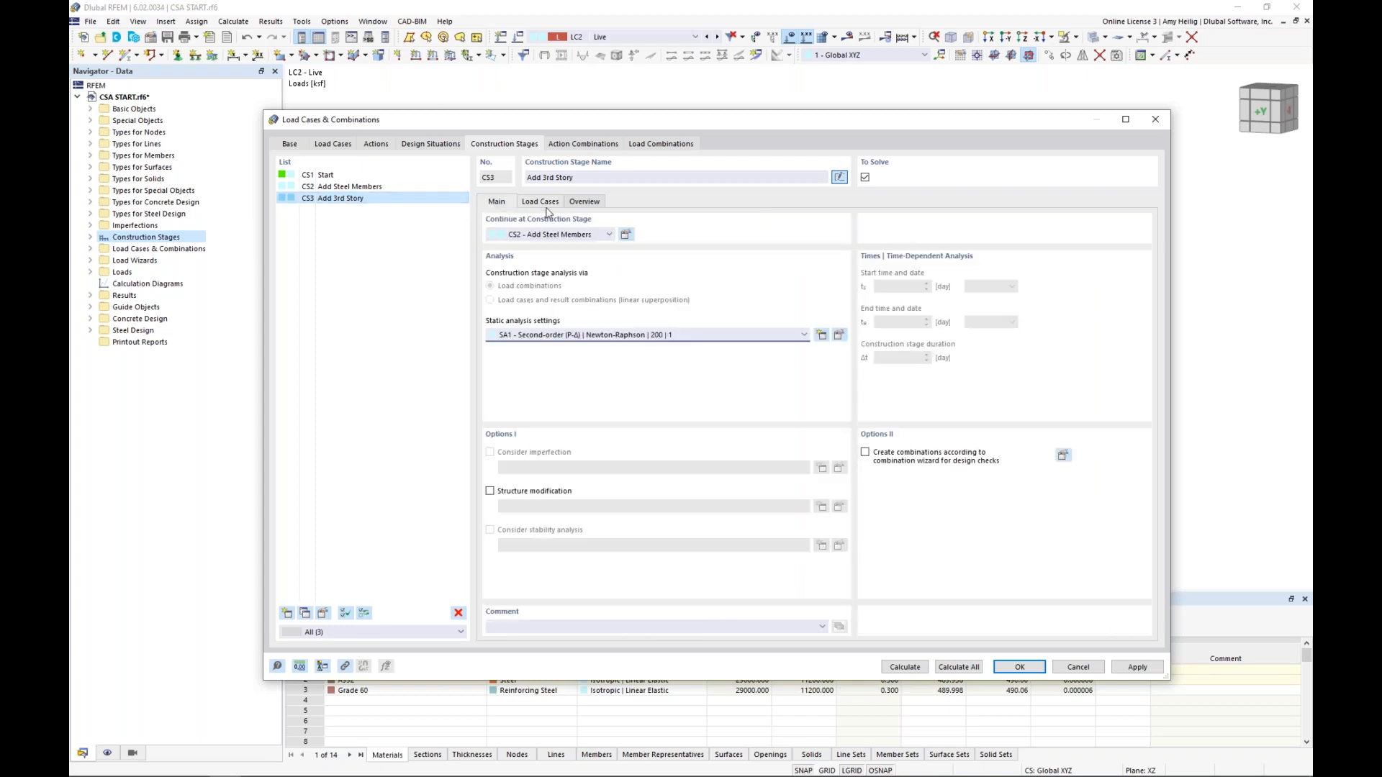
left_click(353, 177)
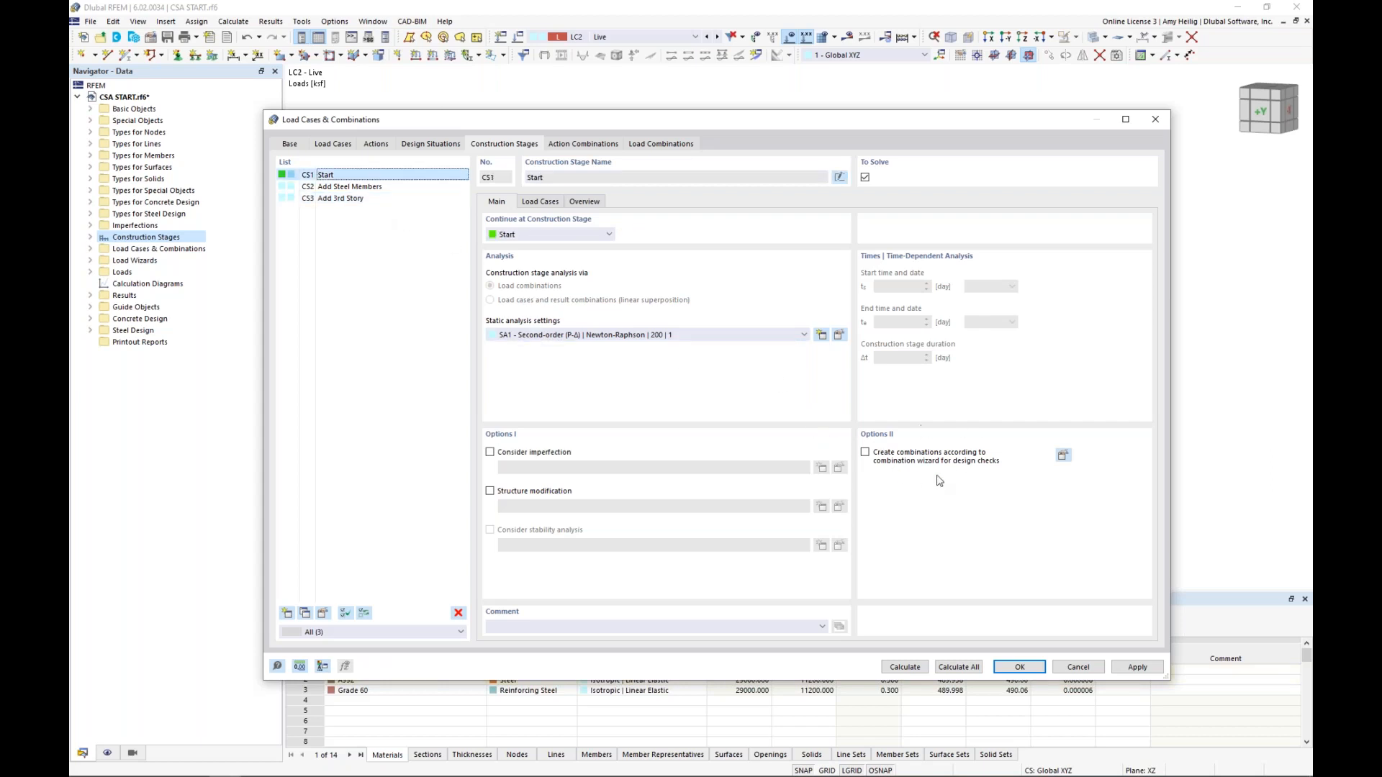
left_click(867, 455)
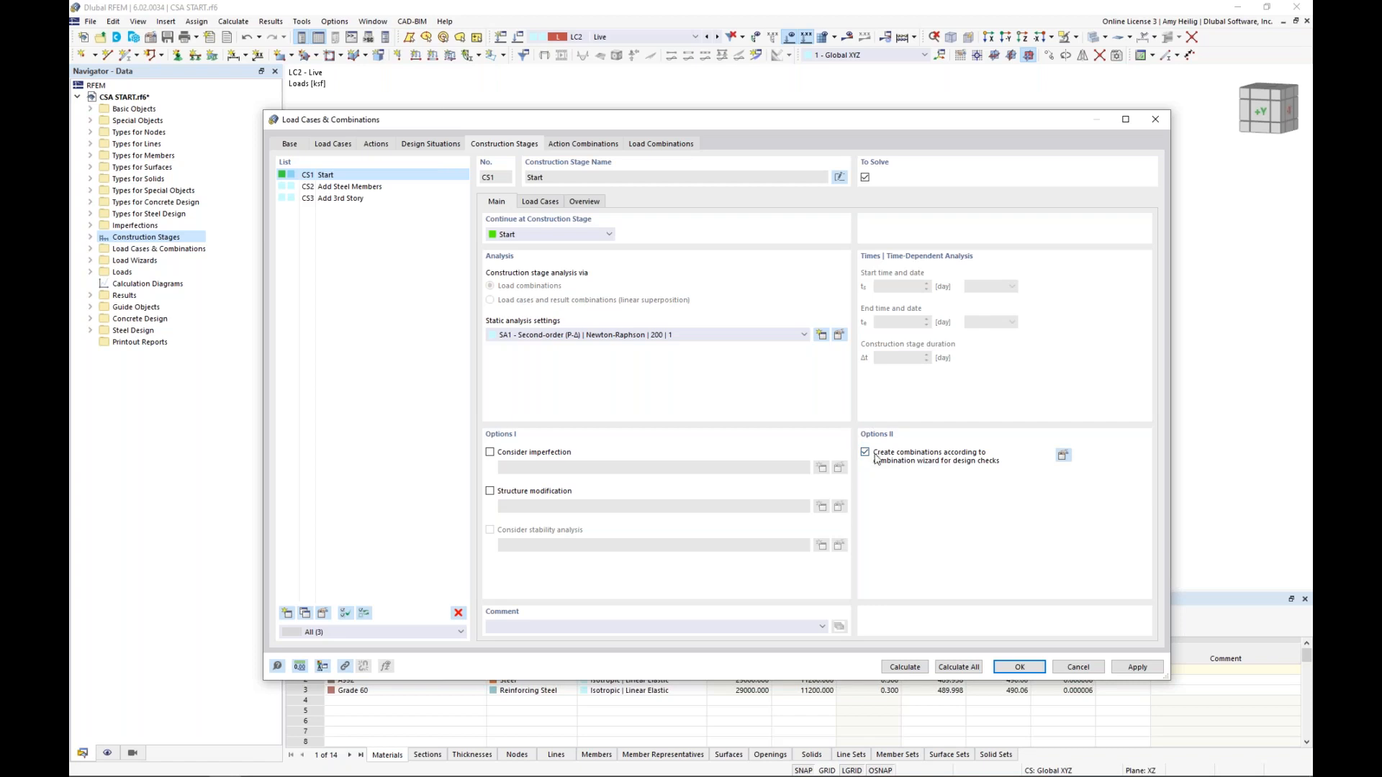
left_click(1062, 456)
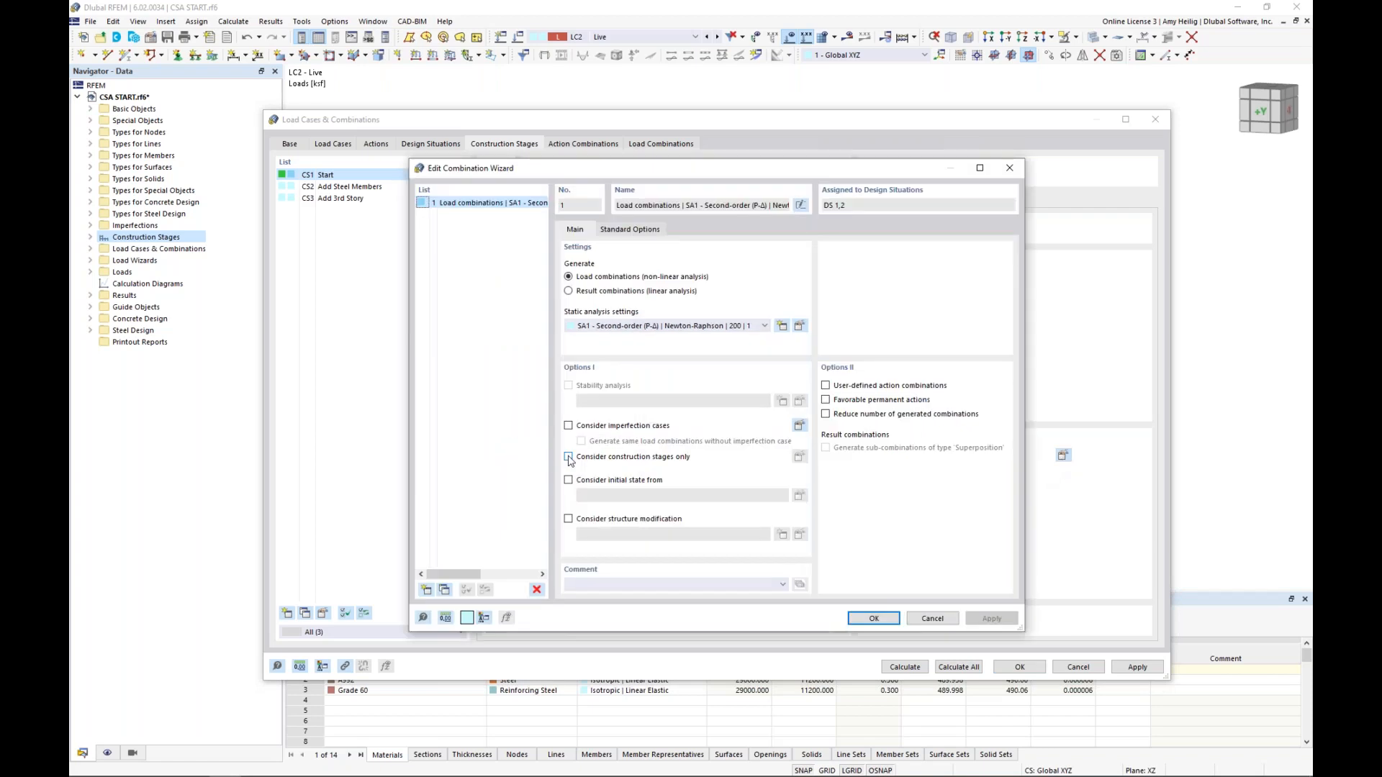
left_click(569, 457)
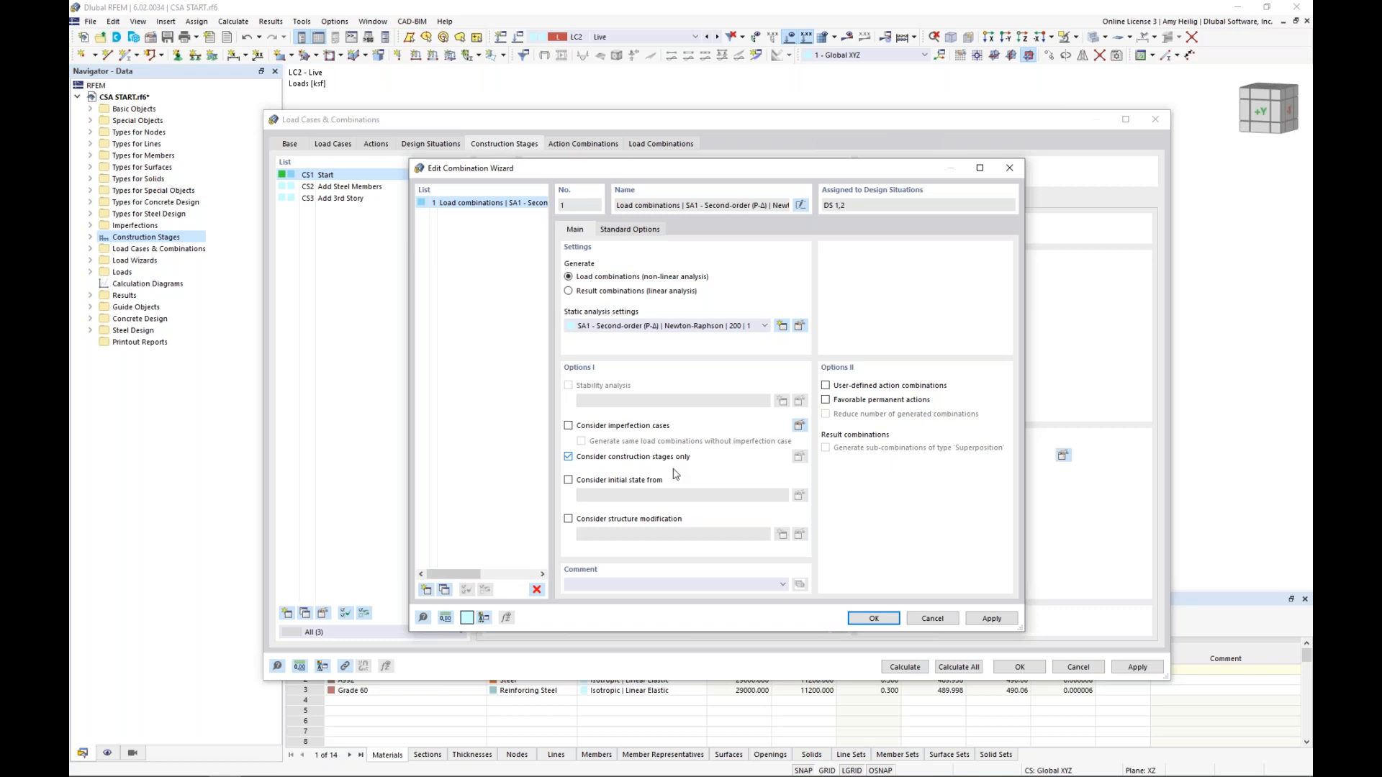
left_click(875, 619)
Check the combination wizard option of construction stages CS2 and CS3 and the wizard settings used by CS3, and return to CS1
left_click(338, 187)
left_click(333, 200)
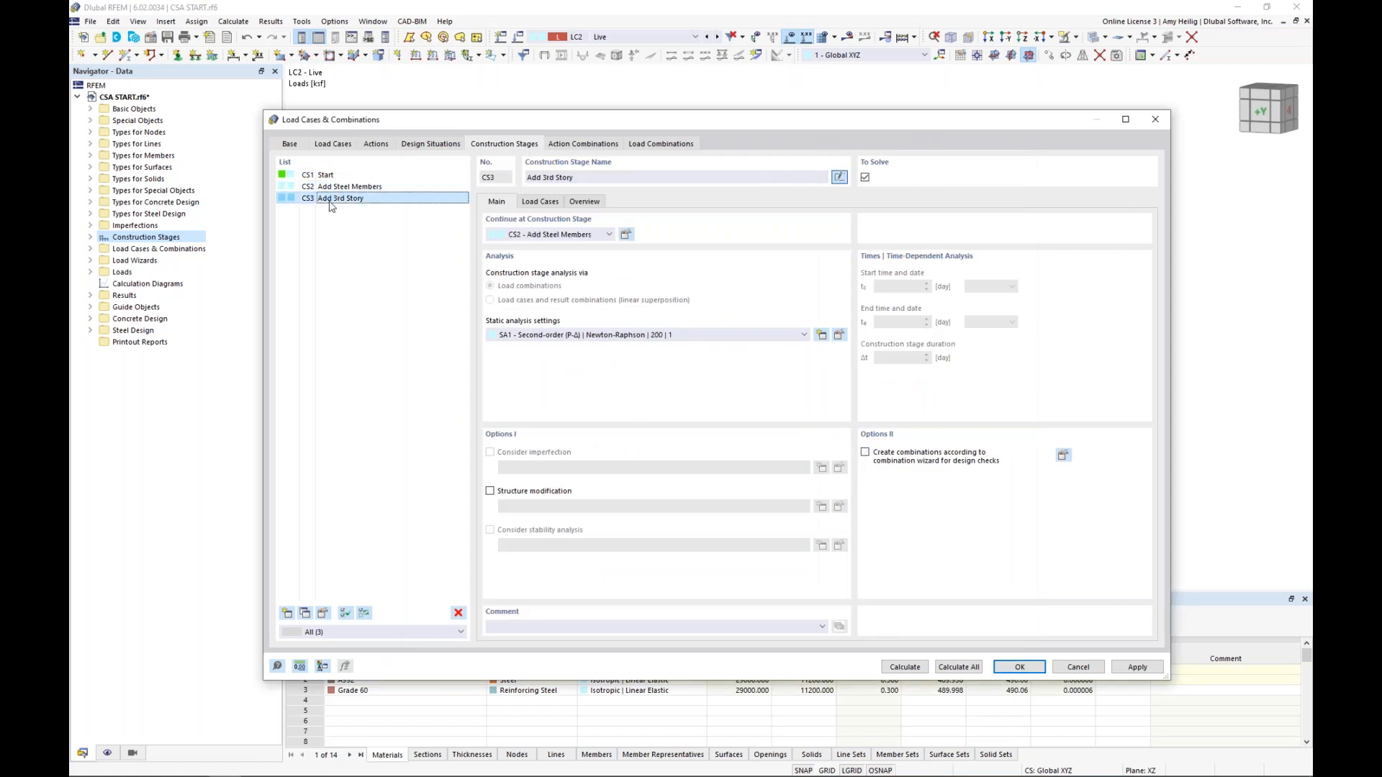
left_click(1064, 456)
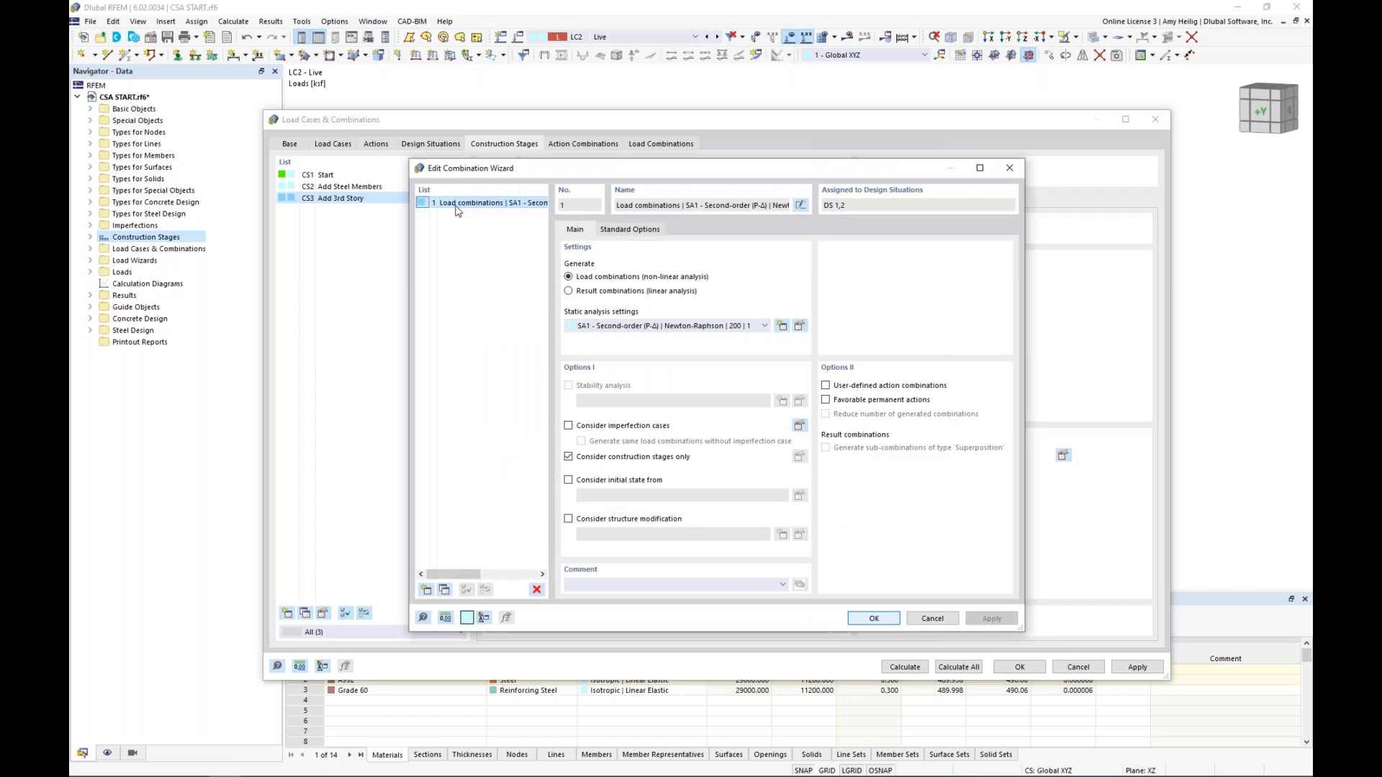
left_click(890, 622)
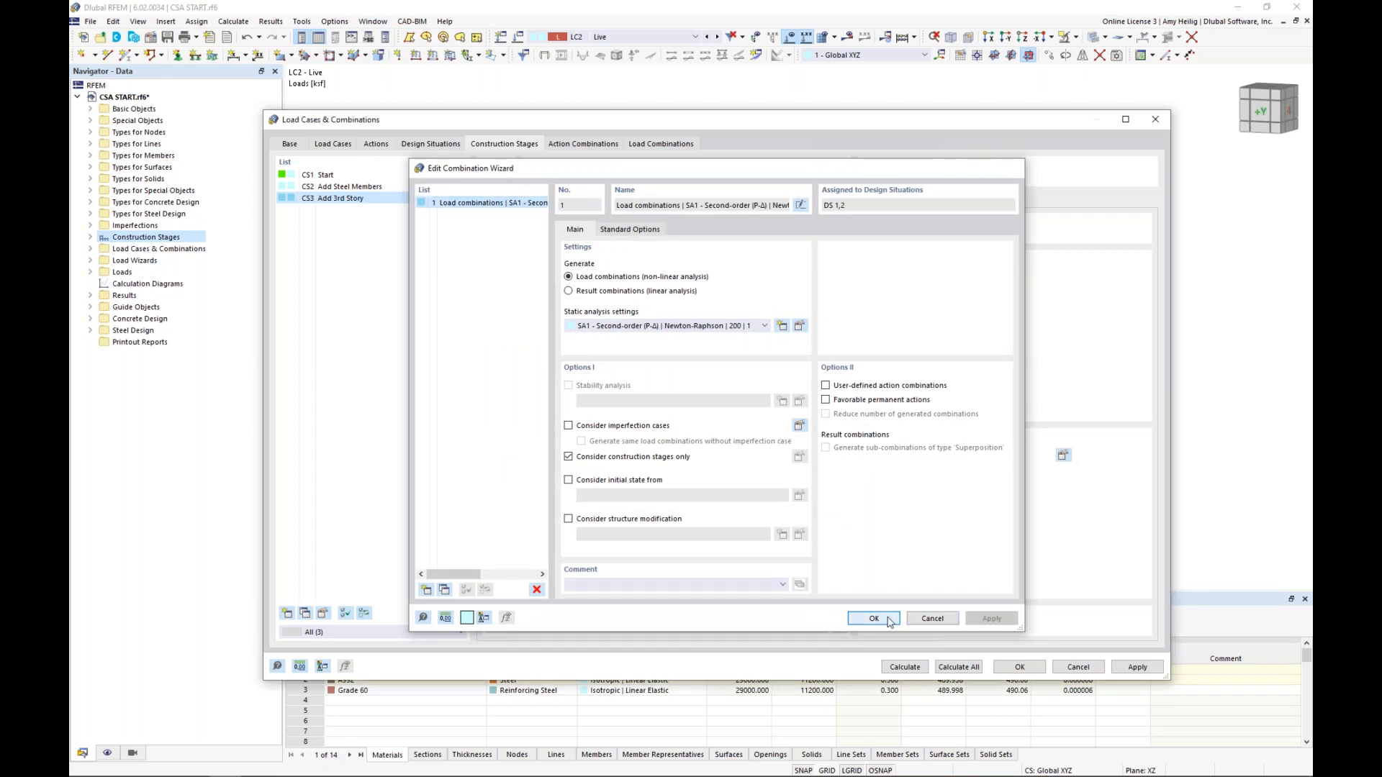
left_click(372, 176)
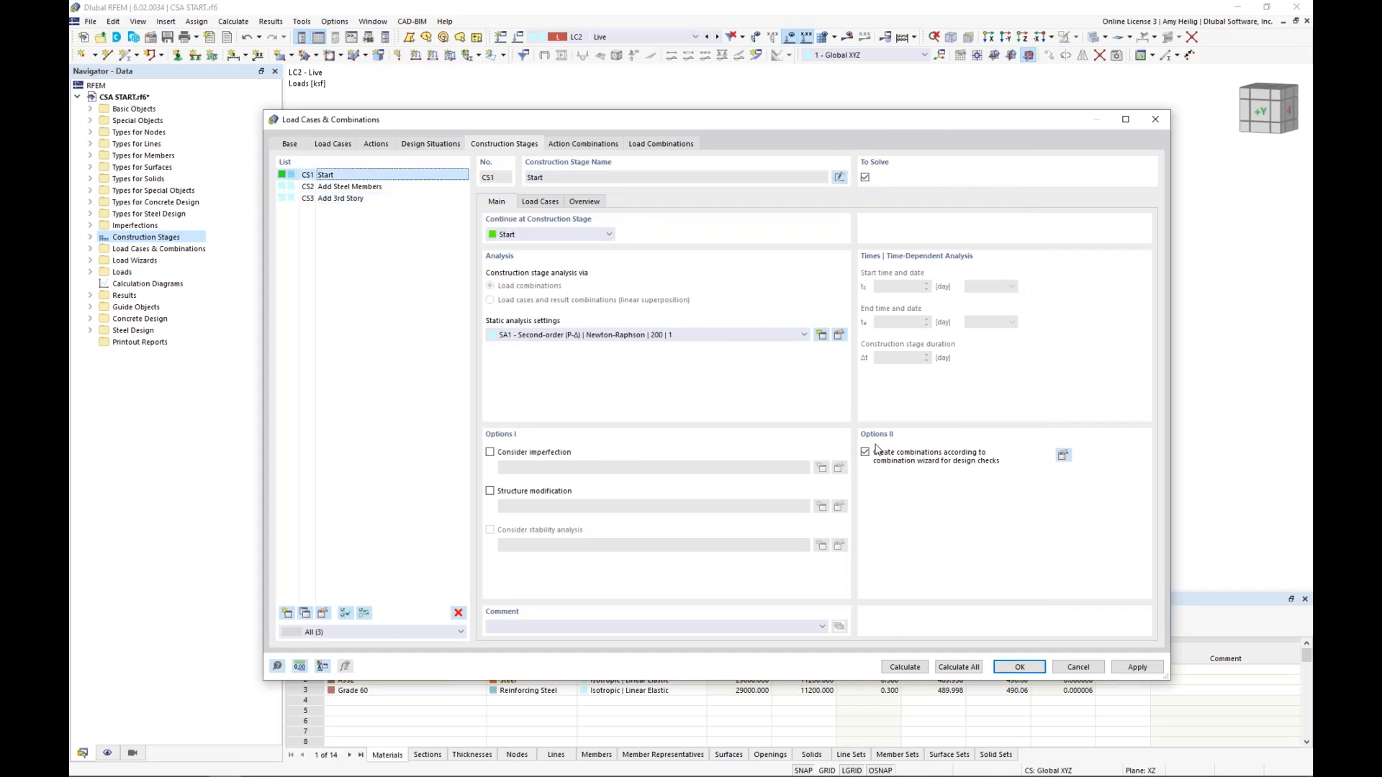
Examine the design situation, initial state and construction stage of the generated load combinations CO1 to CO5
left_click(675, 145)
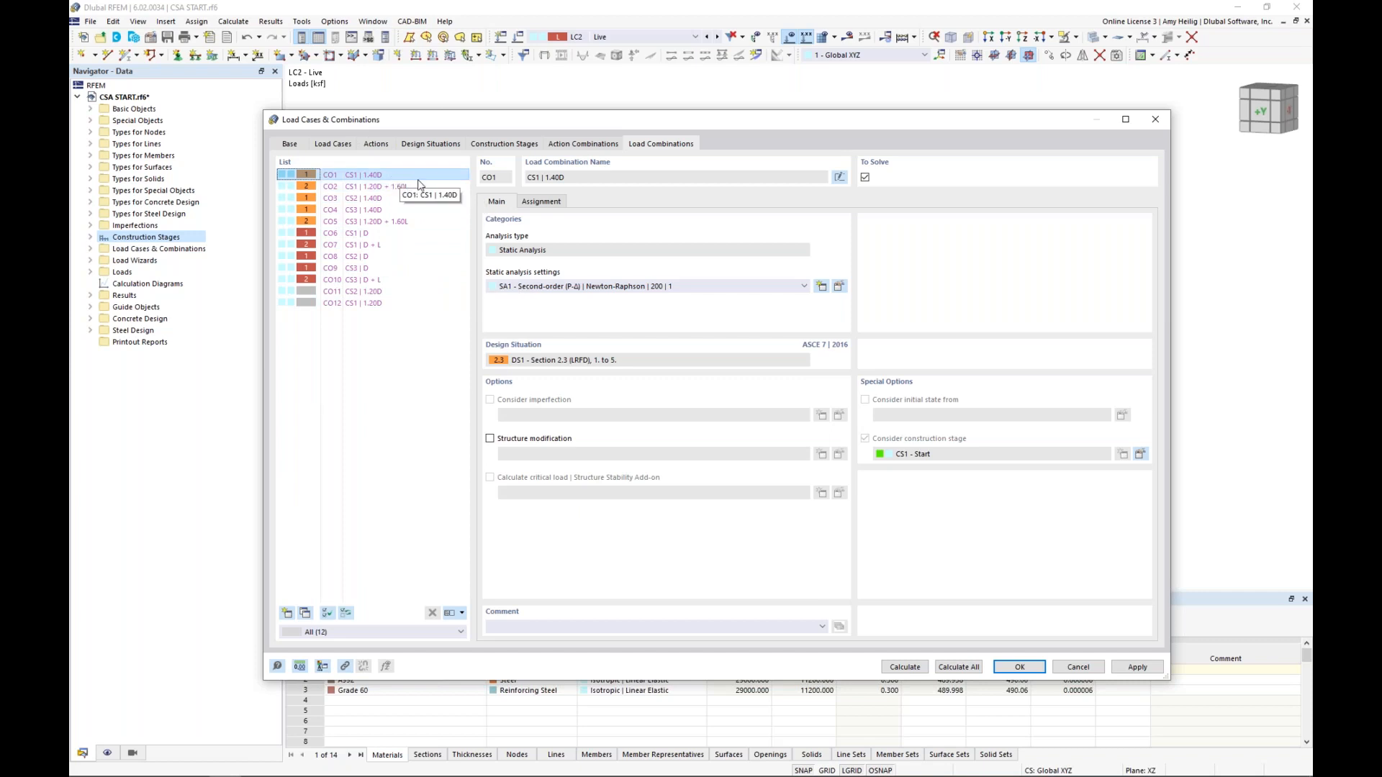
left_click(382, 175)
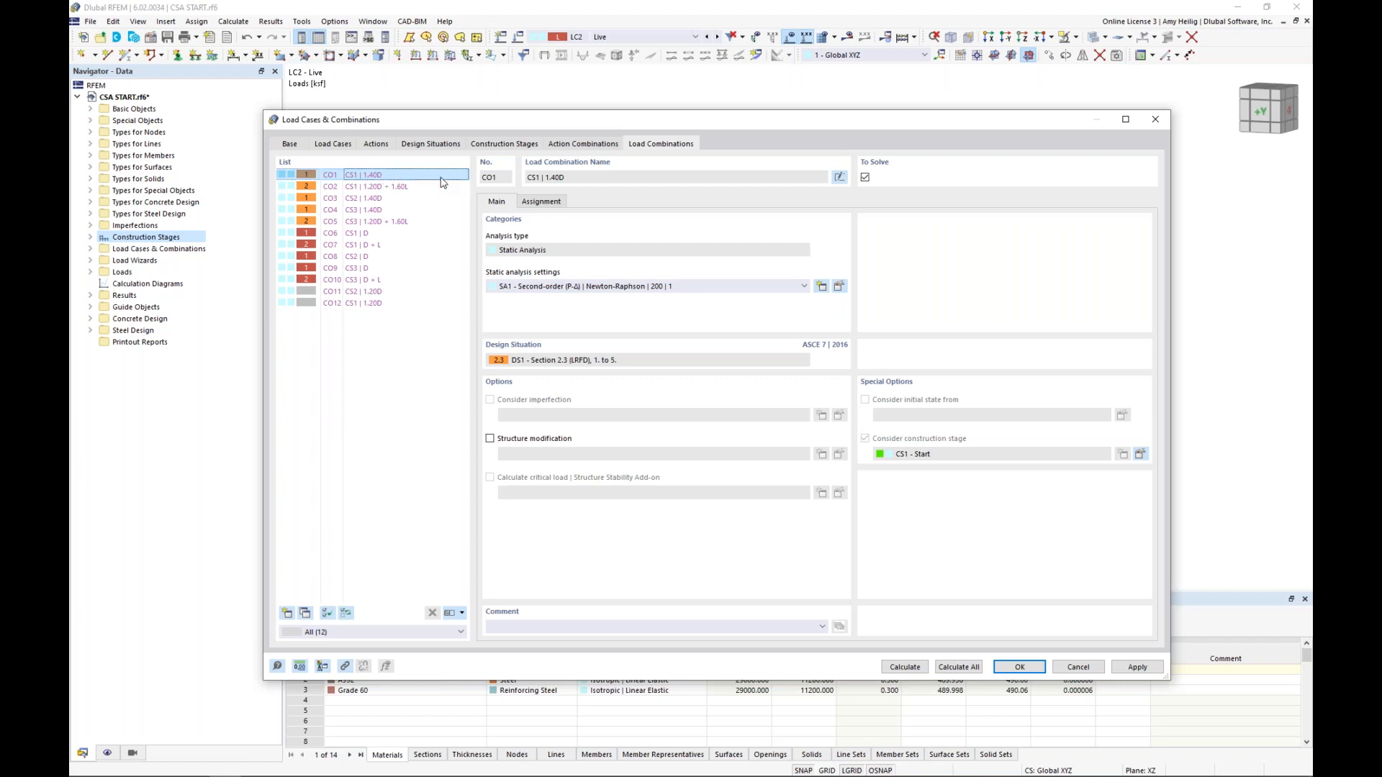
left_click(387, 188)
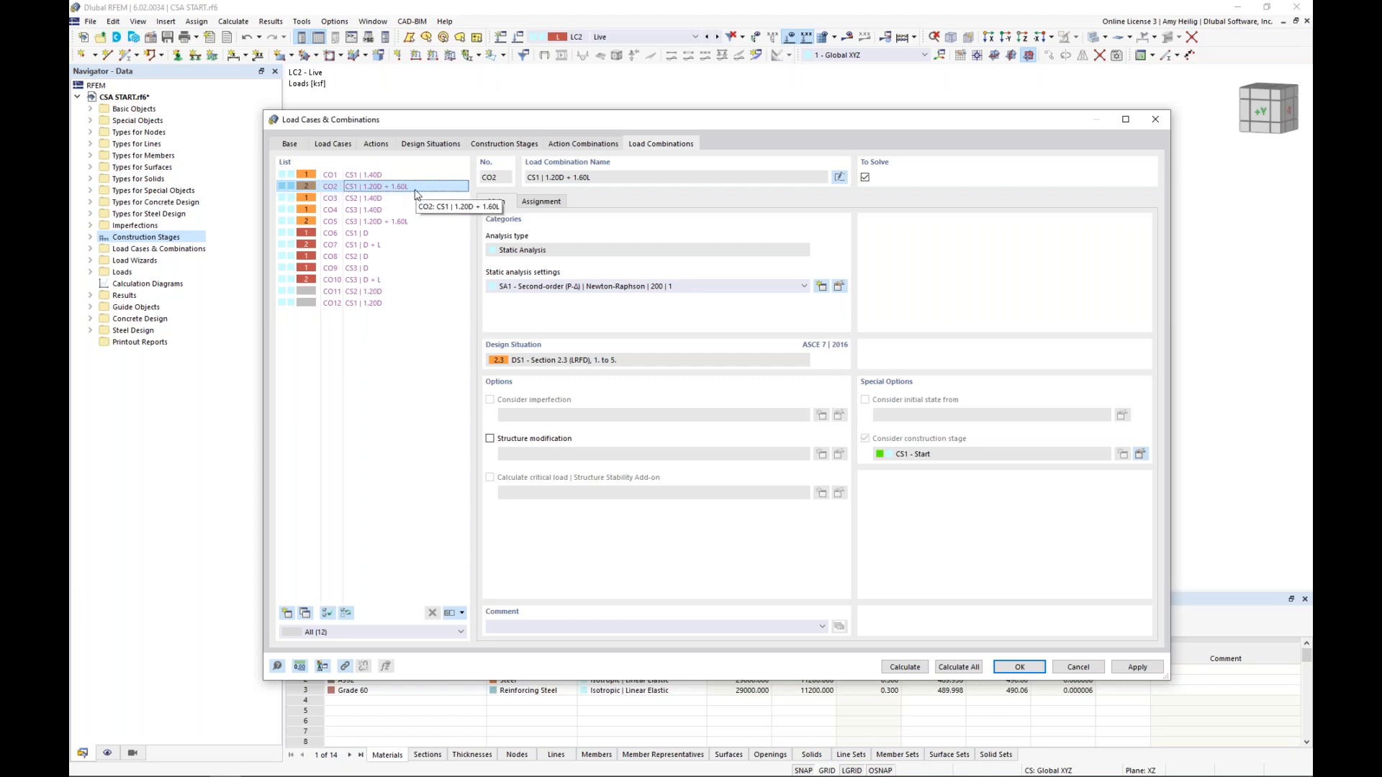
left_click(403, 199)
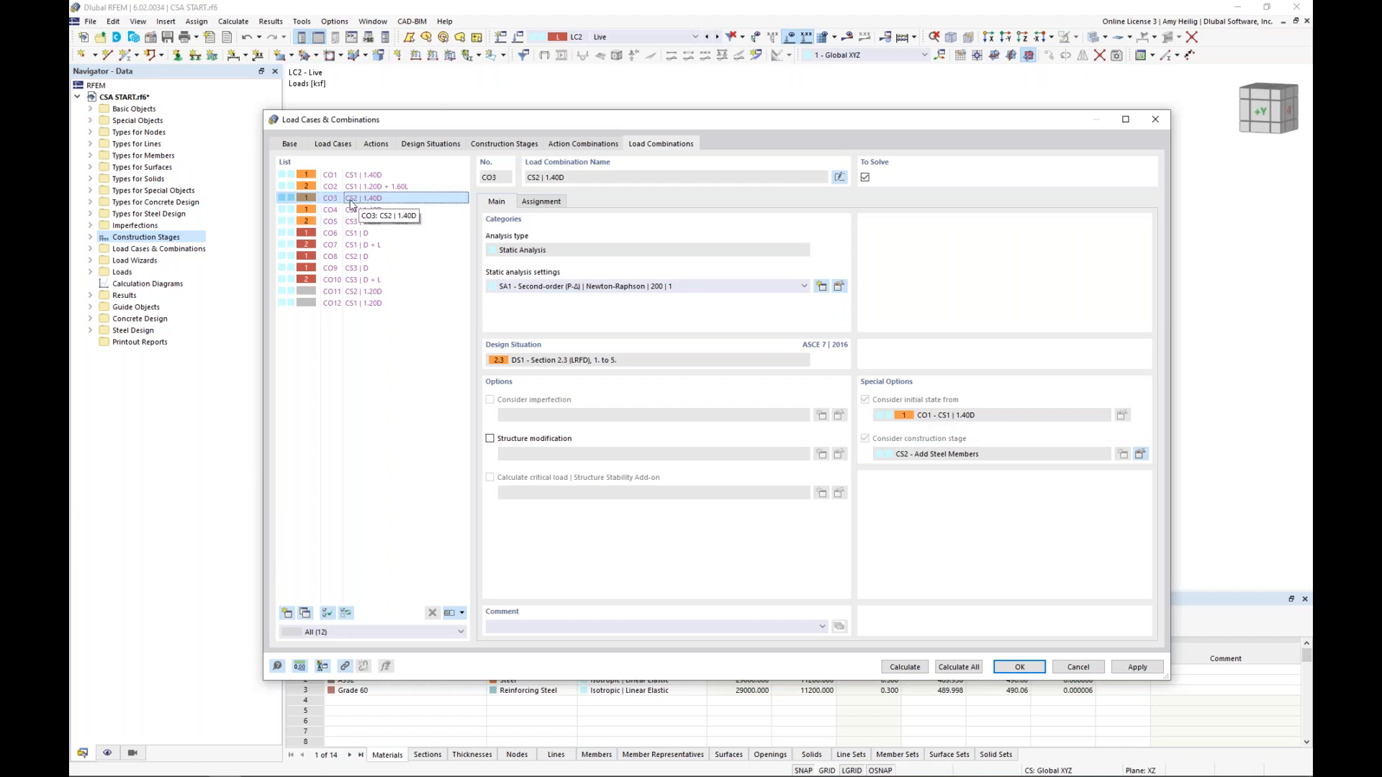
left_click(382, 210)
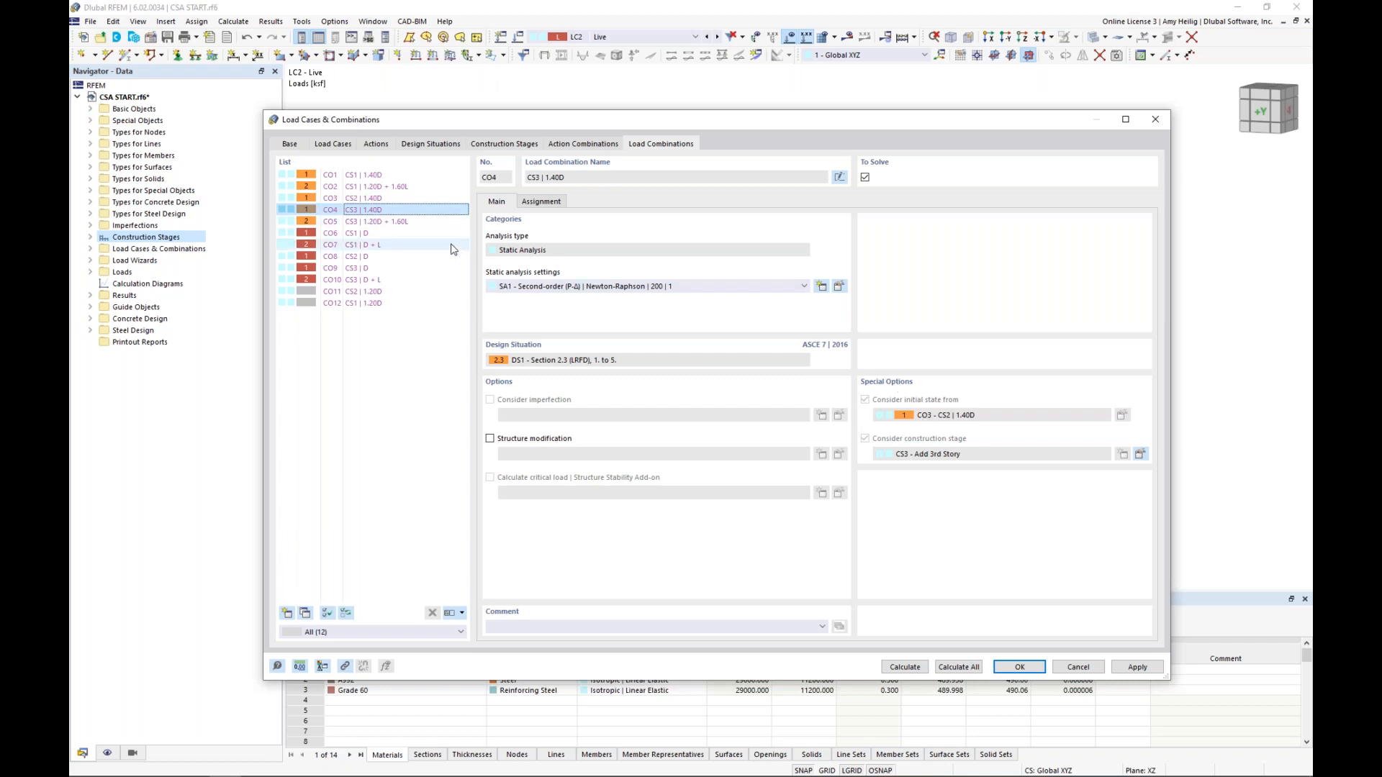
left_click(415, 224)
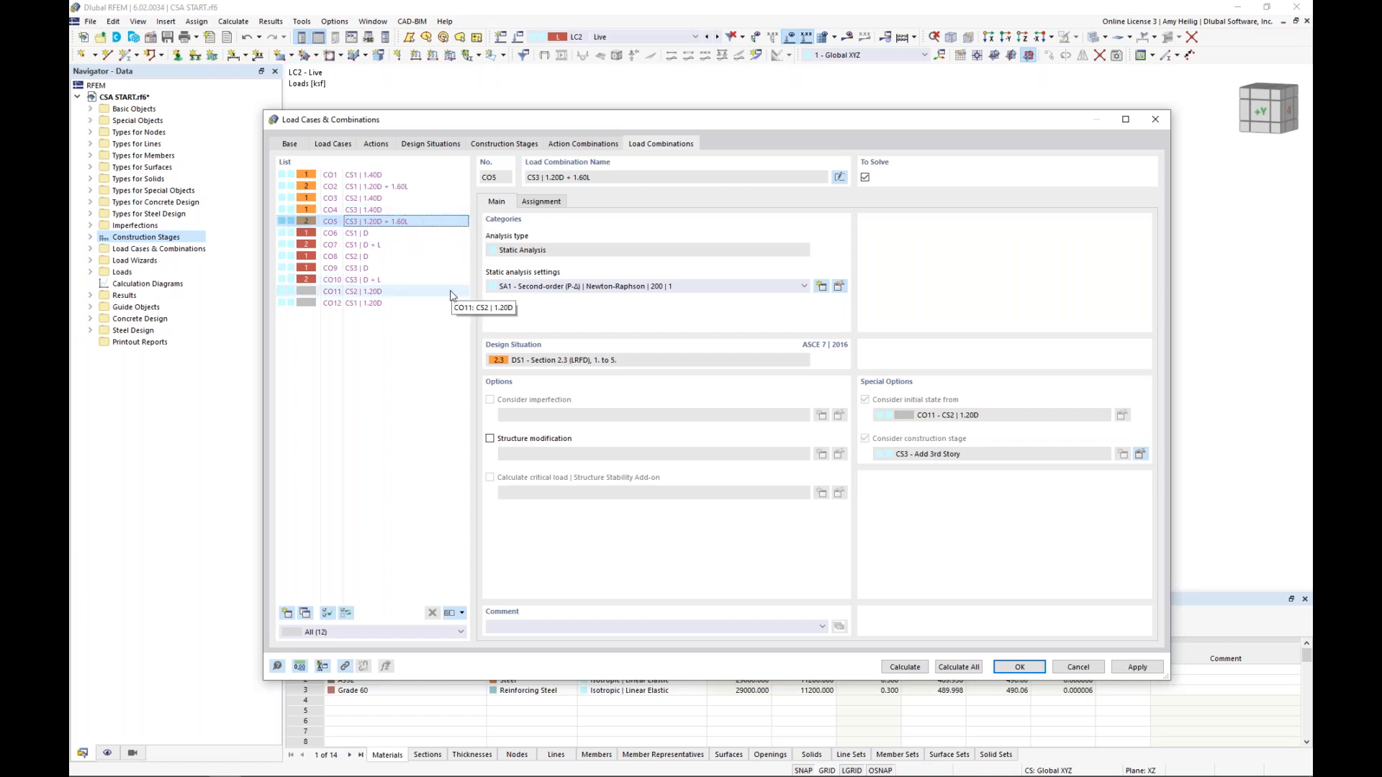
Review load combinations CO6, CO8, CO12, CO11 and CO5, and accept the load case and combination settings
left_click(401, 234)
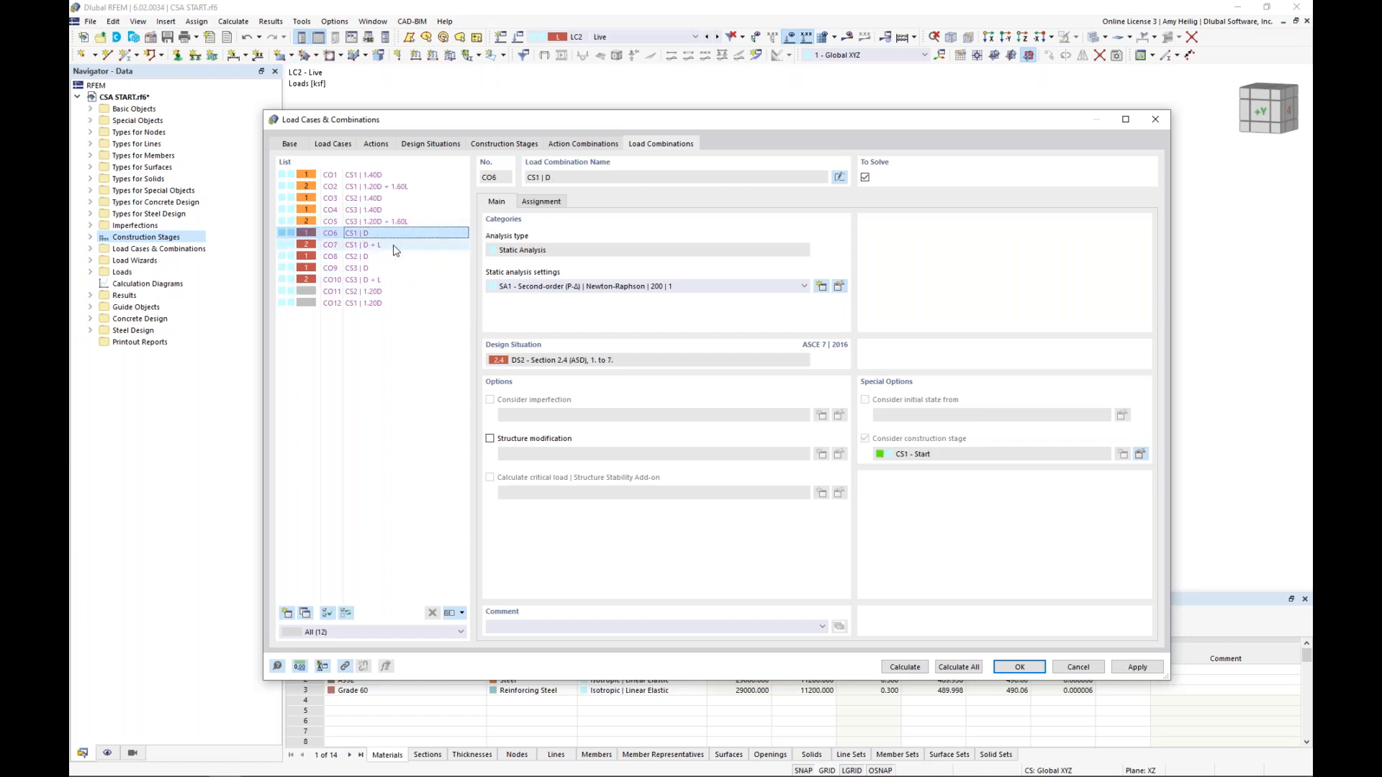
left_click(395, 256)
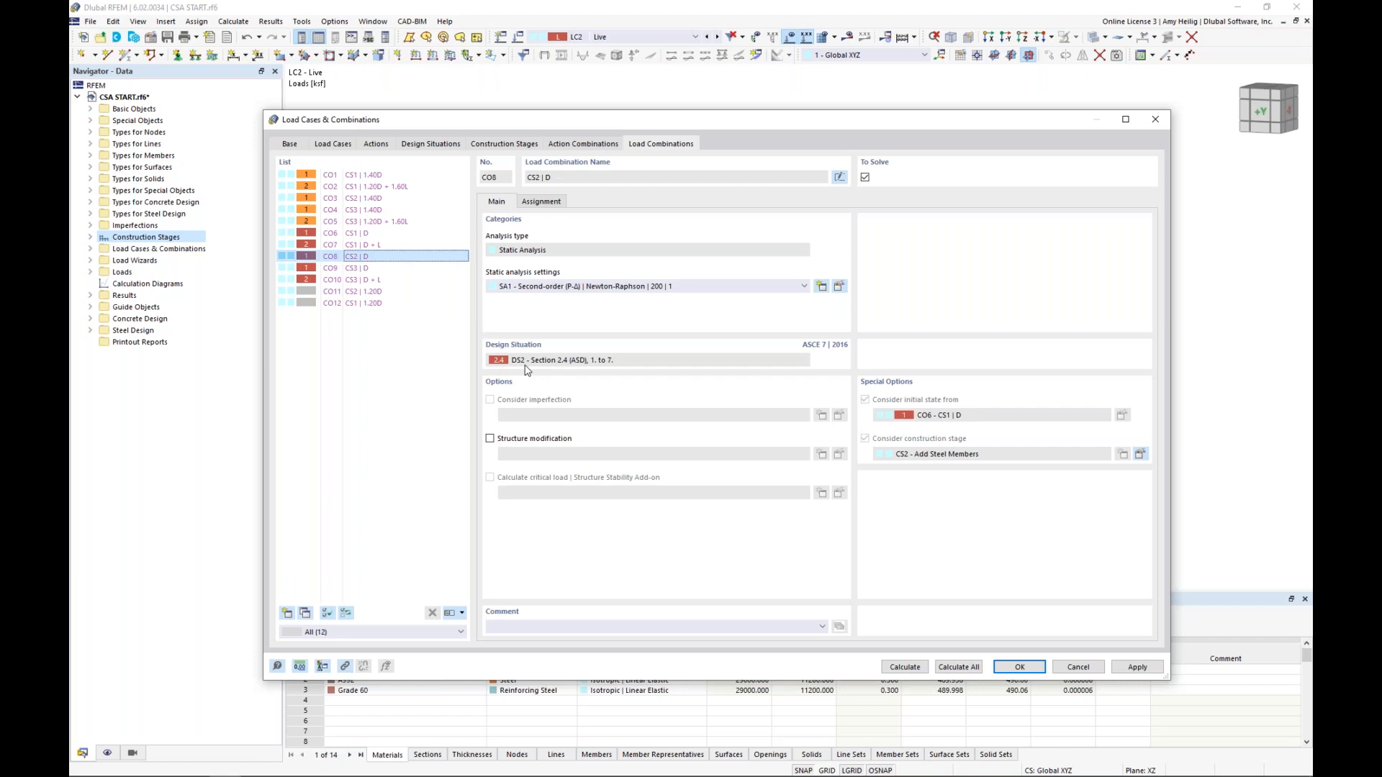
left_click(399, 303)
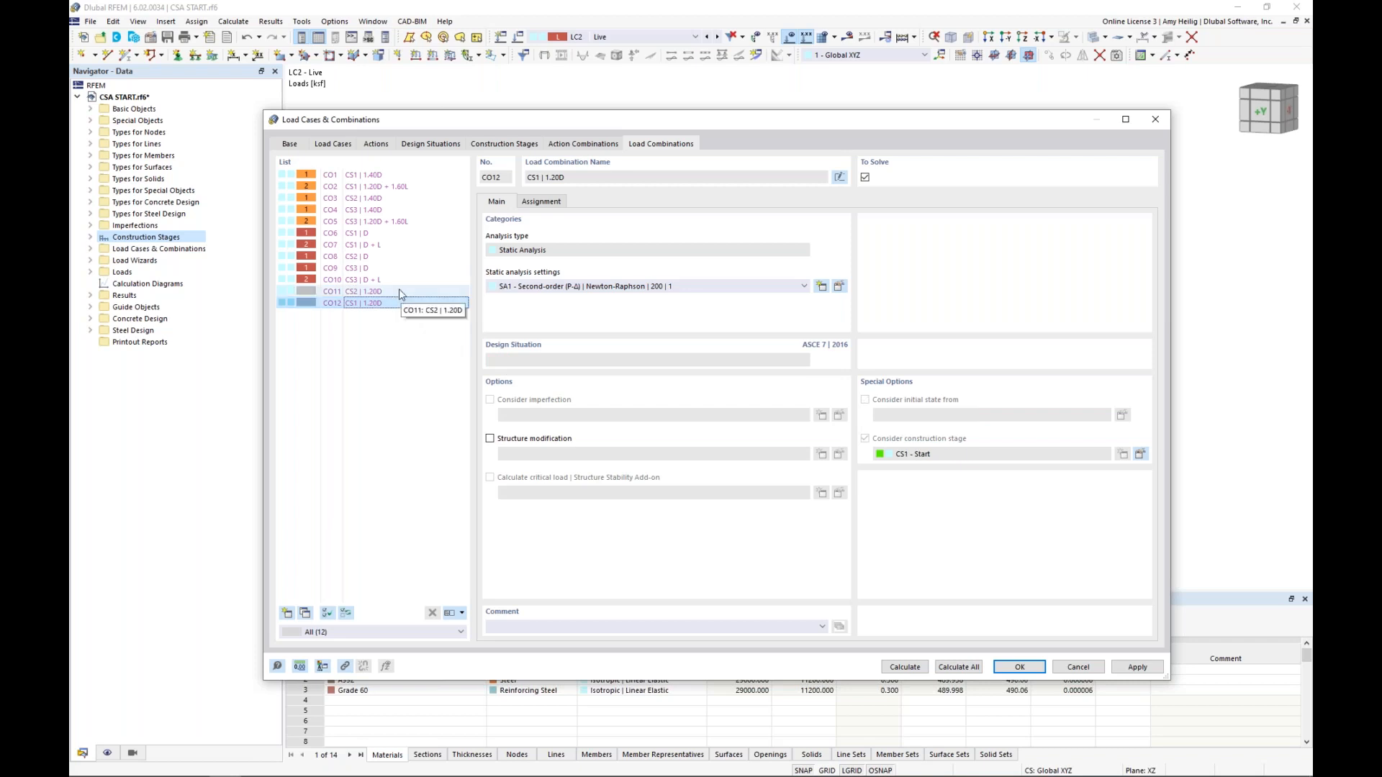
left_click(400, 291)
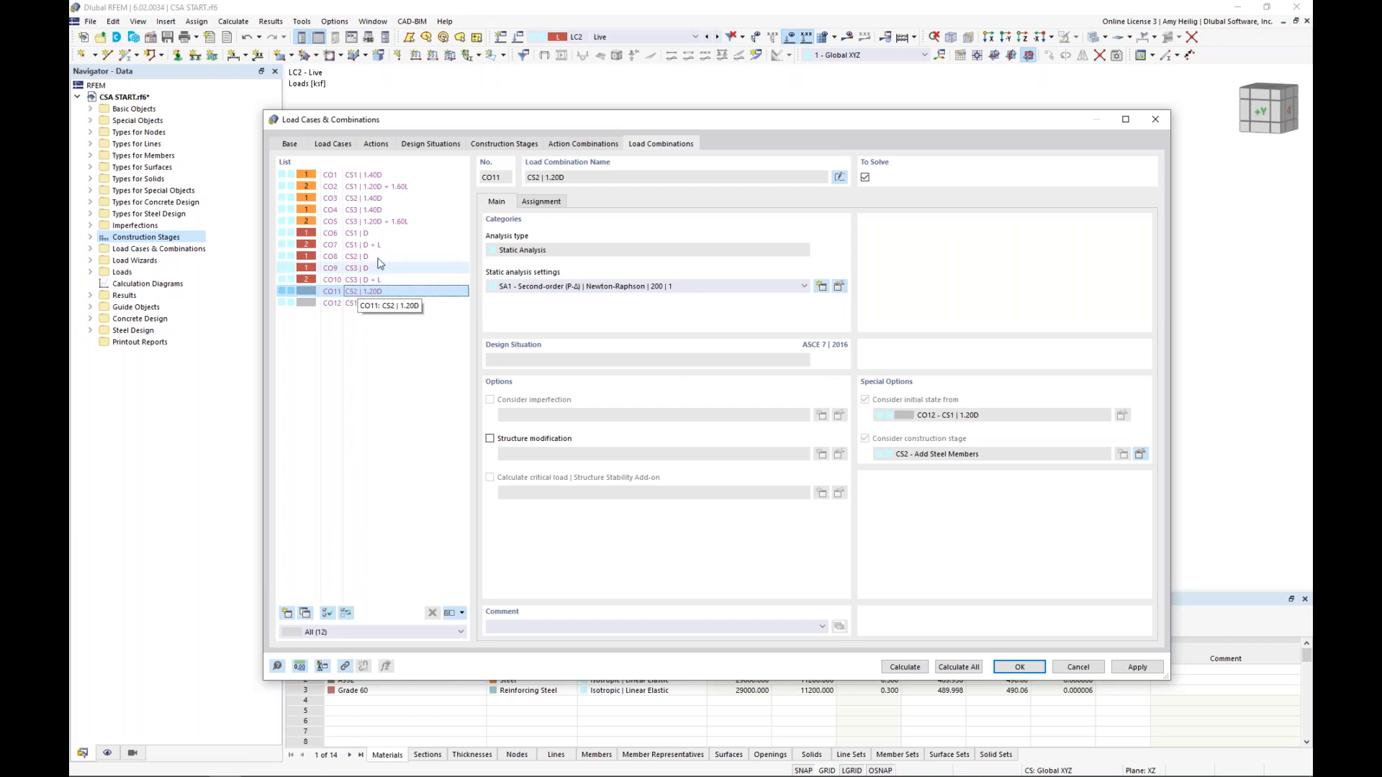
left_click(387, 224)
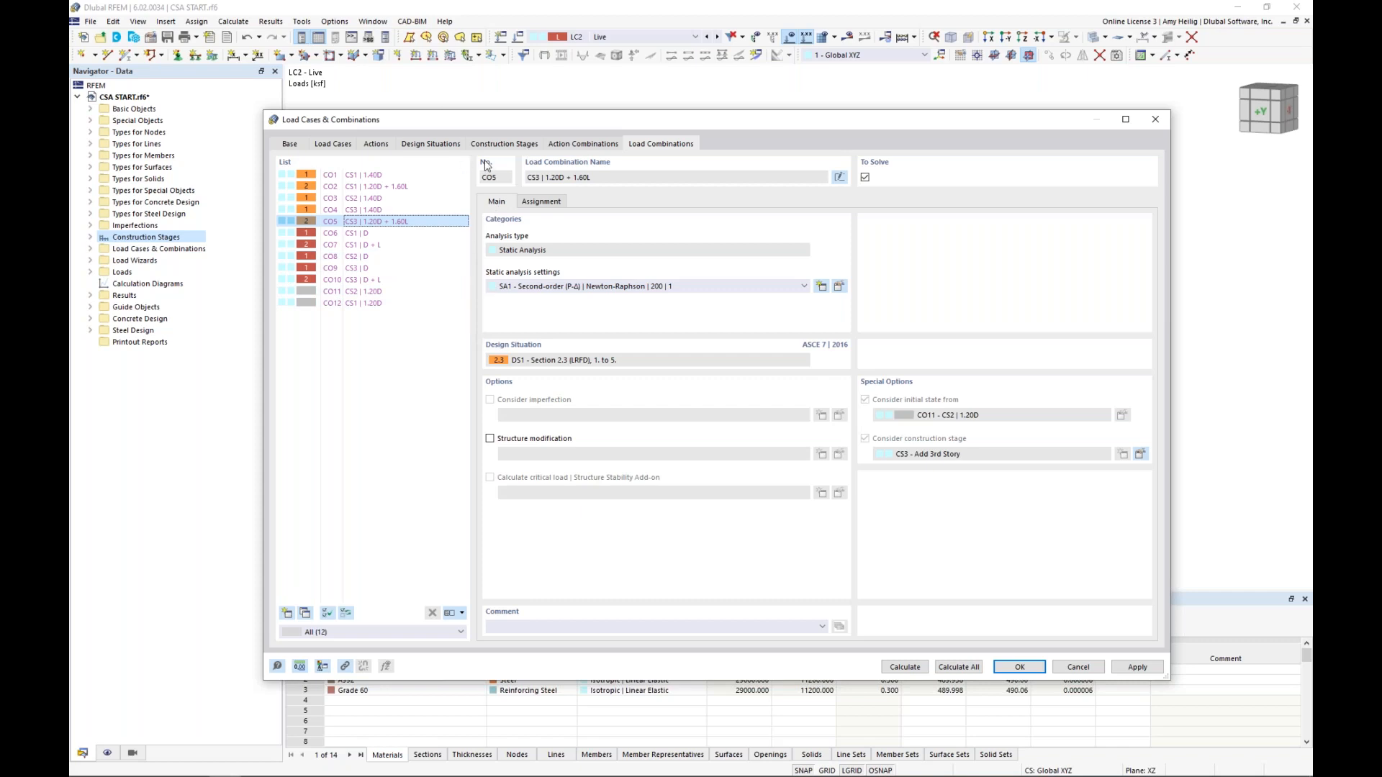
left_click(1020, 668)
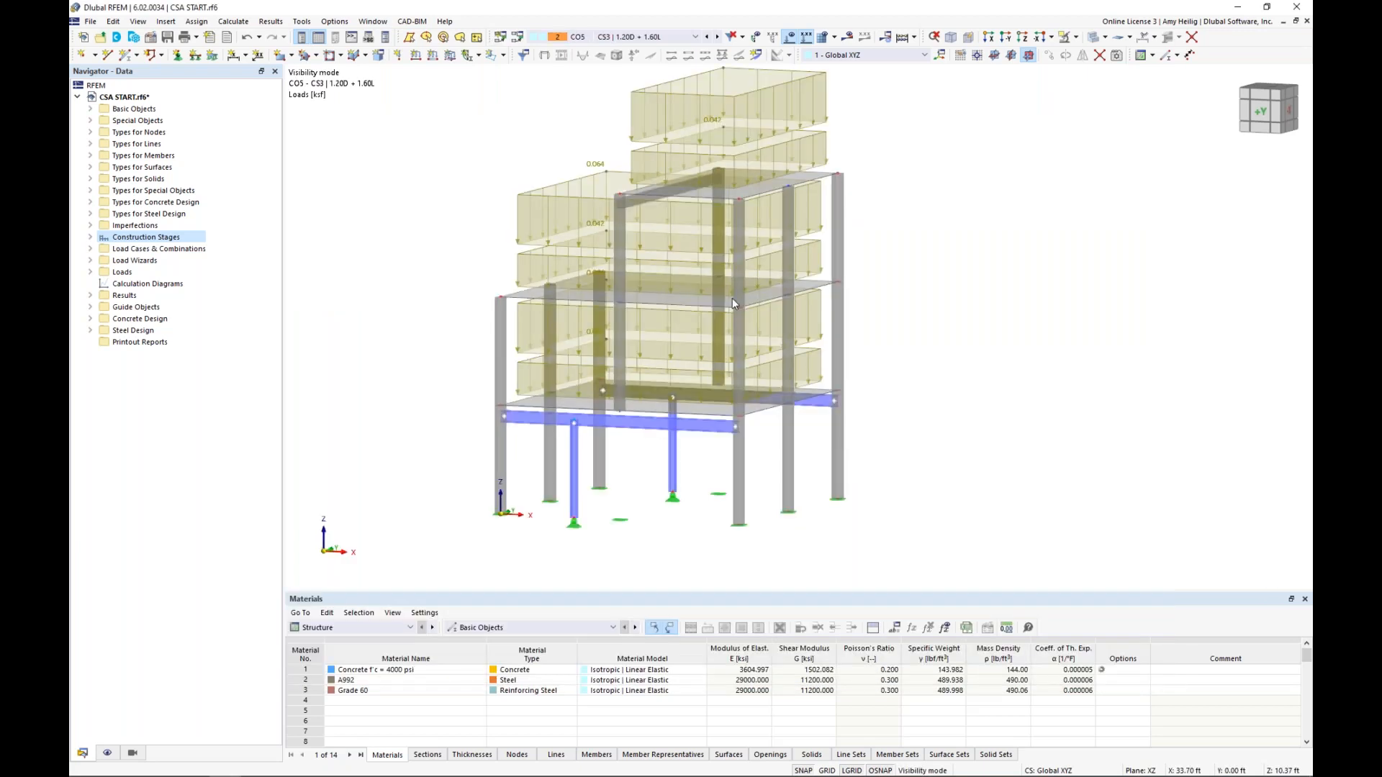
Inspect the loads of combination CO5 on the model, and switch the display to CO1 CS1 | 1.40D
scroll(762, 248, "down", 1)
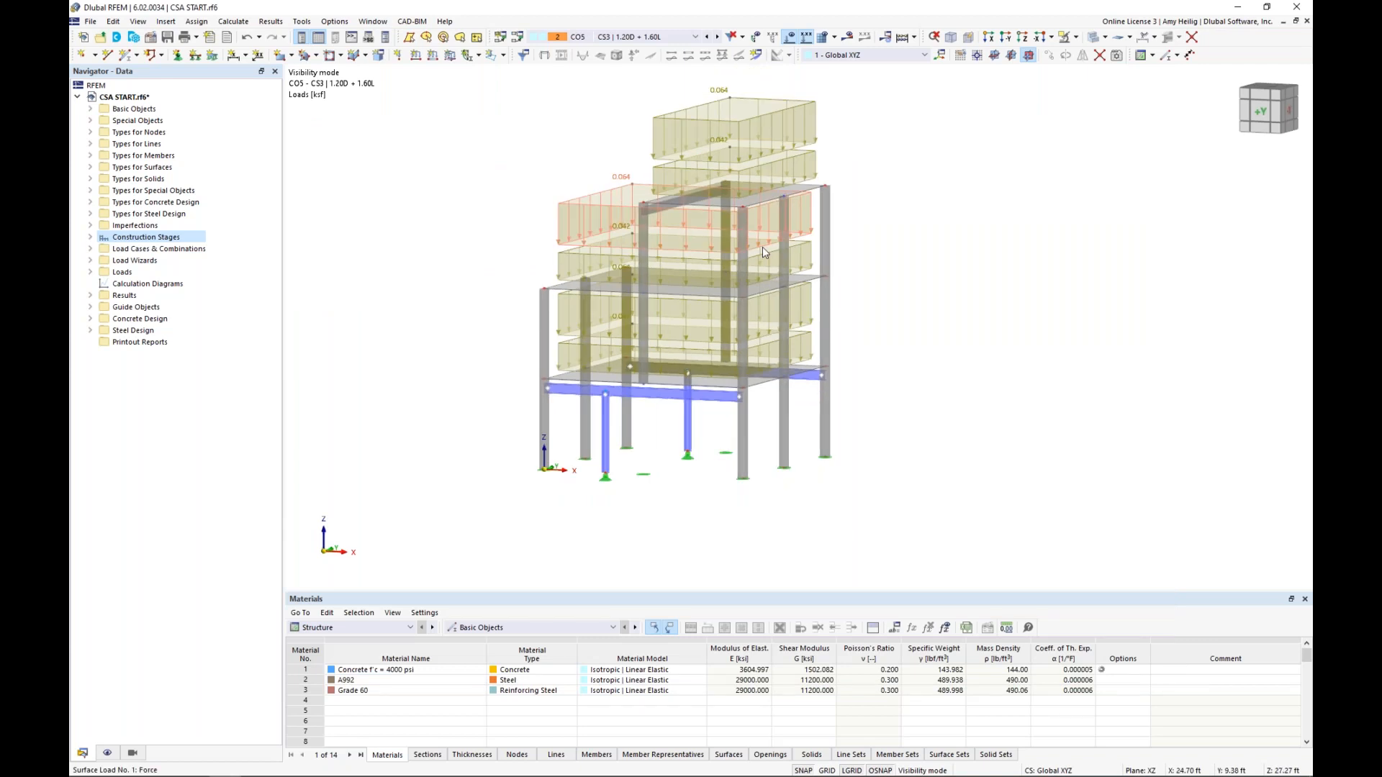
middle_click_drag(762, 247, 747, 252, "ctrl")
scroll(762, 247, "down", 1)
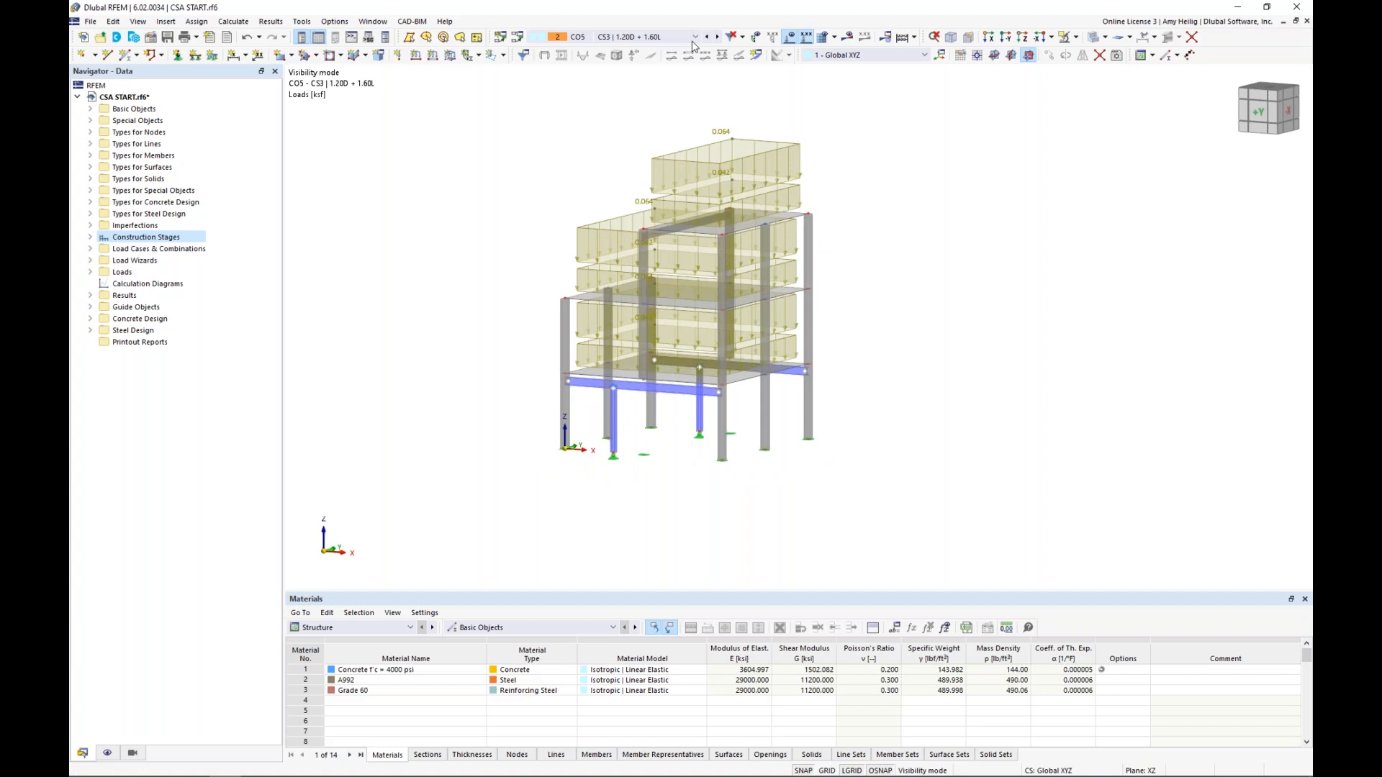
left_click(693, 38)
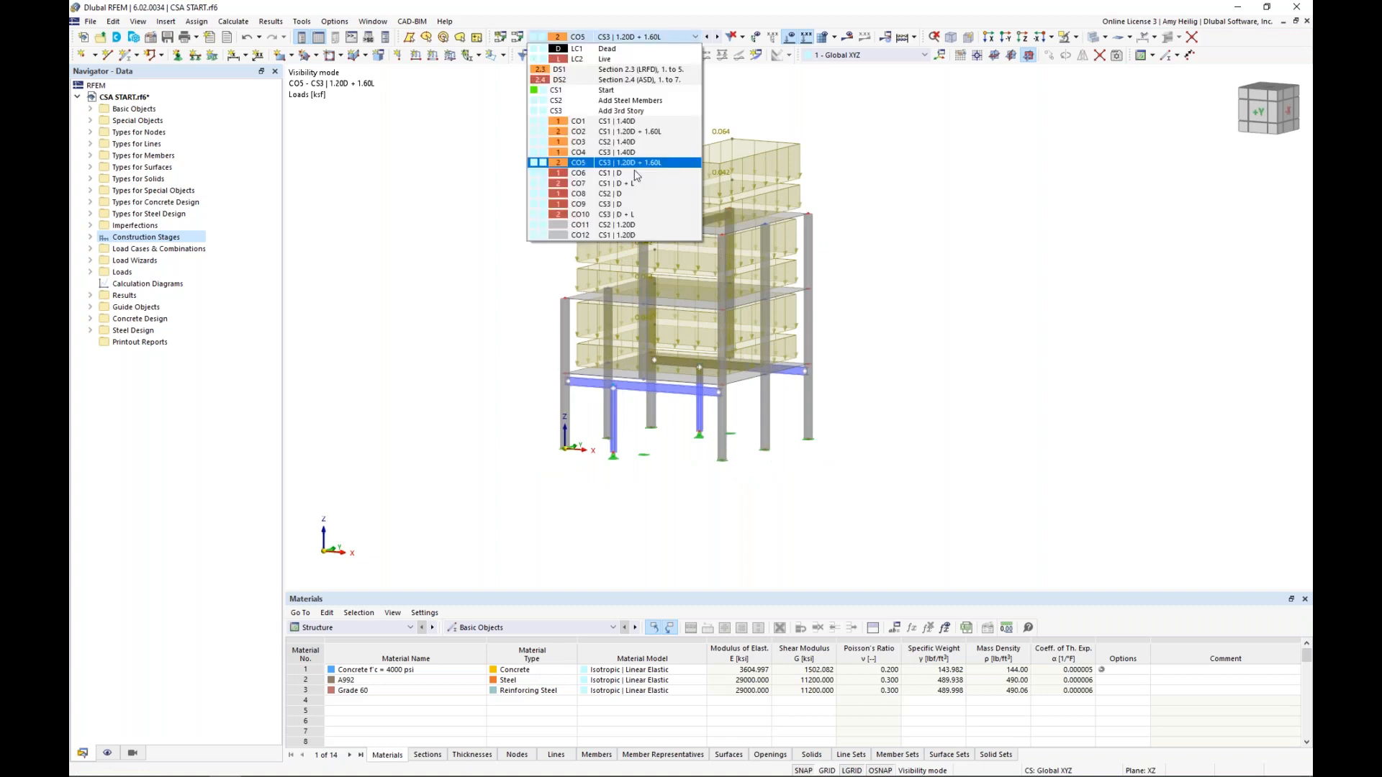
left_click(624, 121)
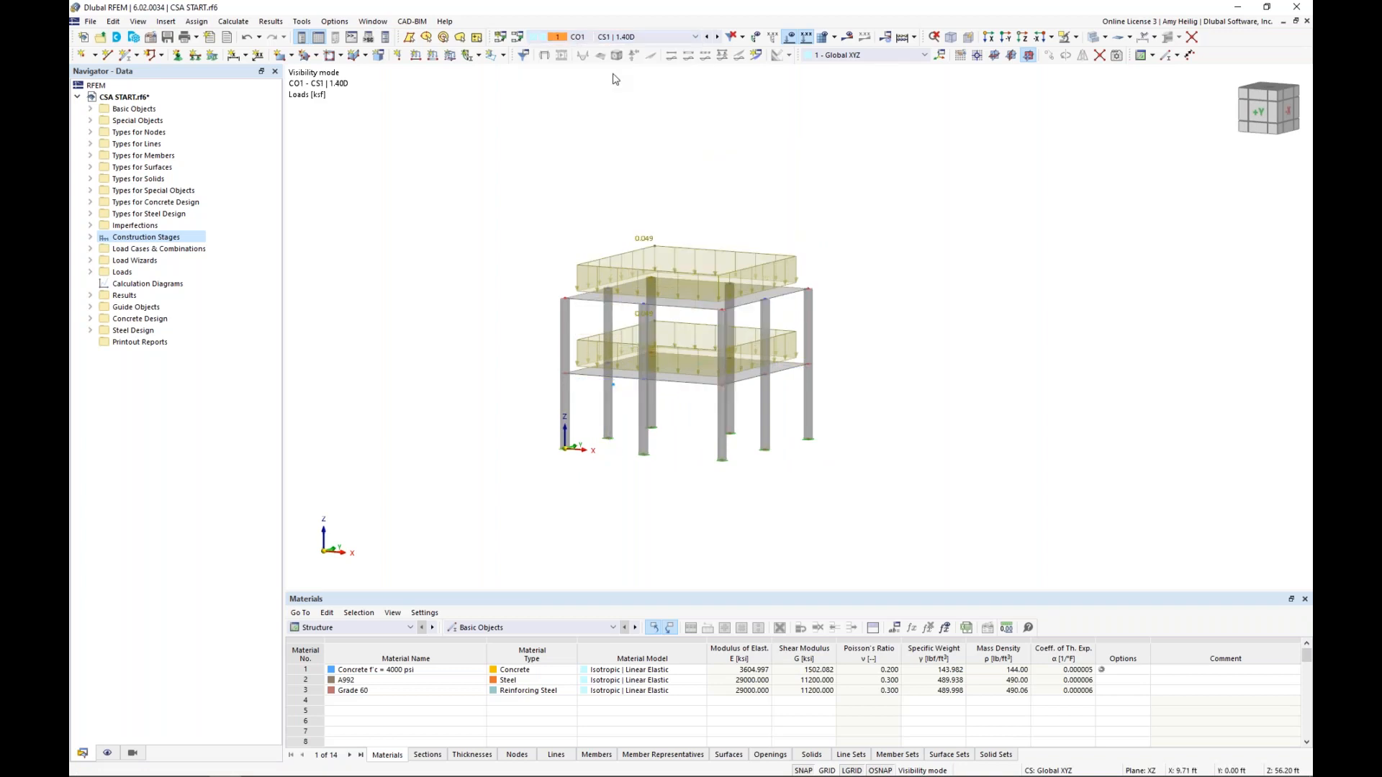
Step through the load combinations from CO1 up to CO5, comparing the active structure and loads of each construction stage
left_click(718, 36)
left_click(718, 37)
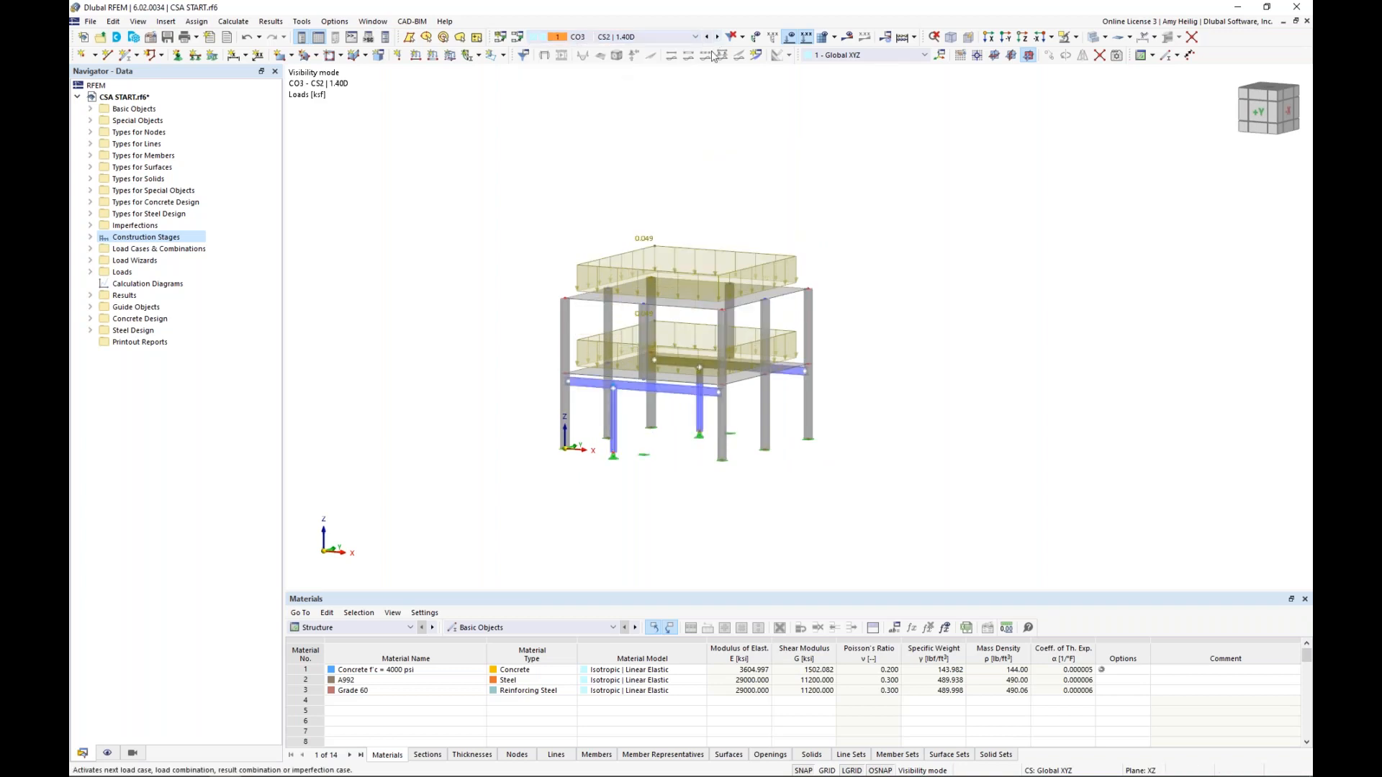
scroll(635, 258, "up", 1)
scroll(635, 256, "up", 1)
middle_click_drag(636, 258, 642, 207)
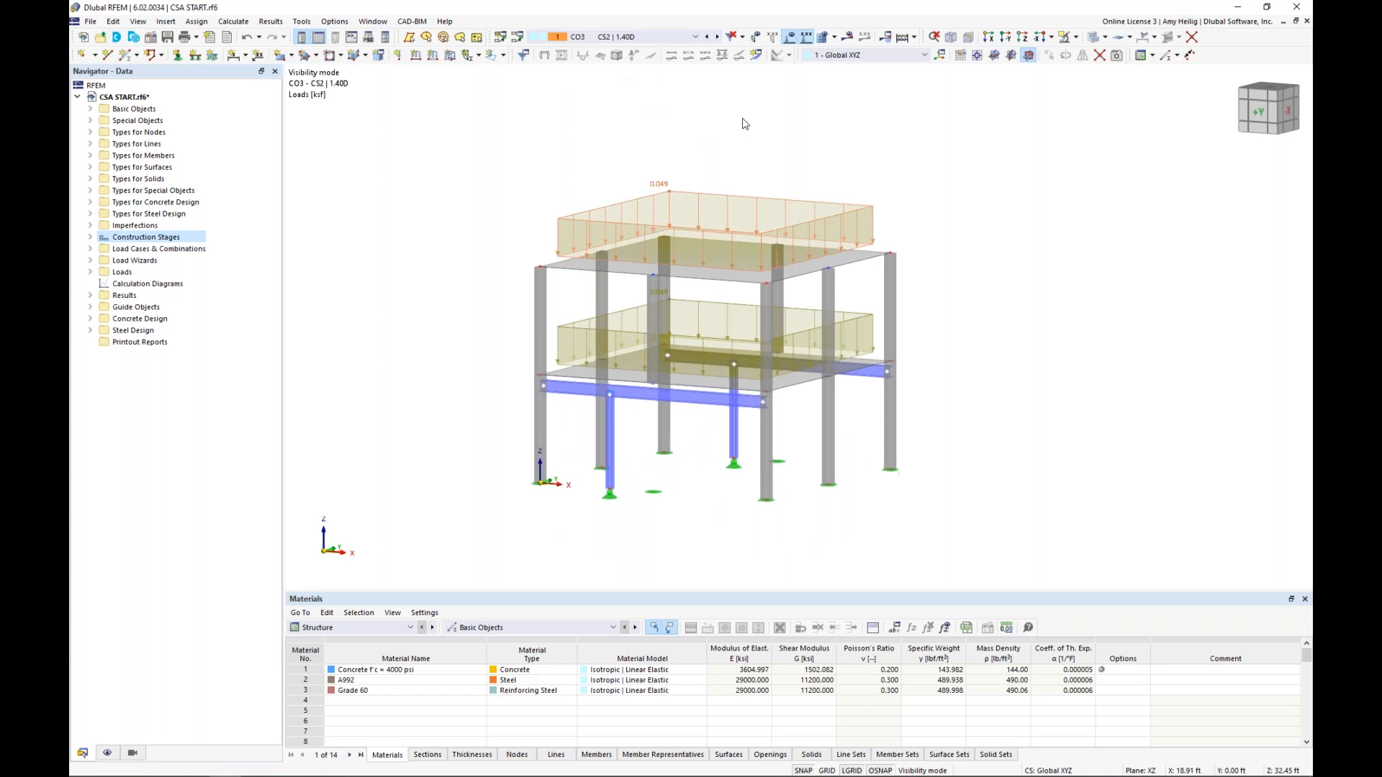
left_click(718, 37)
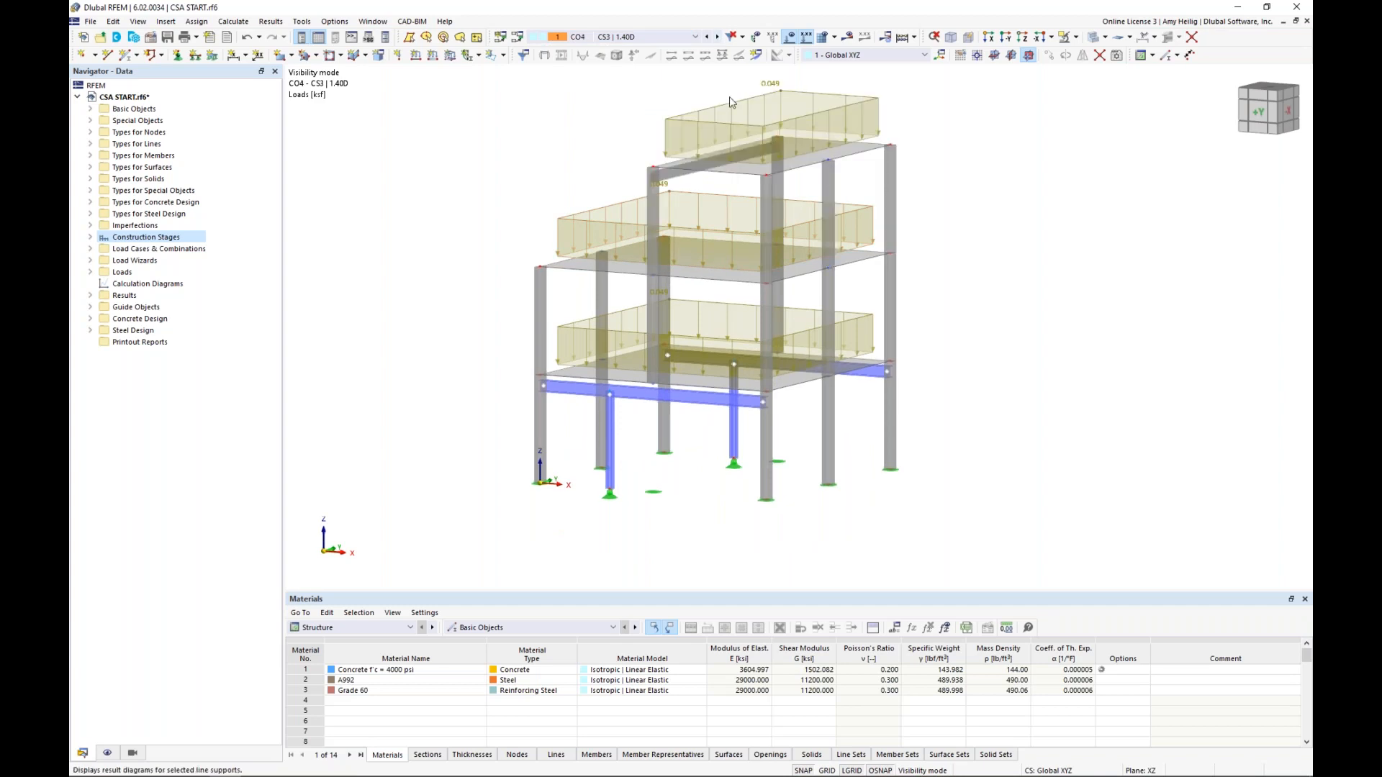
middle_click_drag(755, 128, 725, 175)
left_click(717, 37)
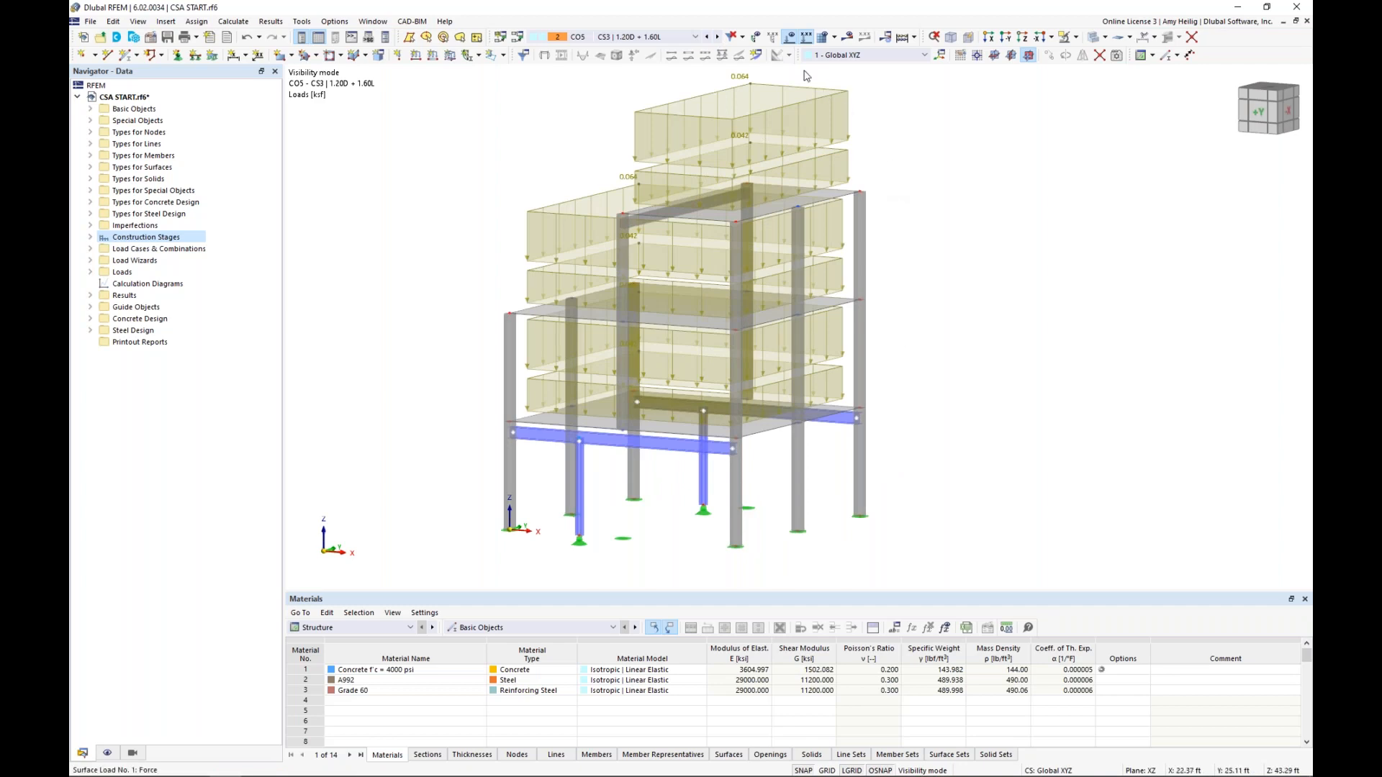
Hide the loads on the model and calculate load combinations CO1 to CO10
left_click(790, 38)
left_click(233, 21)
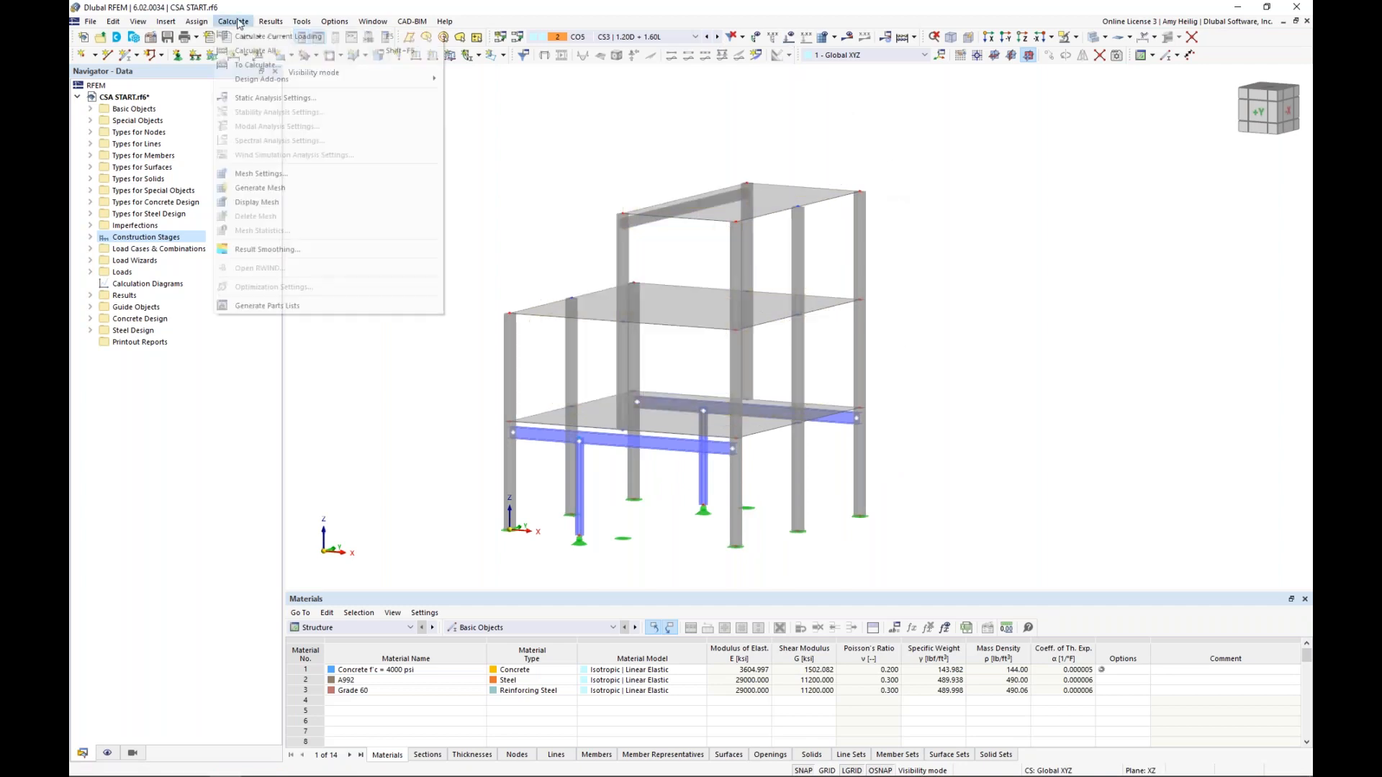
left_click(239, 67)
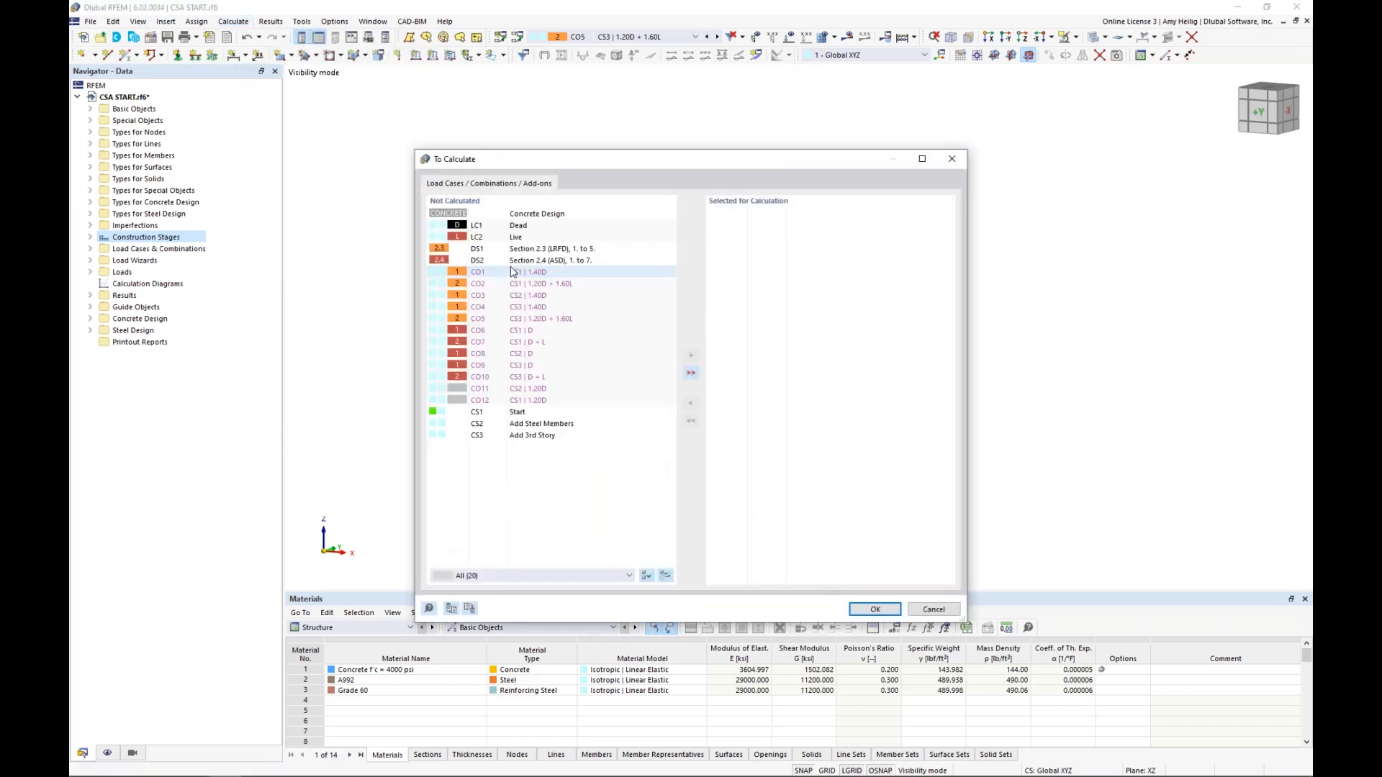
left_click(515, 272)
left_click(530, 377, "shift")
left_click(691, 356)
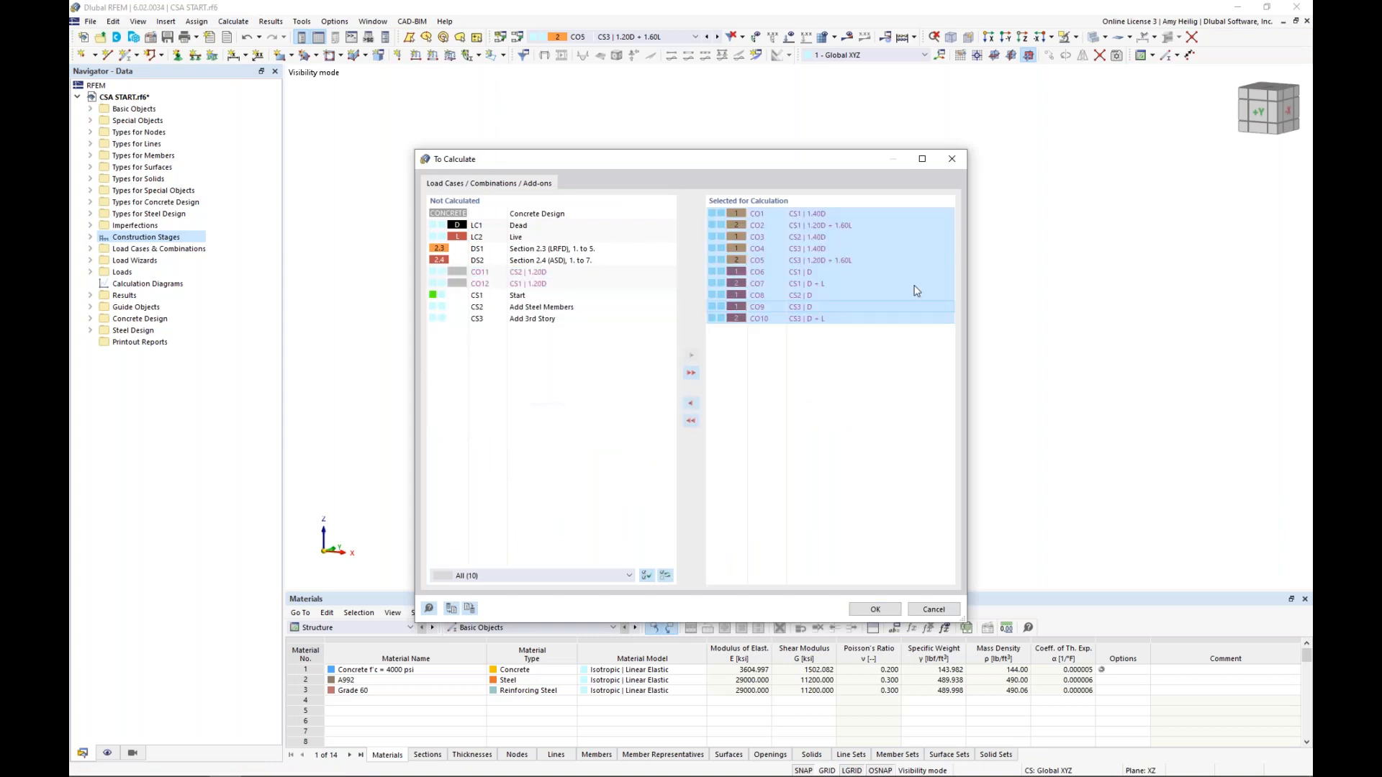
left_click(875, 610)
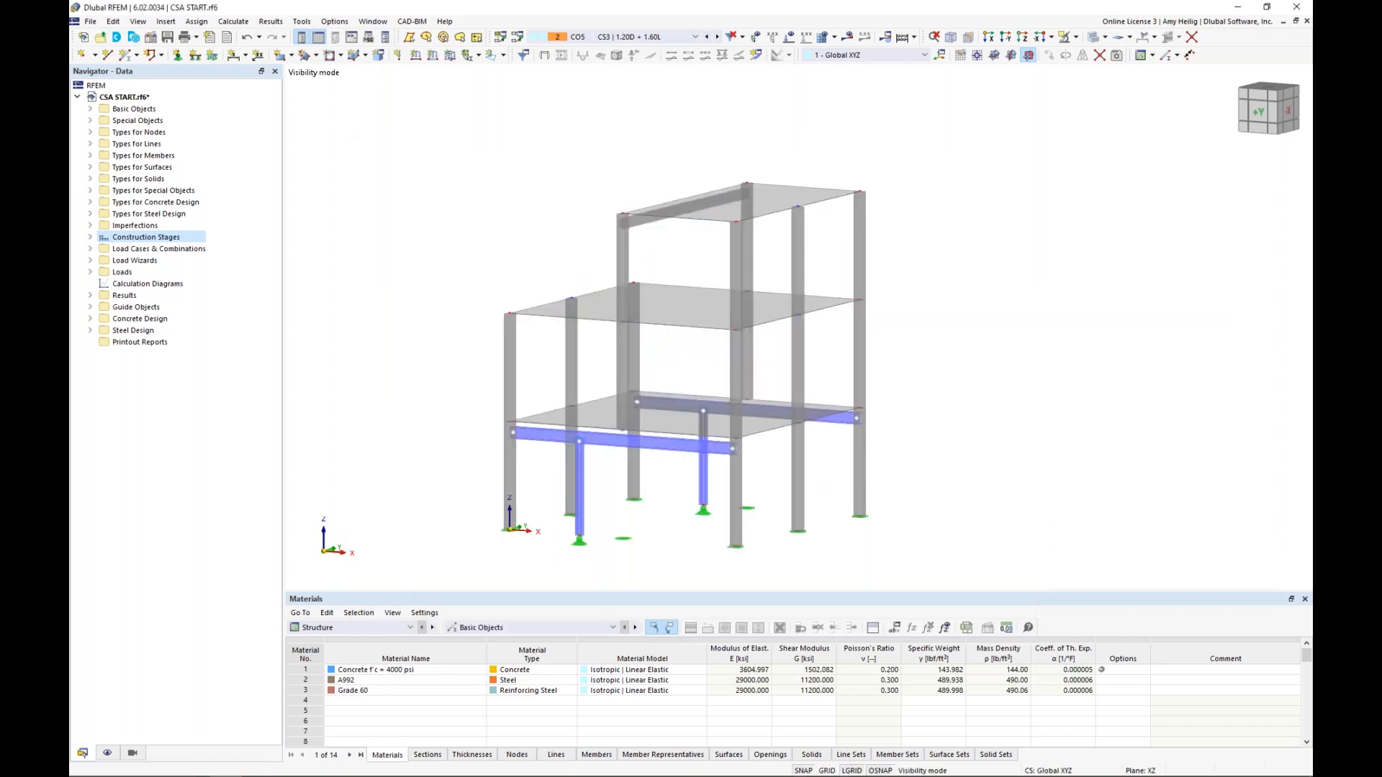
Display the global deformations |u| of load combination CO5 on the three-storey model and inspect them
middle_click_drag(473, 247, 511, 222)
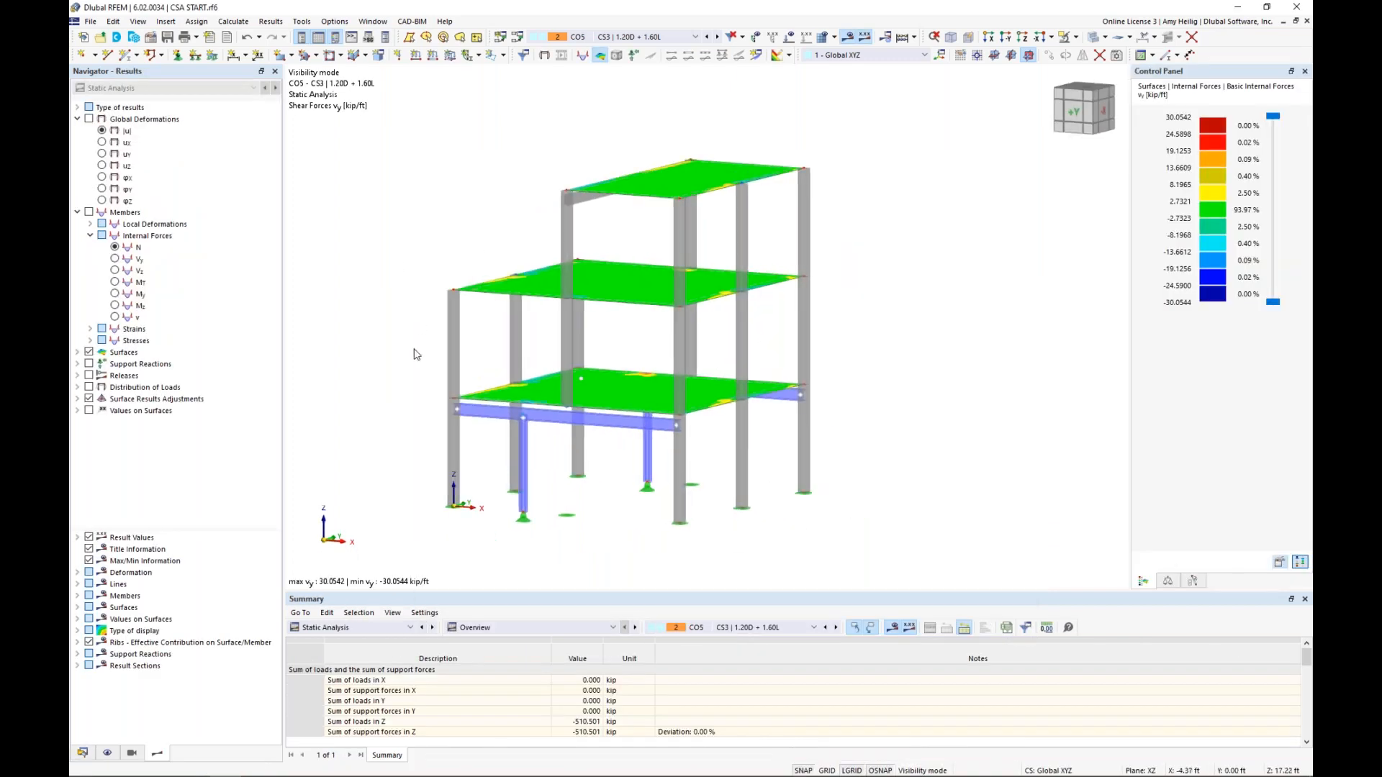
scroll(414, 358, "up", 1)
middle_click_drag(408, 371, 413, 360)
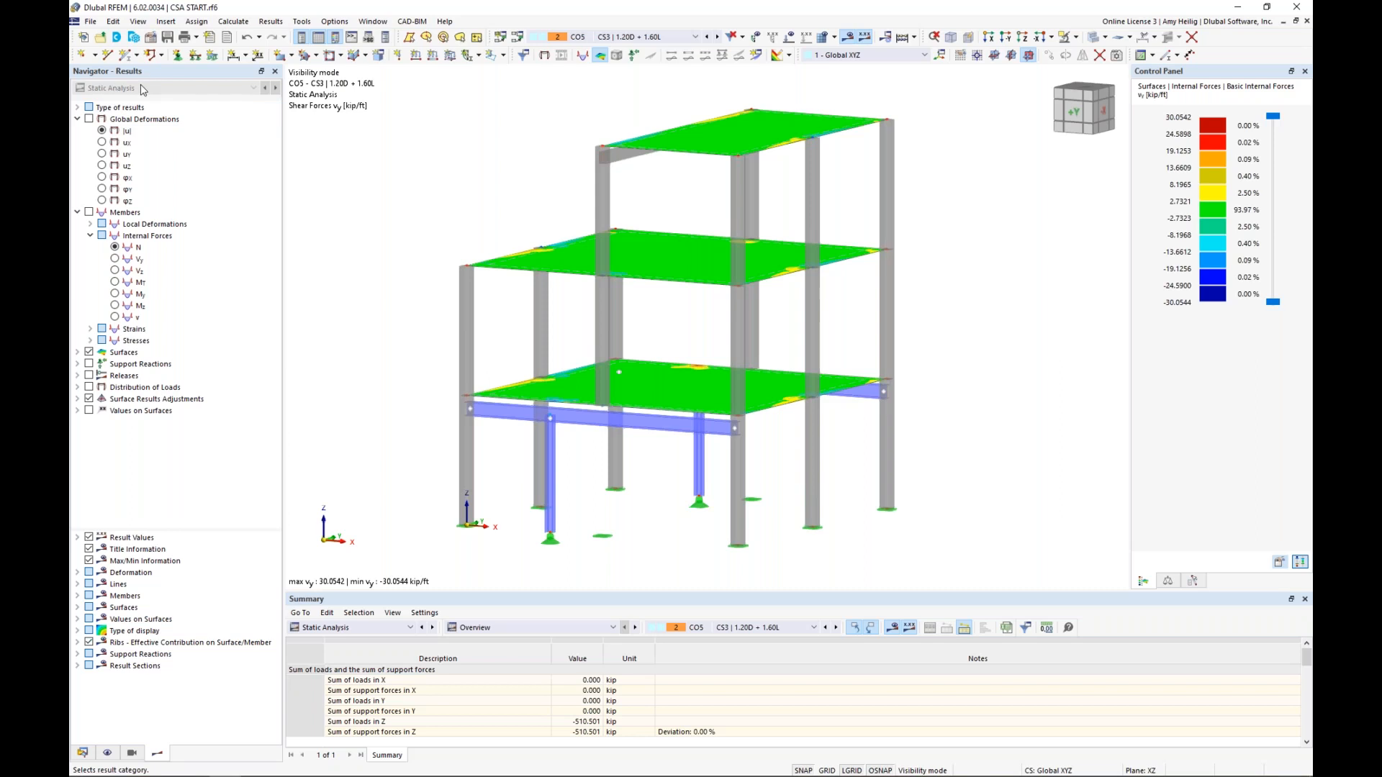
left_click(90, 121)
left_click(90, 121)
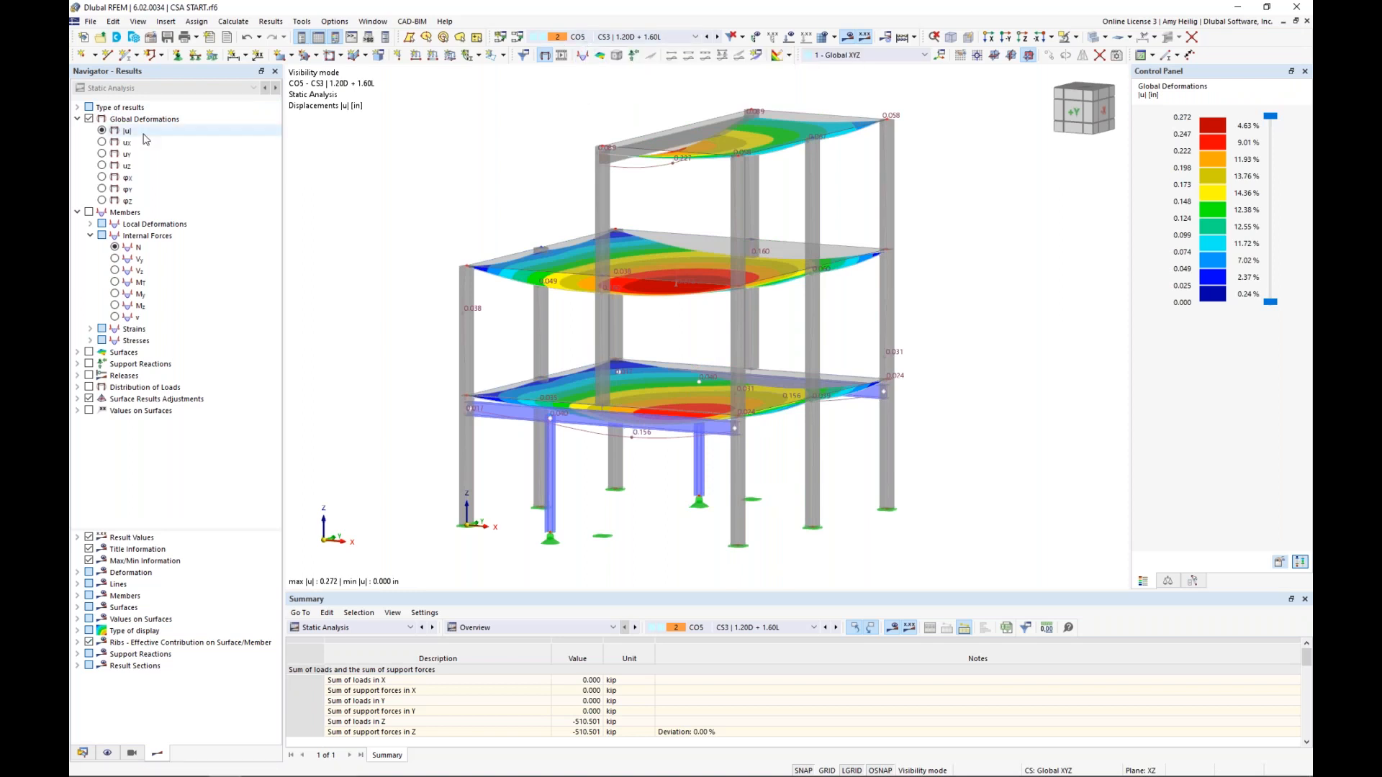
middle_click_drag(488, 182, 470, 210, "ctrl")
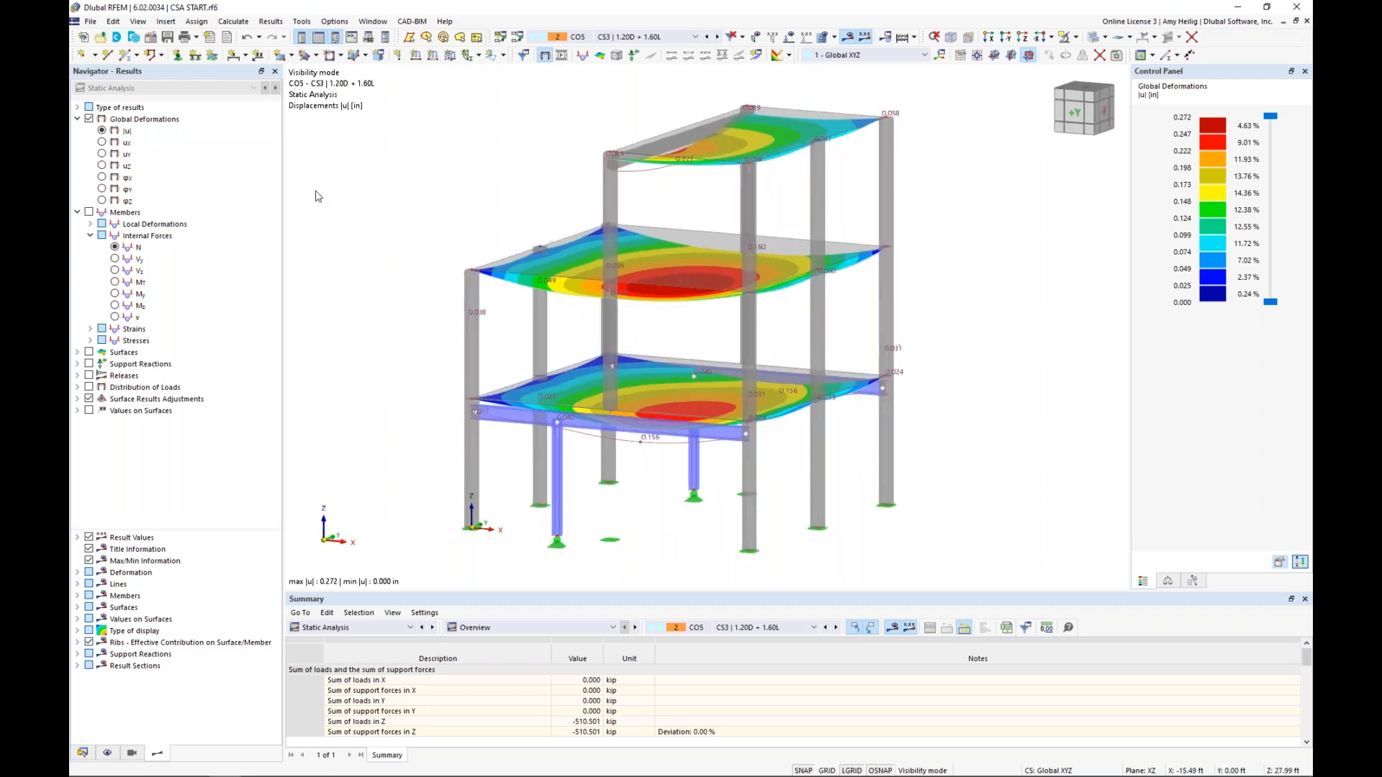
Replace the deformations with the member bending moments My, and compare them for load combinations CO5, CO4 and CO2
left_click(88, 119)
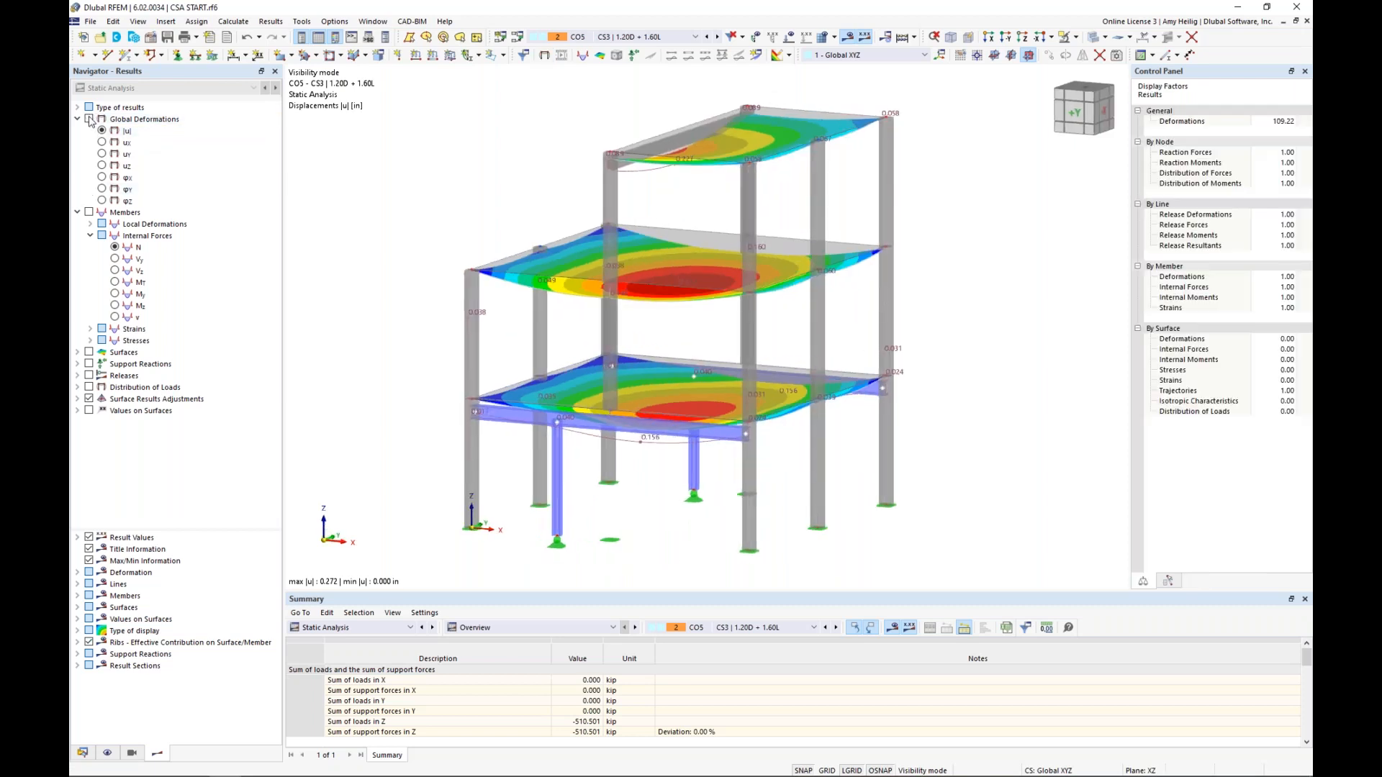
left_click(89, 212)
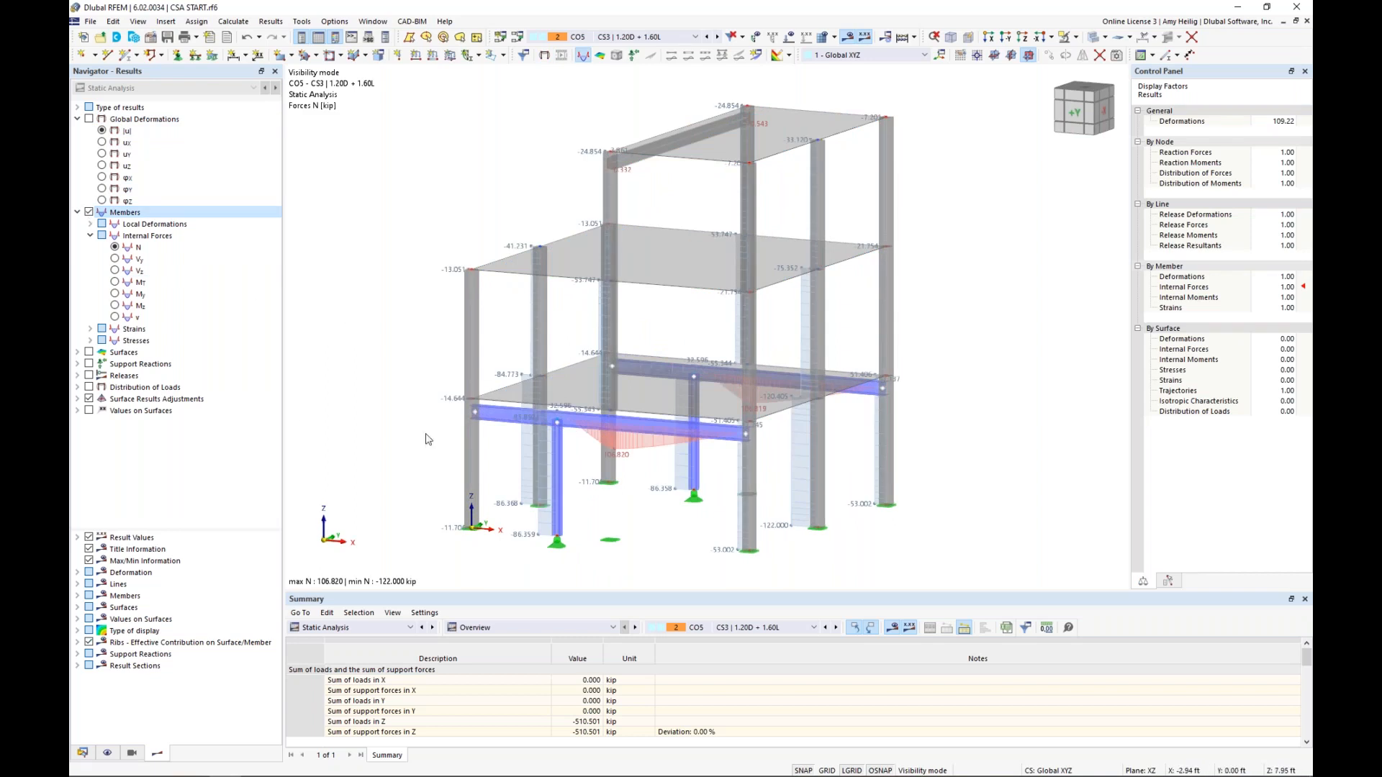
left_click(115, 293)
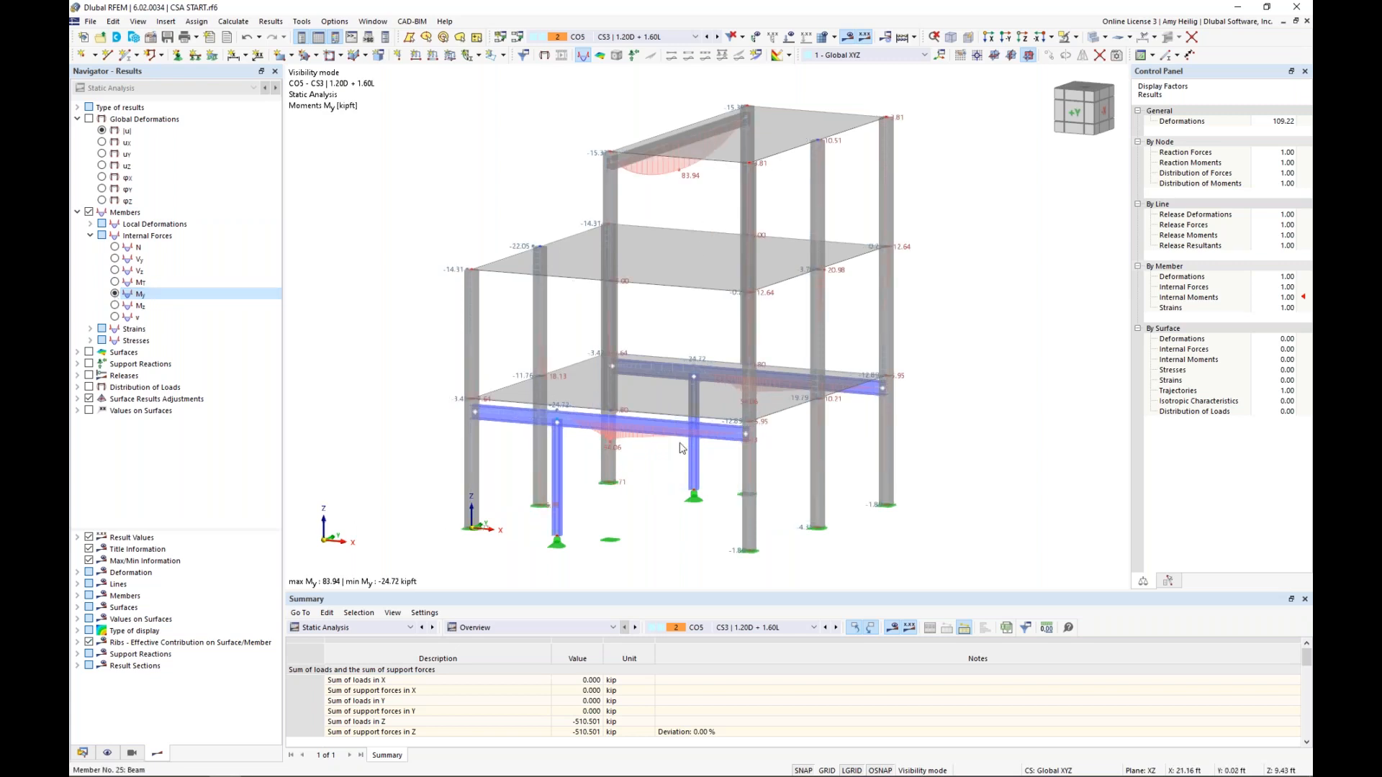
left_click(708, 39)
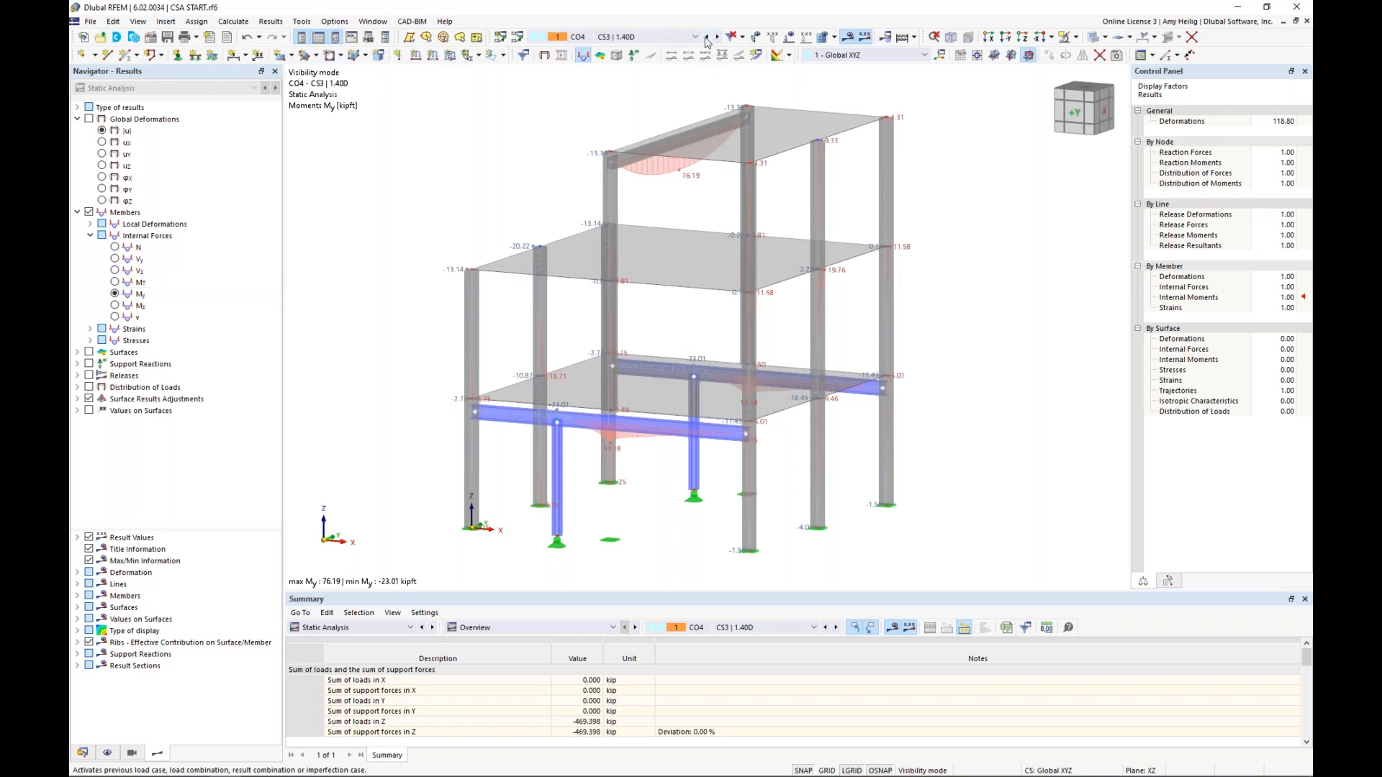
left_click(695, 36)
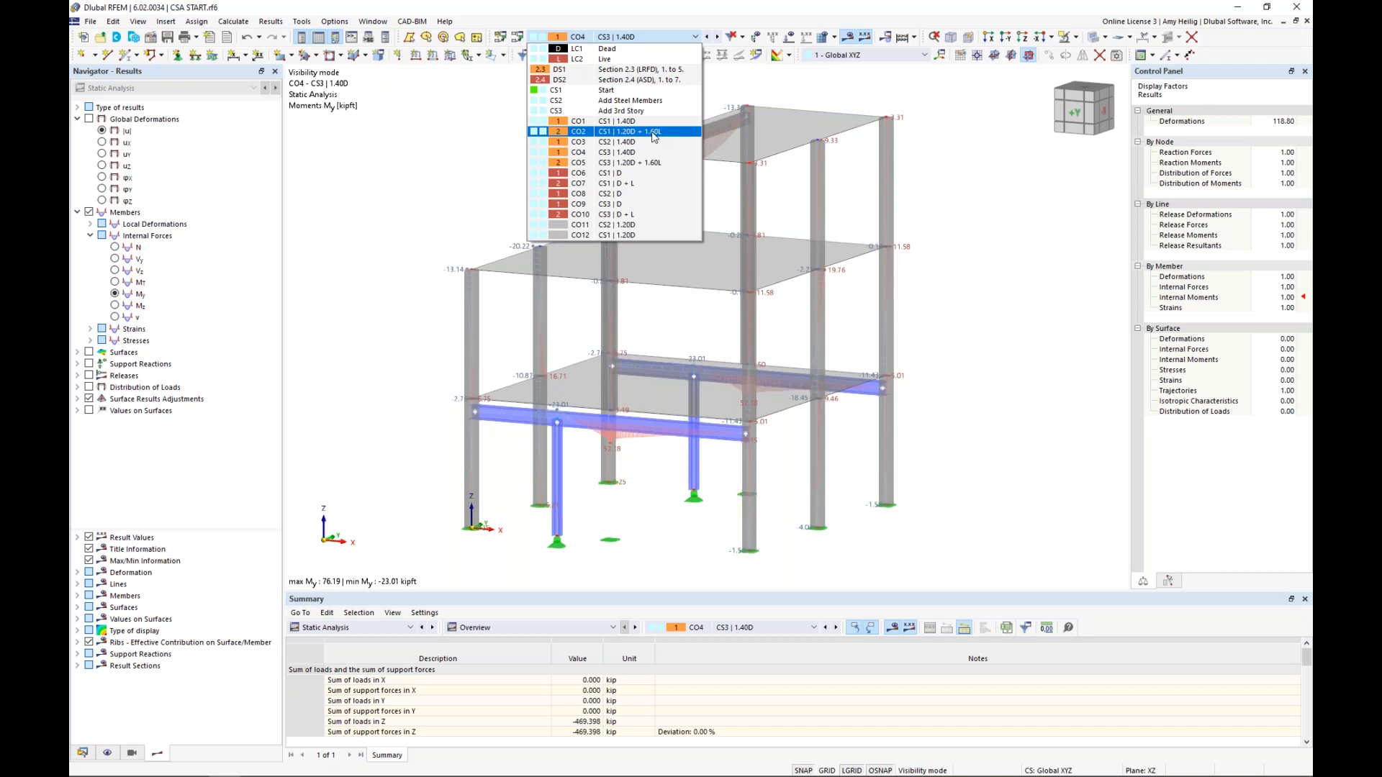
key("Escape")
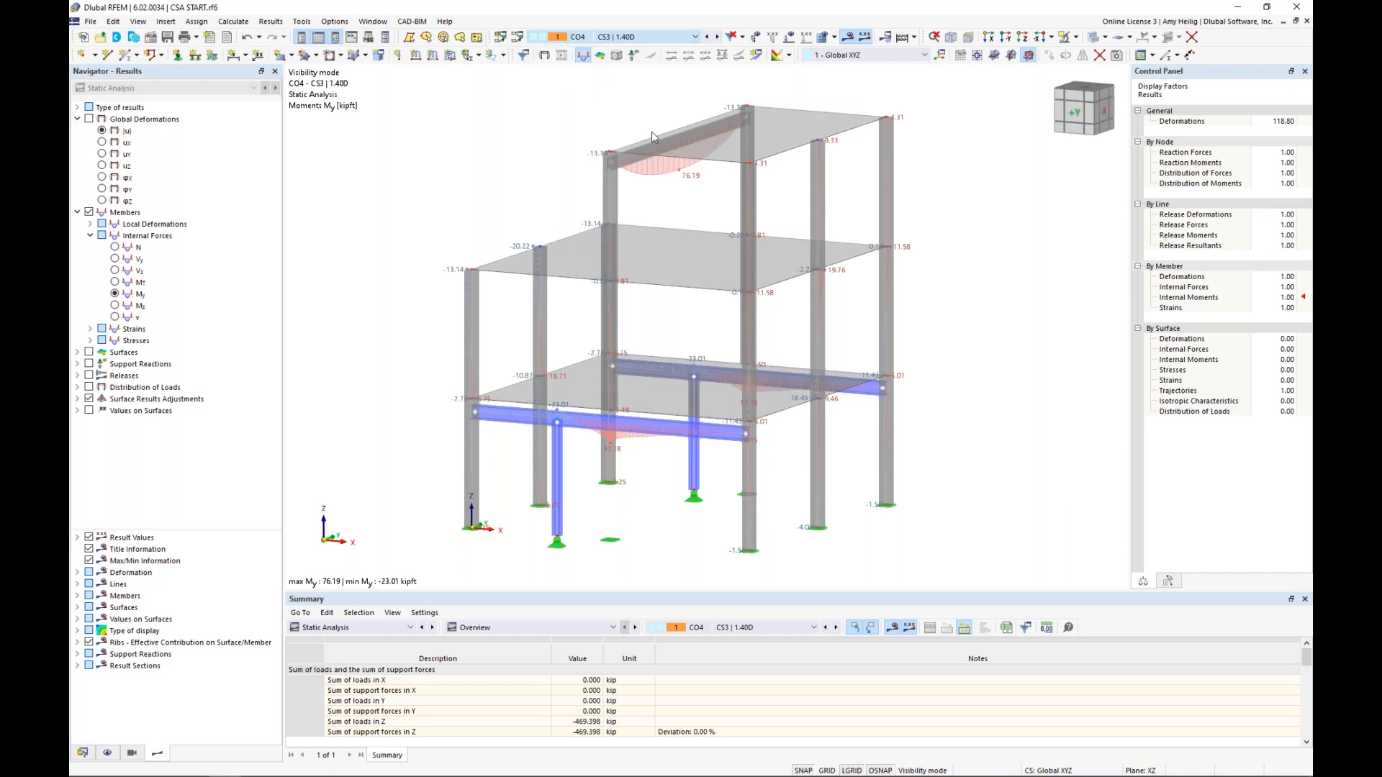
Hide the member results and view the slab surface internal forces mx, my and vy for load combination CO2
left_click(78, 202)
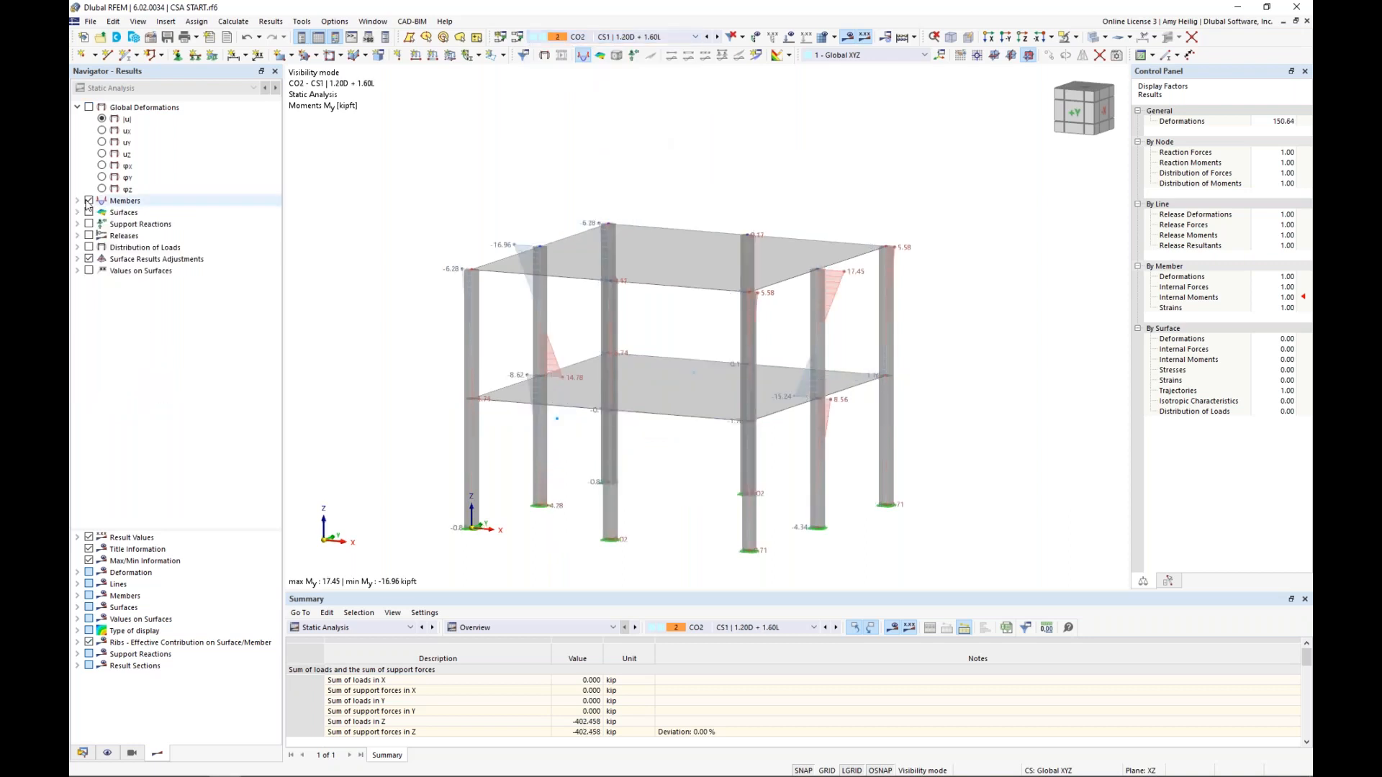
left_click(88, 201)
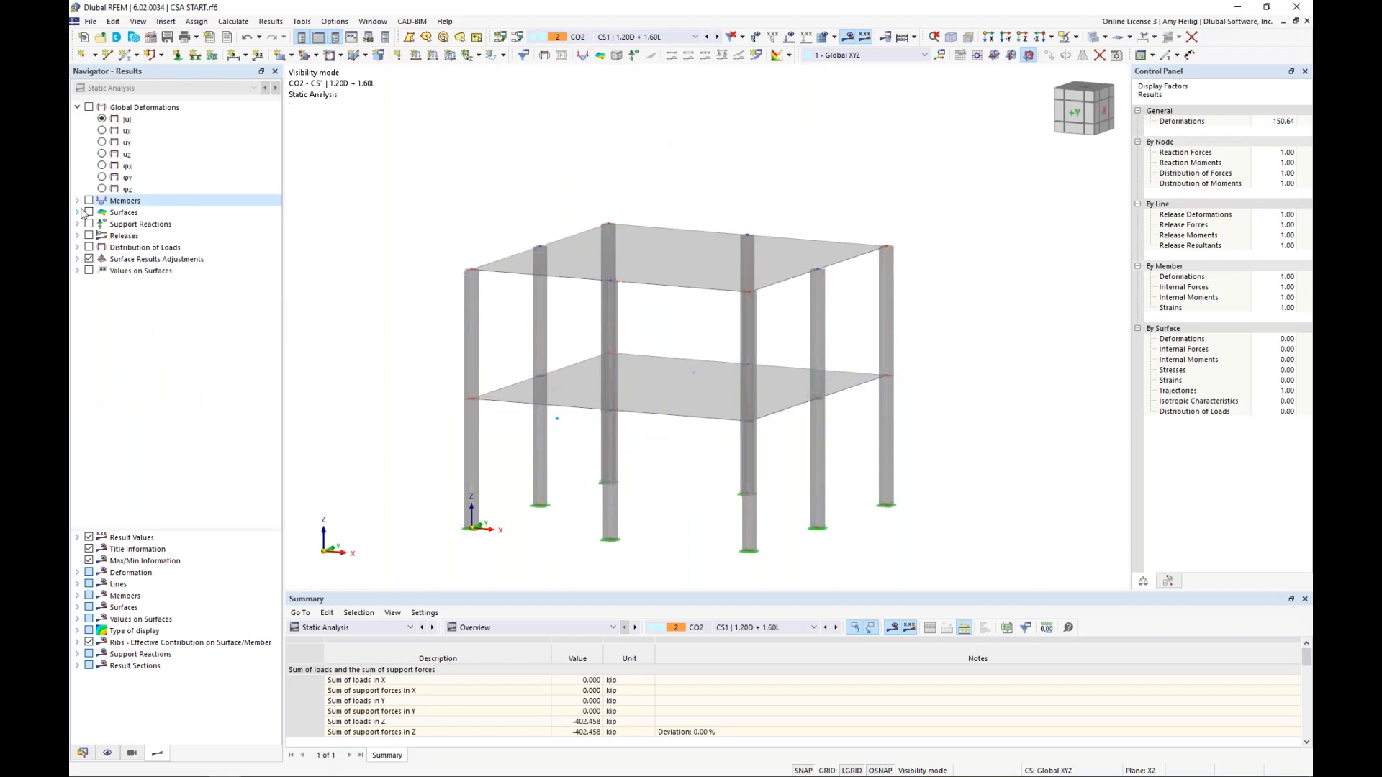
left_click(88, 212)
left_click(127, 260)
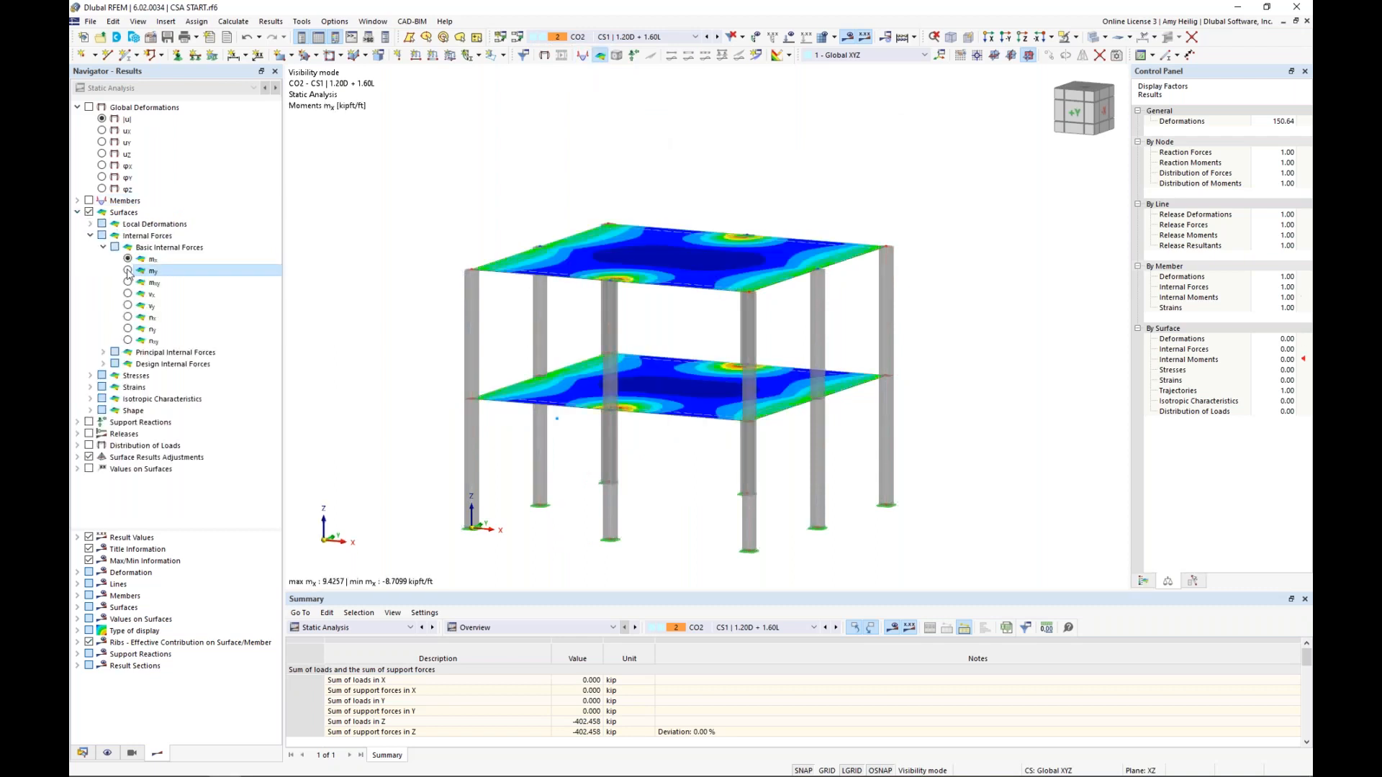
left_click(128, 271)
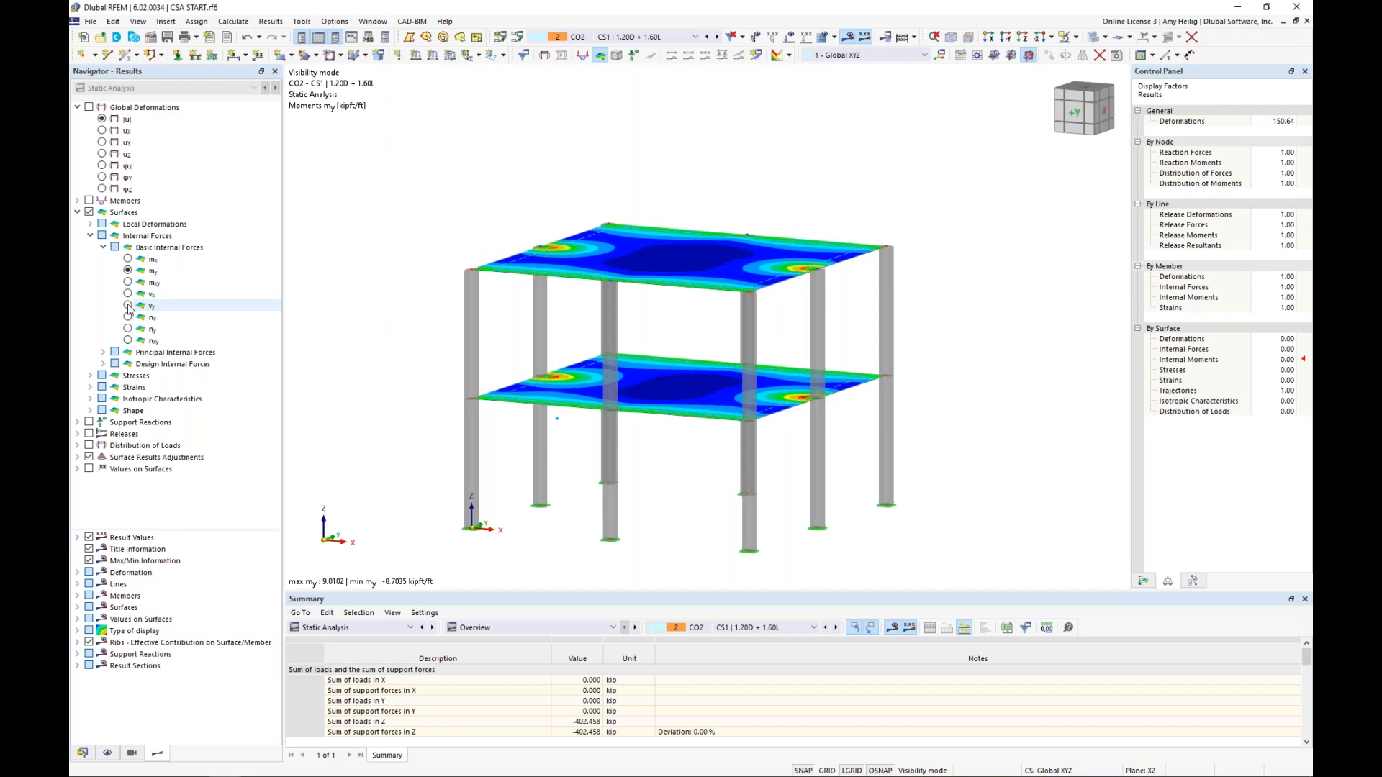
left_click(128, 306)
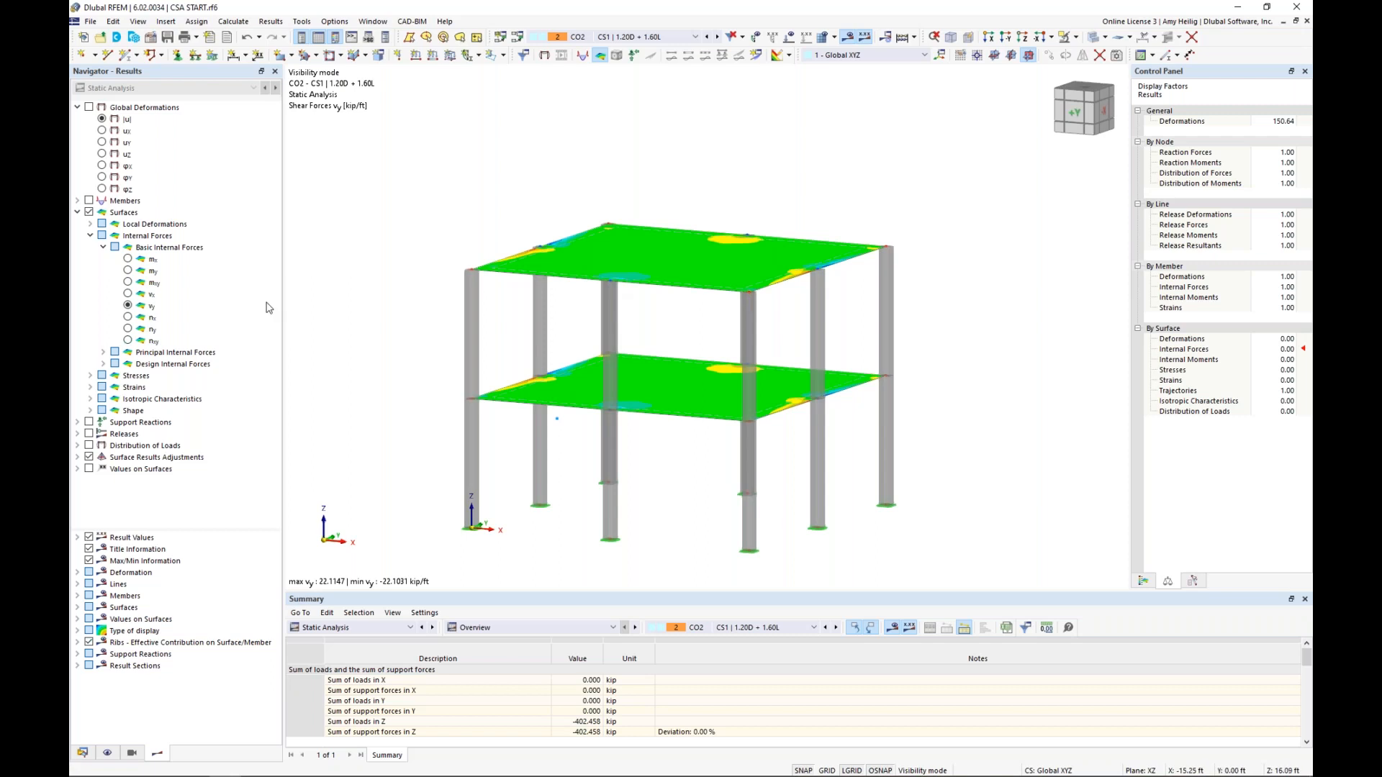
Hide the surface results, enlarge the results table and switch it to the Concrete Design input data
left_click(77, 212)
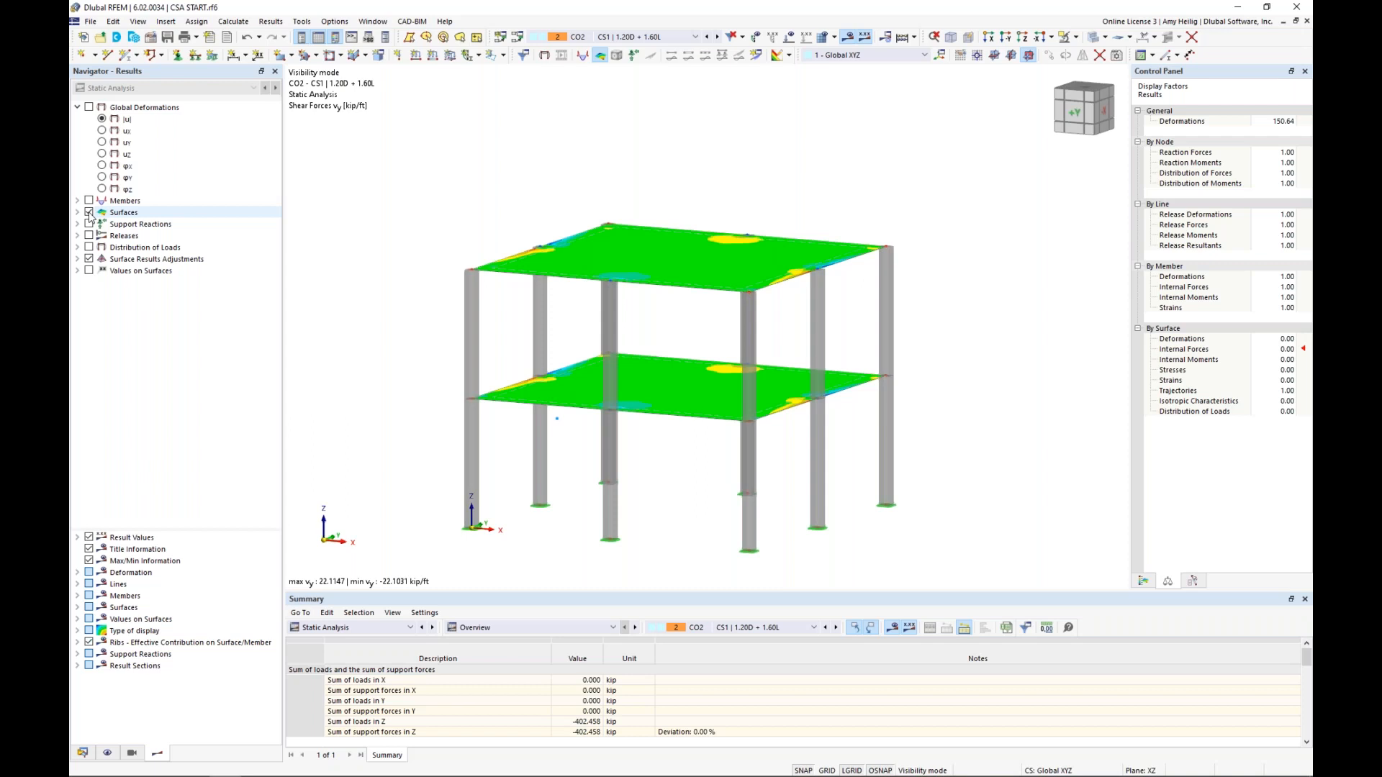
left_click(89, 213)
middle_click_drag(374, 433, 424, 351)
left_click_drag(547, 546, 539, 483)
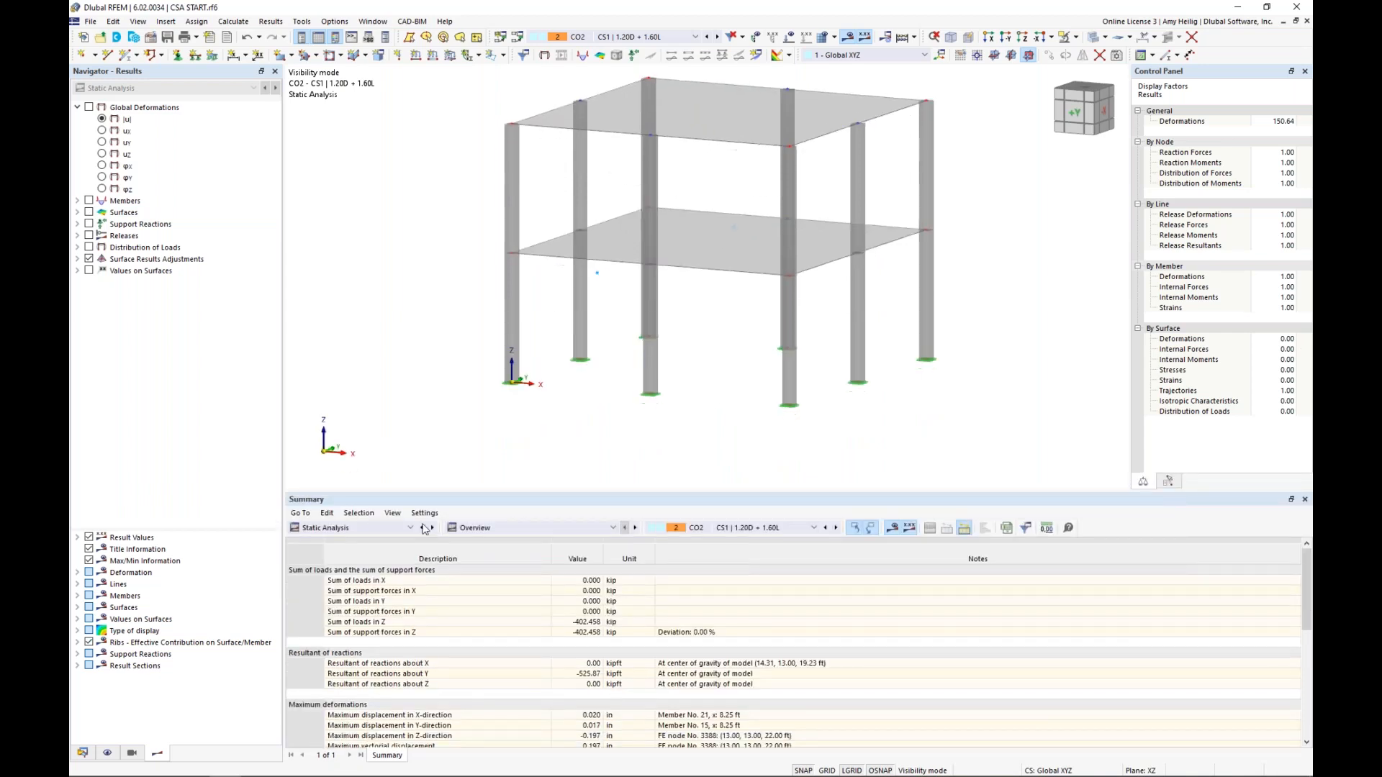
left_click(408, 528)
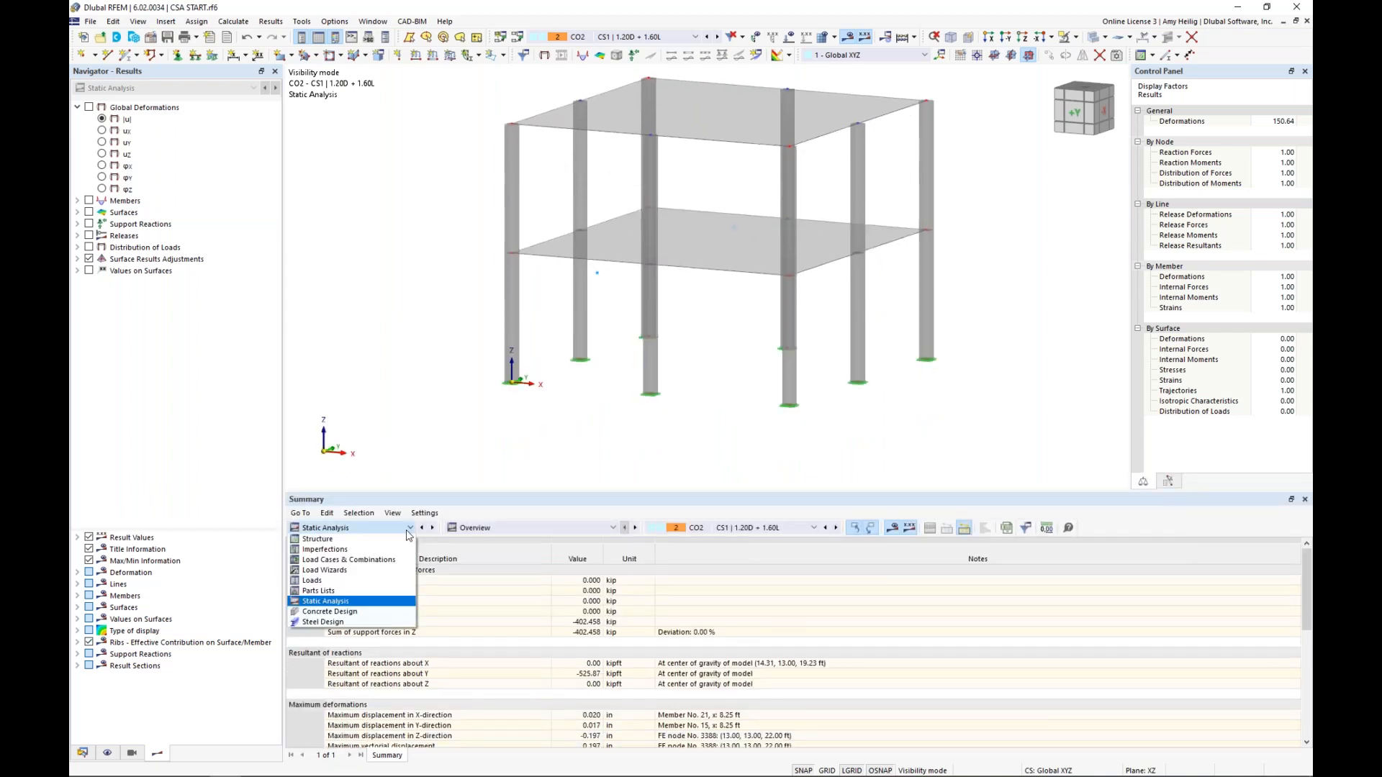
left_click(364, 612)
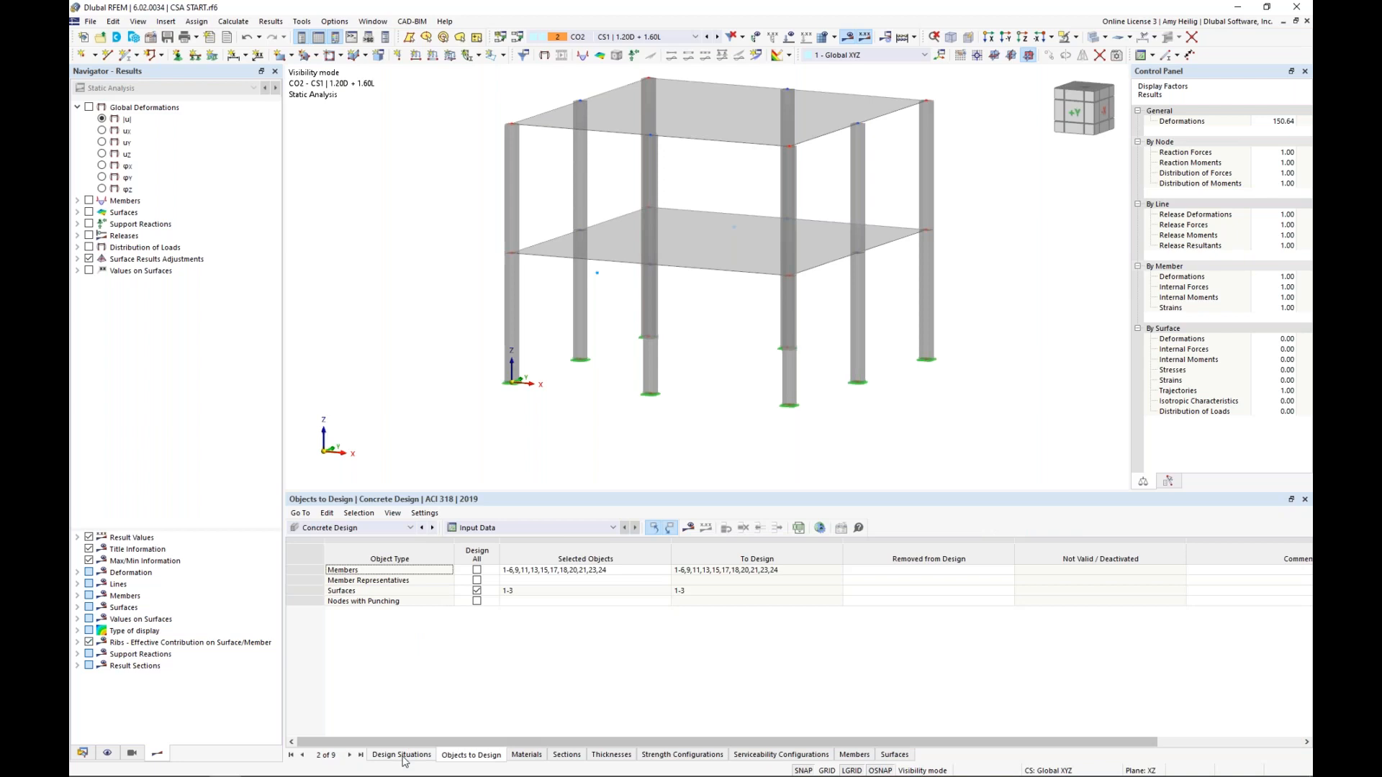
Review the concrete design situations DS1 and DS2 and the limit state types available for them, keeping their current assignments
left_click(402, 754)
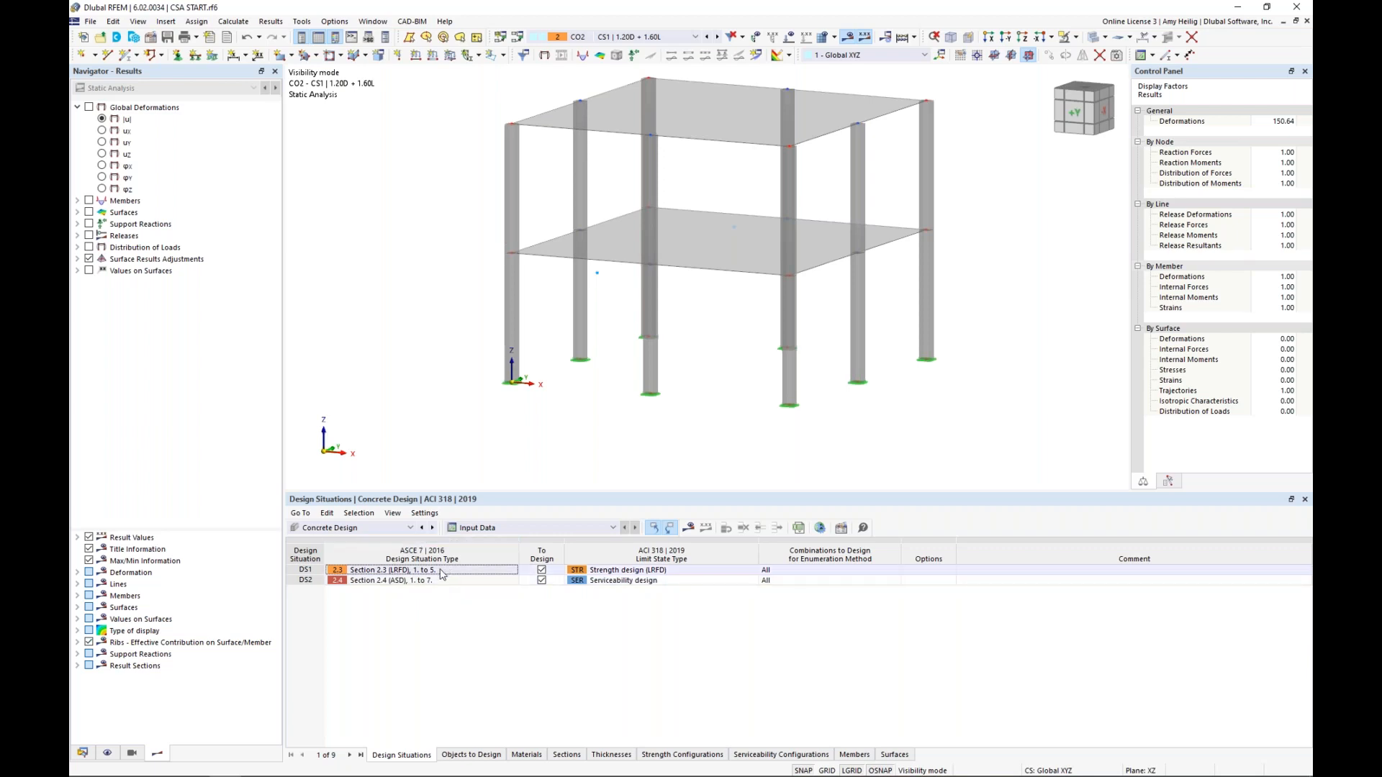
left_click(629, 574)
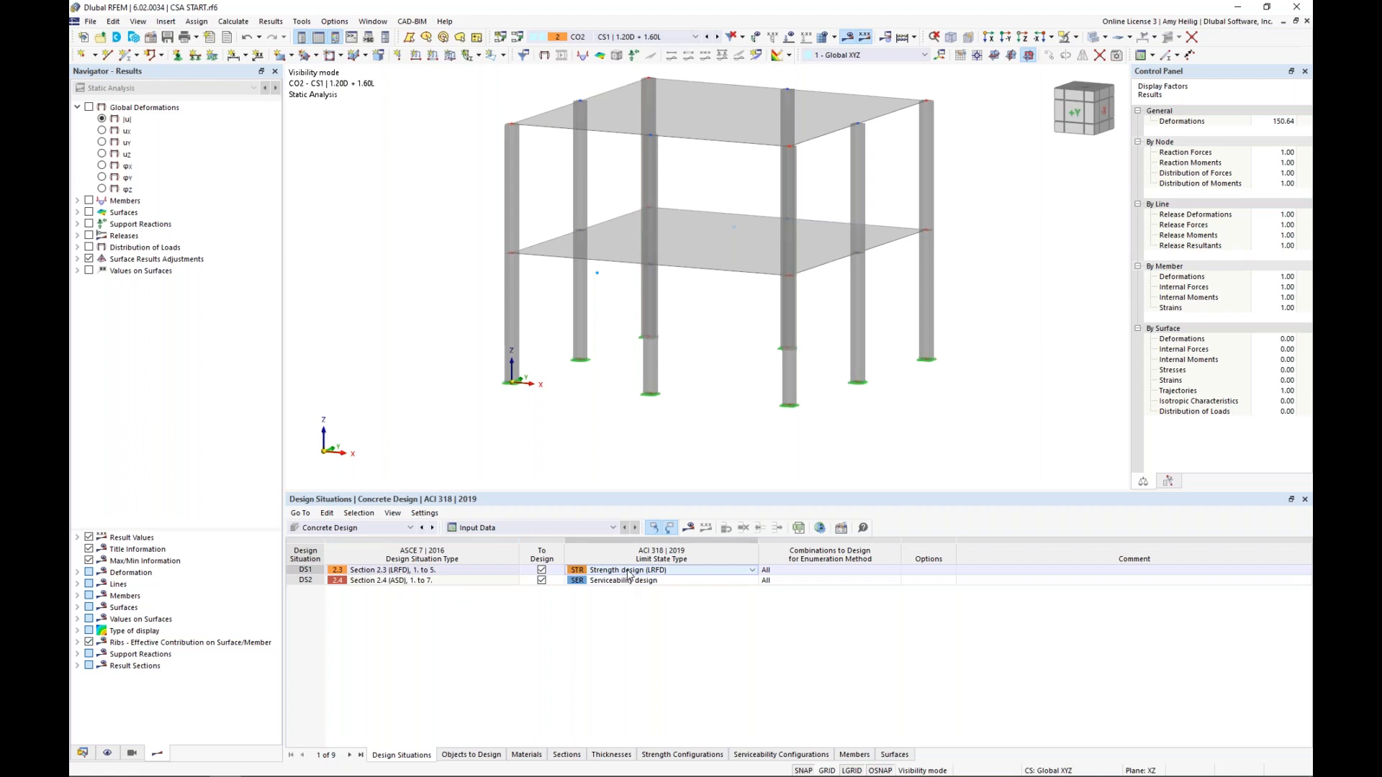
left_click(709, 571)
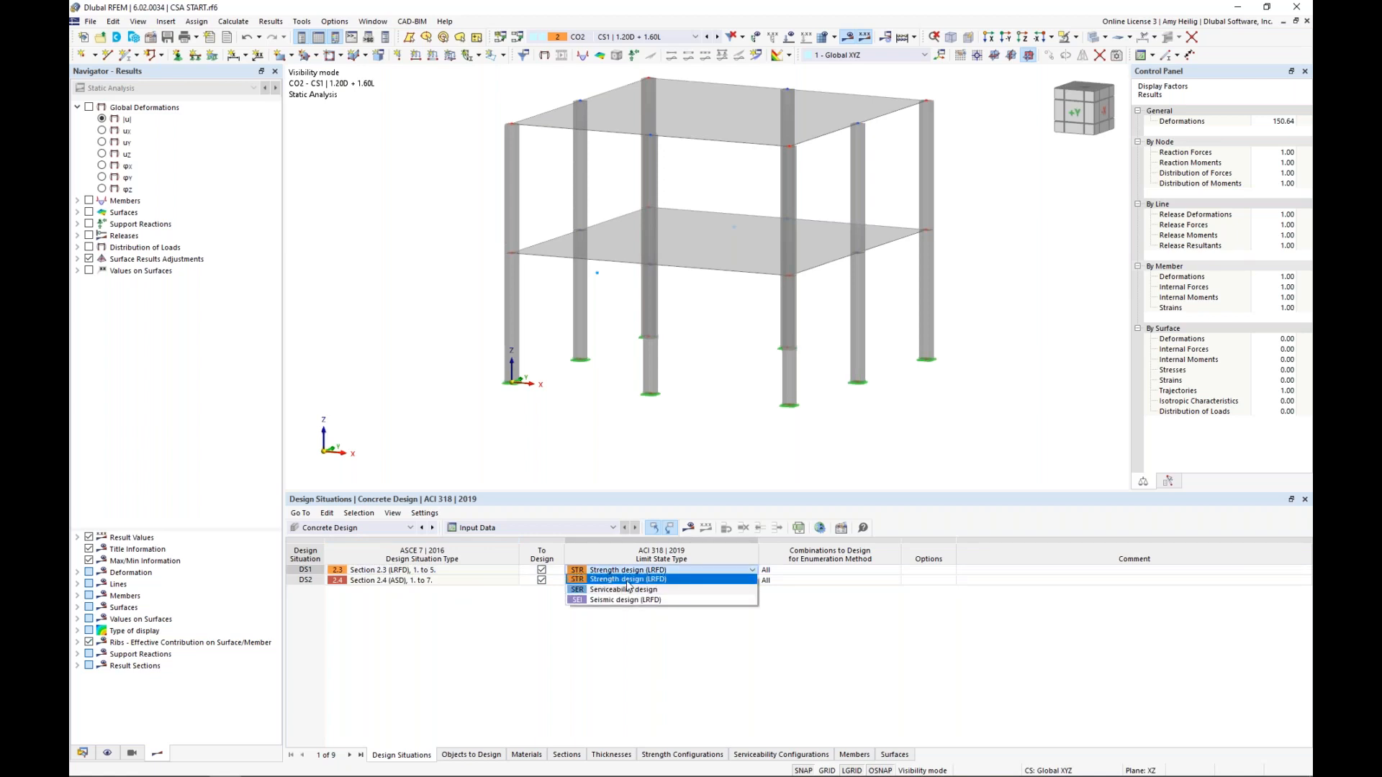
left_click(626, 589)
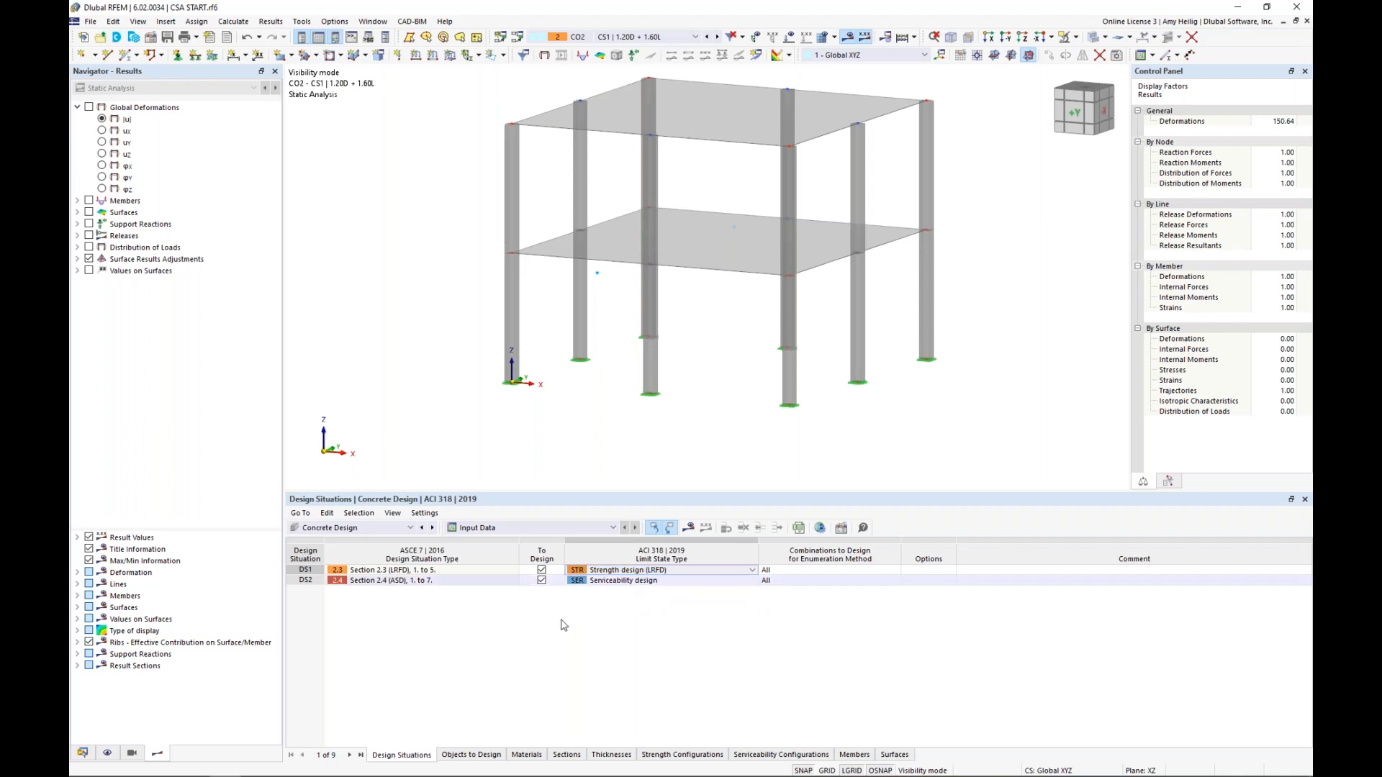
left_click(463, 582)
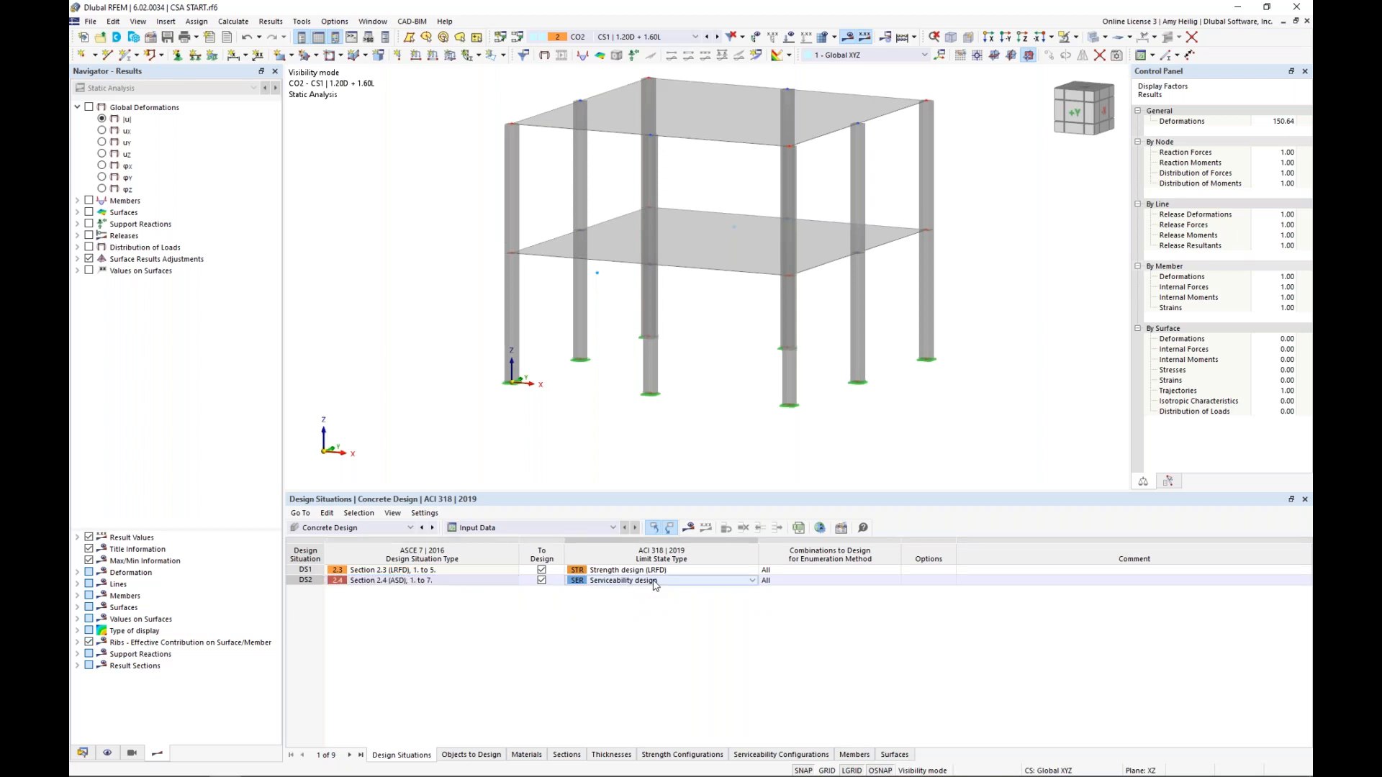
left_click_drag(685, 492, 681, 549)
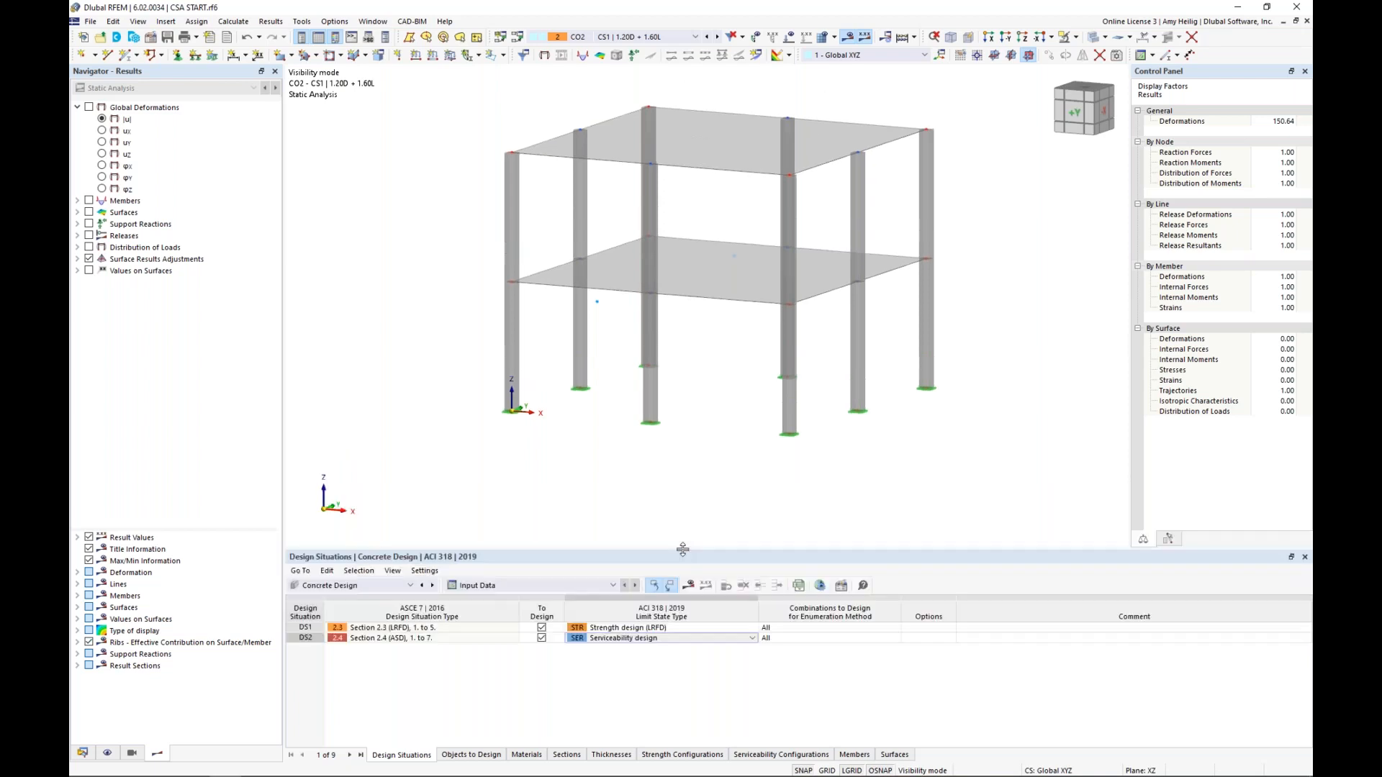
Review the members and surfaces selected for concrete design, with the full structure of CO5 shown on the model
left_click(472, 755)
middle_click_drag(651, 482, 634, 519)
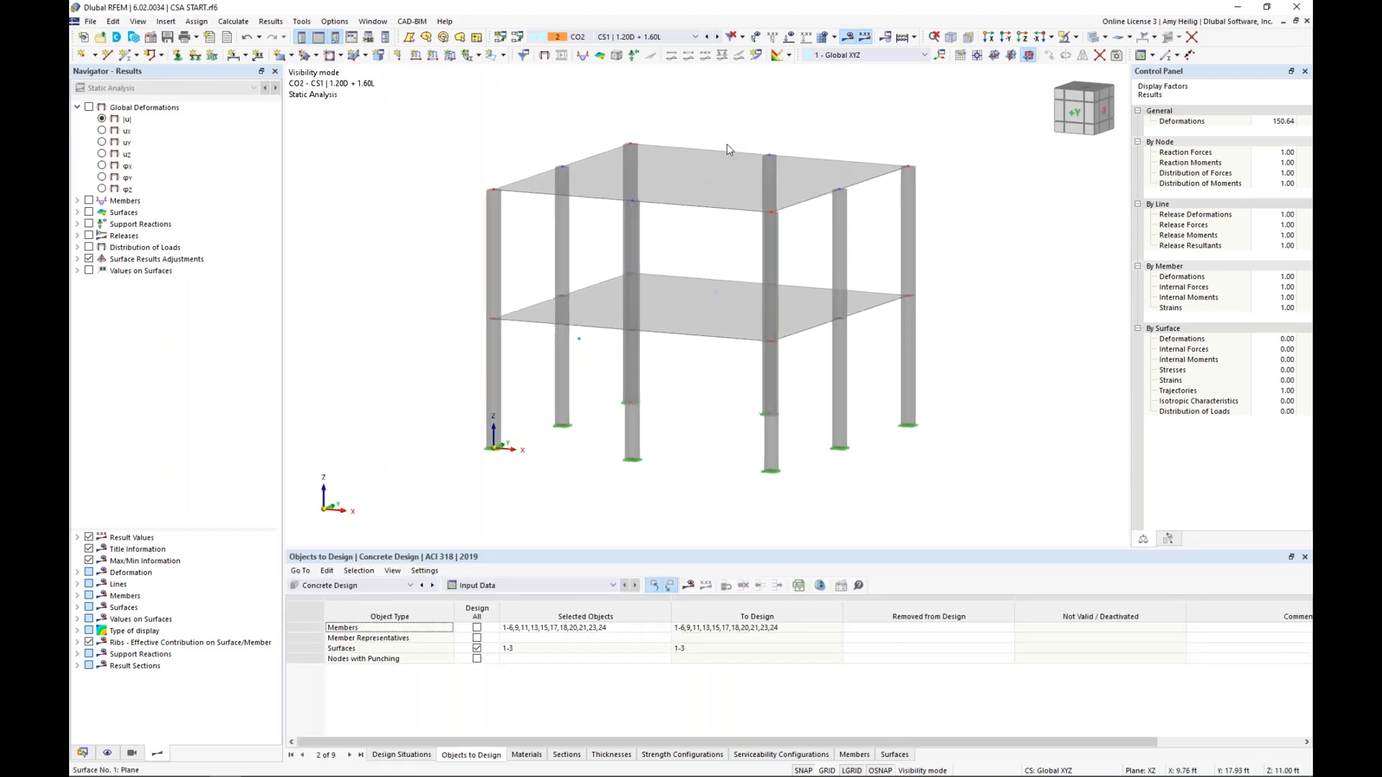
left_click(686, 37)
left_click(671, 116)
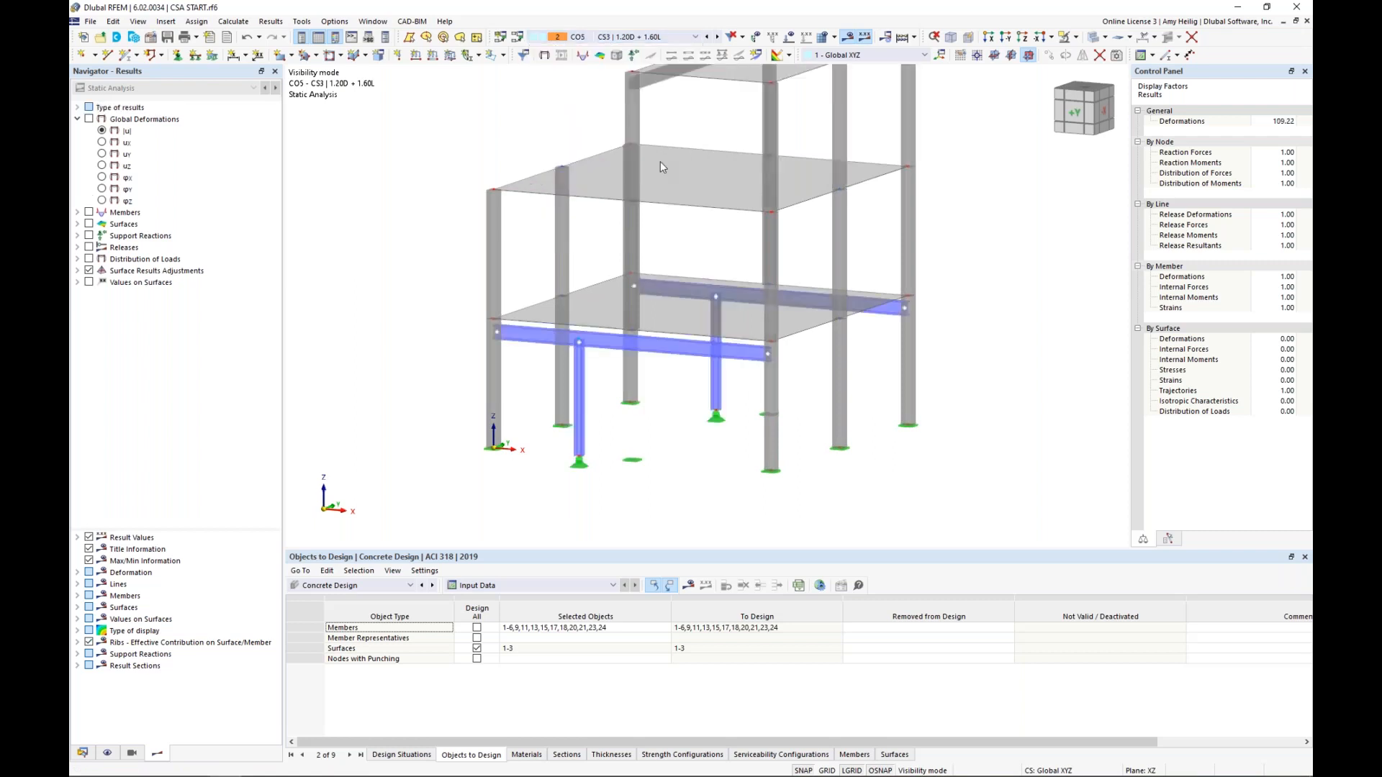
scroll(675, 253, "down", 1)
scroll(730, 228, "down", 1)
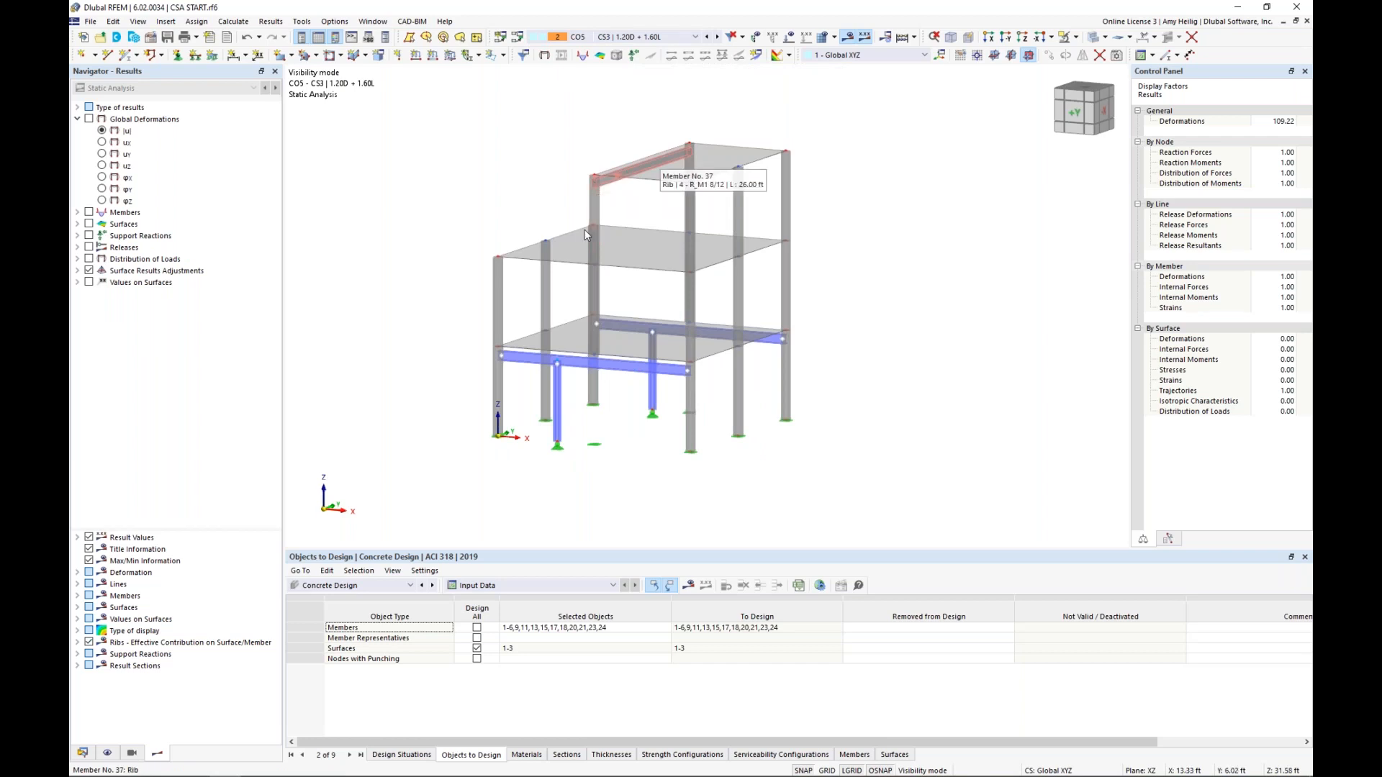
Run the concrete design calculation and list the design ratios on surfaces by construction stage
left_click(689, 588)
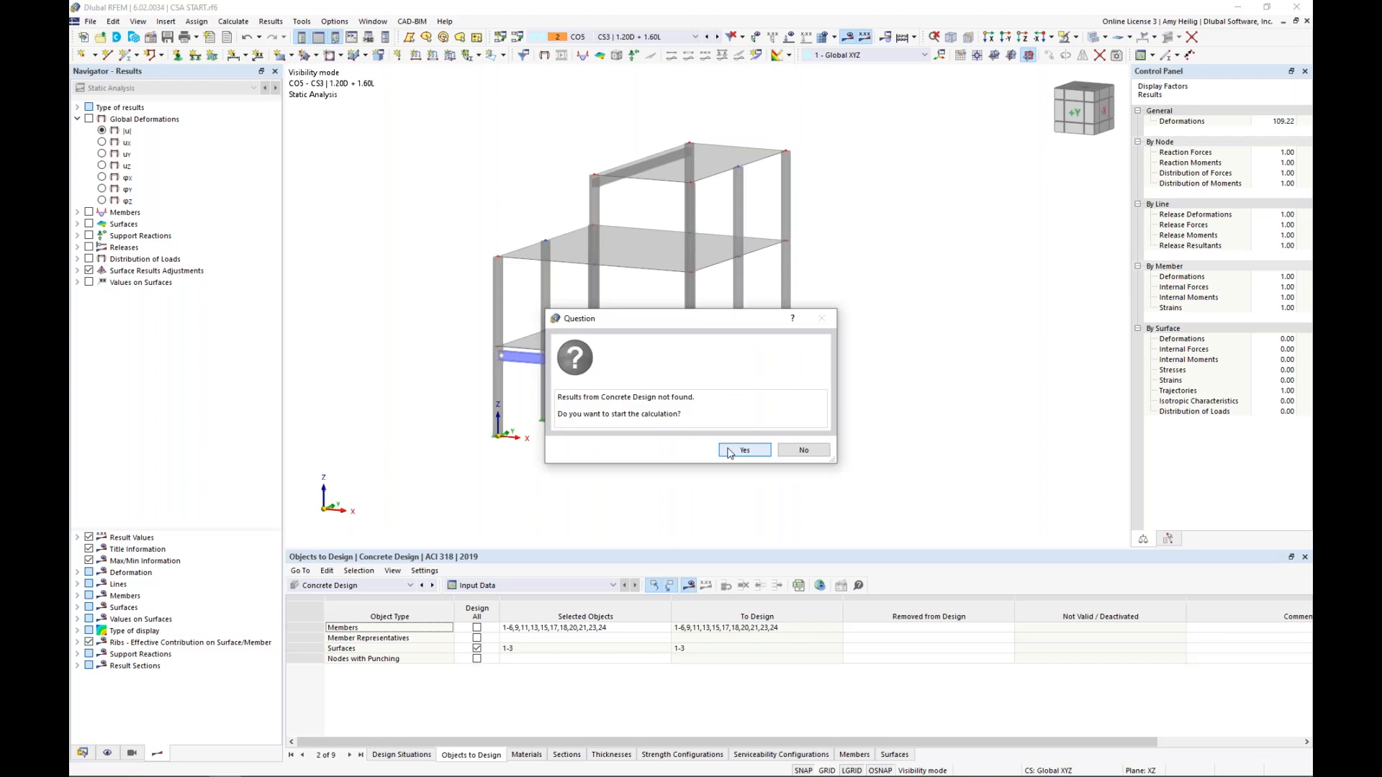
left_click(730, 451)
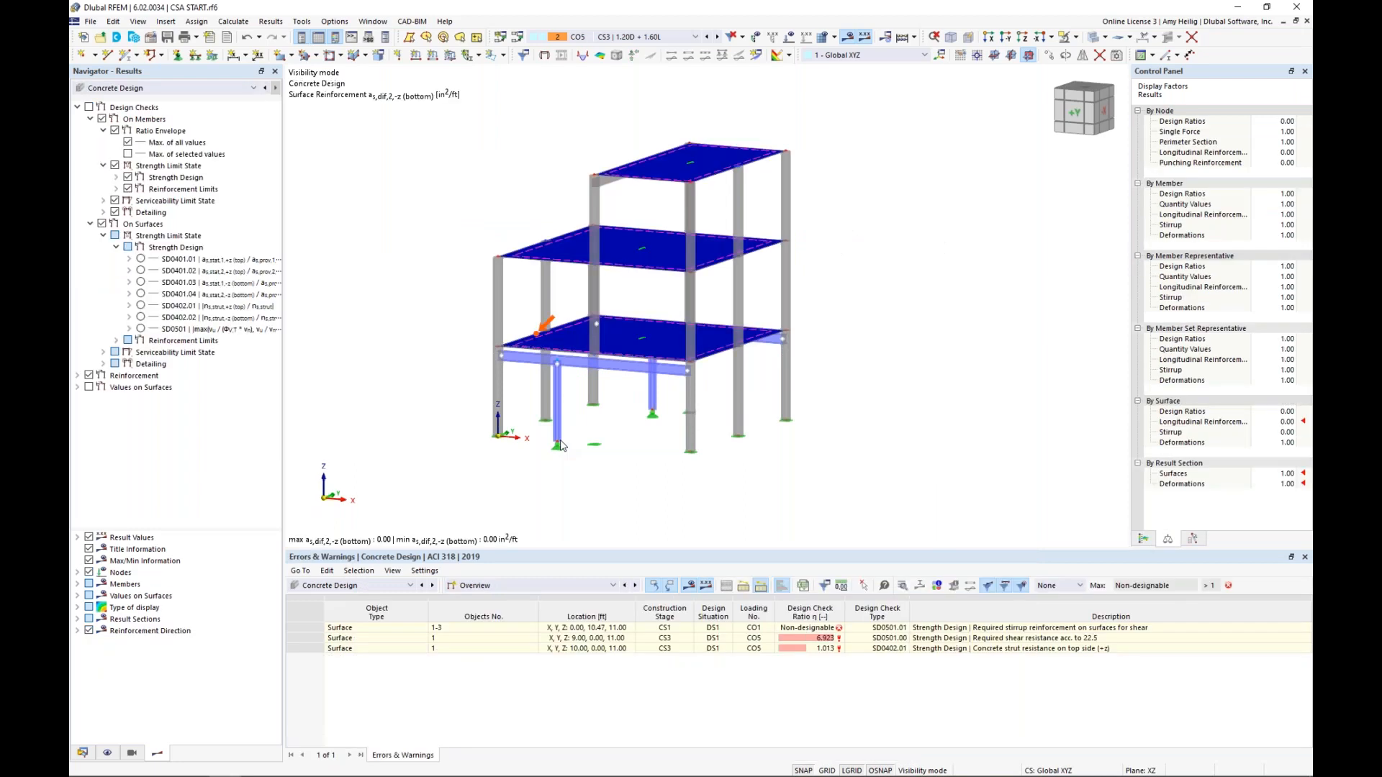
left_click(590, 481)
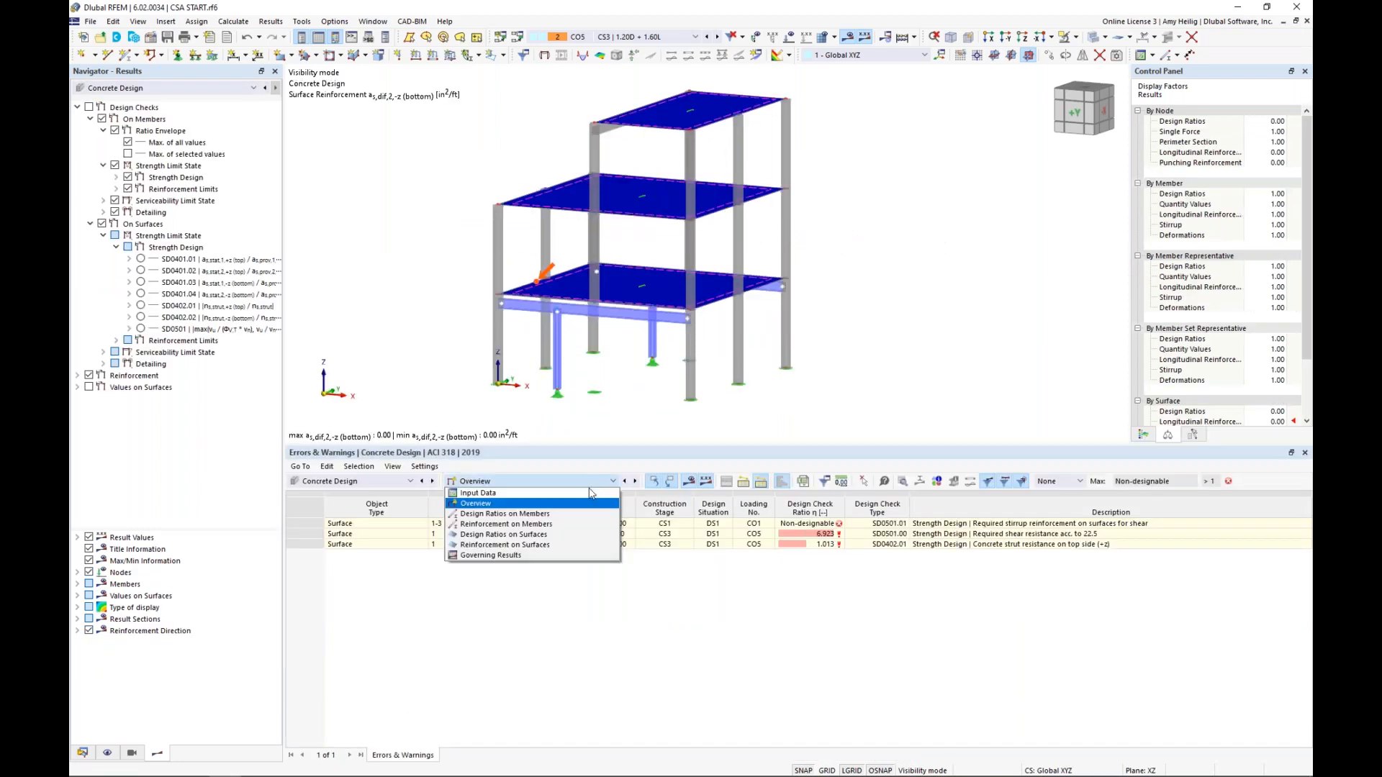
left_click(569, 535)
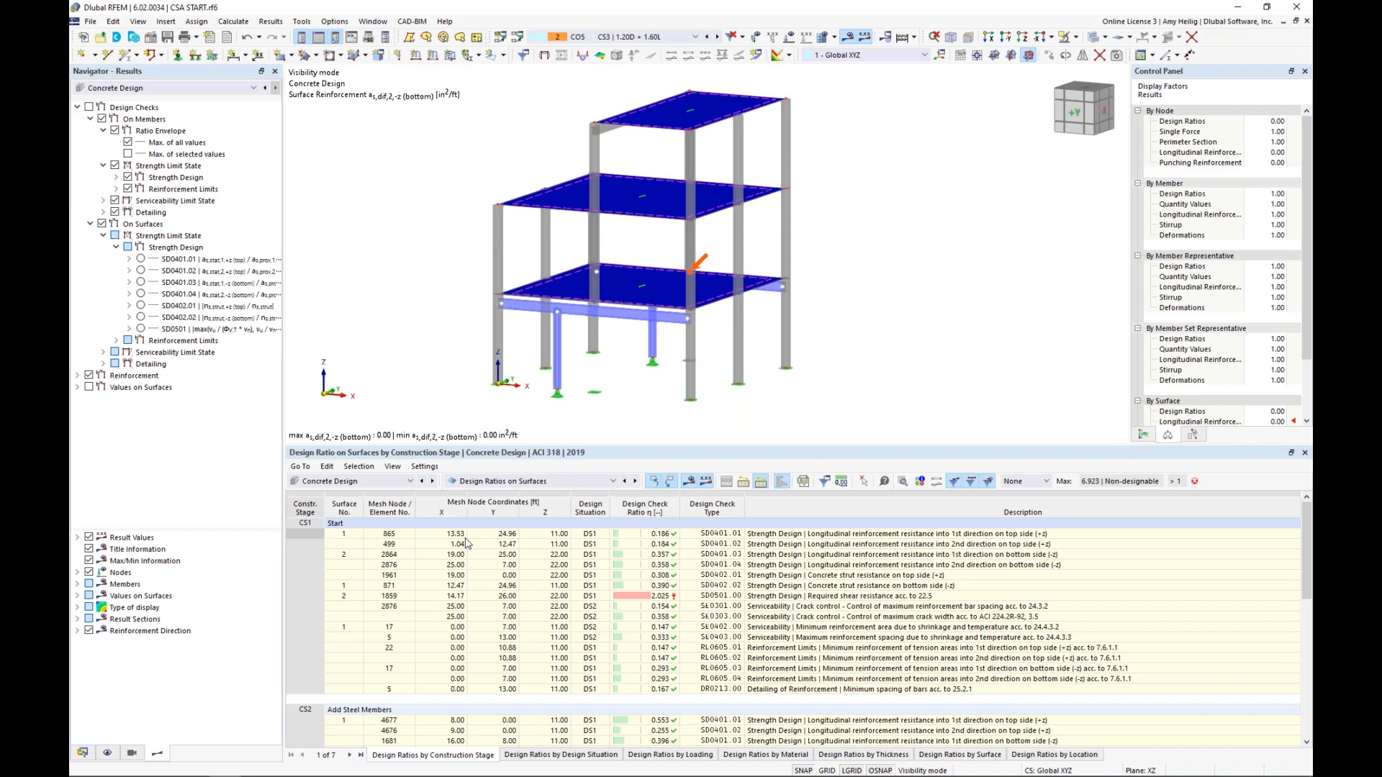
Examine the CS1 surface strength checks for longitudinal reinforcement and concrete strut resistance, locating each governing point on the model
left_click(757, 535)
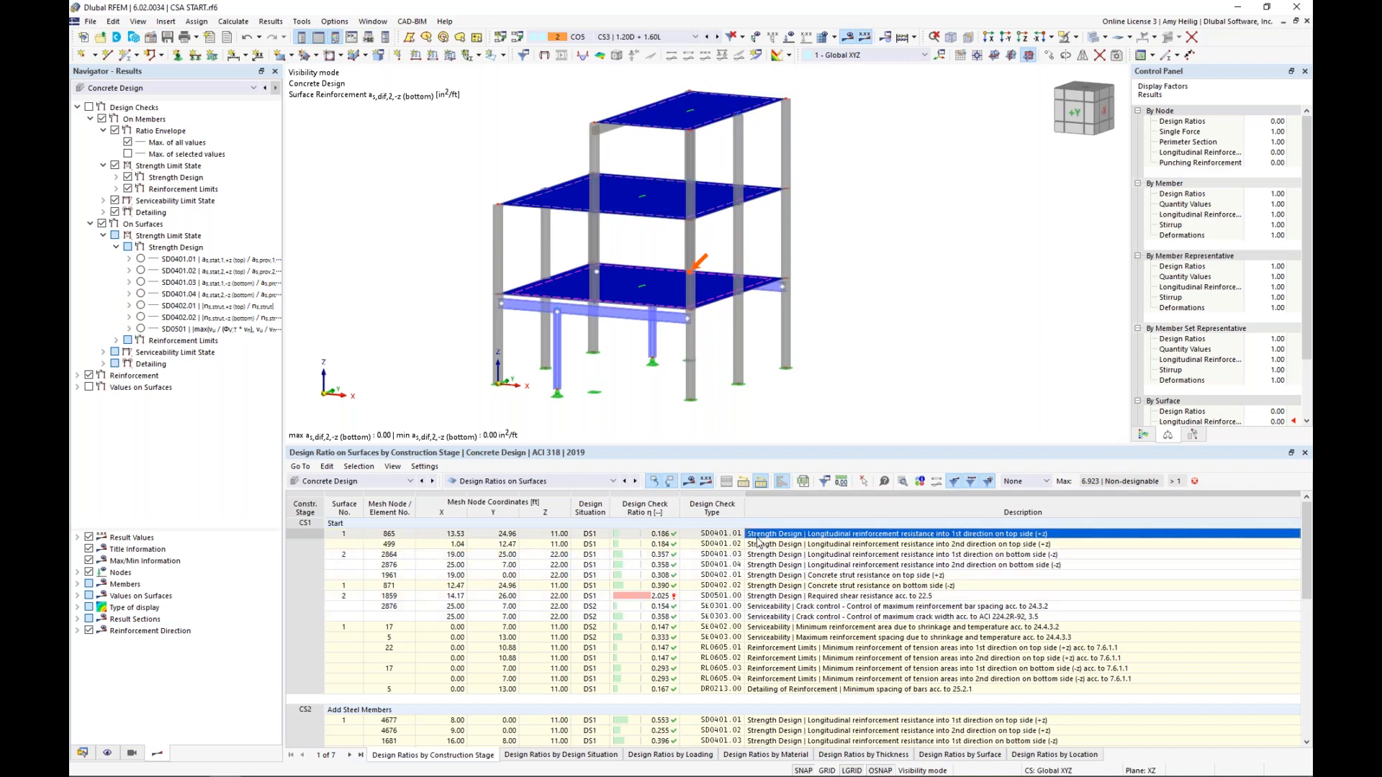
left_click(761, 545)
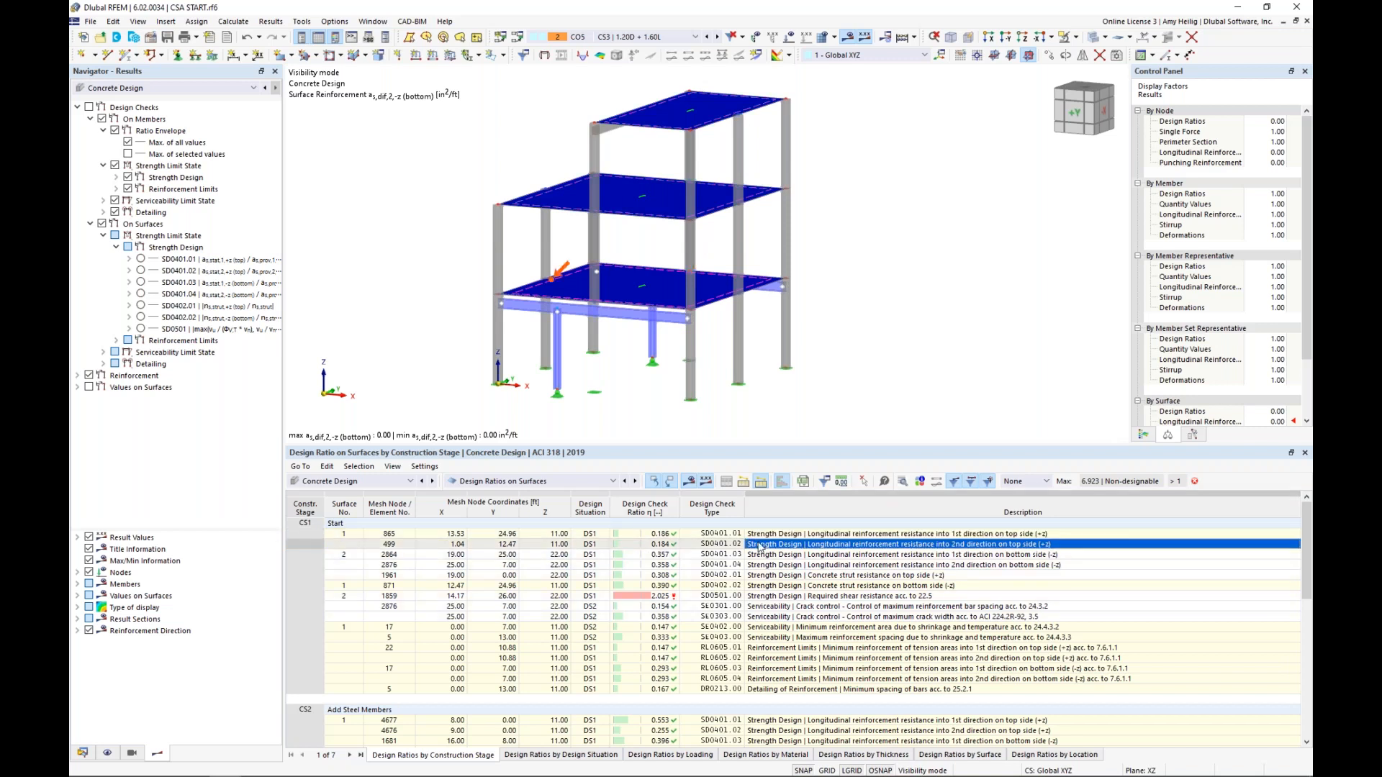
left_click(763, 566)
left_click(763, 575)
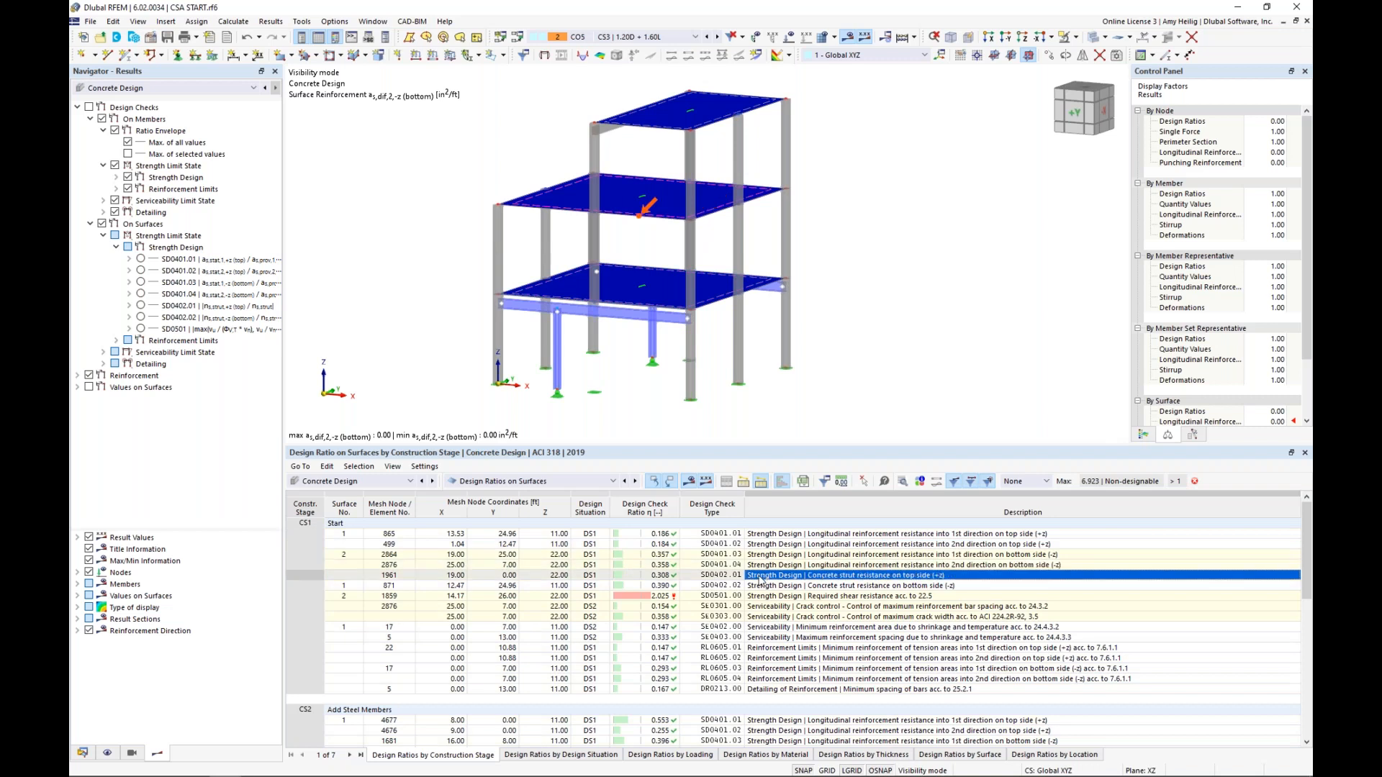
Locate the governing point of the CS1 required shear resistance check for surface 2 on the model
left_click(771, 597)
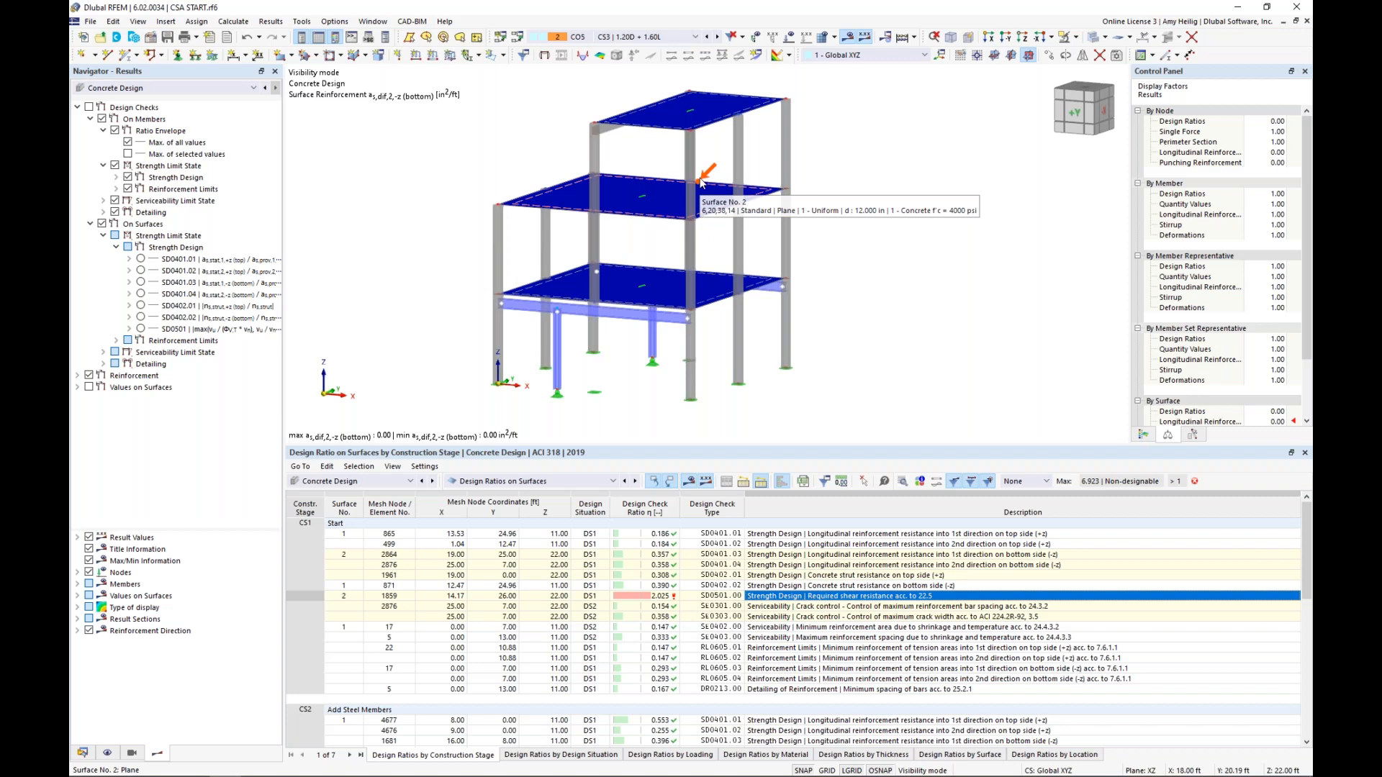
middle_click_drag(702, 182, 703, 255, "ctrl")
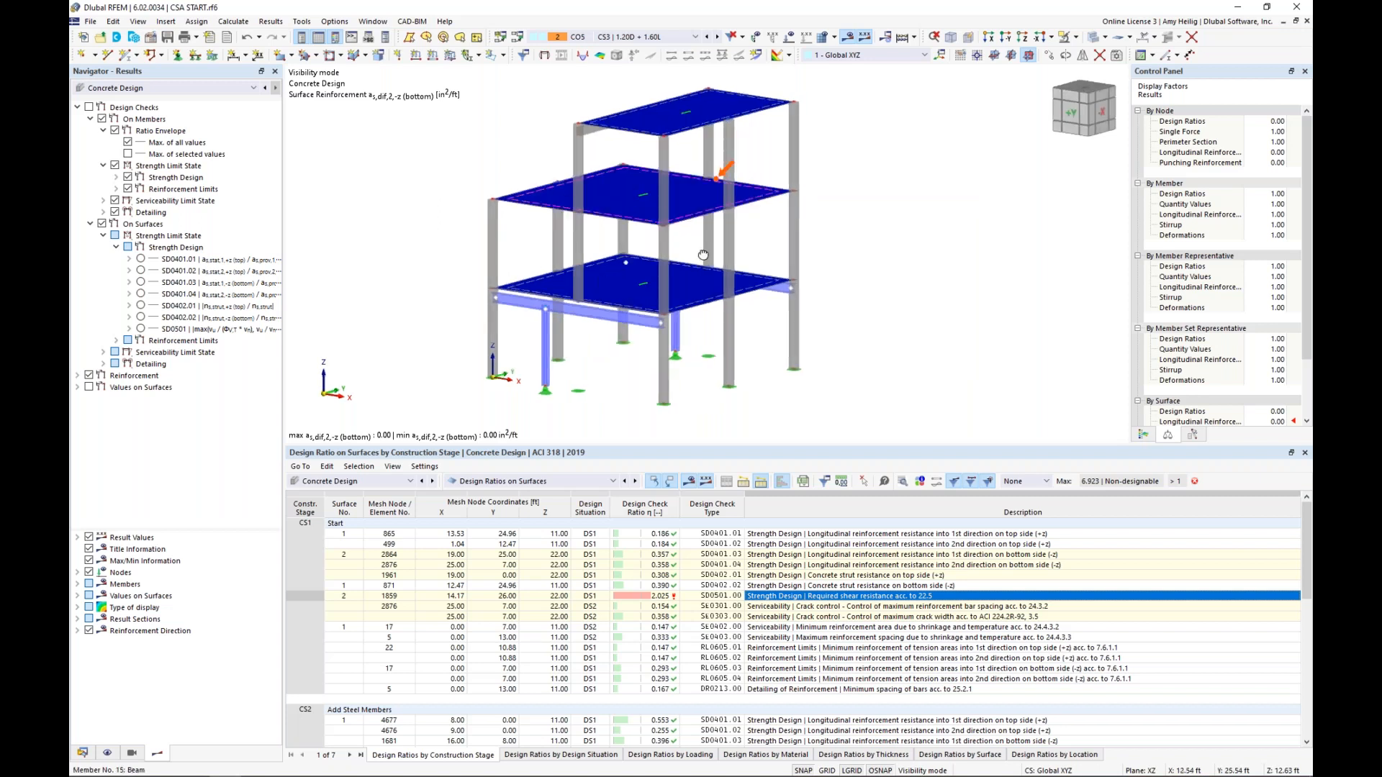
middle_click_drag(703, 255, 707, 252, "ctrl")
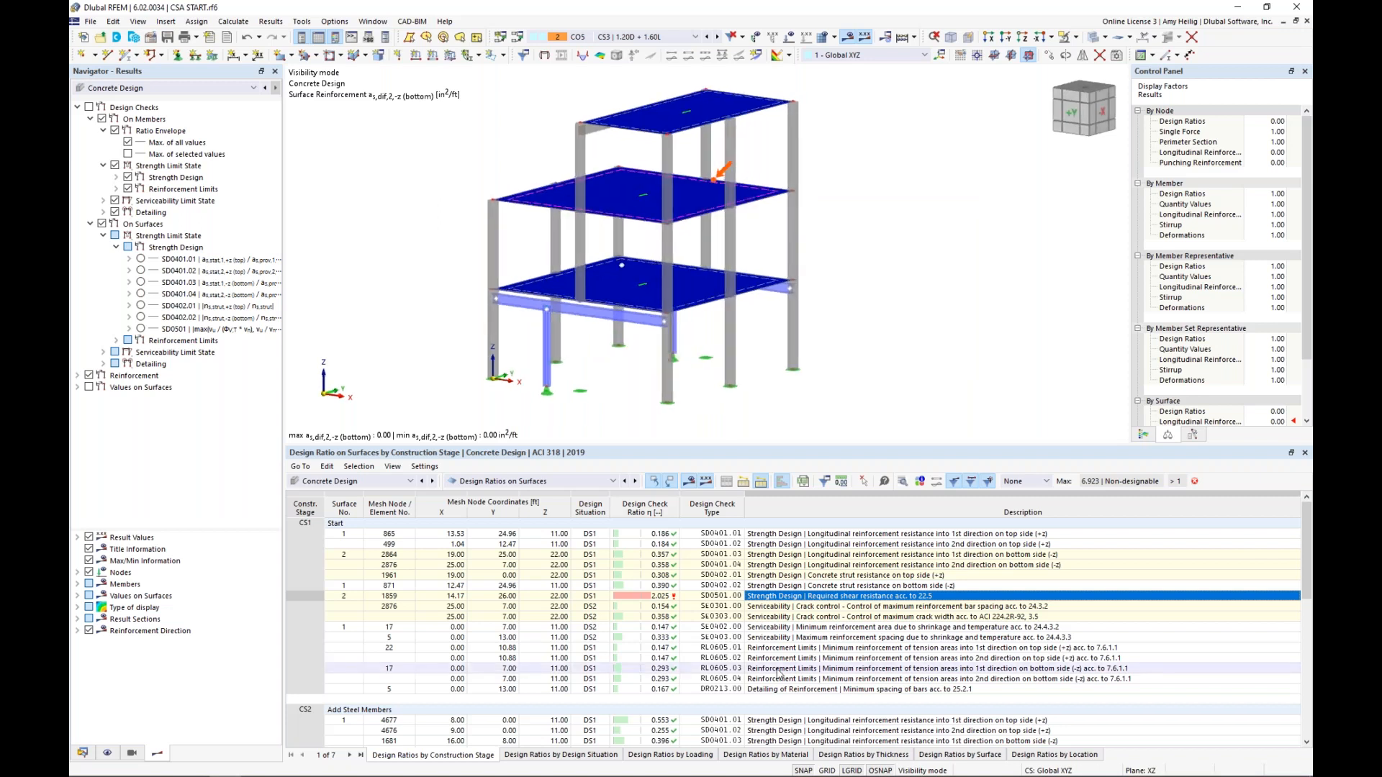
List the design ratios by surface and examine surface 2's SD0401.02 check details, including the formulas and the provided longitudinal reinforcement
left_click(970, 755)
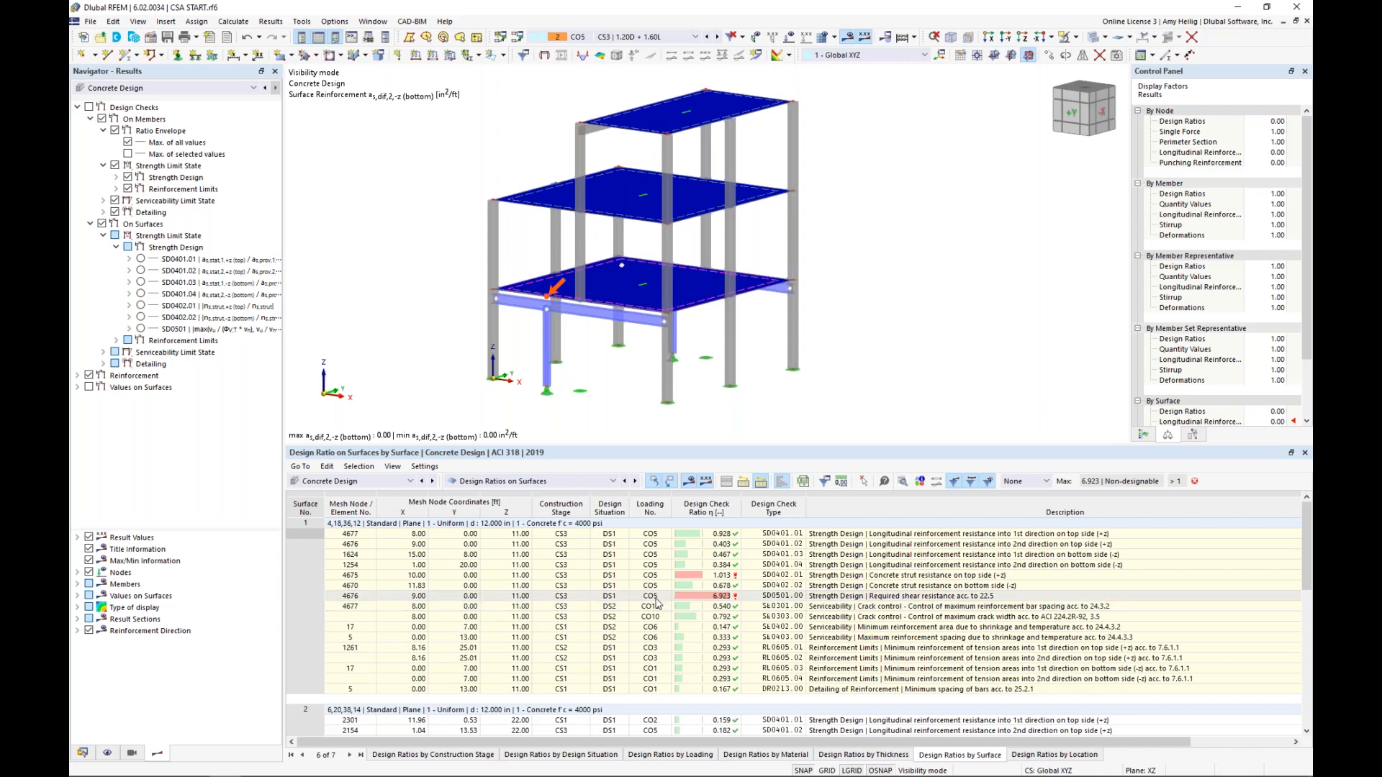
scroll(656, 603, "down", 4)
left_click(817, 608)
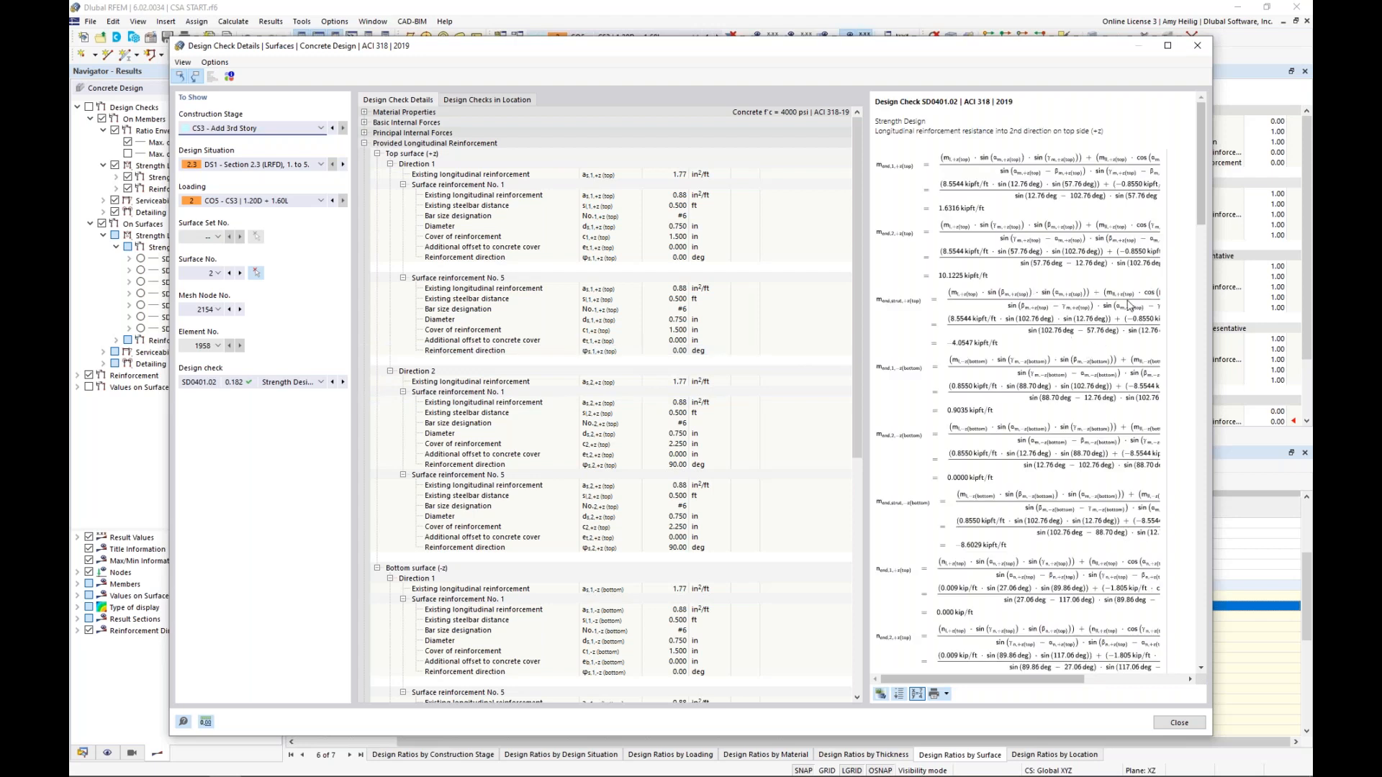
left_click_drag(1202, 202, 1176, 442)
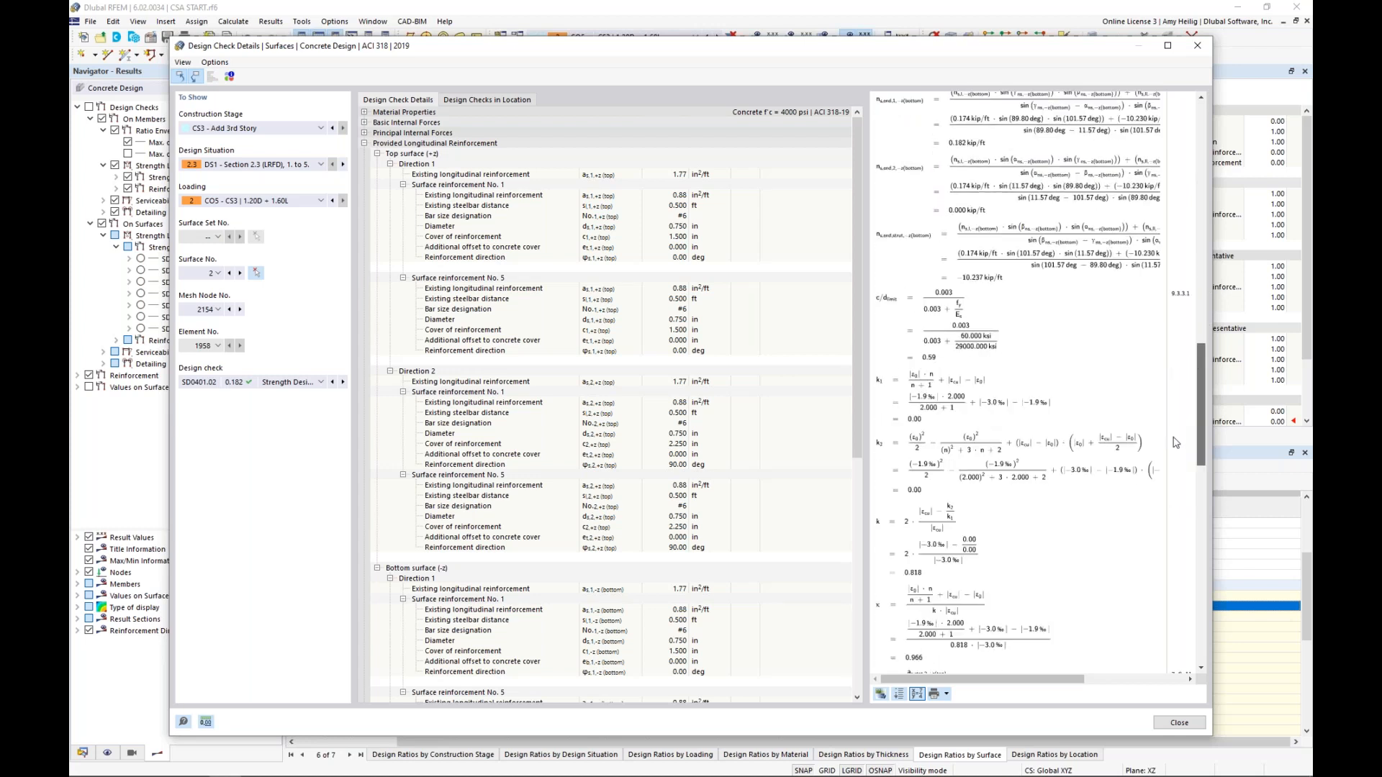
scroll(952, 450, "down", 5)
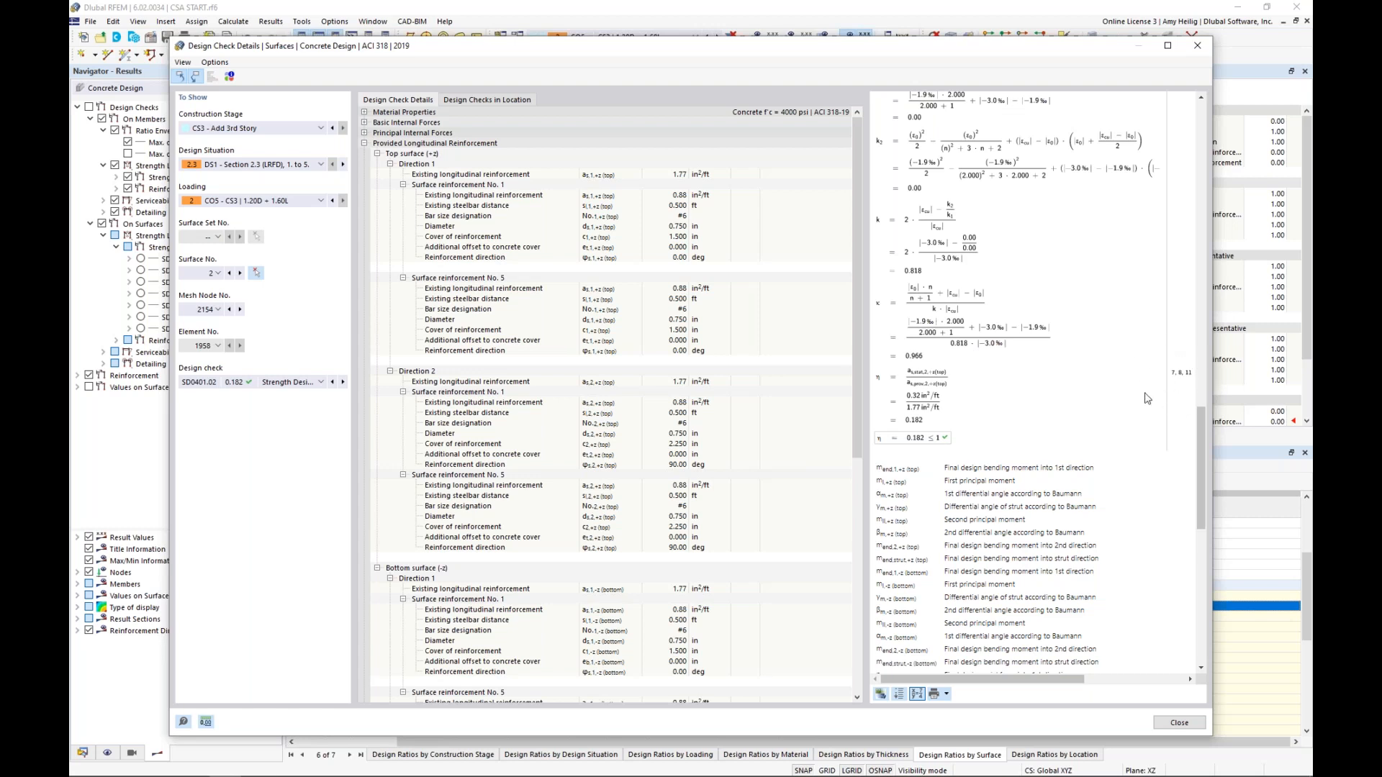
scroll(846, 432, "down", 10)
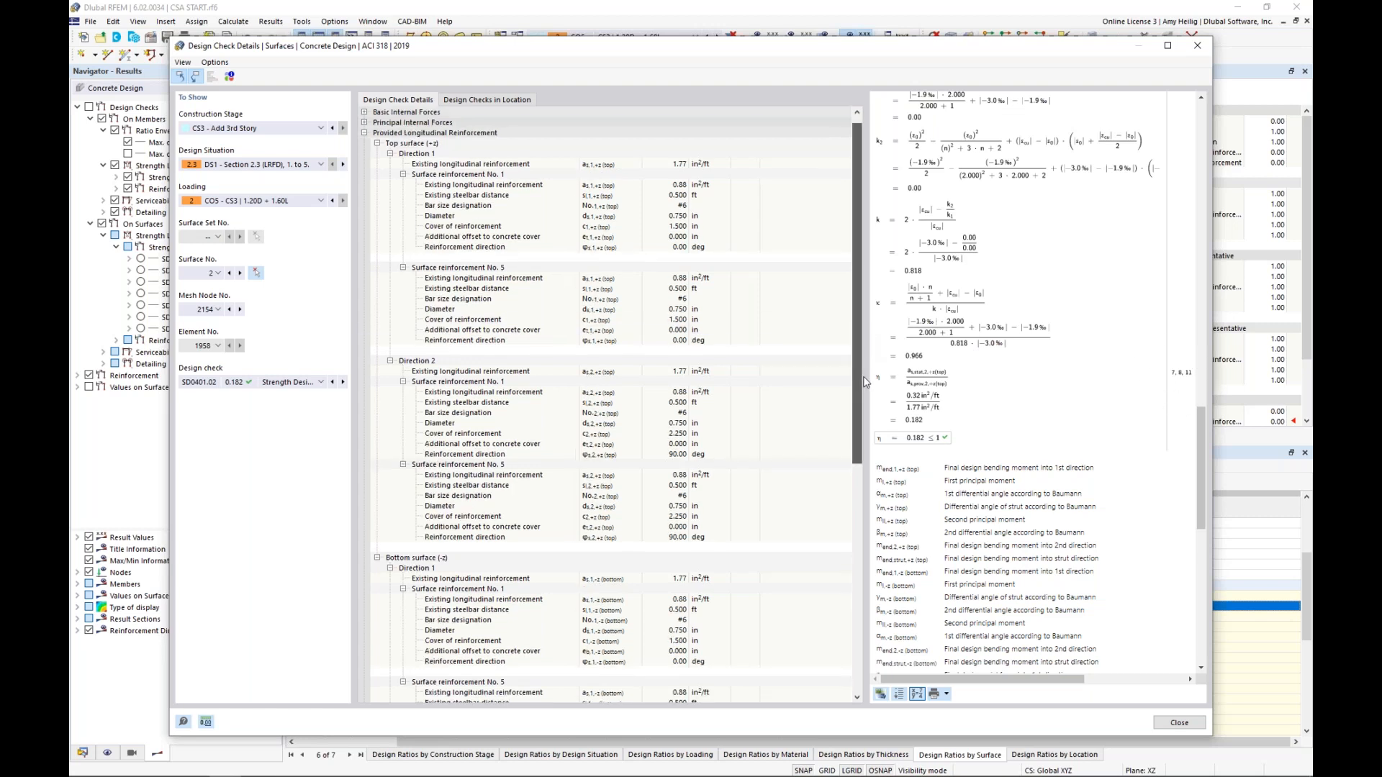
scroll(846, 536, "down", 3)
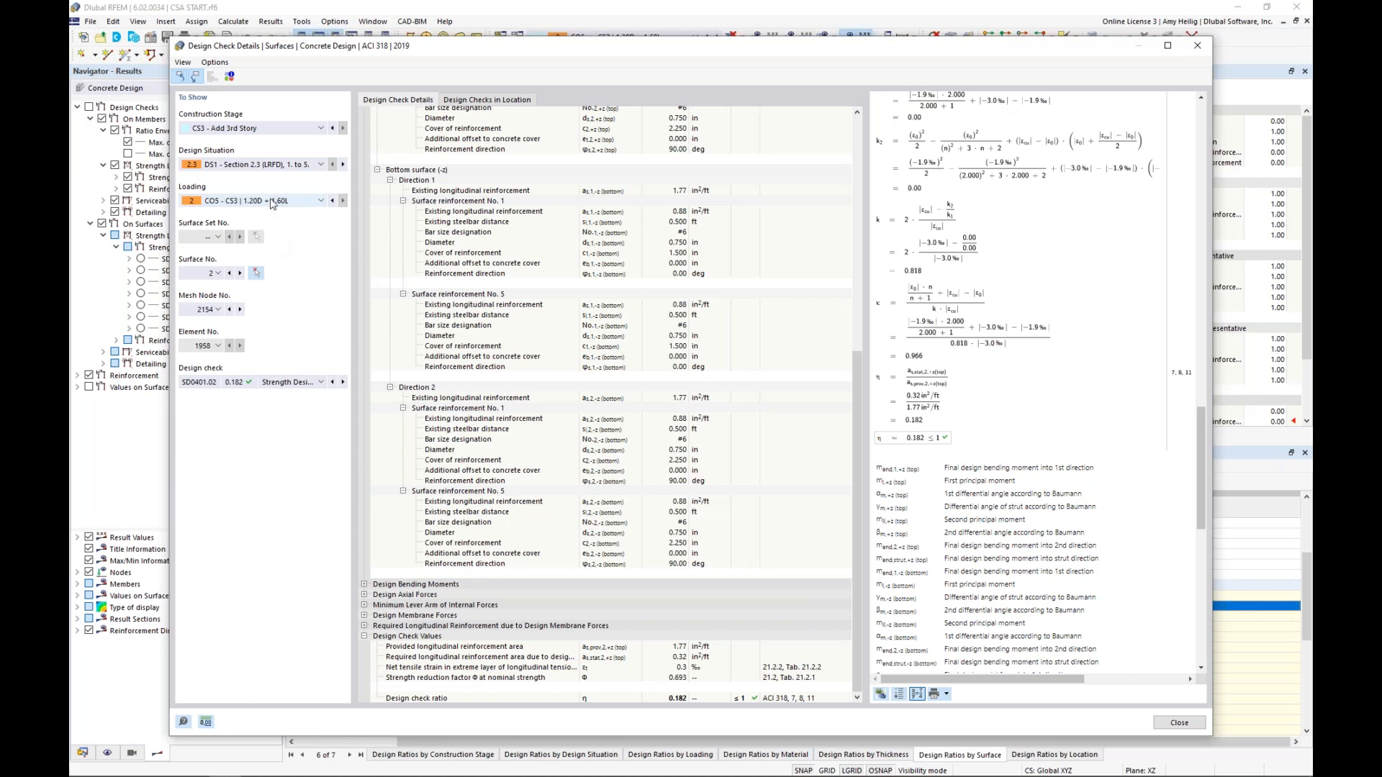
Review the same surface check for construction stage CS2 - Add Steel Members, and close the check details
left_click(252, 130)
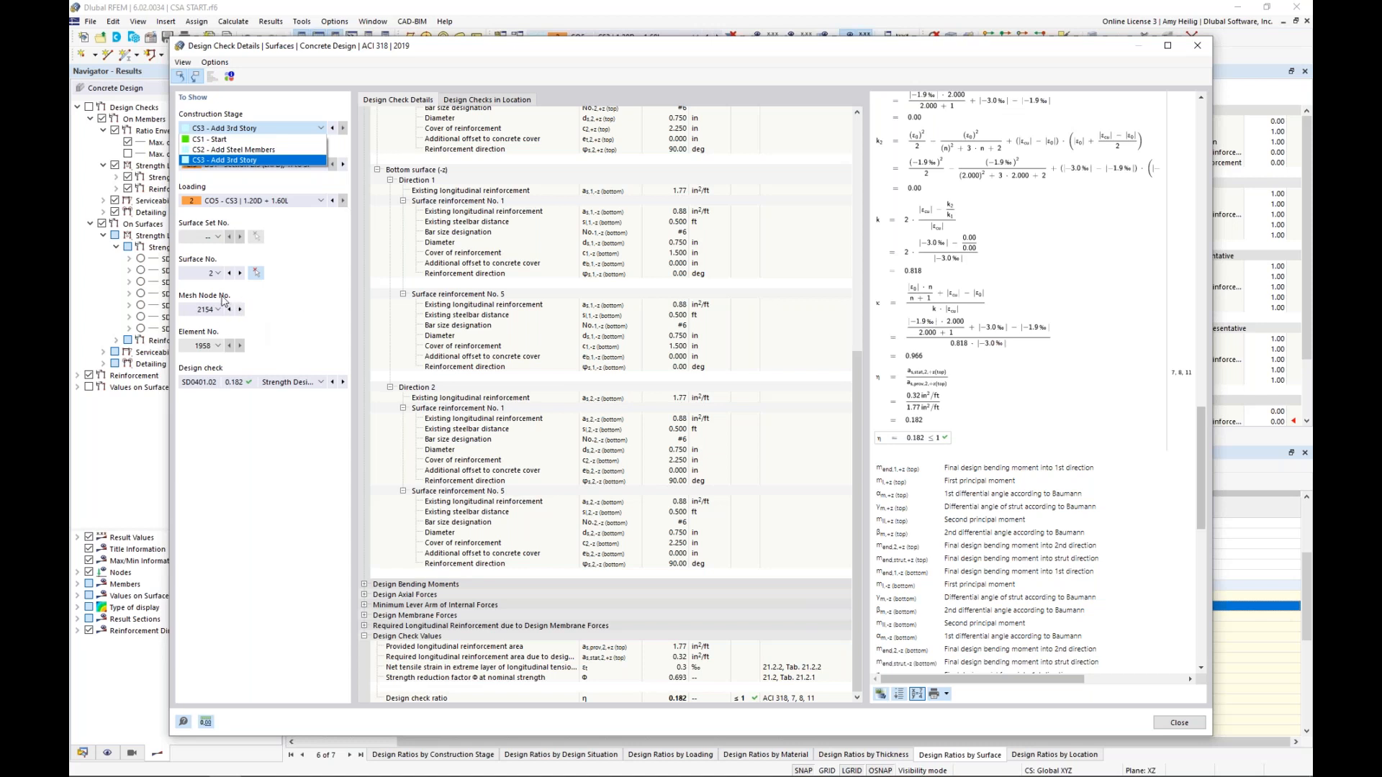
left_click(260, 150)
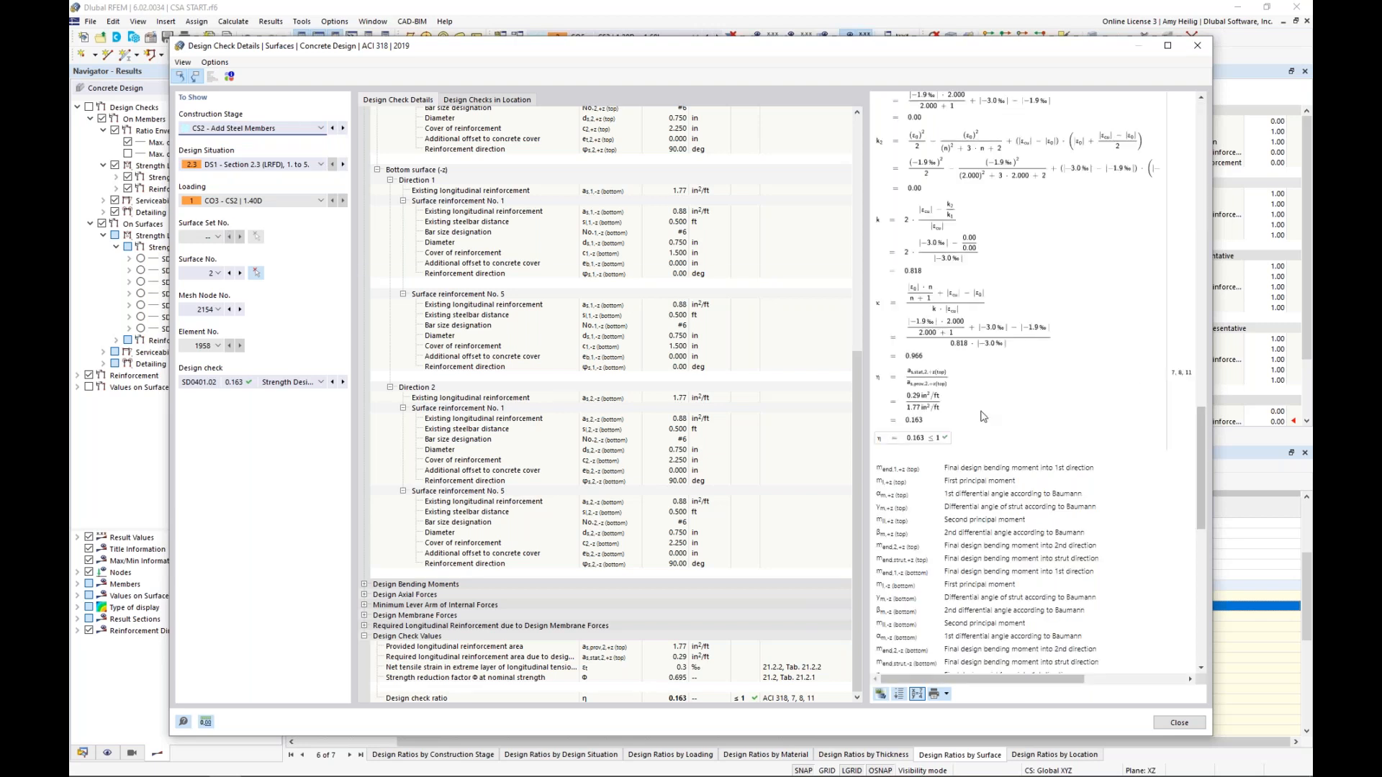
scroll(983, 416, "up", 6)
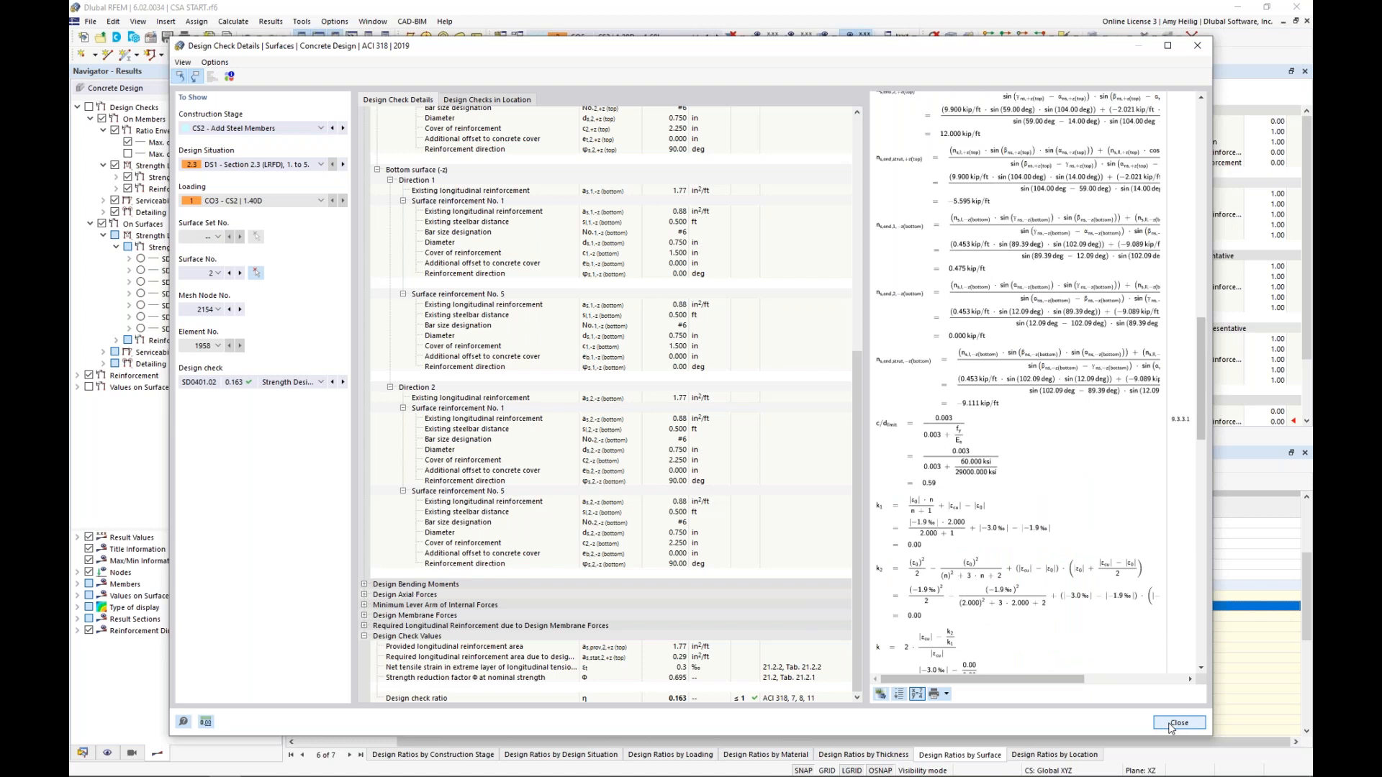
left_click(1178, 722)
List the design ratios on members and locate the CS1 torsion, crack width and minimum column reinforcement checks on the model
left_click(507, 480)
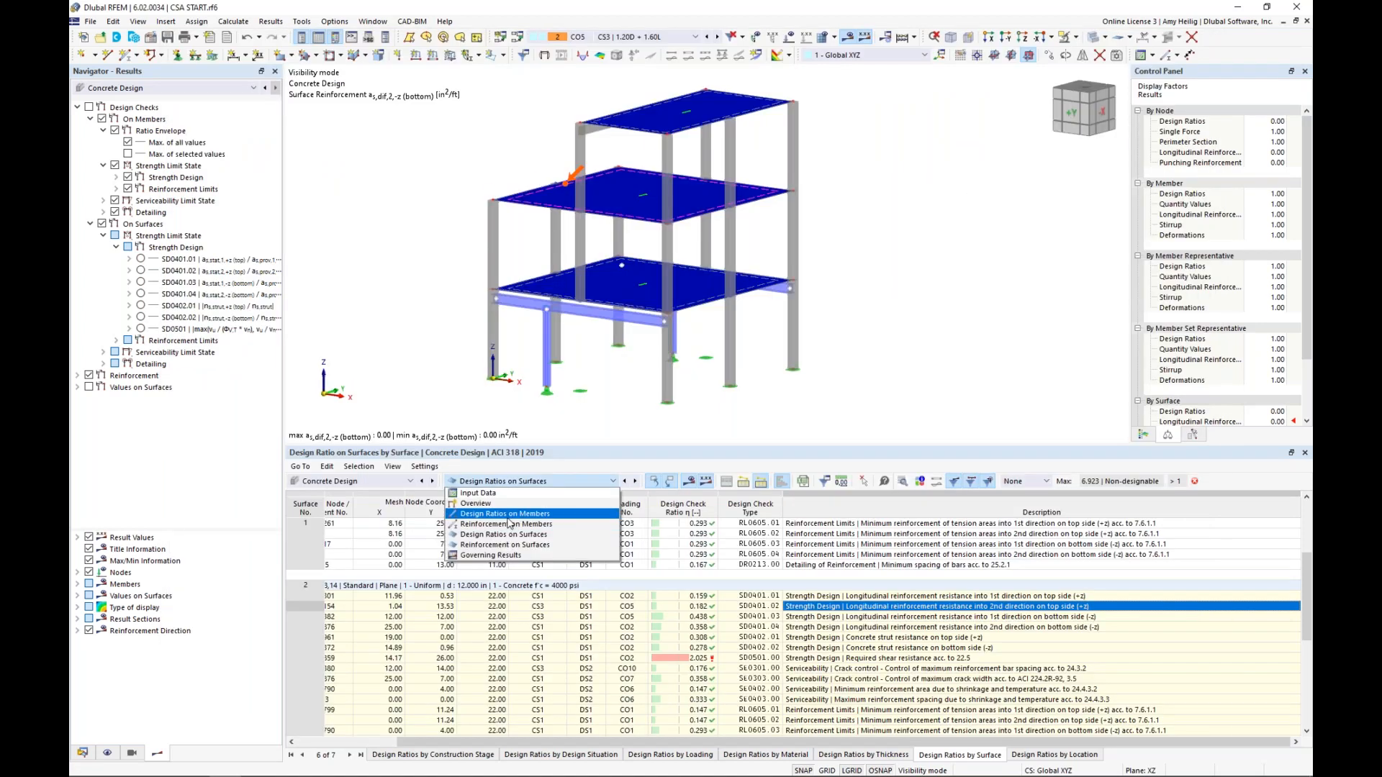
left_click(507, 517)
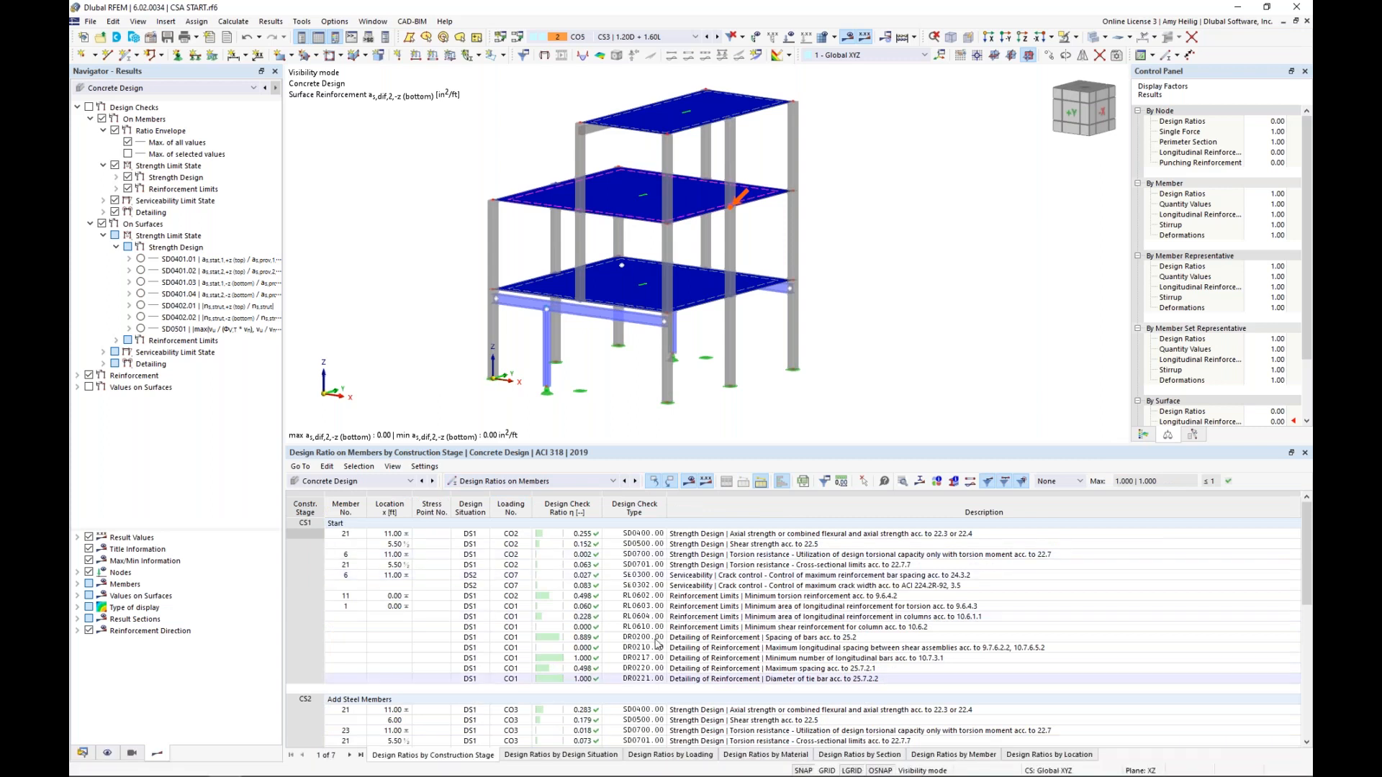
left_click(745, 557)
left_click(742, 586)
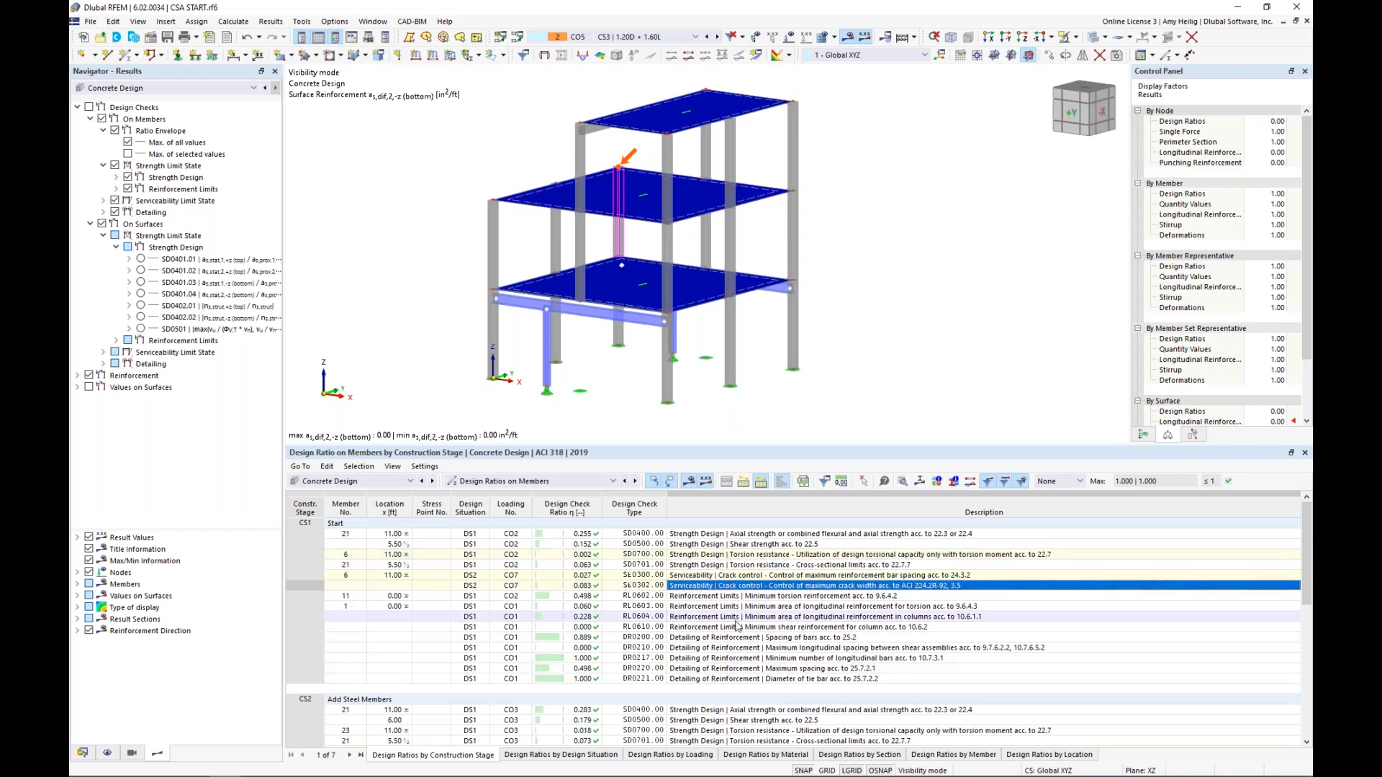
left_click(737, 619)
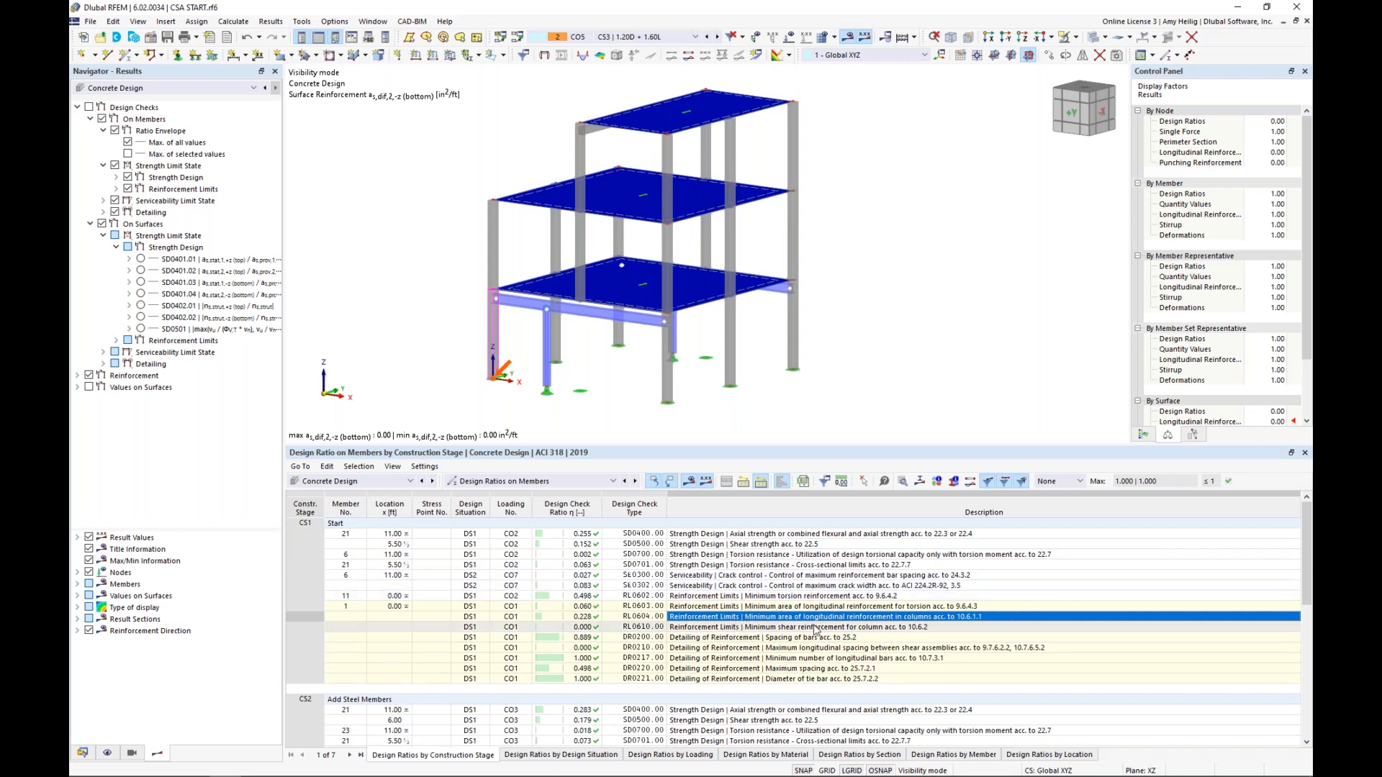
Open member 1's RL0604 check details, enable and inspect its interaction diagram in 2D and 3D, and close the details
left_click(903, 484)
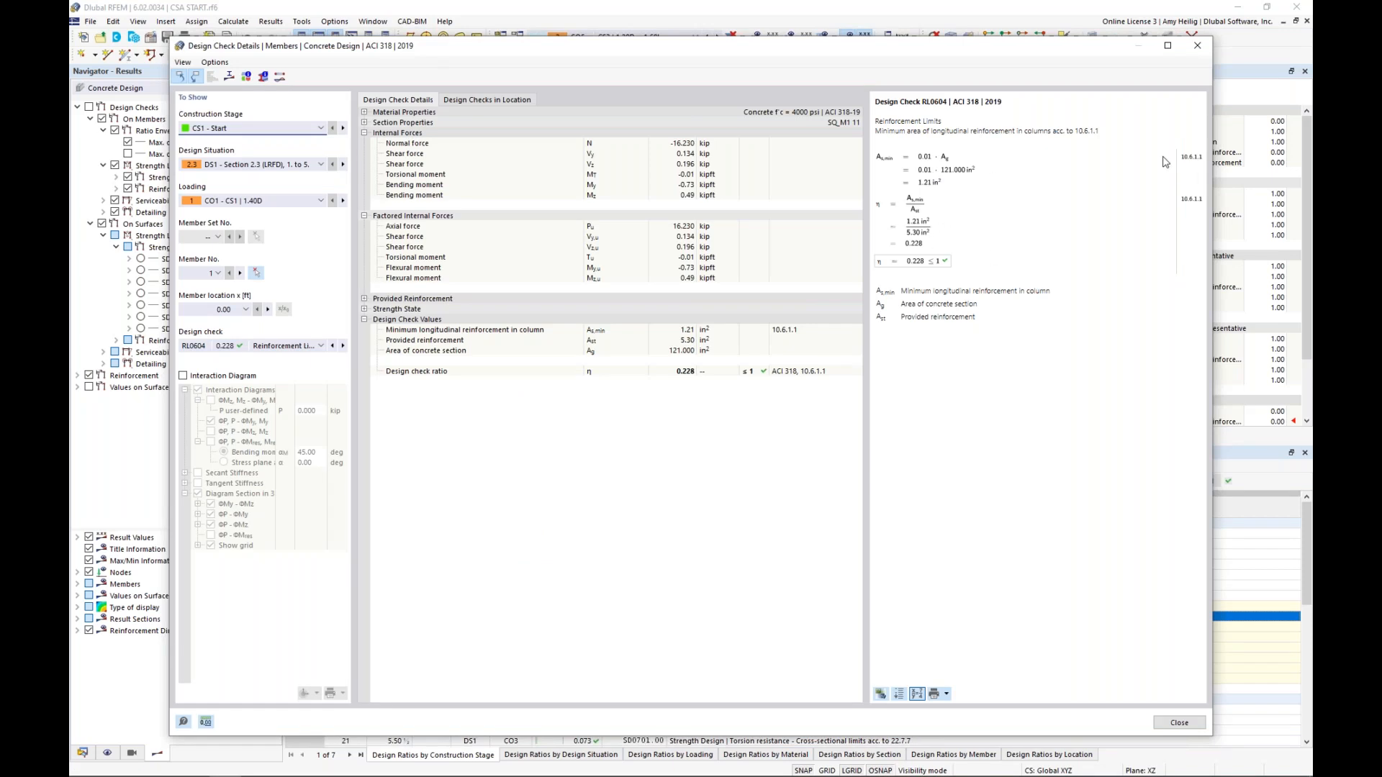
left_click(183, 375)
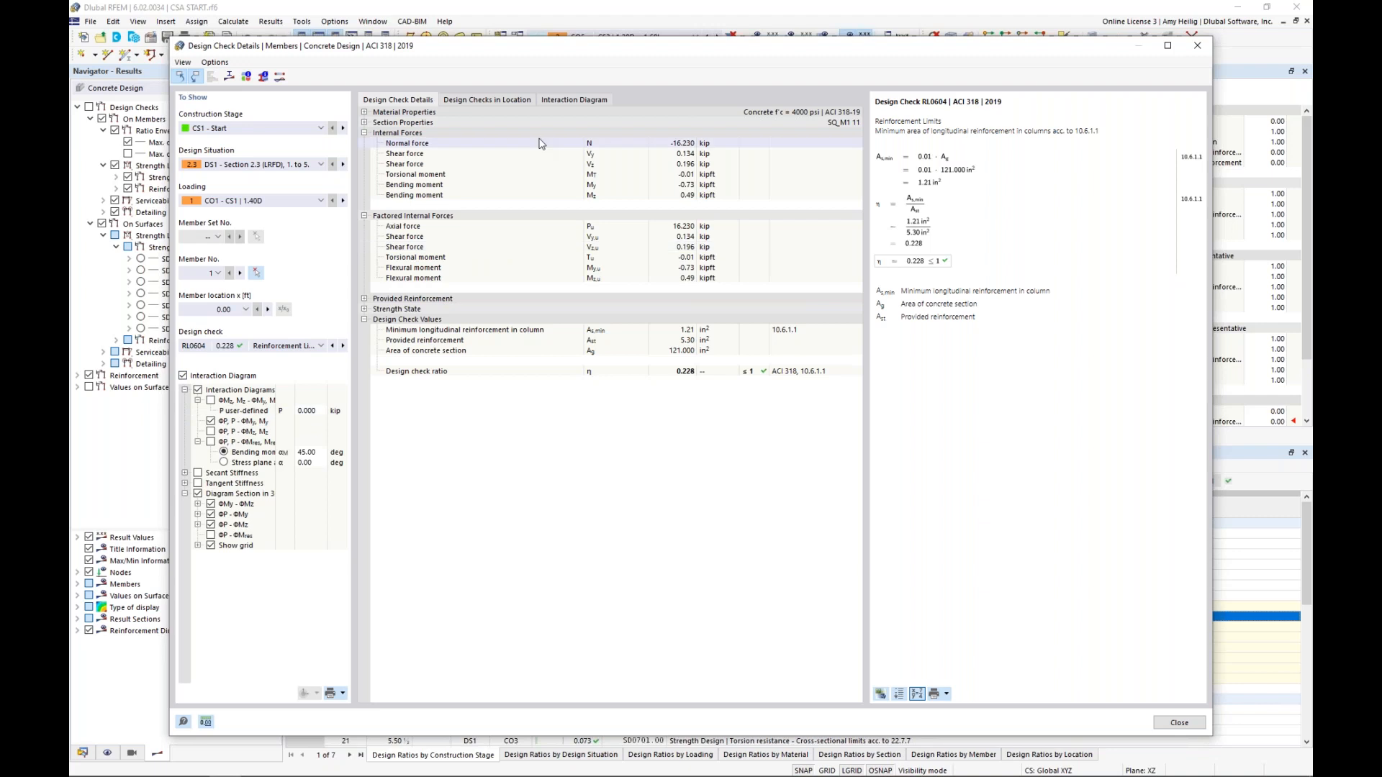
left_click(580, 100)
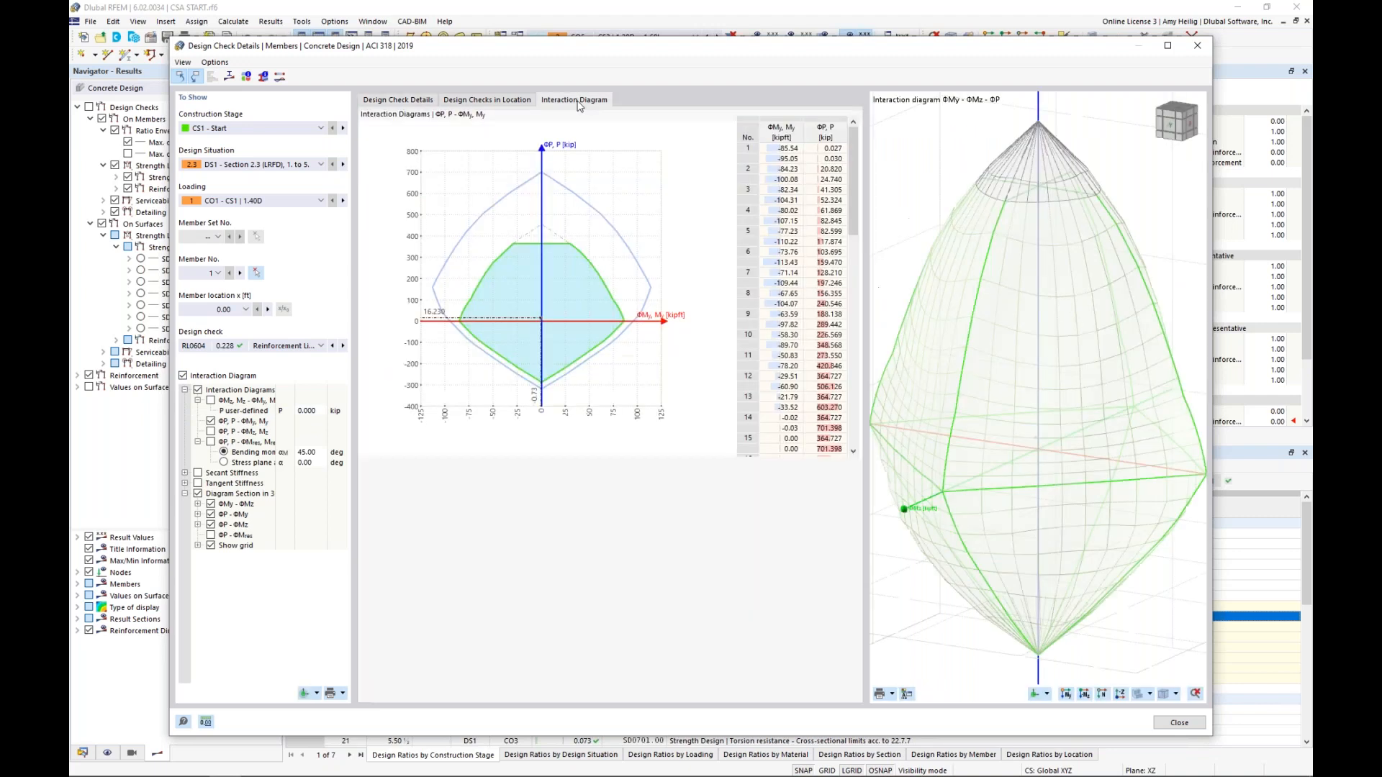
middle_click_drag(981, 447, 1044, 479, "ctrl")
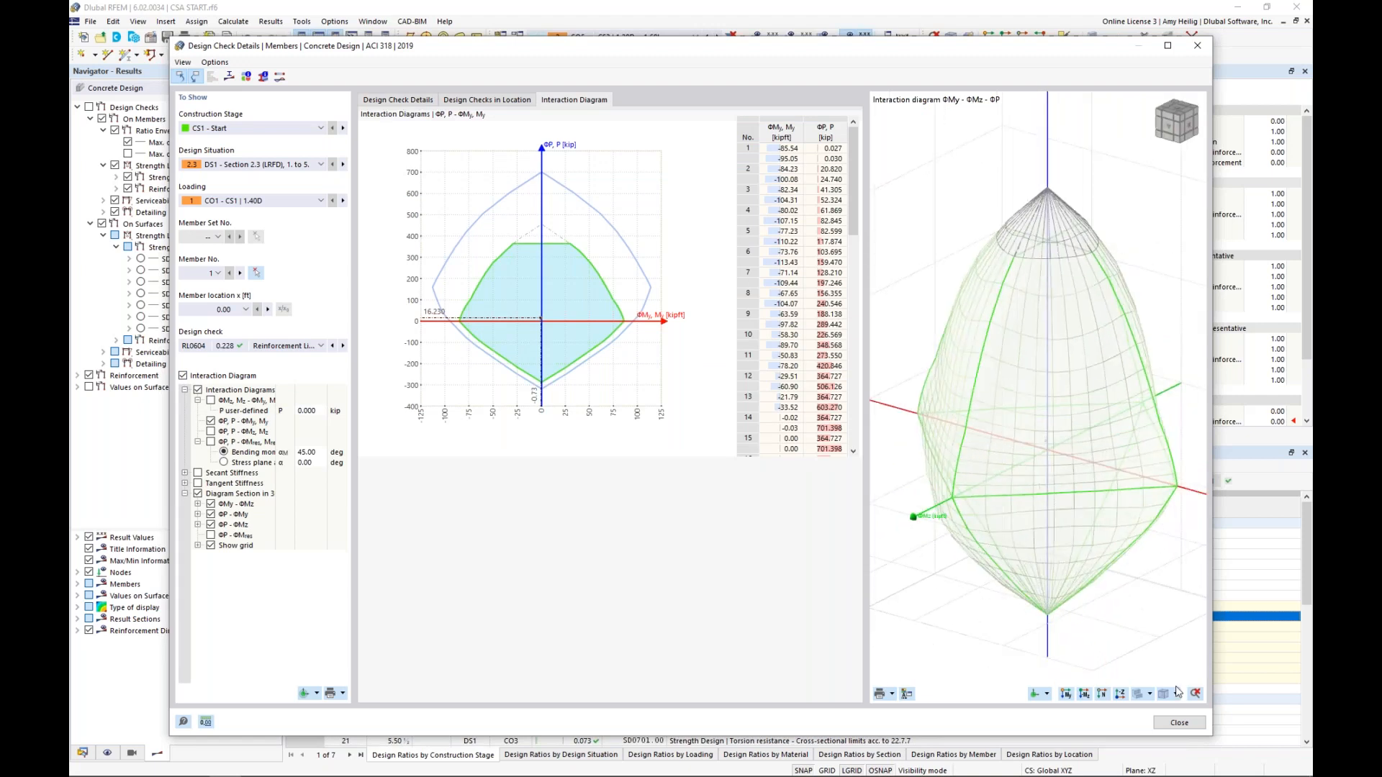
left_click(1171, 724)
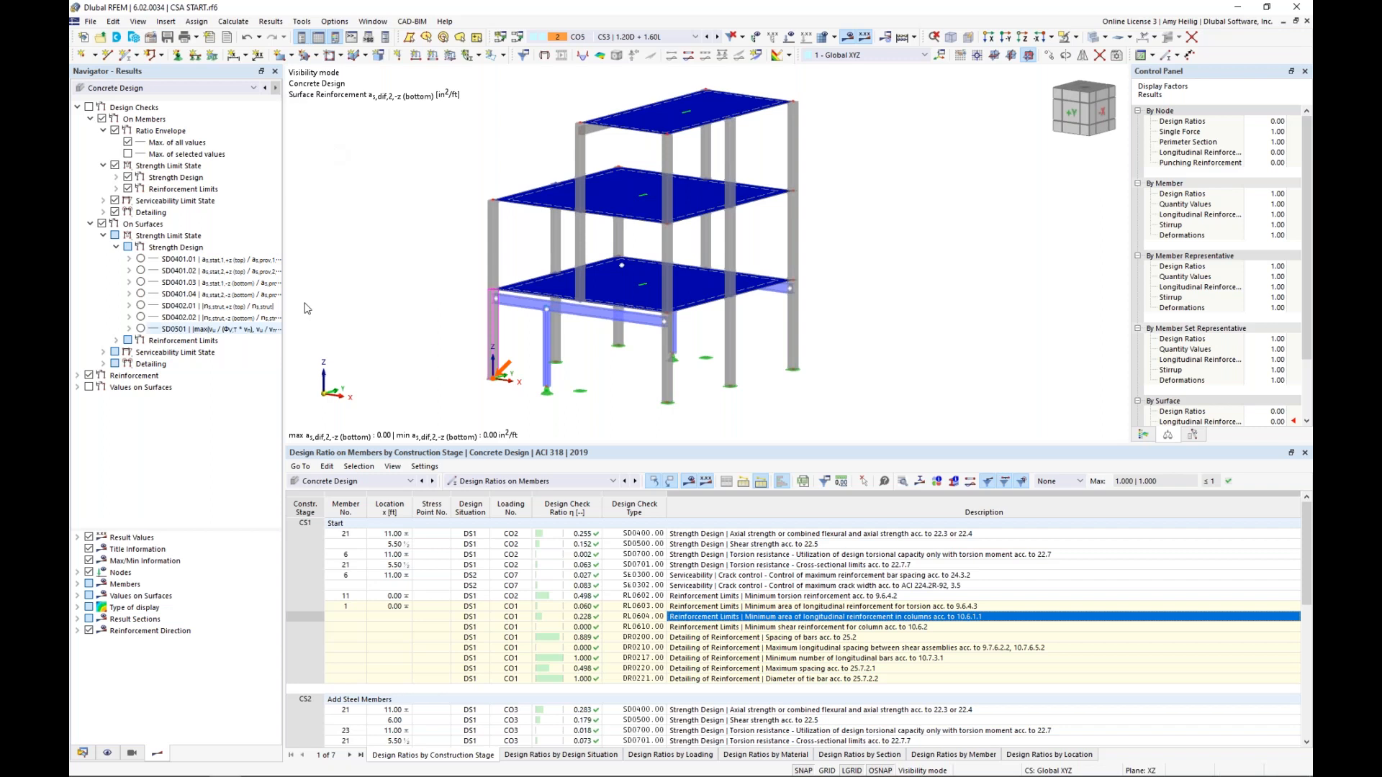
Collapse the concrete design results, hide the reinforcement results and display the design checks on the model
left_click(154, 89)
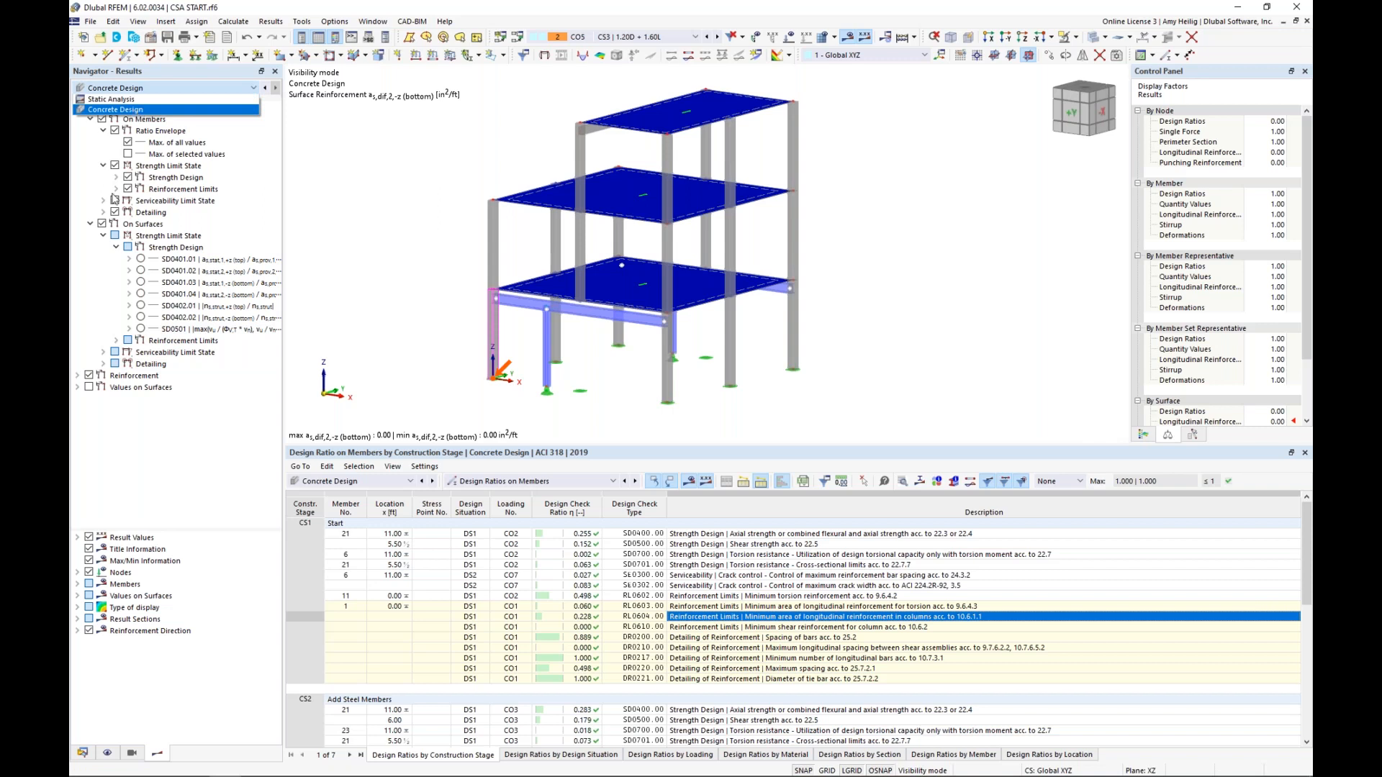
left_click(138, 110)
right_click(140, 109)
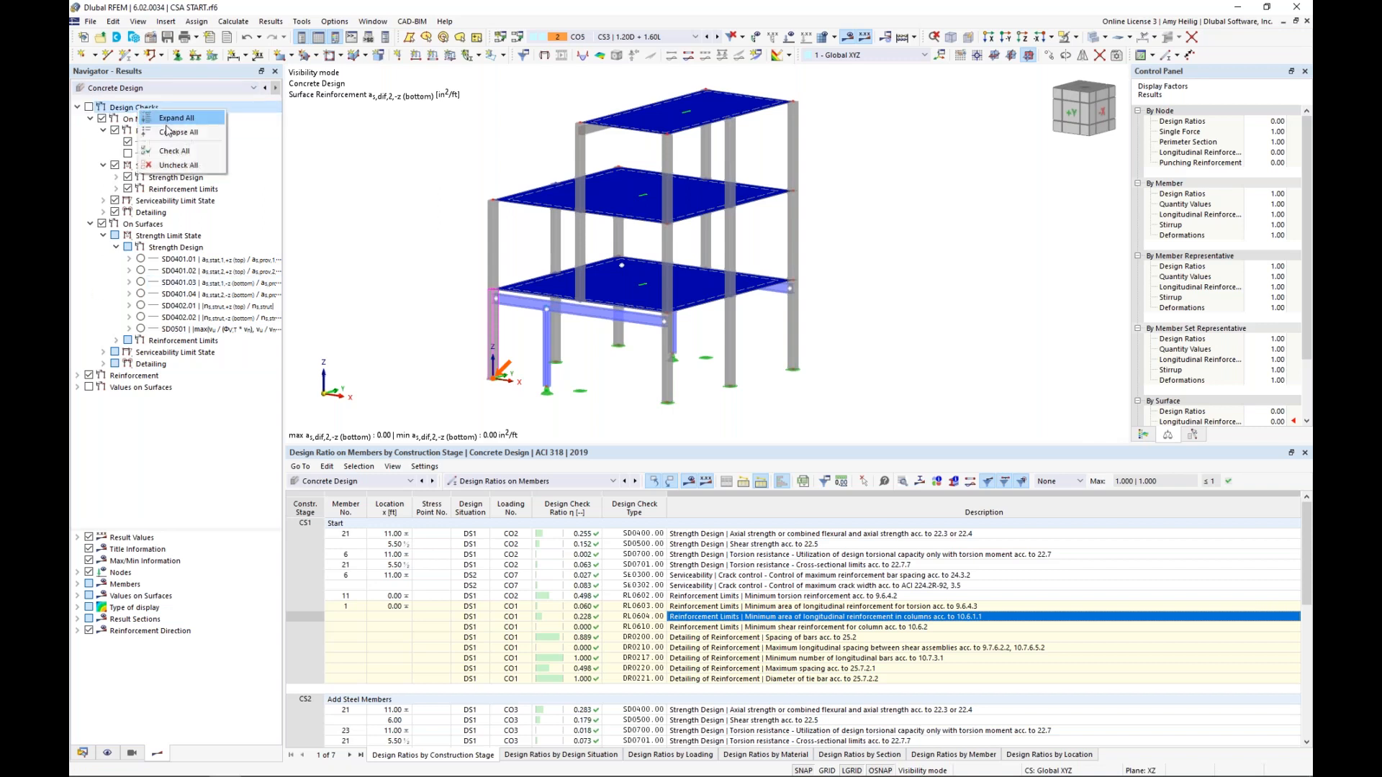
left_click(164, 133)
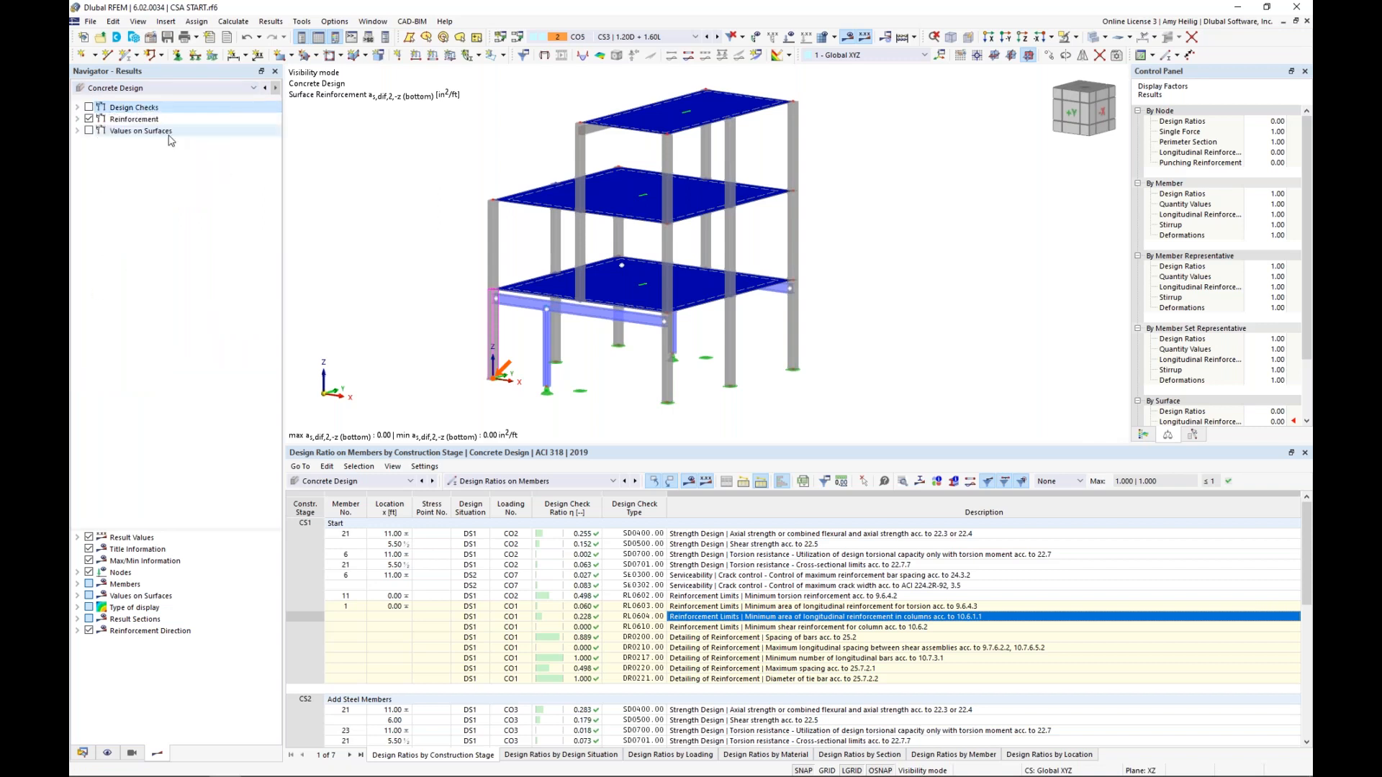
left_click(89, 121)
left_click(78, 107)
left_click(89, 107)
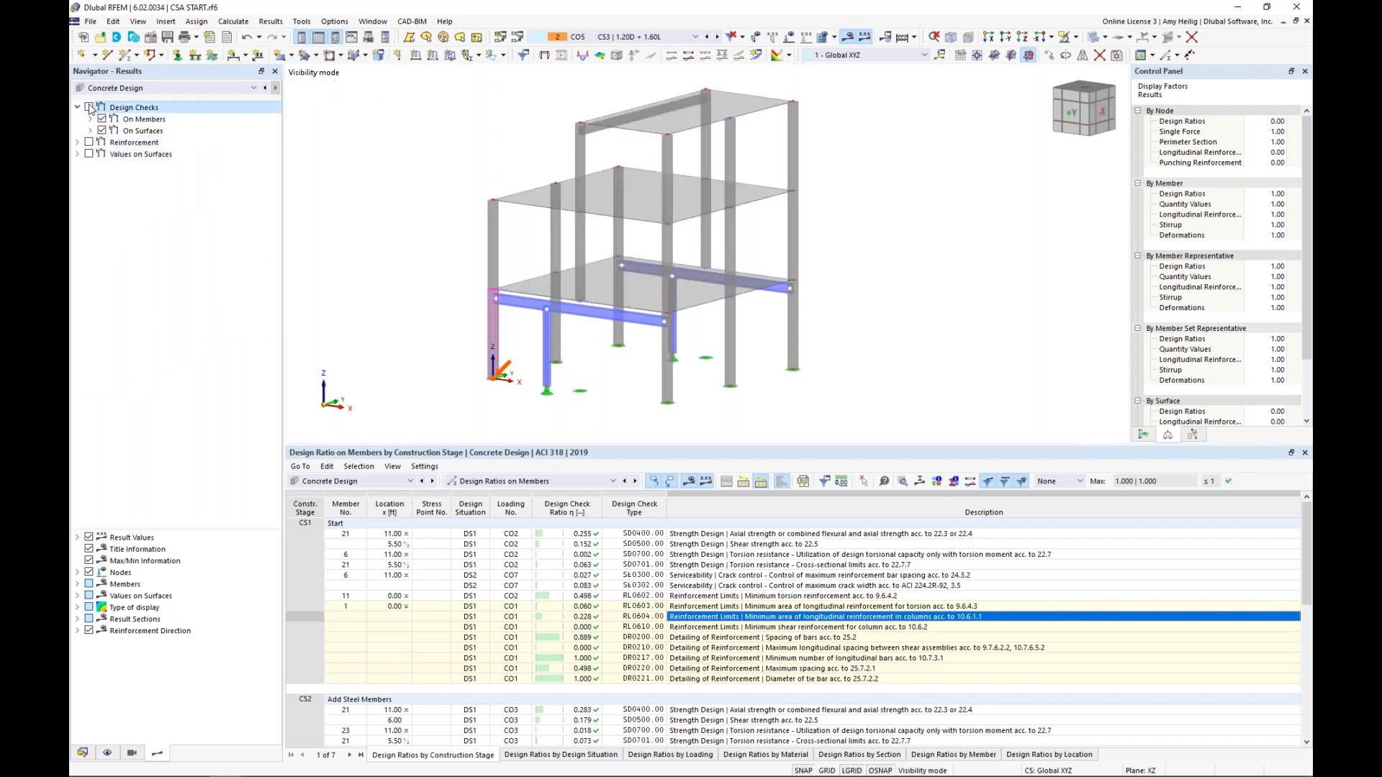
Display the member strength design checks SD0400, SD0500, SD0700 and SD0701 on the model and inspect their diagrams
left_click(91, 119)
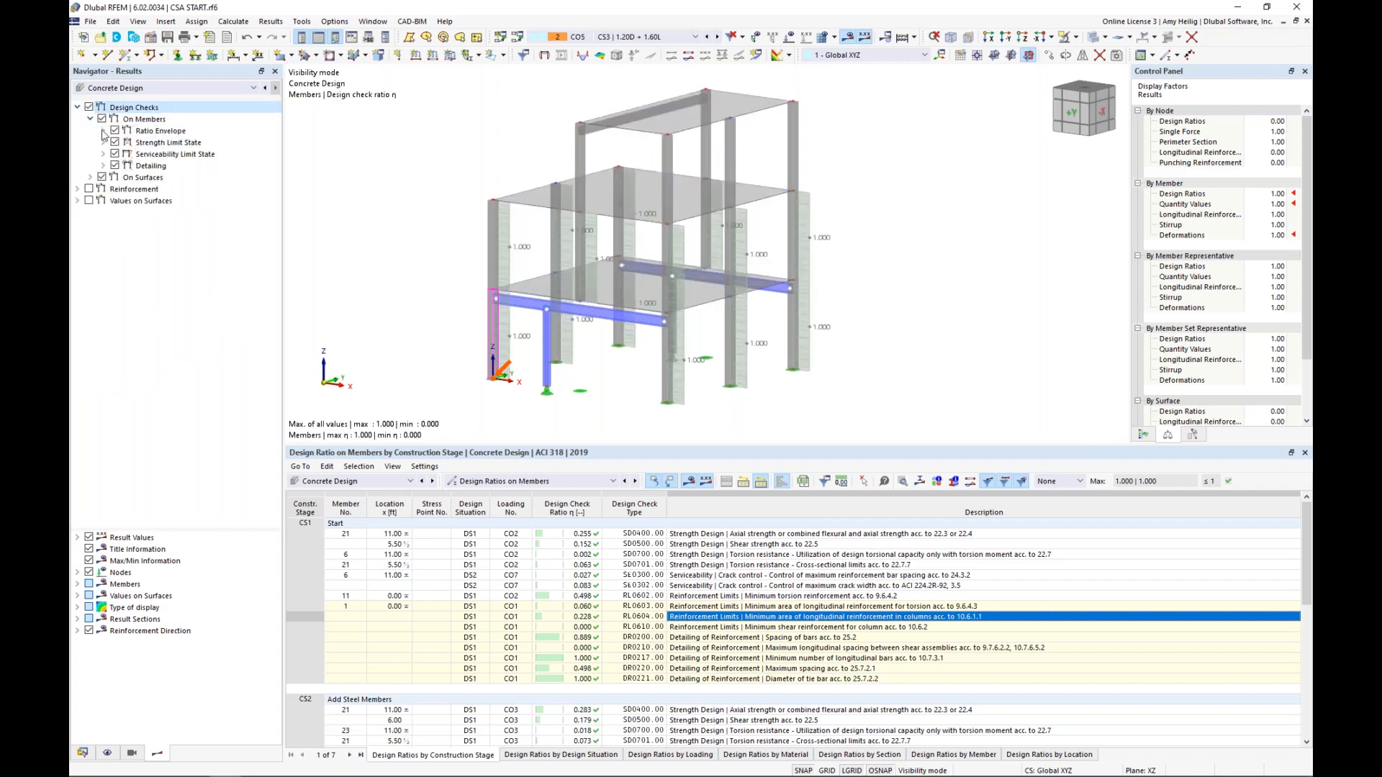
left_click(103, 131)
left_click(103, 165)
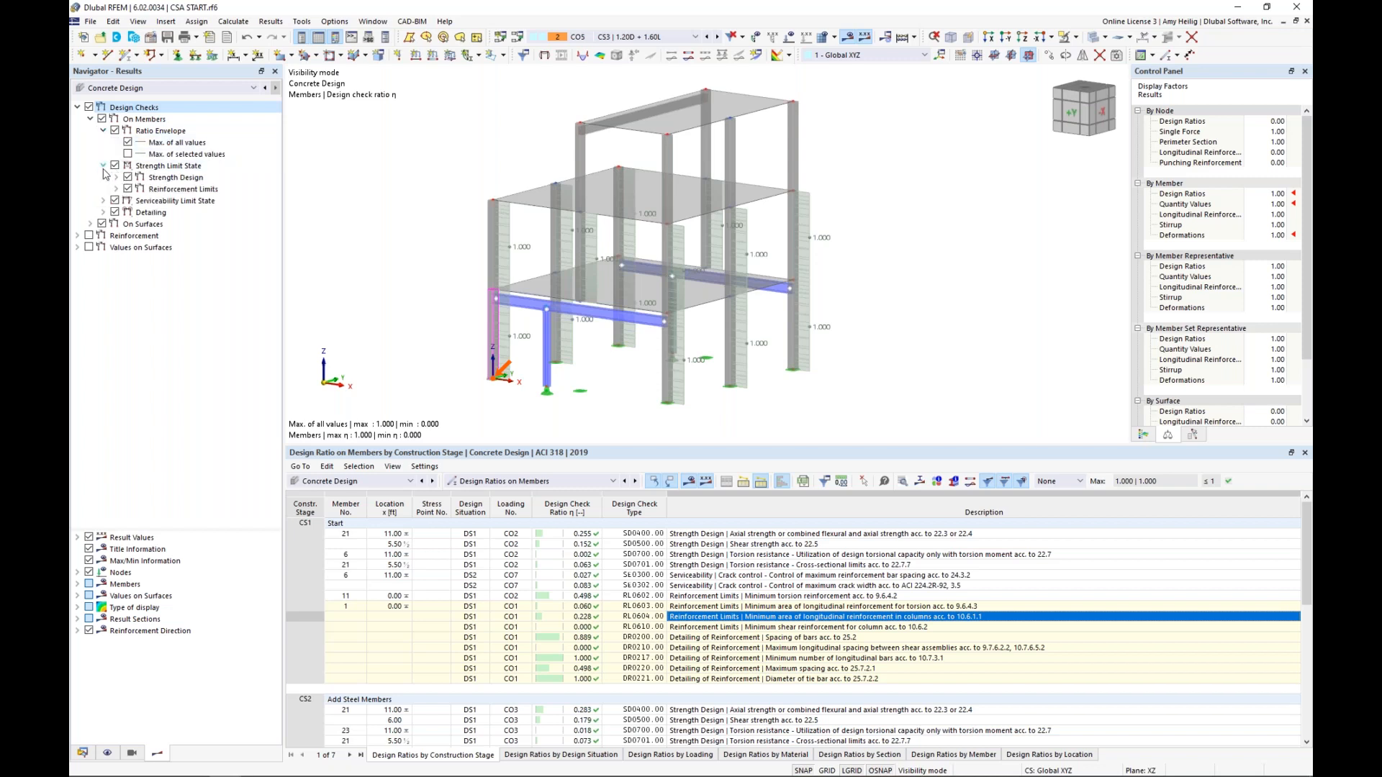
left_click(116, 177)
left_click(141, 190)
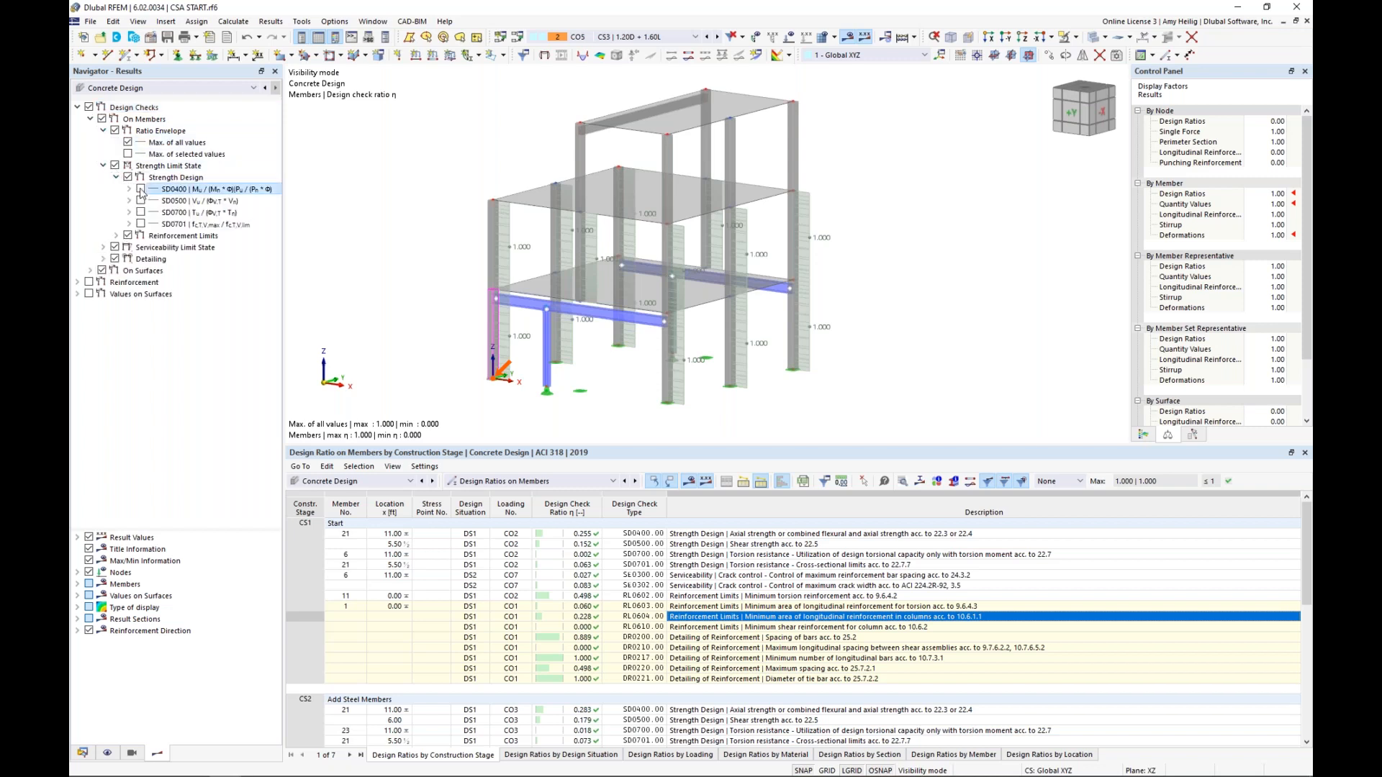
left_click(141, 190)
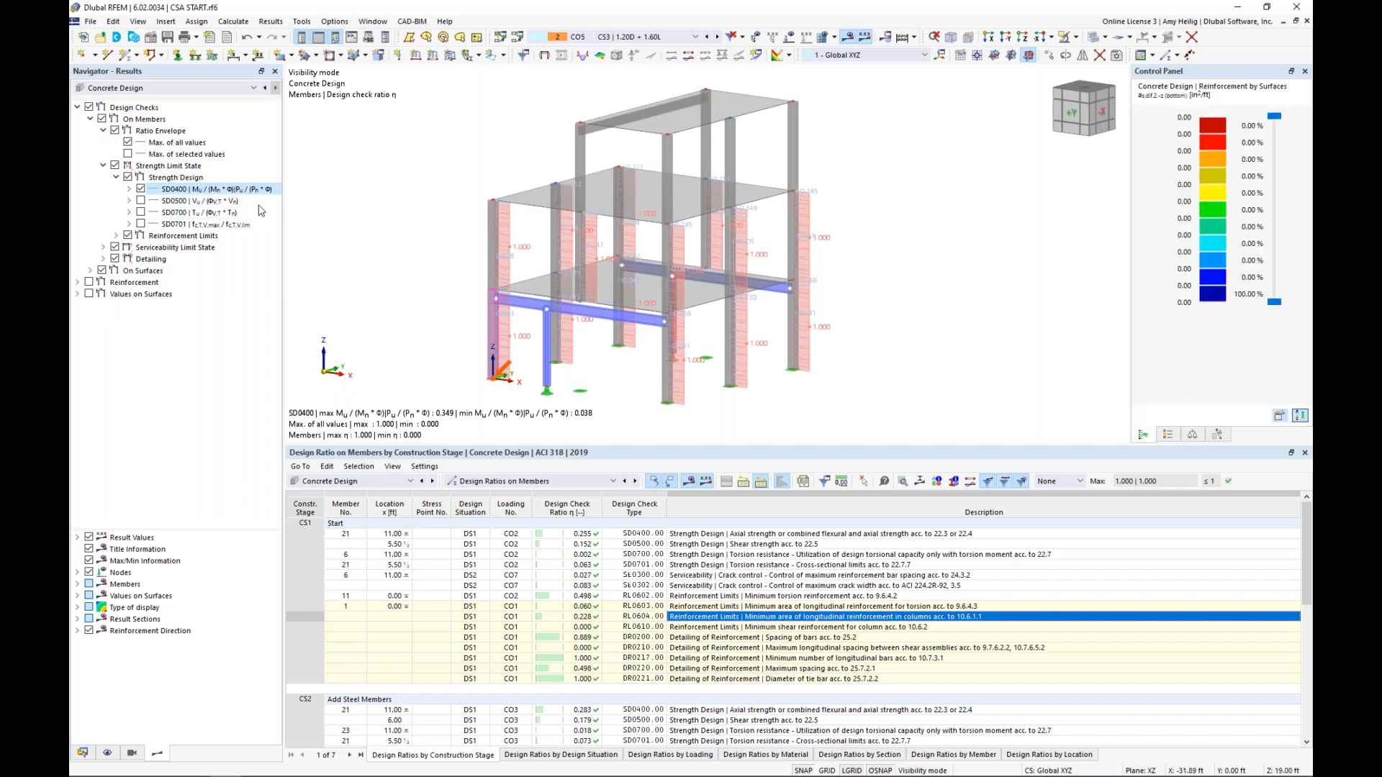
left_click(141, 201)
left_click(141, 213)
left_click(141, 224)
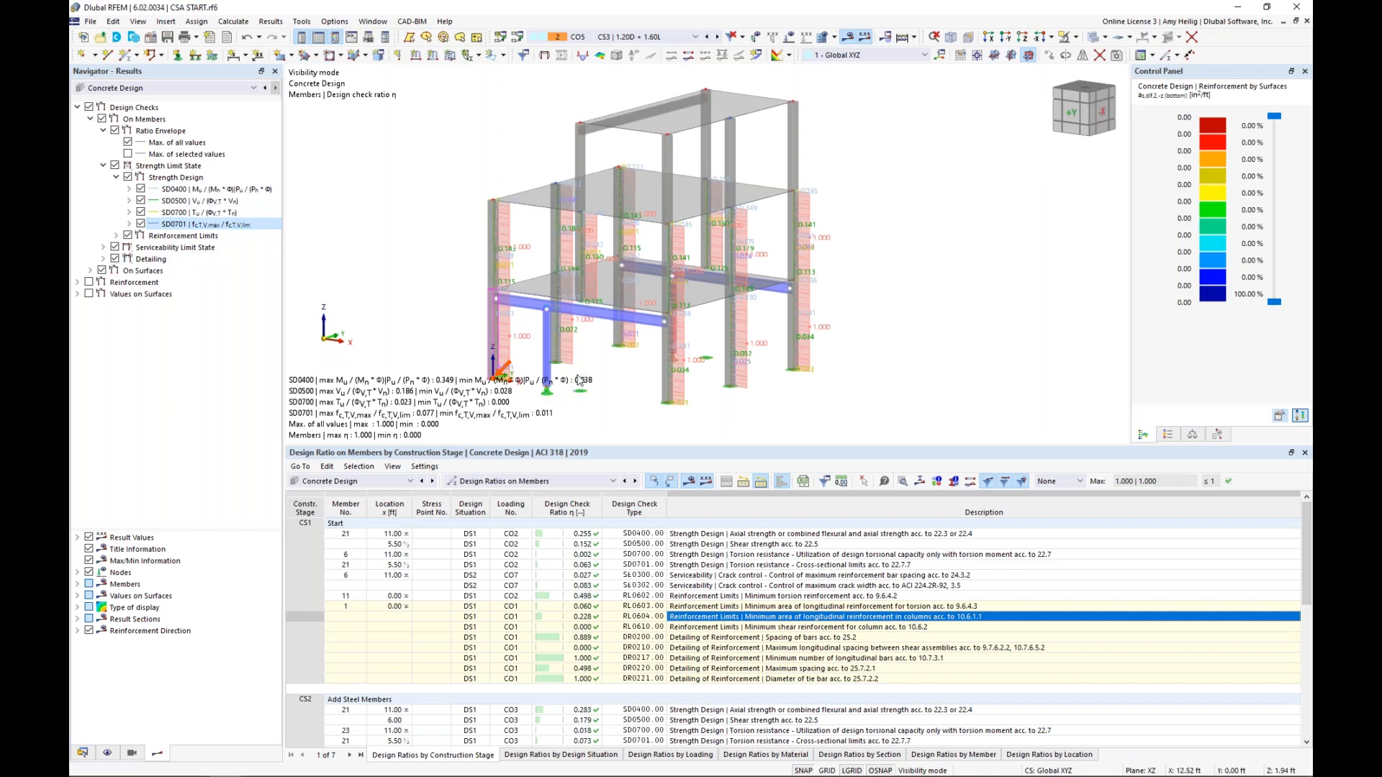
middle_click_drag(604, 376, 662, 375)
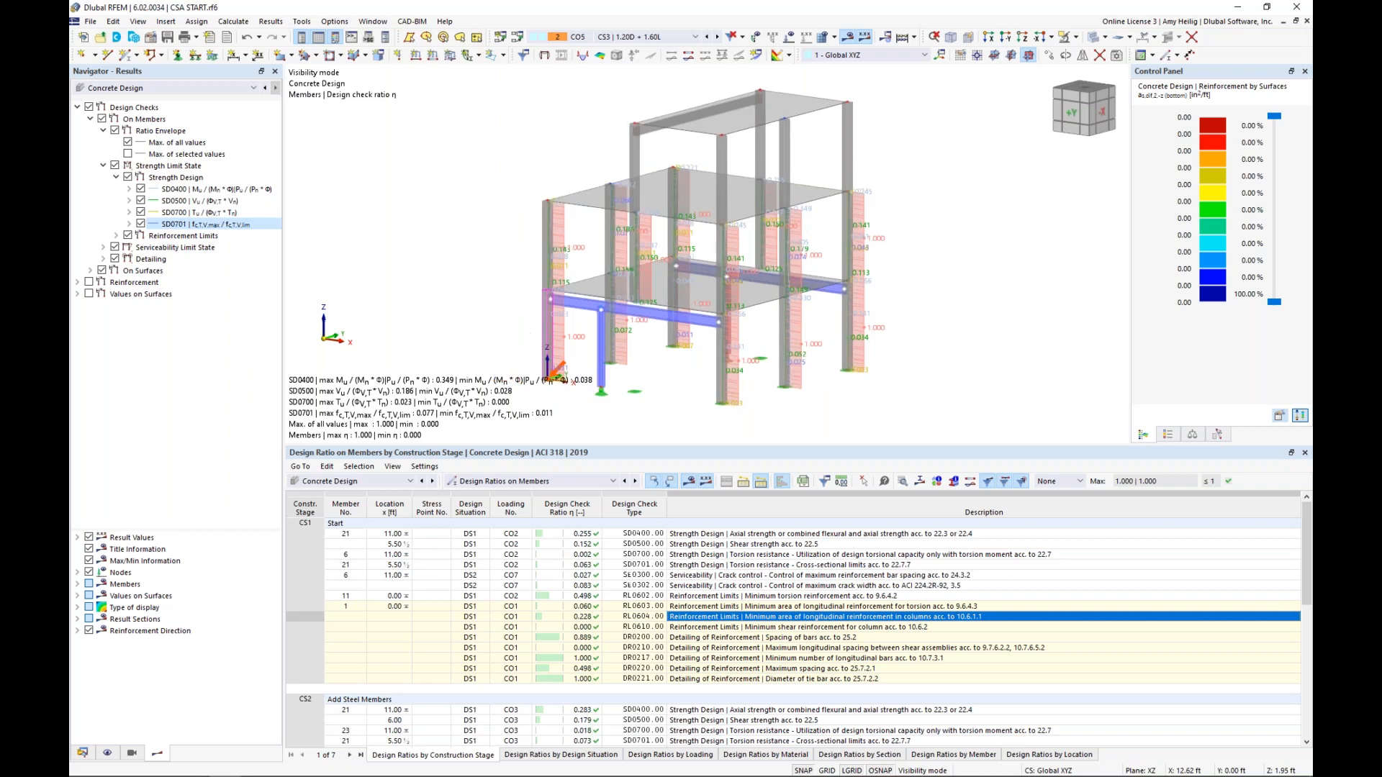
scroll(662, 375, "up", 1)
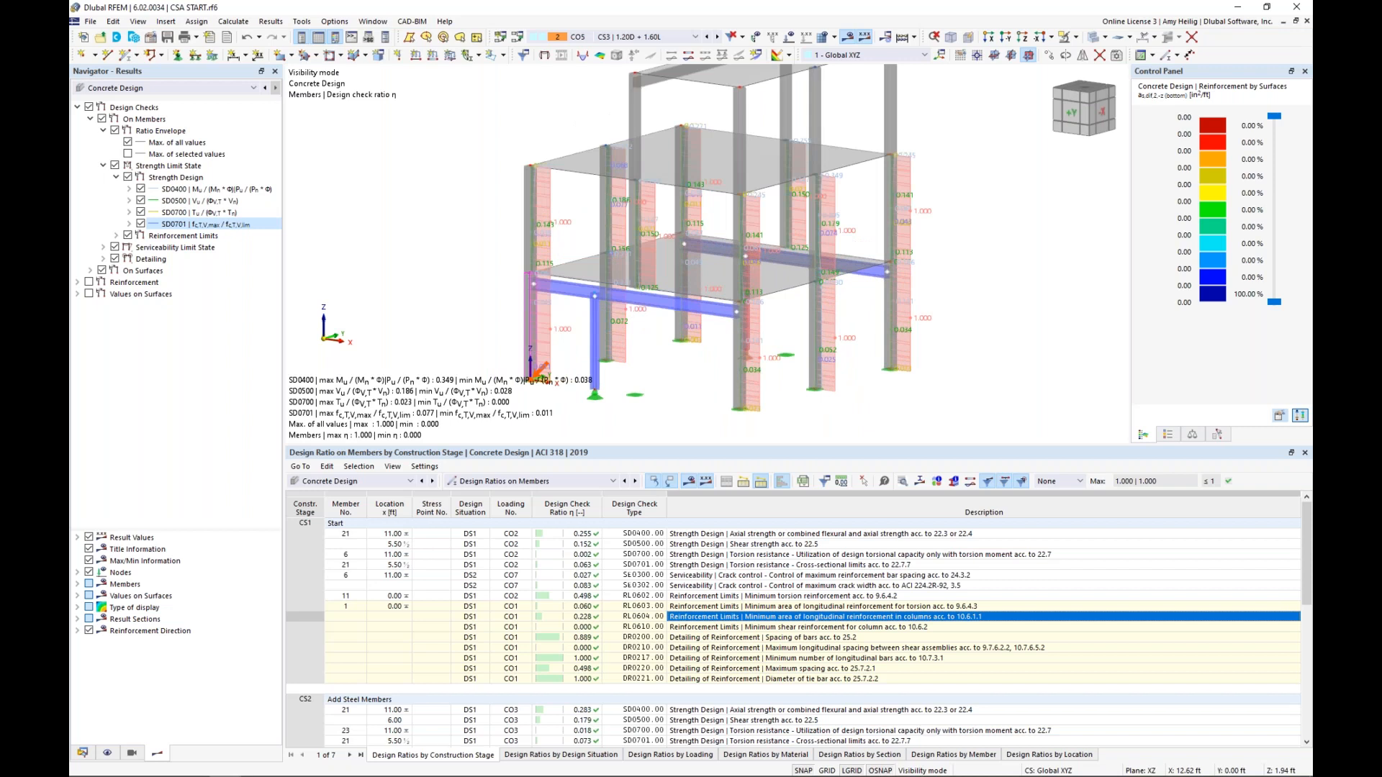
In the Steel Design input data, assign the four steel beams and columns, members 25-28, as the members to design
left_click(360, 482)
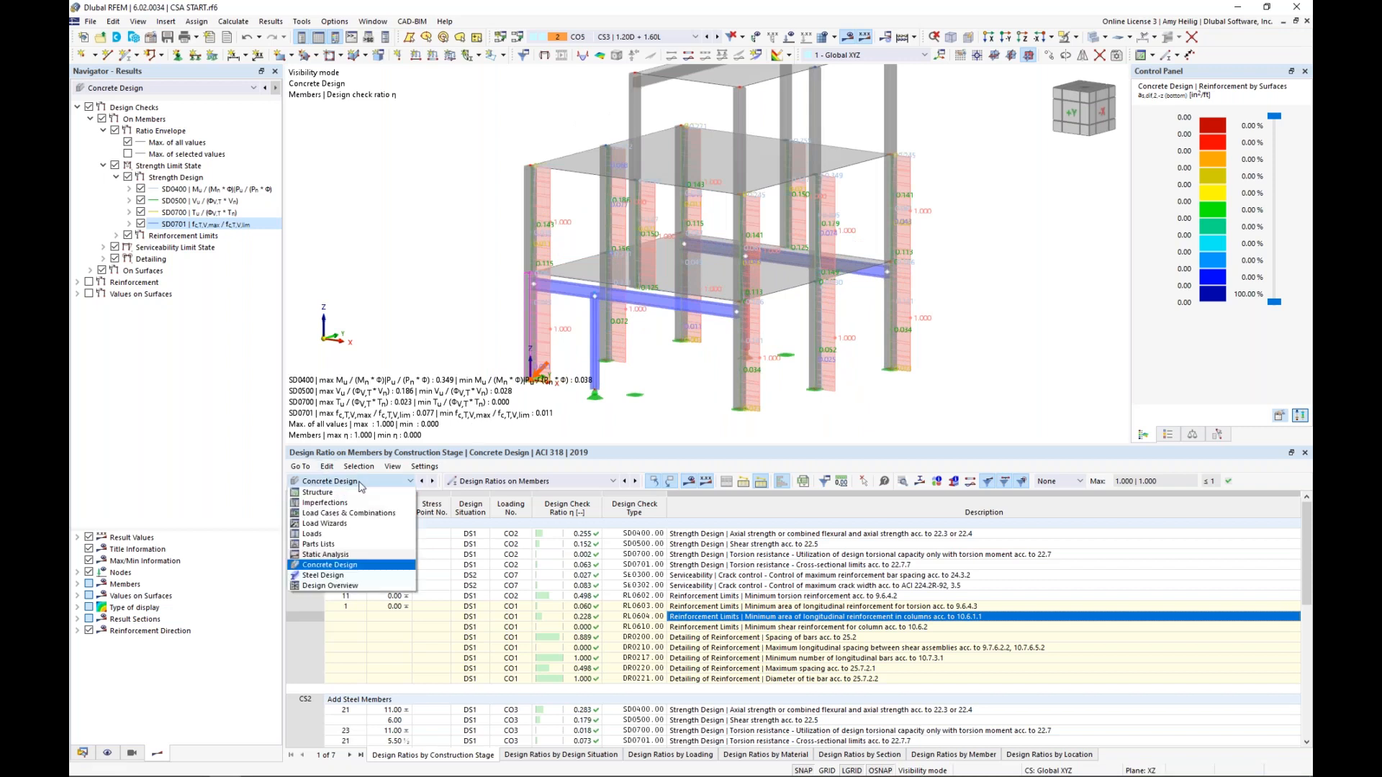
left_click(338, 576)
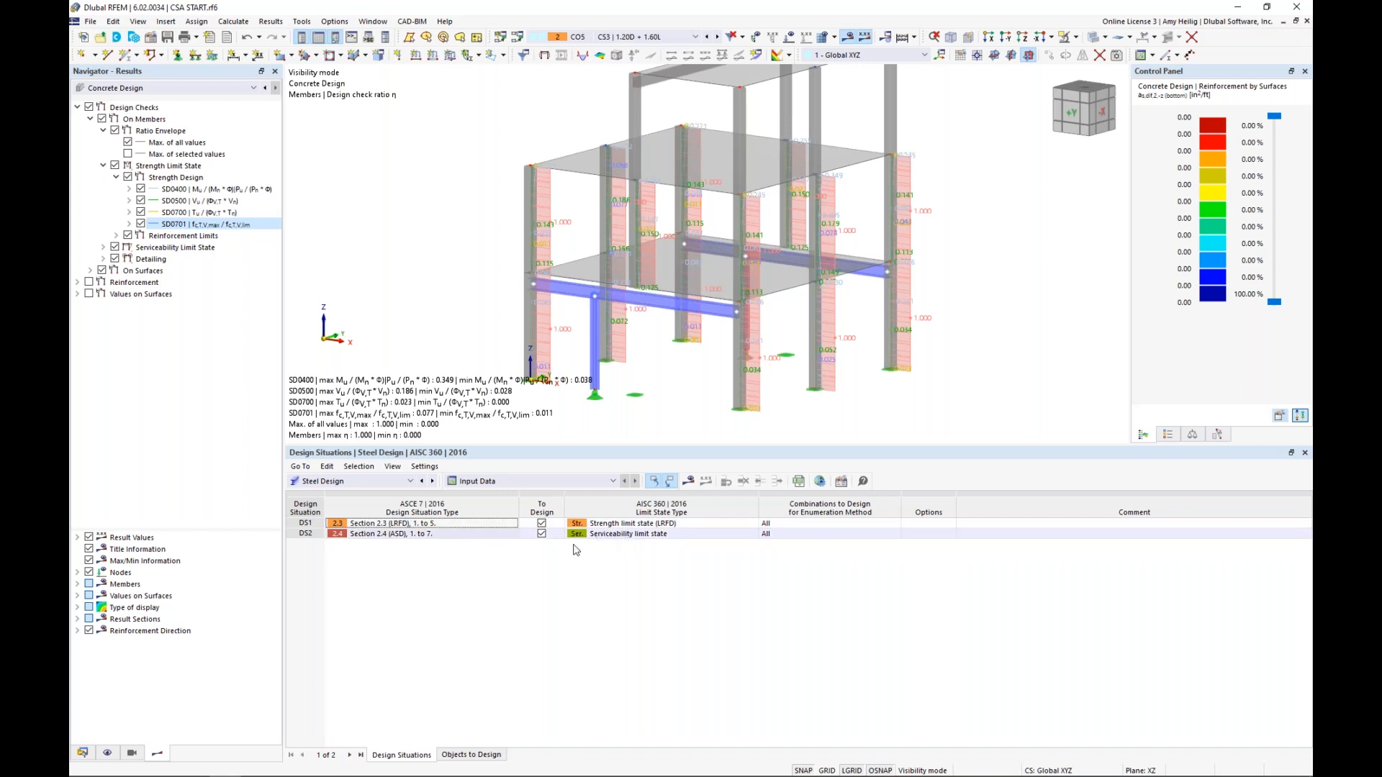
left_click(493, 755)
left_click(564, 524)
left_click(566, 524)
left_click(665, 526)
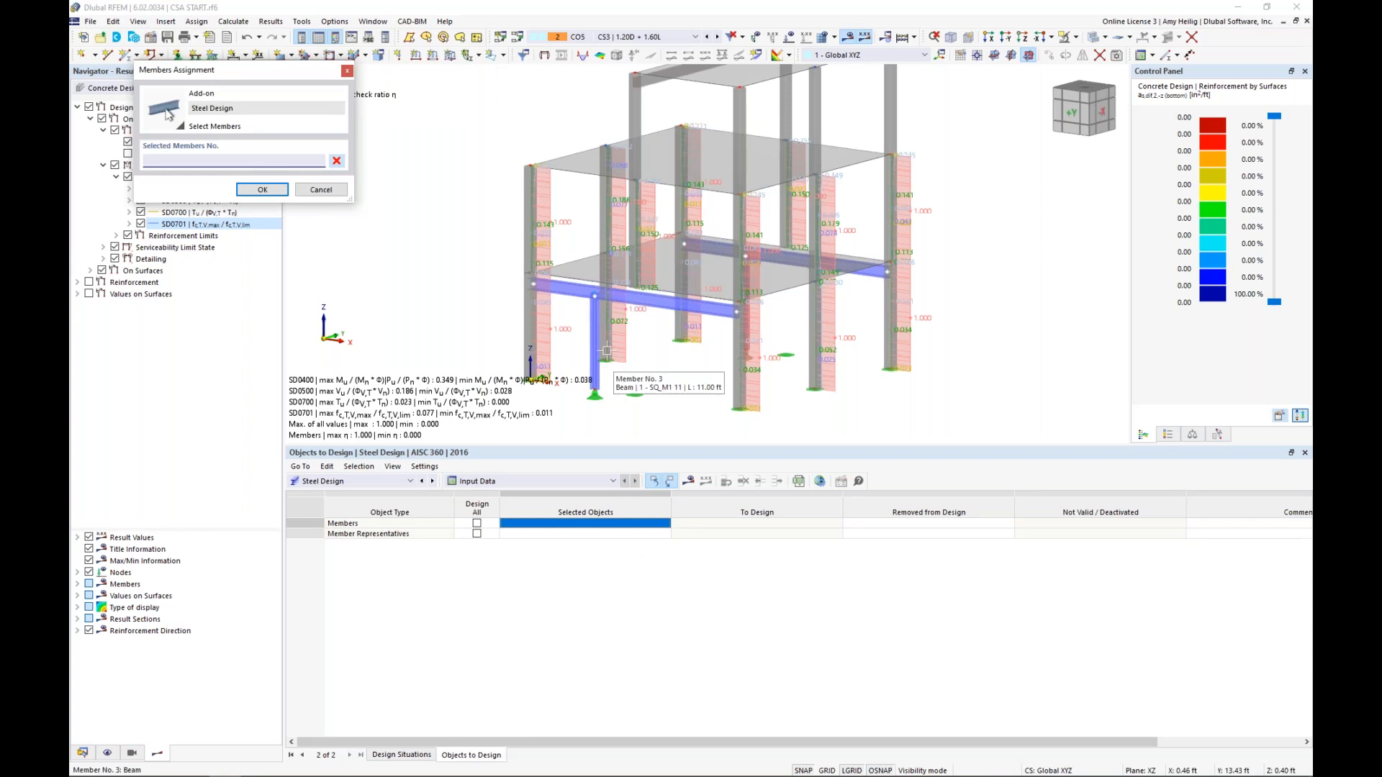
left_click(595, 335)
left_click(640, 299)
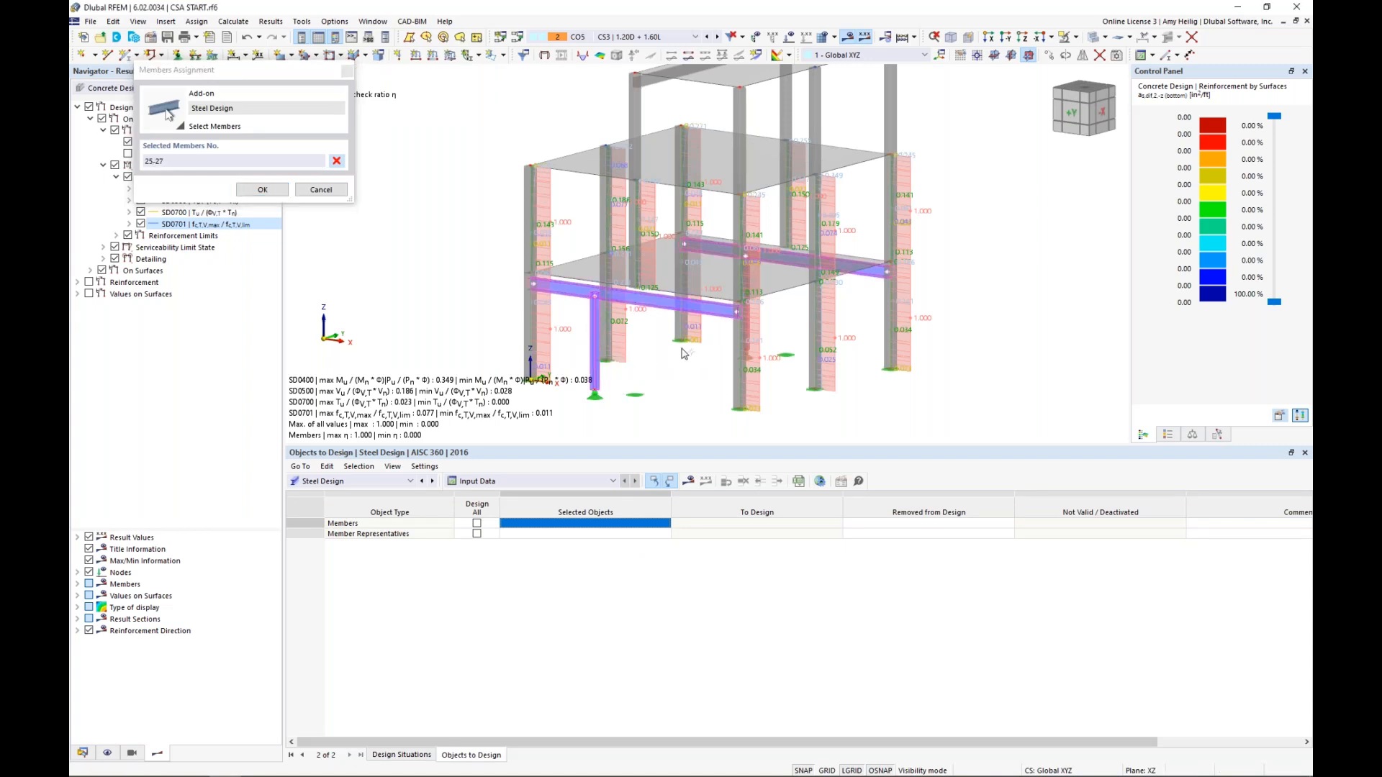
middle_click_drag(684, 352, 721, 350, "ctrl")
left_click(740, 257)
left_click(718, 324)
left_click(264, 190)
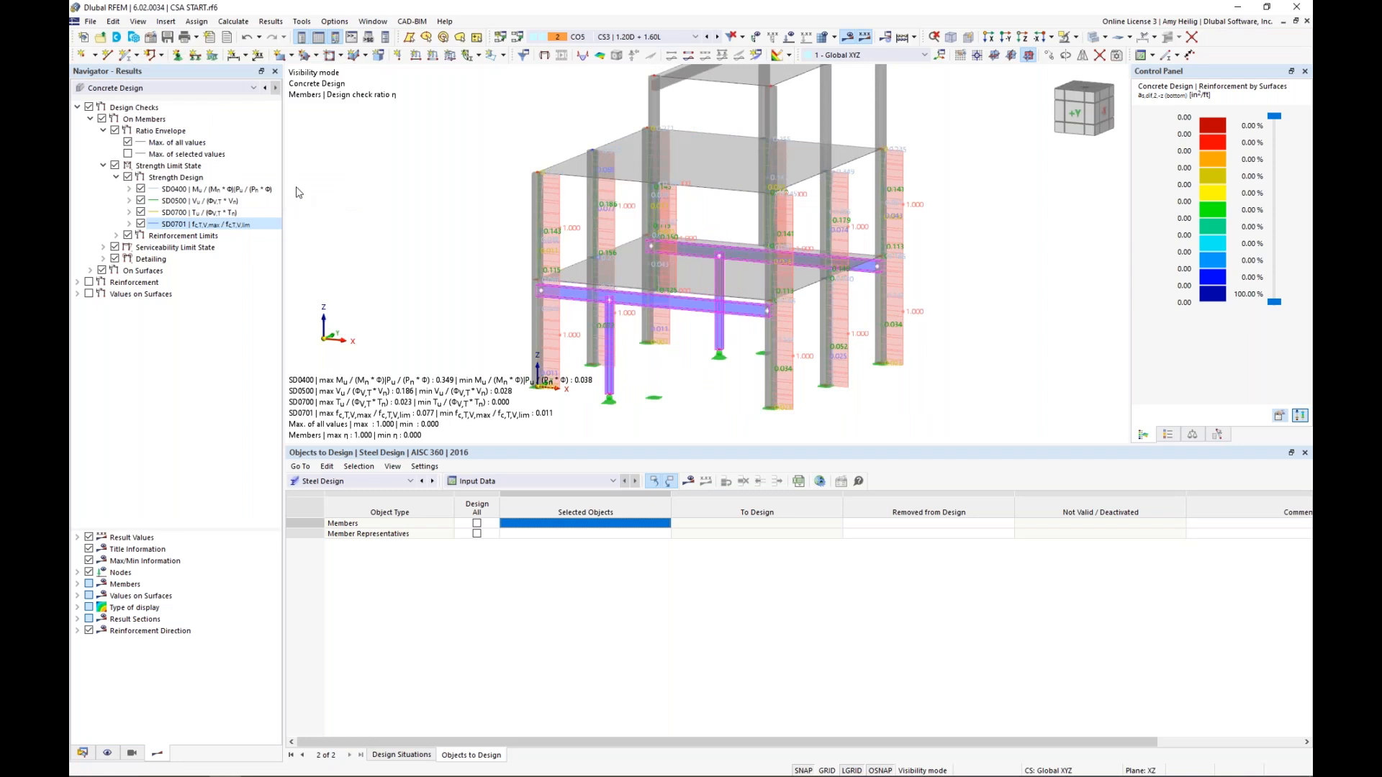
Calculate the steel design and list the design ratios on members by construction stage
left_click(689, 481)
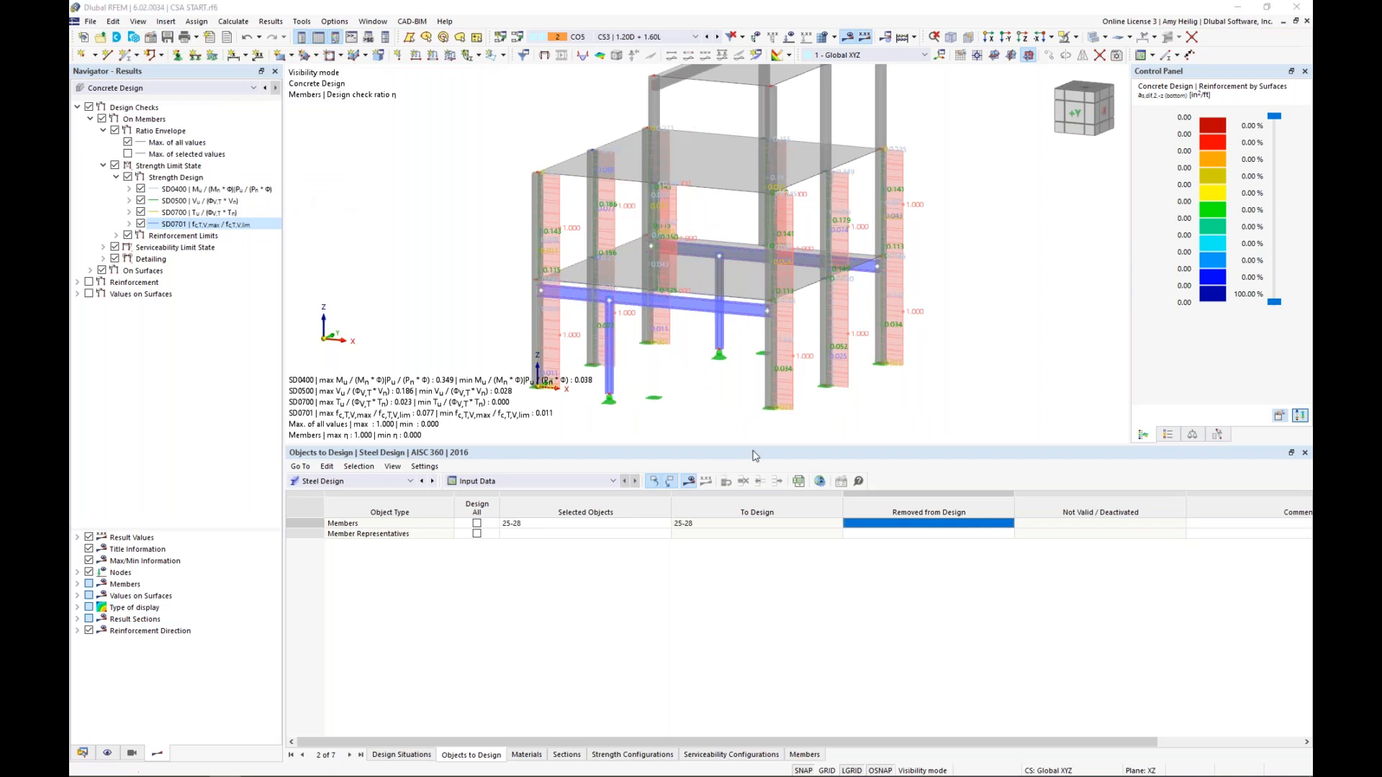
left_click(745, 450)
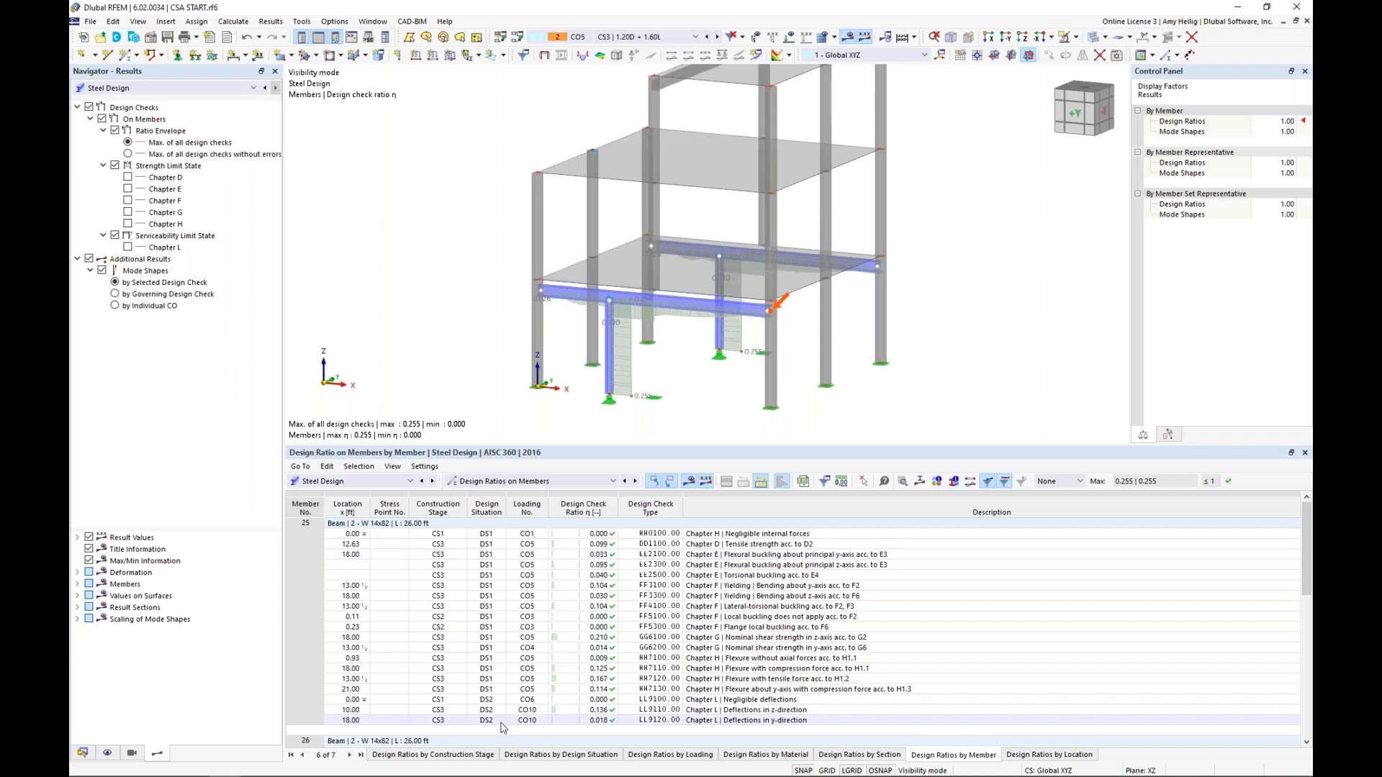
left_click(473, 755)
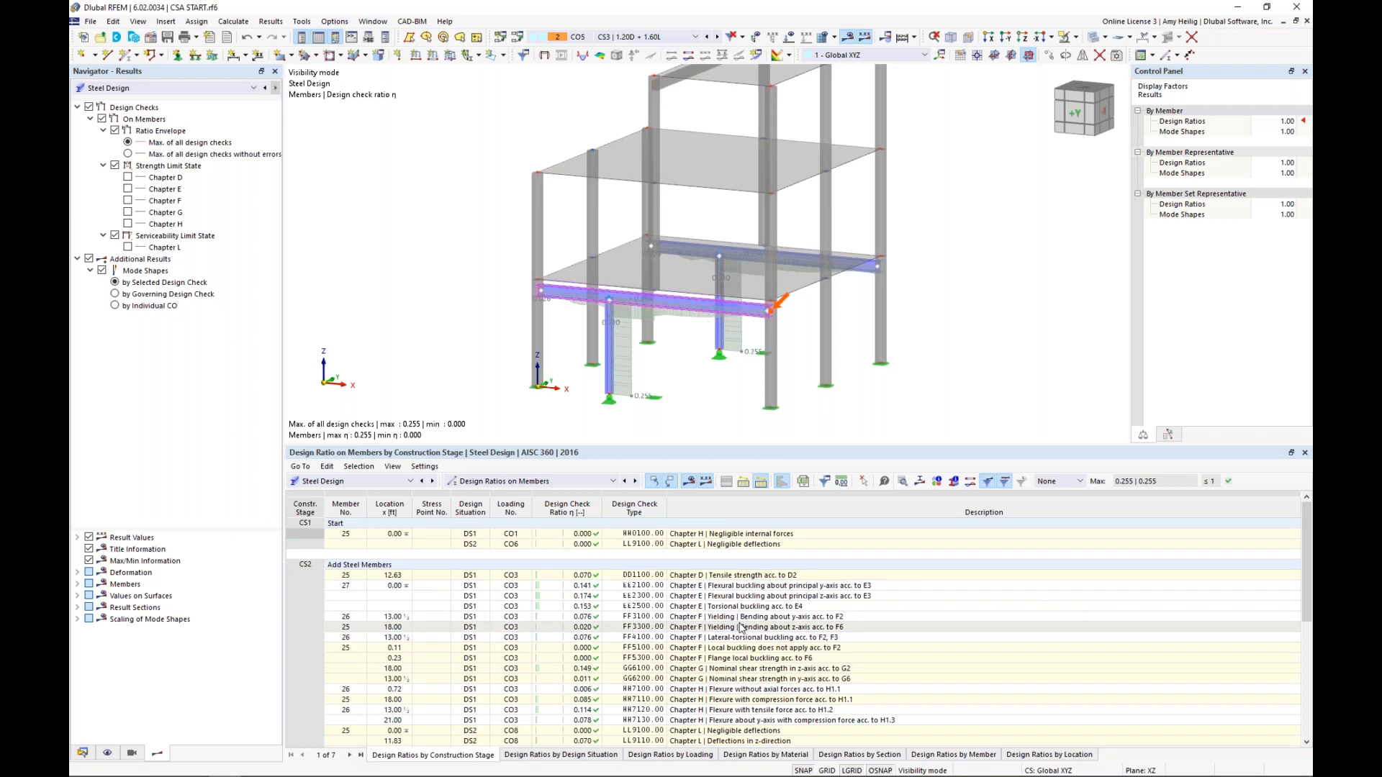
scroll(726, 644, "down", 2)
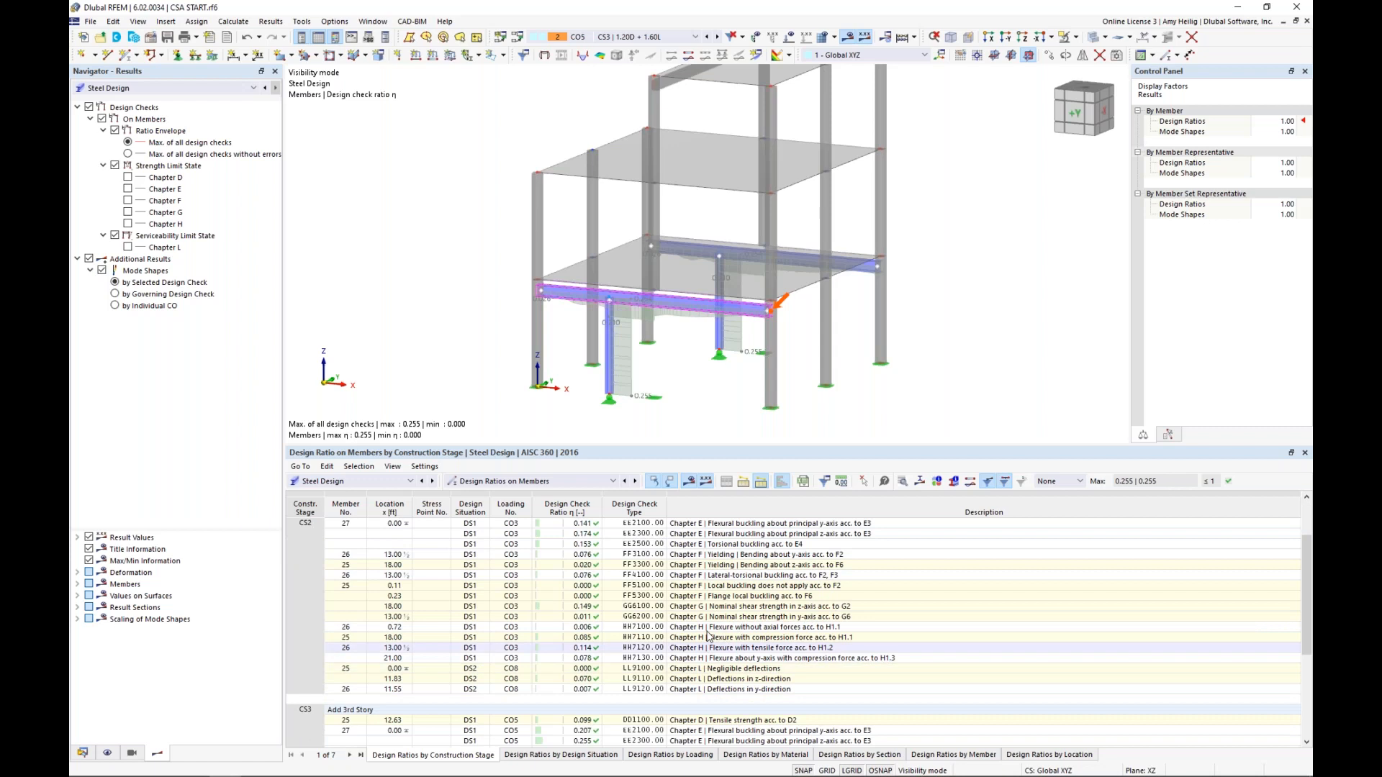
Limit the list to maximum ratios, locate member 27's CS2 and CS3 flexural buckling checks, and inspect and close the CS3 EE2300 details
left_click(1080, 482)
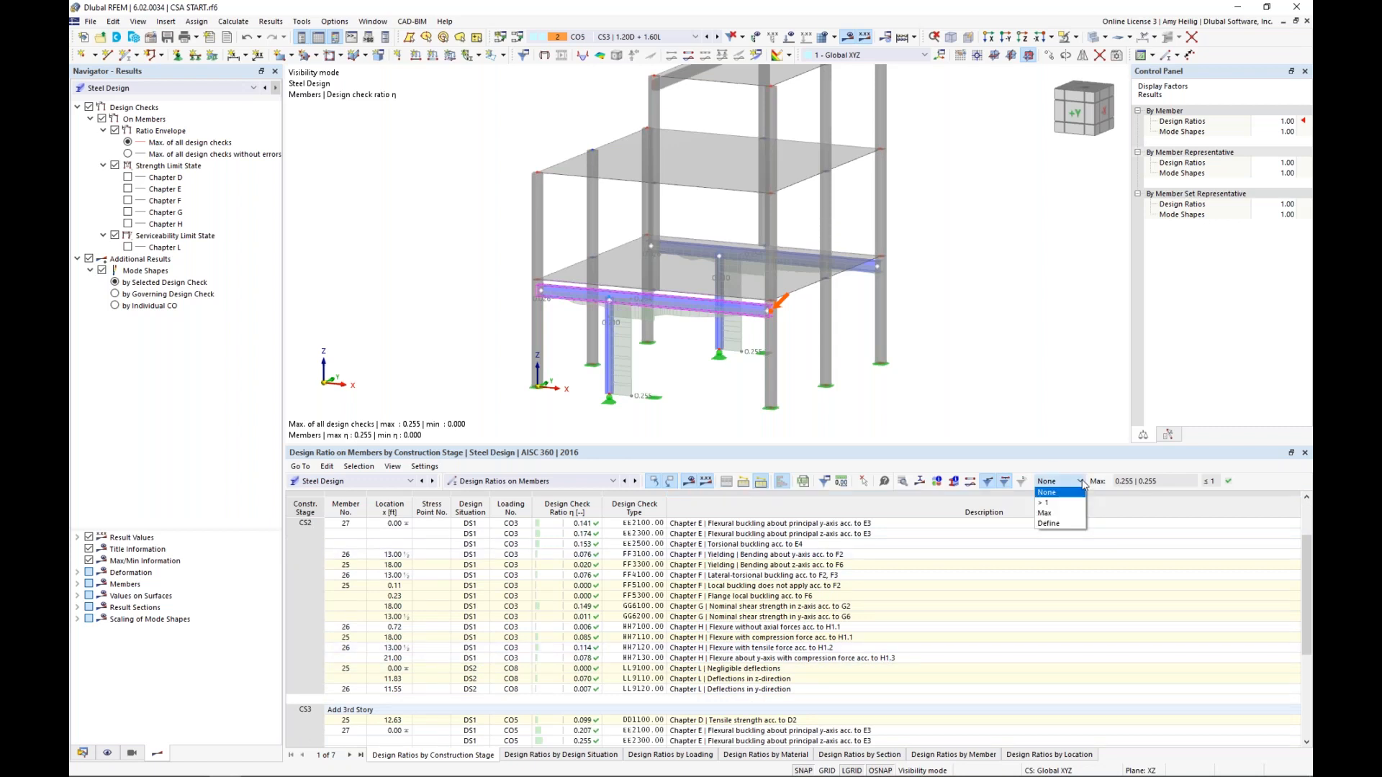
left_click(1065, 514)
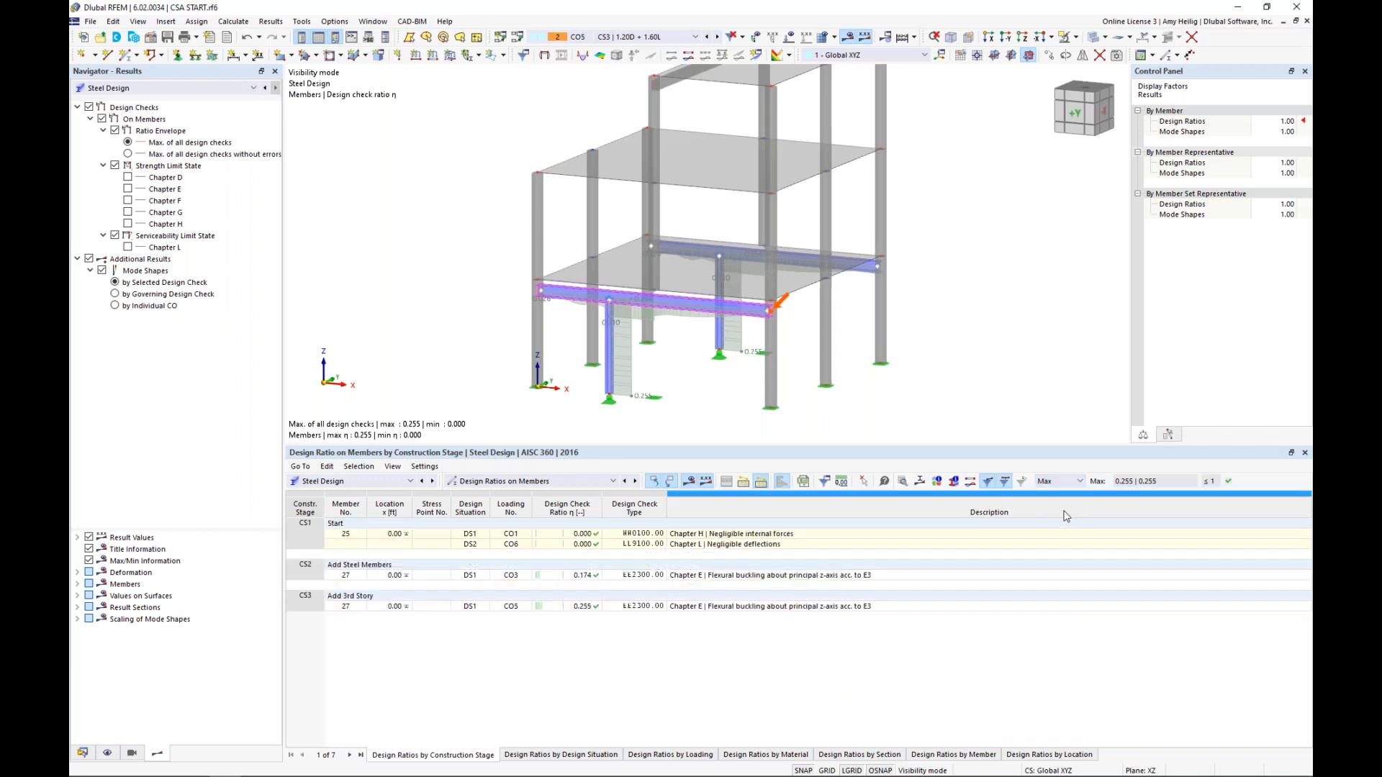
left_click(731, 576)
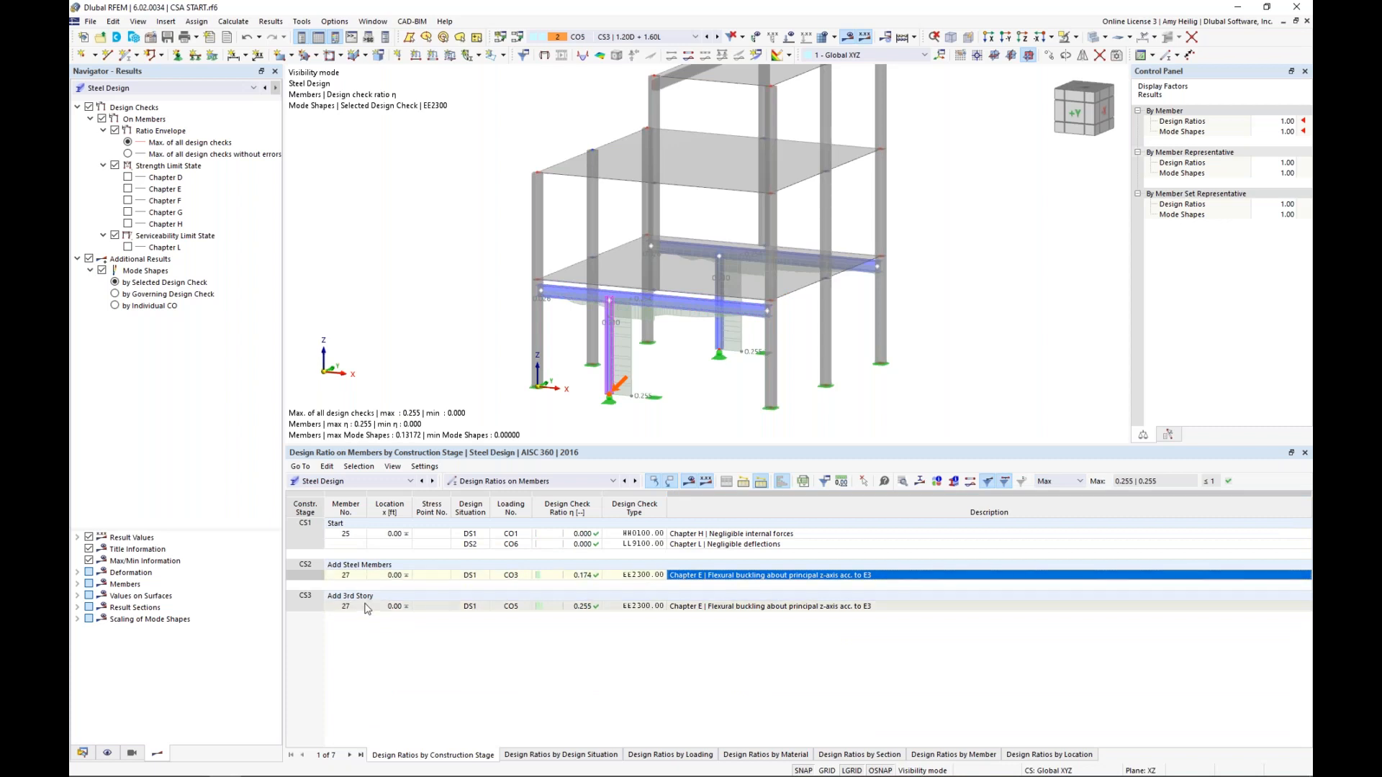
left_click(685, 607)
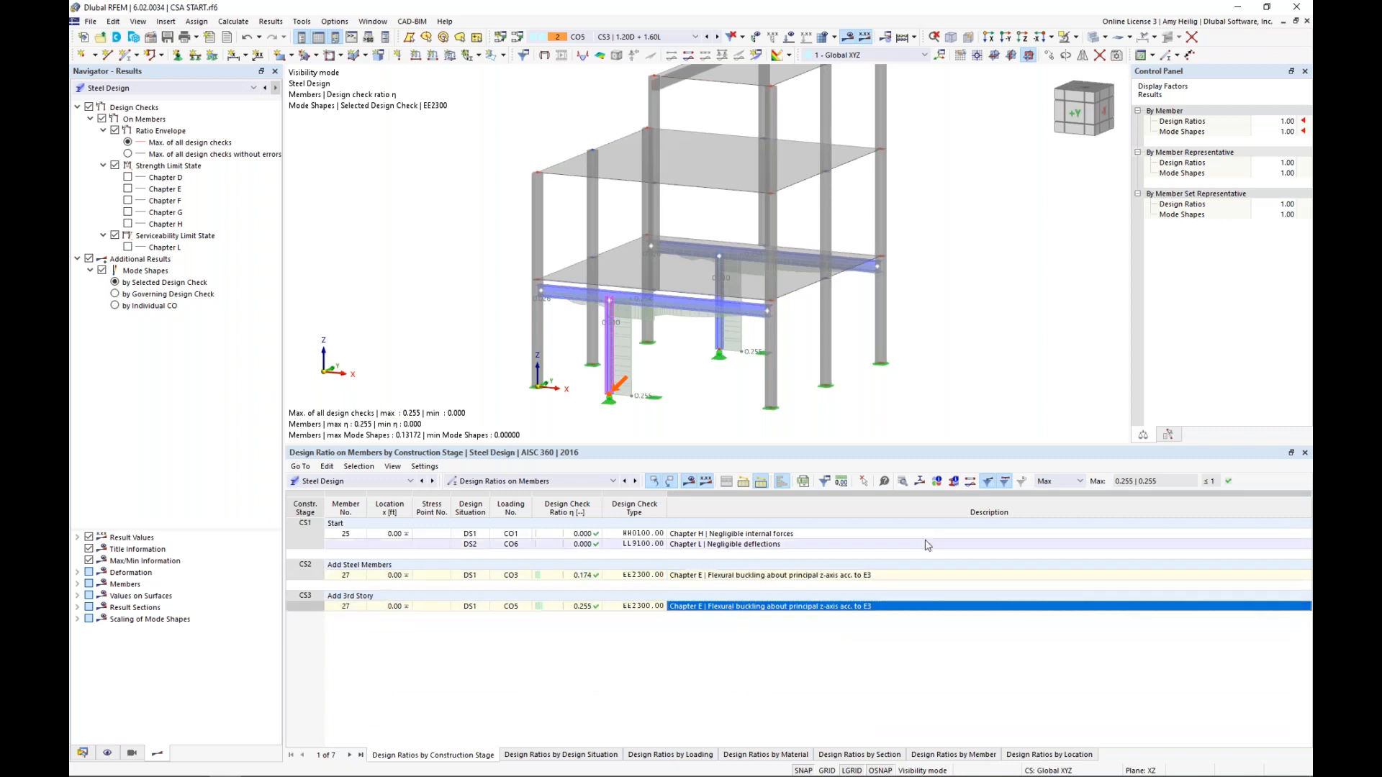
left_click(902, 481)
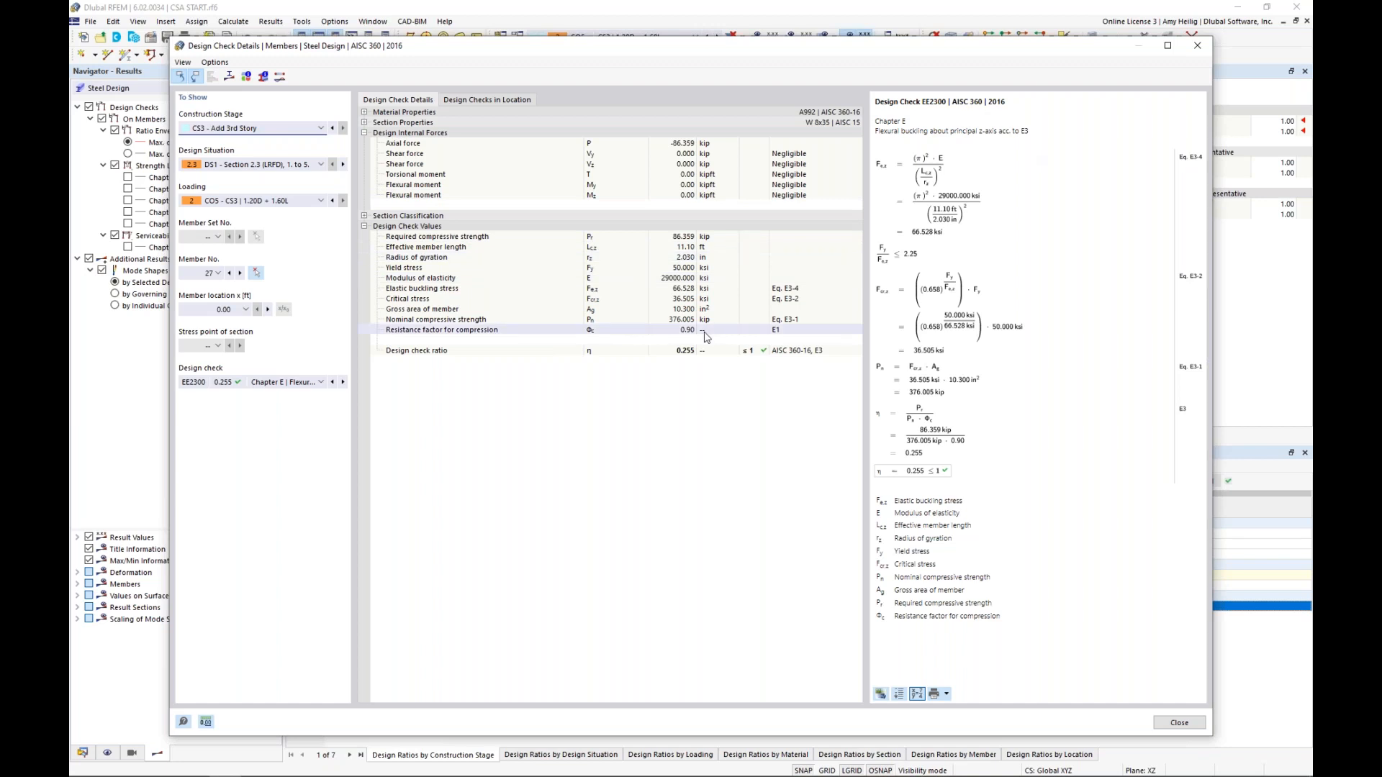
left_click(1178, 723)
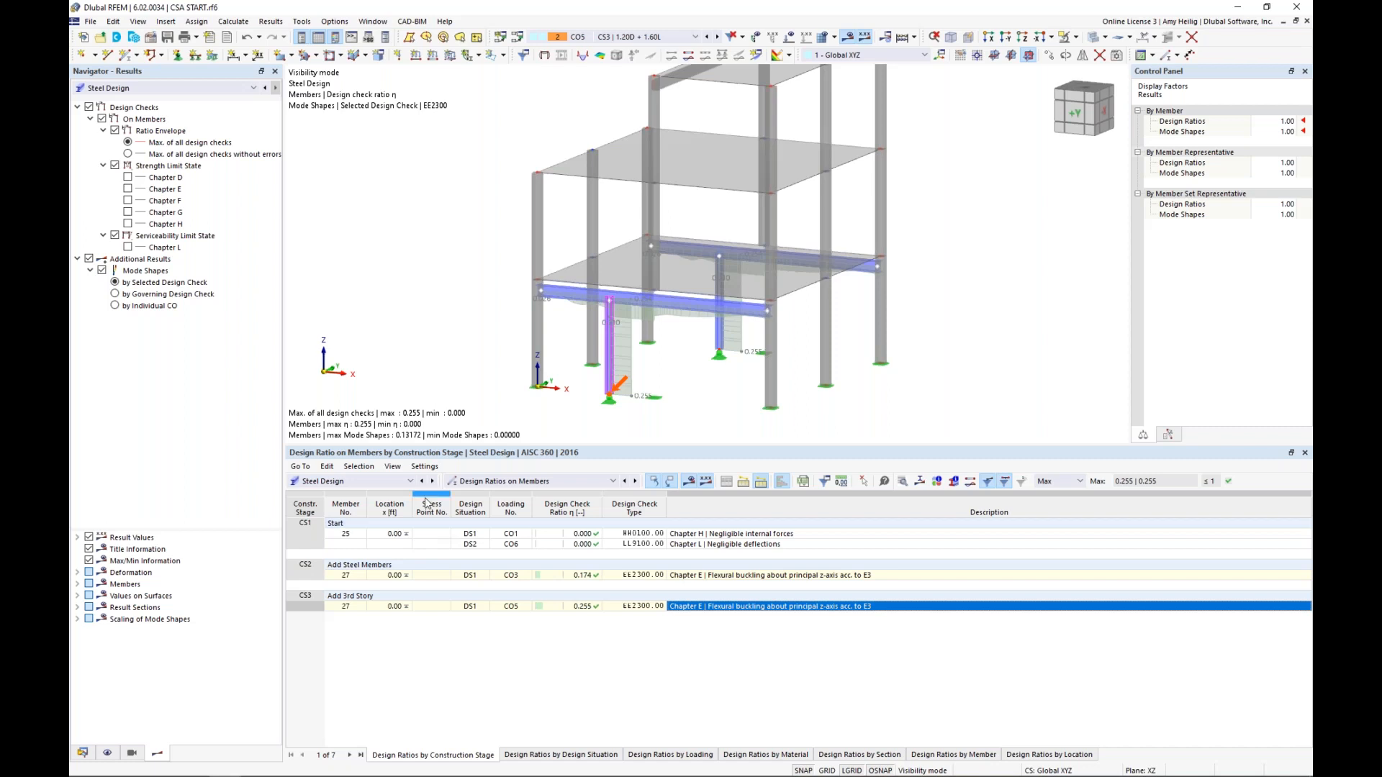
Switch to the PowerPoint slide show of the construction stages presentation and advance to the Future Developments slide
key("super+Tab")
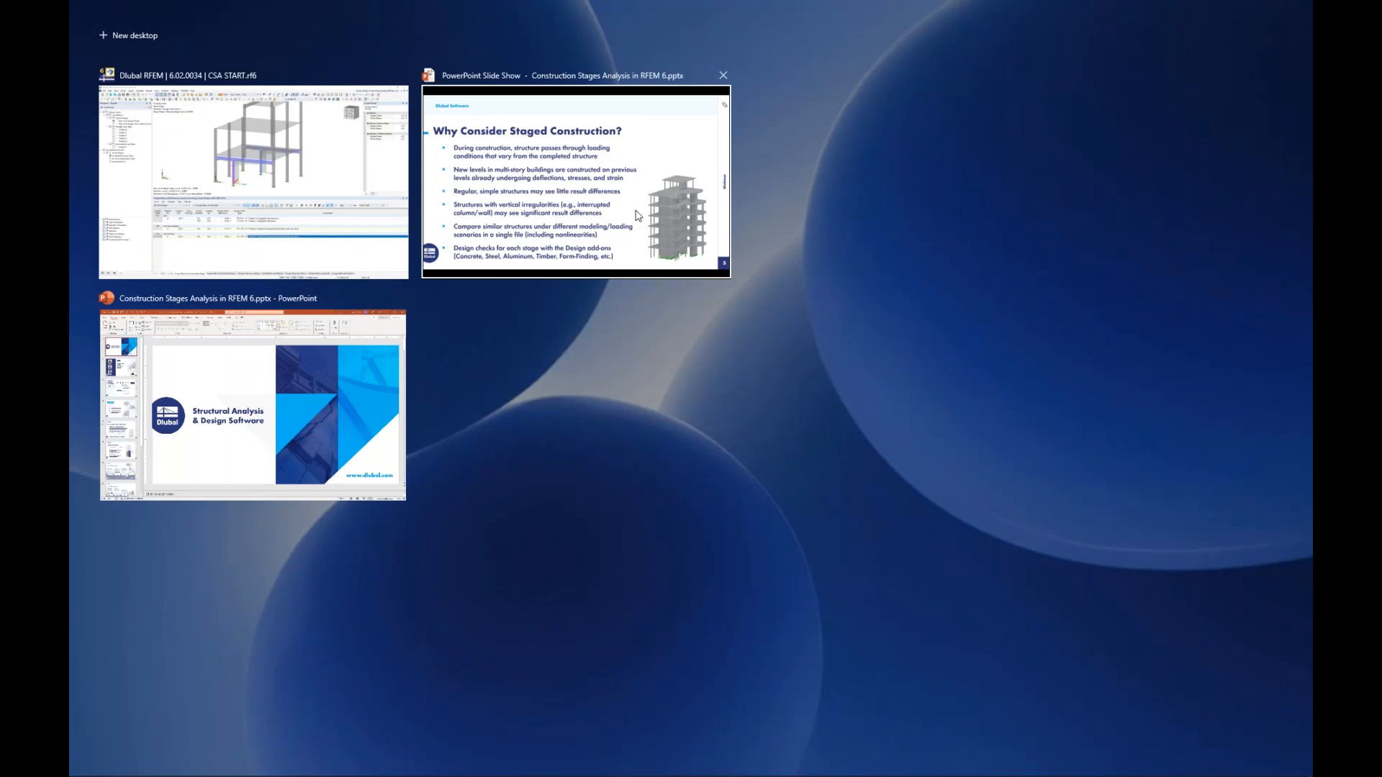
left_click(638, 215)
key("Right")
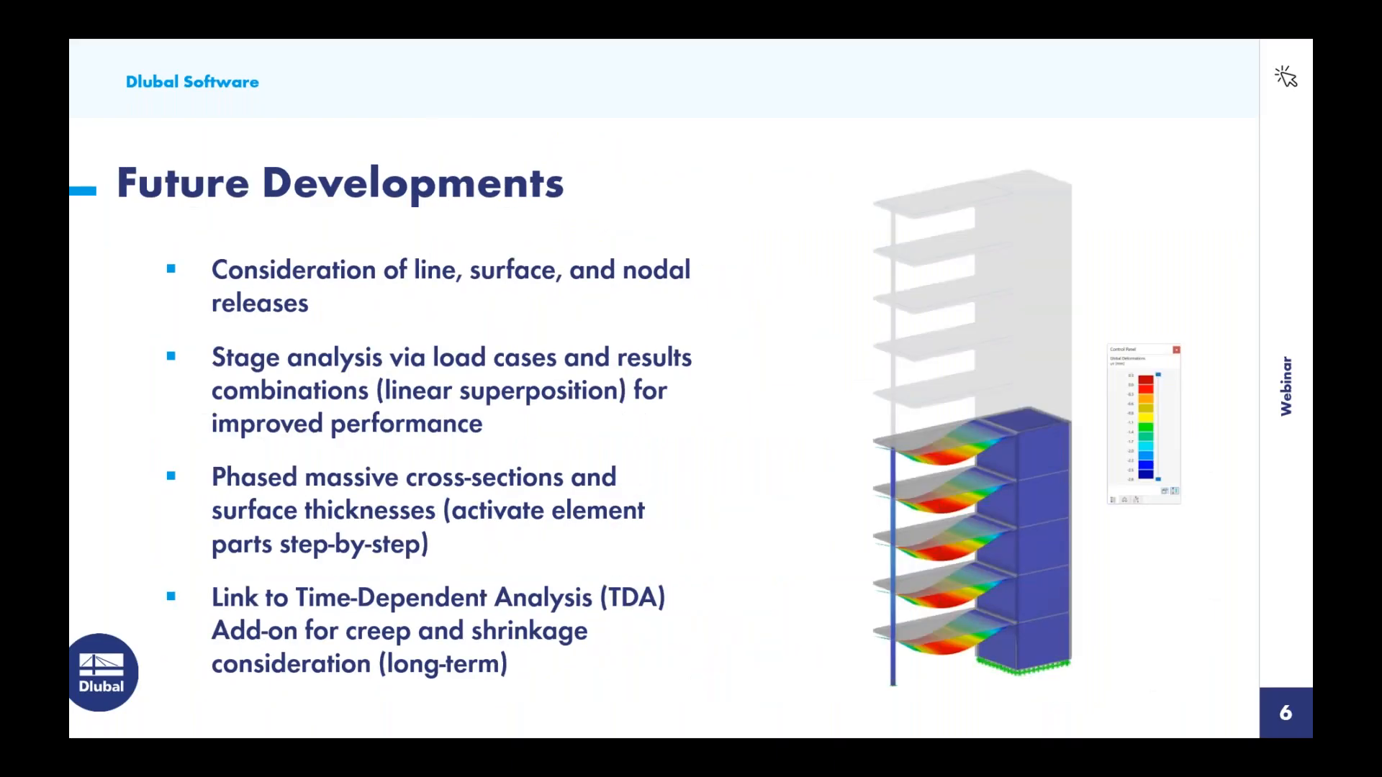